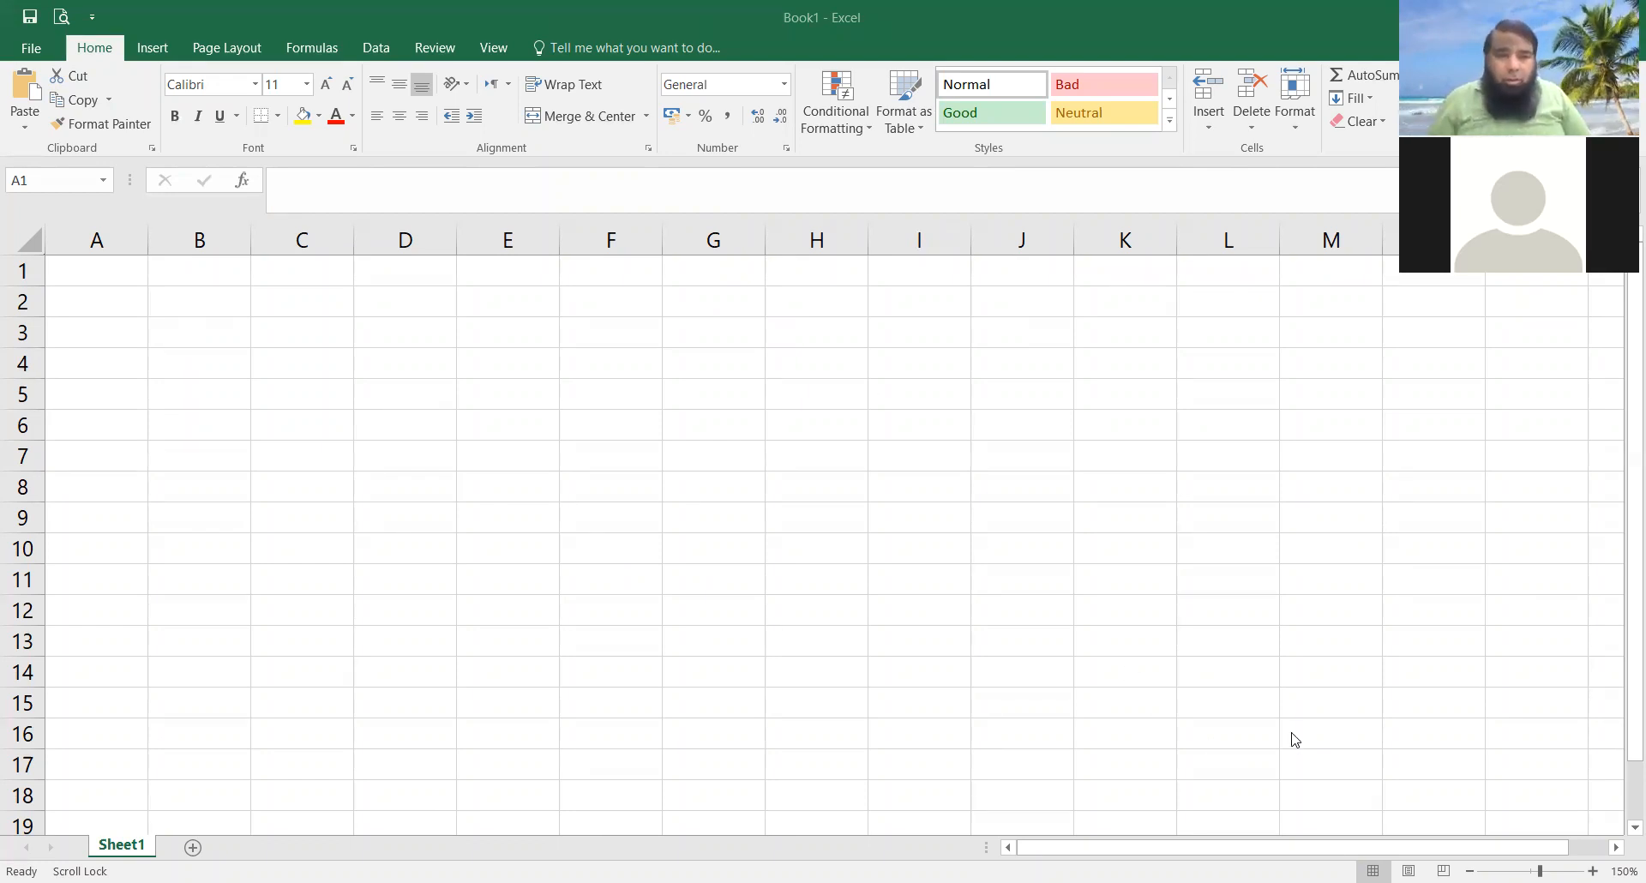
# Step: Narrow columns A to D by hand to roughly half their width
pyautogui.click(248, 299)
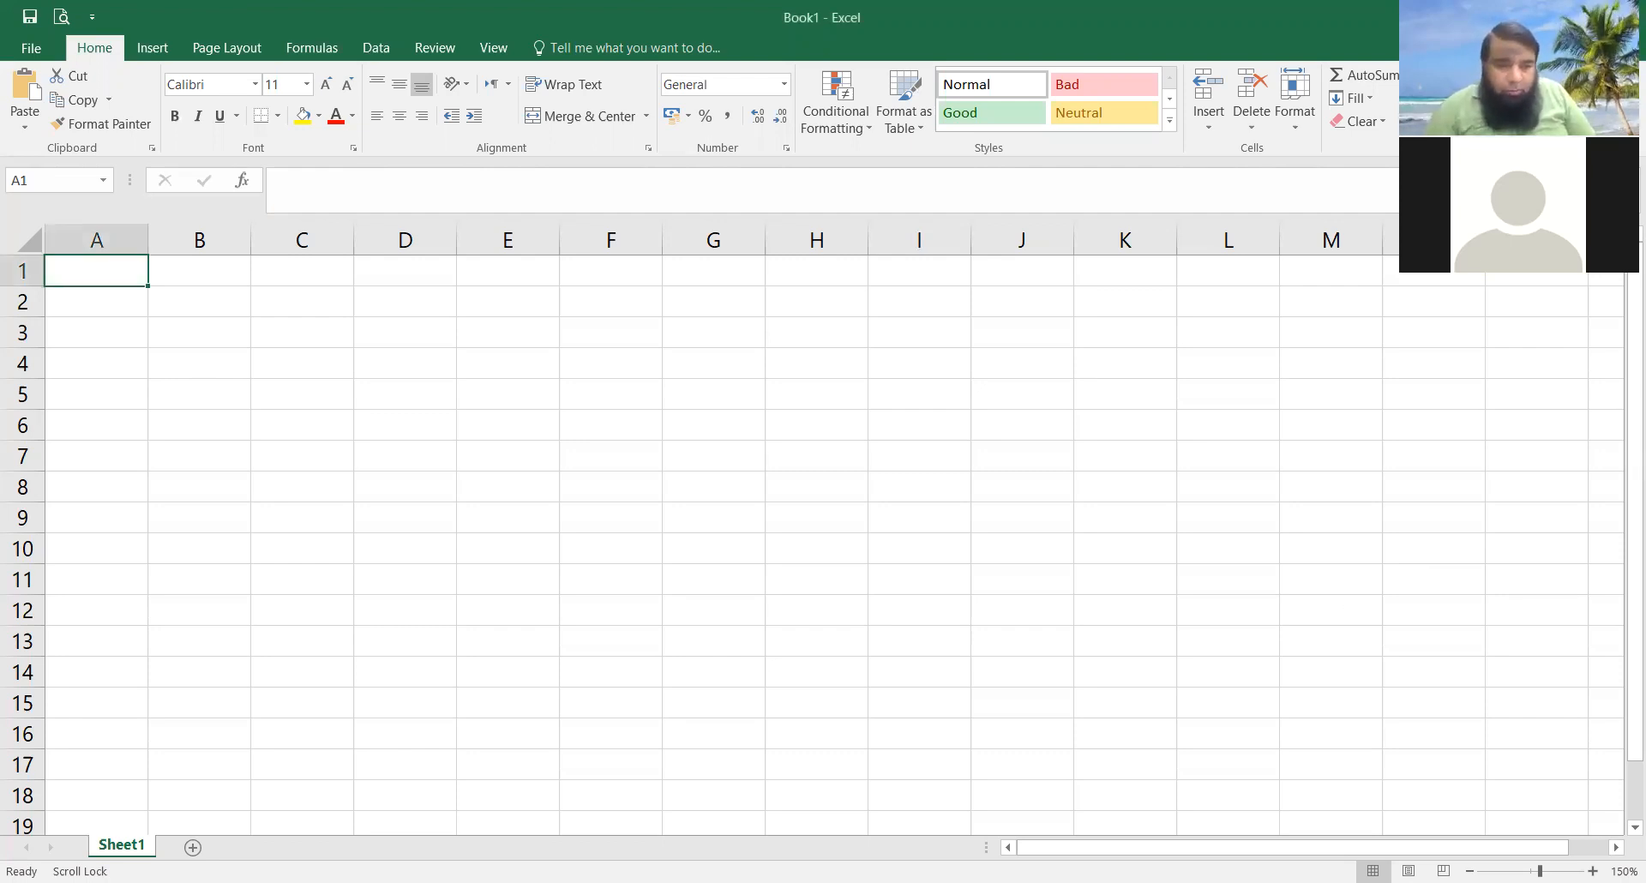
pyautogui.scroll(2, 823, 531)
pyautogui.scroll(2, 549, 673)
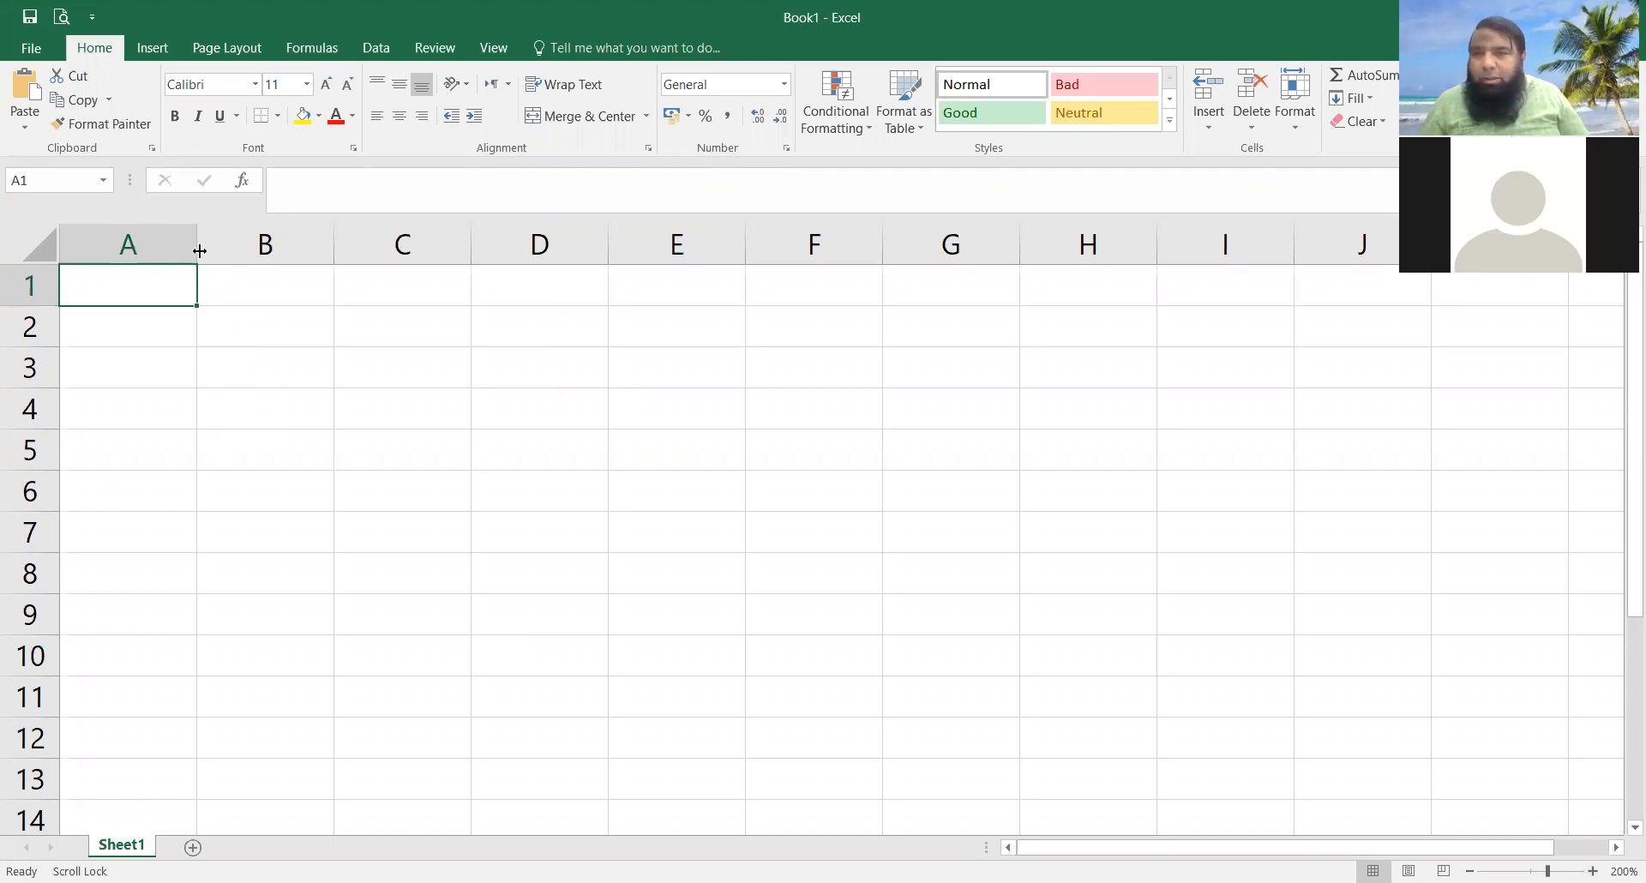
pyautogui.click(127, 242)
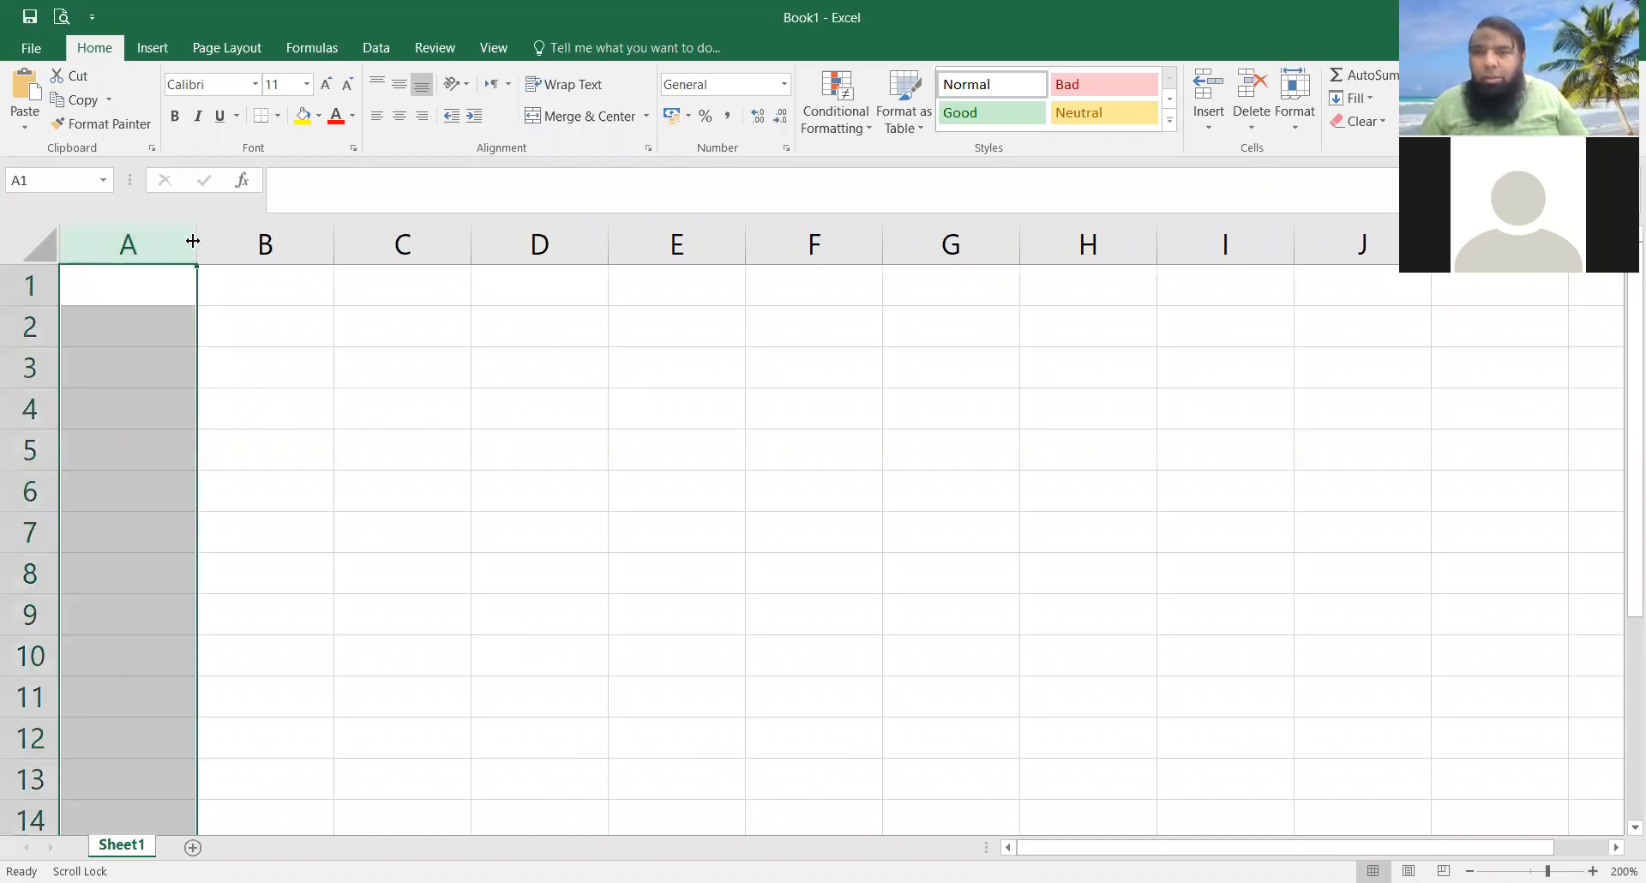
pyautogui.moveTo(200, 243); pyautogui.dragTo(122, 242)
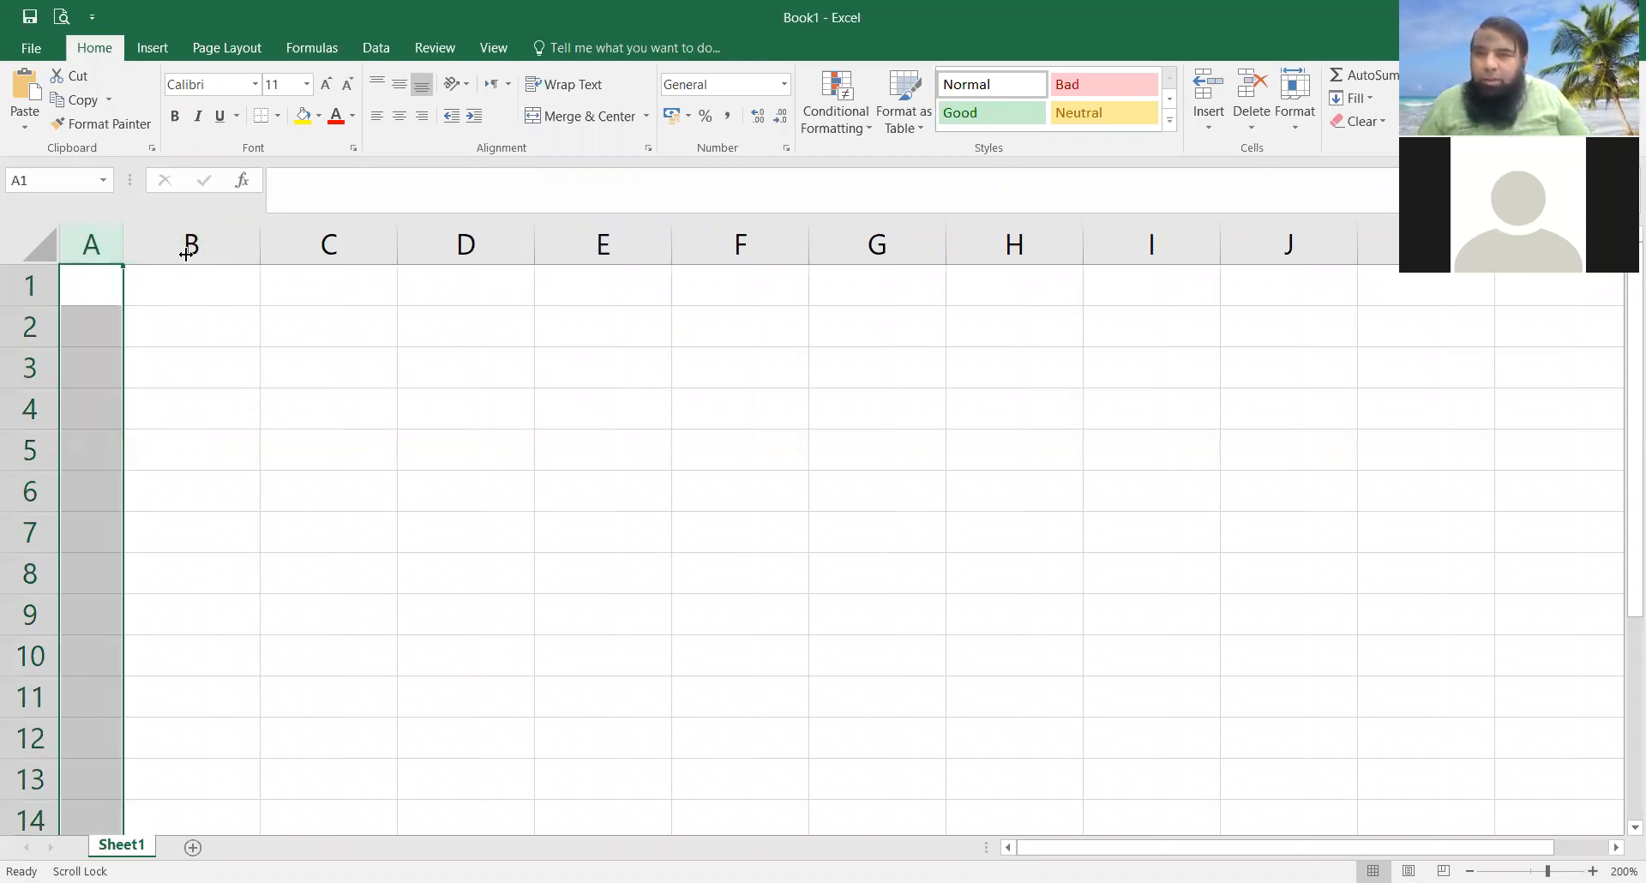
pyautogui.moveTo(259, 244); pyautogui.dragTo(197, 244)
pyautogui.moveTo(325, 259); pyautogui.dragTo(351, 373)
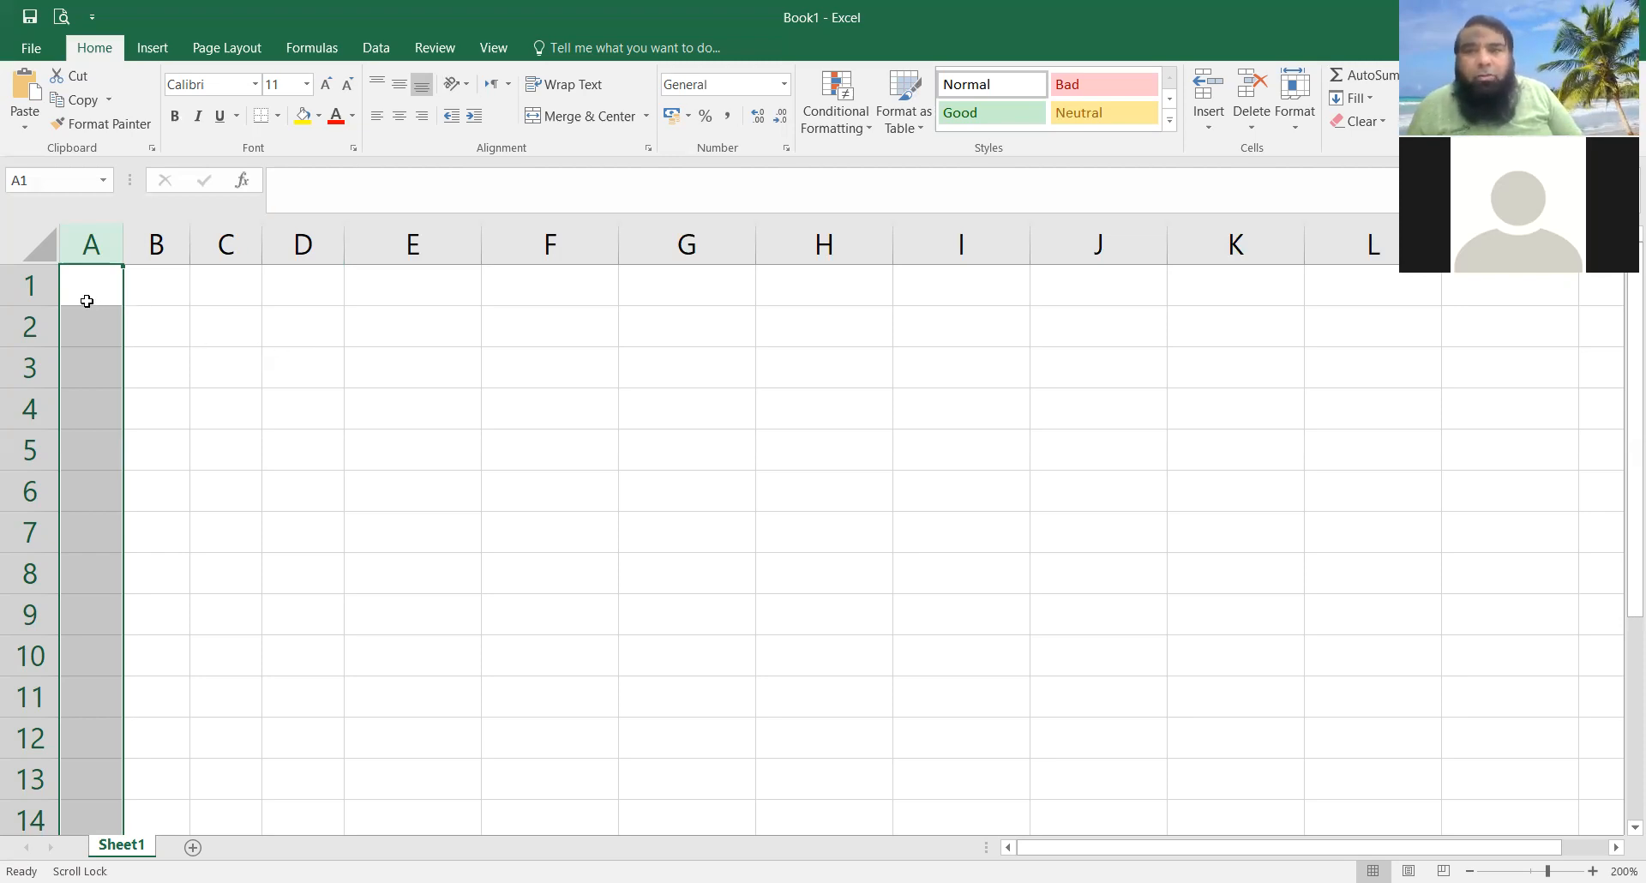
# Step: Apply all borders to the cell range A1:H10
pyautogui.click(156, 310)
pyautogui.moveTo(156, 312); pyautogui.dragTo(665, 422)
pyautogui.moveTo(100, 277); pyautogui.dragTo(889, 667)
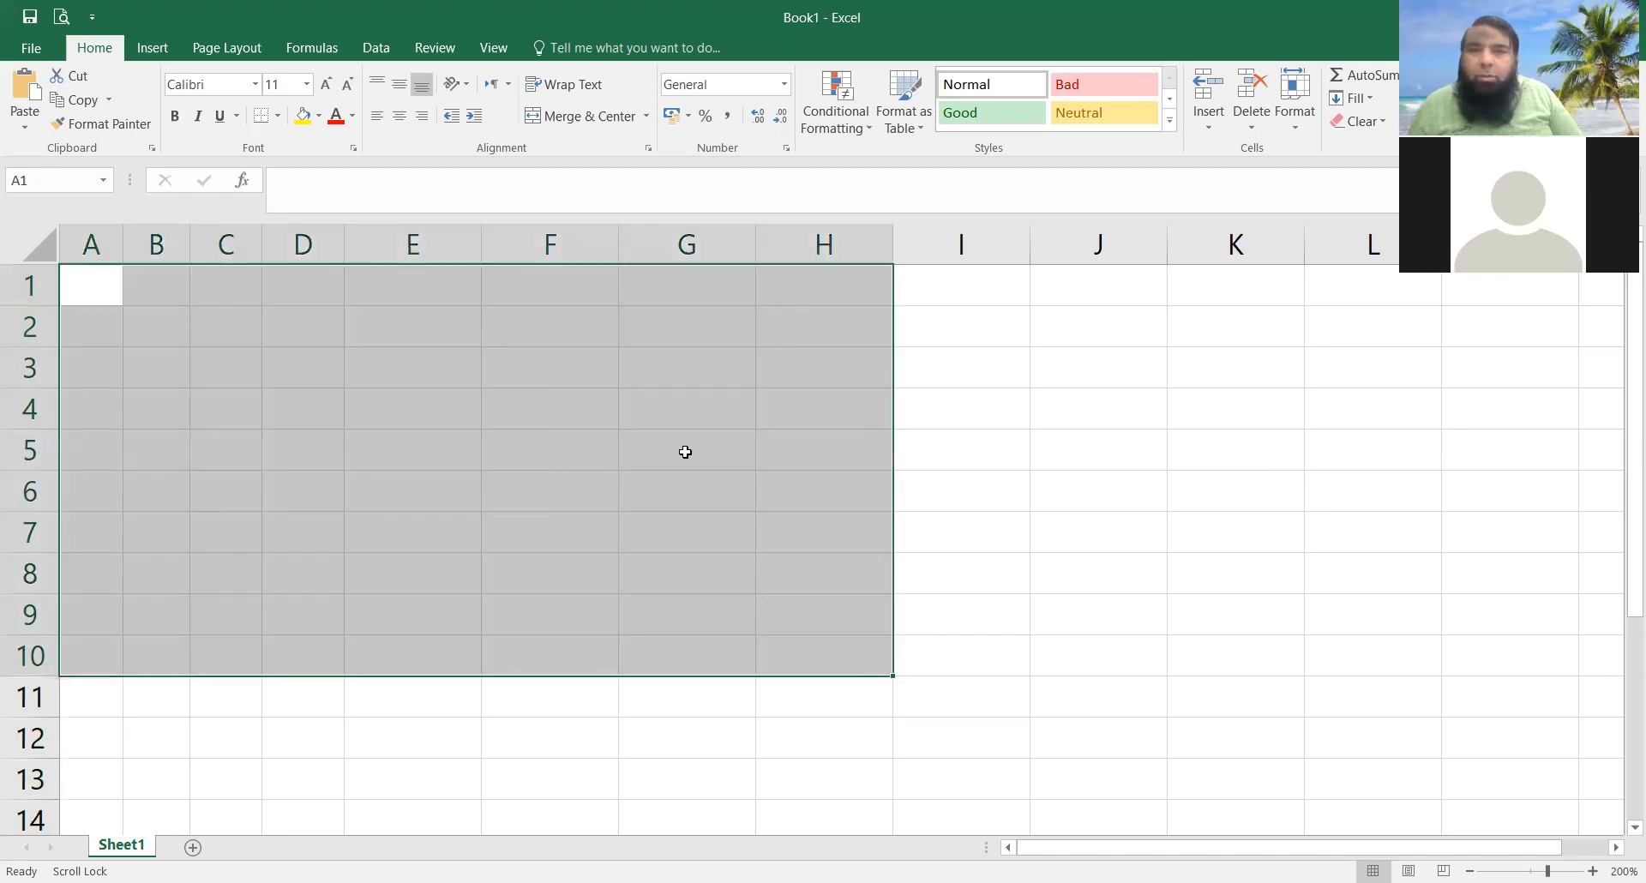
pyautogui.click(278, 123)
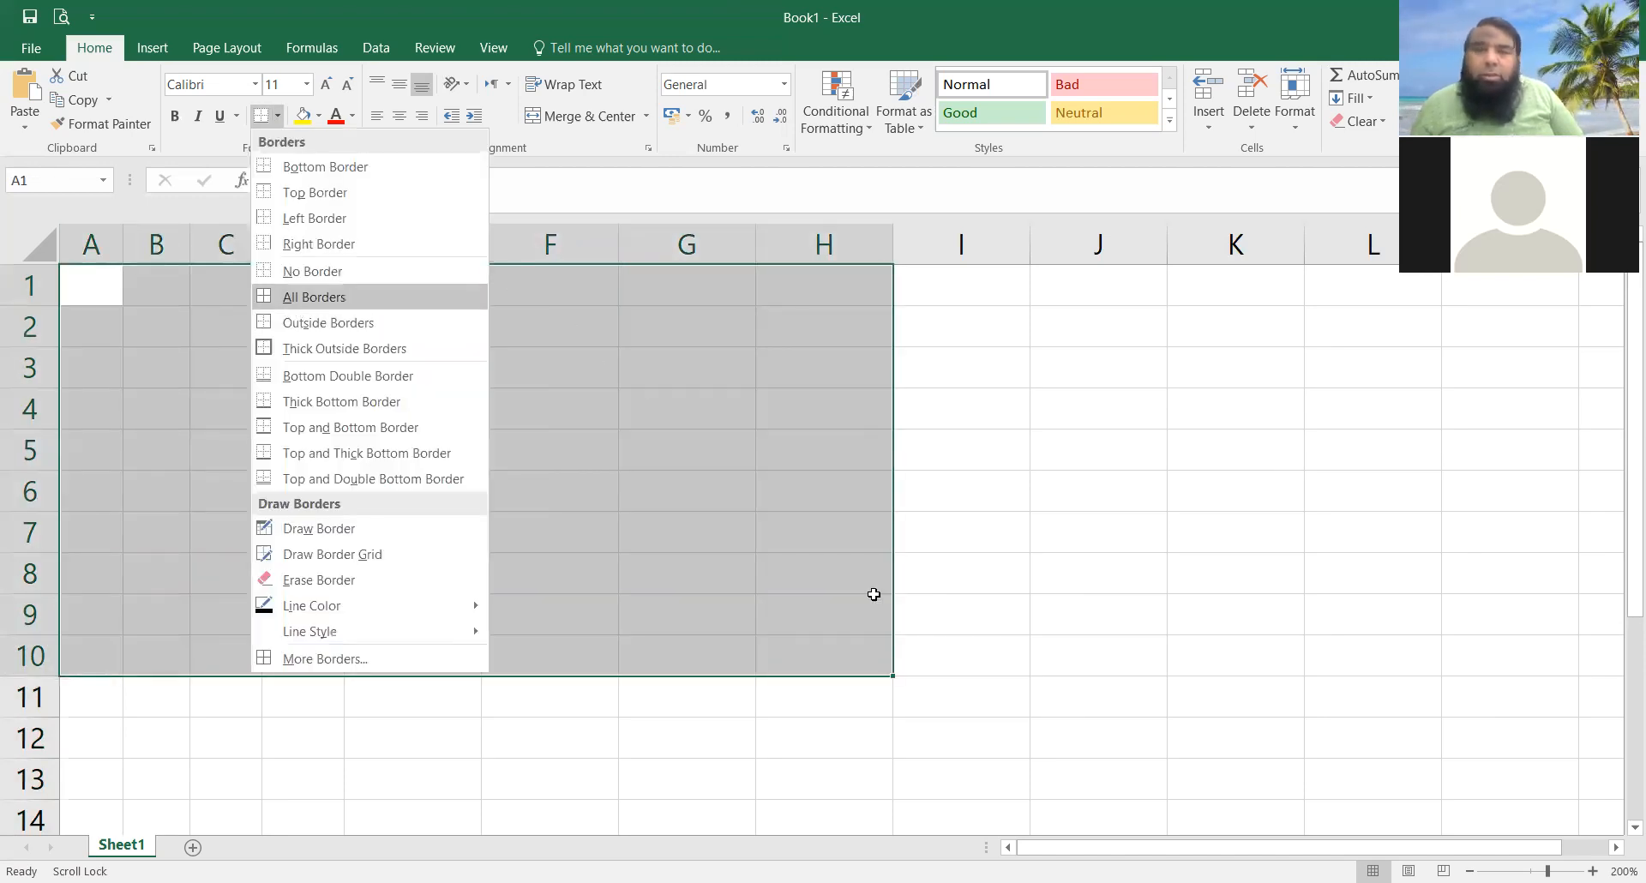
pyautogui.click(294, 297)
pyautogui.click(296, 291)
# Step: Set the width of columns A to H to 8
pyautogui.moveTo(111, 283); pyautogui.dragTo(800, 311)
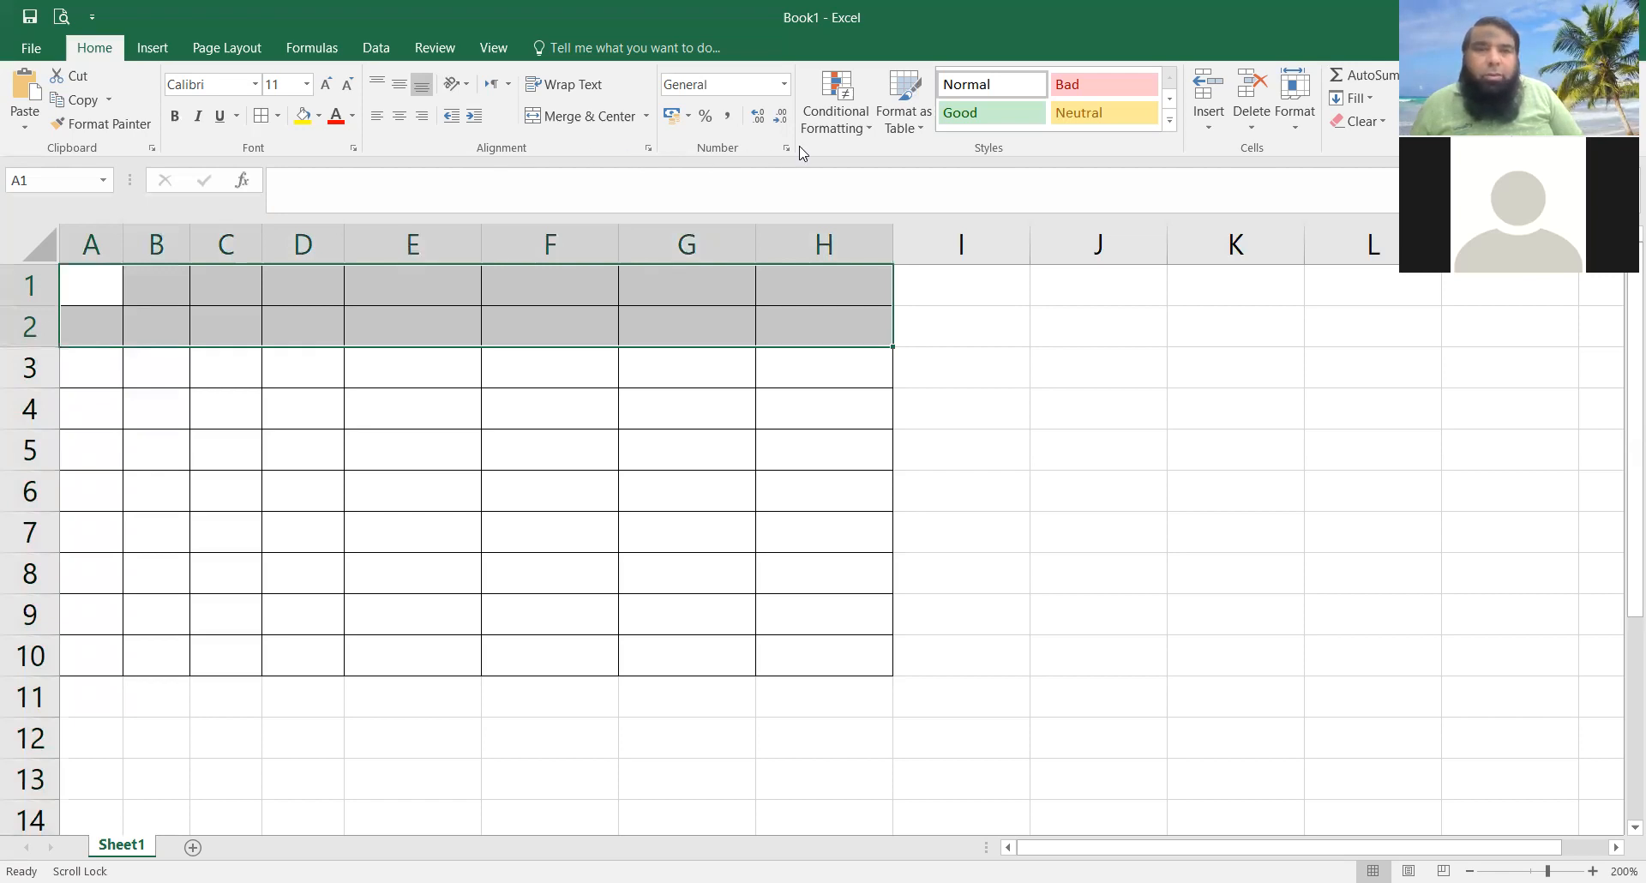
pyautogui.click(1296, 131)
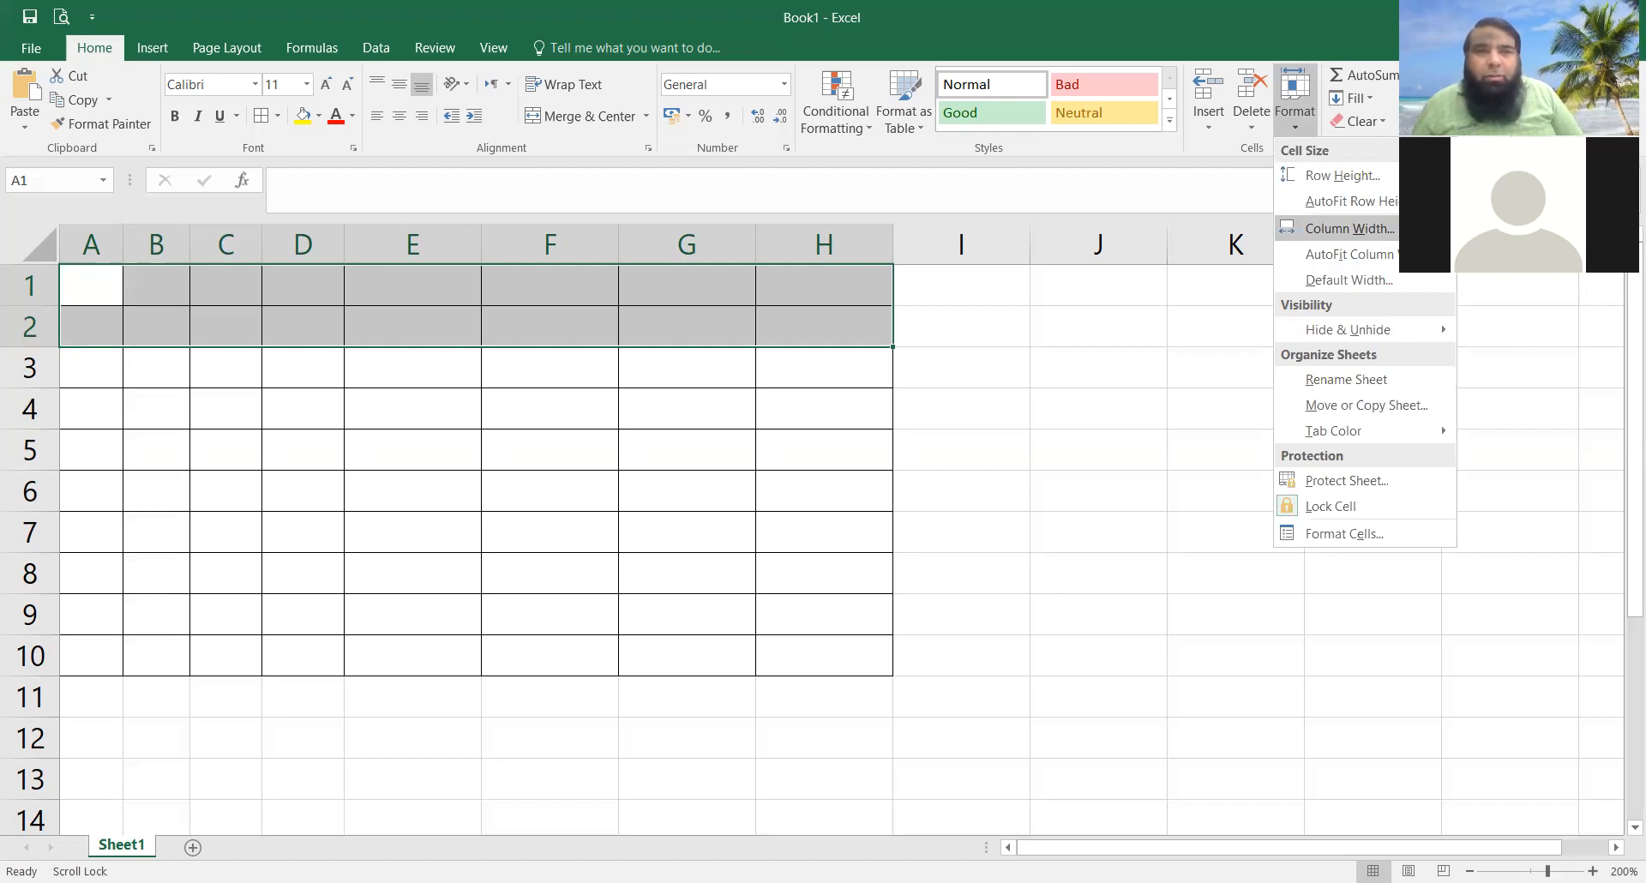
pyautogui.press('Return')
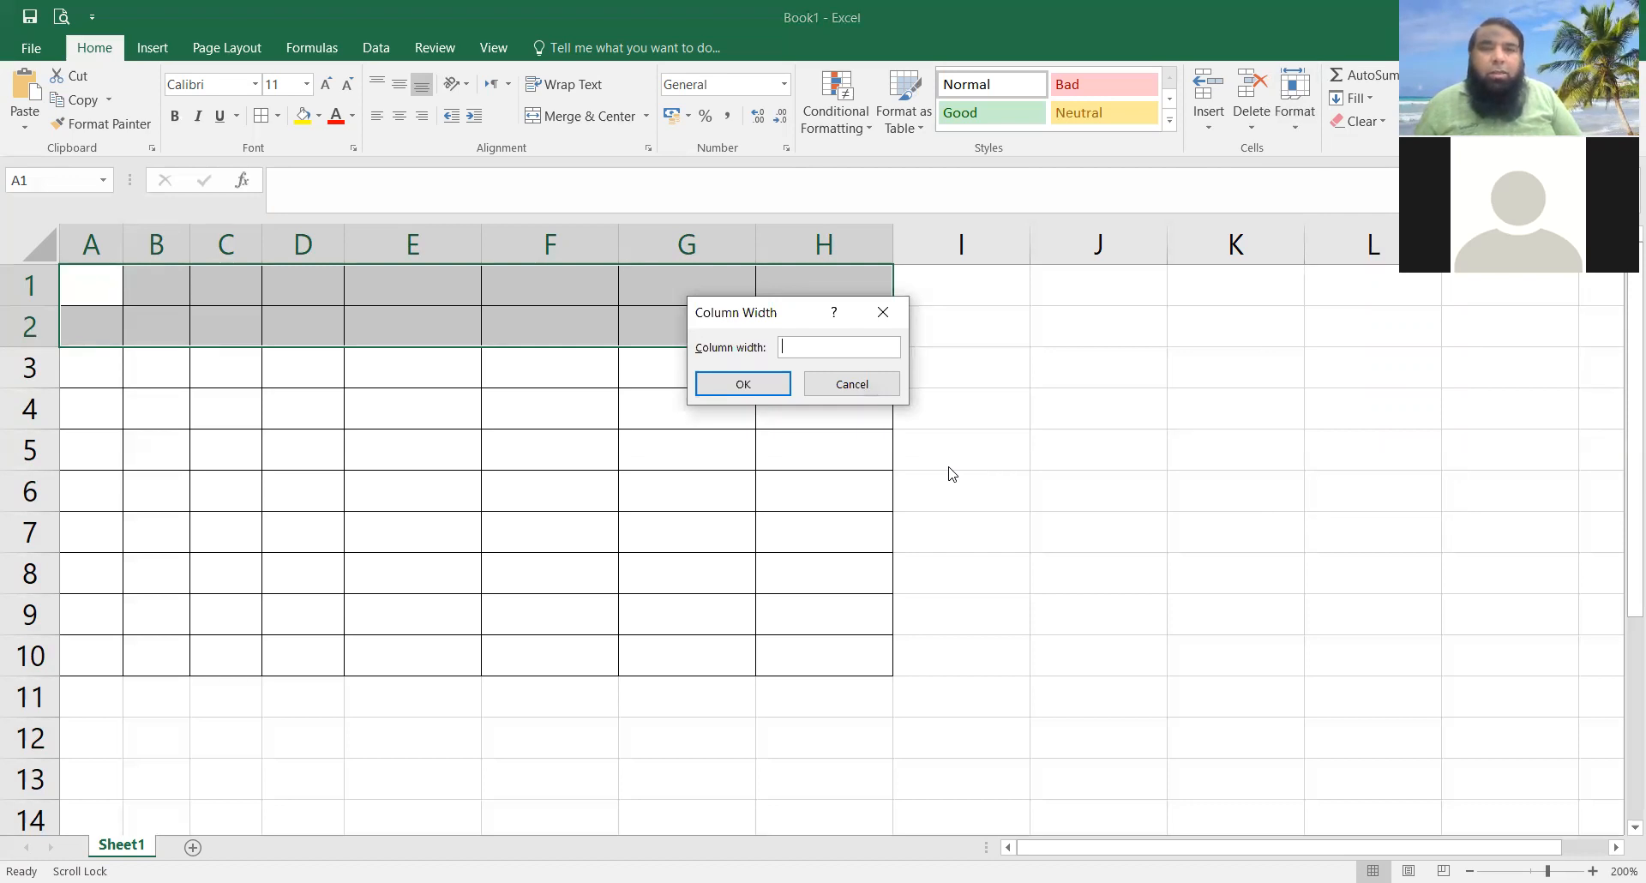
pyautogui.write('8')
pyautogui.click(783, 383)
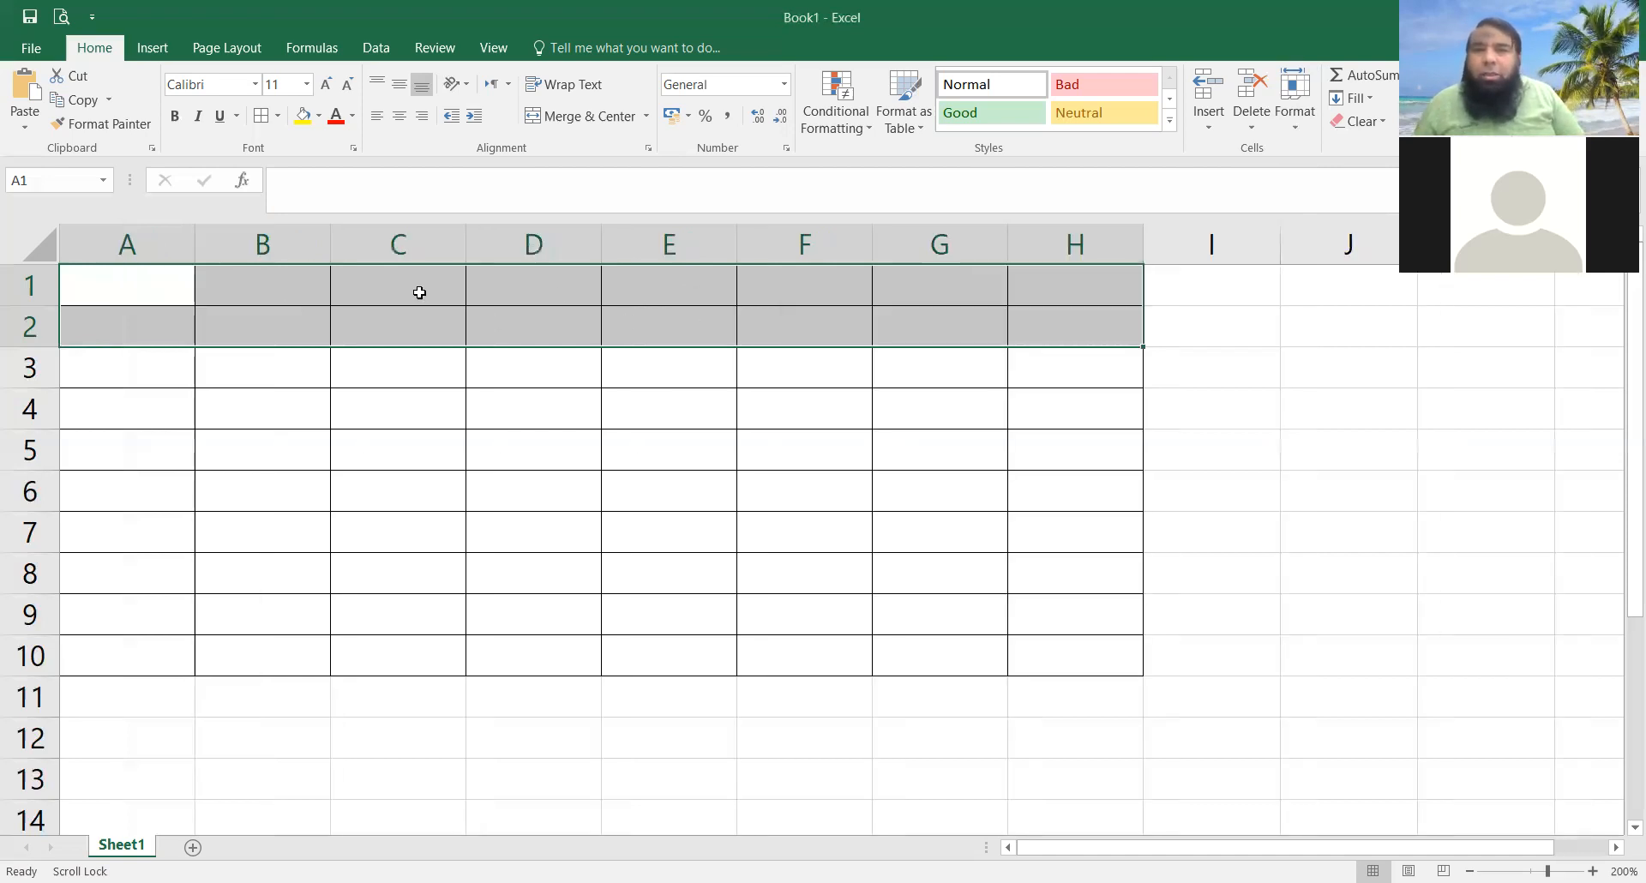
# Step: Enter "PAKISTAN" in cell C1
pyautogui.click(402, 290)
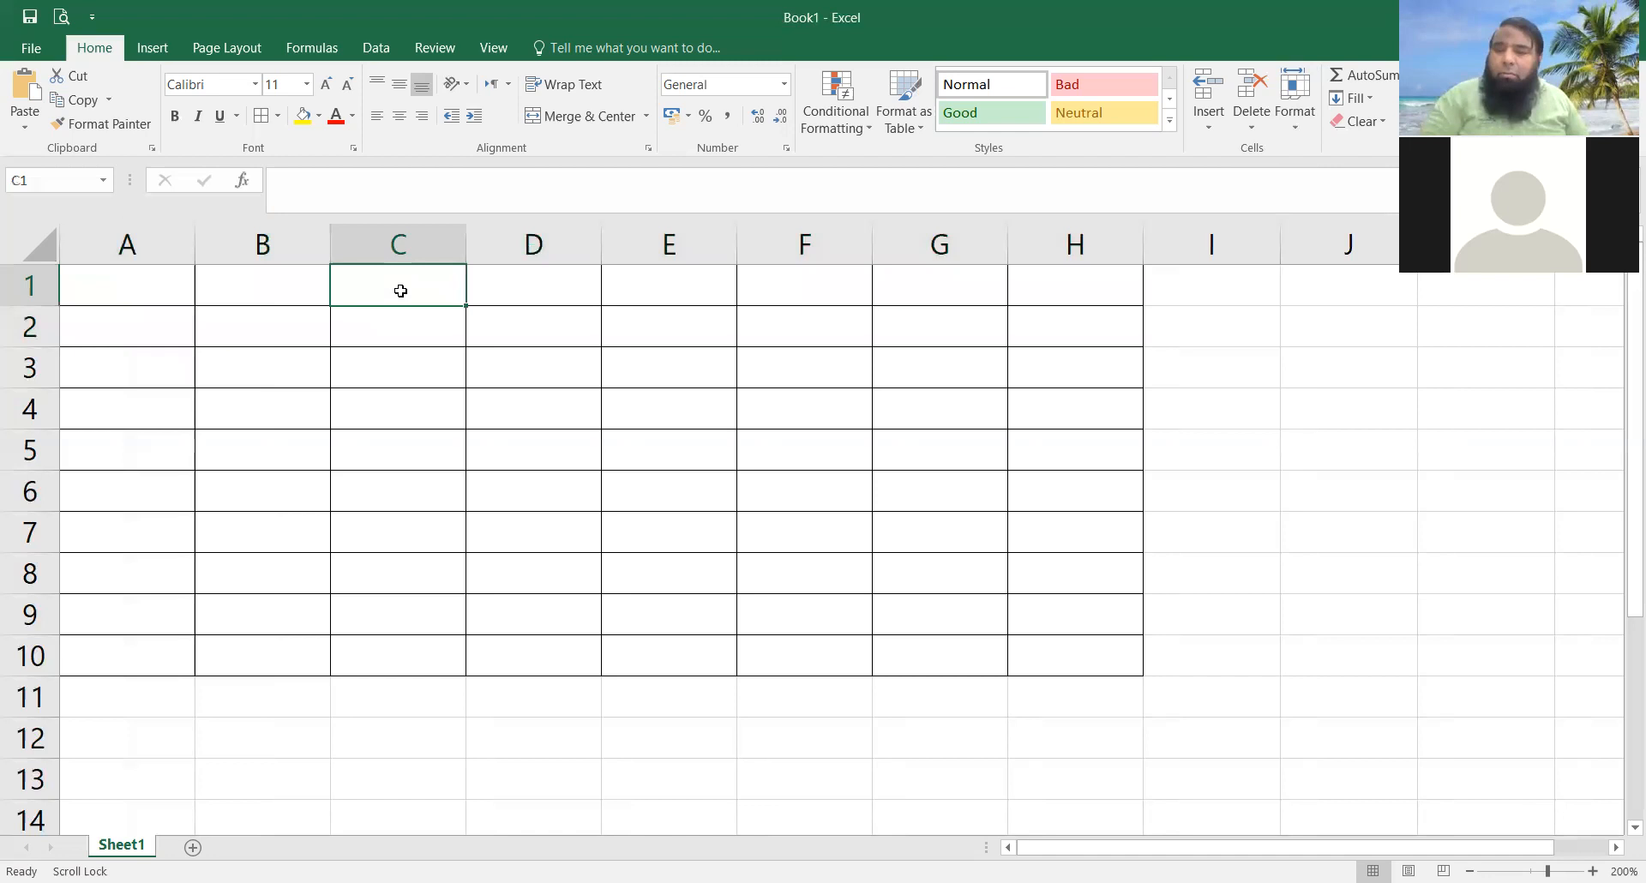
pyautogui.write('PA')
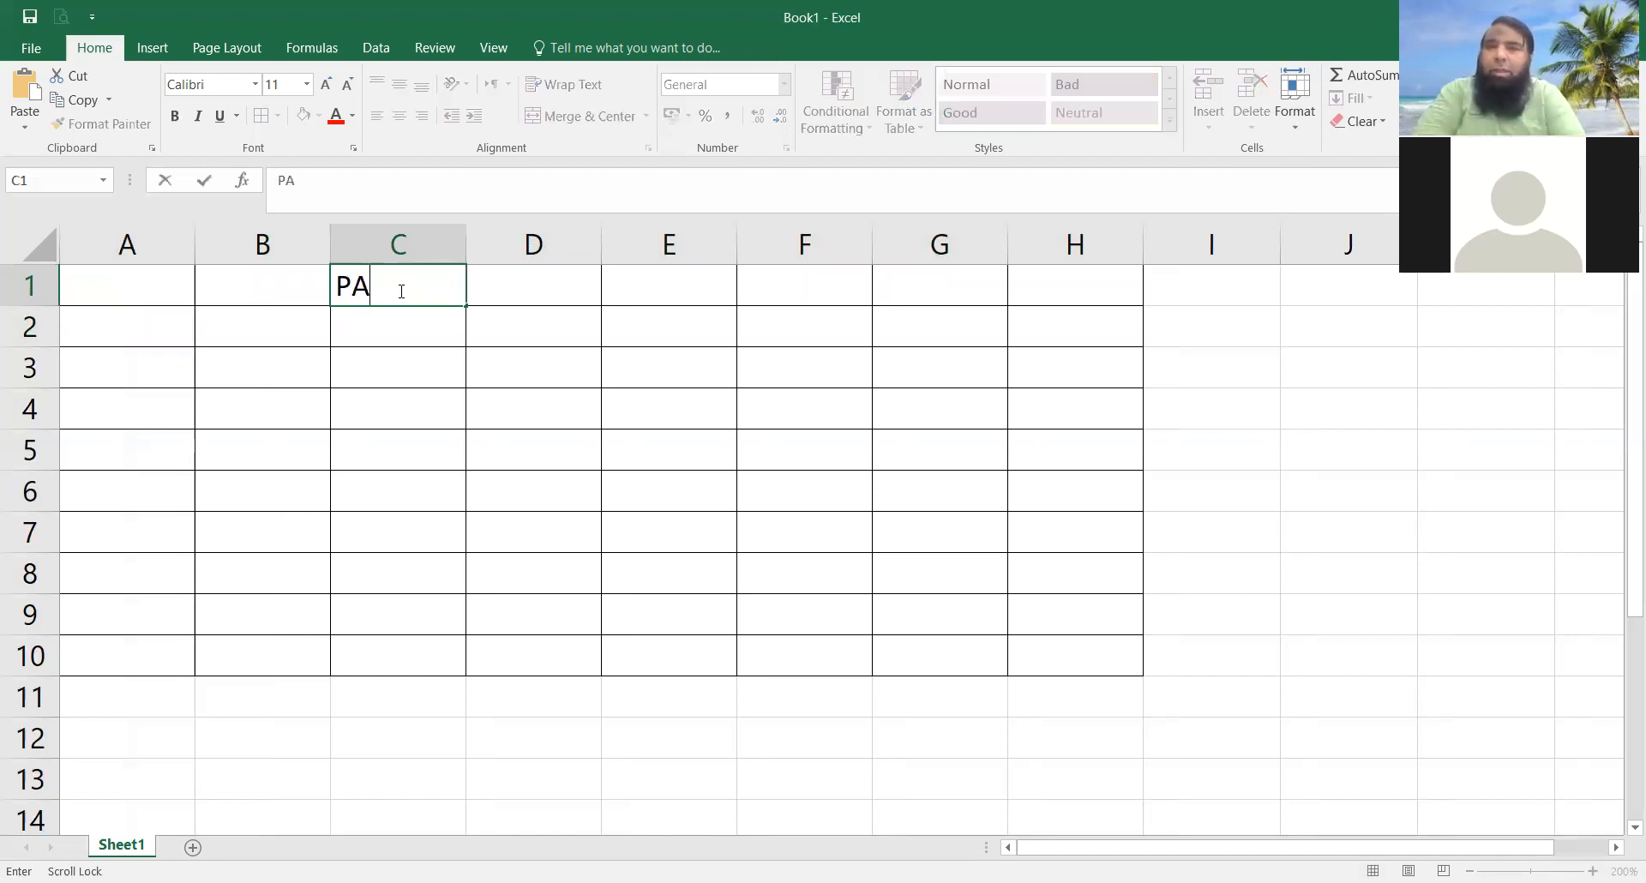
pyautogui.write('KISTAN')
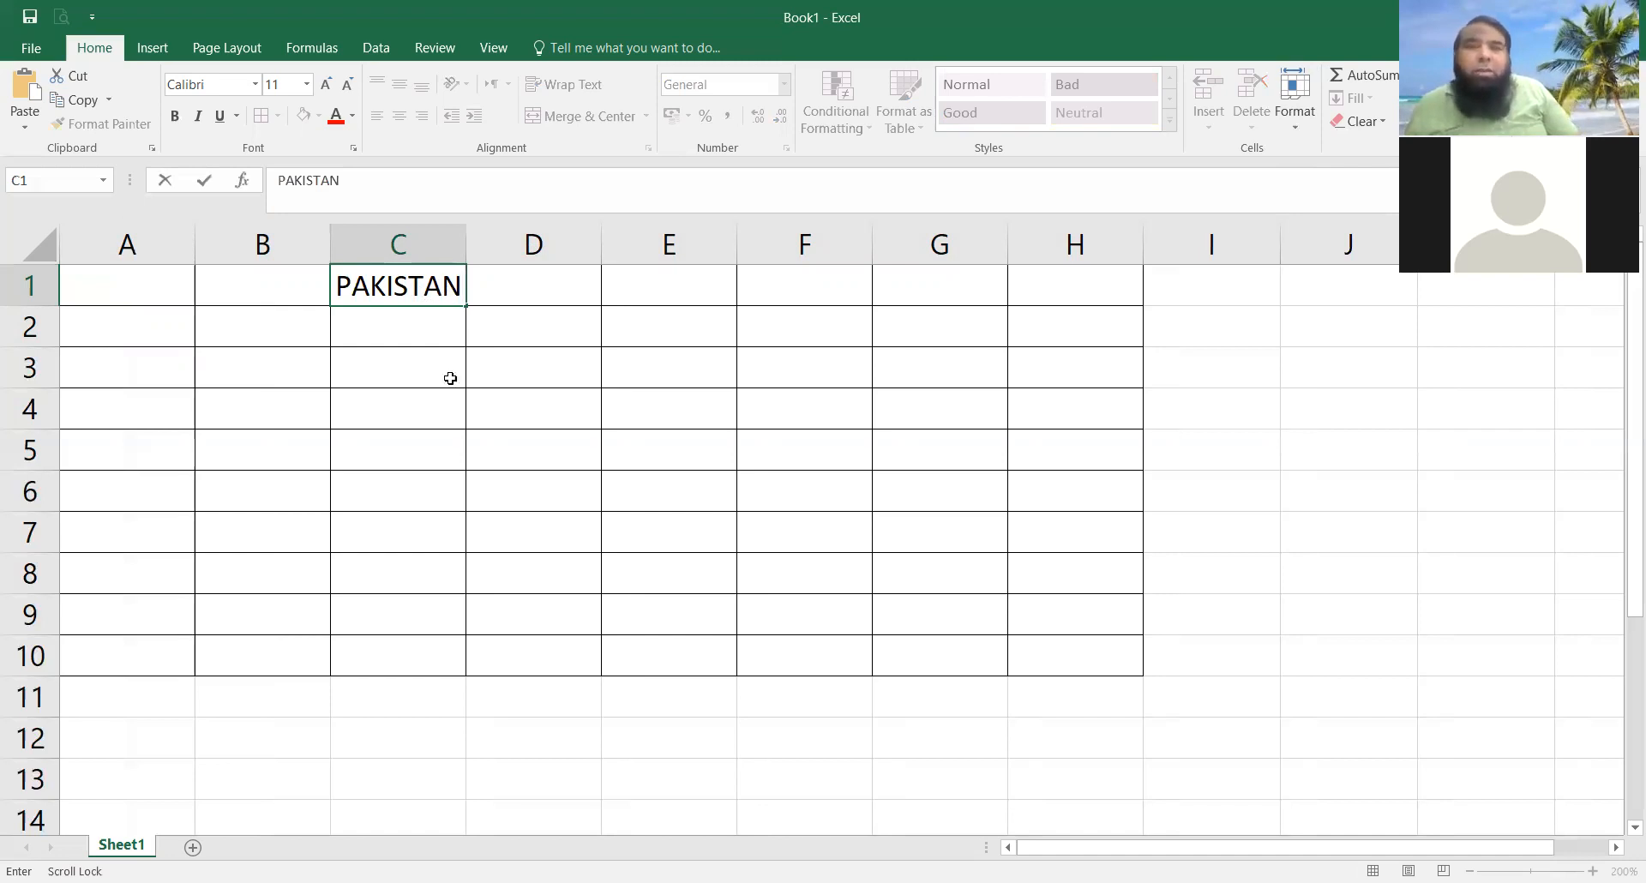
pyautogui.click(423, 329)
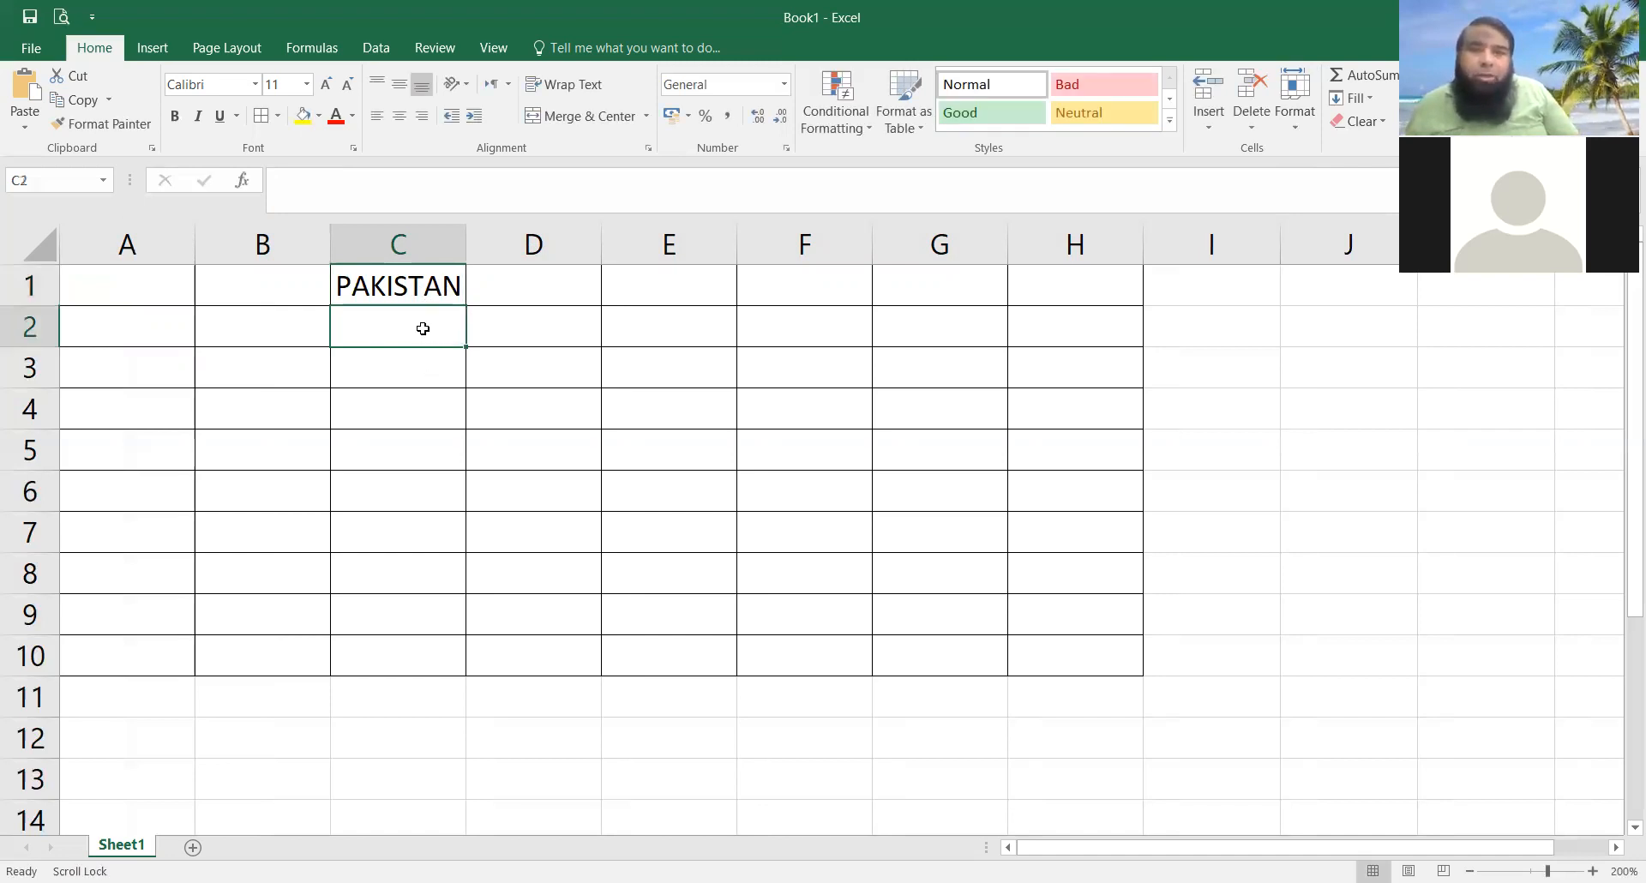
# Step: Enter the range note "0.....255" in cell C11, below the bordered grid
pyautogui.click(379, 713)
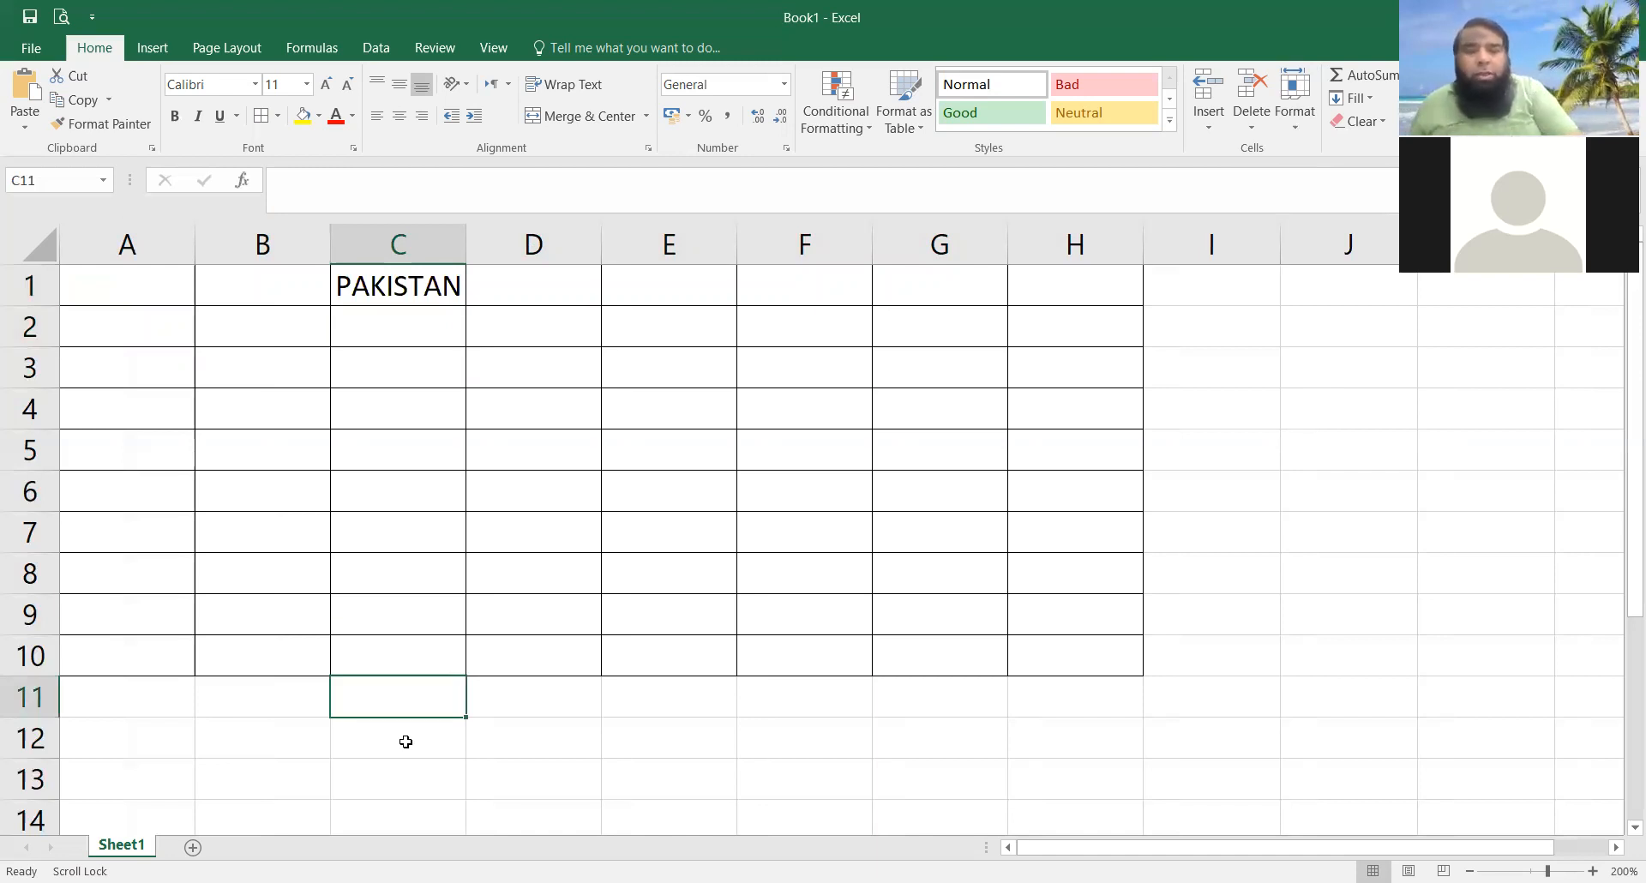
pyautogui.write('0')
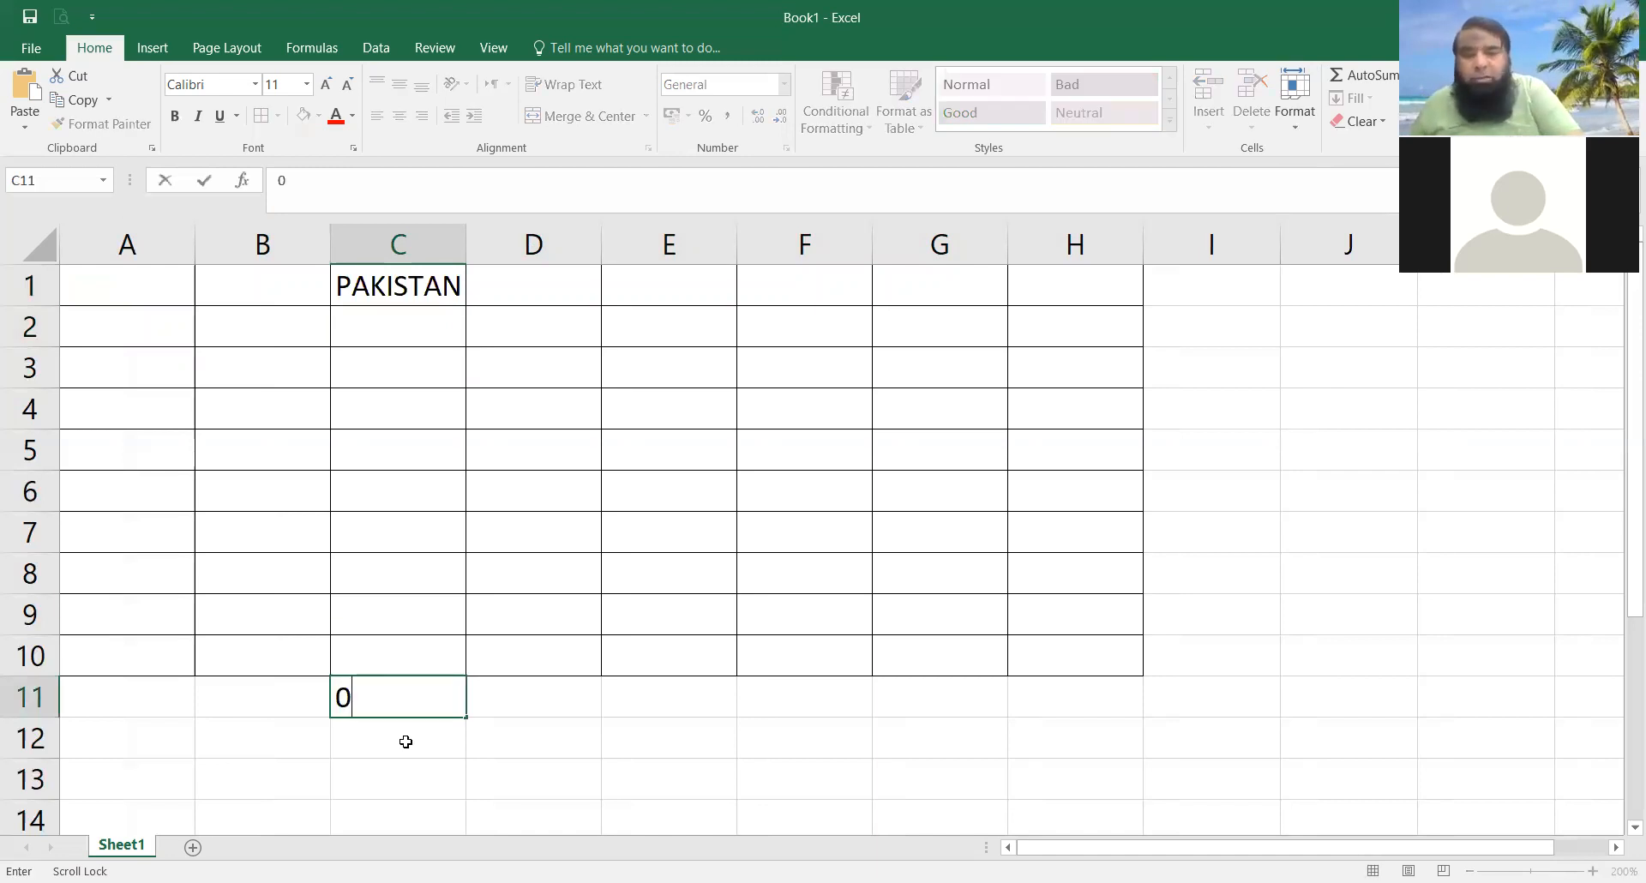
pyautogui.write('.....25')
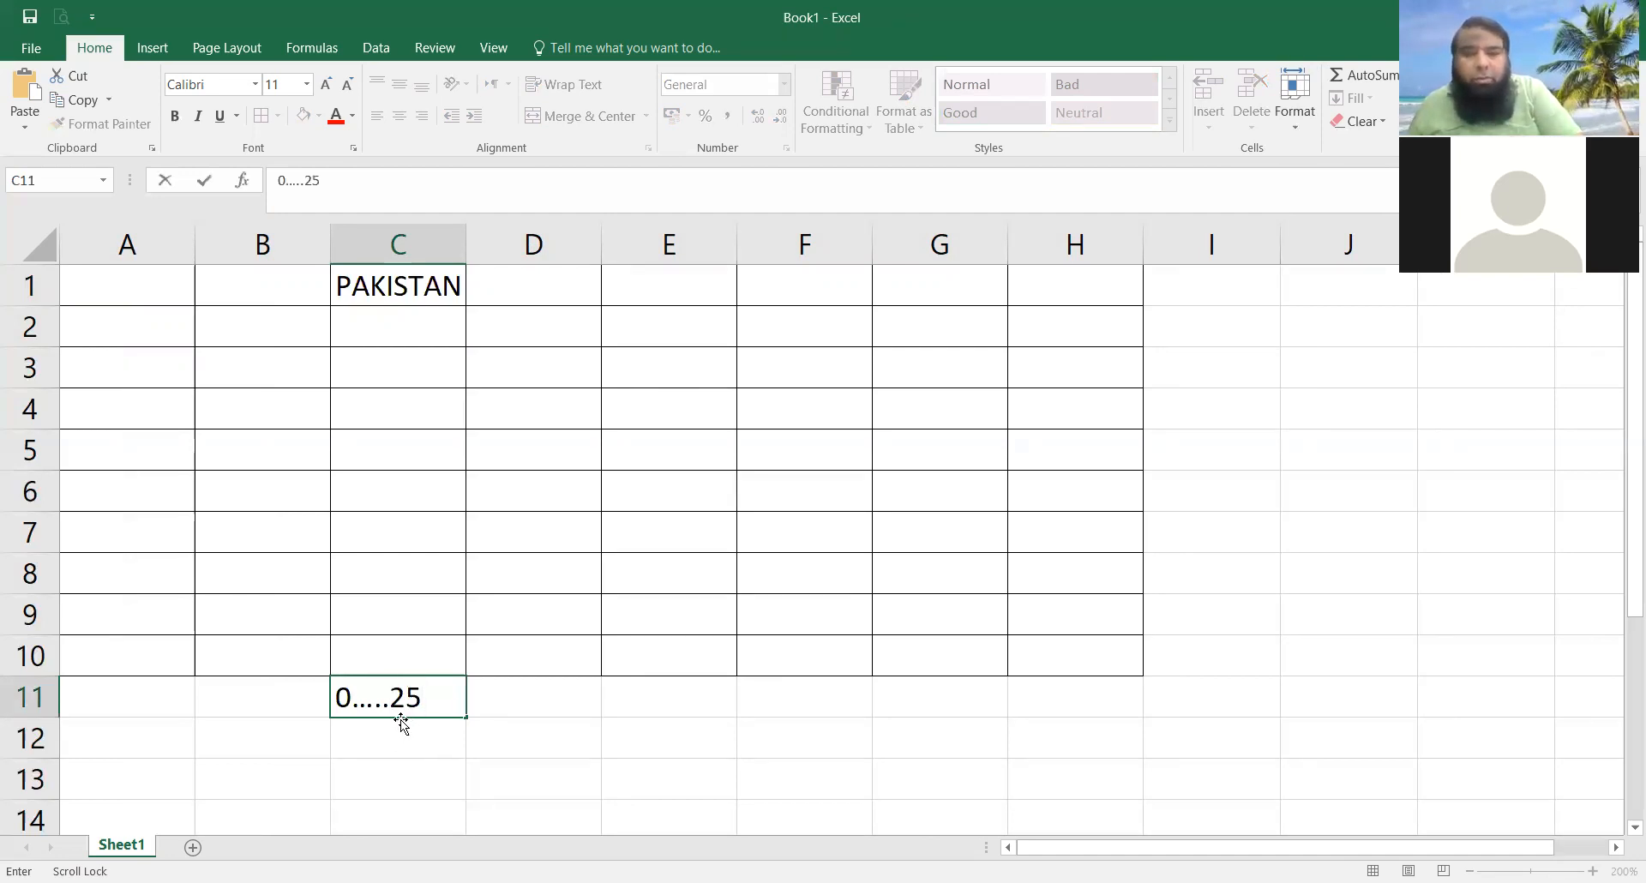
pyautogui.write('5')
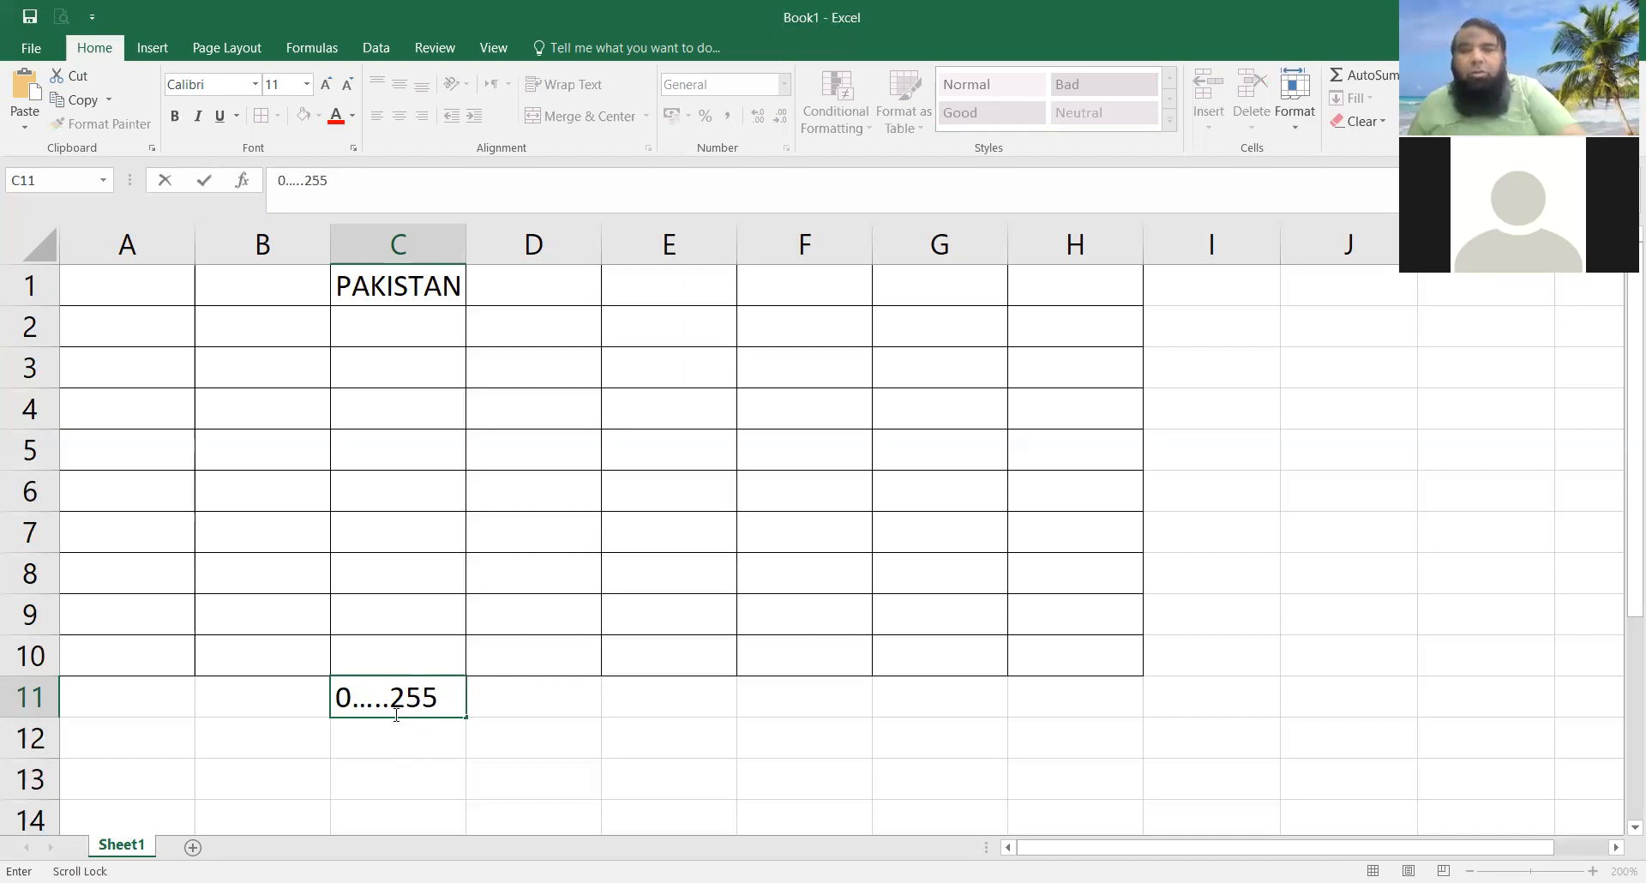
pyautogui.click(416, 793)
pyautogui.click(400, 701)
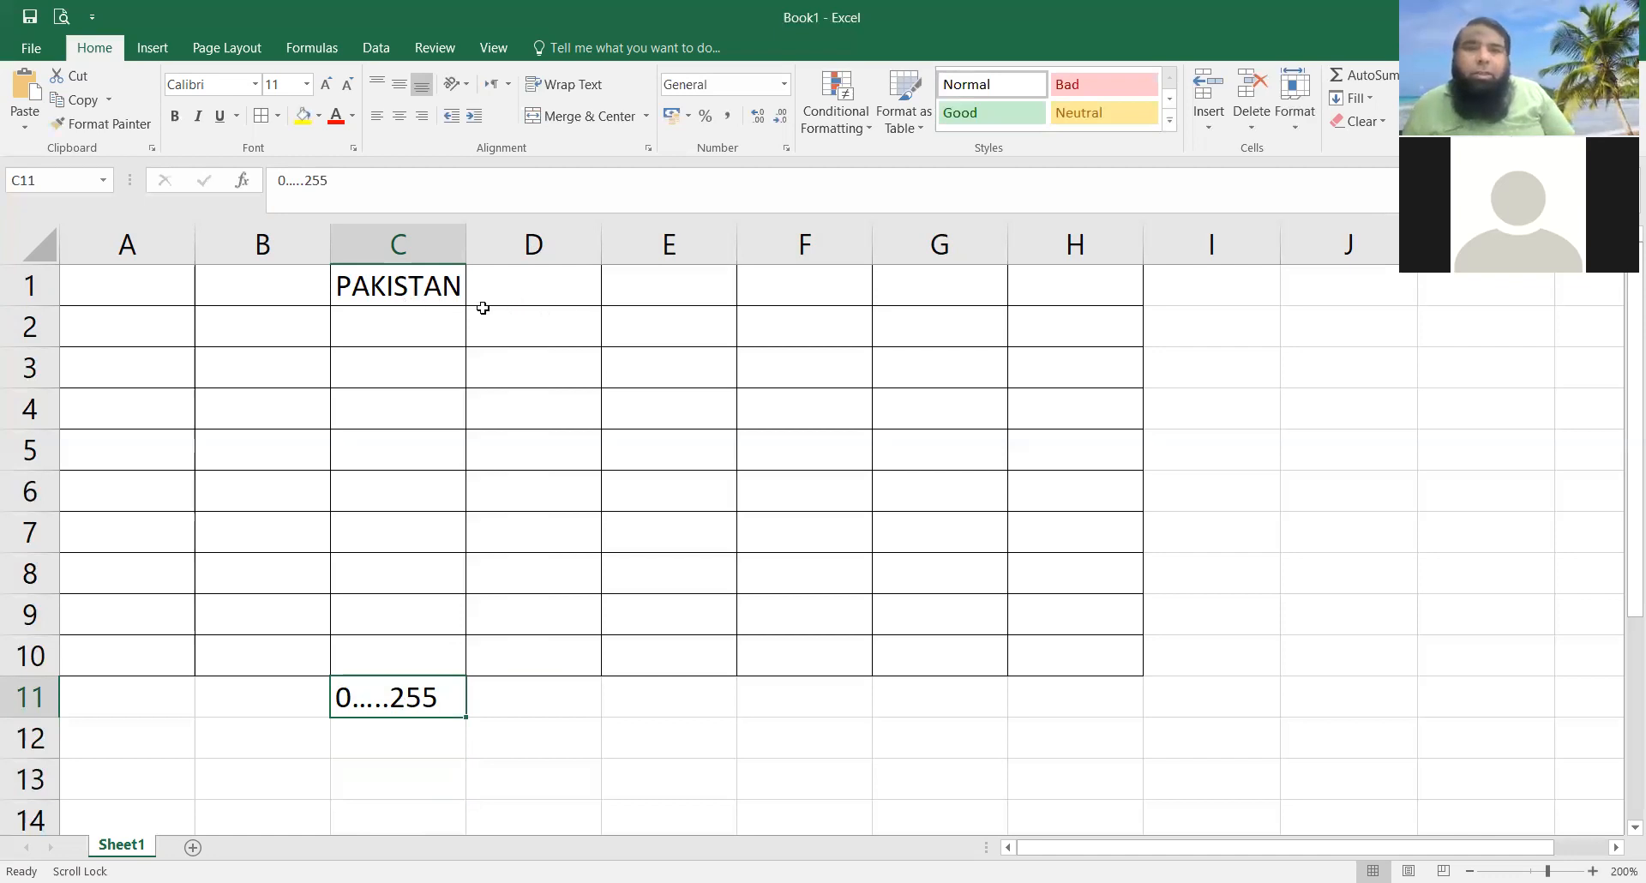
# Step: Clear the text from cell C1
pyautogui.click(433, 291)
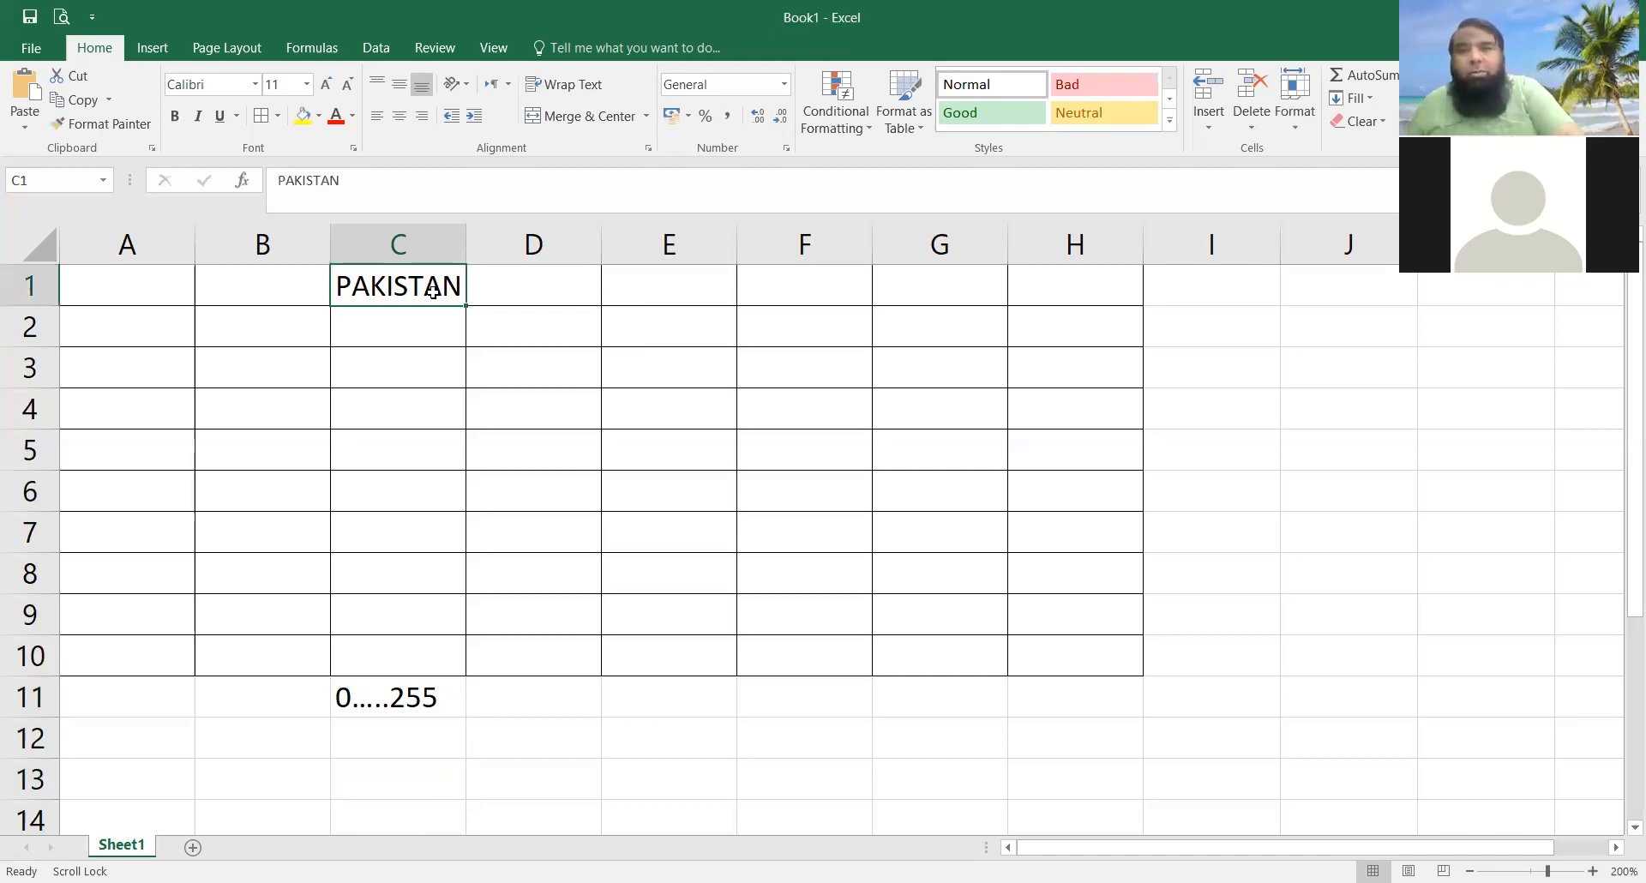
pyautogui.press('Delete')
# Step: Set columns A to H to one equal, much narrower column width so the bordered cells become nearly square
pyautogui.moveTo(126, 280); pyautogui.dragTo(1032, 298)
pyautogui.click(1016, 292)
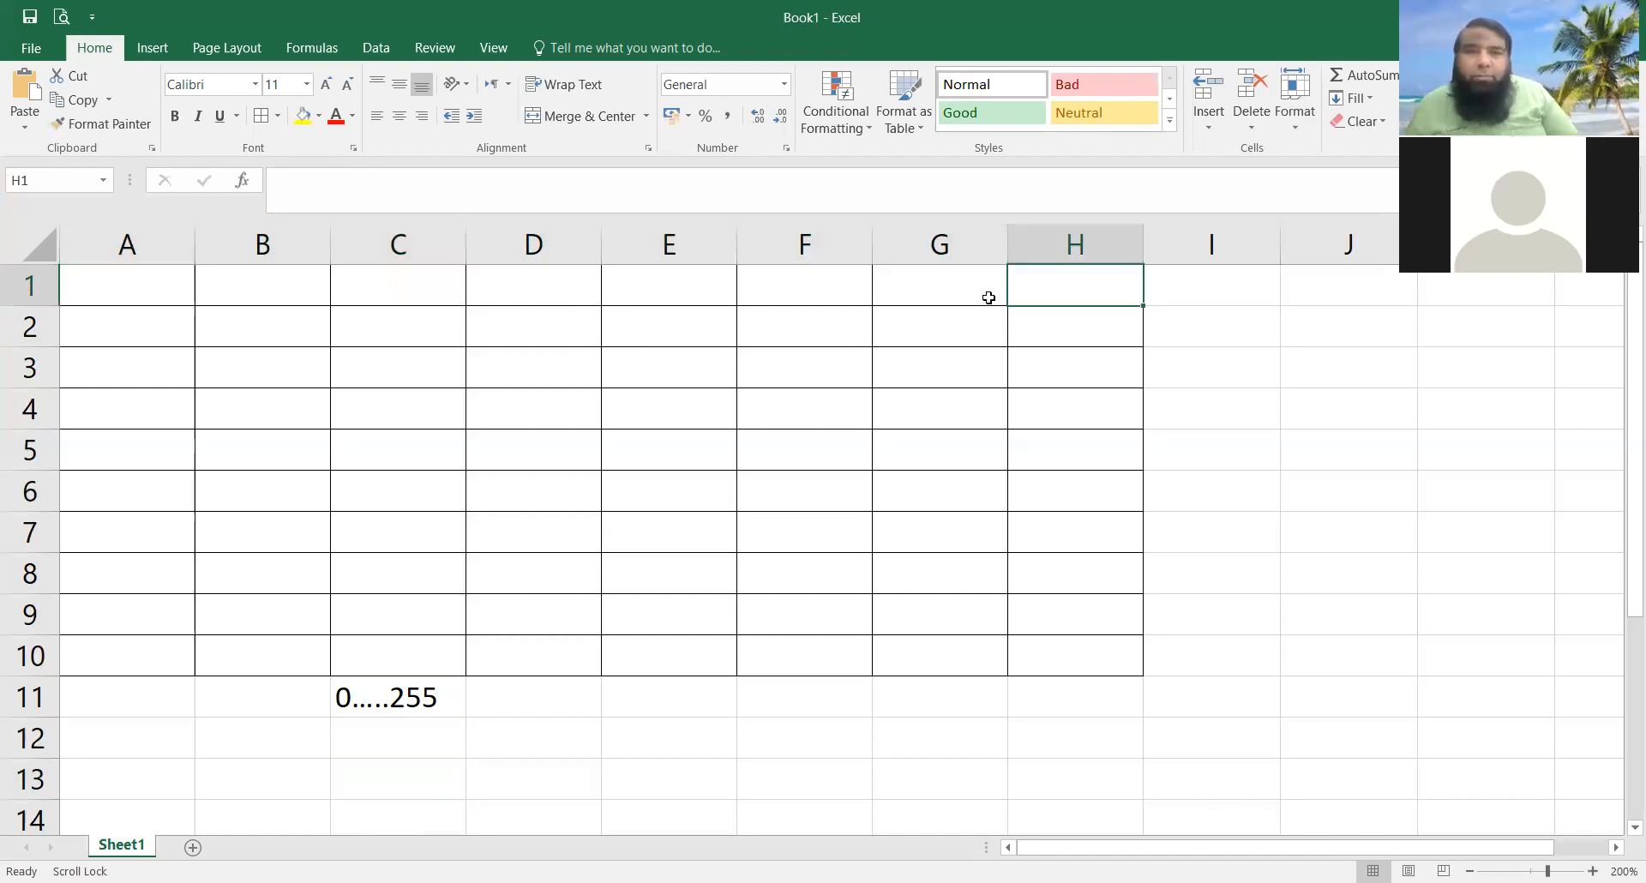
pyautogui.click(111, 286)
pyautogui.keyDown('shift'); pyautogui.click(1084, 326); pyautogui.keyUp('shift')
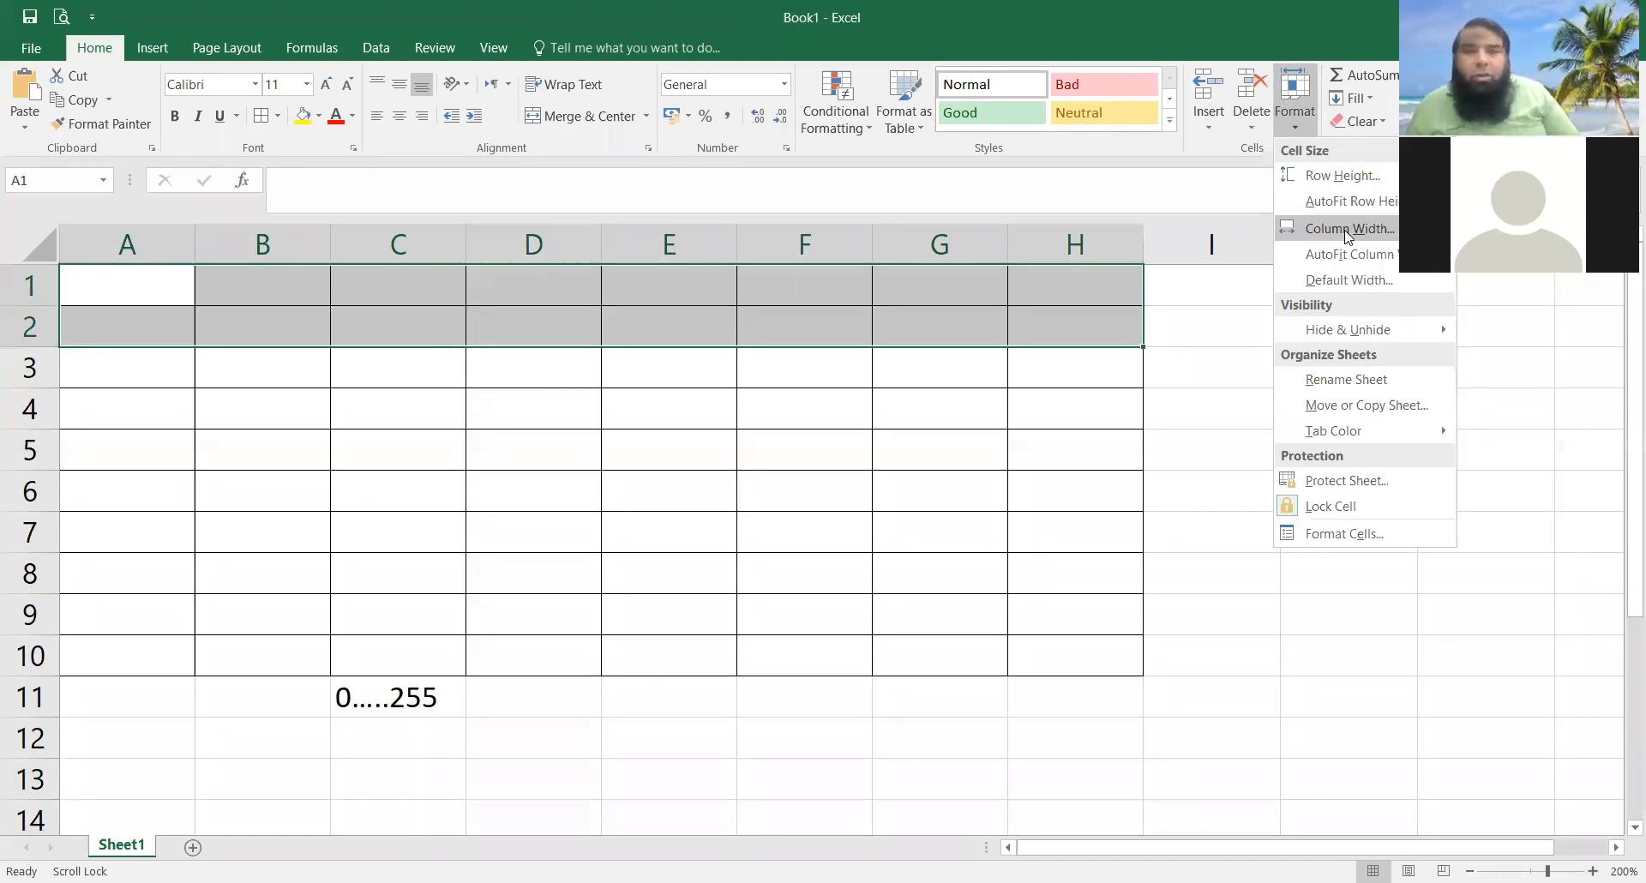
pyautogui.click(1346, 229)
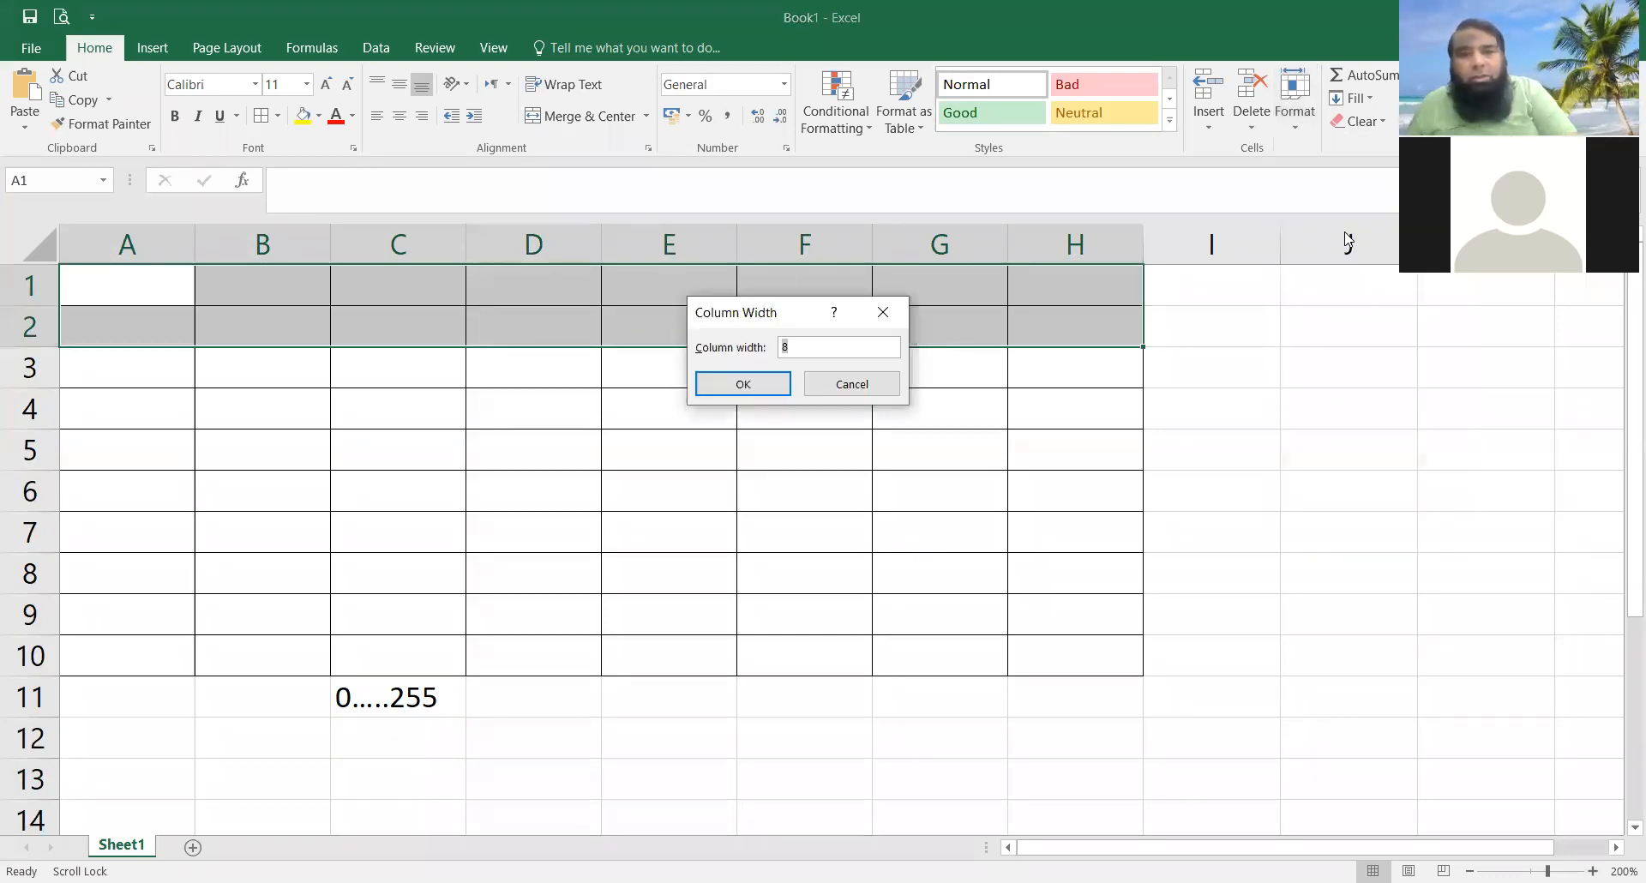
pyautogui.press('Return')
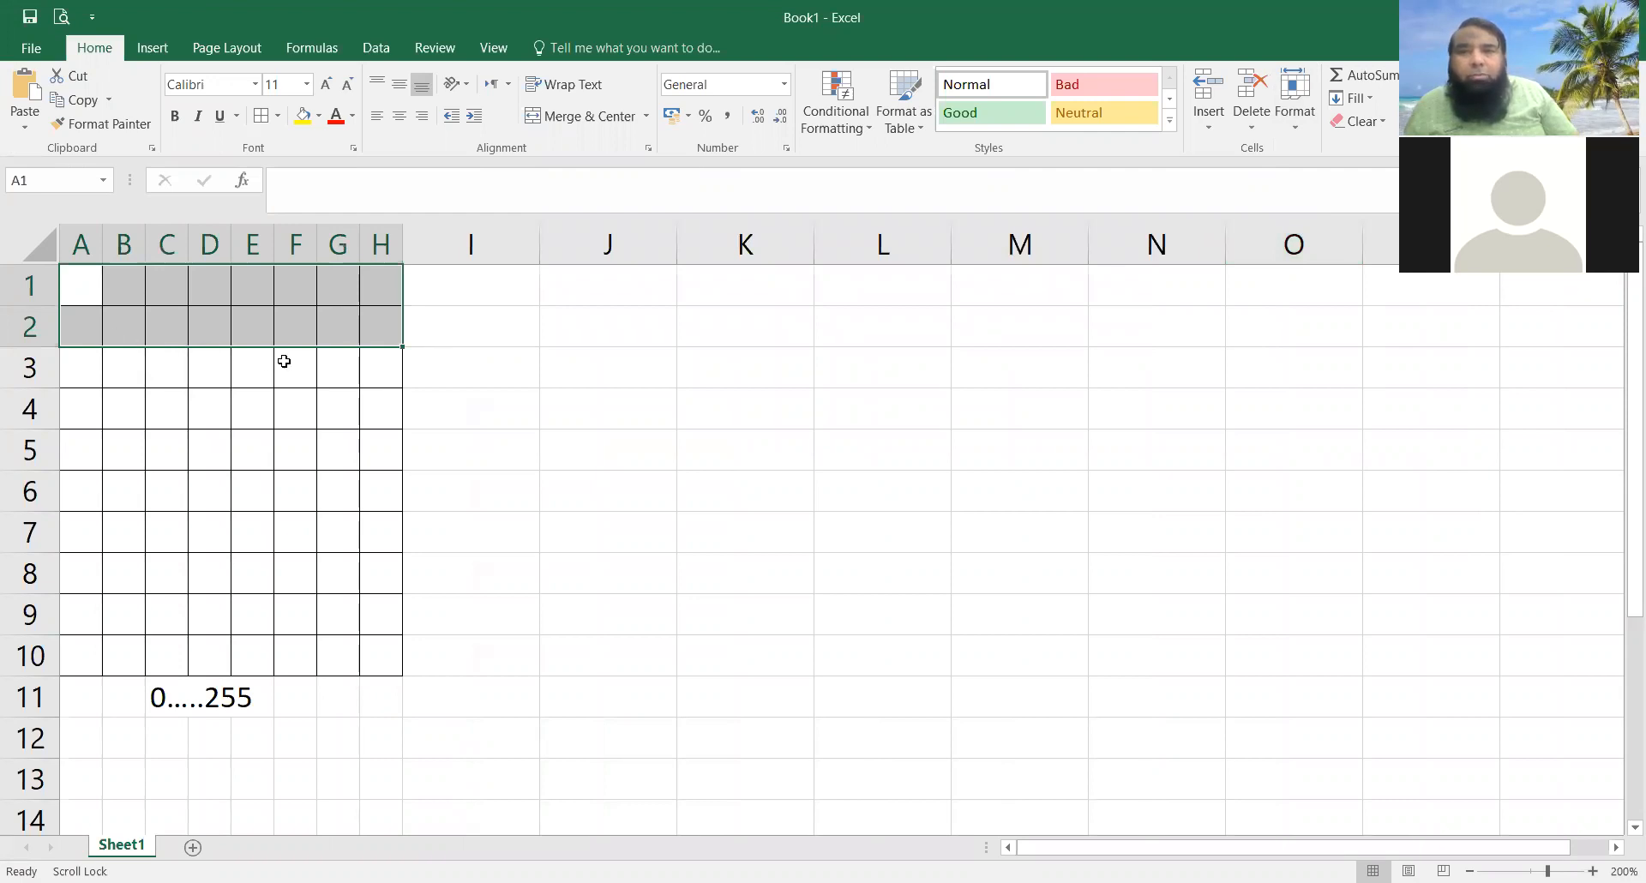
pyautogui.click(285, 362)
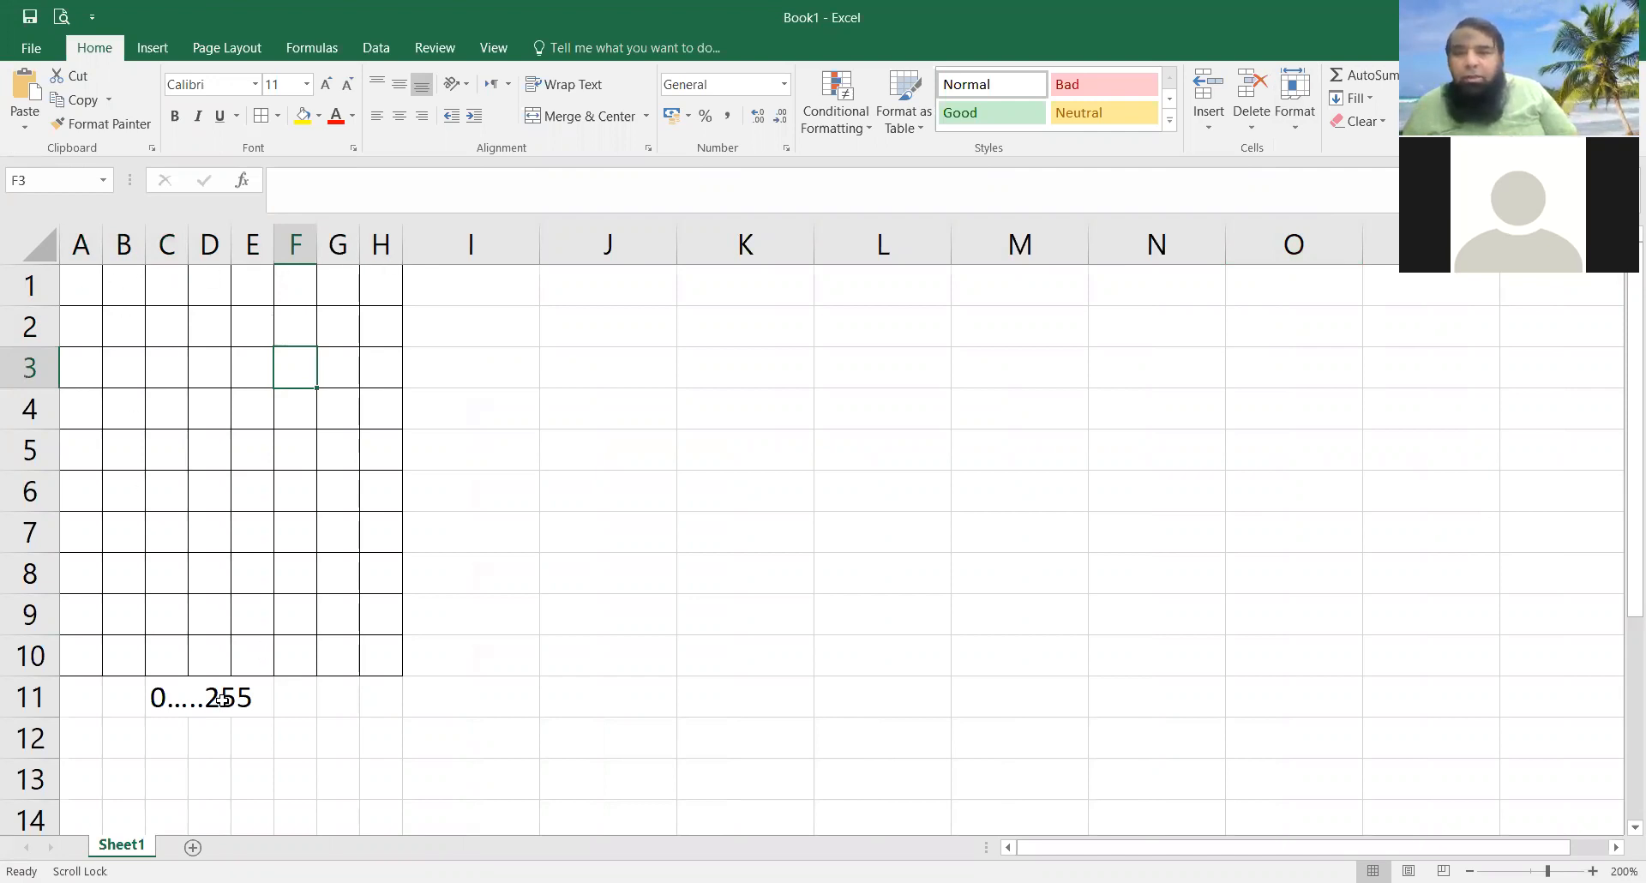
# Step: Delete the range note from cell C11
pyautogui.moveTo(152, 699); pyautogui.dragTo(275, 712)
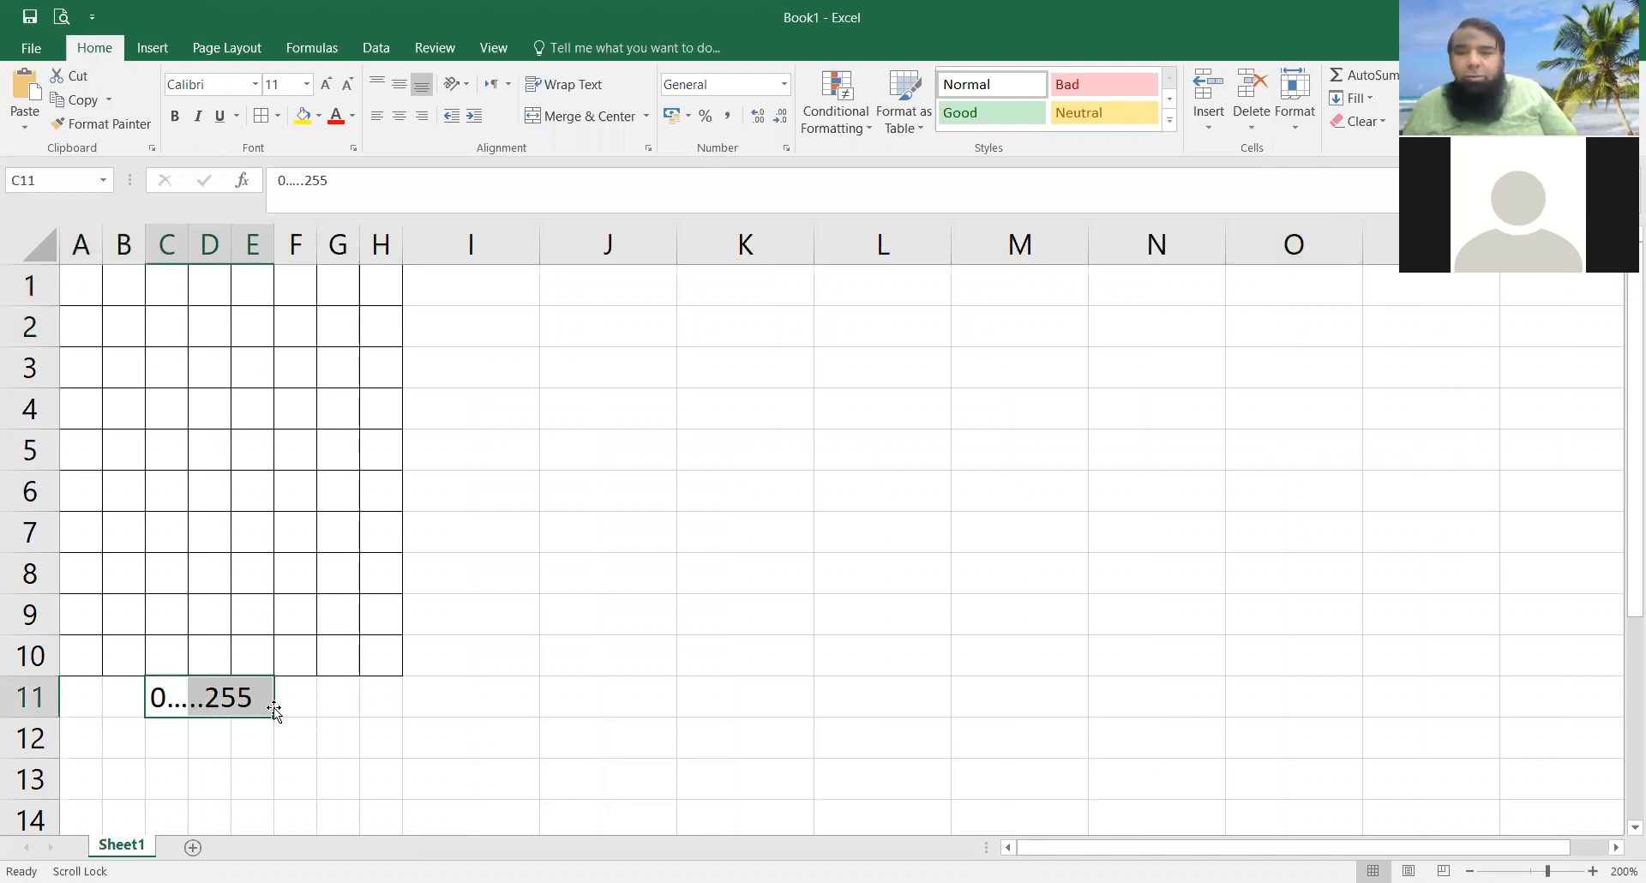
pyautogui.press('Delete')
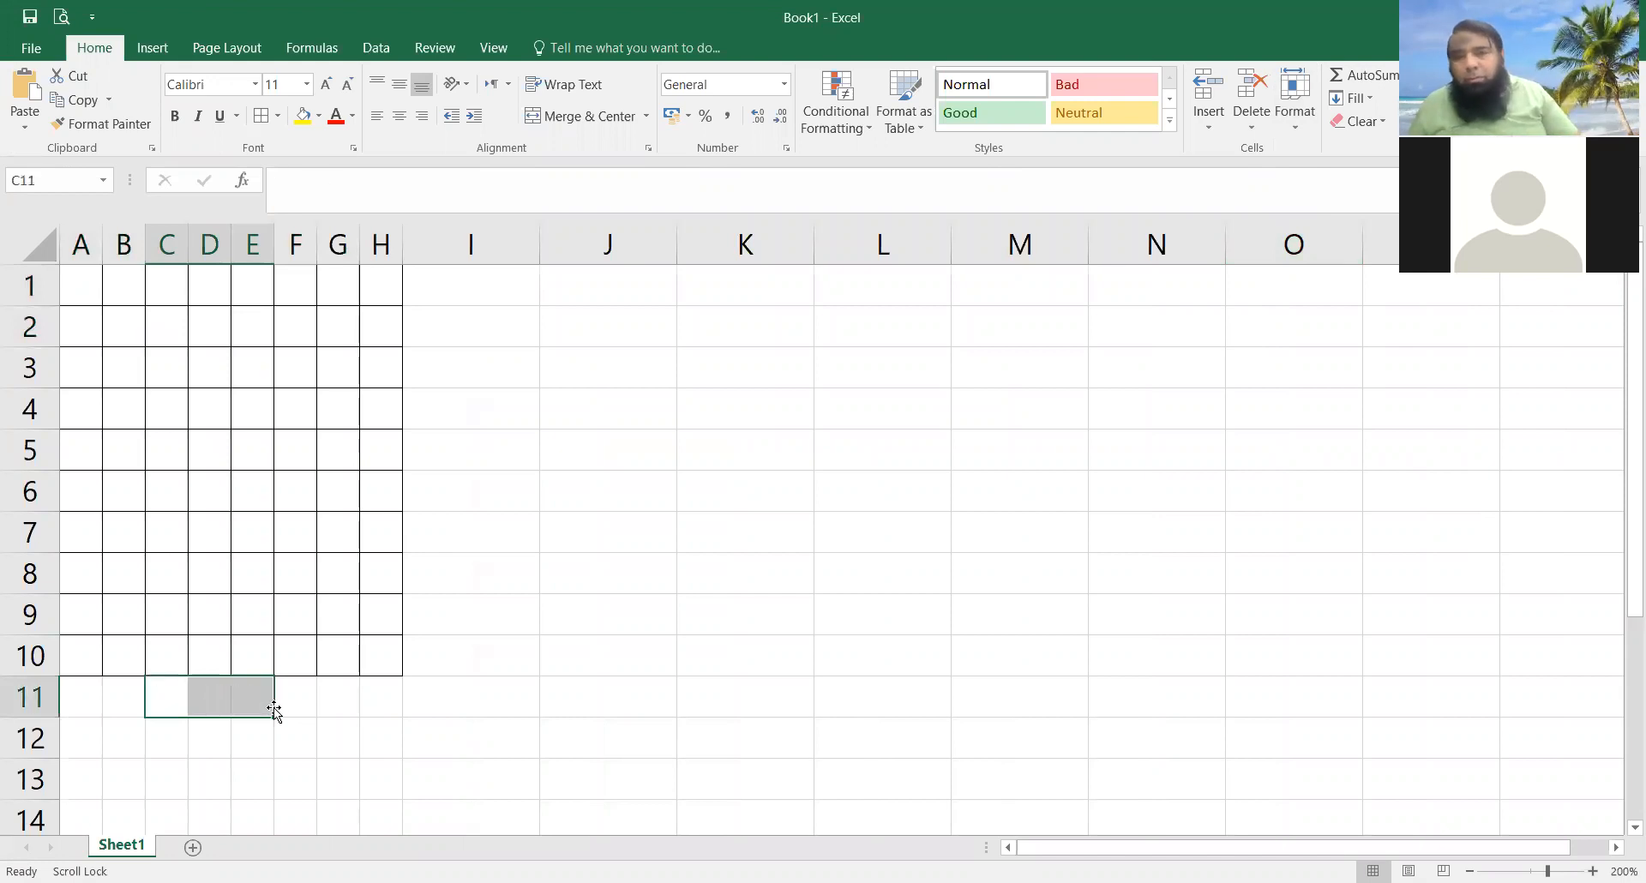
pyautogui.click(279, 416)
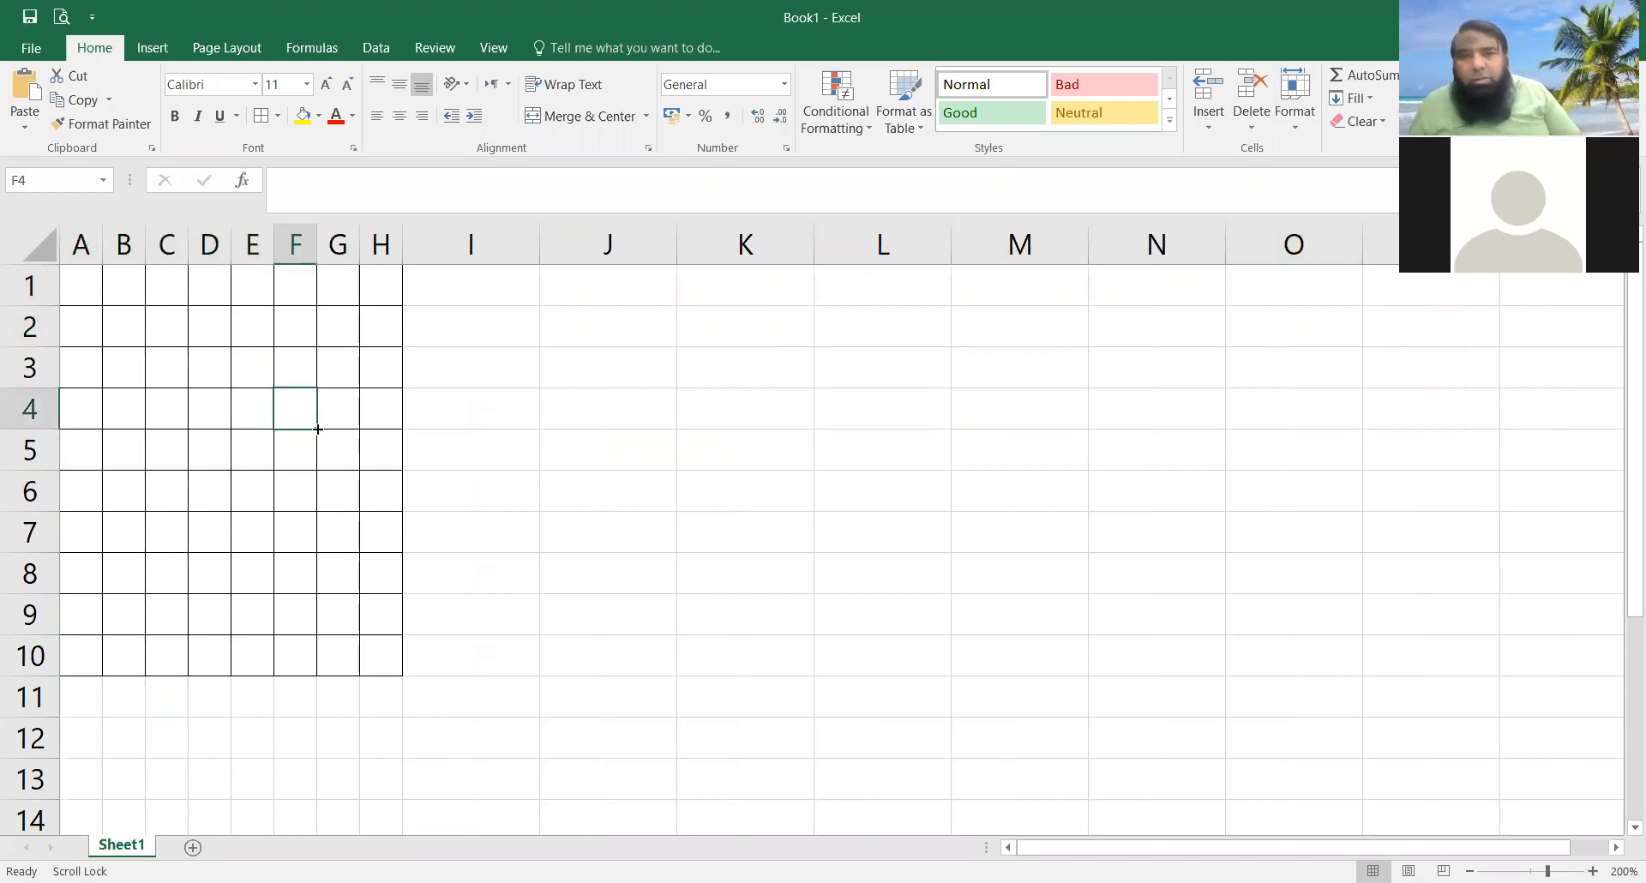
pyautogui.click(1288, 113)
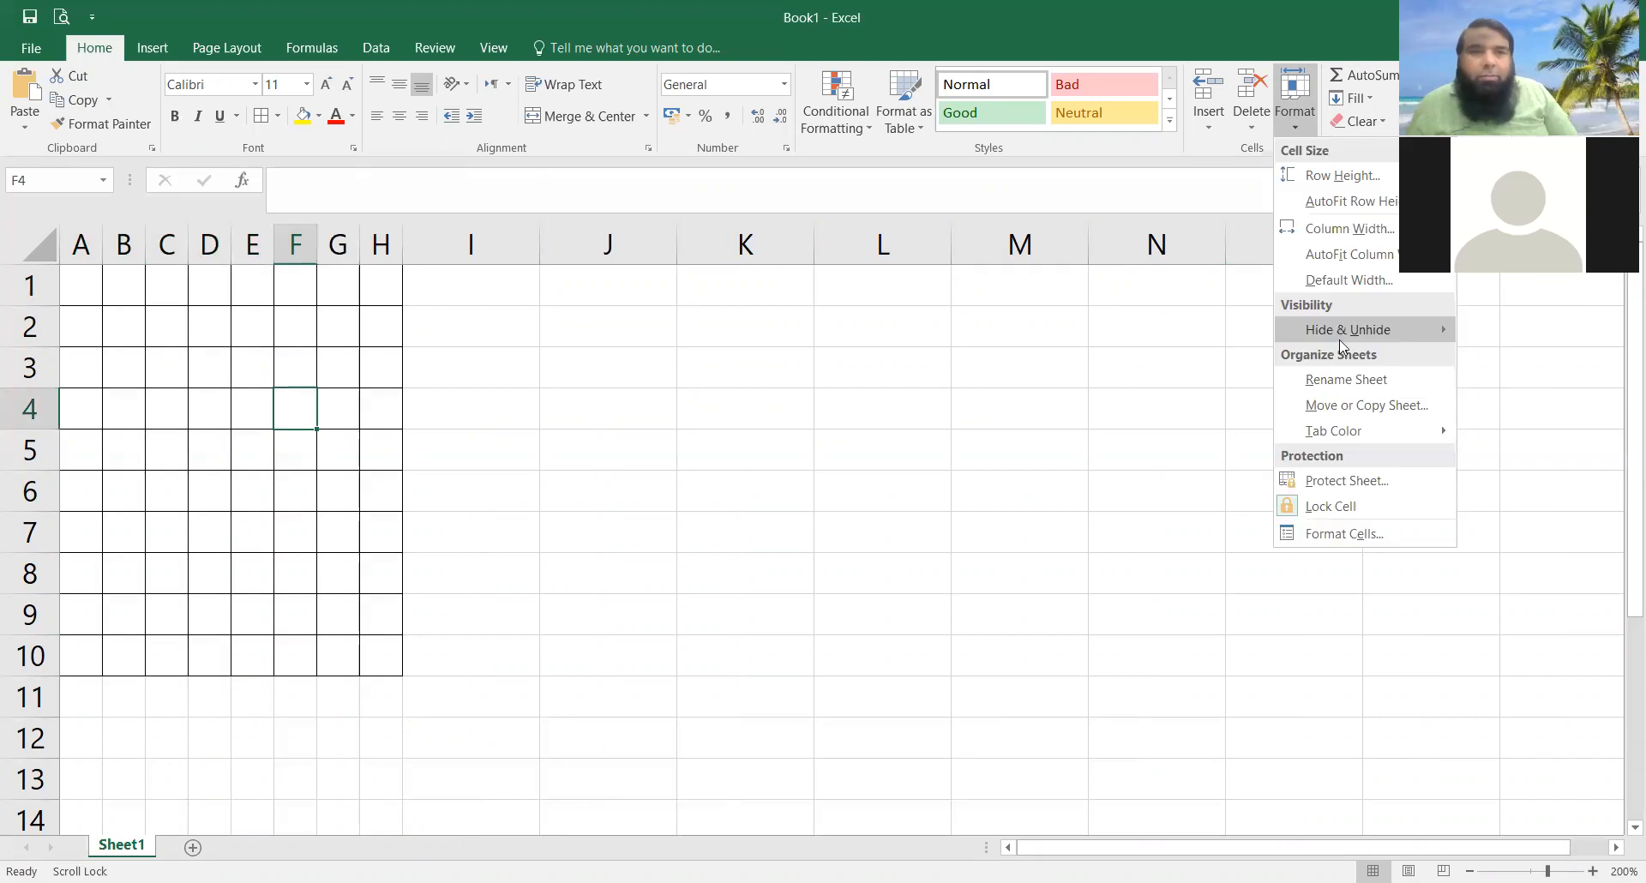
pyautogui.moveTo(1345, 331)
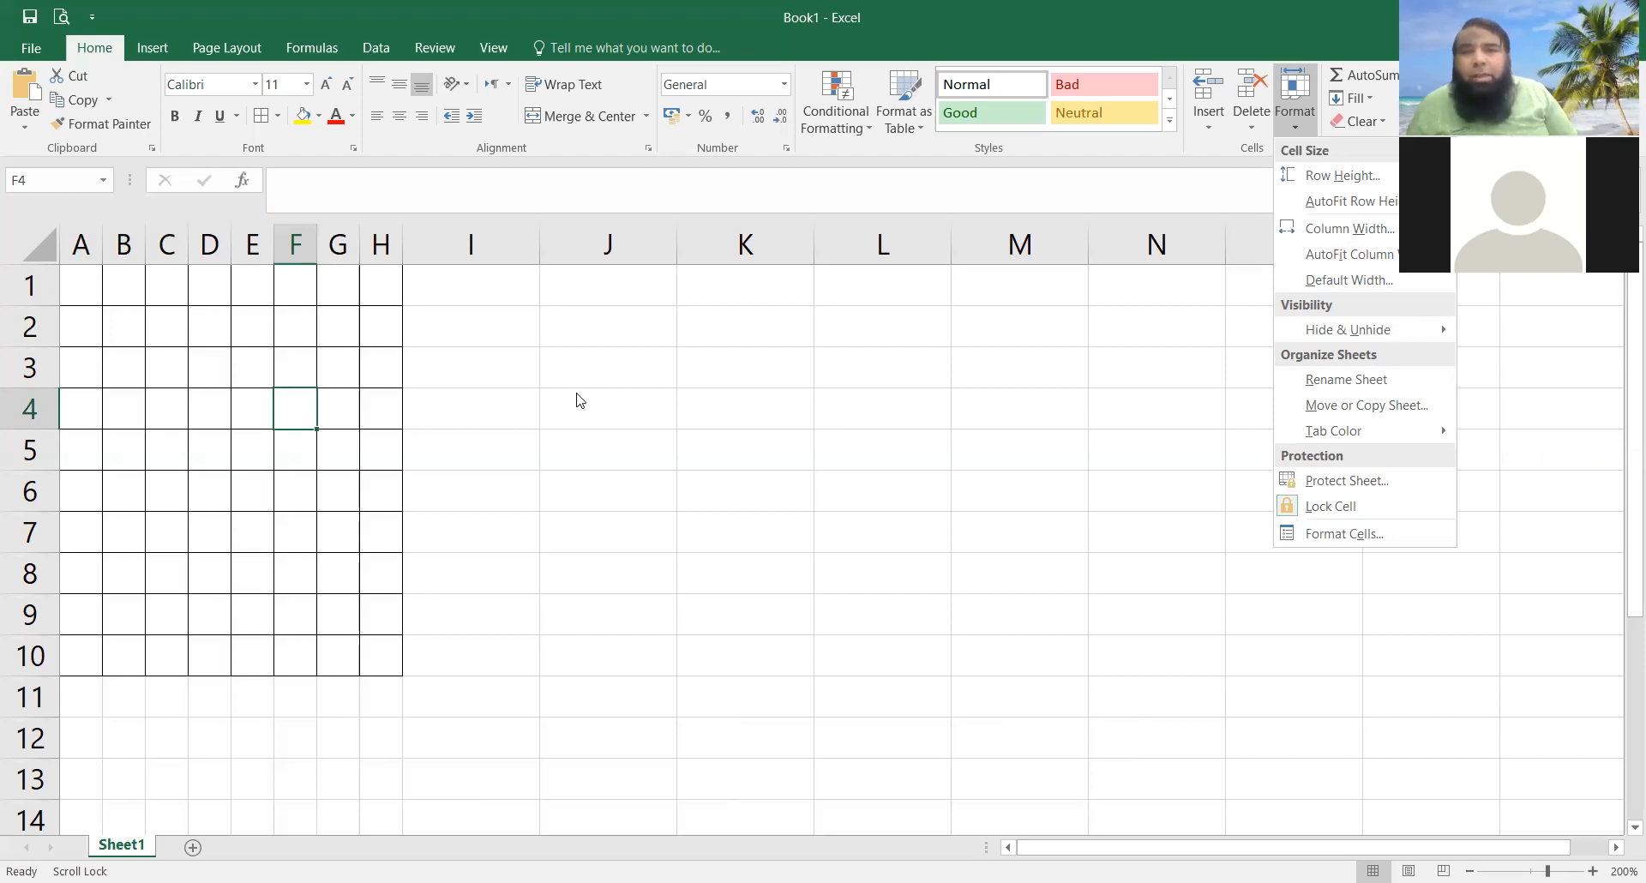
pyautogui.click(577, 313)
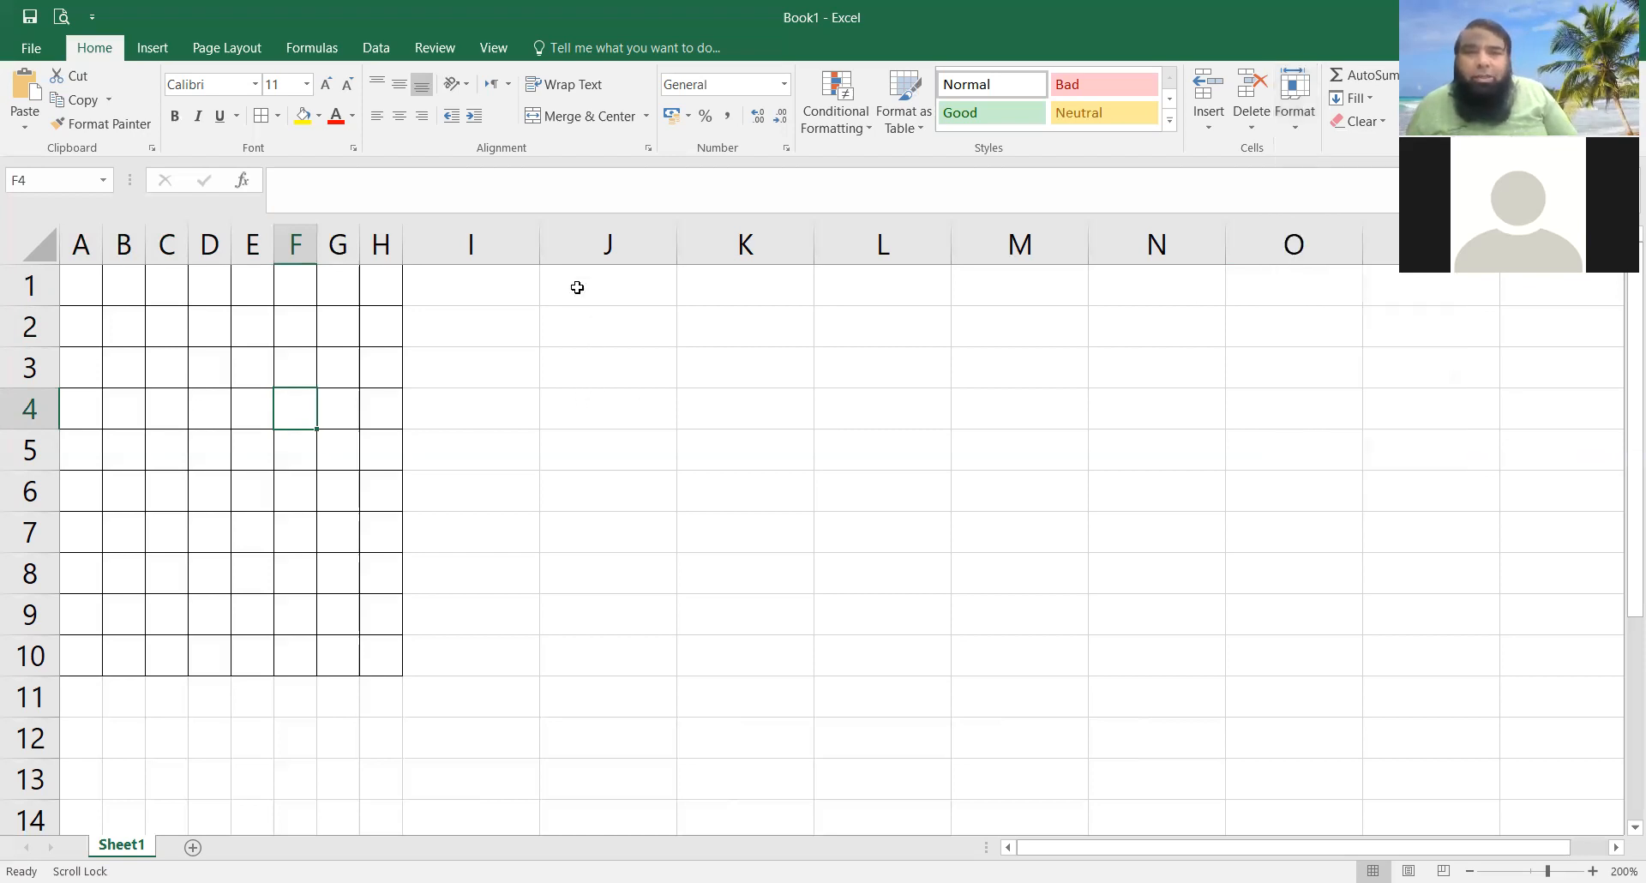
# Step: Enter the text "I LIVE IN PAKISTAN" in cell J1
pyautogui.click(582, 283)
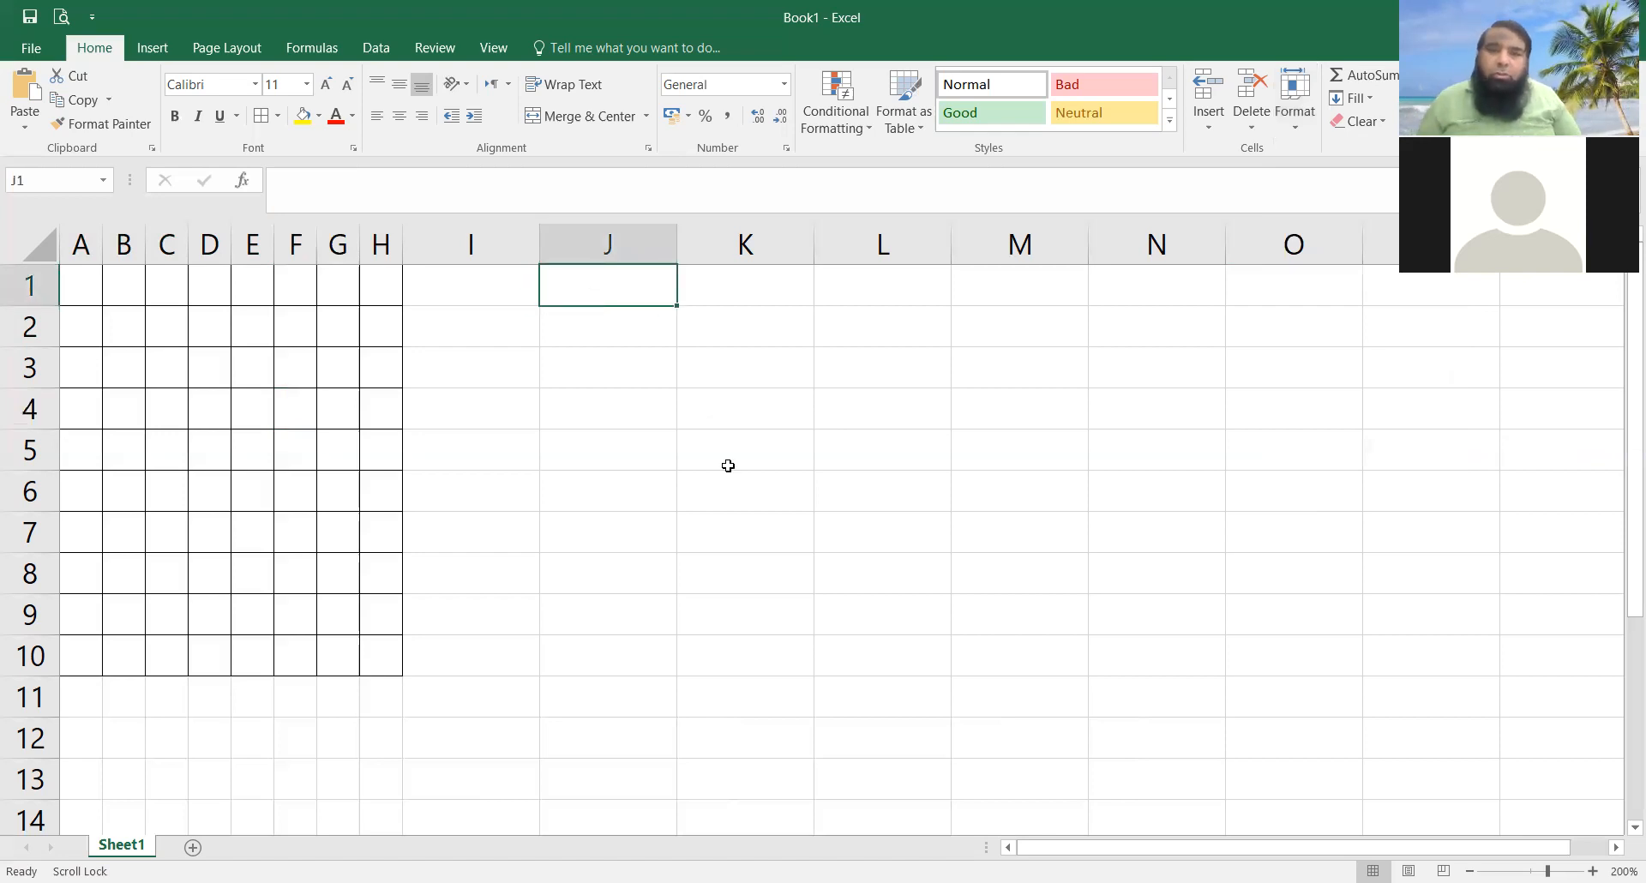
pyautogui.write('I LIVE')
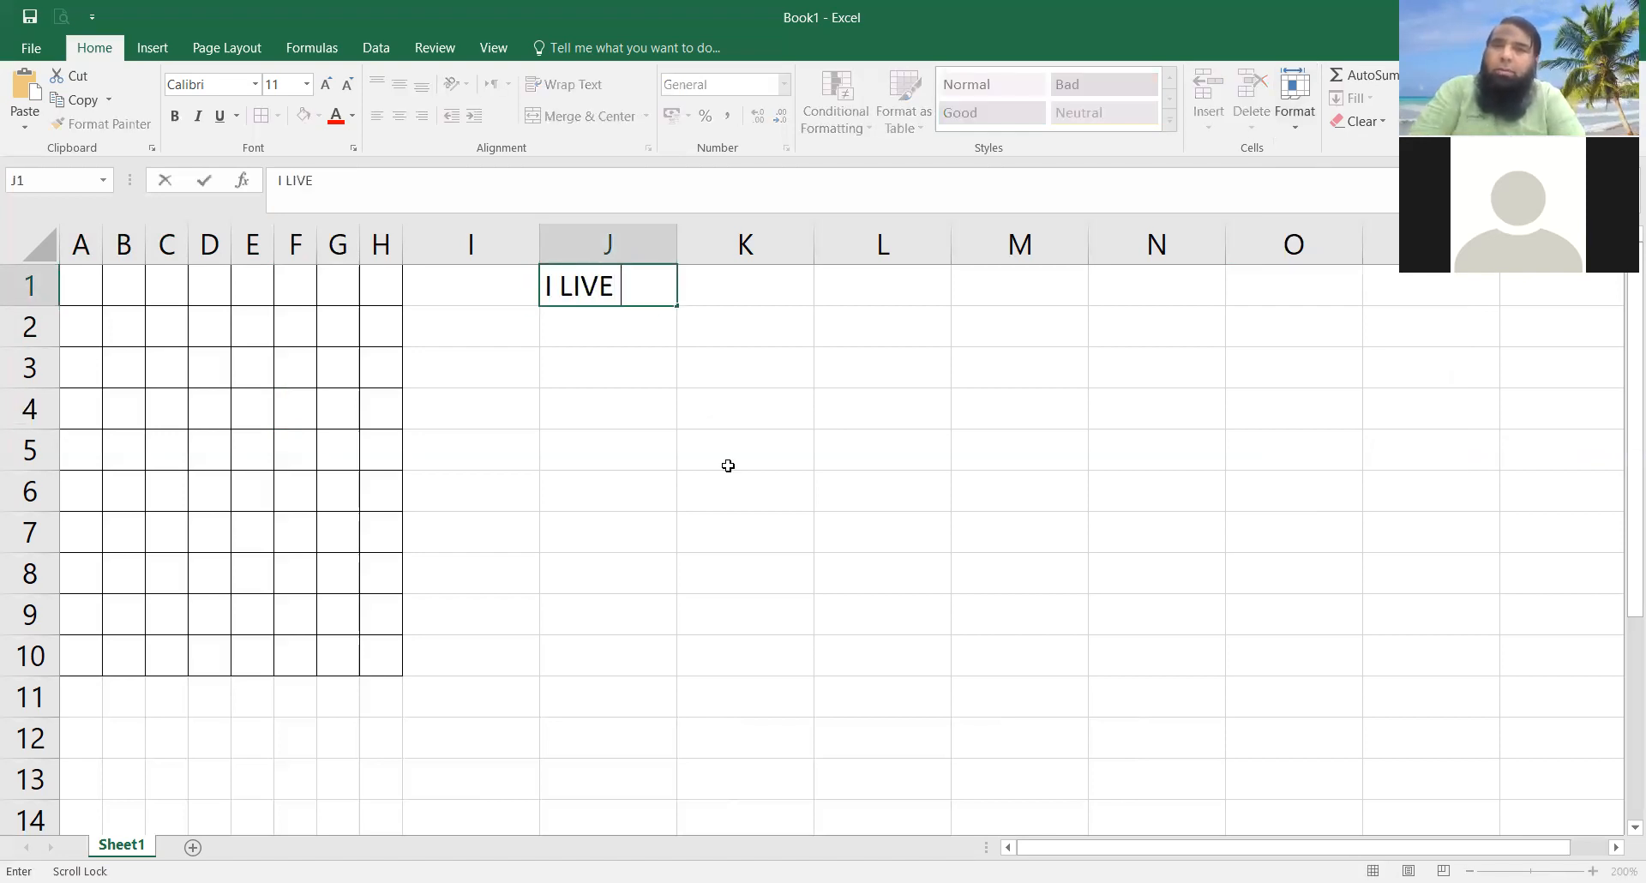
pyautogui.write(' IN ')
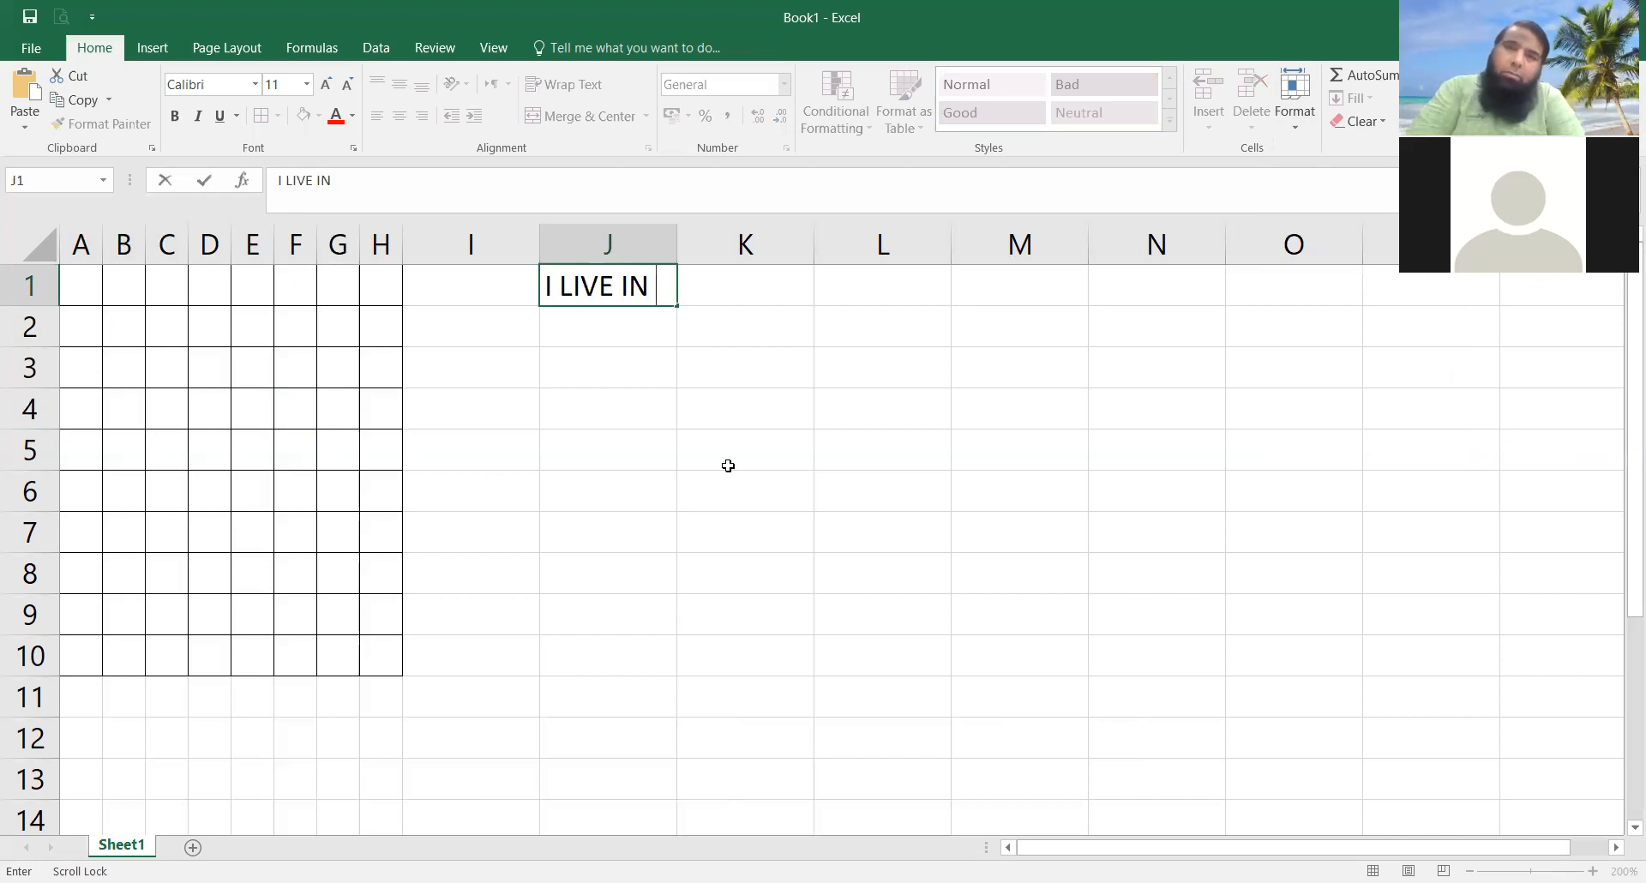
pyautogui.write('PAKISTAN')
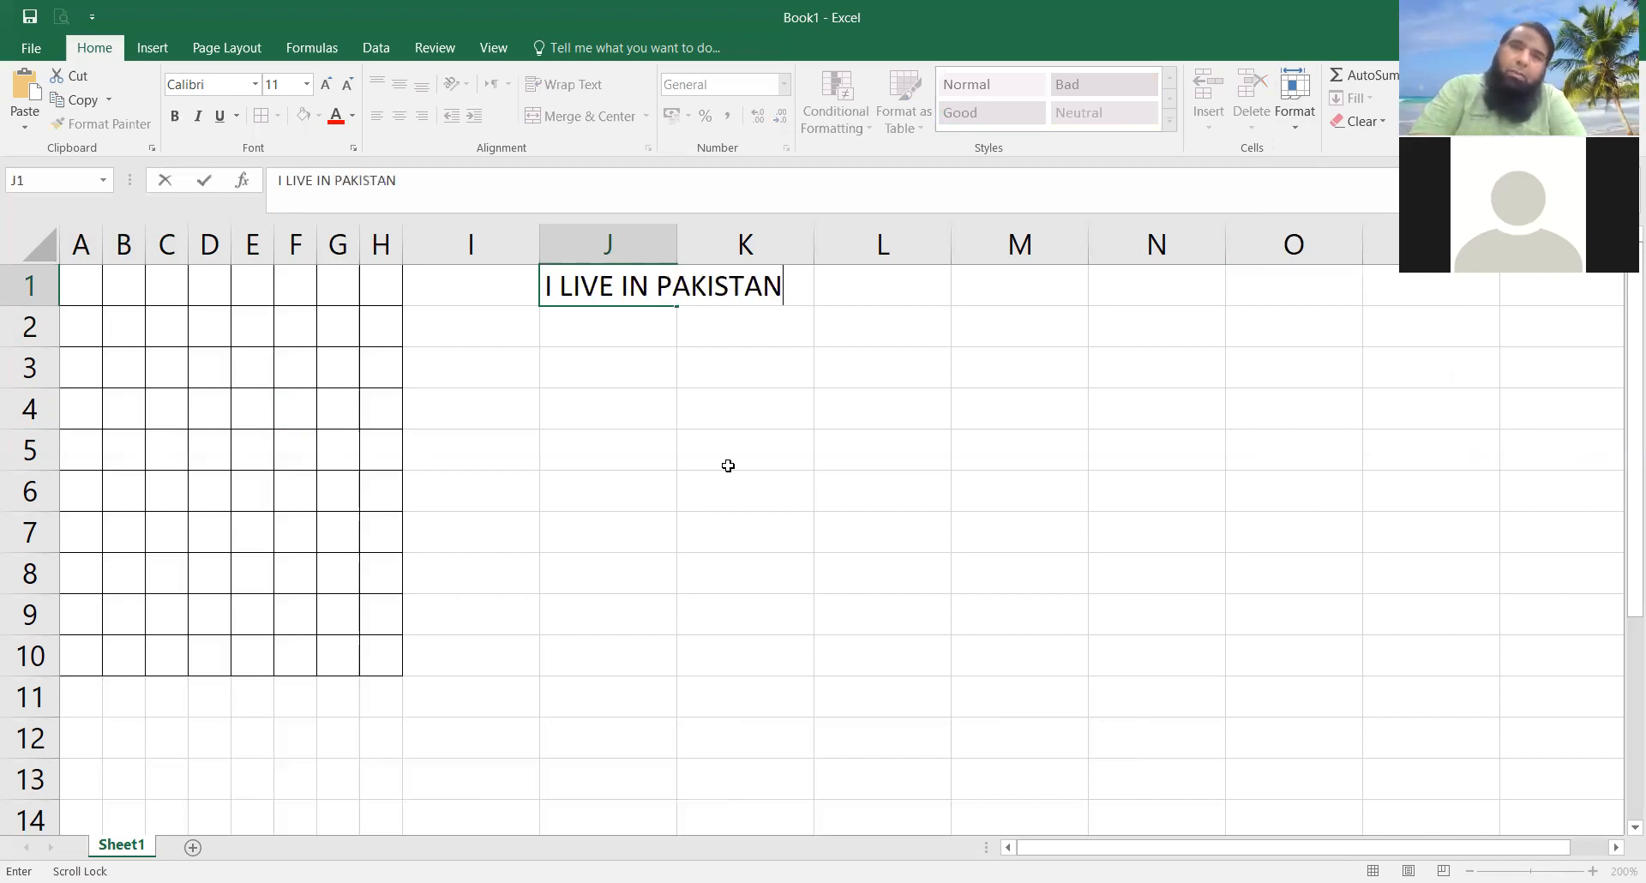
pyautogui.press('Return')
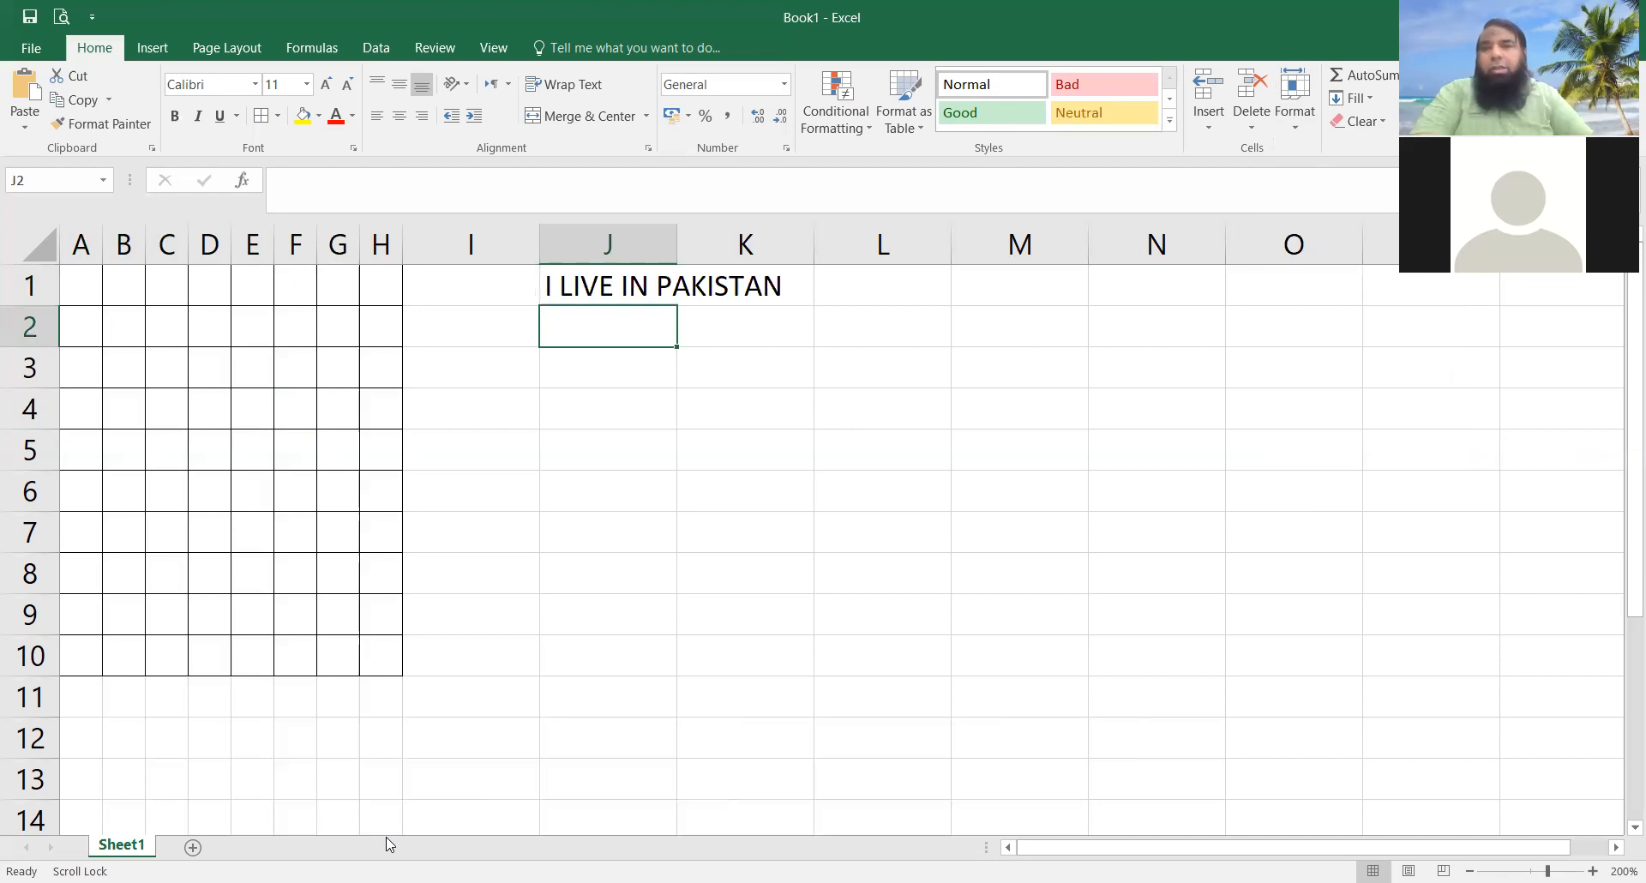
# Step: AutoFit the width of column J to the text in cell J1
pyautogui.click(568, 288)
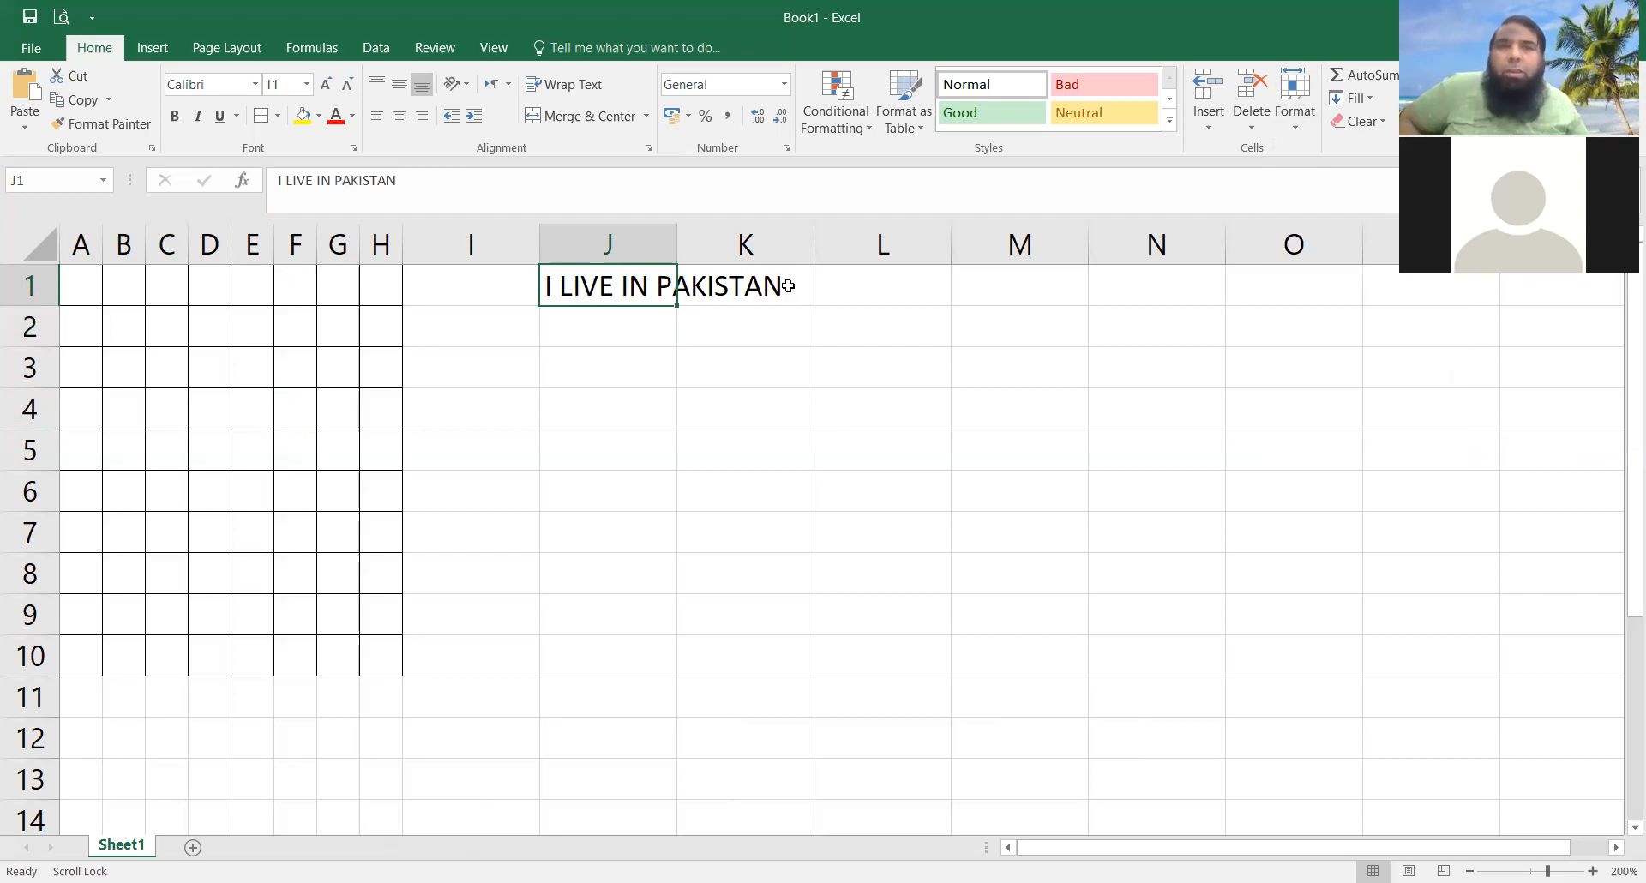
pyautogui.click(1293, 139)
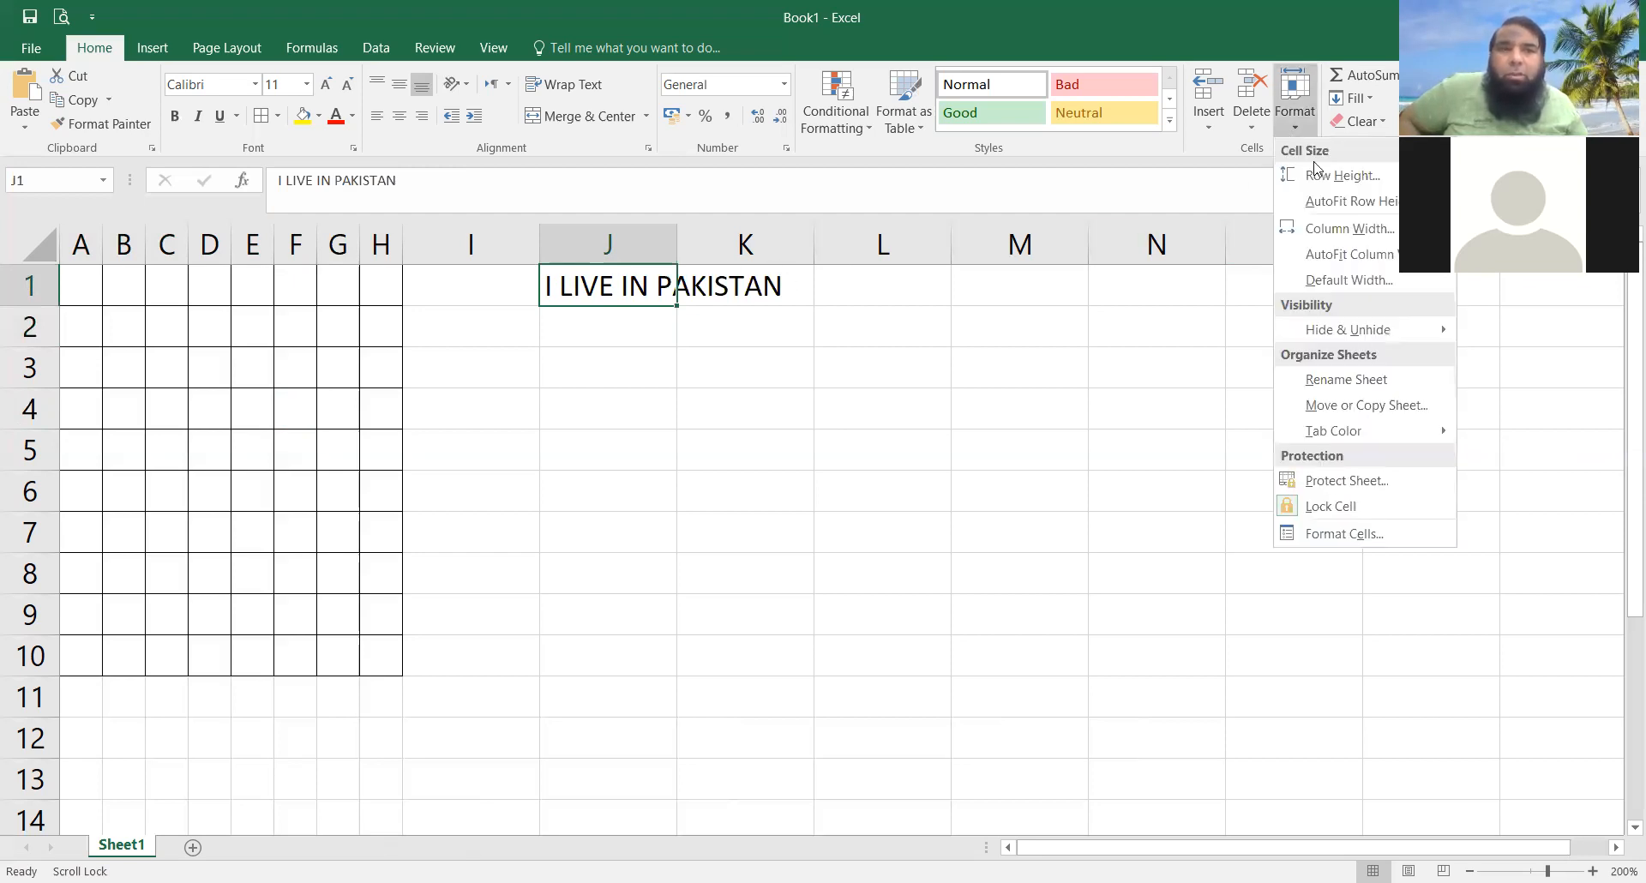
pyautogui.click(1393, 254)
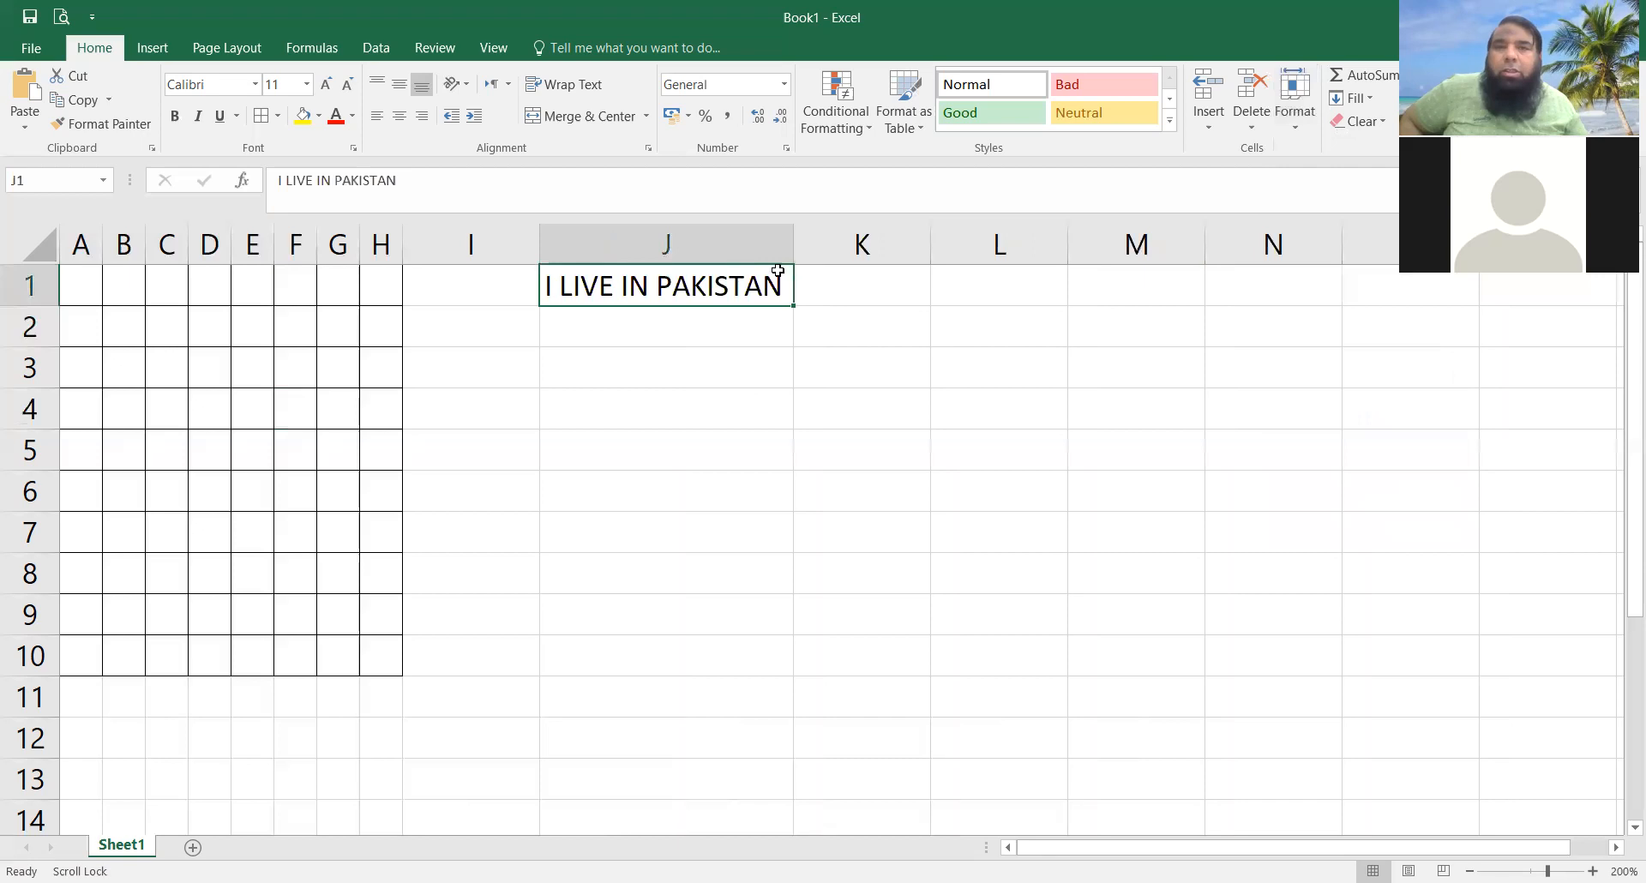
# Step: Enter "AGLOW" in cell L1 and AutoFit column L's width to that text
pyautogui.click(944, 285)
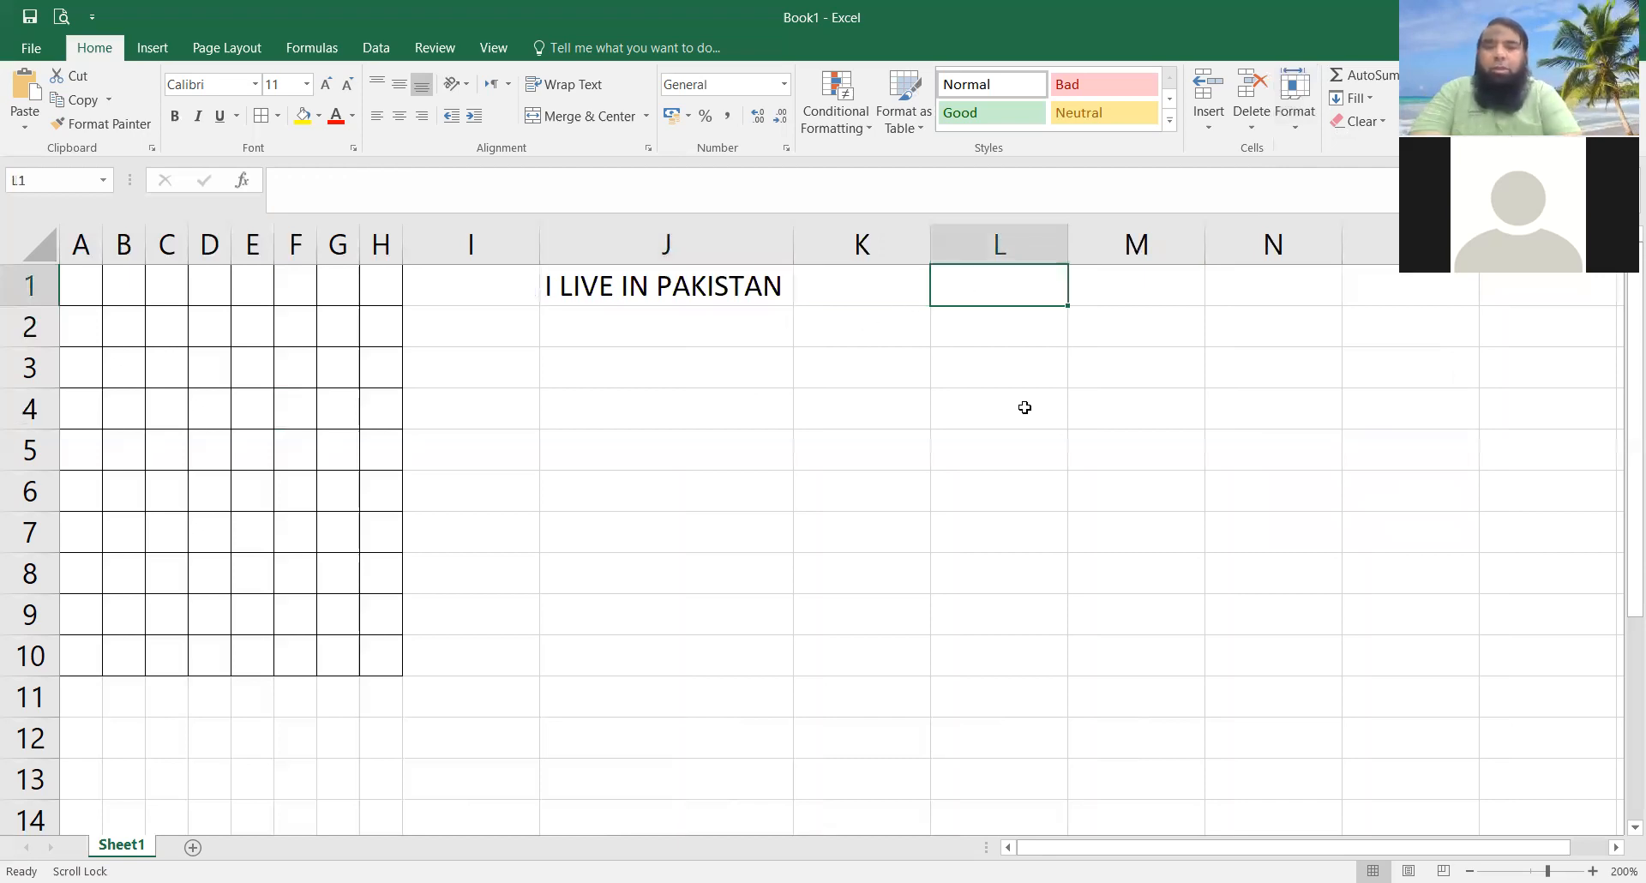
pyautogui.write('AGLOW')
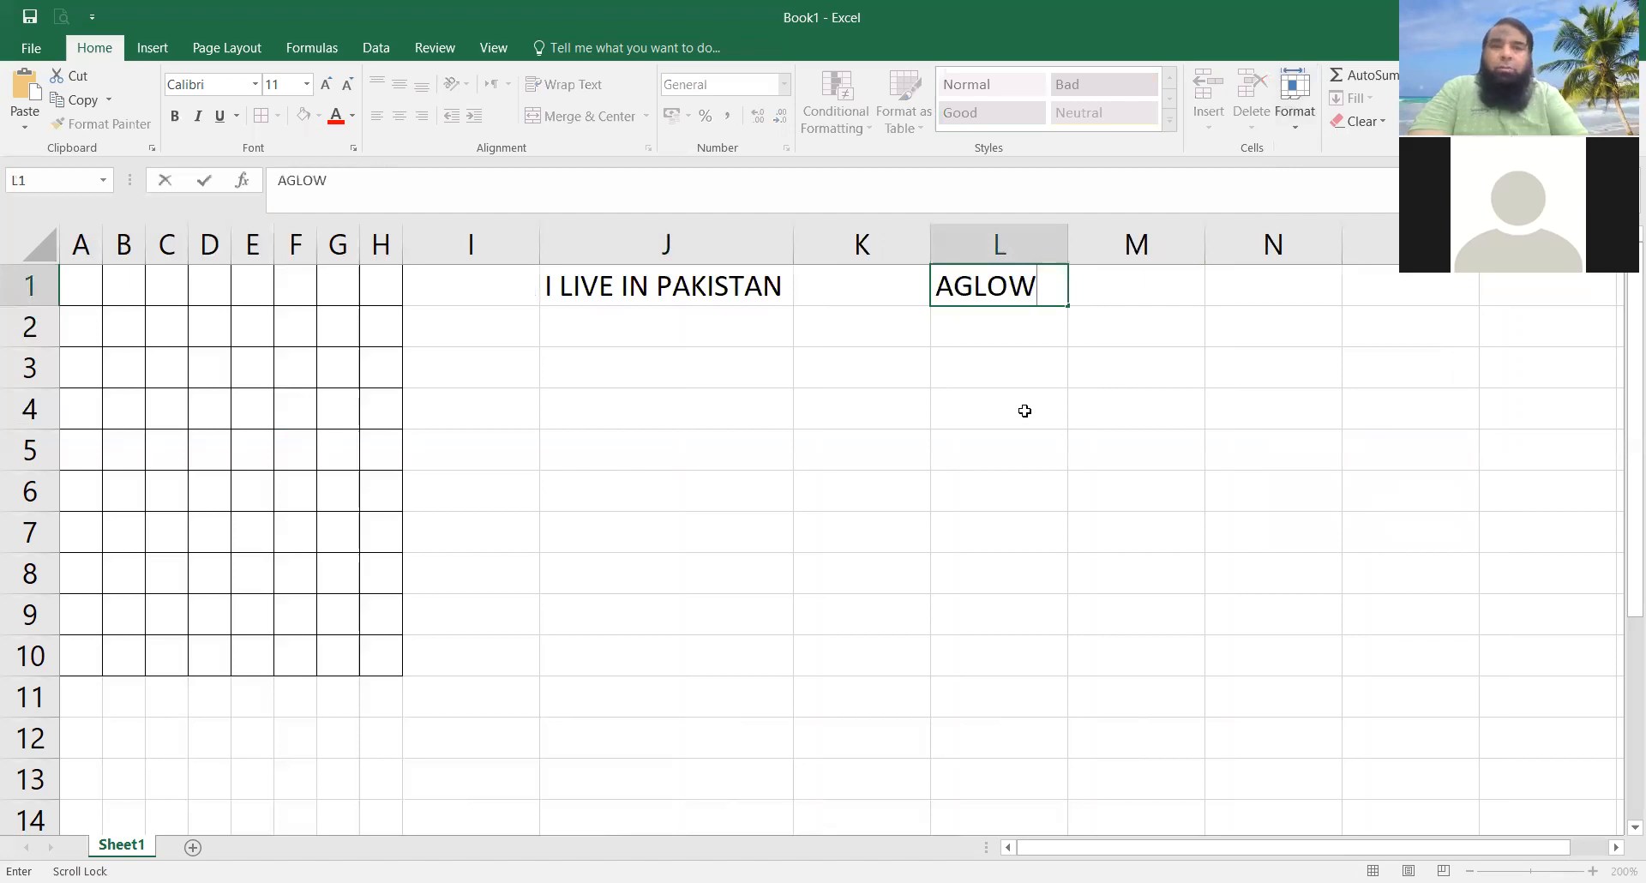
pyautogui.press('Return')
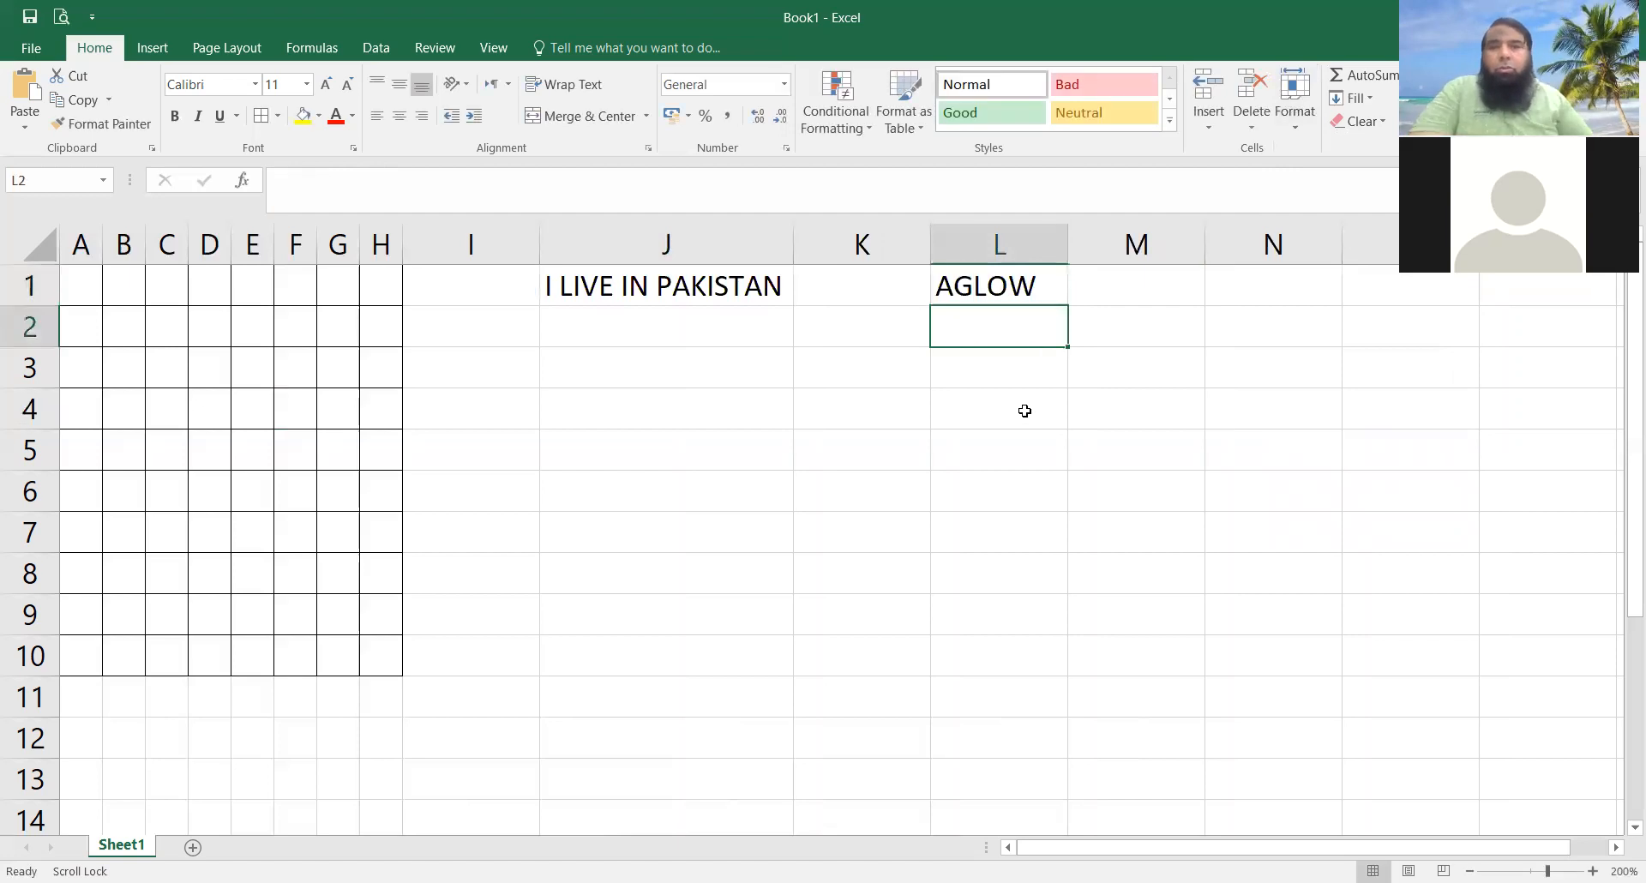
pyautogui.click(1010, 283)
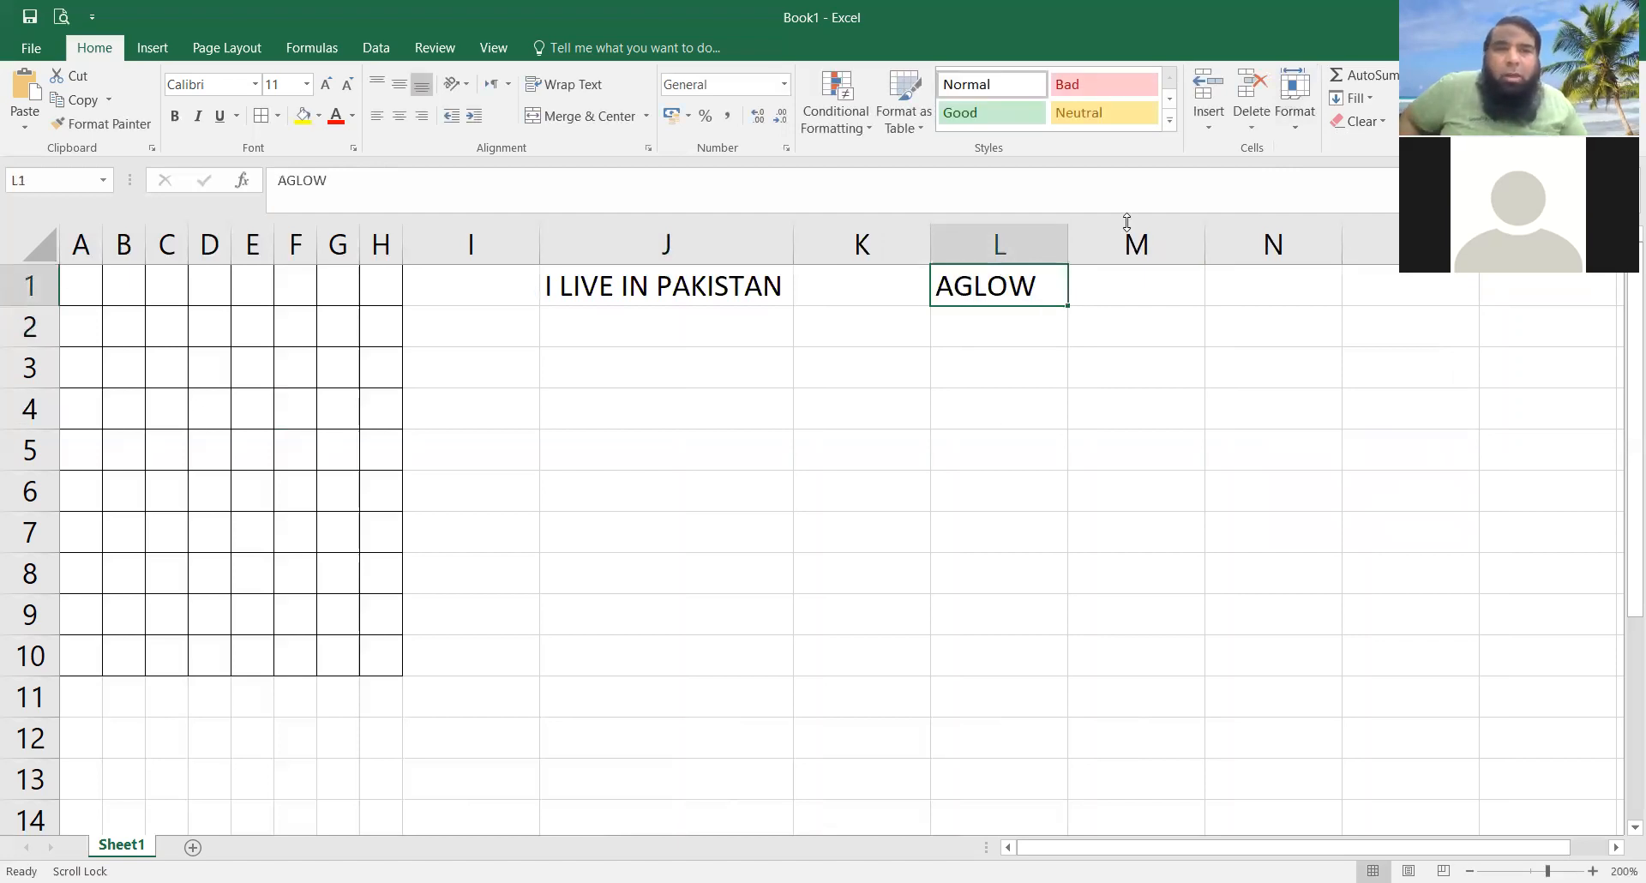
pyautogui.click(1309, 135)
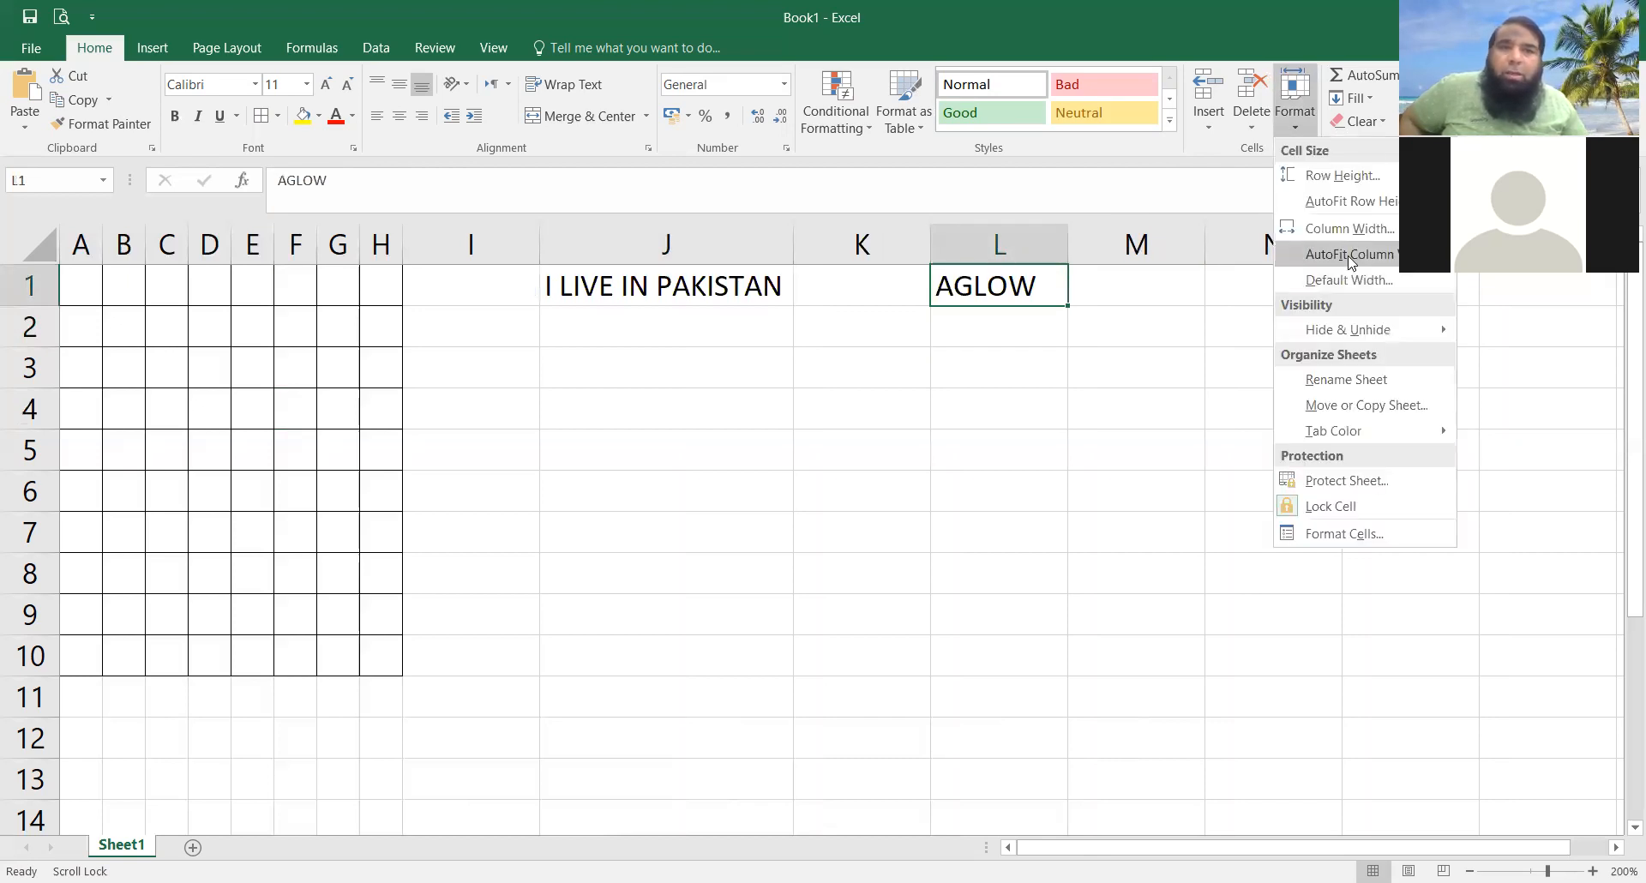
pyautogui.click(1351, 261)
# Step: Apply all borders to the range J1:L9
pyautogui.moveTo(568, 283); pyautogui.dragTo(986, 619)
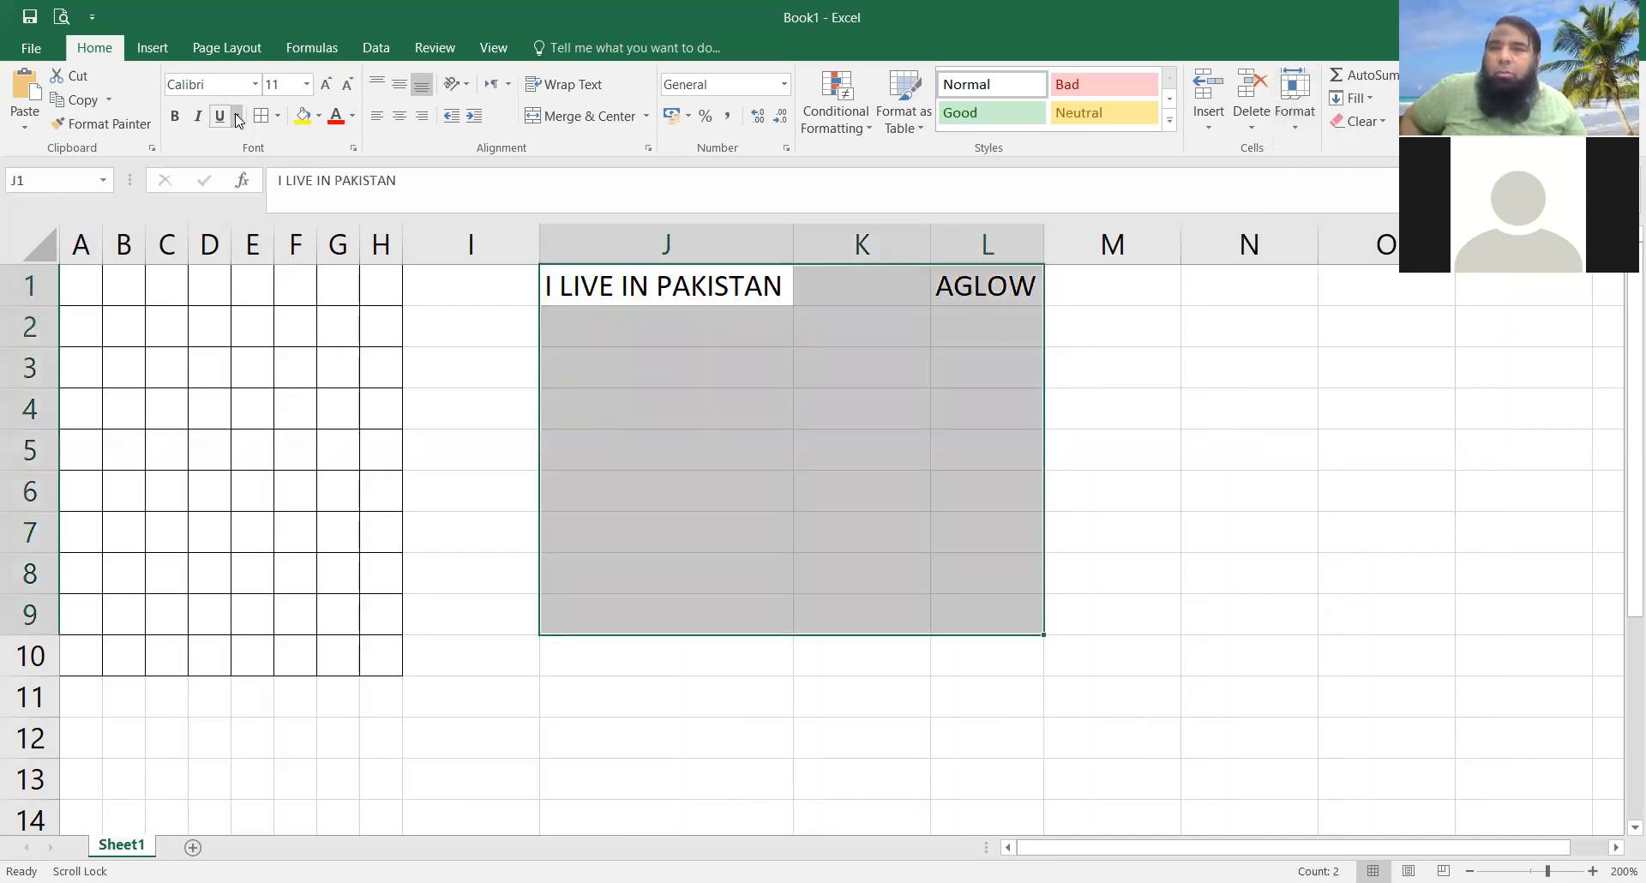
pyautogui.click(261, 115)
pyautogui.click(825, 545)
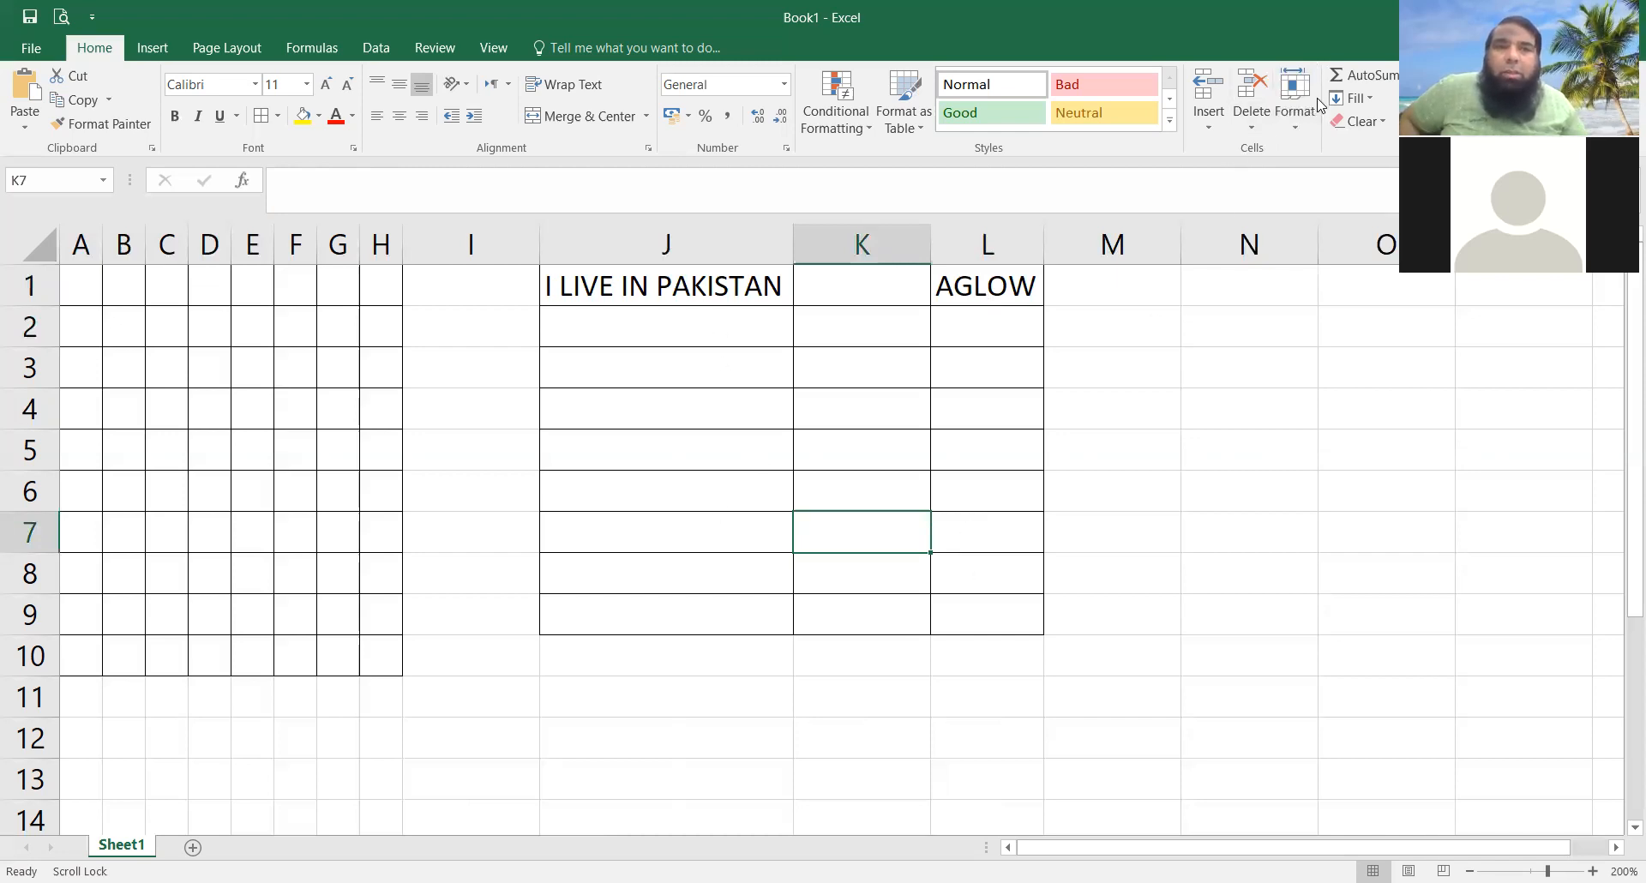
# Step: Try to set the width of column K to 550, then abandon the change
pyautogui.click(1305, 124)
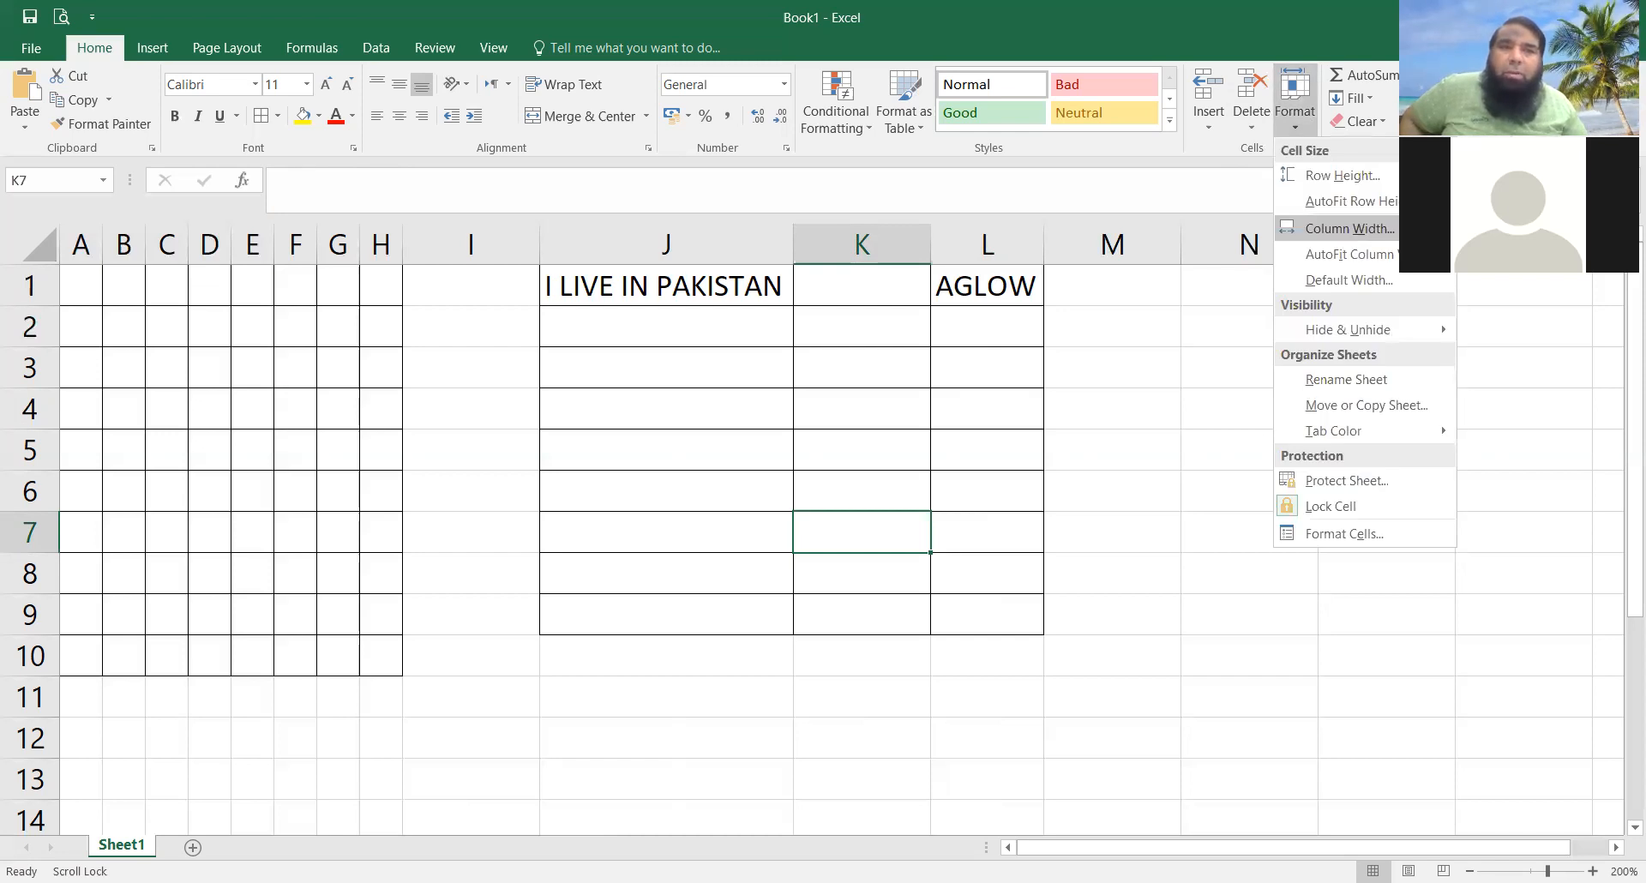
pyautogui.press('Return')
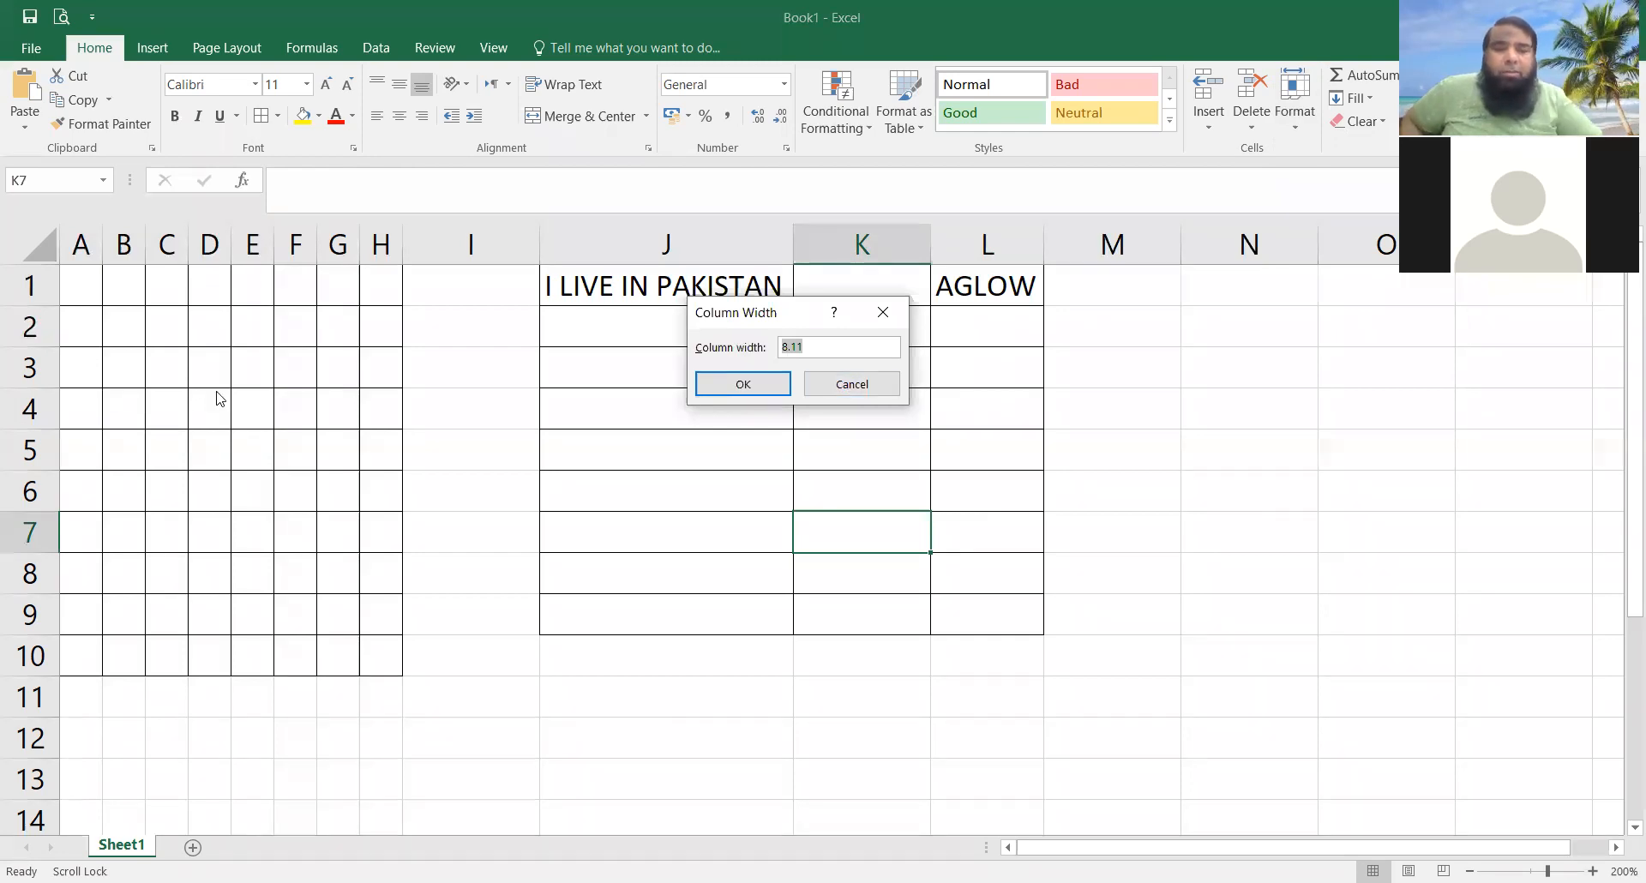
pyautogui.write('5')
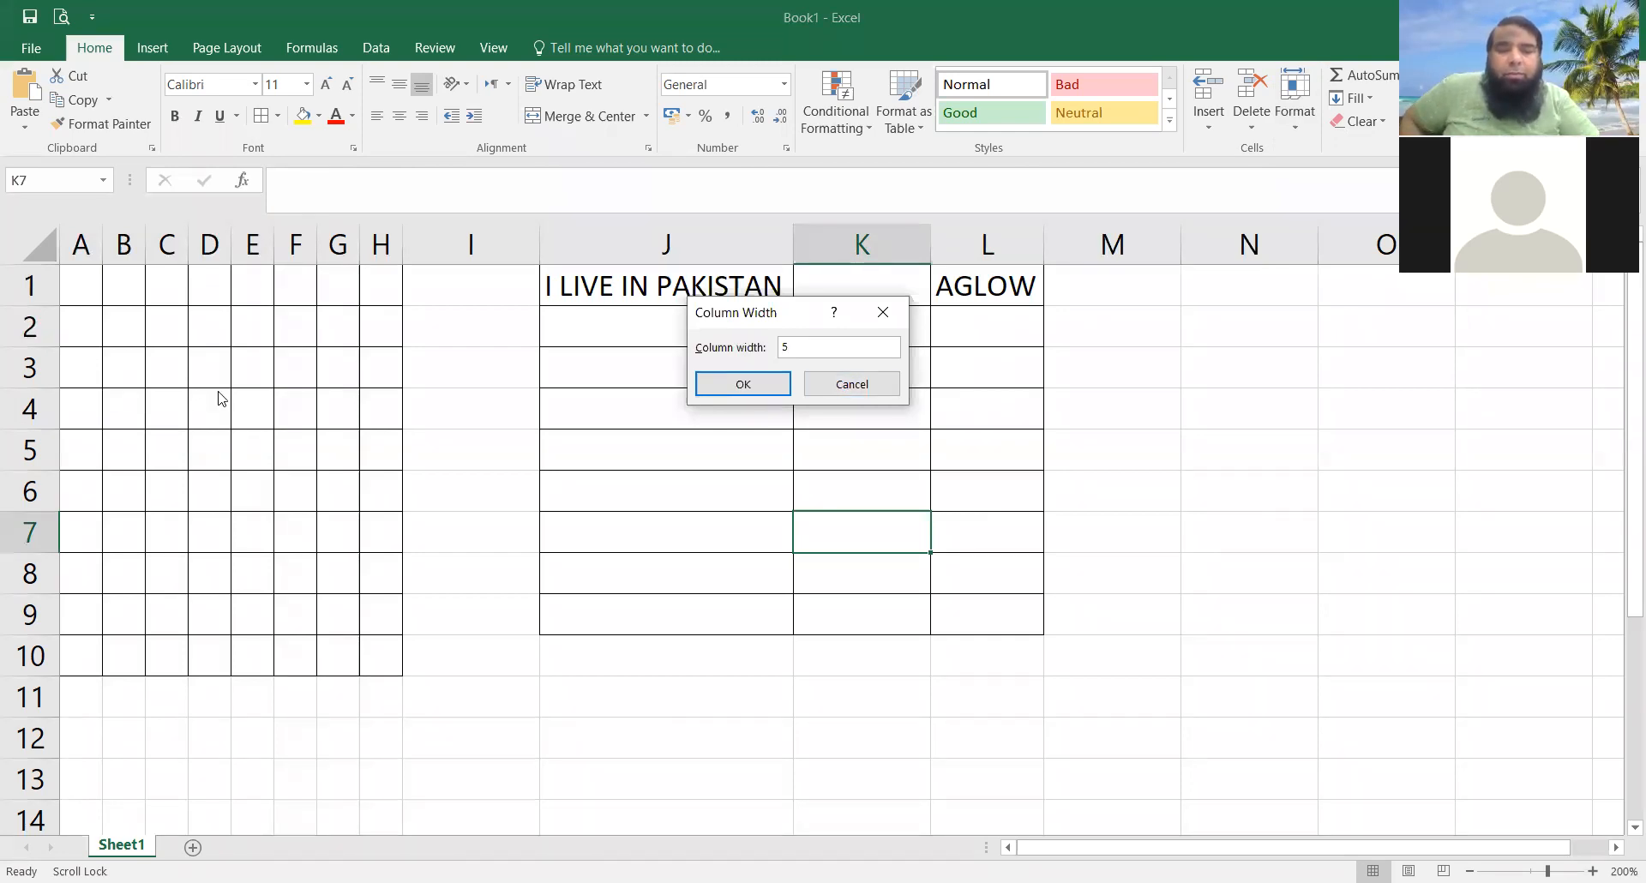
pyautogui.write('50')
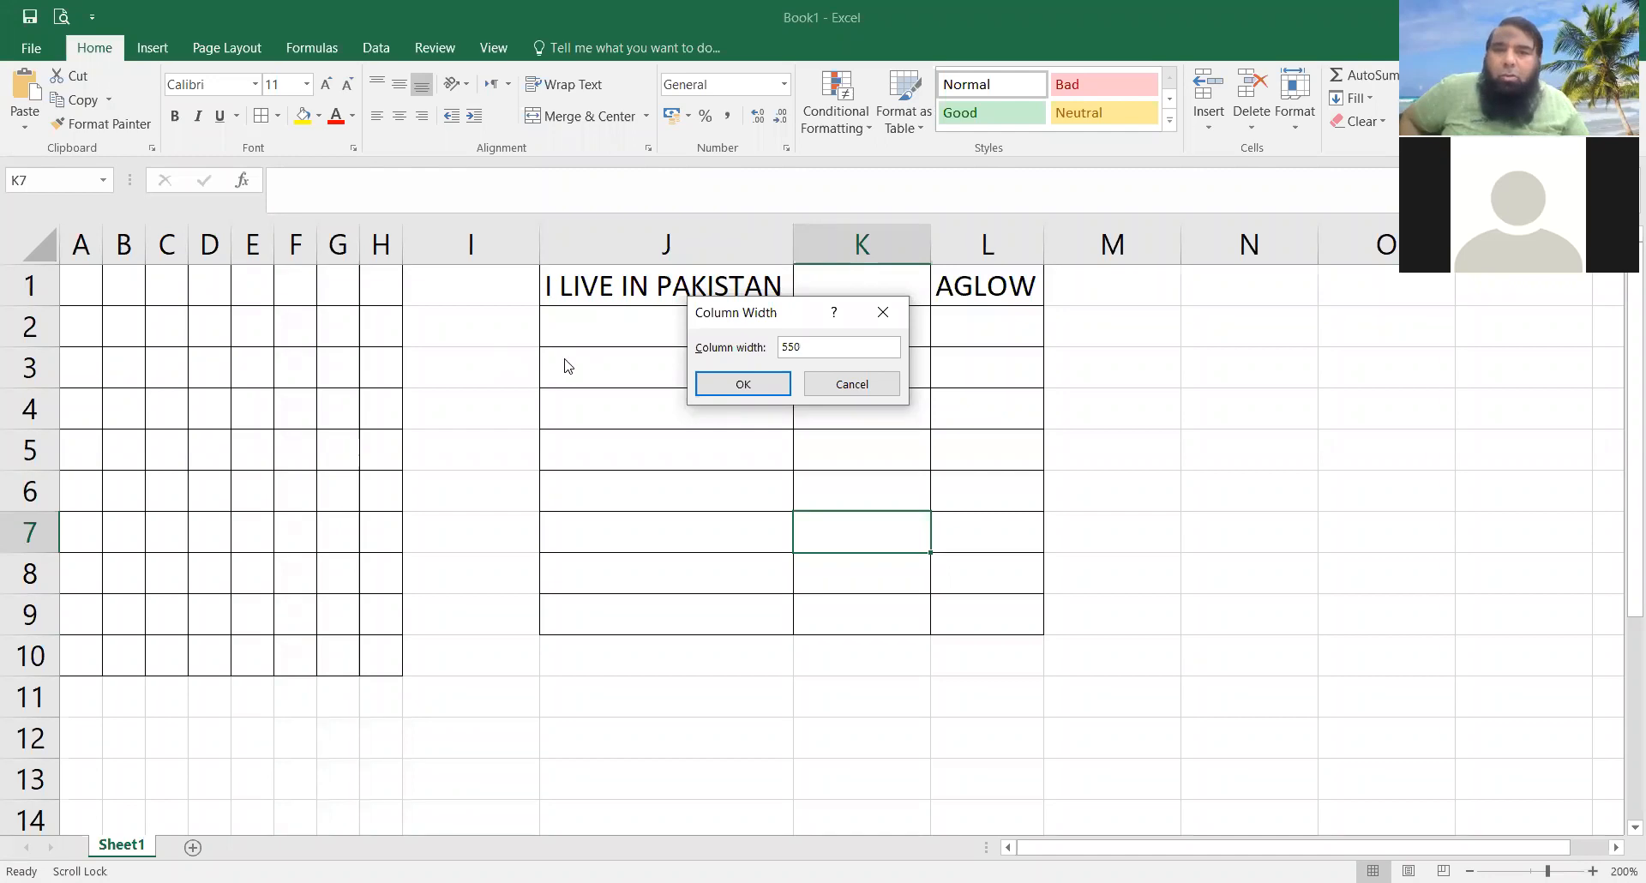
pyautogui.click(750, 393)
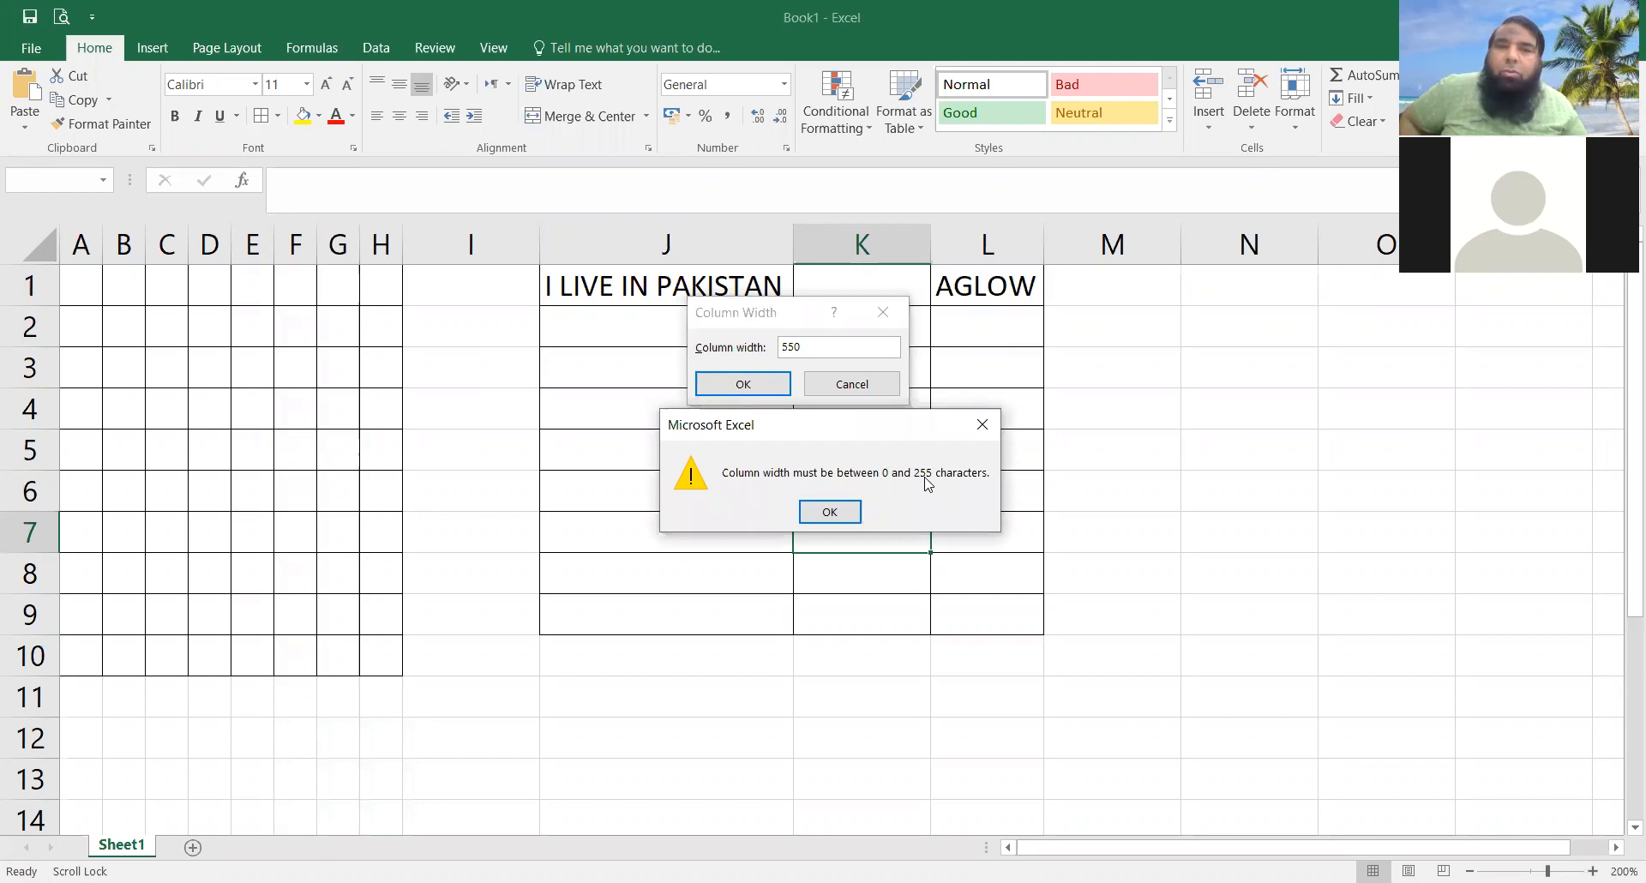
pyautogui.click(826, 513)
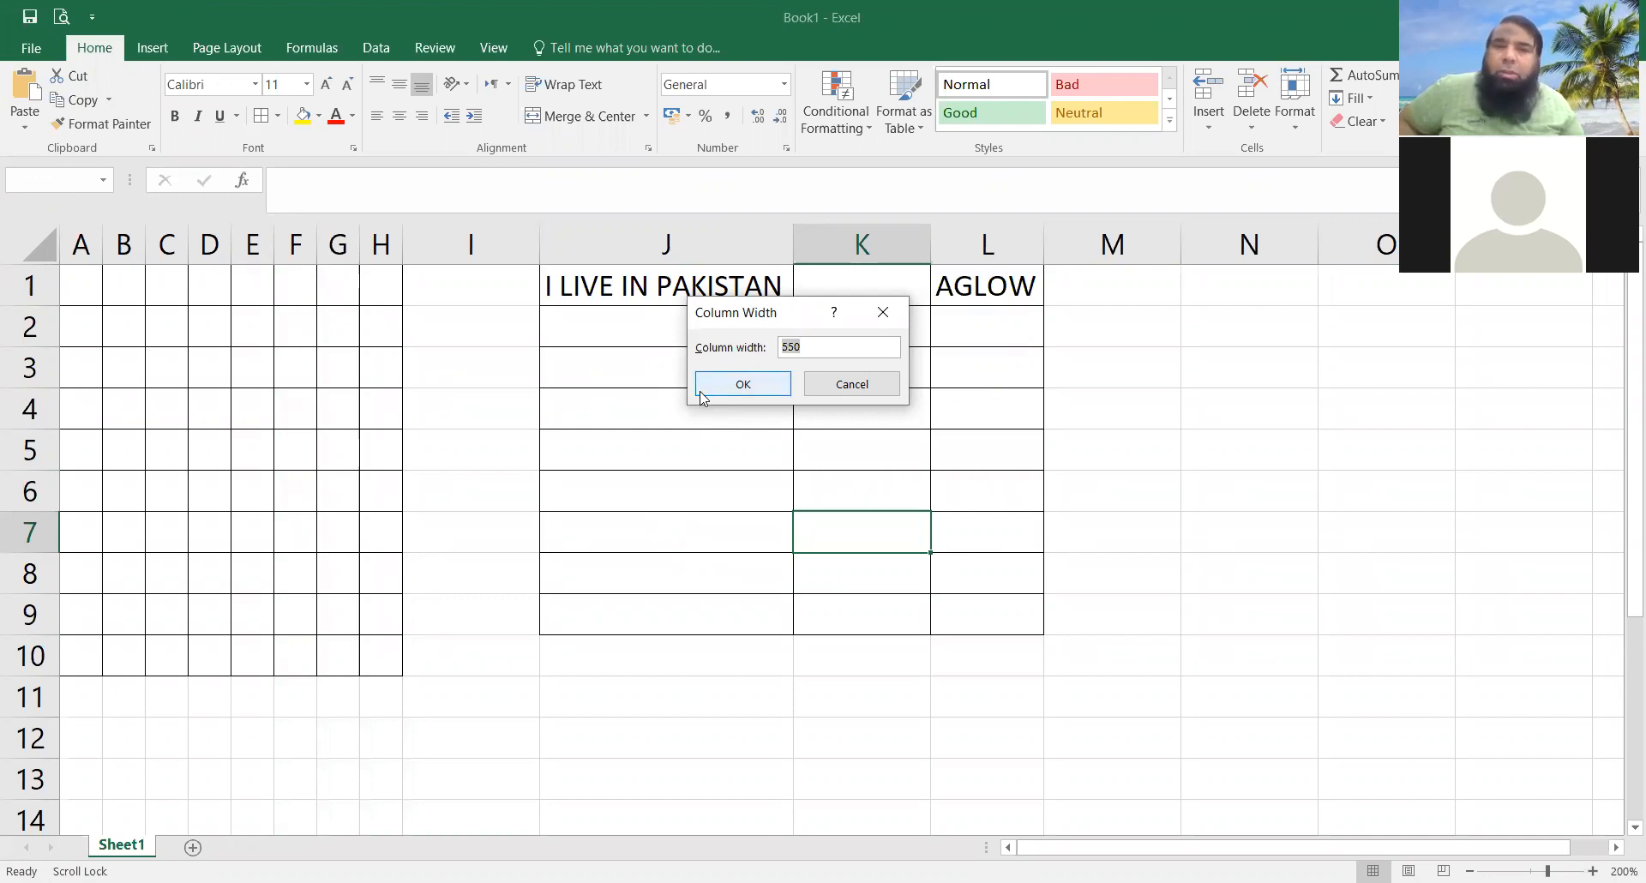
pyautogui.click(846, 388)
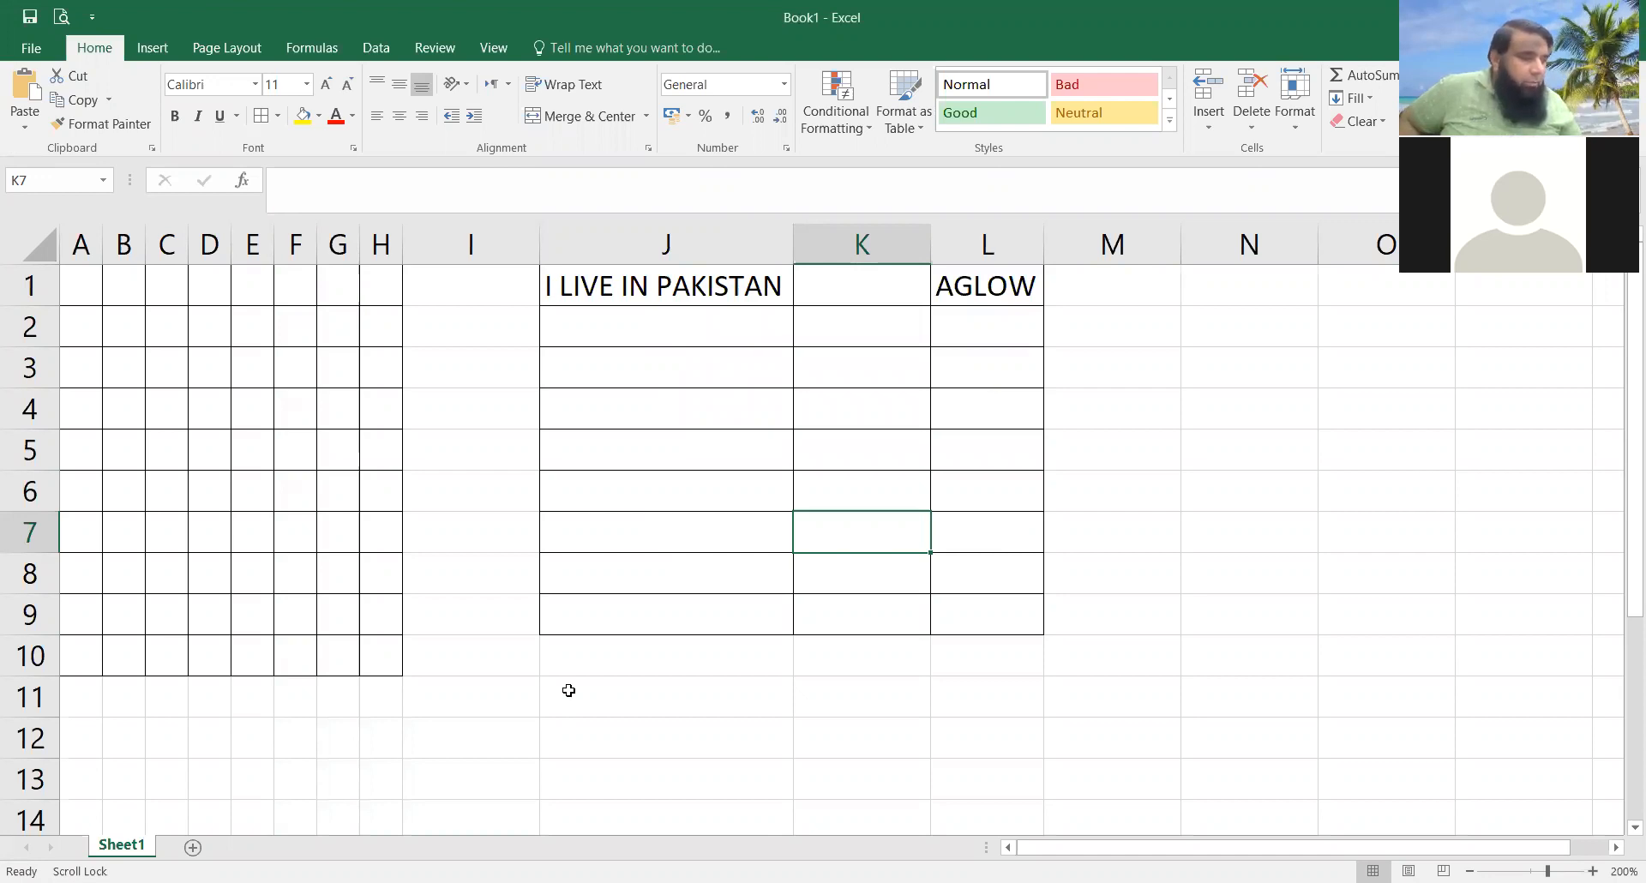
# Step: Set the worksheet's default standard column width to 3
pyautogui.click(1292, 111)
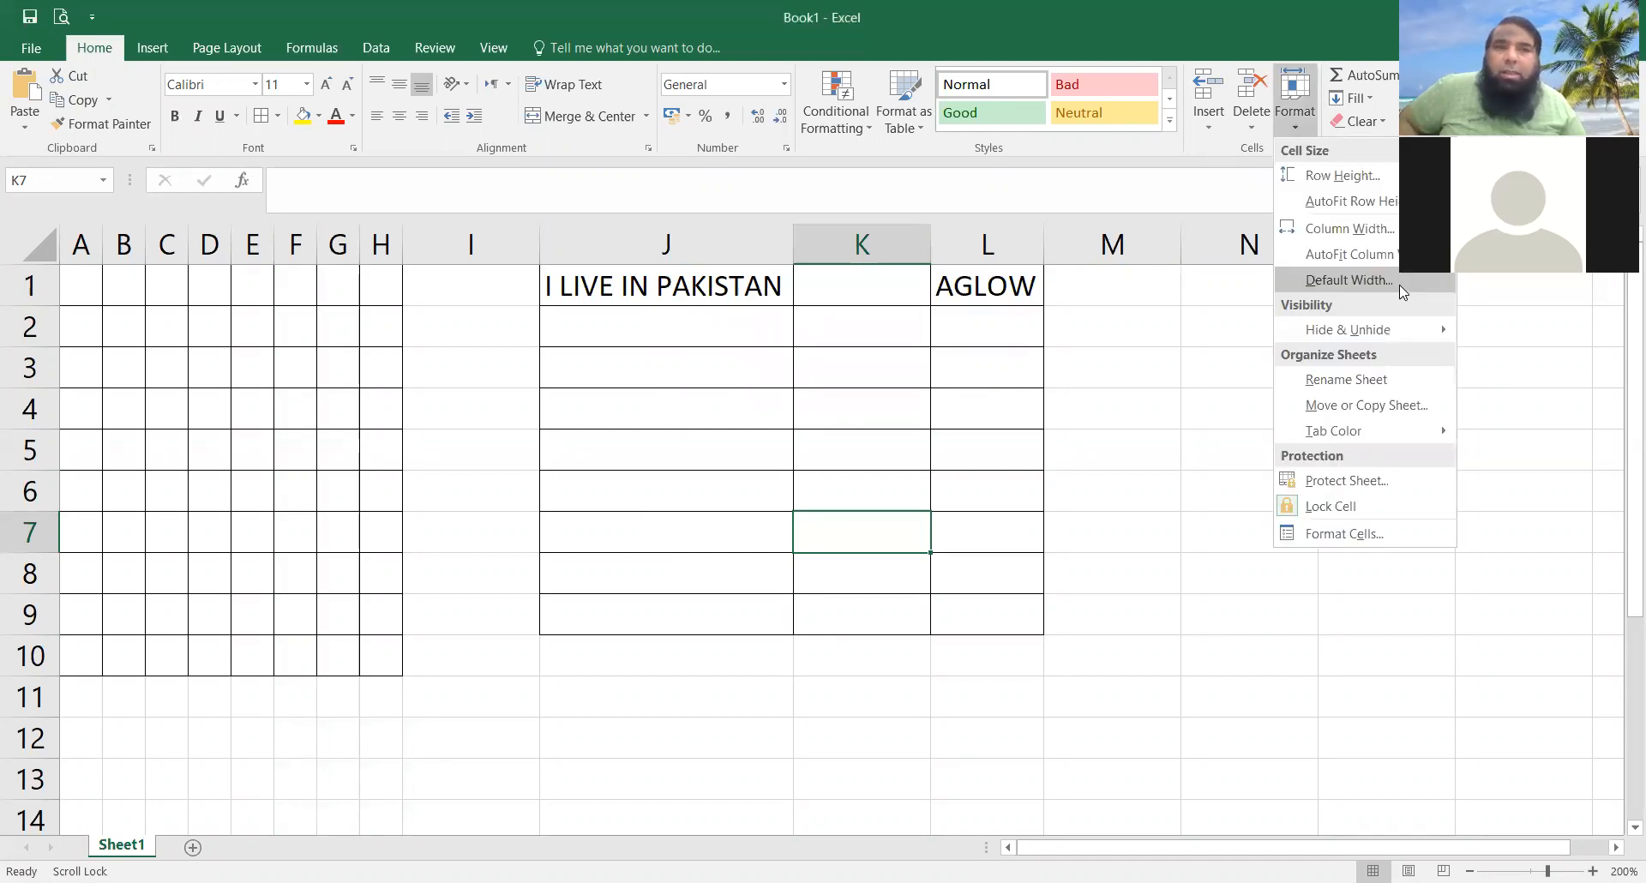
pyautogui.click(1402, 290)
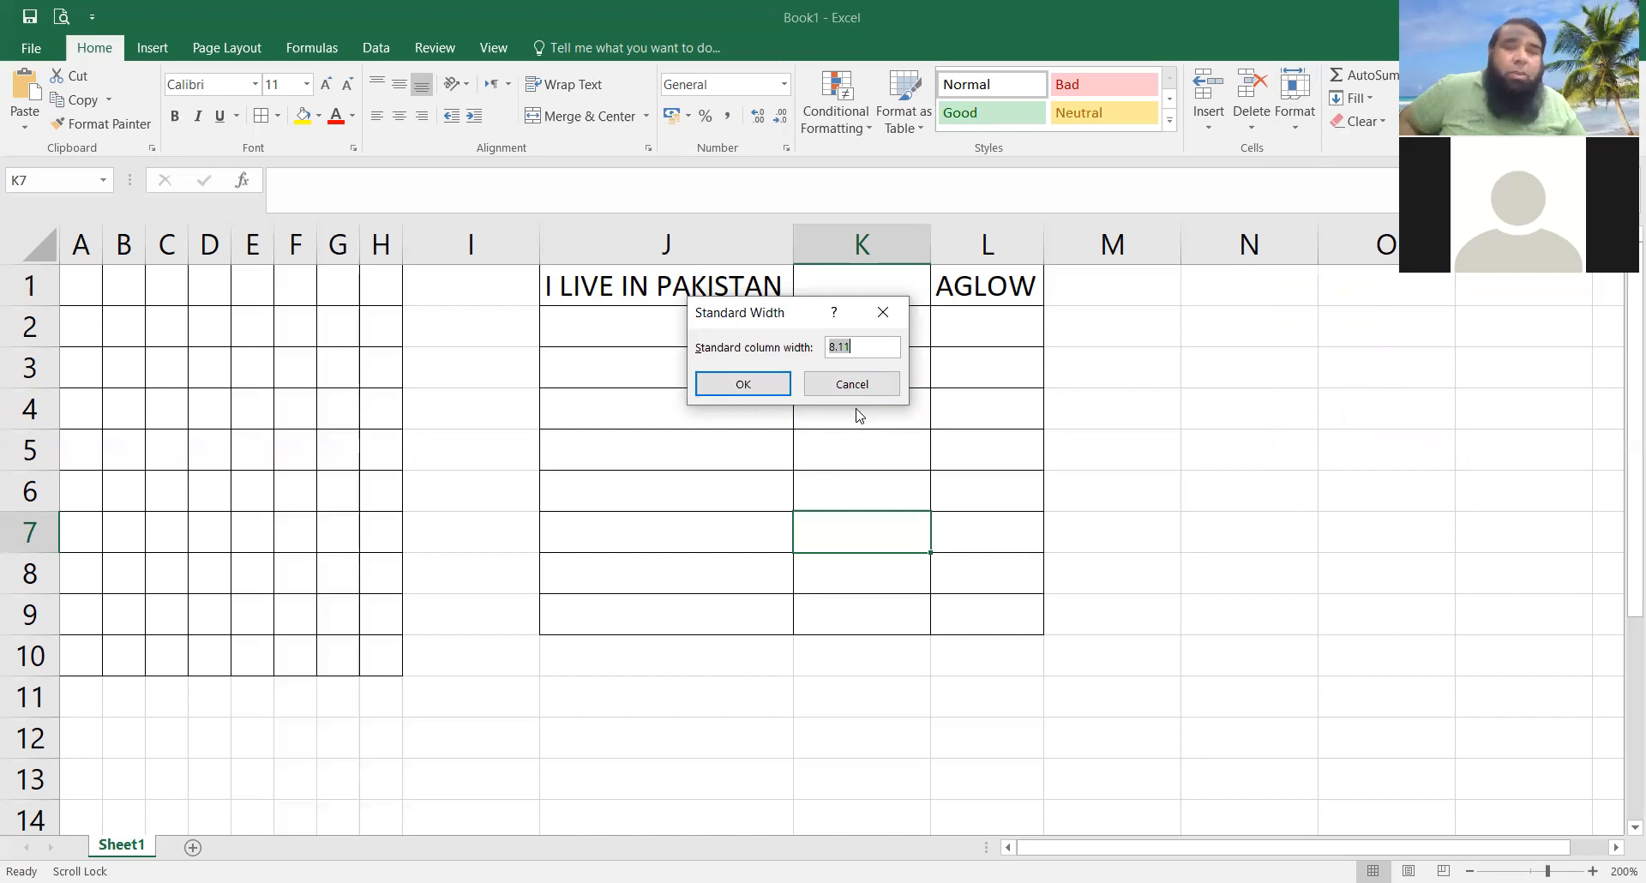
pyautogui.write('3')
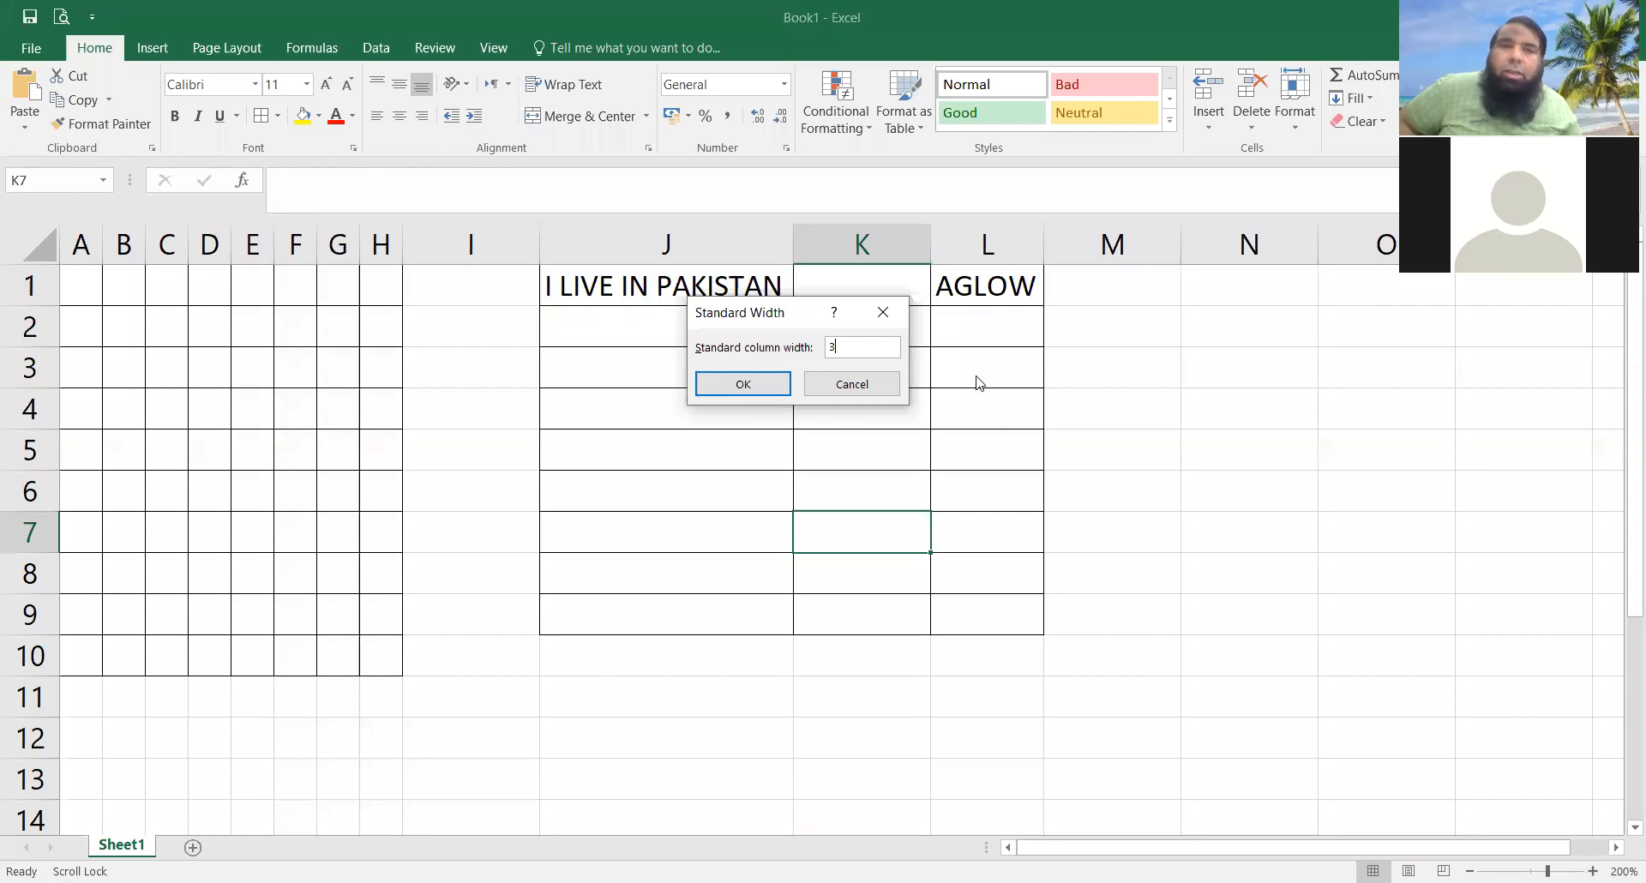
pyautogui.click(747, 385)
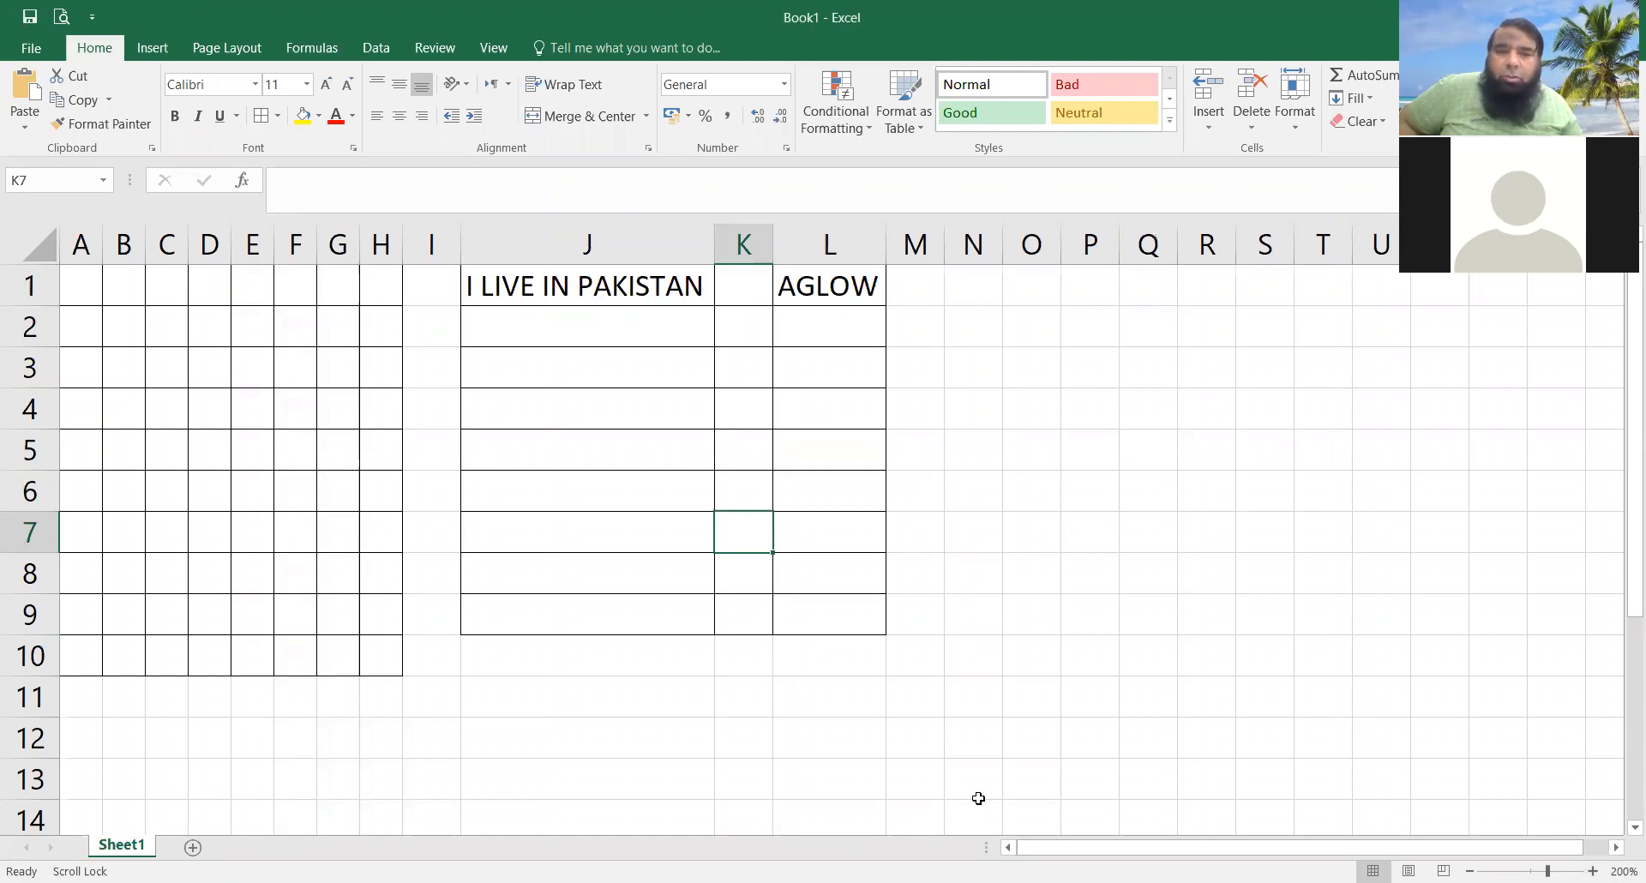
# Step: Apply all borders to the range N2:T11
pyautogui.moveTo(1206, 408); pyautogui.dragTo(1088, 686)
pyautogui.moveTo(964, 323); pyautogui.dragTo(1322, 712)
pyautogui.click(259, 115)
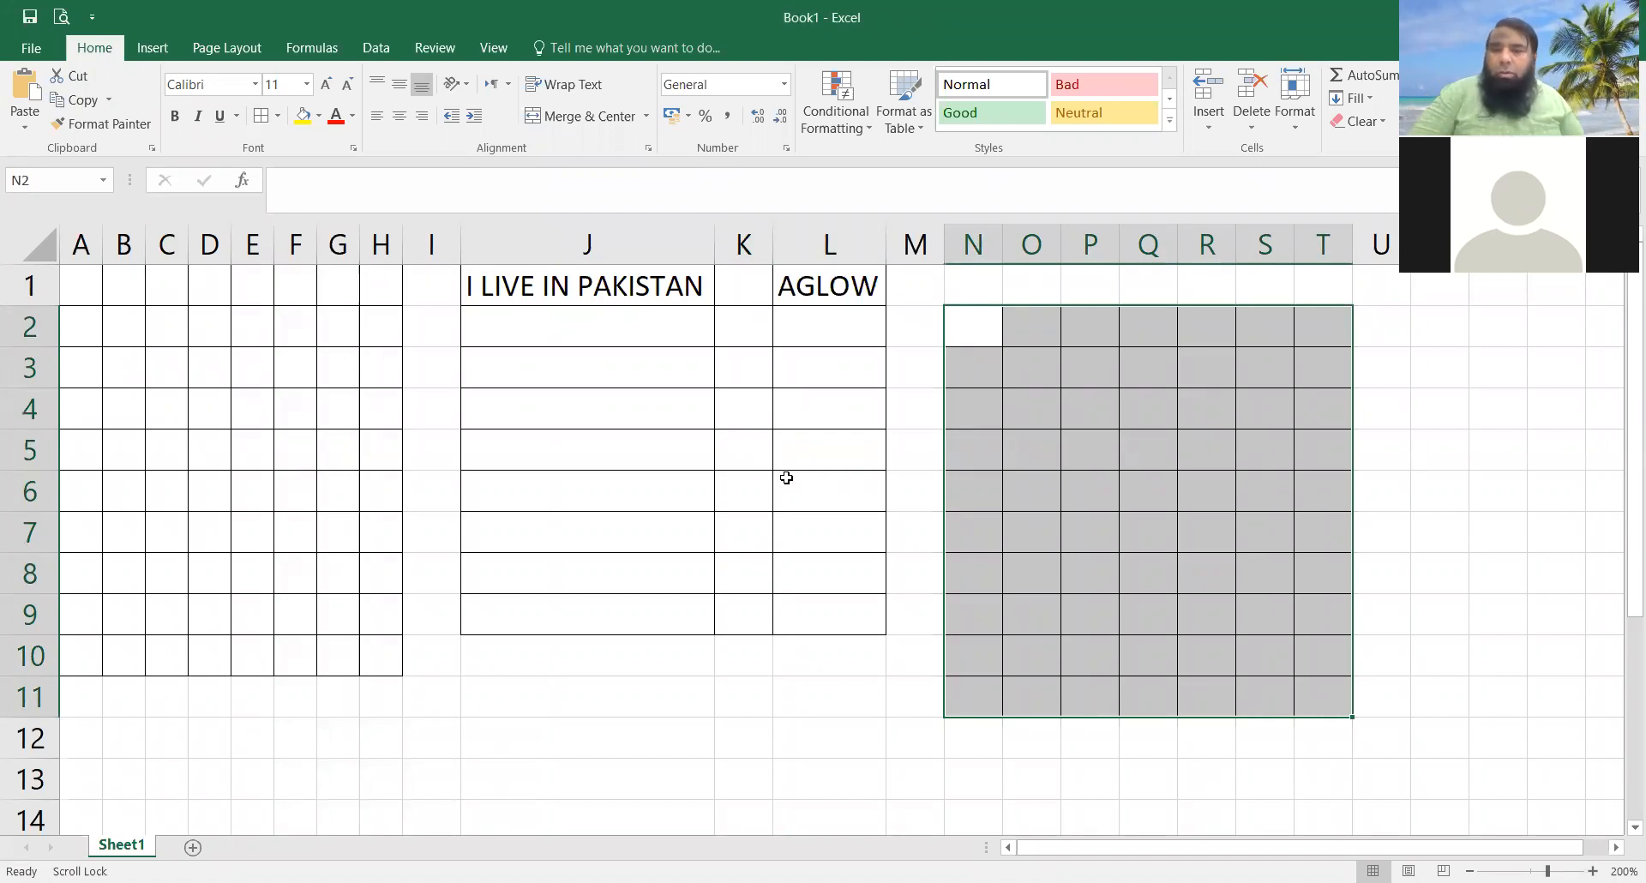
# Step: Apply all borders to every cell of the worksheet
pyautogui.hotkey('ctrl', 'a')
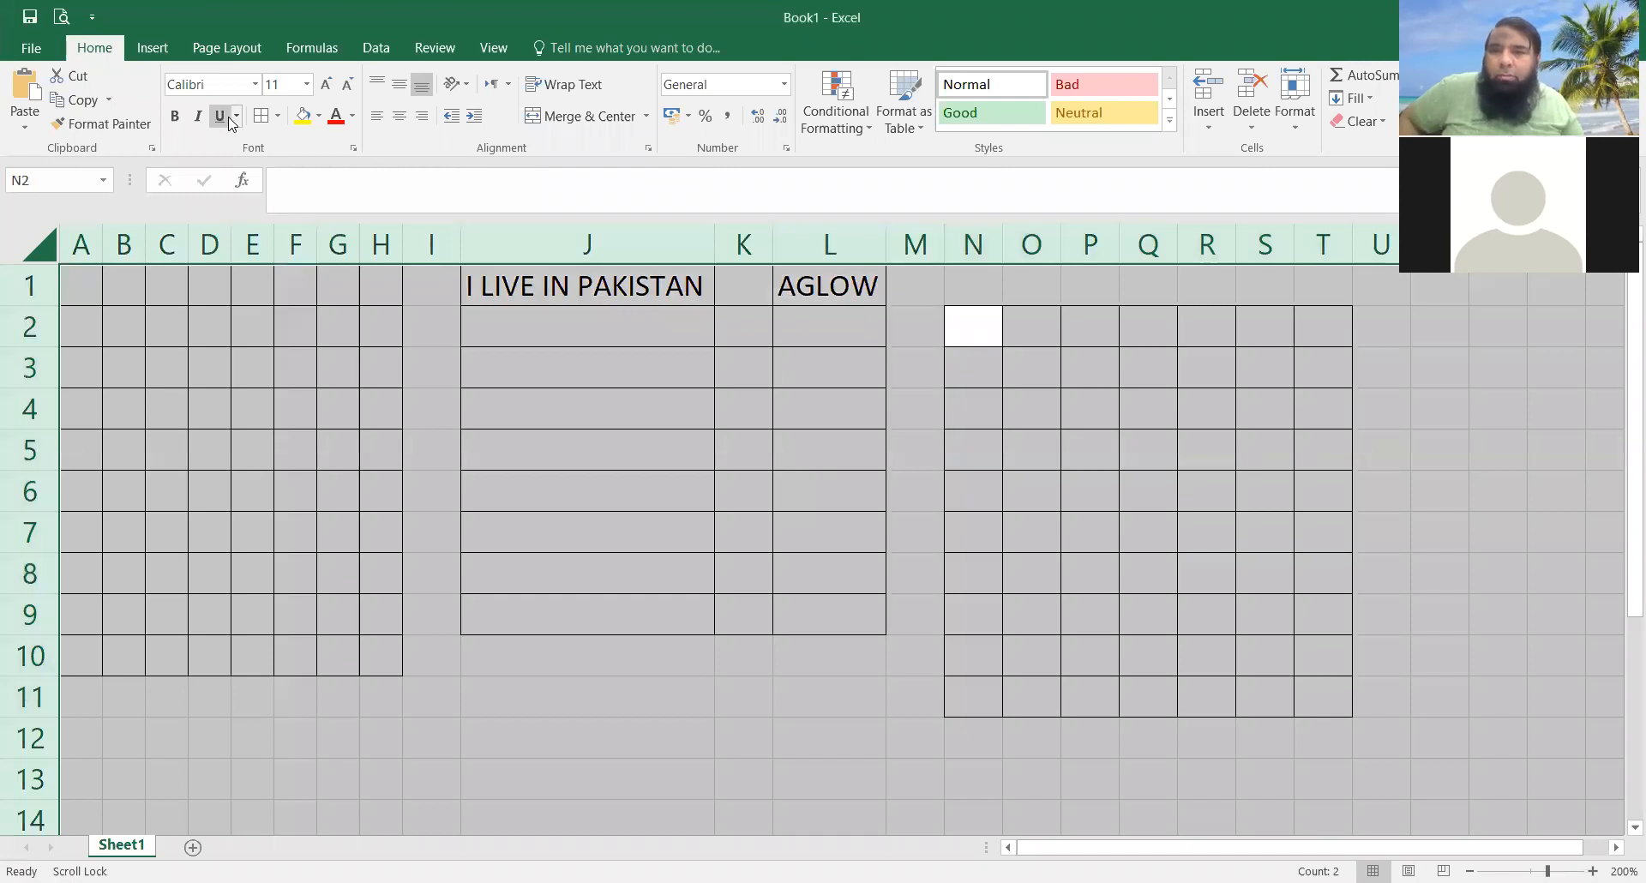
pyautogui.click(261, 115)
pyautogui.click(691, 518)
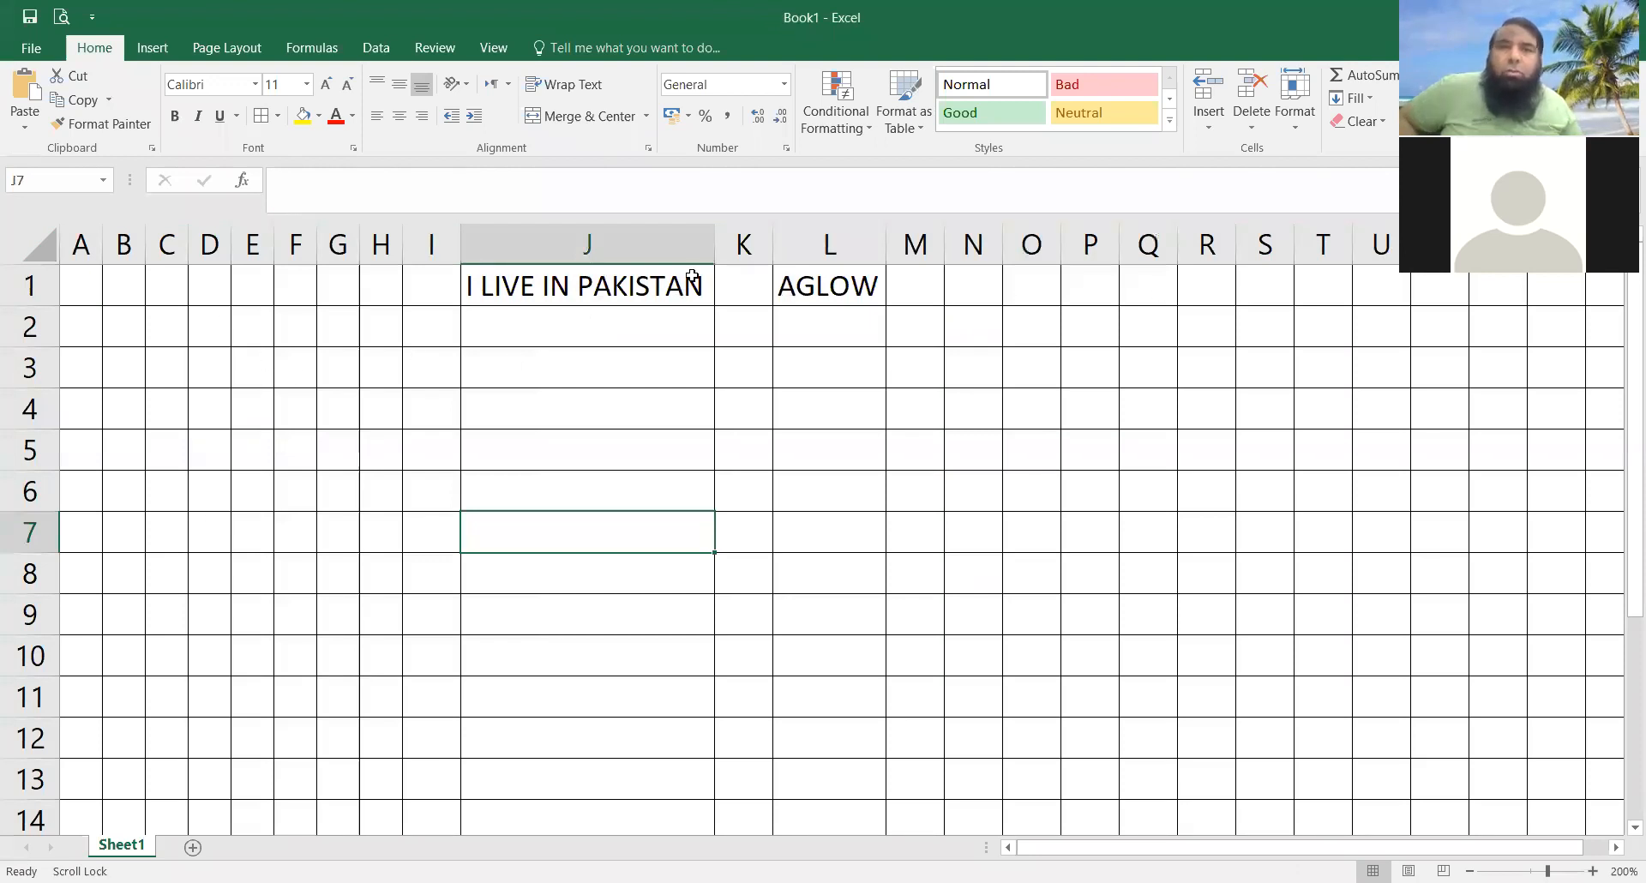
# Step: Set the width of column J to 10
pyautogui.click(1296, 120)
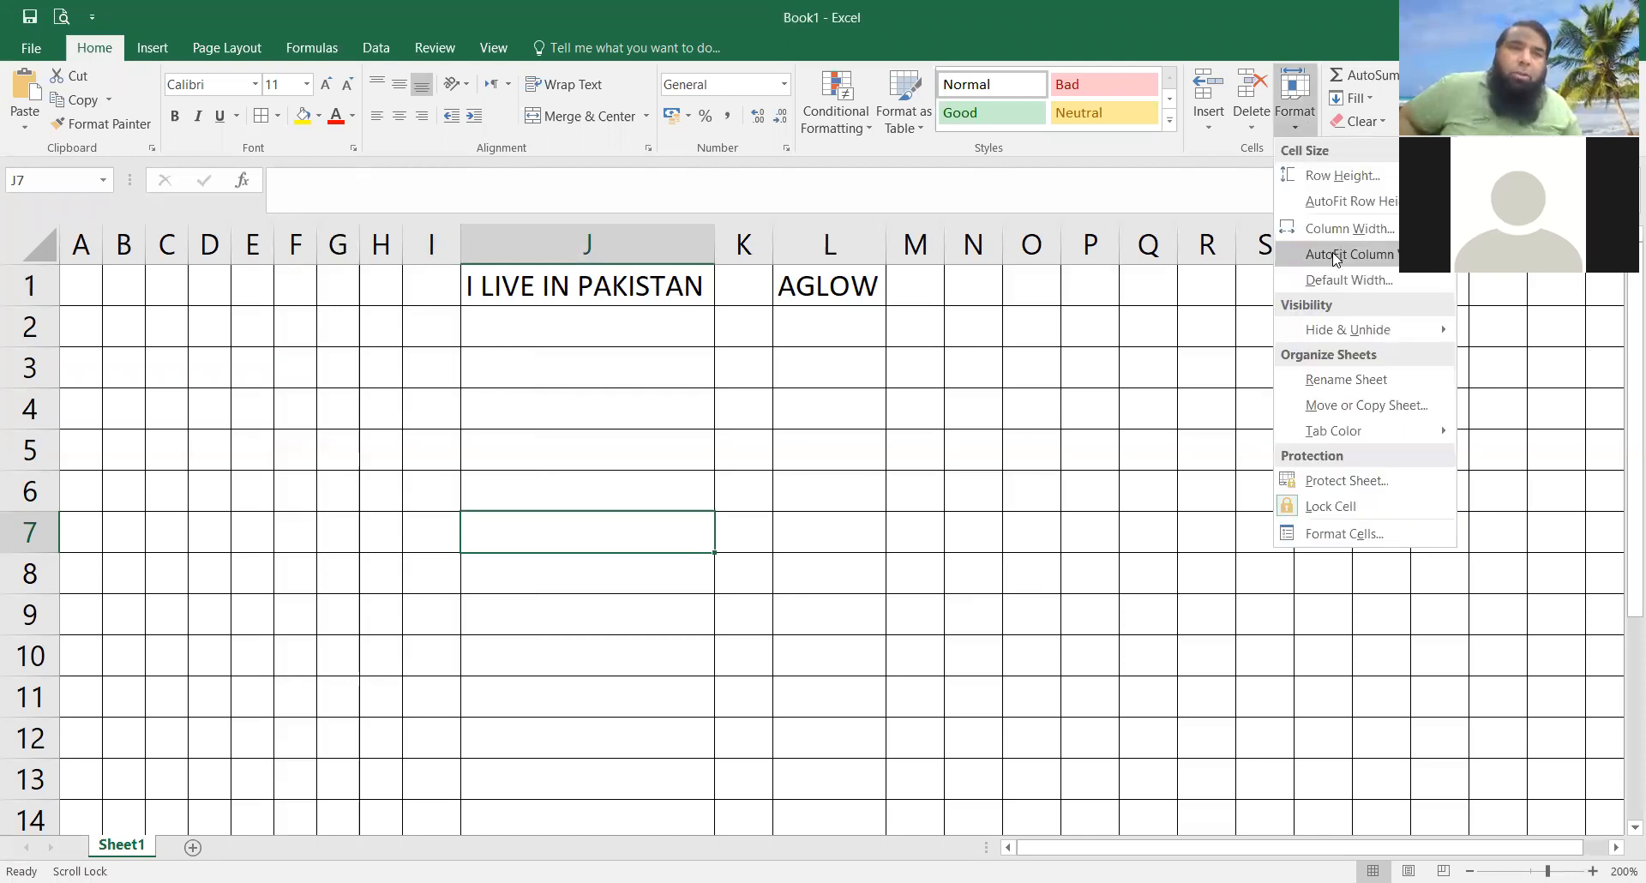
pyautogui.click(1334, 243)
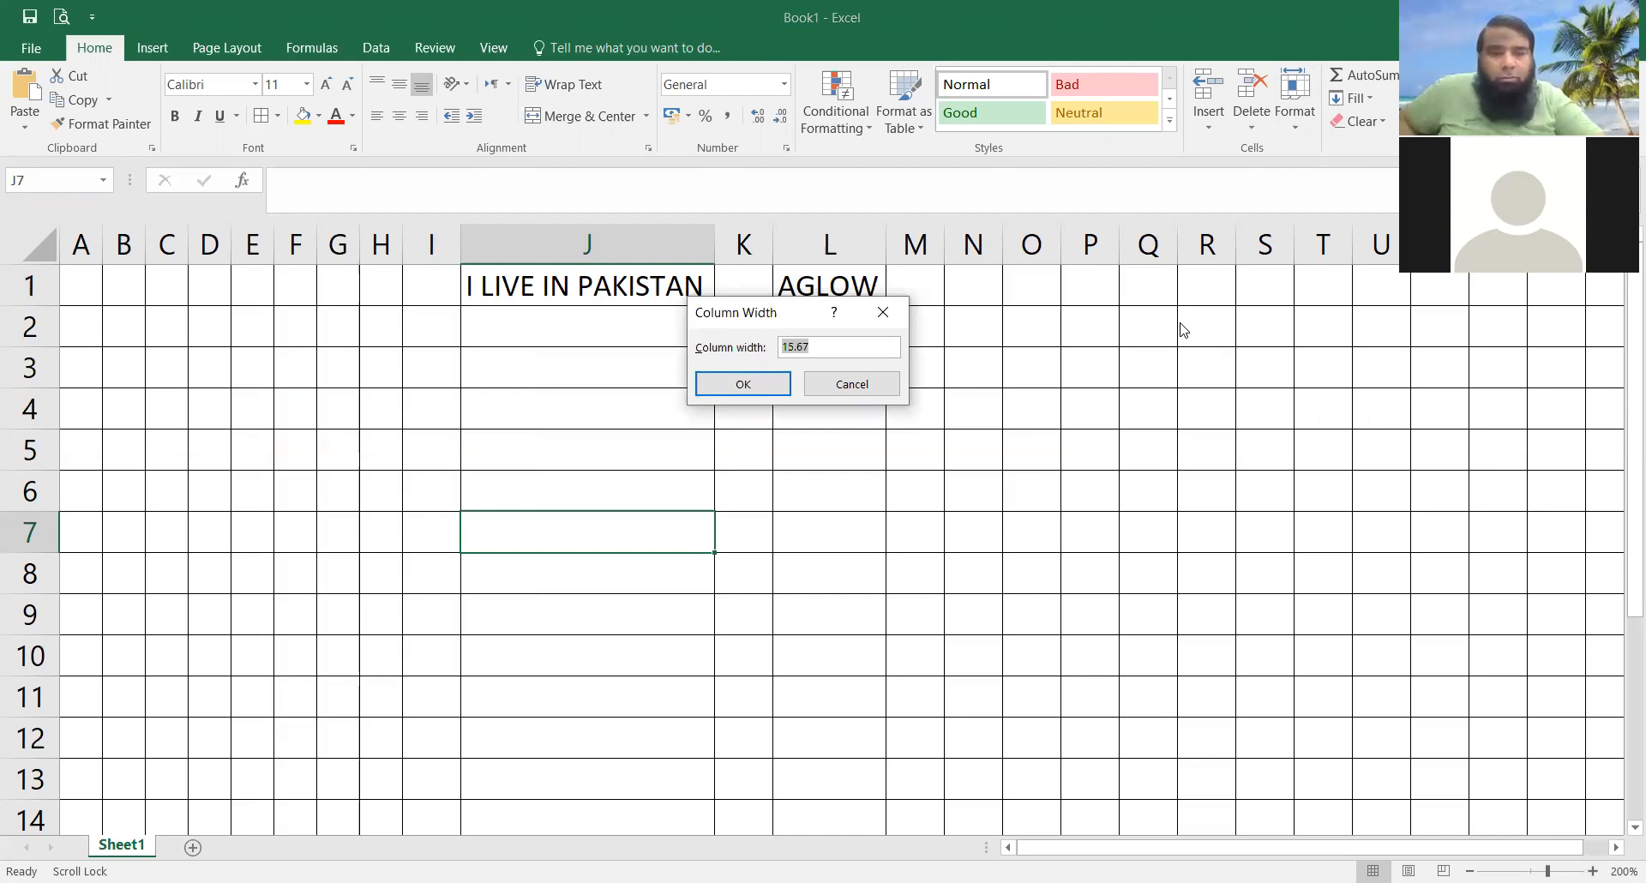
pyautogui.write('10')
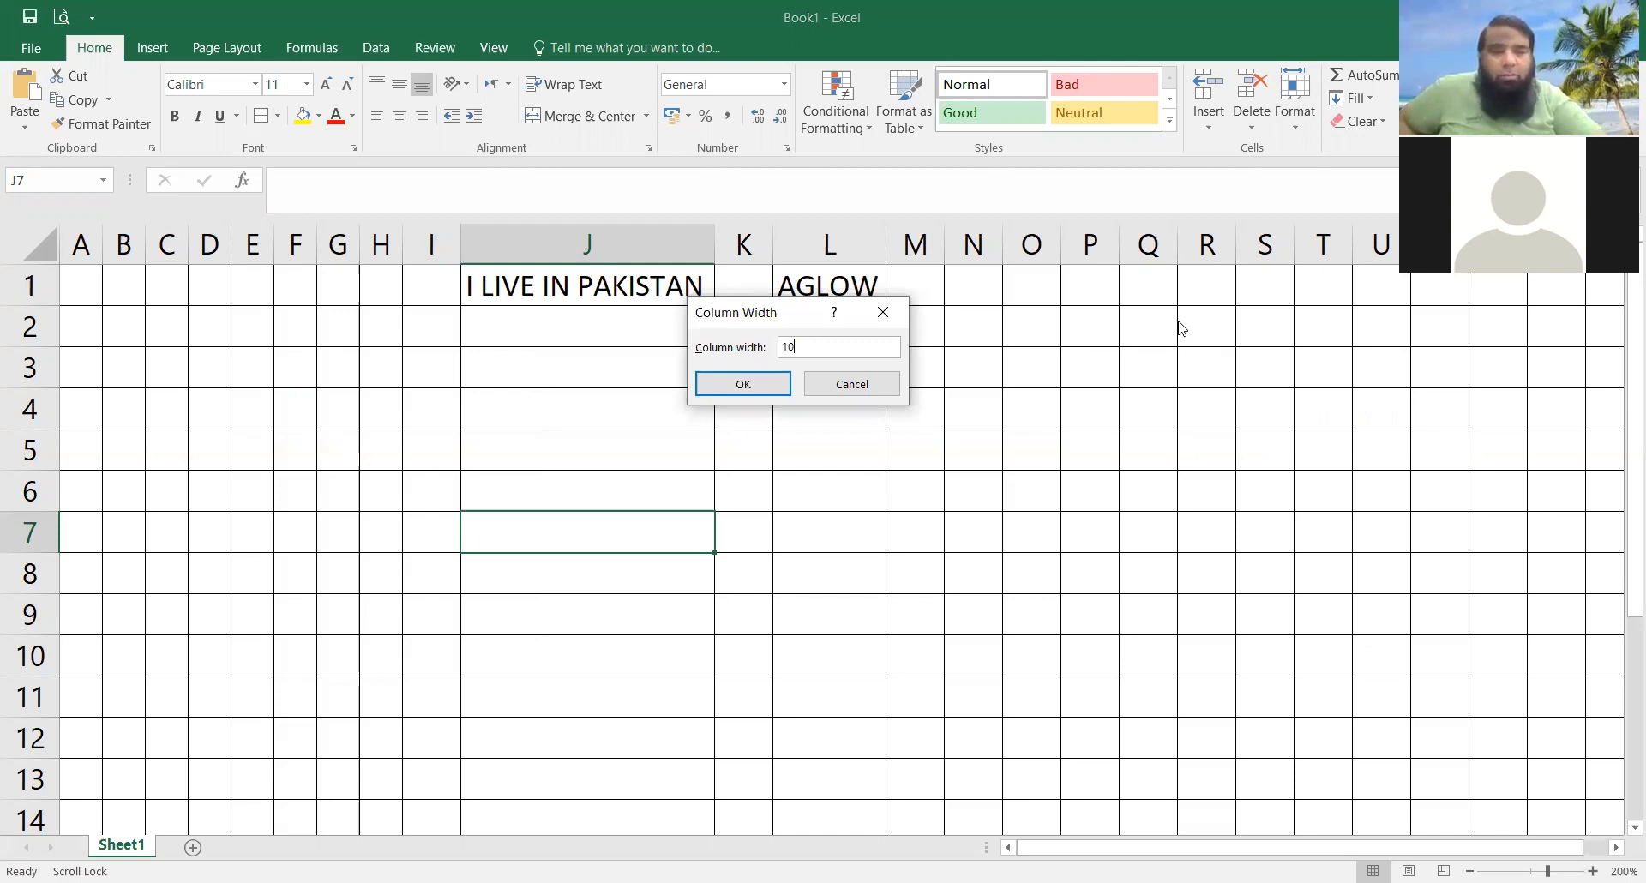
pyautogui.press('Return')
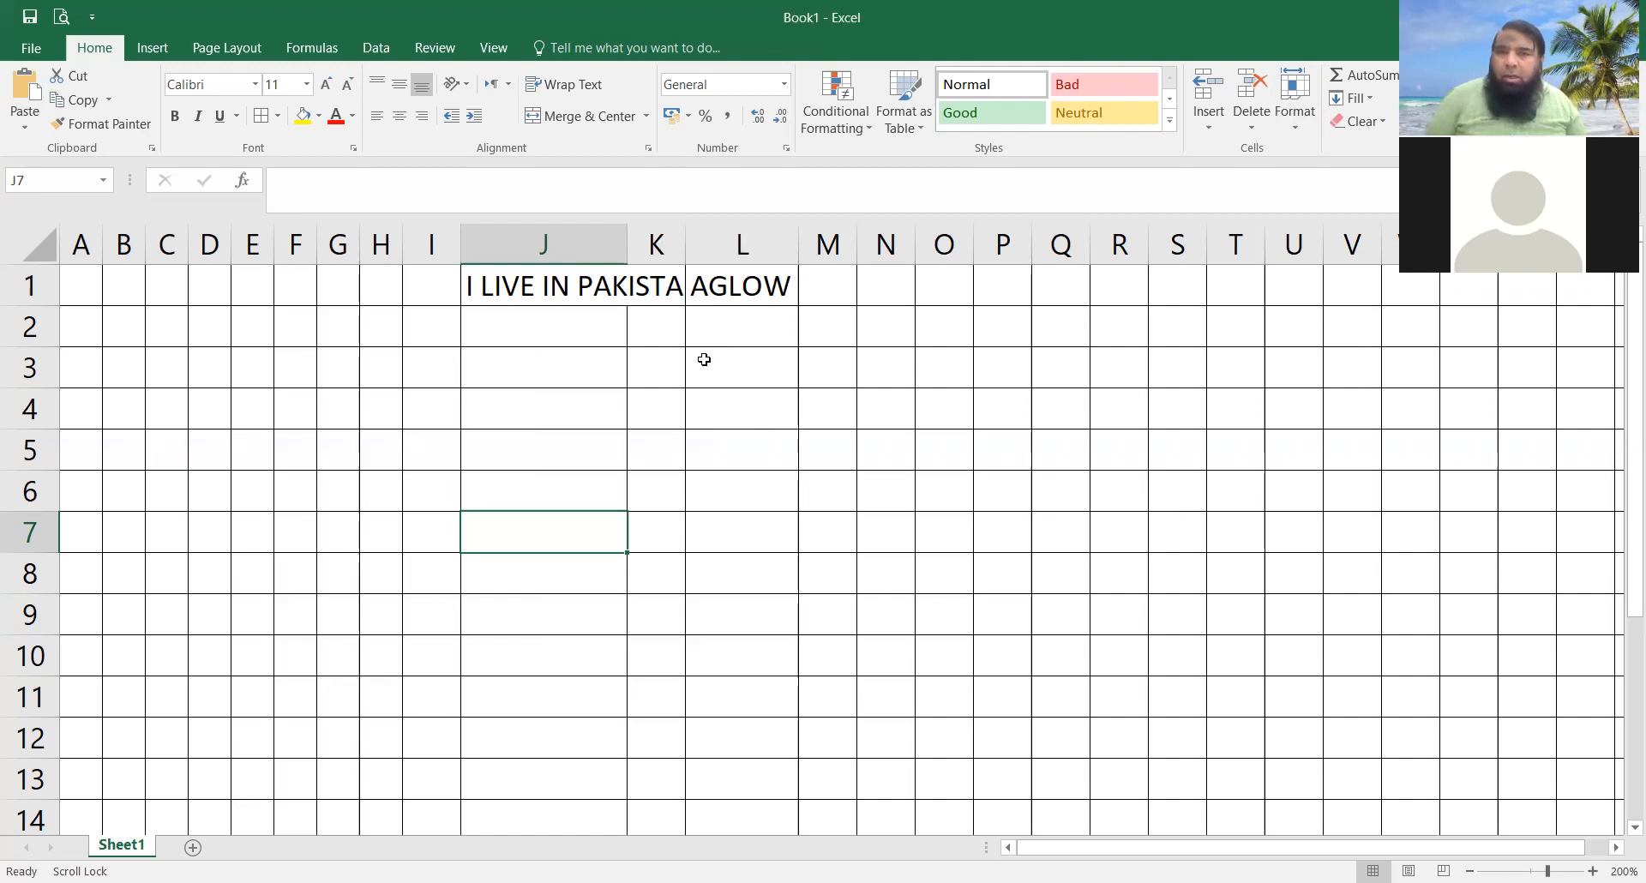
# Step: Clear all text and borders from the entire worksheet
pyautogui.hotkey('ctrl', 'a')
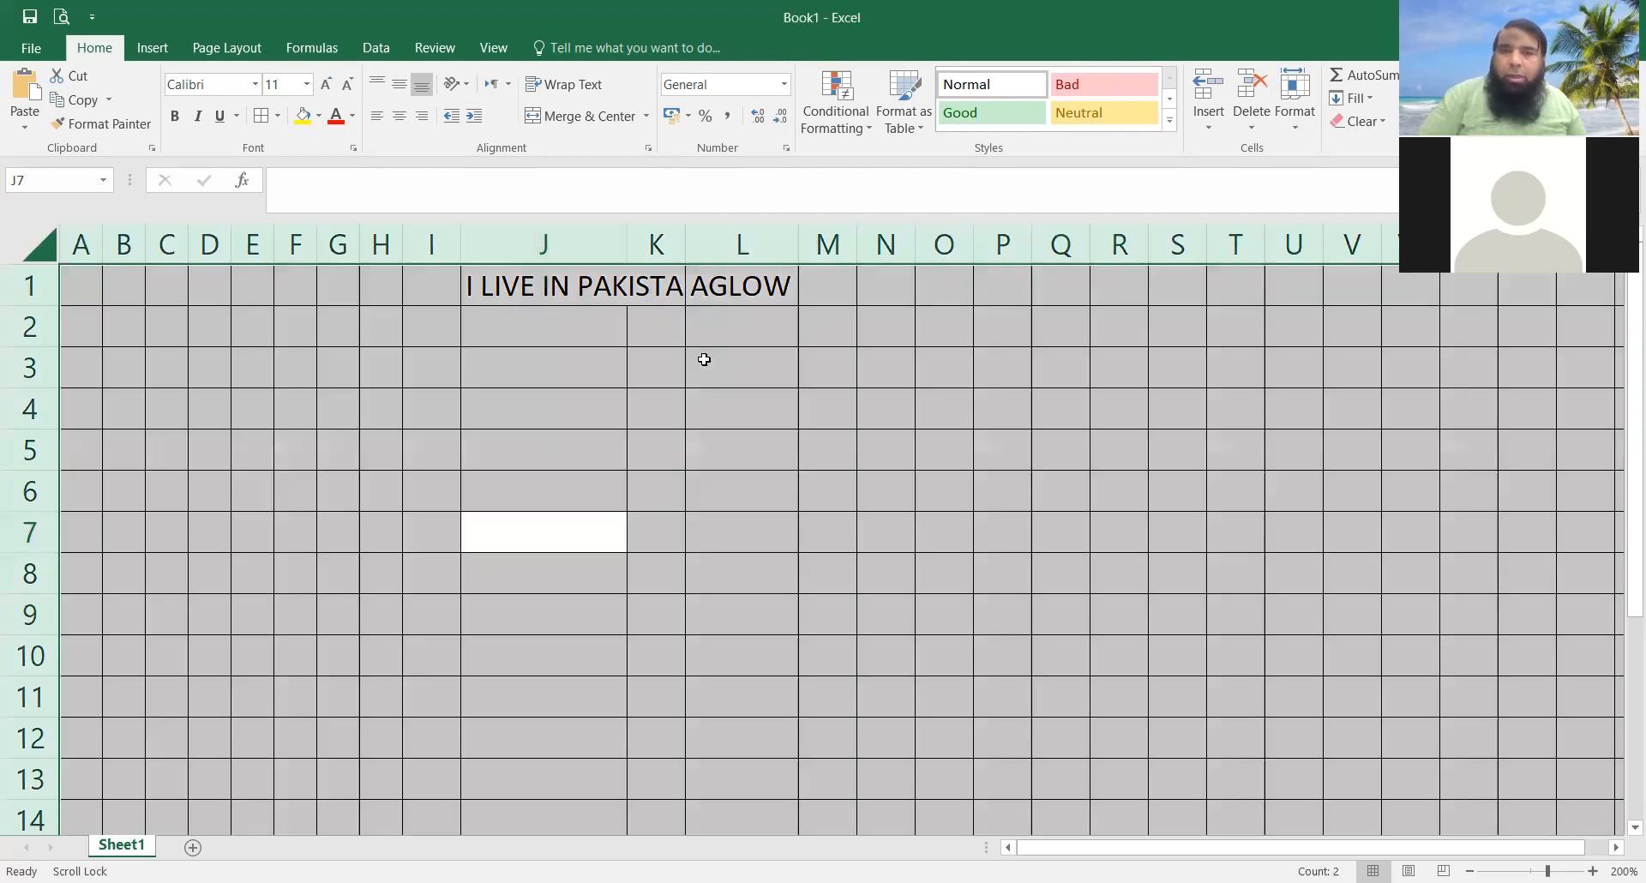
pyautogui.click(1357, 122)
pyautogui.click(587, 393)
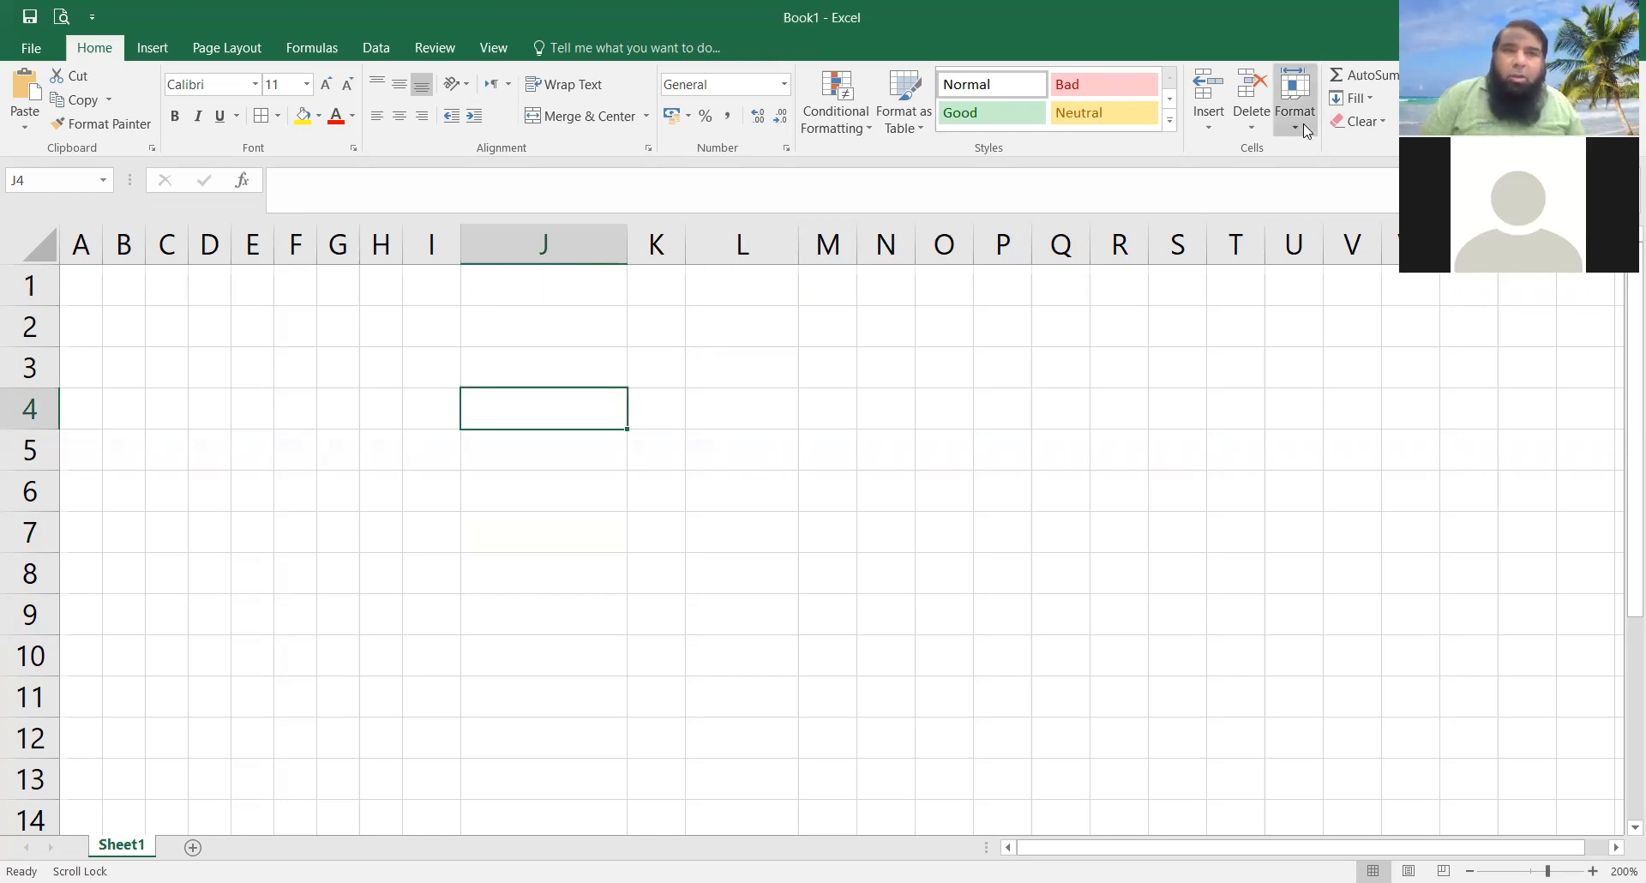
# Step: Apply all borders to the range A1:P12
pyautogui.click(556, 282)
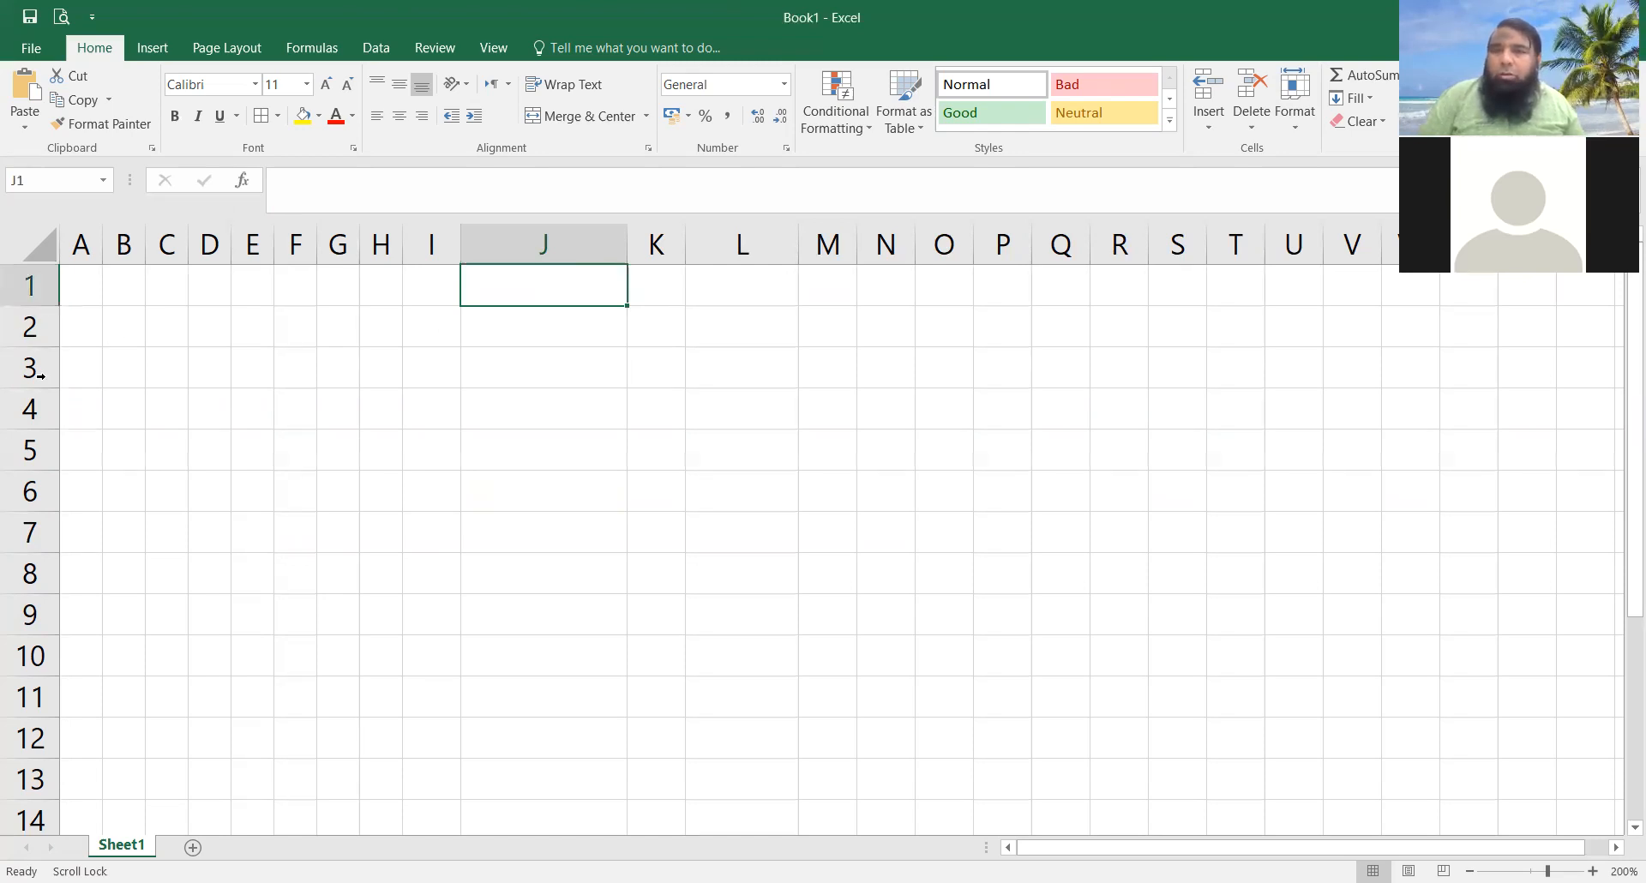
pyautogui.click(183, 420)
pyautogui.moveTo(89, 279); pyautogui.dragTo(1012, 744)
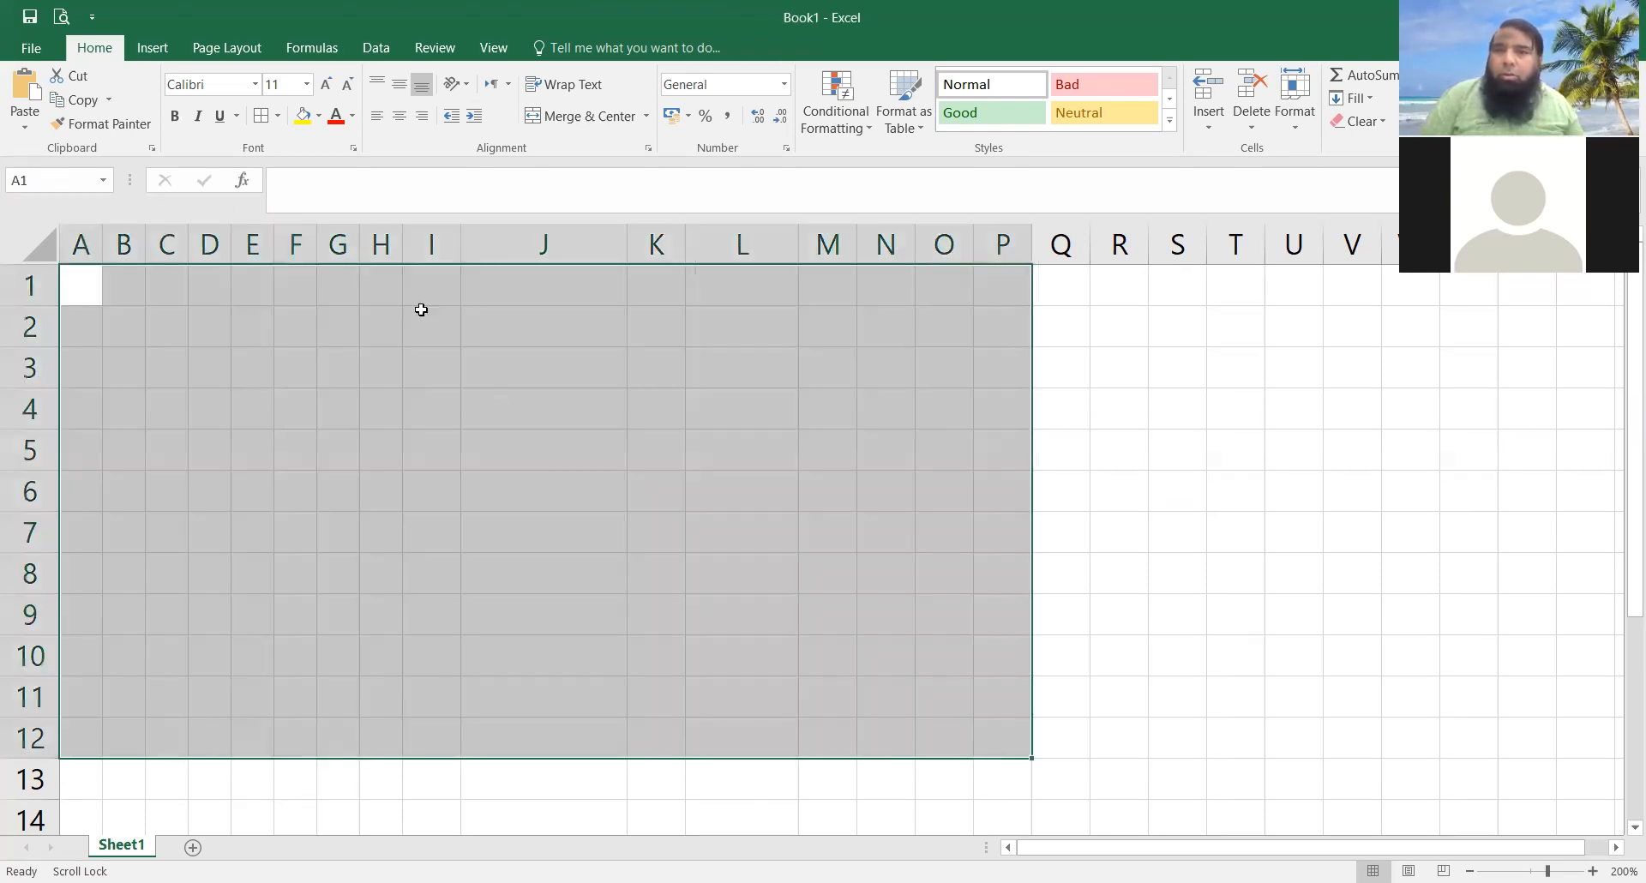
pyautogui.click(258, 124)
pyautogui.click(530, 514)
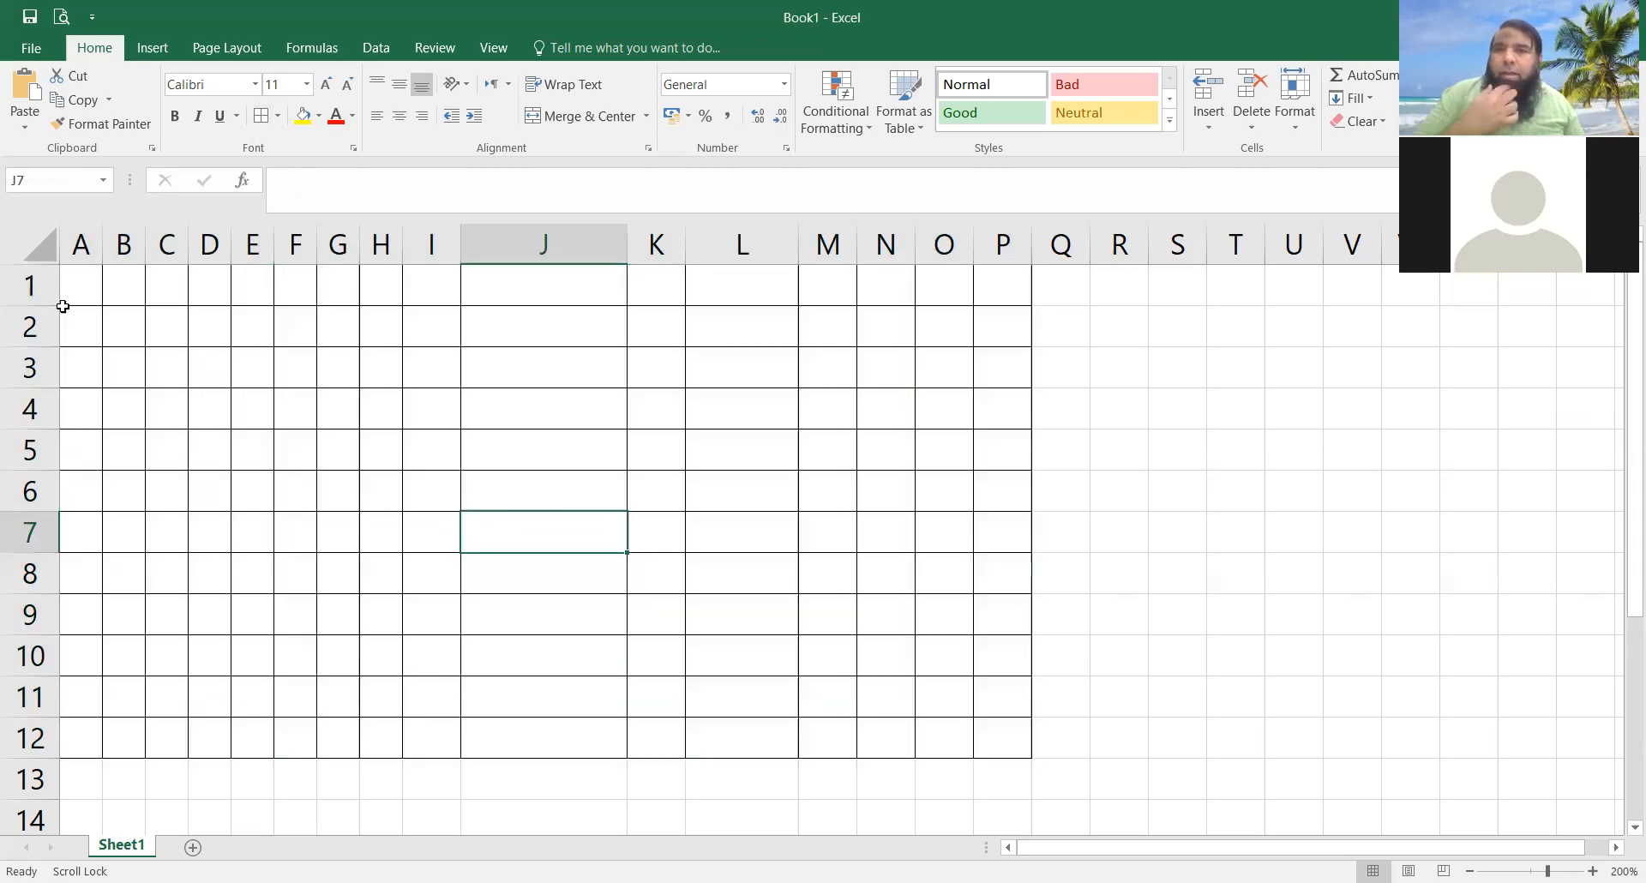
# Step: Manually enlarge rows 1, 2 and 3 to more than double their height
pyautogui.moveTo(51, 306); pyautogui.dragTo(42, 563)
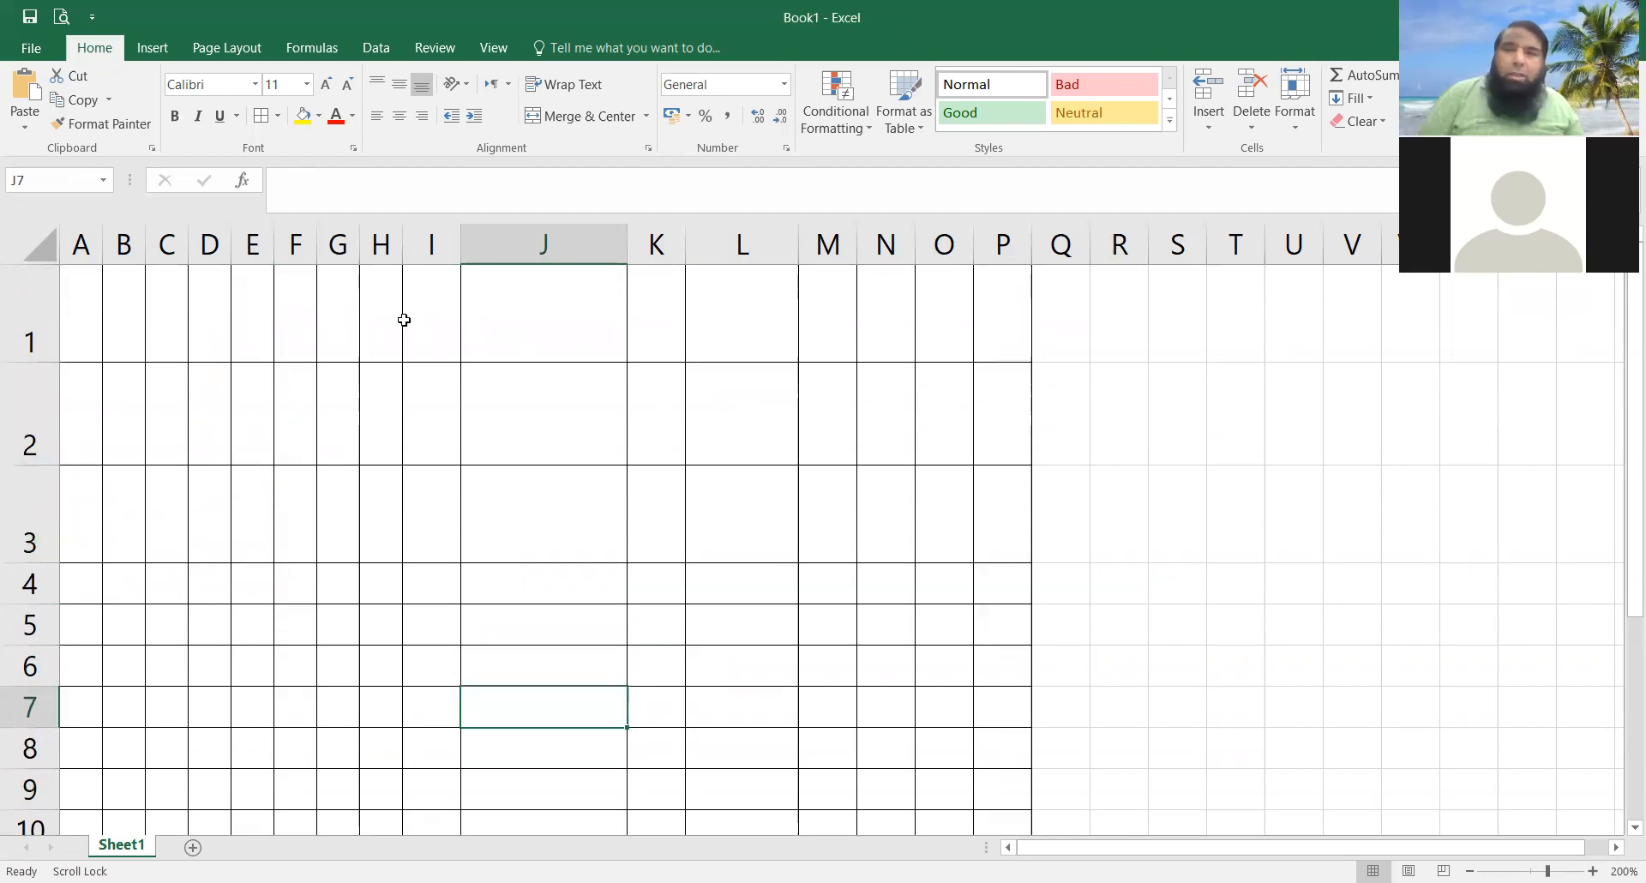
pyautogui.click(404, 277)
pyautogui.moveTo(404, 399); pyautogui.dragTo(400, 624)
# Step: Set the height of rows 1 to 6 to 25, using the cells F1:F6
pyautogui.moveTo(295, 309); pyautogui.dragTo(276, 684)
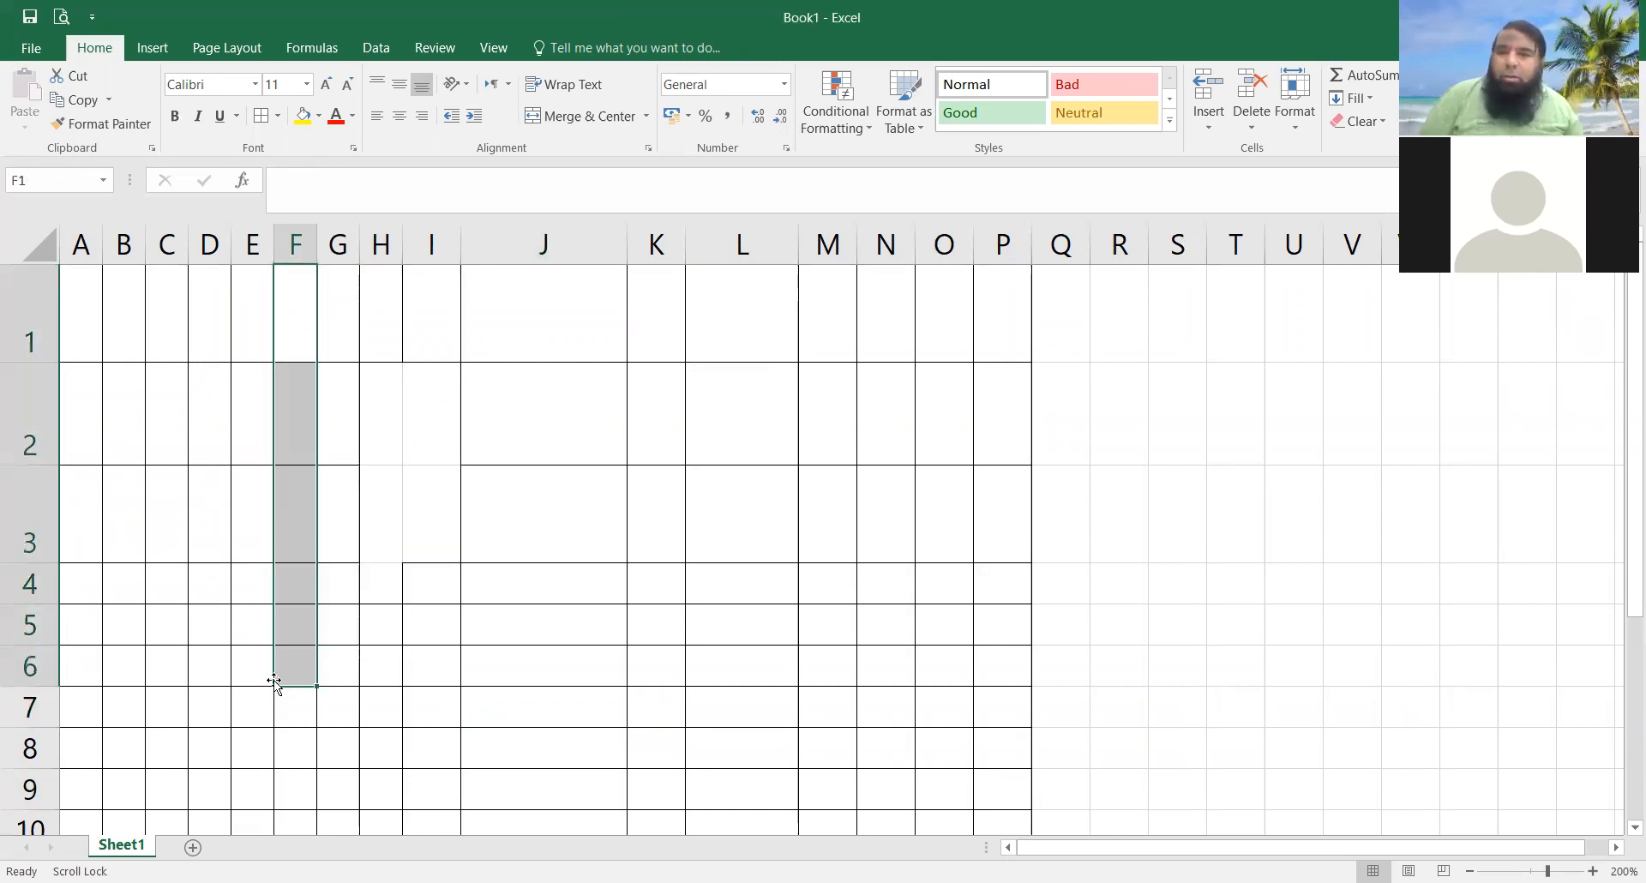
pyautogui.click(1294, 103)
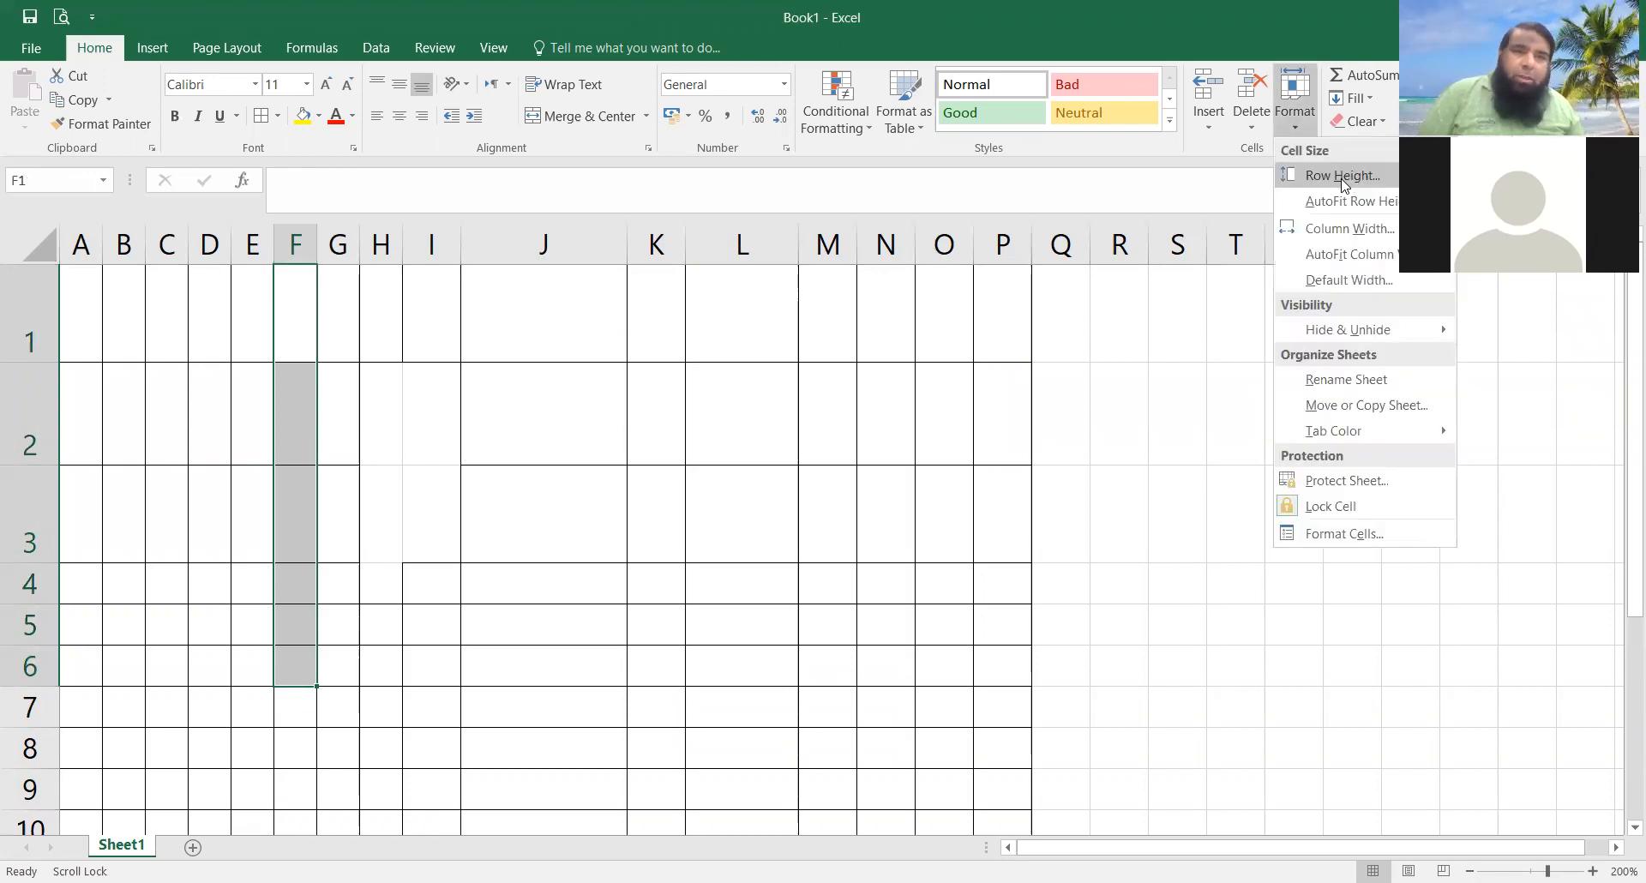
pyautogui.click(1342, 176)
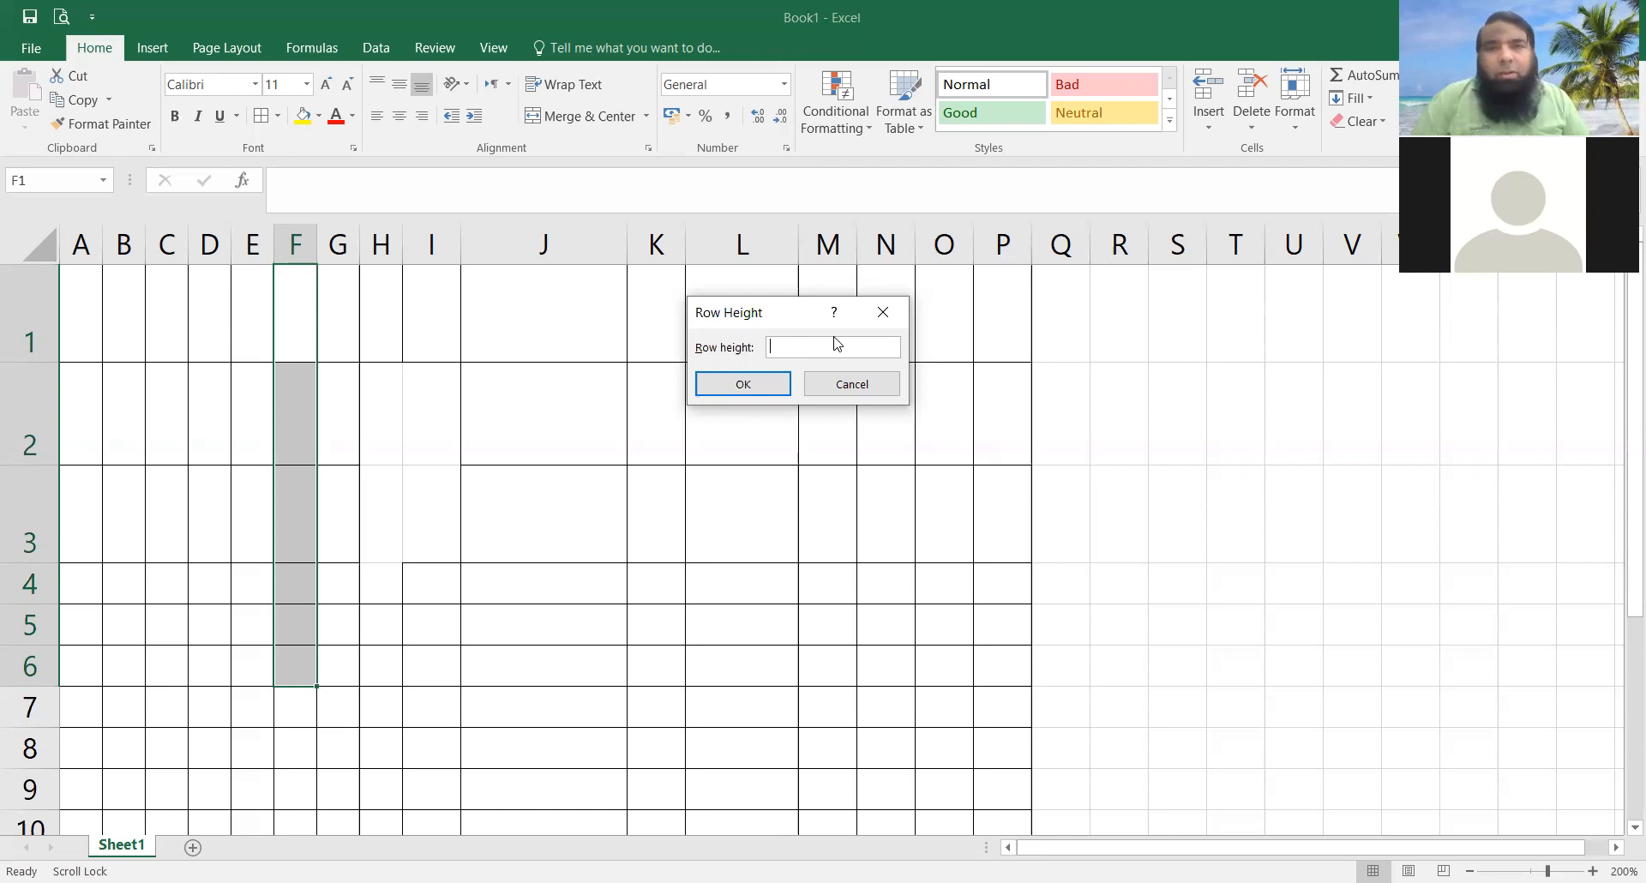
pyautogui.write('25')
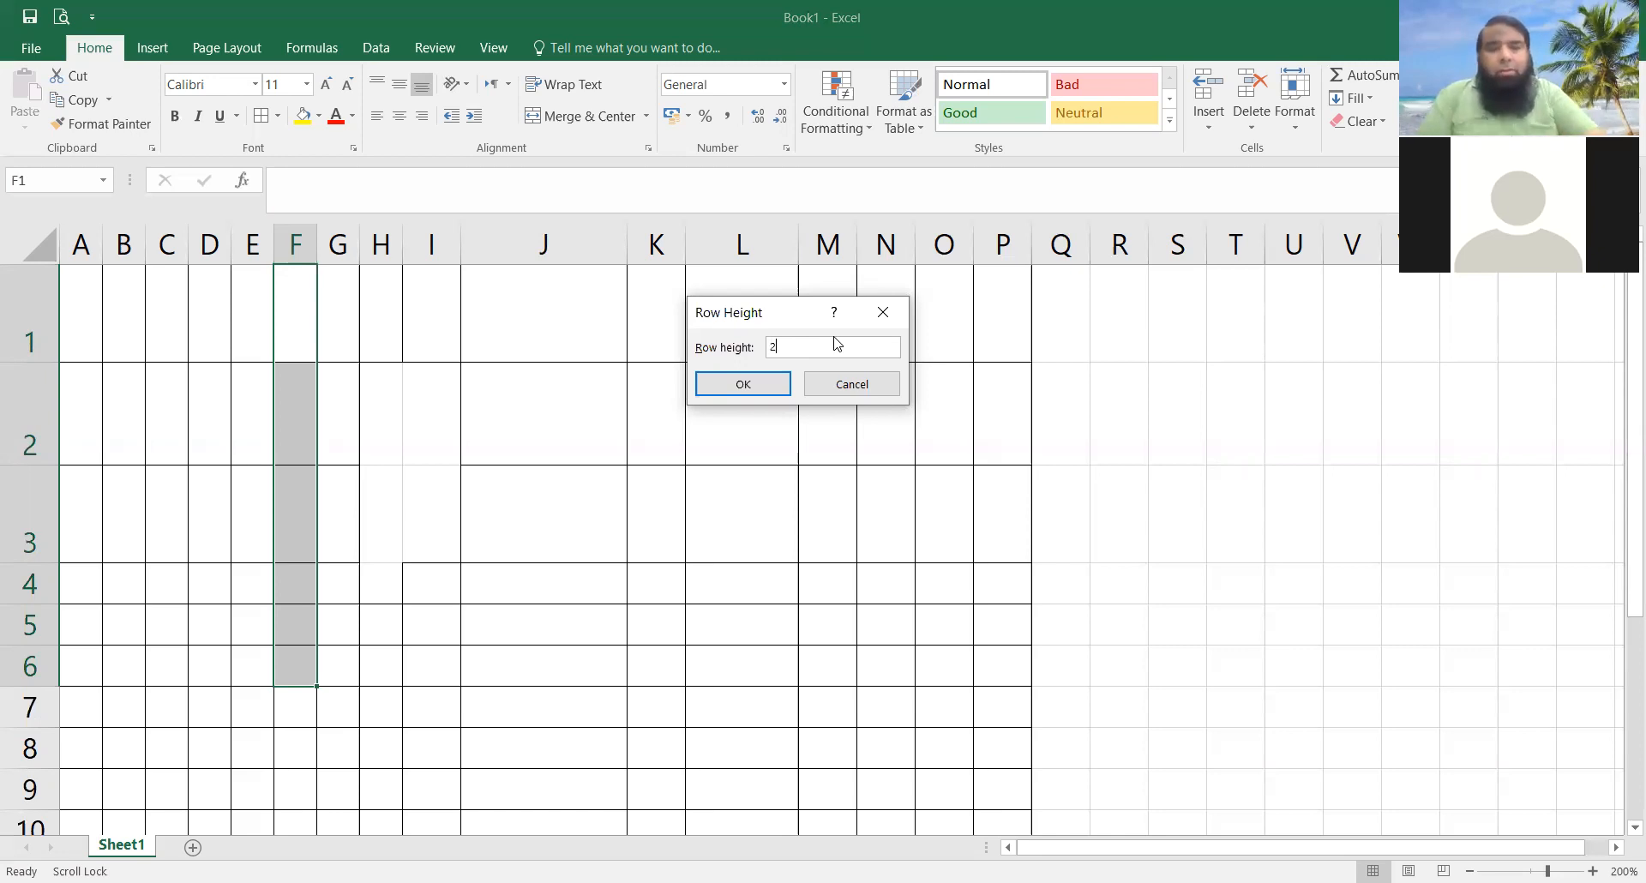
pyautogui.click(769, 390)
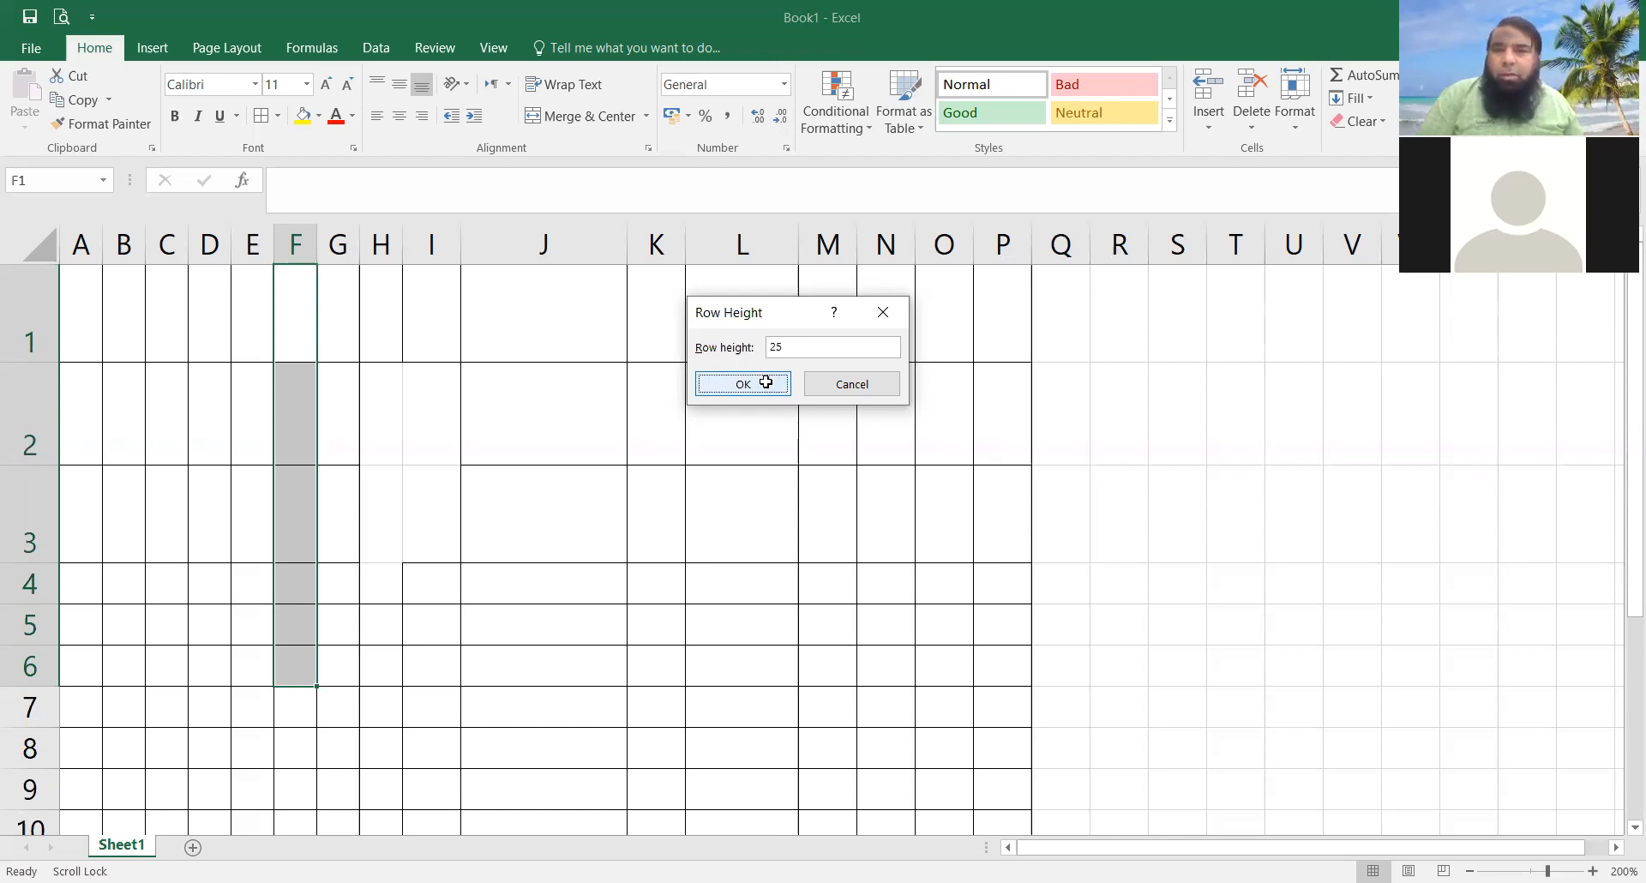
pyautogui.click(151, 422)
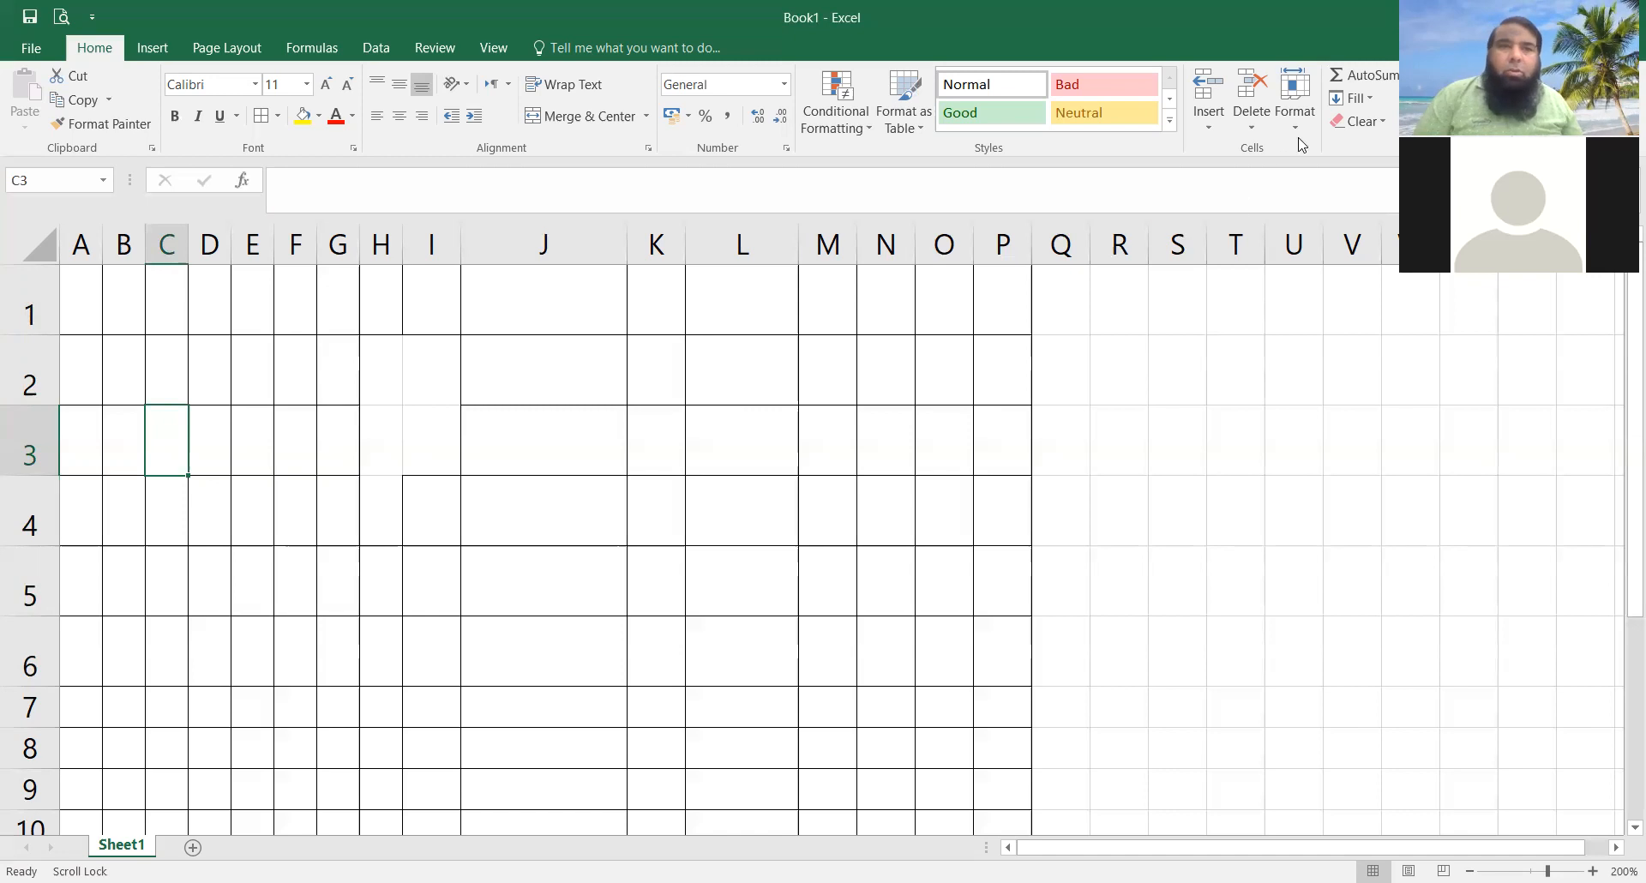
# Step: Try a row height of 550 for rows 1 to 4, and set their height to 50
pyautogui.moveTo(780, 317); pyautogui.dragTo(782, 514)
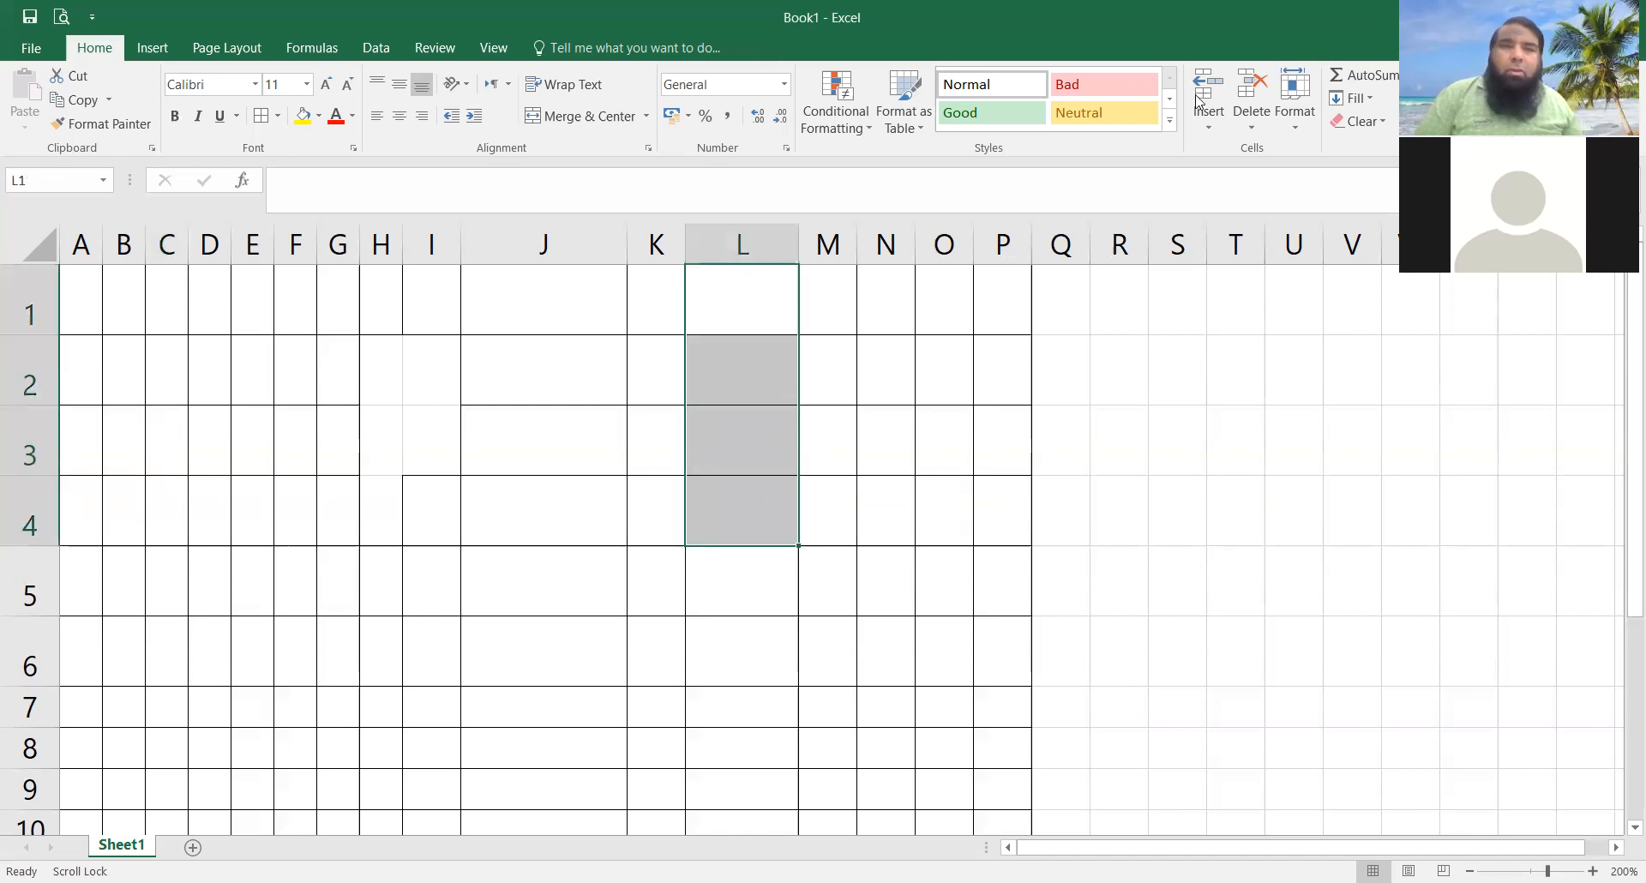
pyautogui.click(1306, 136)
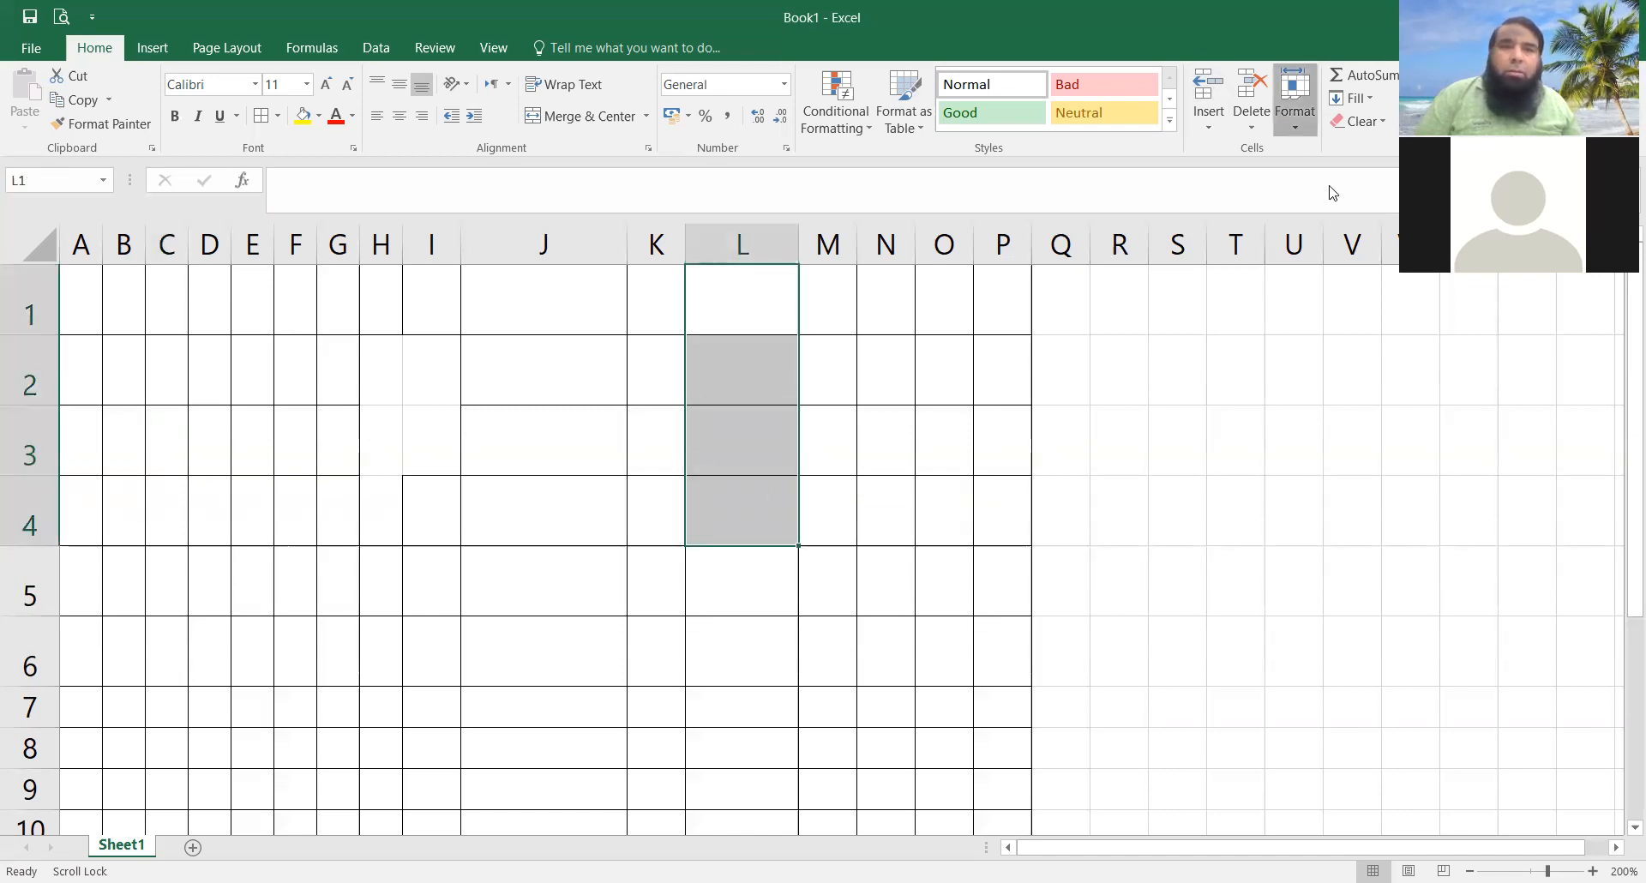
pyautogui.click(1330, 184)
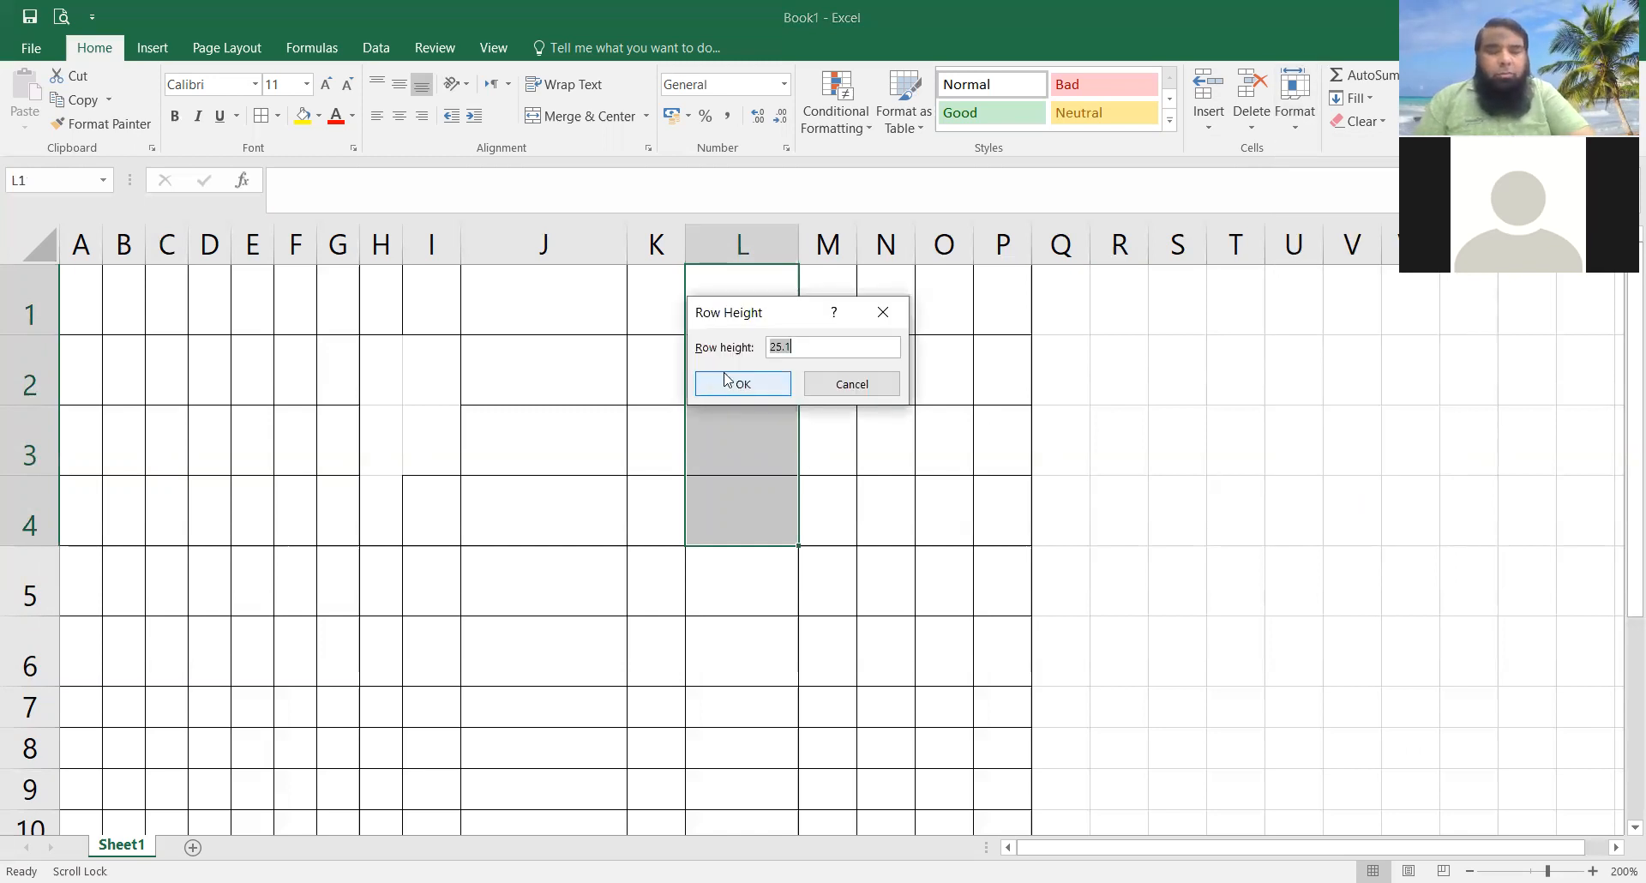
pyautogui.write('550')
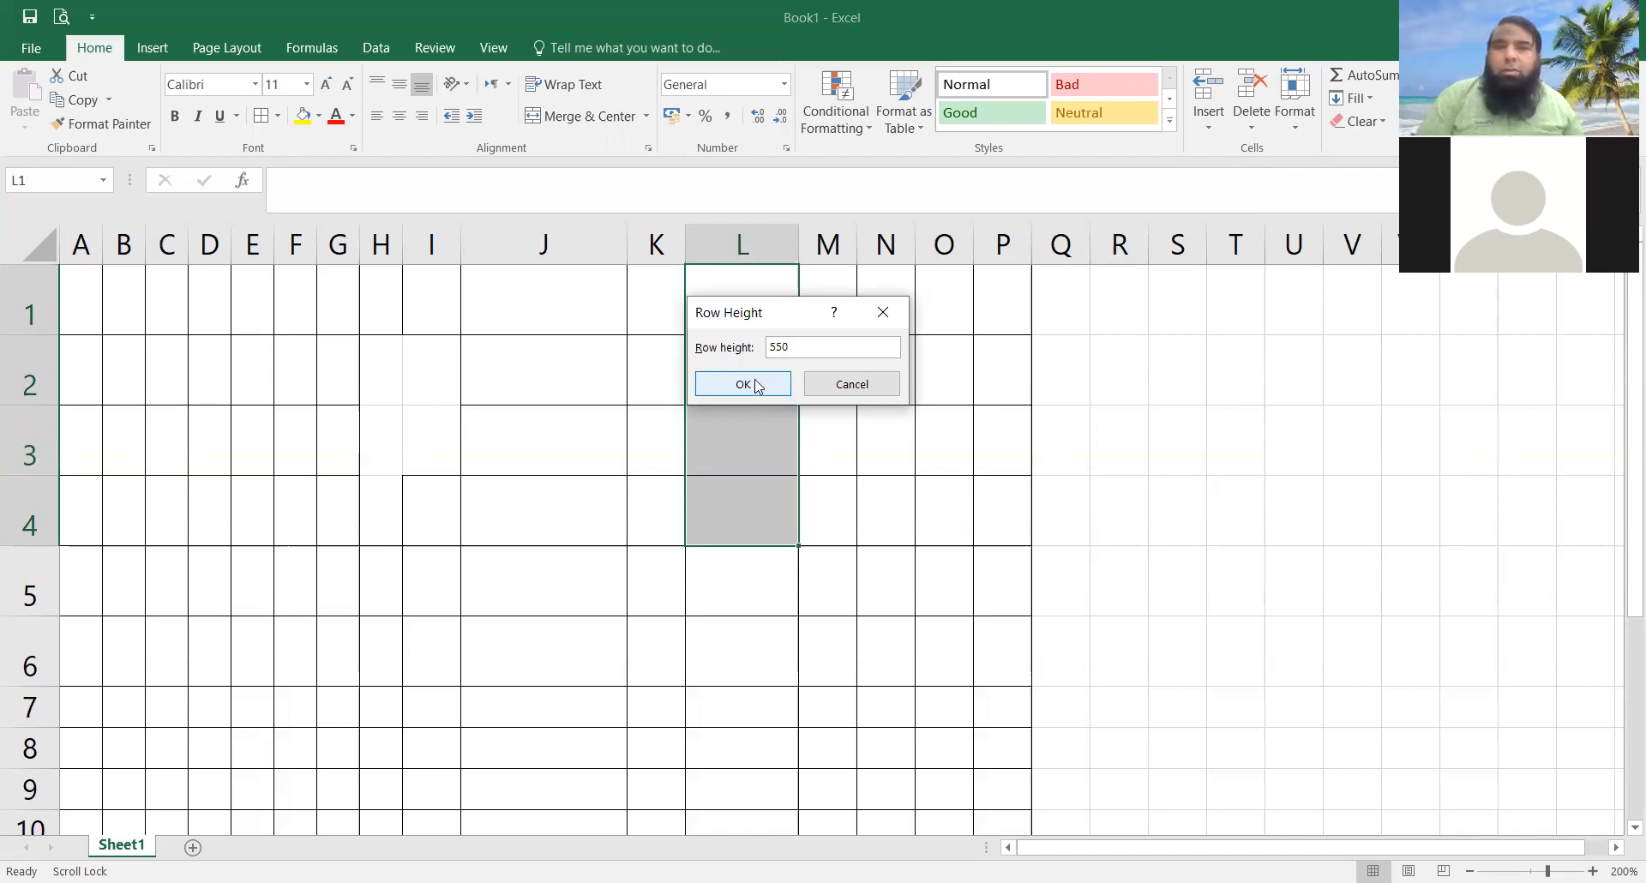
pyautogui.click(758, 387)
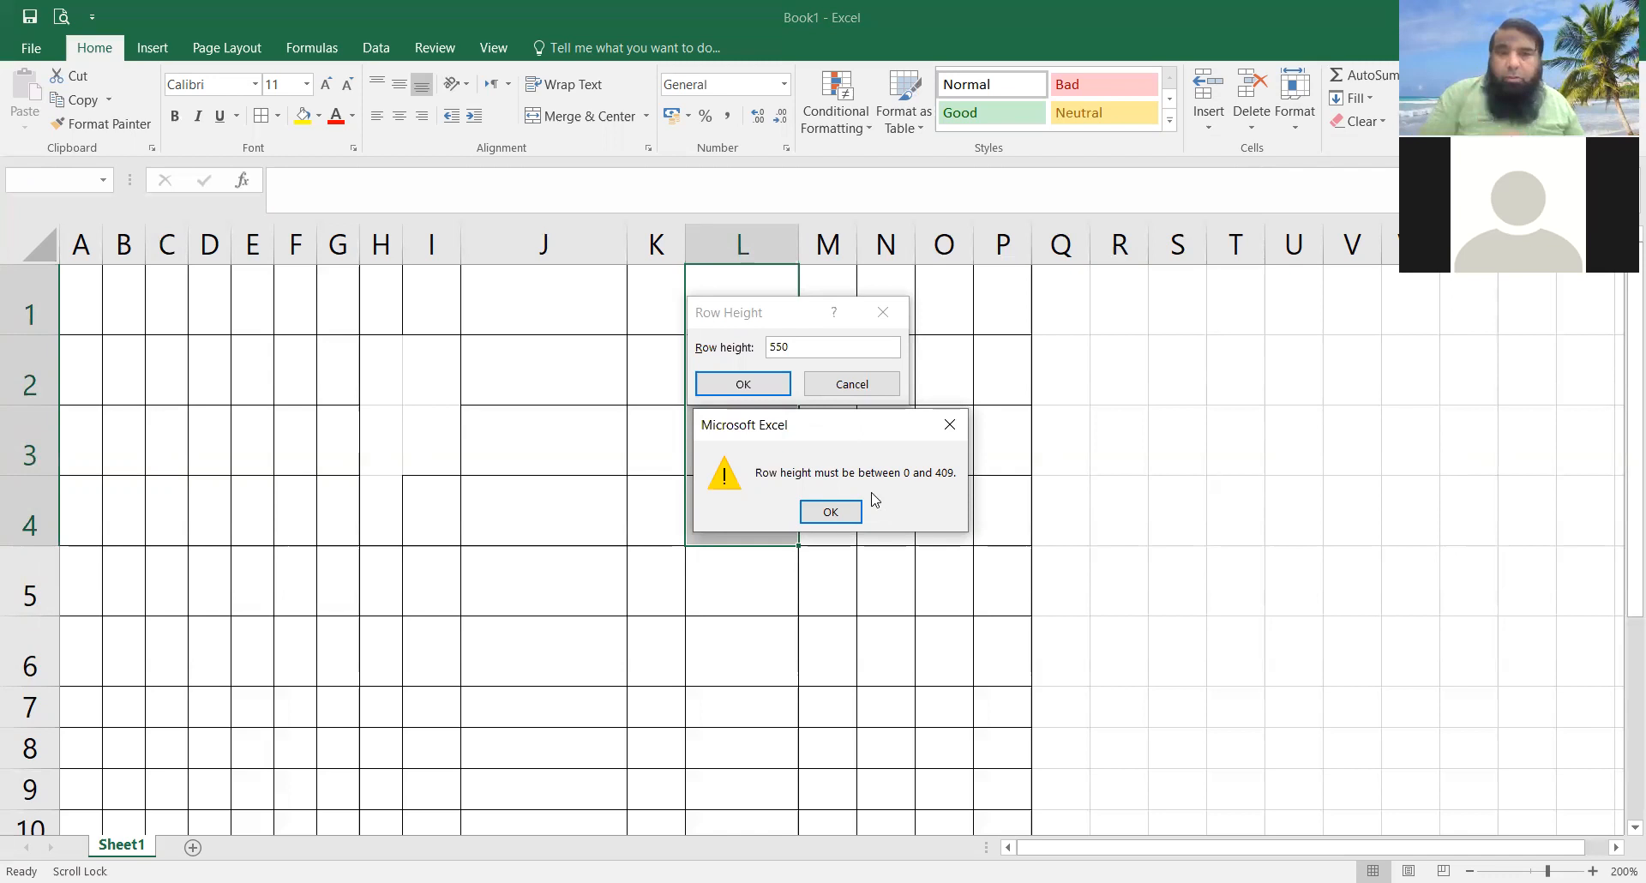
pyautogui.click(830, 513)
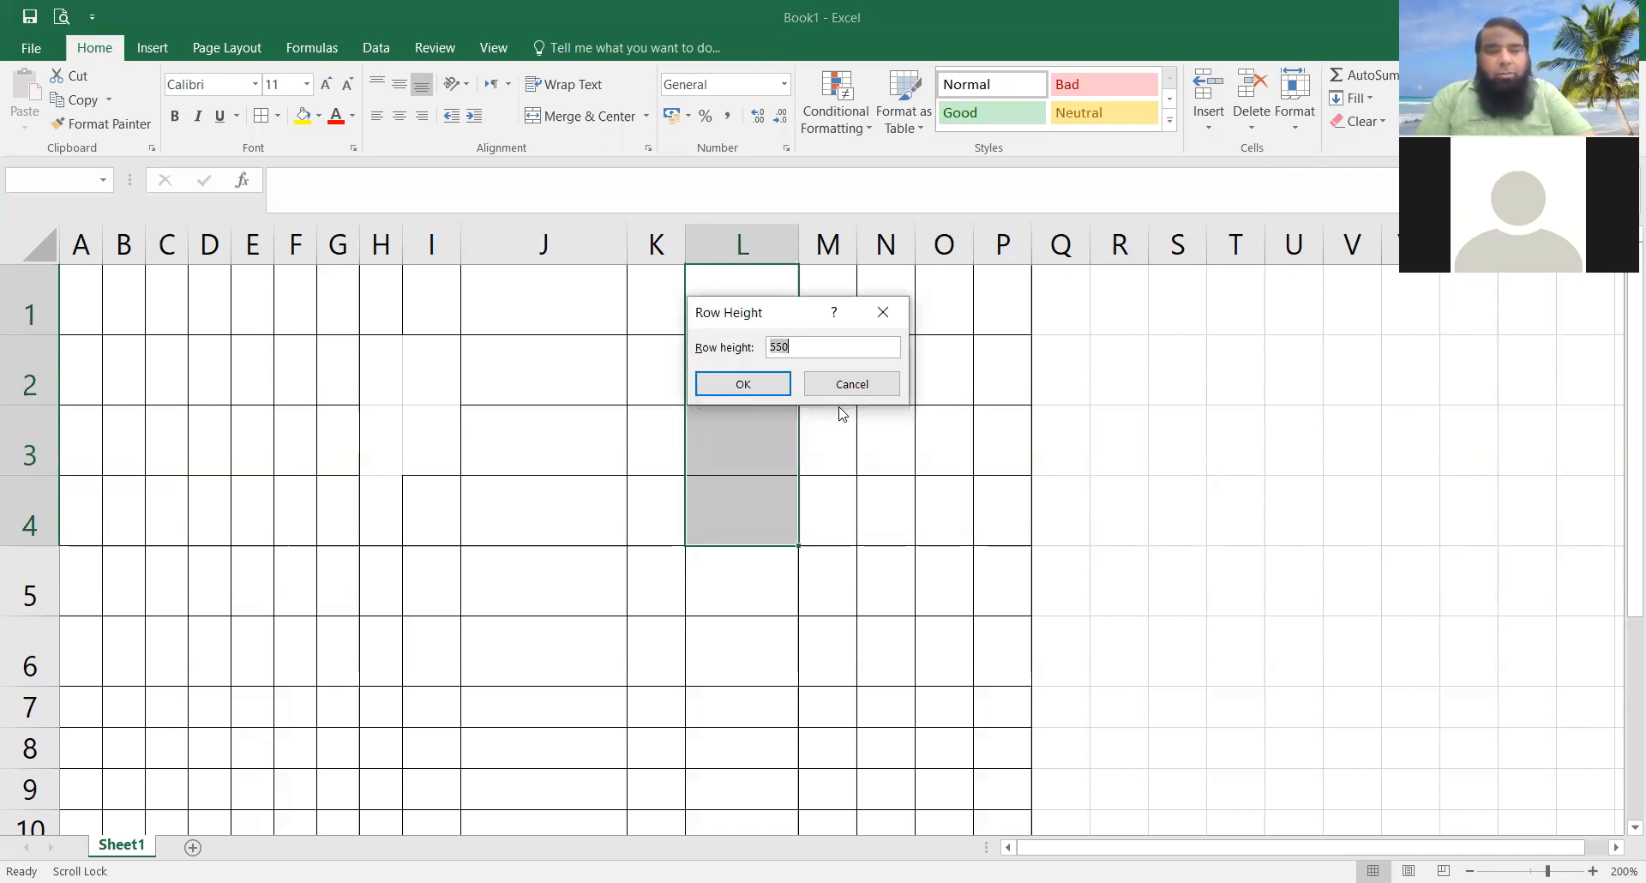
pyautogui.write('50')
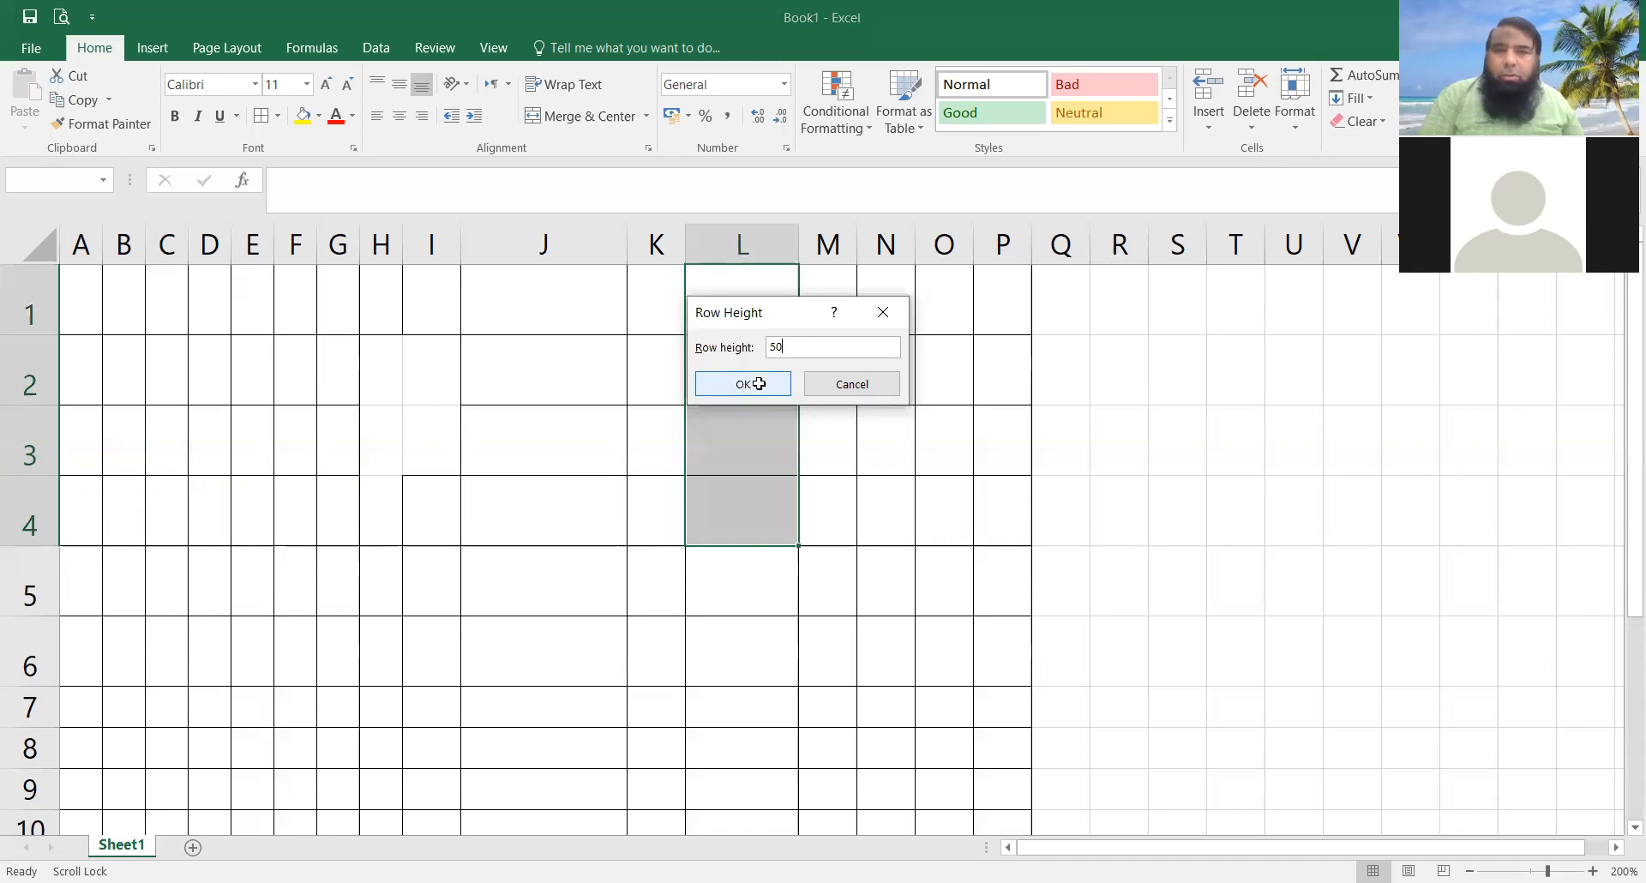
pyautogui.press('Return')
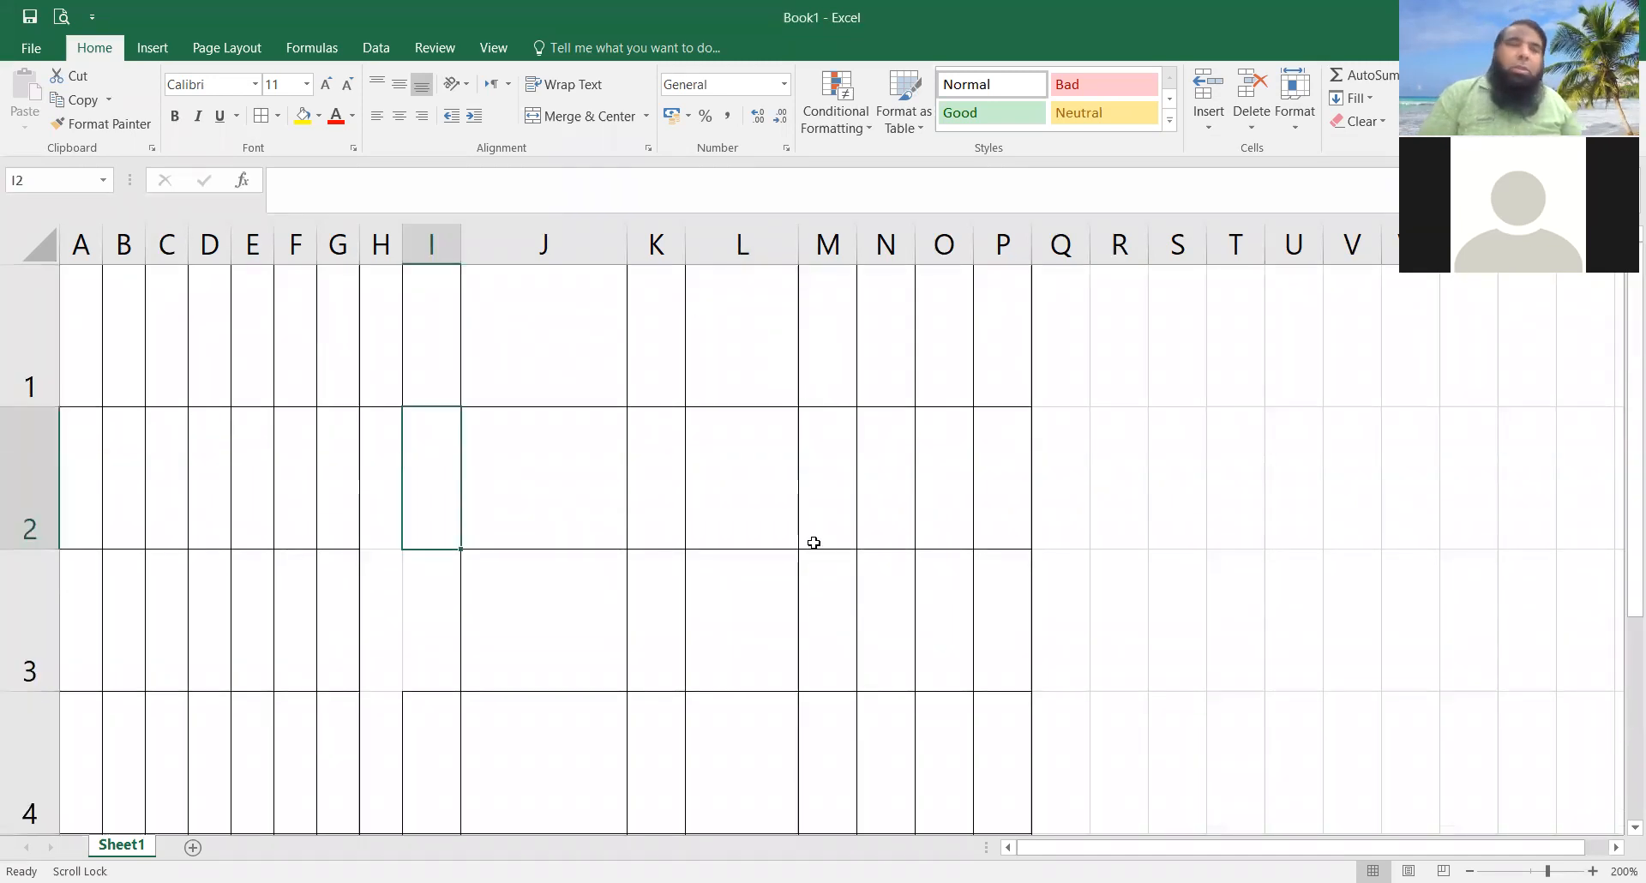
# Step: Enter the text PAKISTAN in cell J1
pyautogui.click(508, 309)
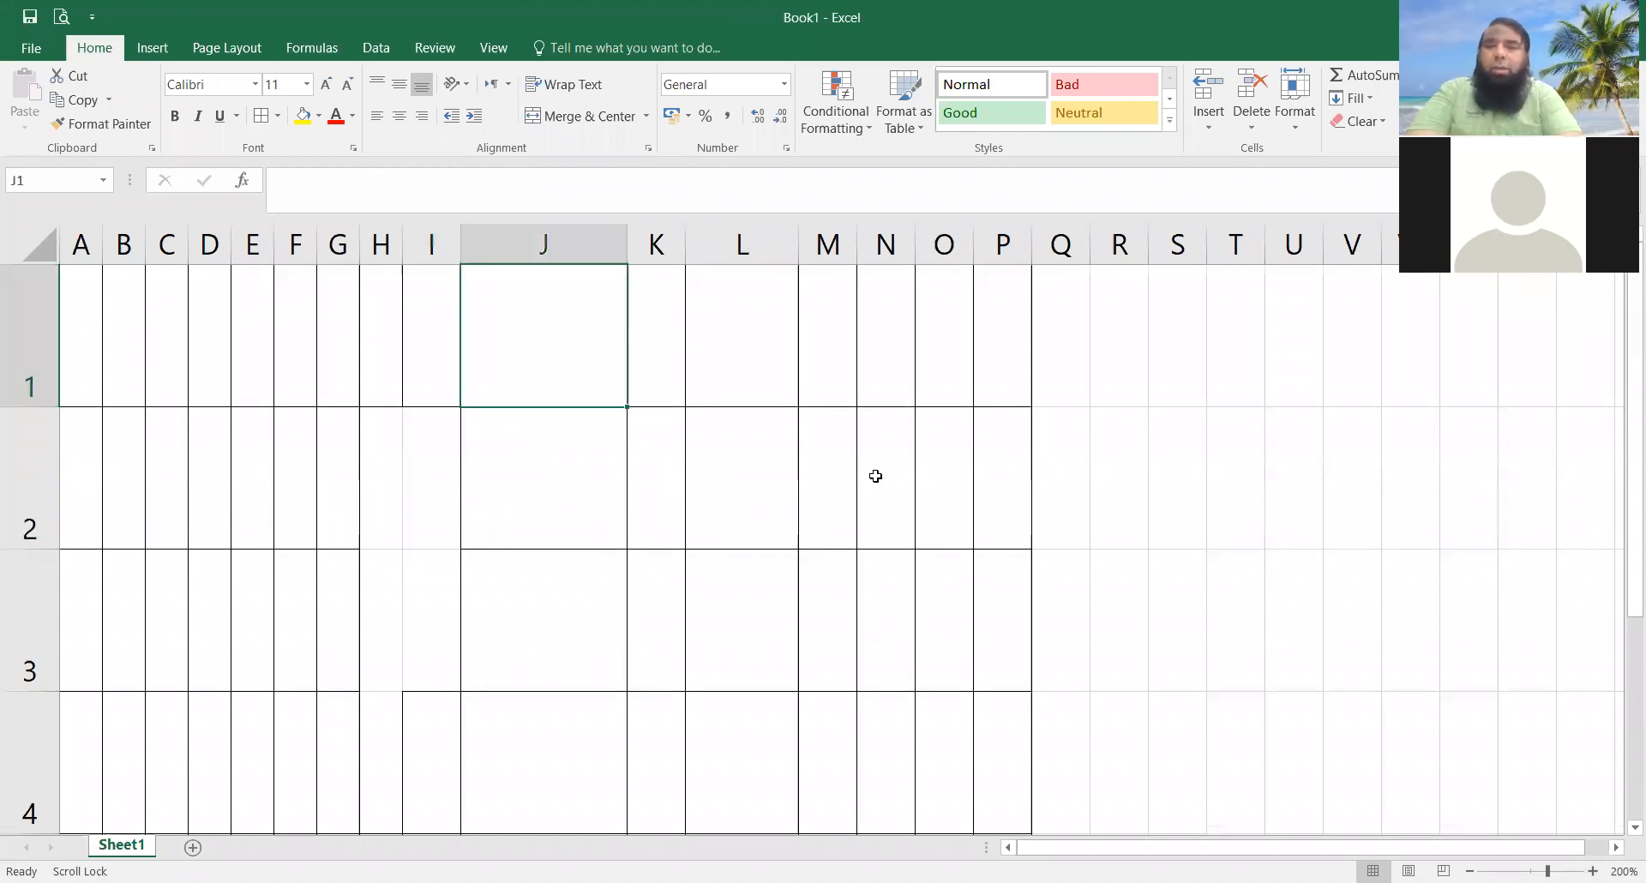
pyautogui.write('PAKISTAN')
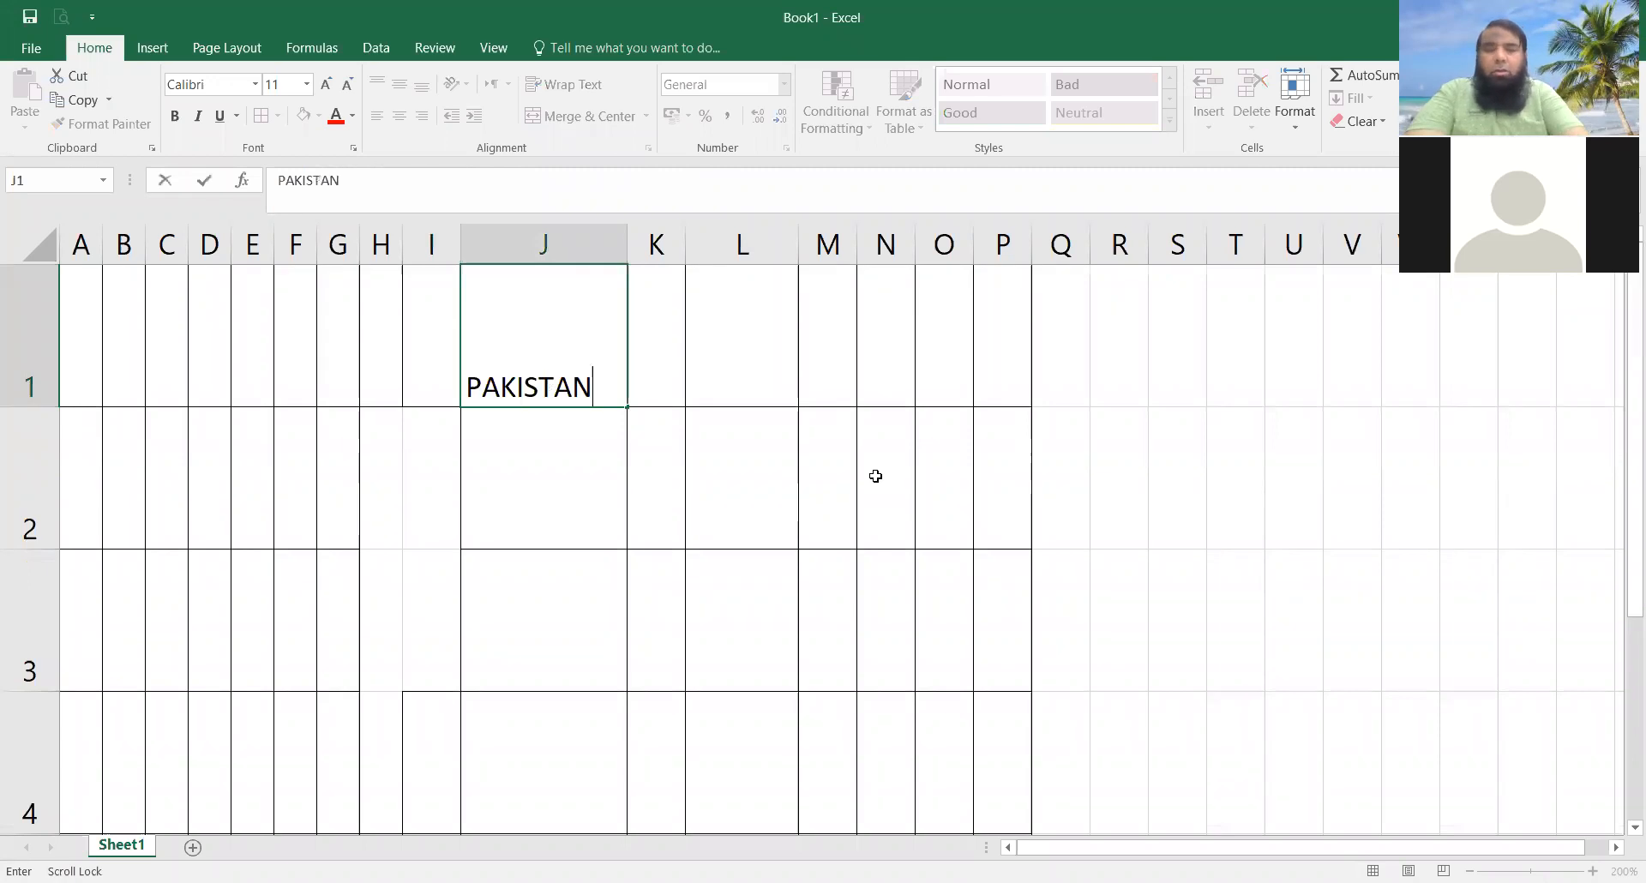
pyautogui.press('Return')
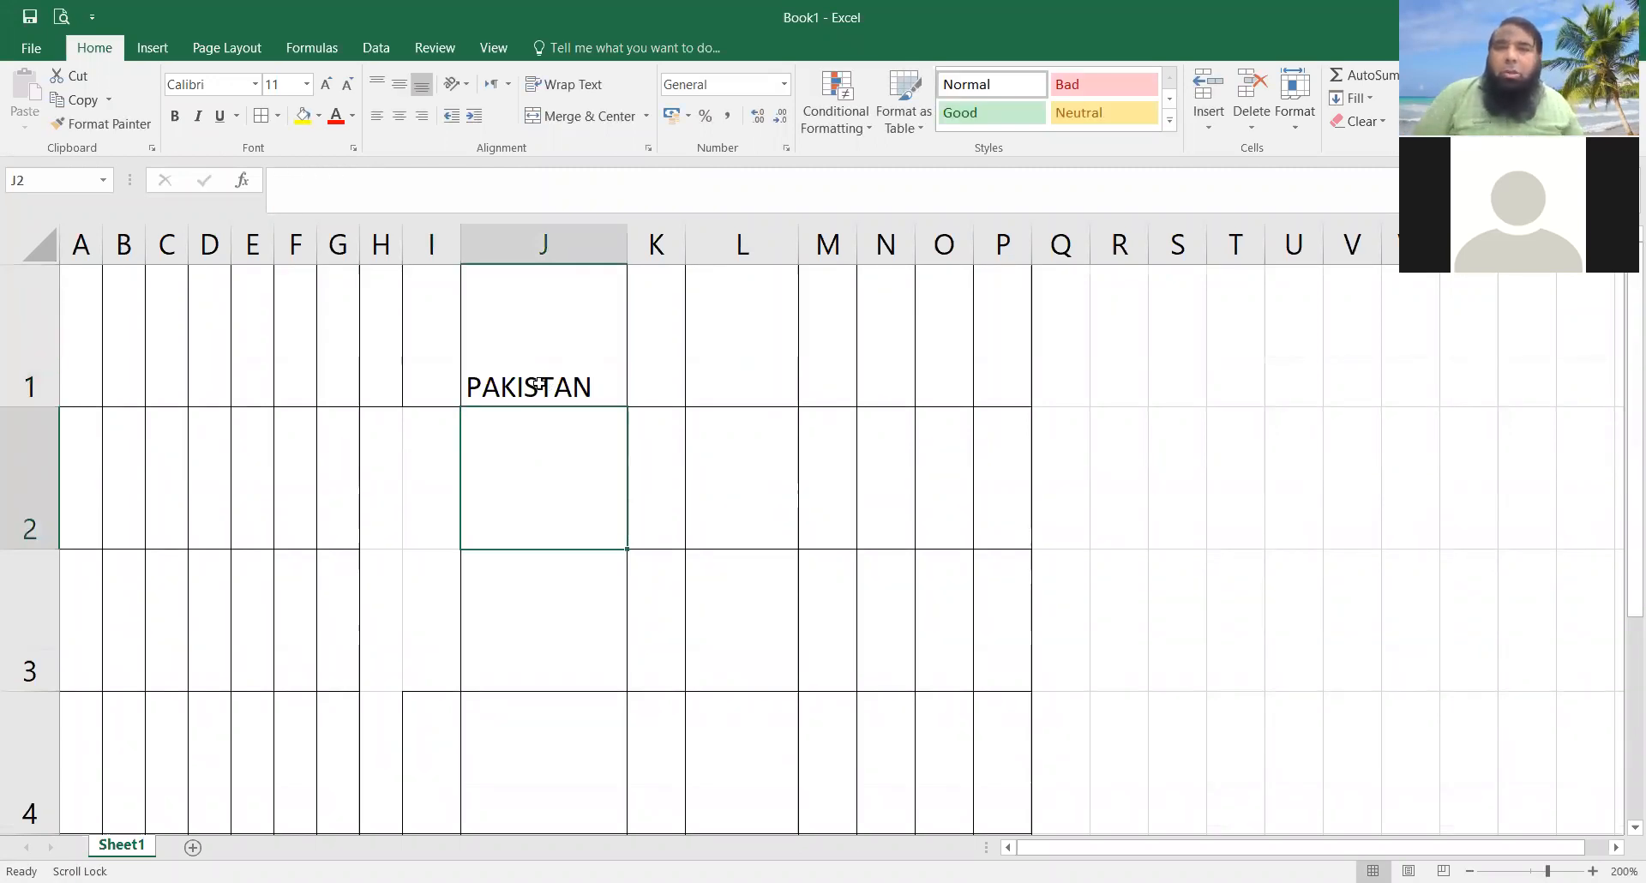
# Step: AutoFit the height of row 1 to the text in cell J1
pyautogui.press('Up')
pyautogui.click(1303, 125)
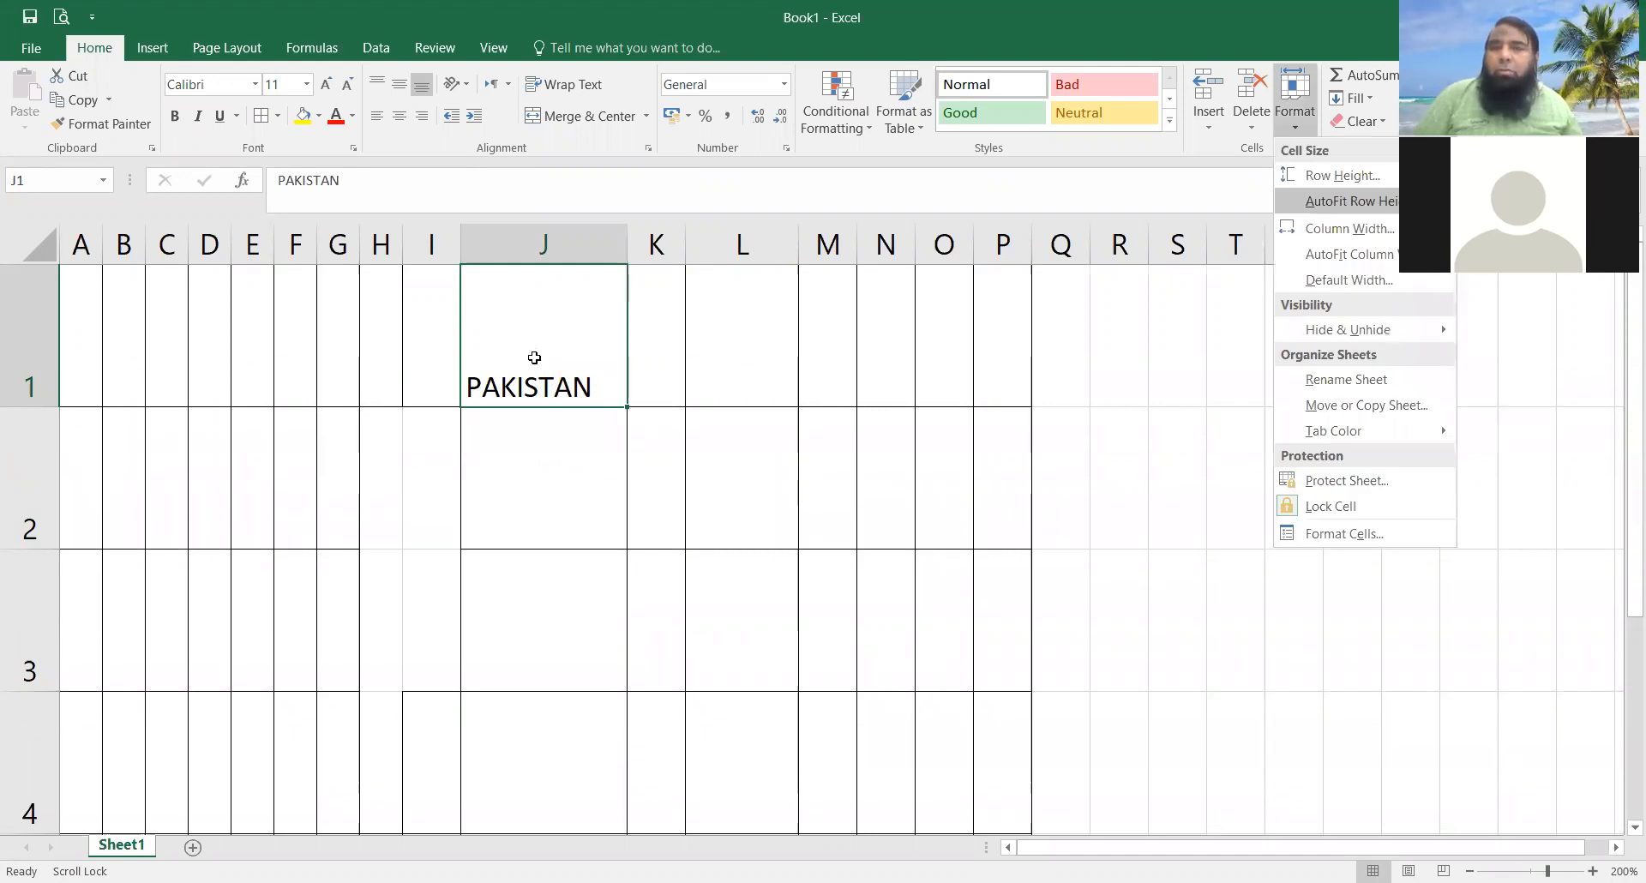
pyautogui.press('Return')
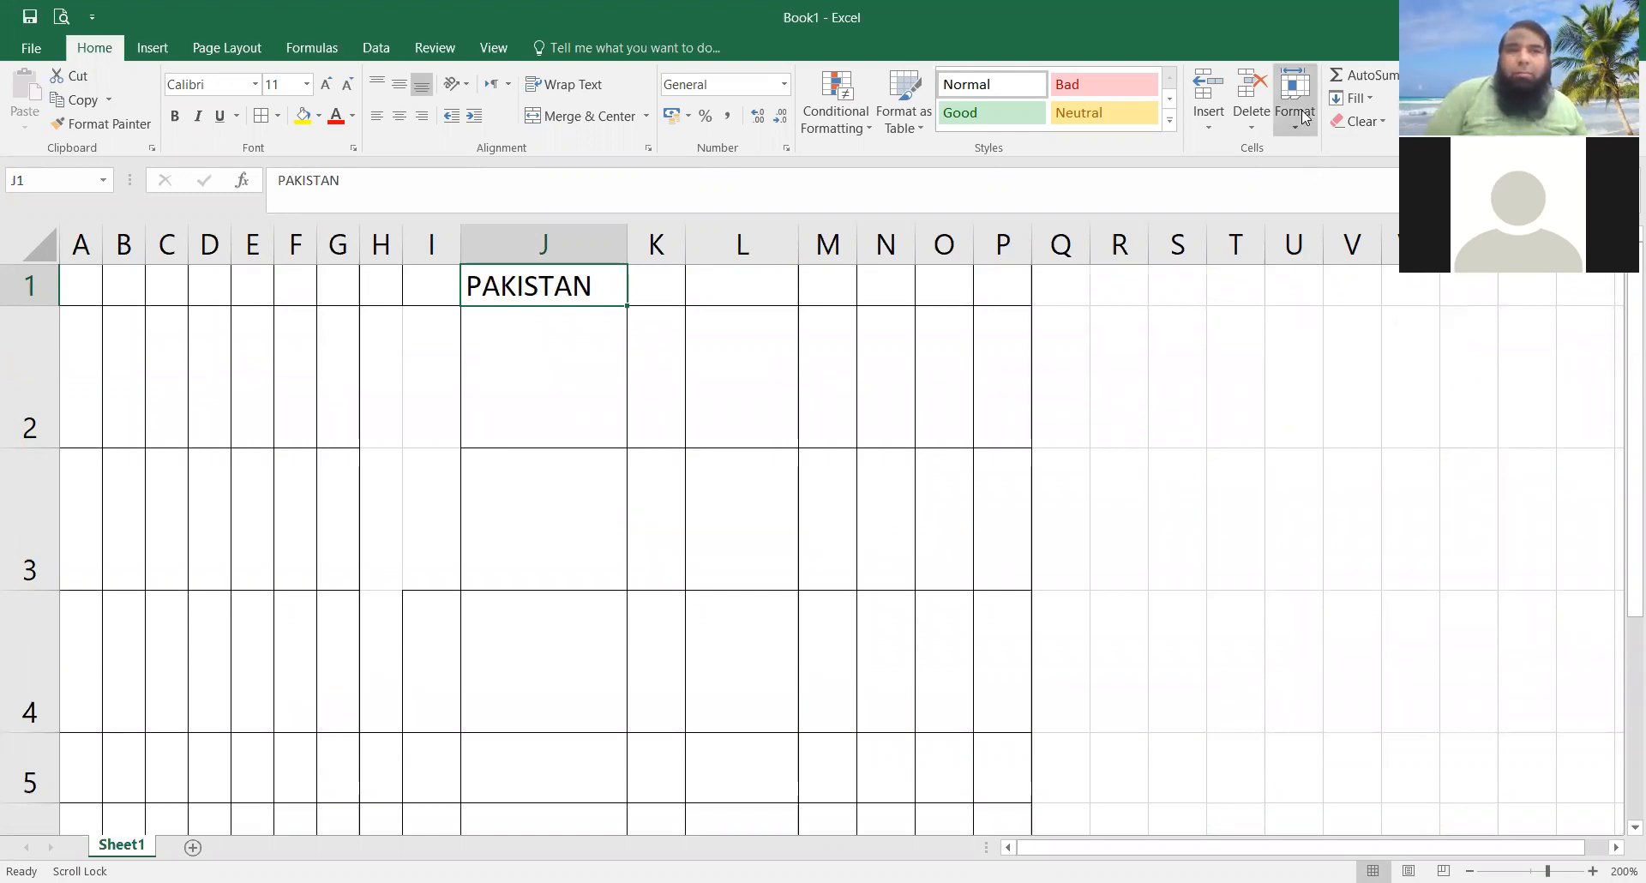
pyautogui.hotkey('alt', 'h')
pyautogui.press('o')
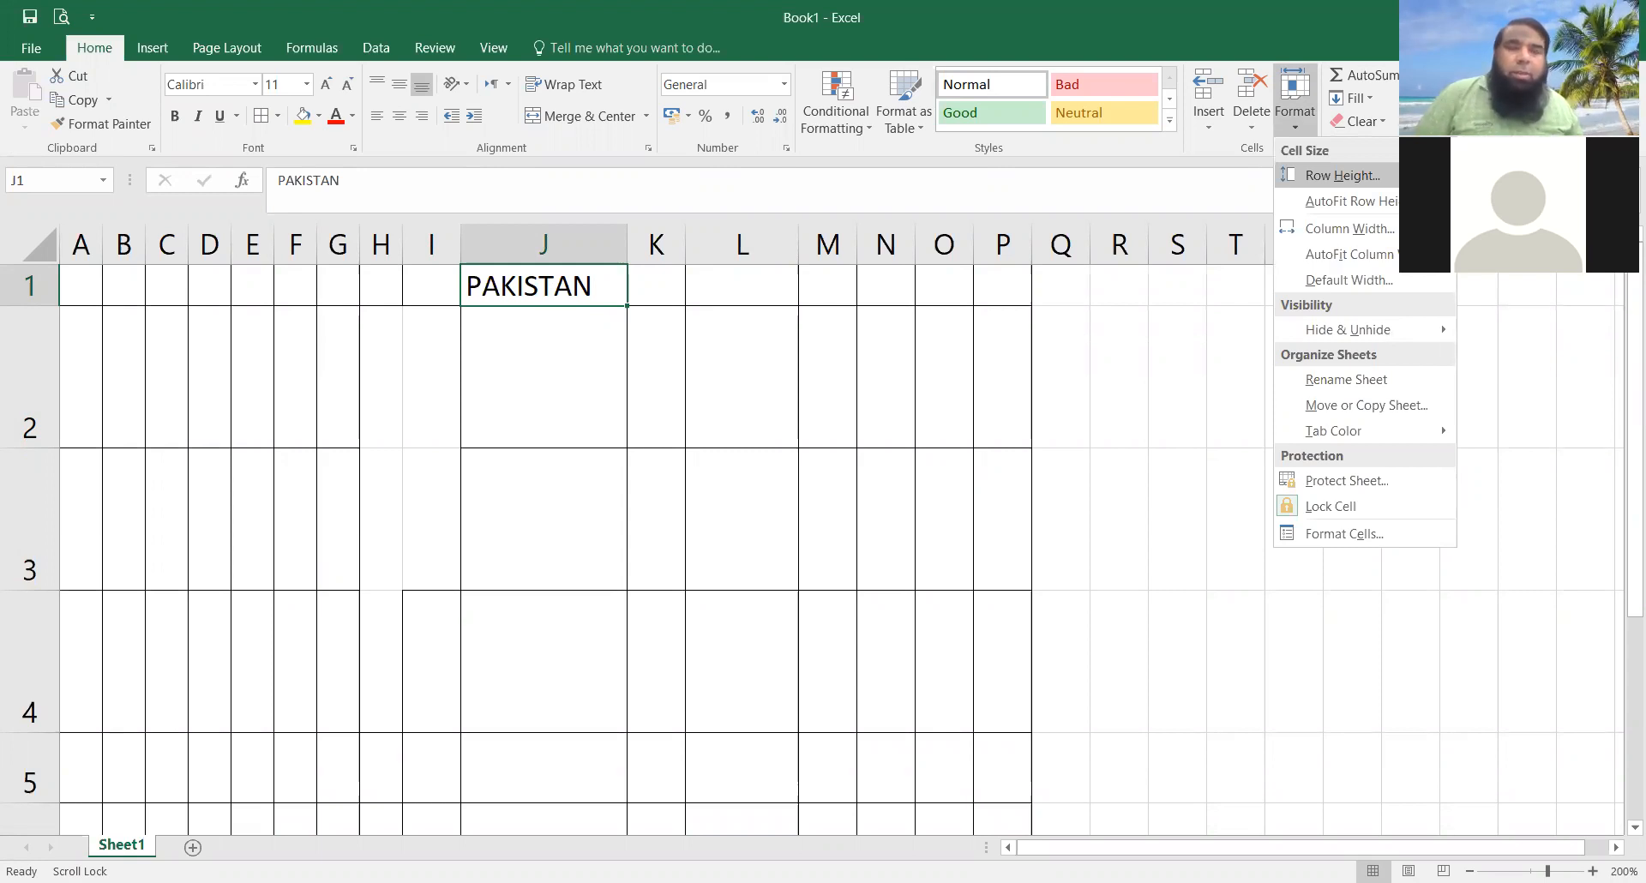
pyautogui.press('Down')
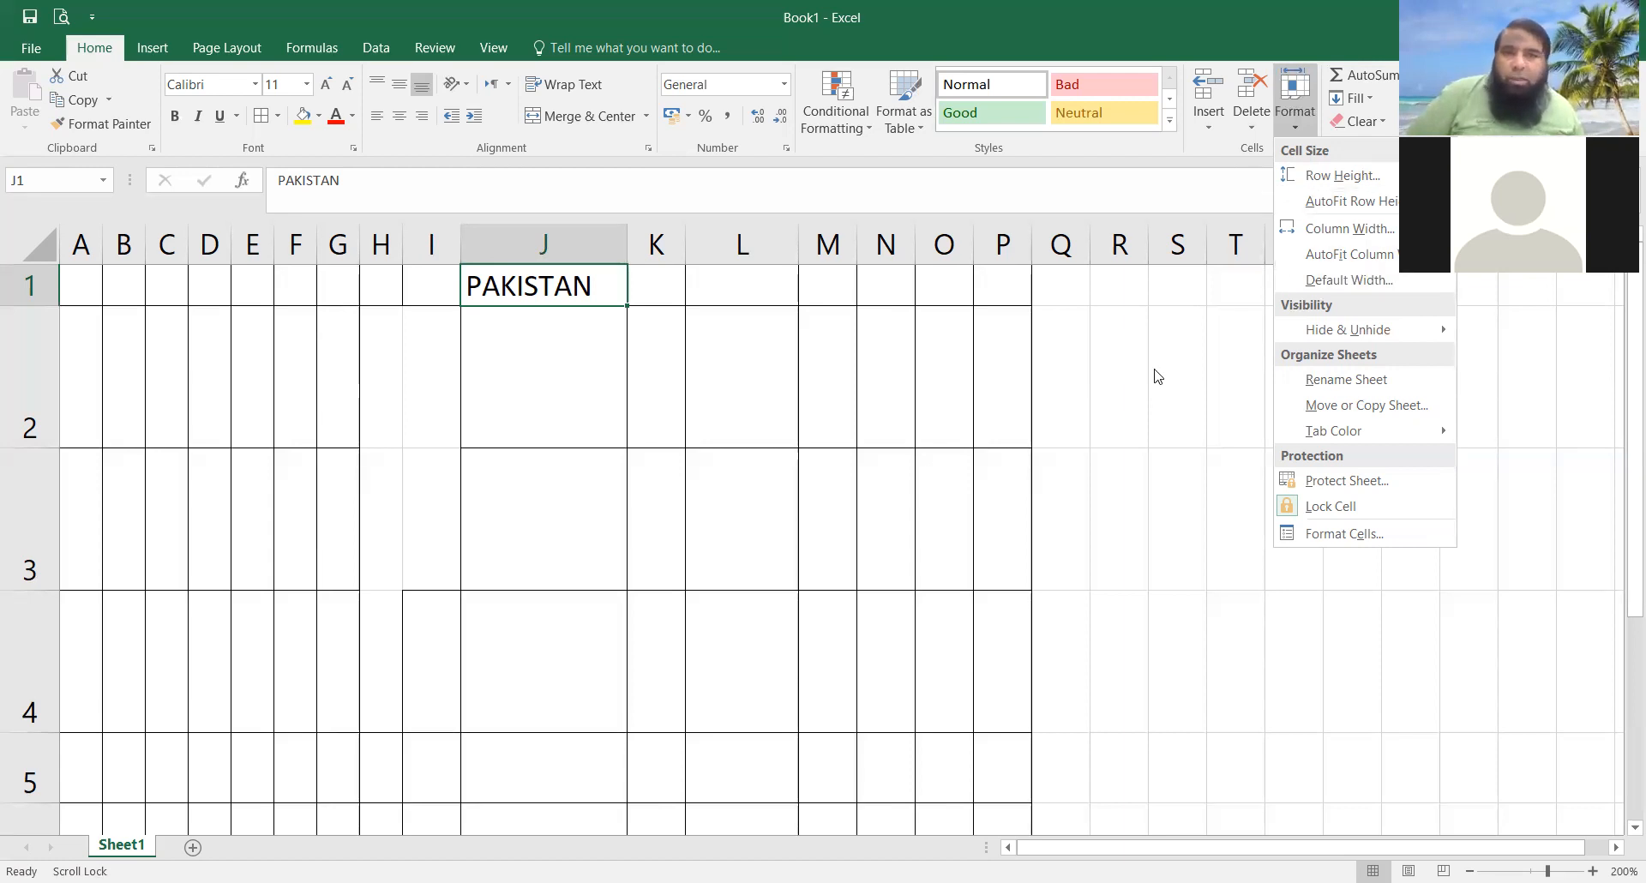
pyautogui.click(205, 394)
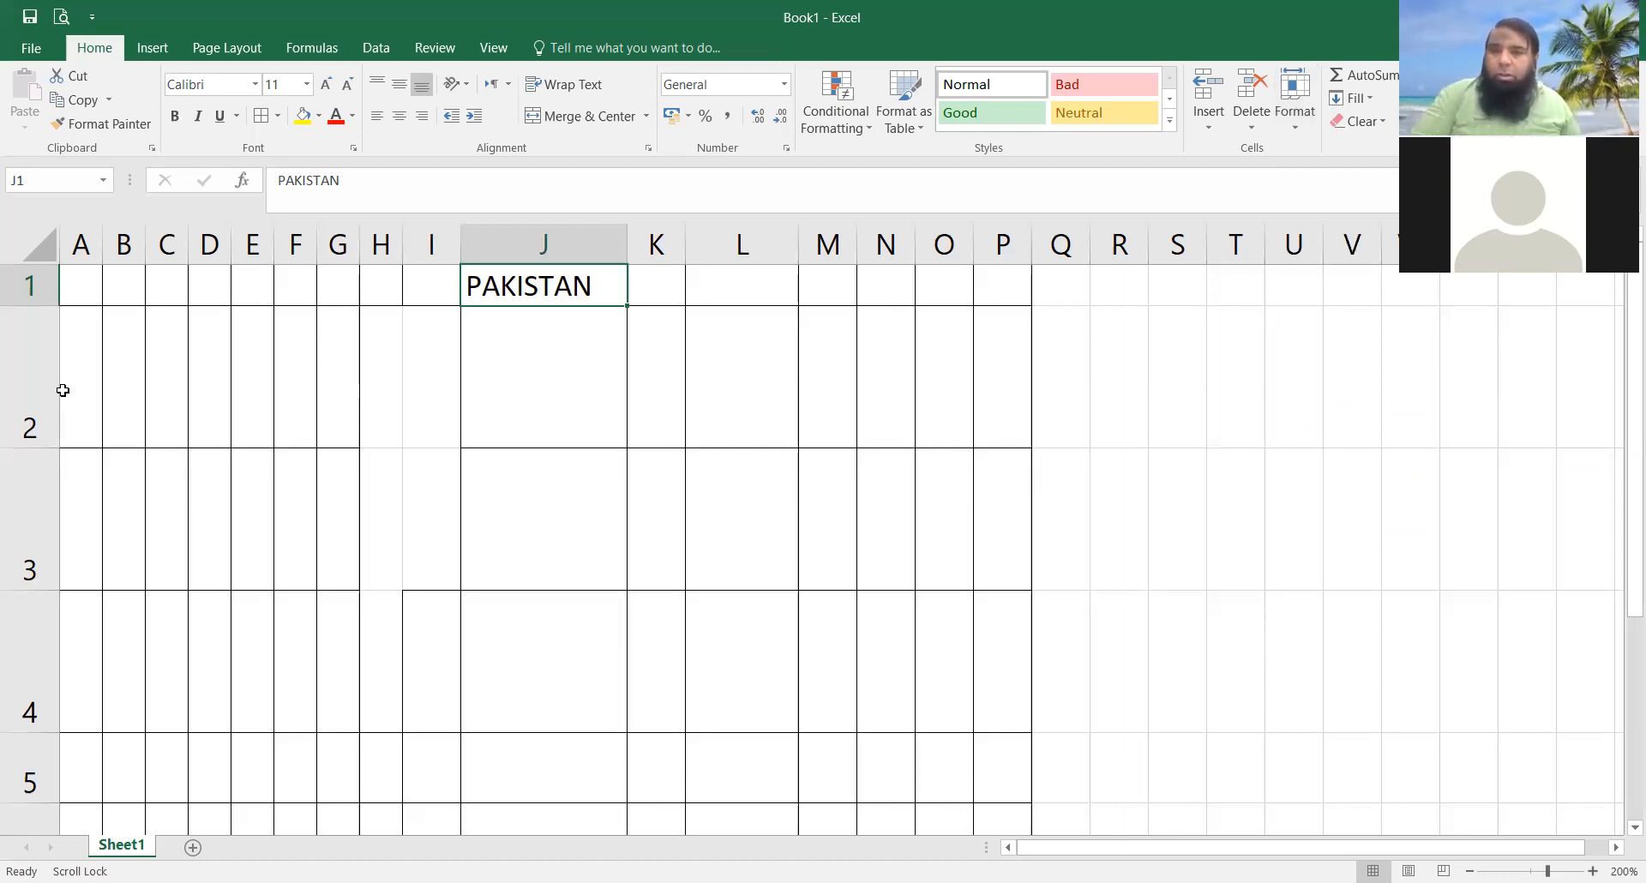
# Step: Clear all contents and formatting from the entire worksheet
pyautogui.hotkey('ctrl', 'a')
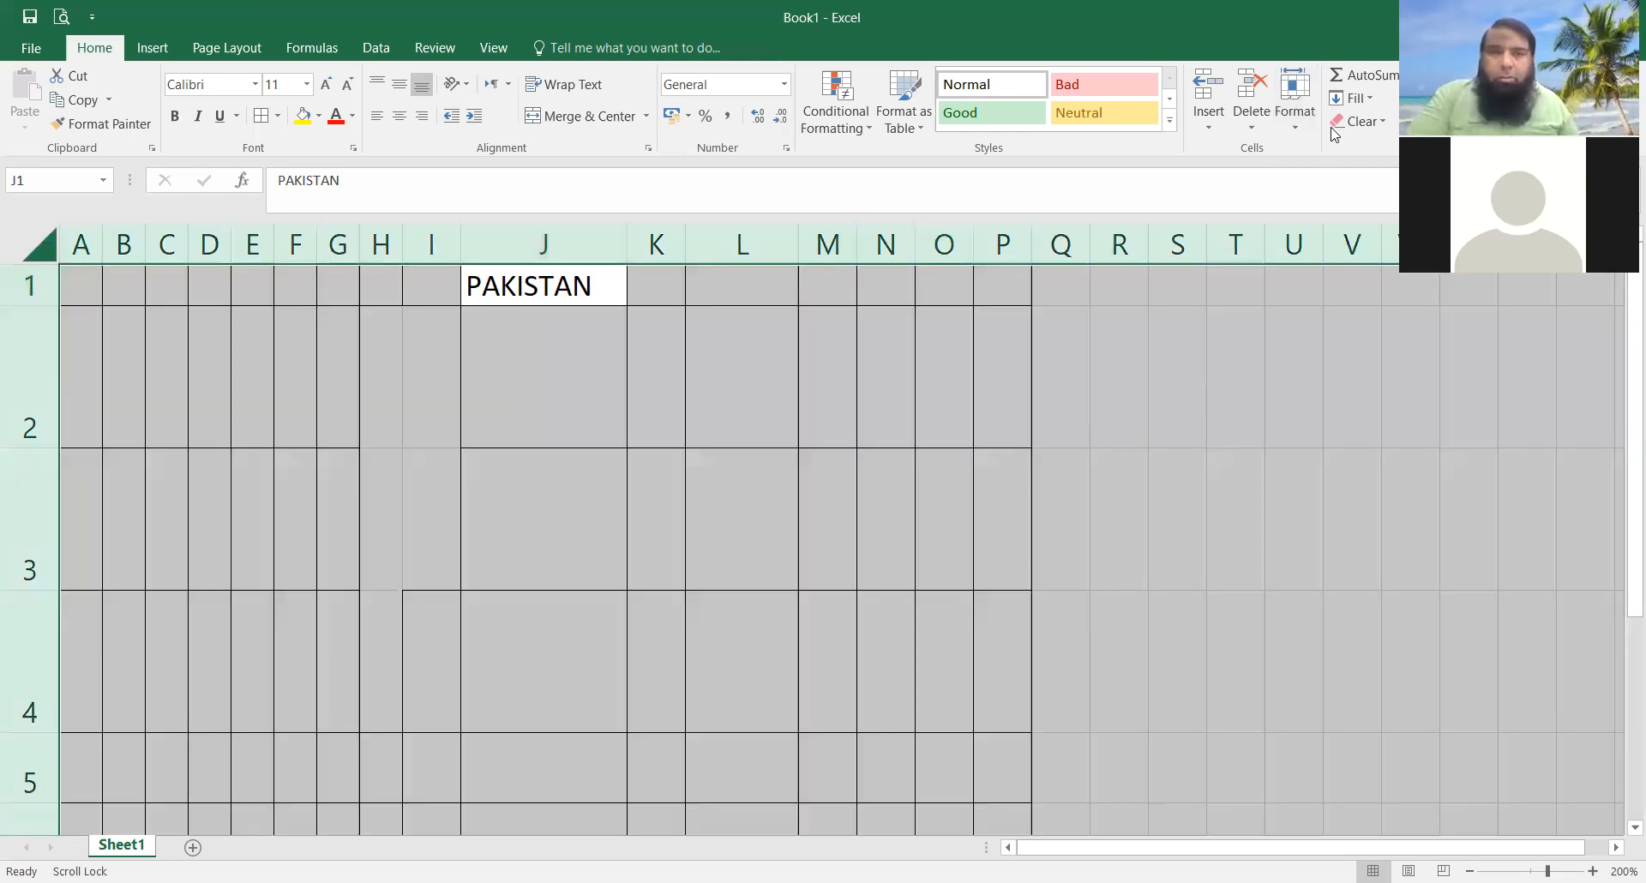
pyautogui.click(1360, 122)
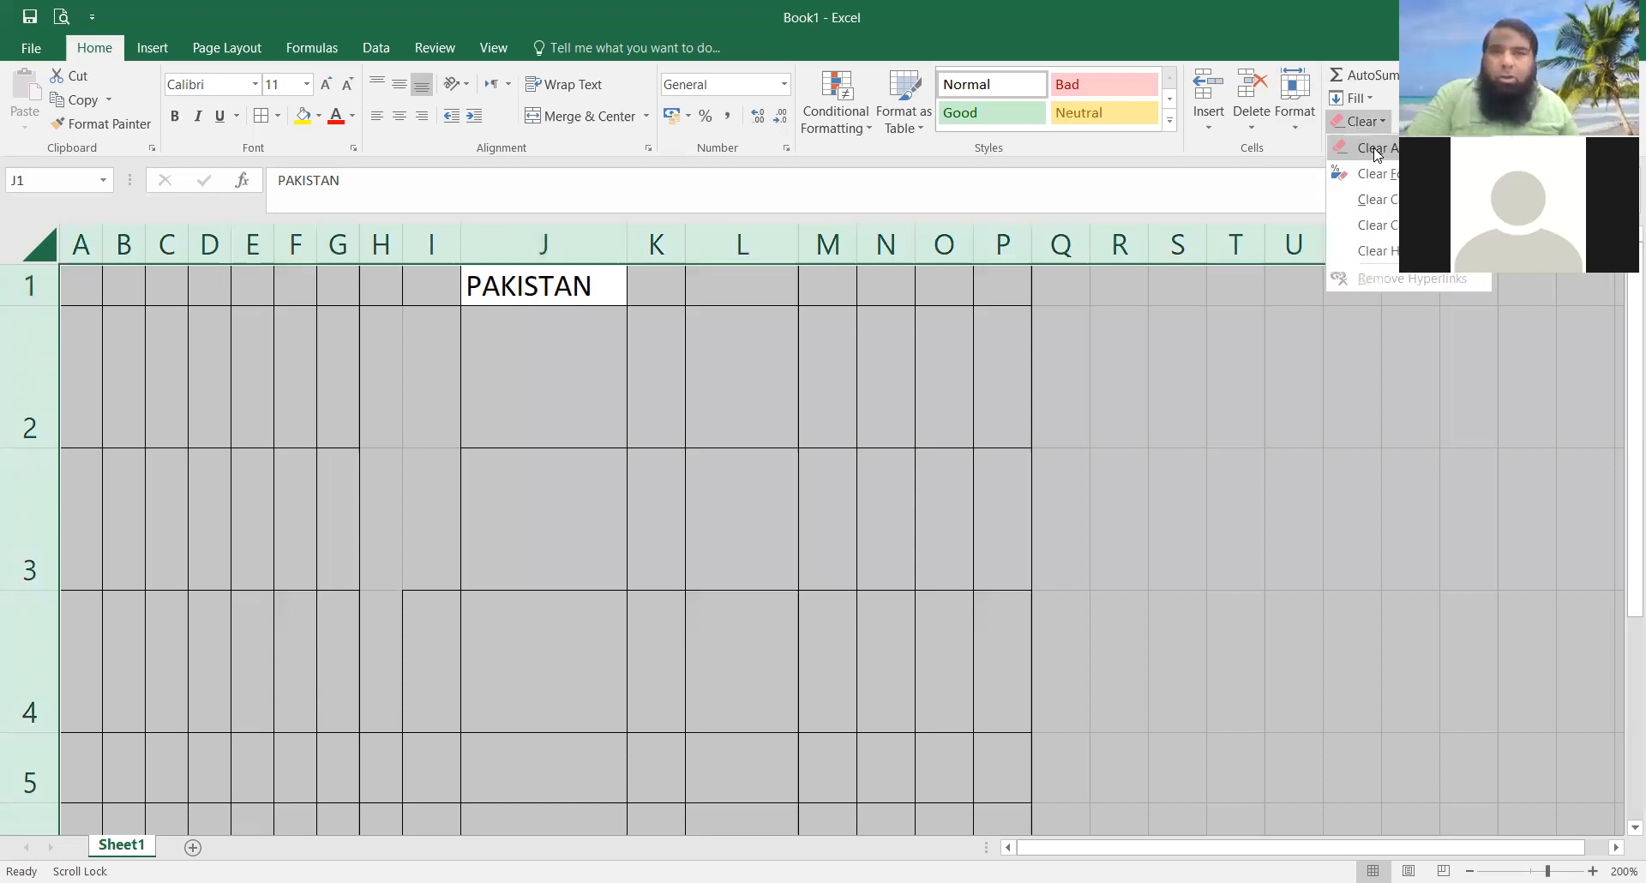
pyautogui.click(1374, 151)
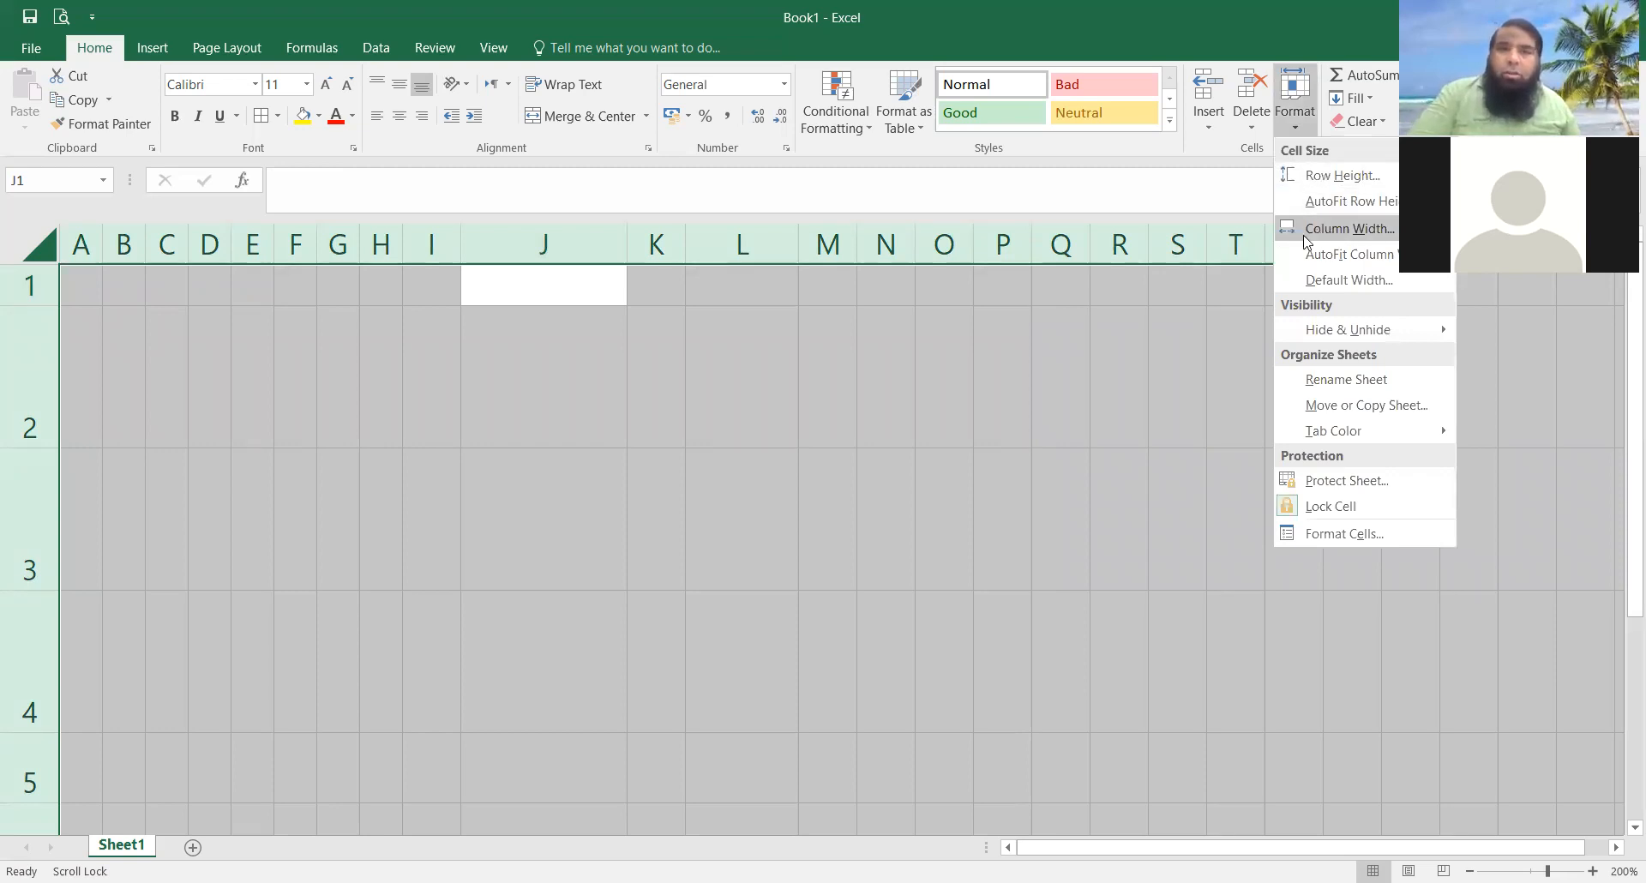
# Step: Set the width of all worksheet columns to 8
pyautogui.click(1318, 232)
pyautogui.write('8')
pyautogui.press('Return')
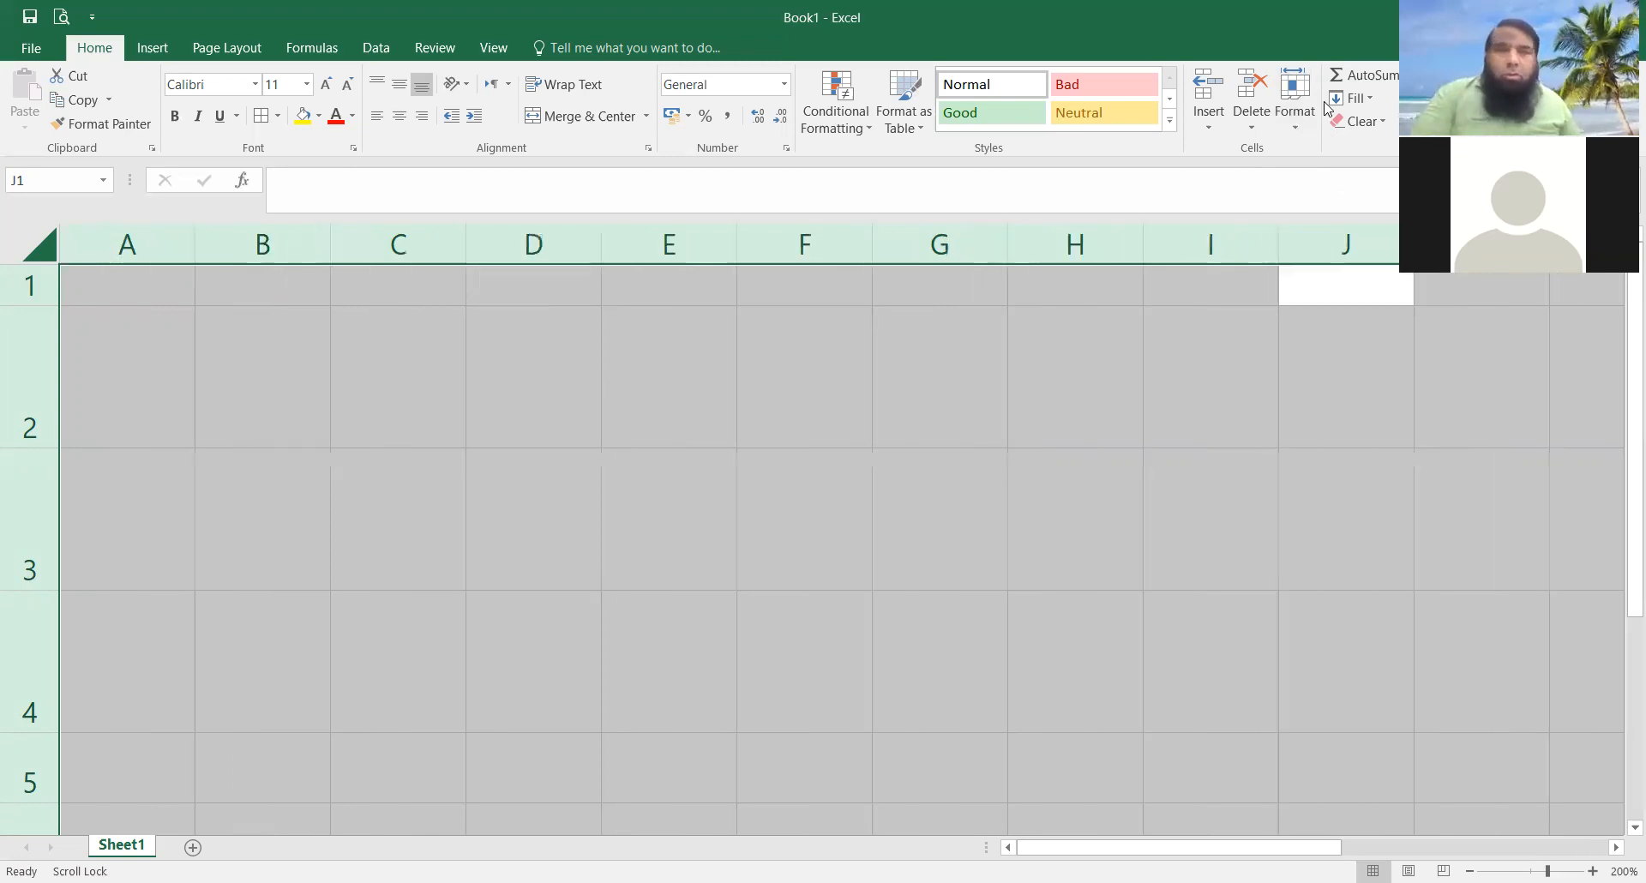
# Step: Set the height of all worksheet rows to 13
pyautogui.click(1286, 124)
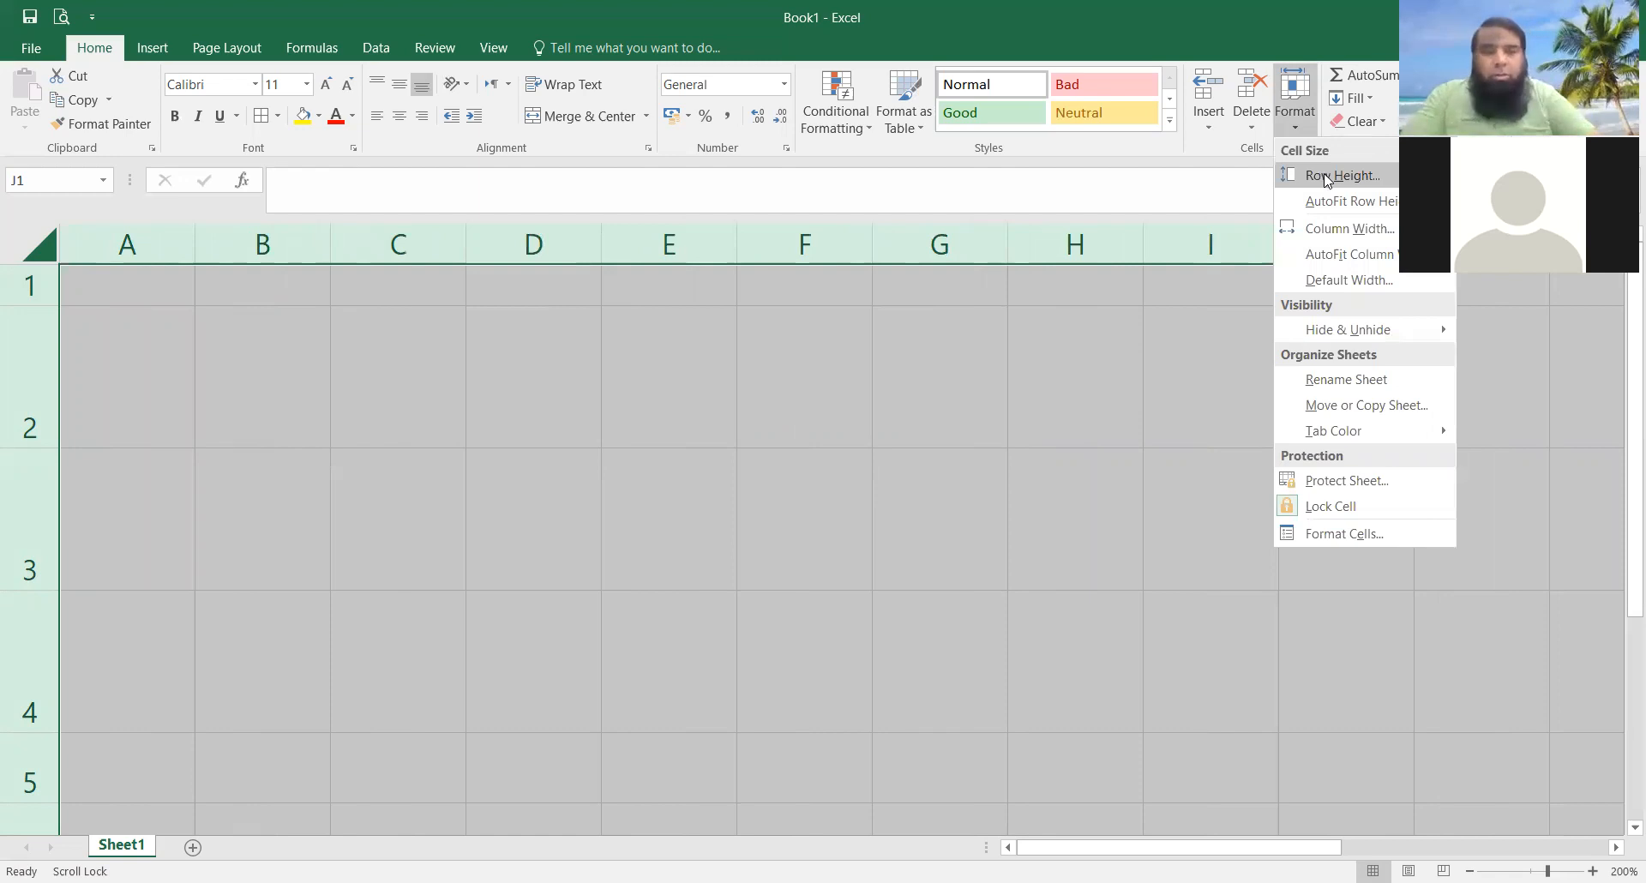
pyautogui.click(1326, 176)
pyautogui.write('13')
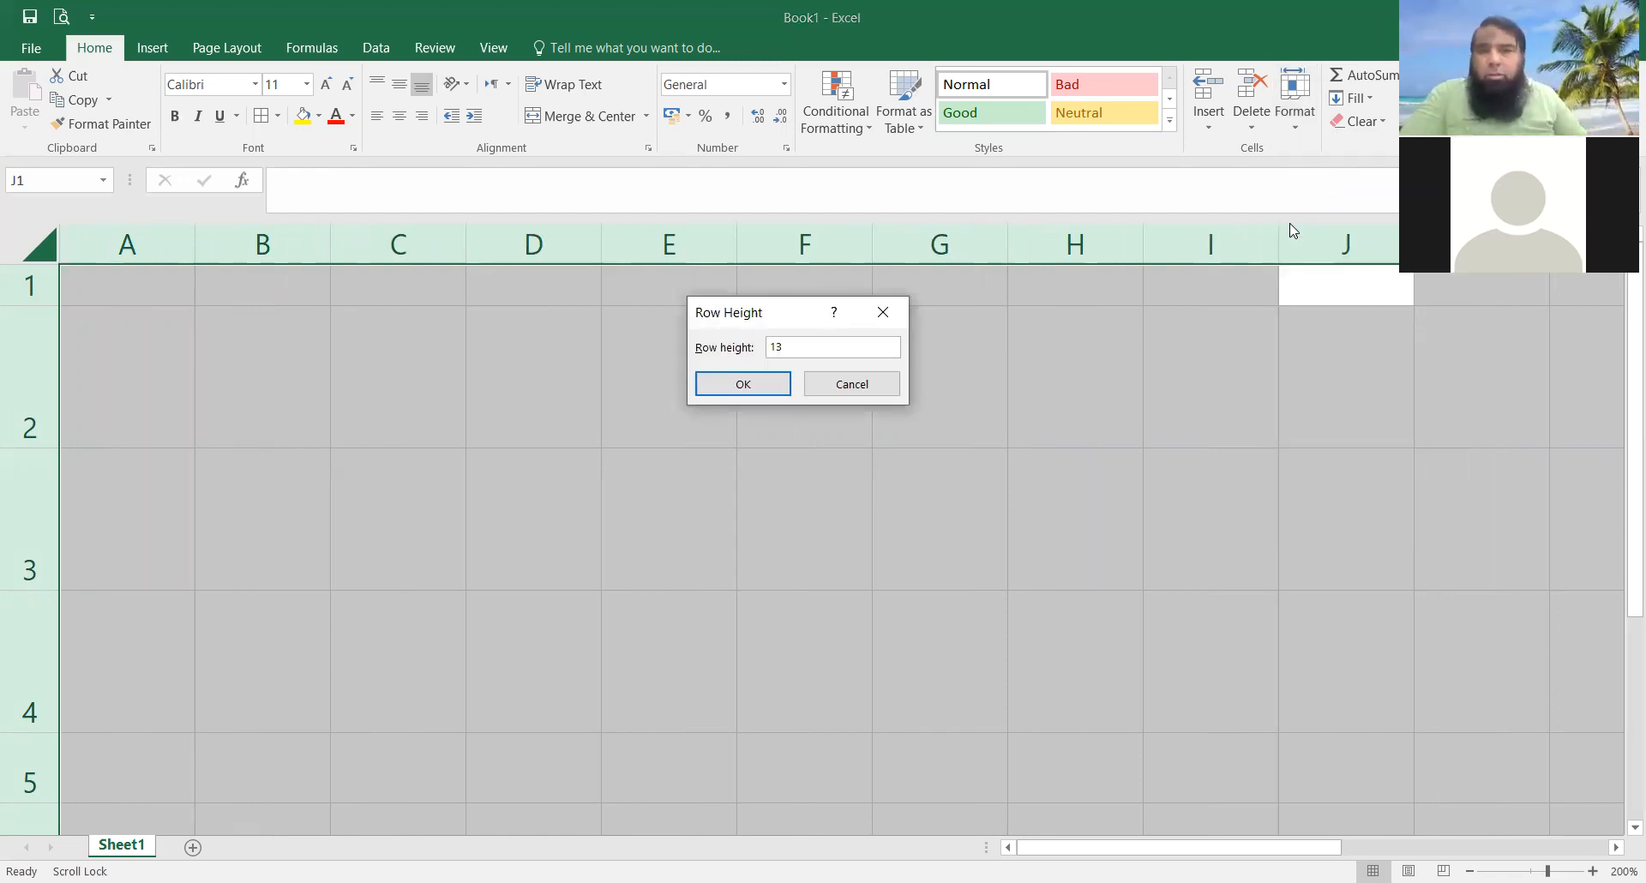
pyautogui.press('Return')
pyautogui.click(592, 403)
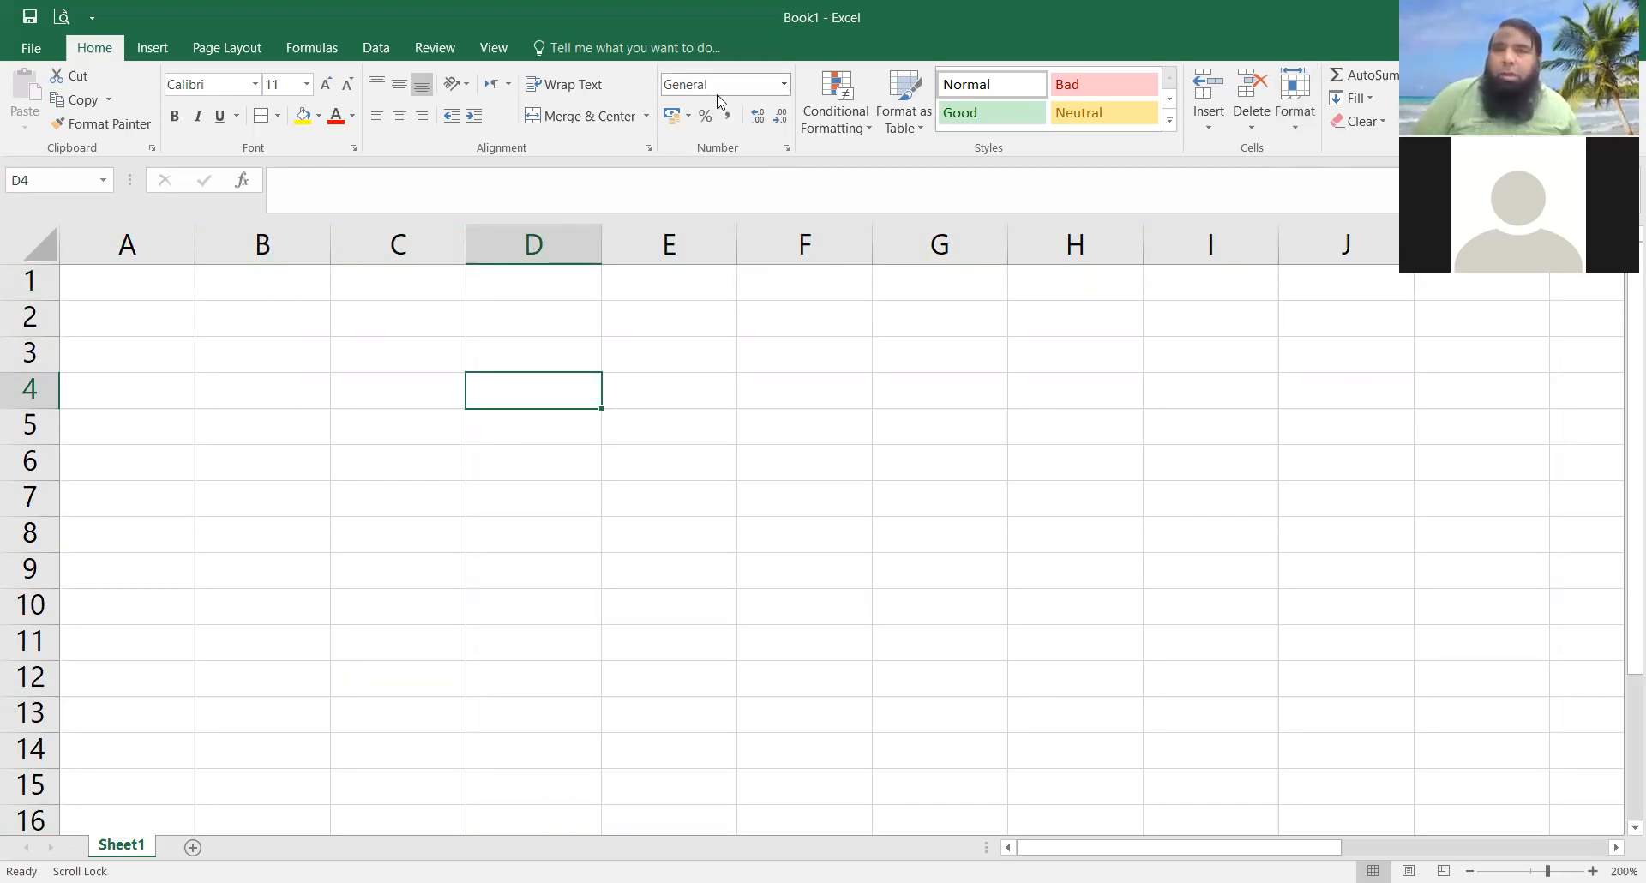
pyautogui.click(785, 85)
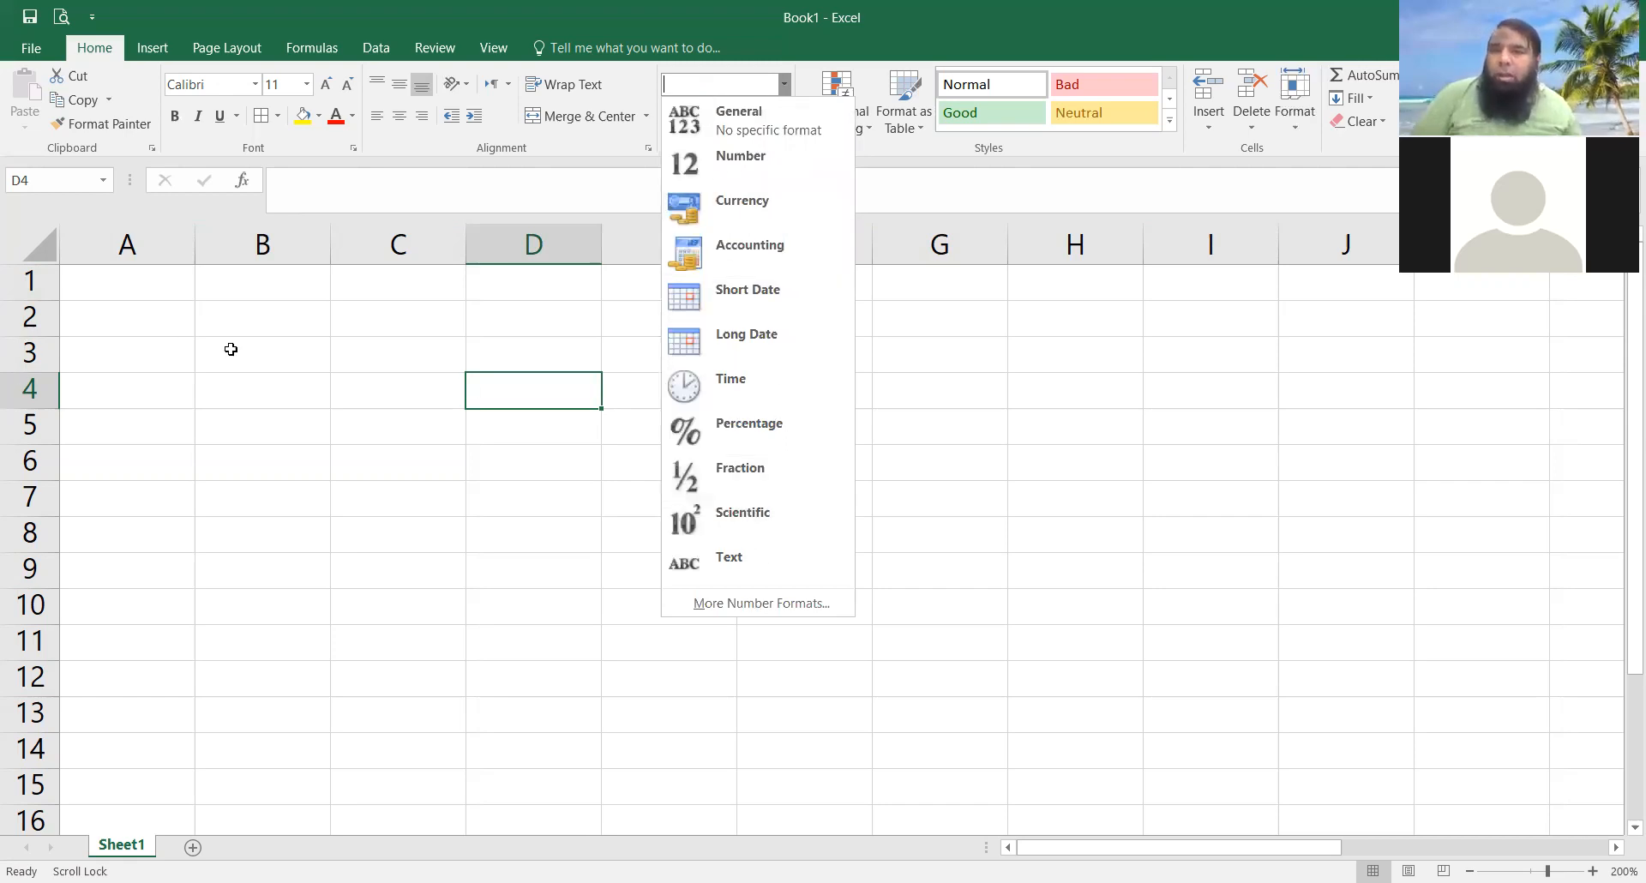
pyautogui.click(230, 349)
pyautogui.click(271, 287)
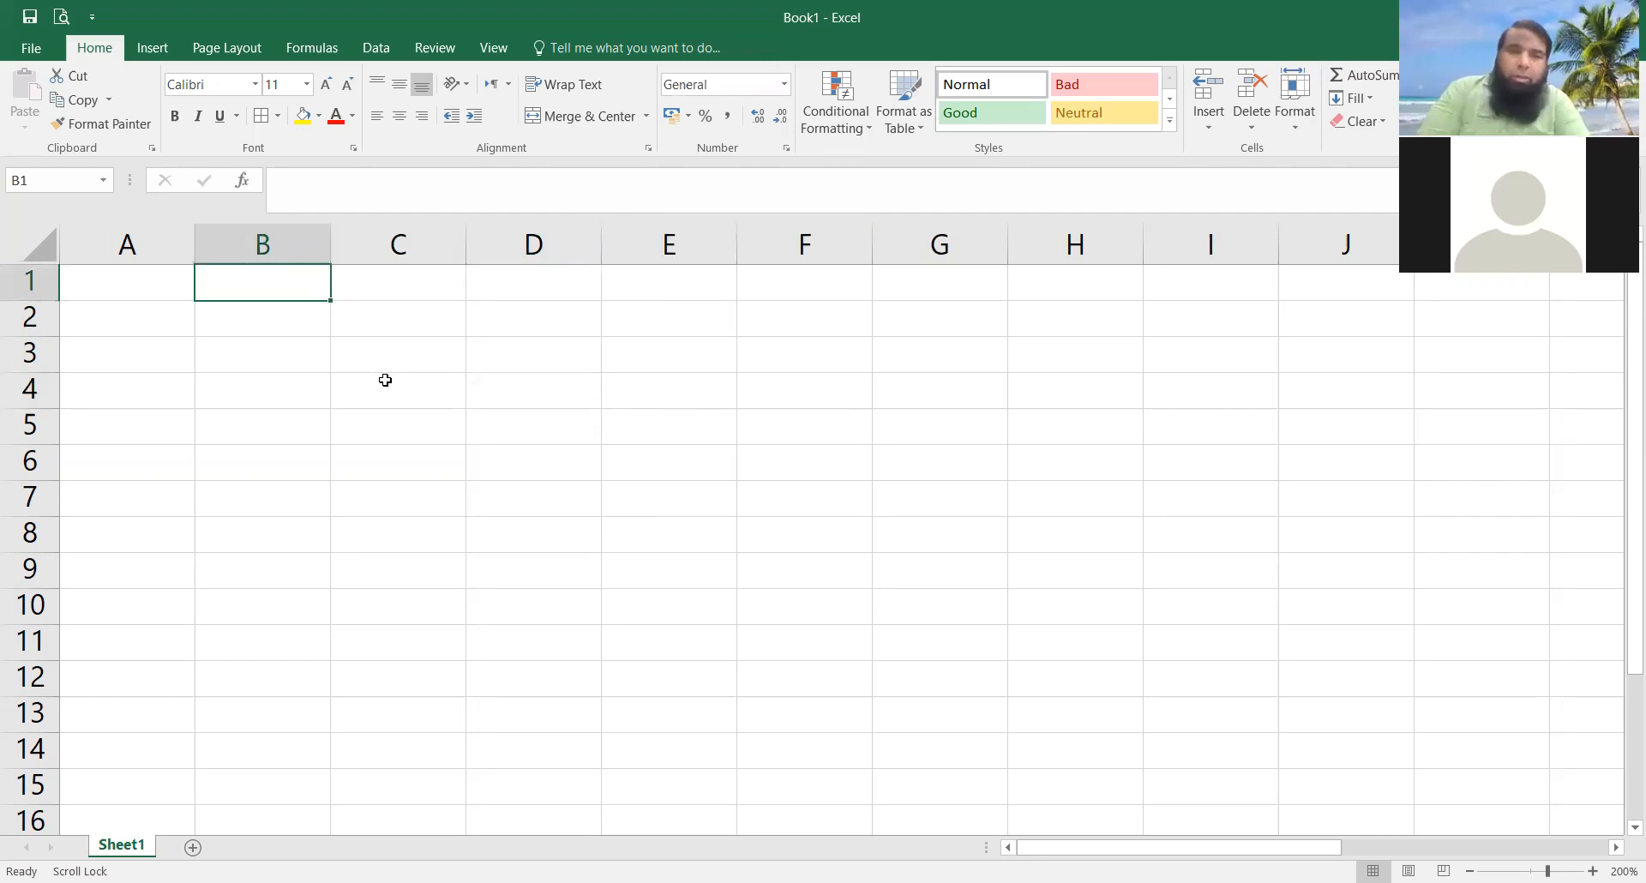
# Step: Enter the date 27/05/2021 in cell B1 and apply the Long Date format to it
pyautogui.write('27/05/2021')
pyautogui.press('Return')
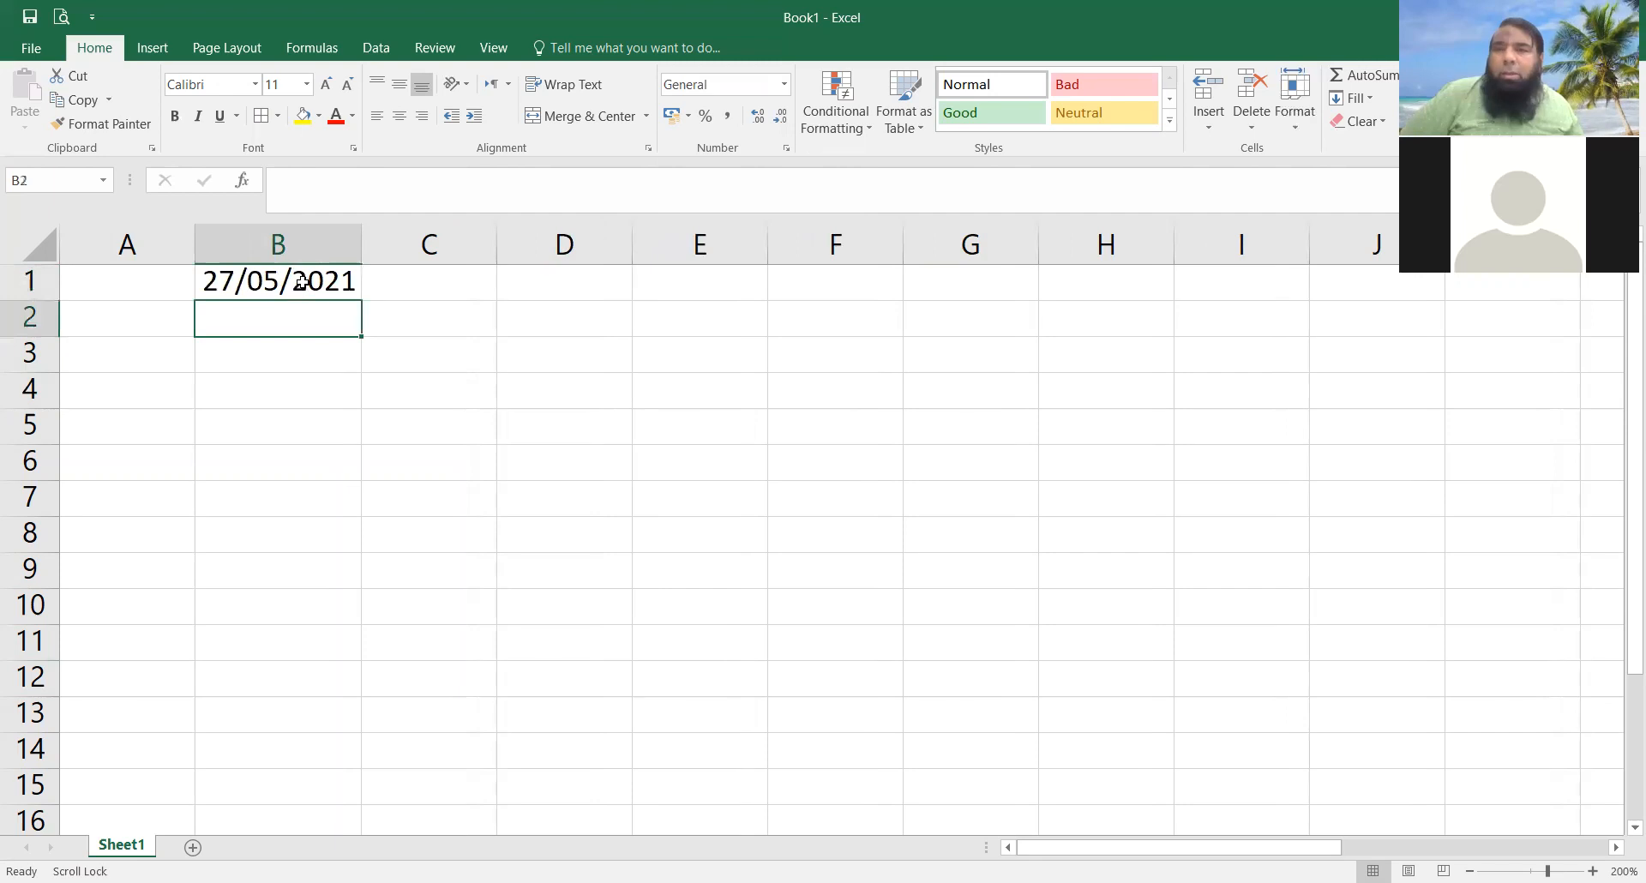
pyautogui.doubleClick(307, 283)
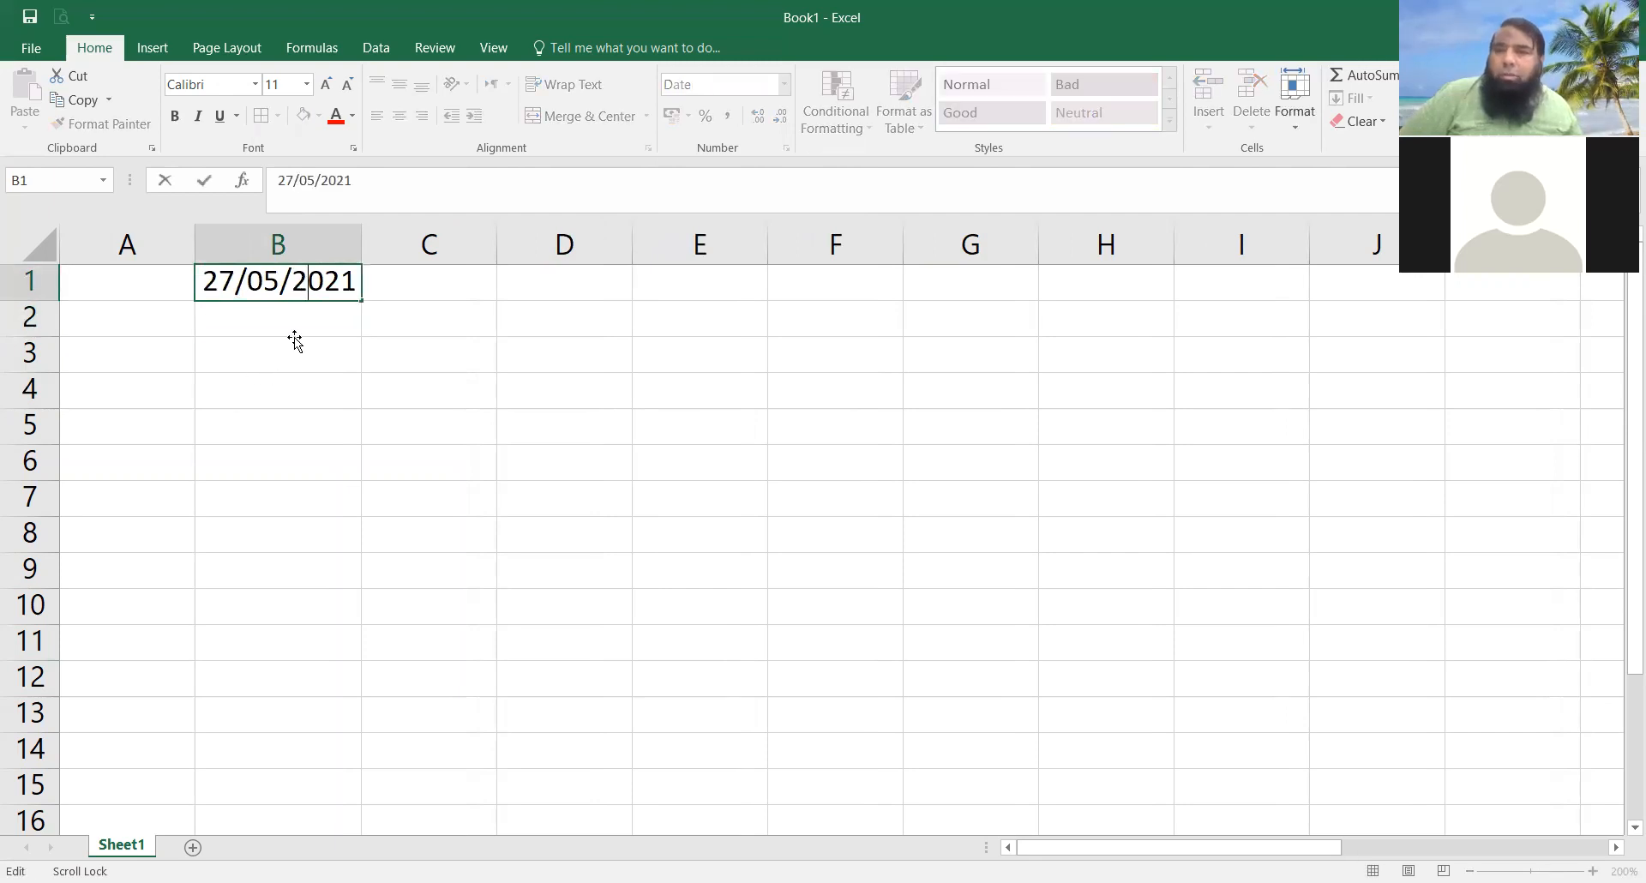
pyautogui.press('Return')
pyautogui.click(334, 294)
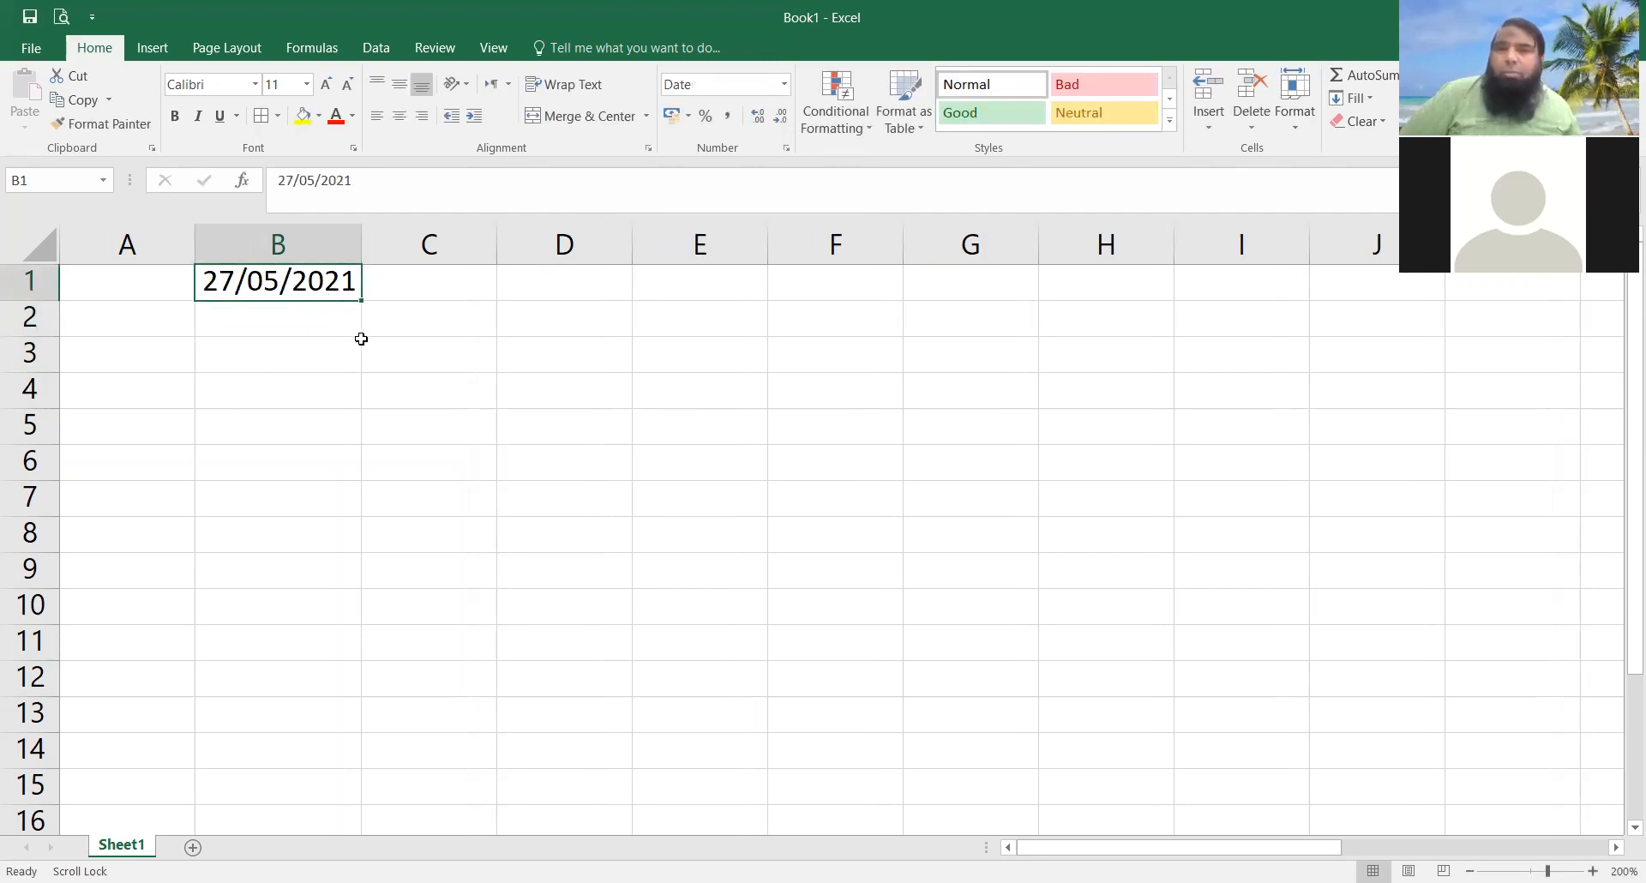
pyautogui.click(784, 83)
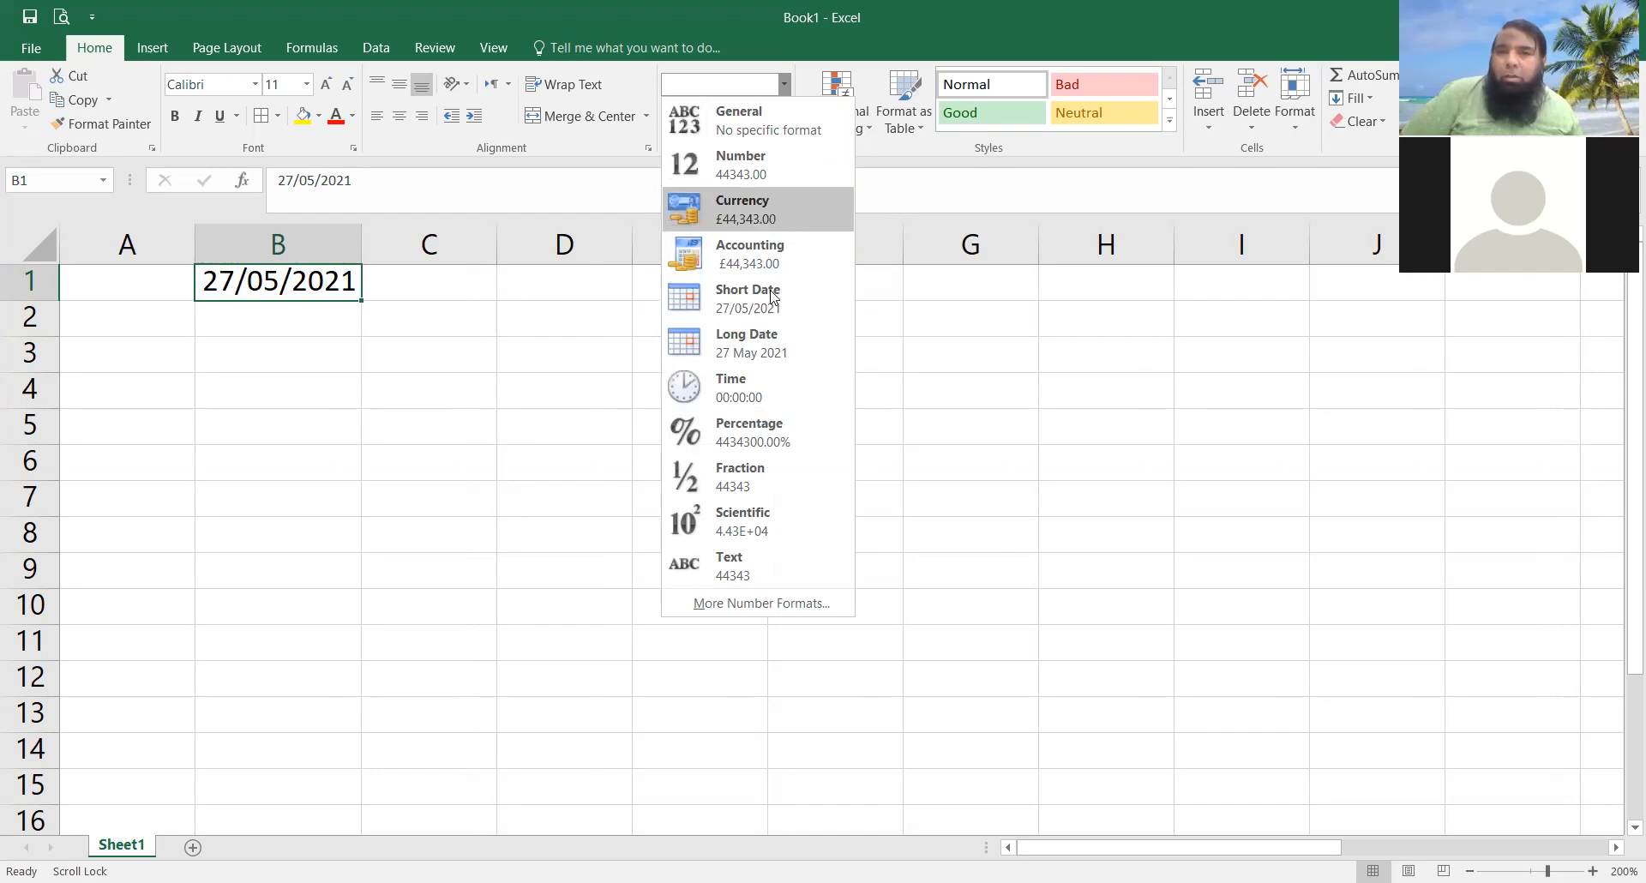
pyautogui.click(780, 339)
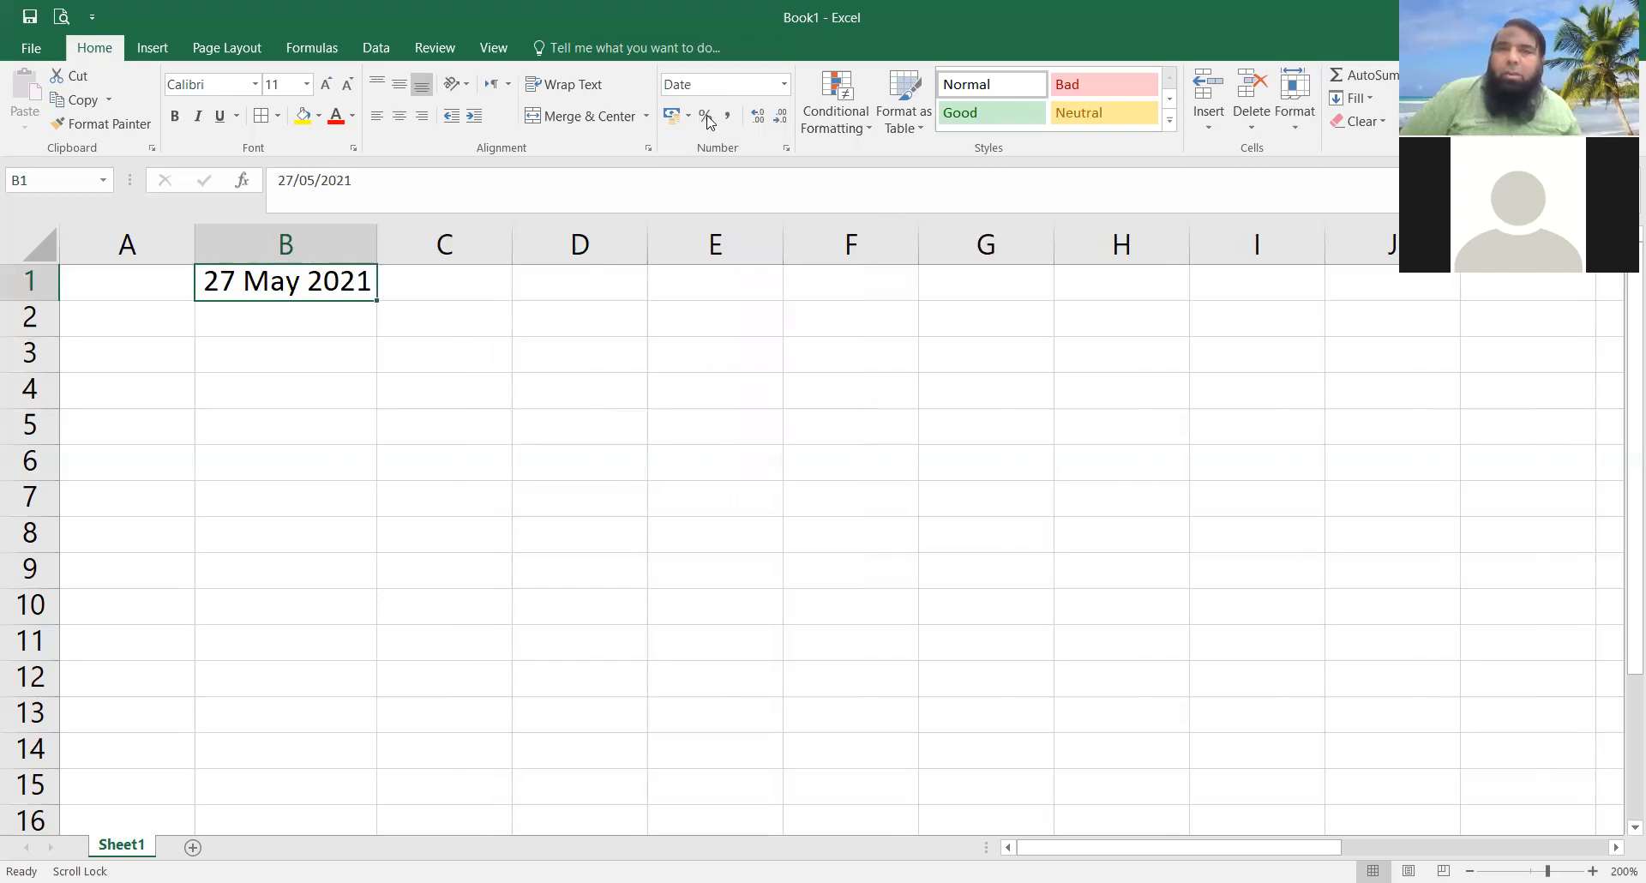
# Step: Switch the date in cell B1 to the Short Date format and back to Long Date
pyautogui.click(783, 84)
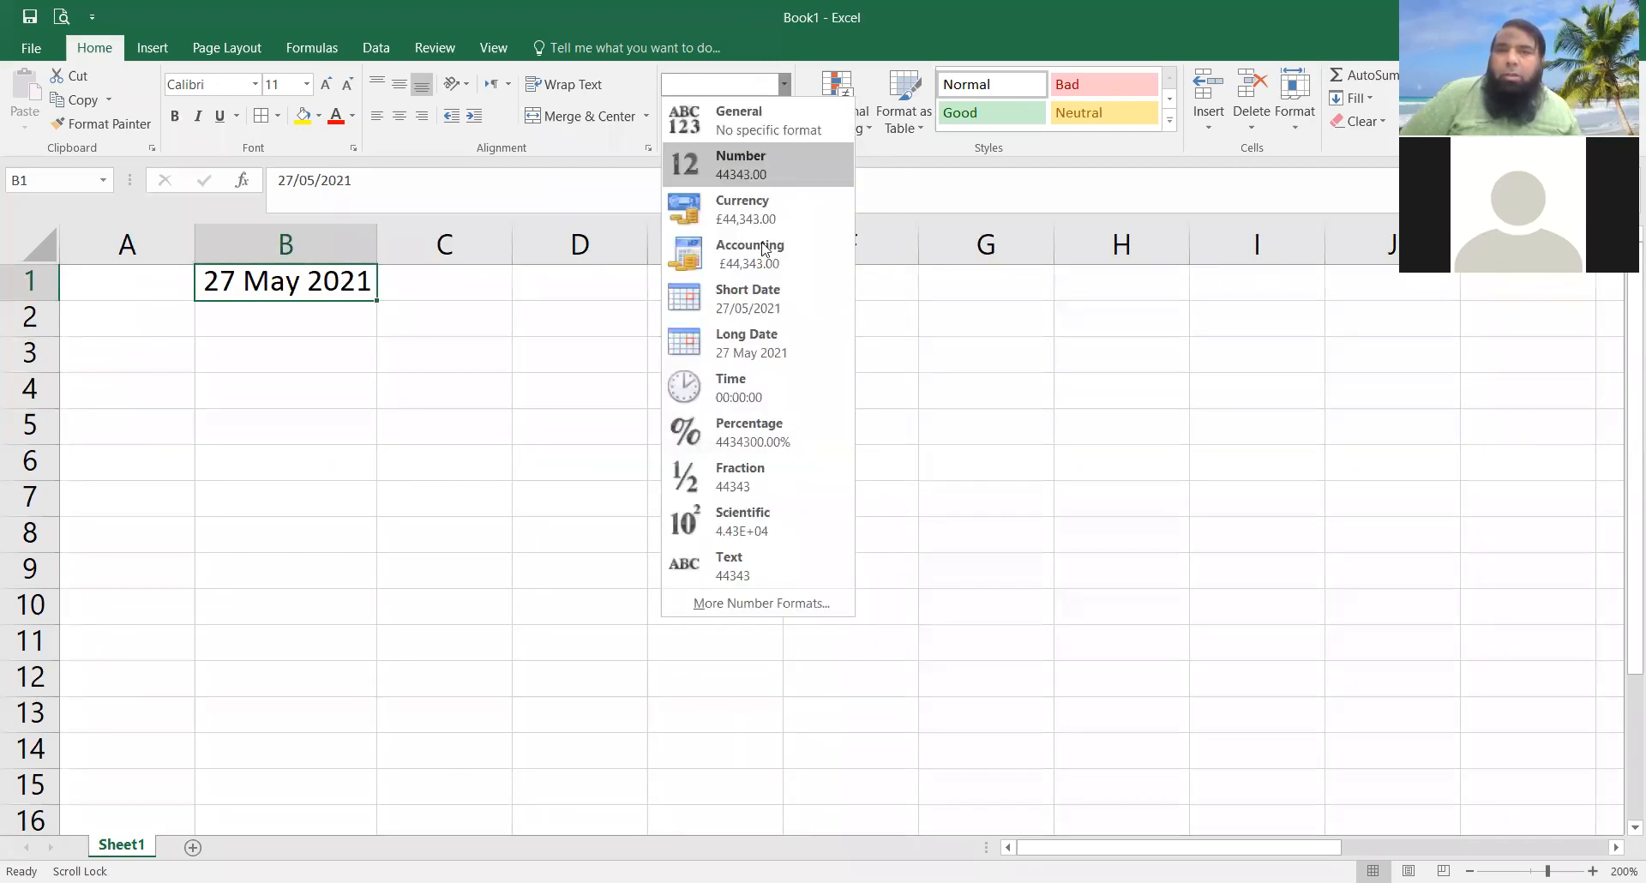
pyautogui.click(751, 295)
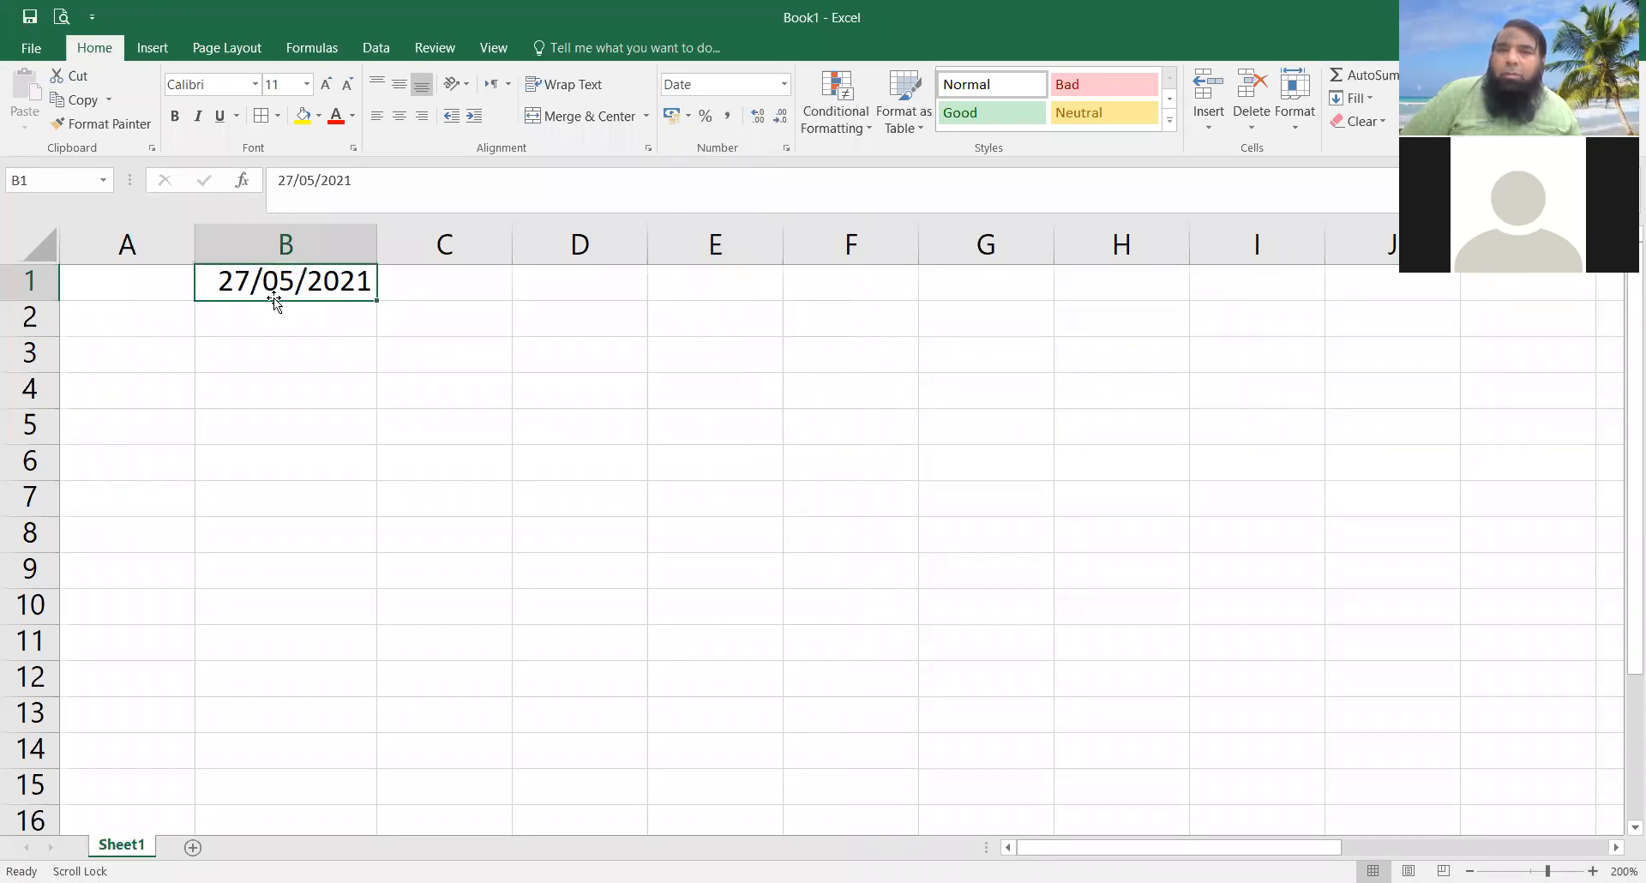
pyautogui.click(784, 84)
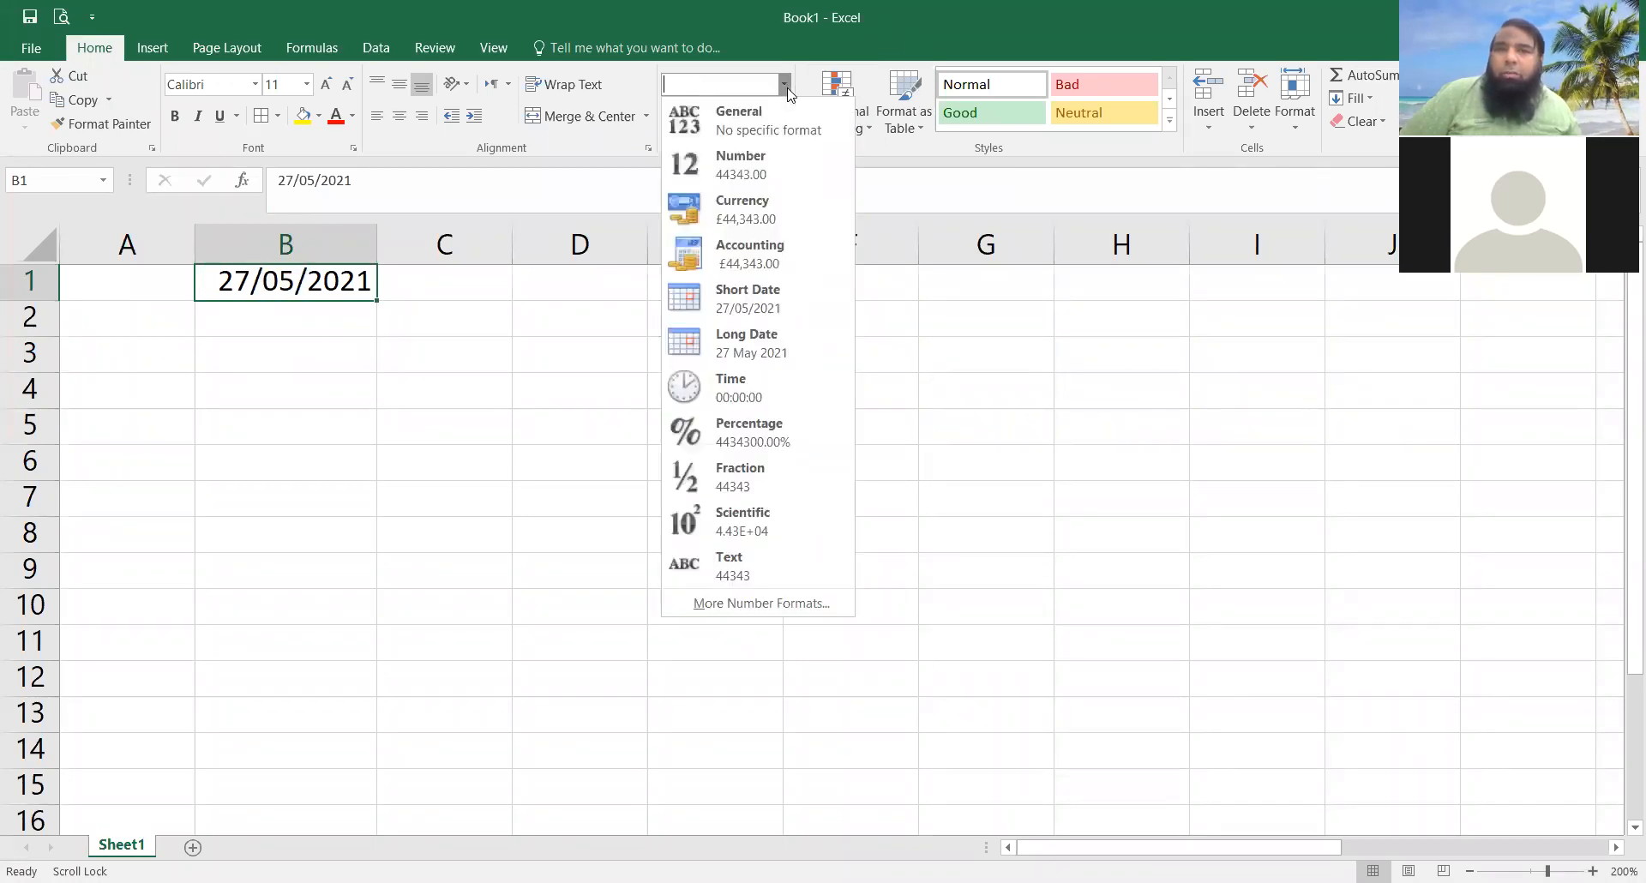
pyautogui.click(749, 339)
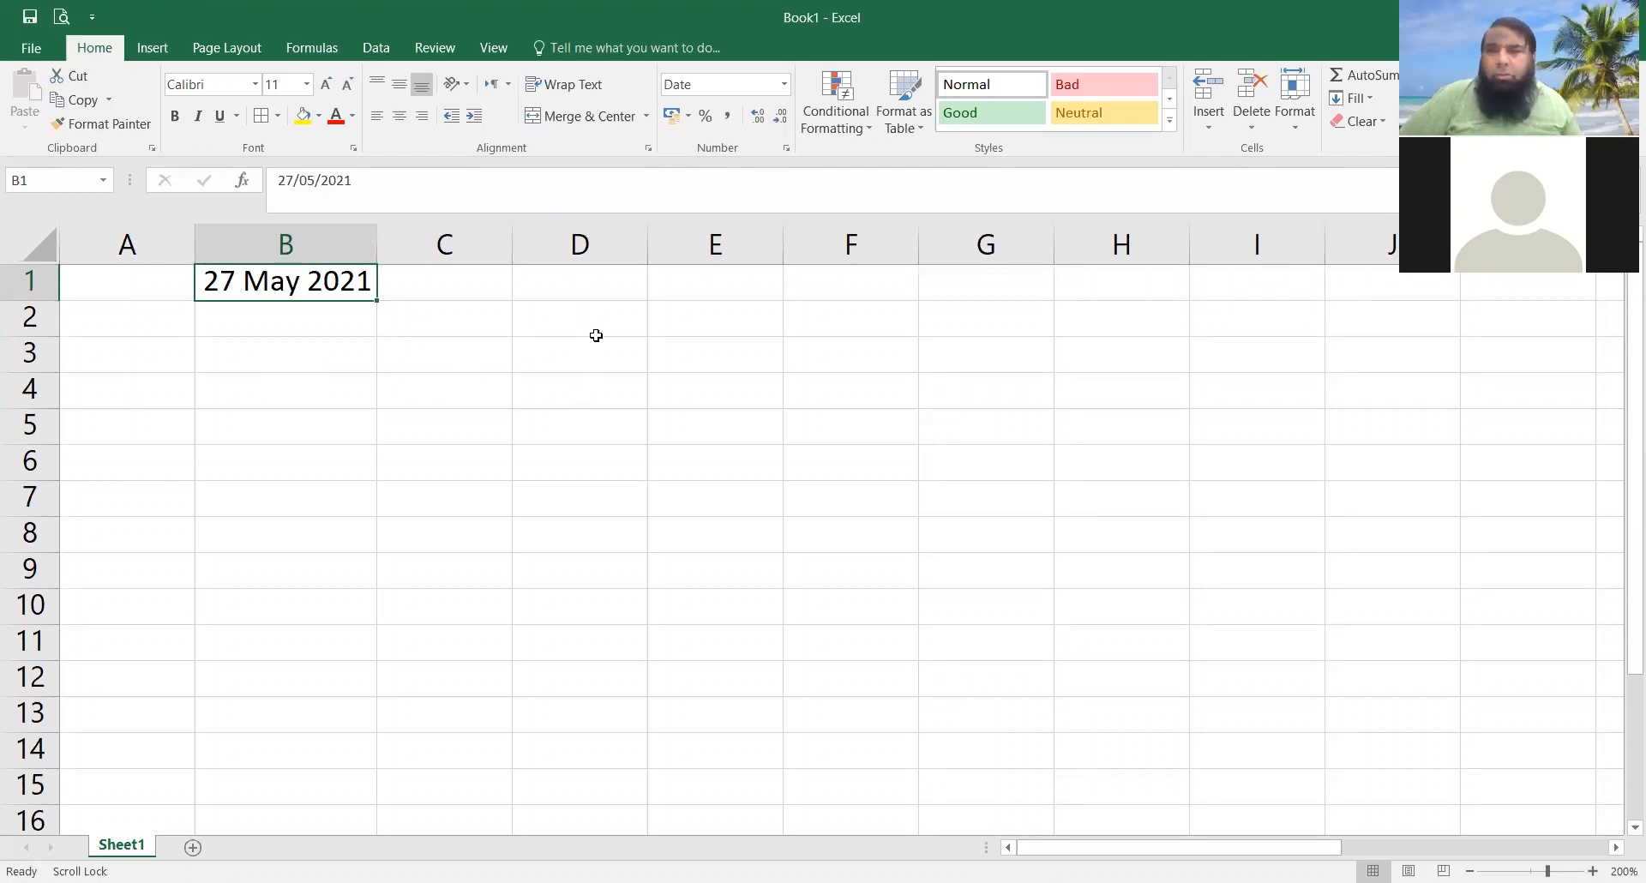
# Step: Enter 10 in cell D1 and apply the Number format to it
pyautogui.click(563, 291)
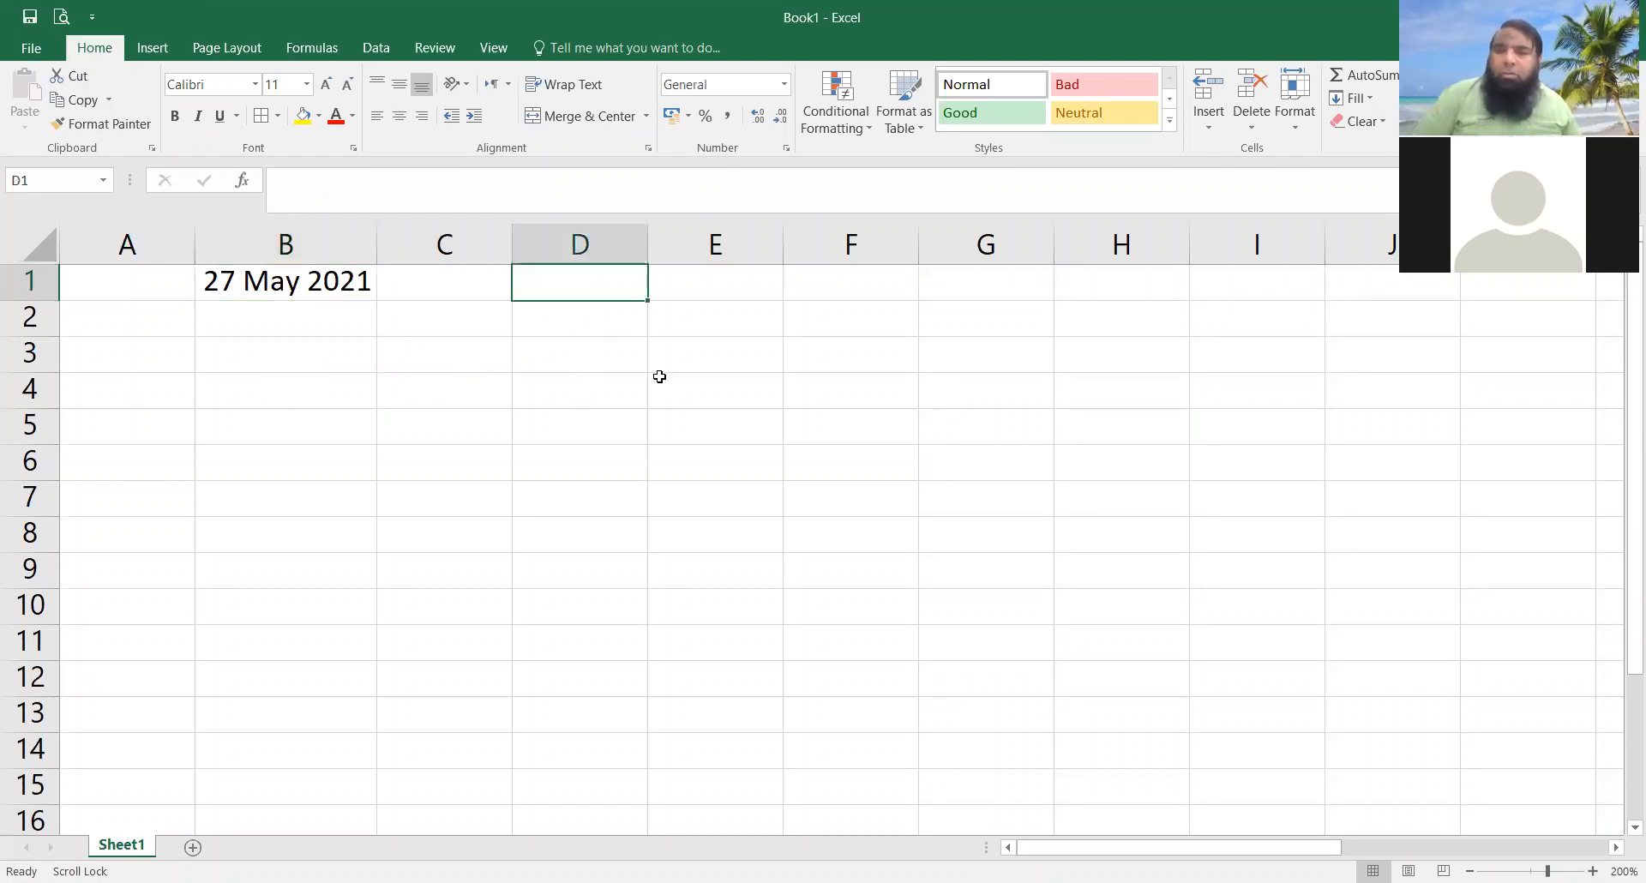
pyautogui.write('10')
pyautogui.click(661, 417)
pyautogui.click(591, 280)
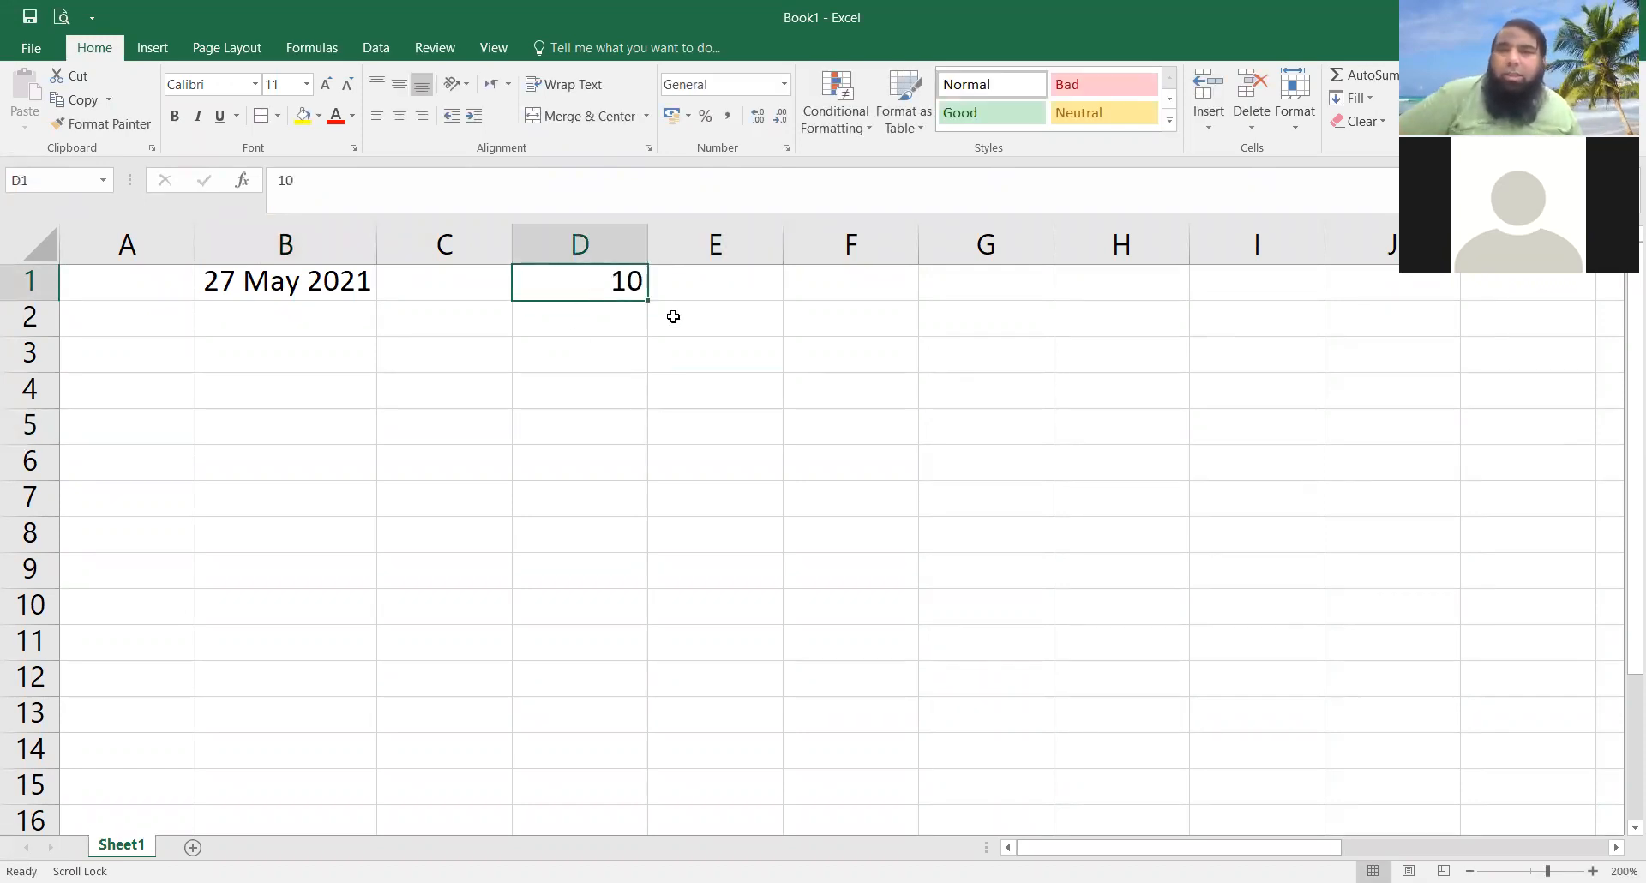
pyautogui.click(774, 84)
pyautogui.click(761, 160)
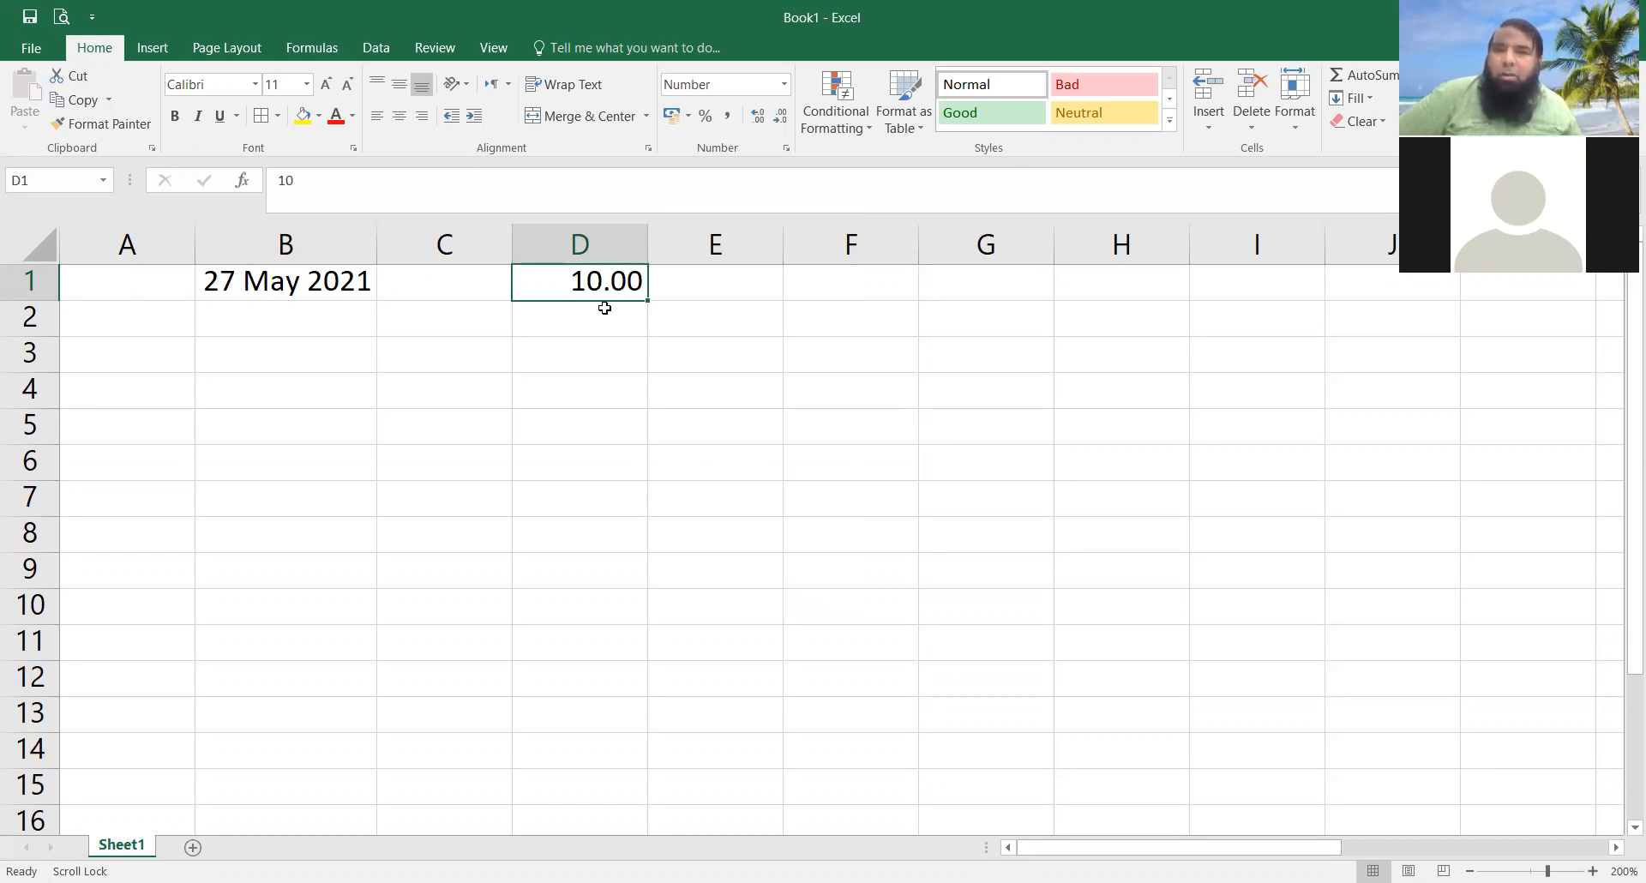
# Step: Increase the number in cell D1 to five decimal places
pyautogui.click(758, 118)
pyautogui.click(758, 117)
pyautogui.click(758, 117)
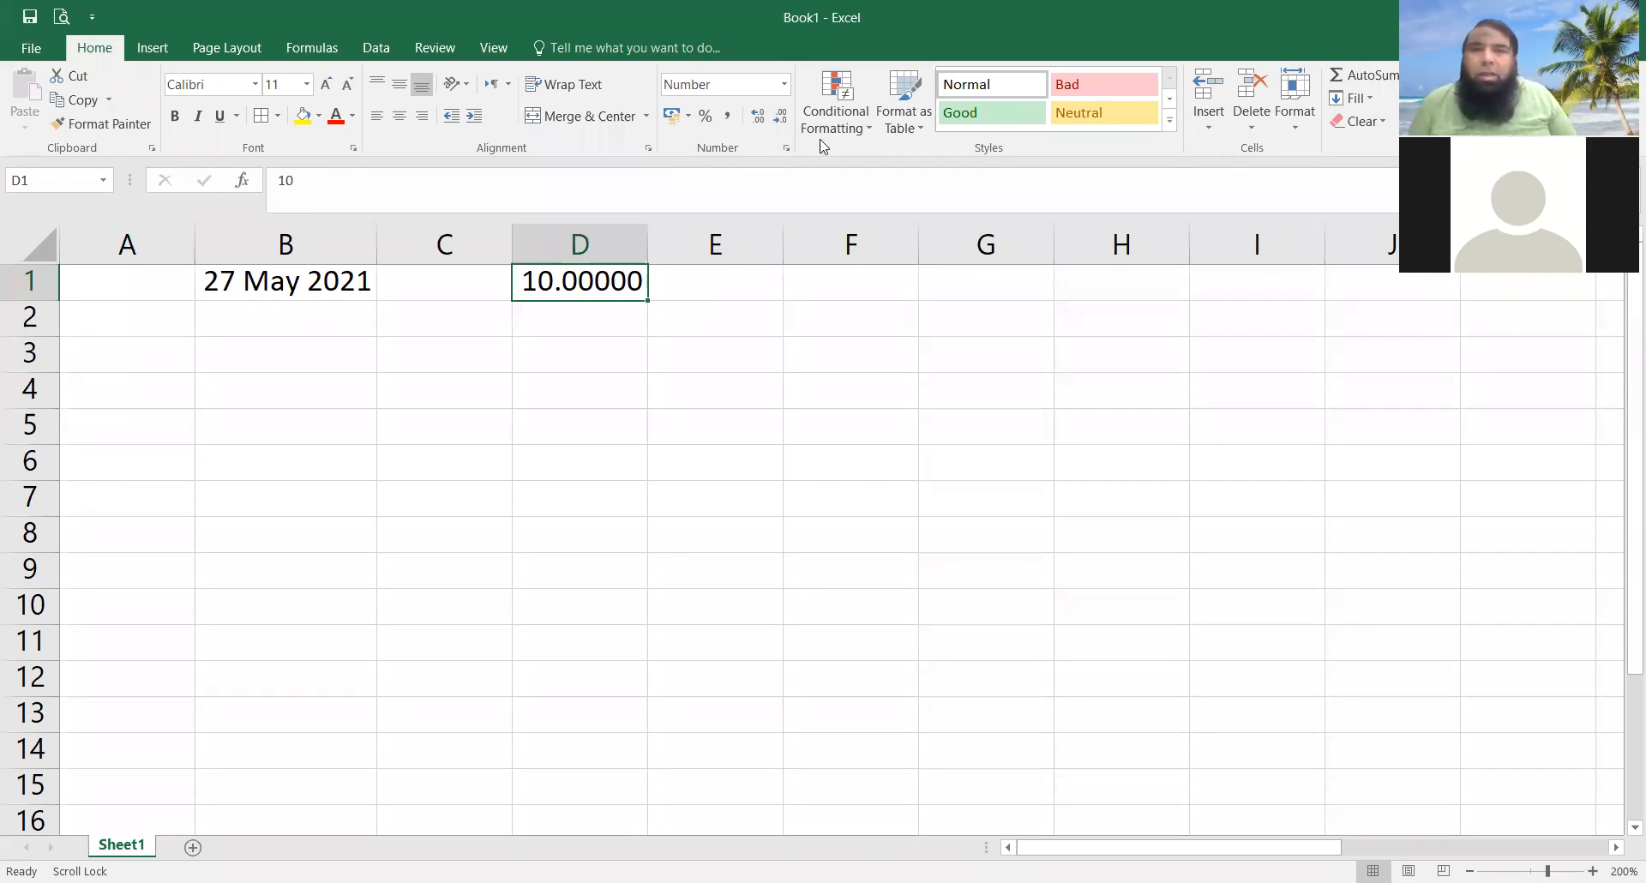
# Step: Reduce the number in cell D1 to zero decimal places
pyautogui.click(778, 120)
pyautogui.click(778, 120)
pyautogui.click(778, 120)
pyautogui.click(778, 120)
pyautogui.click(778, 120)
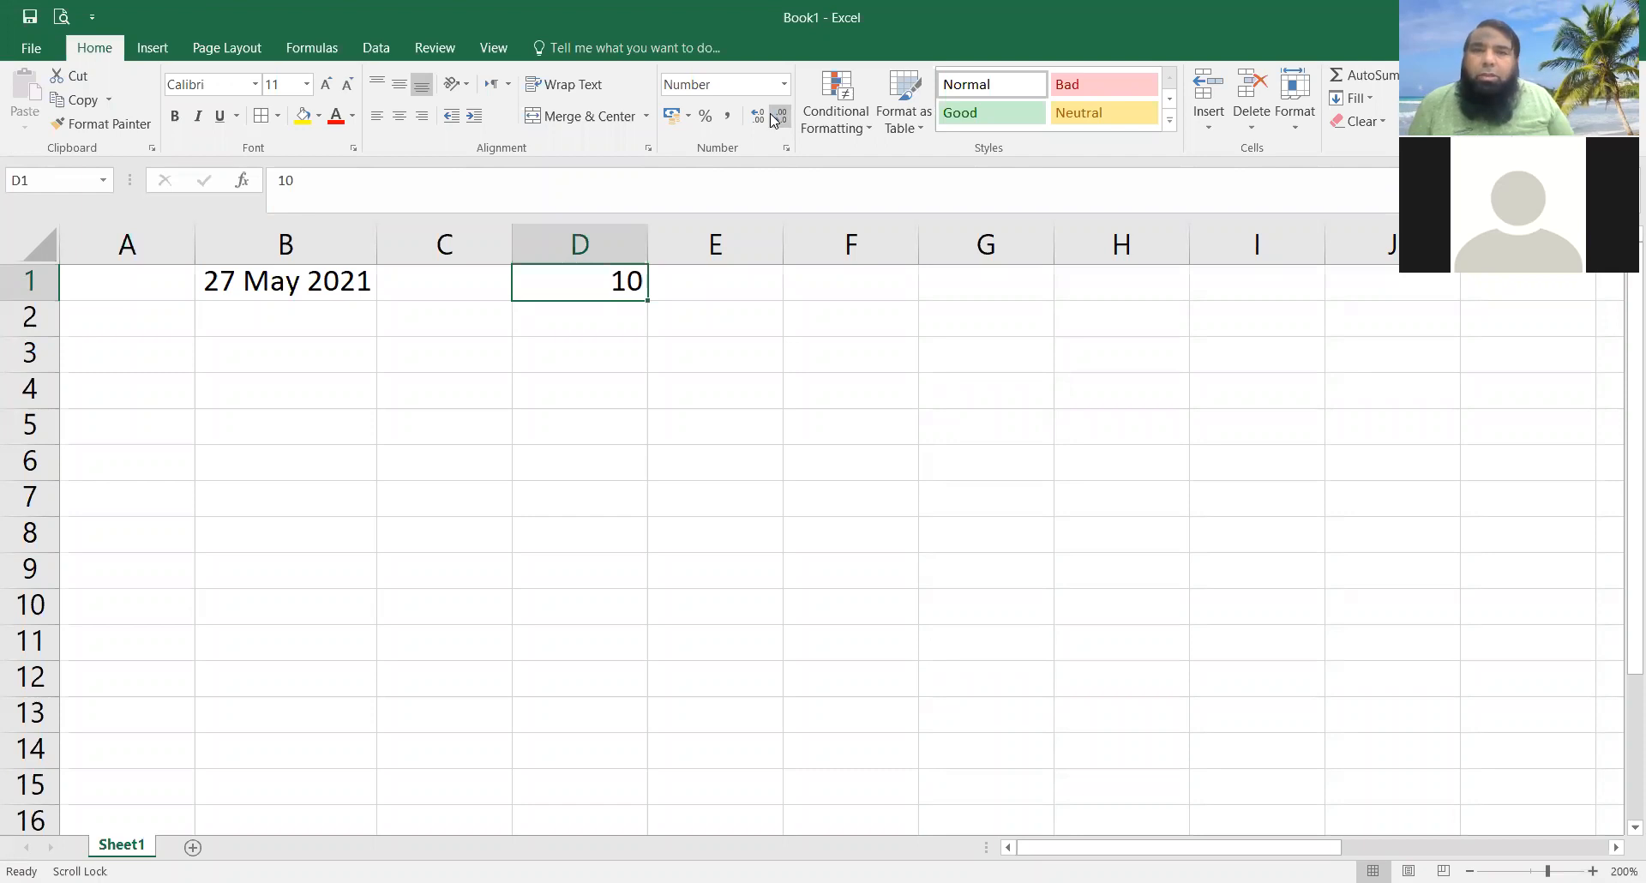
# Step: Format cell D1 as Currency with the "$ English (United States)" symbol
pyautogui.click(784, 84)
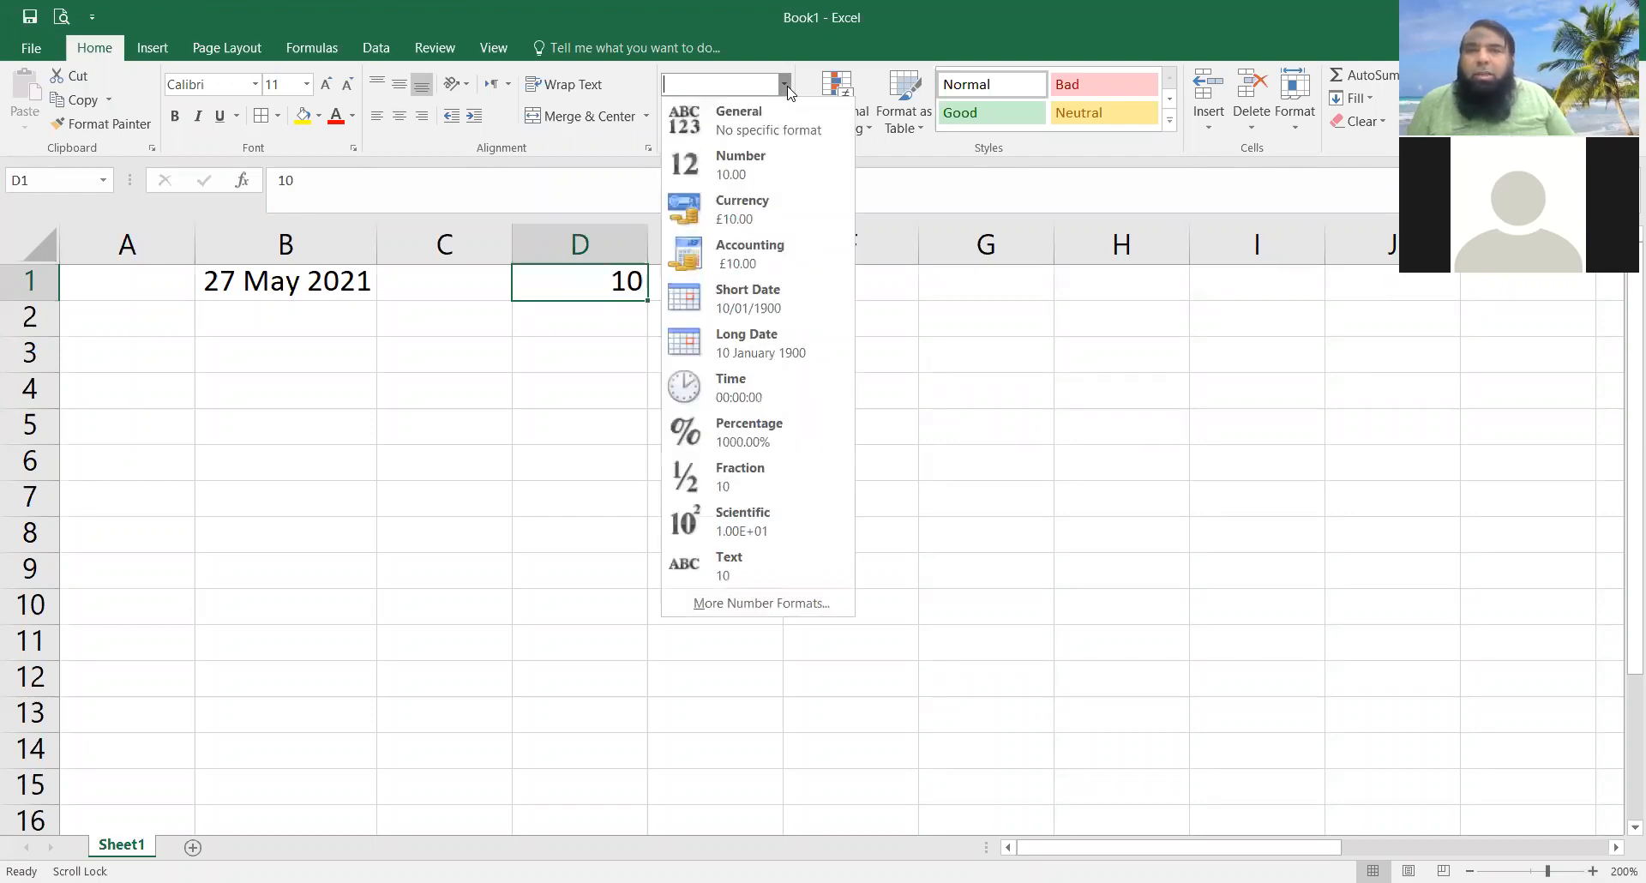
pyautogui.click(751, 212)
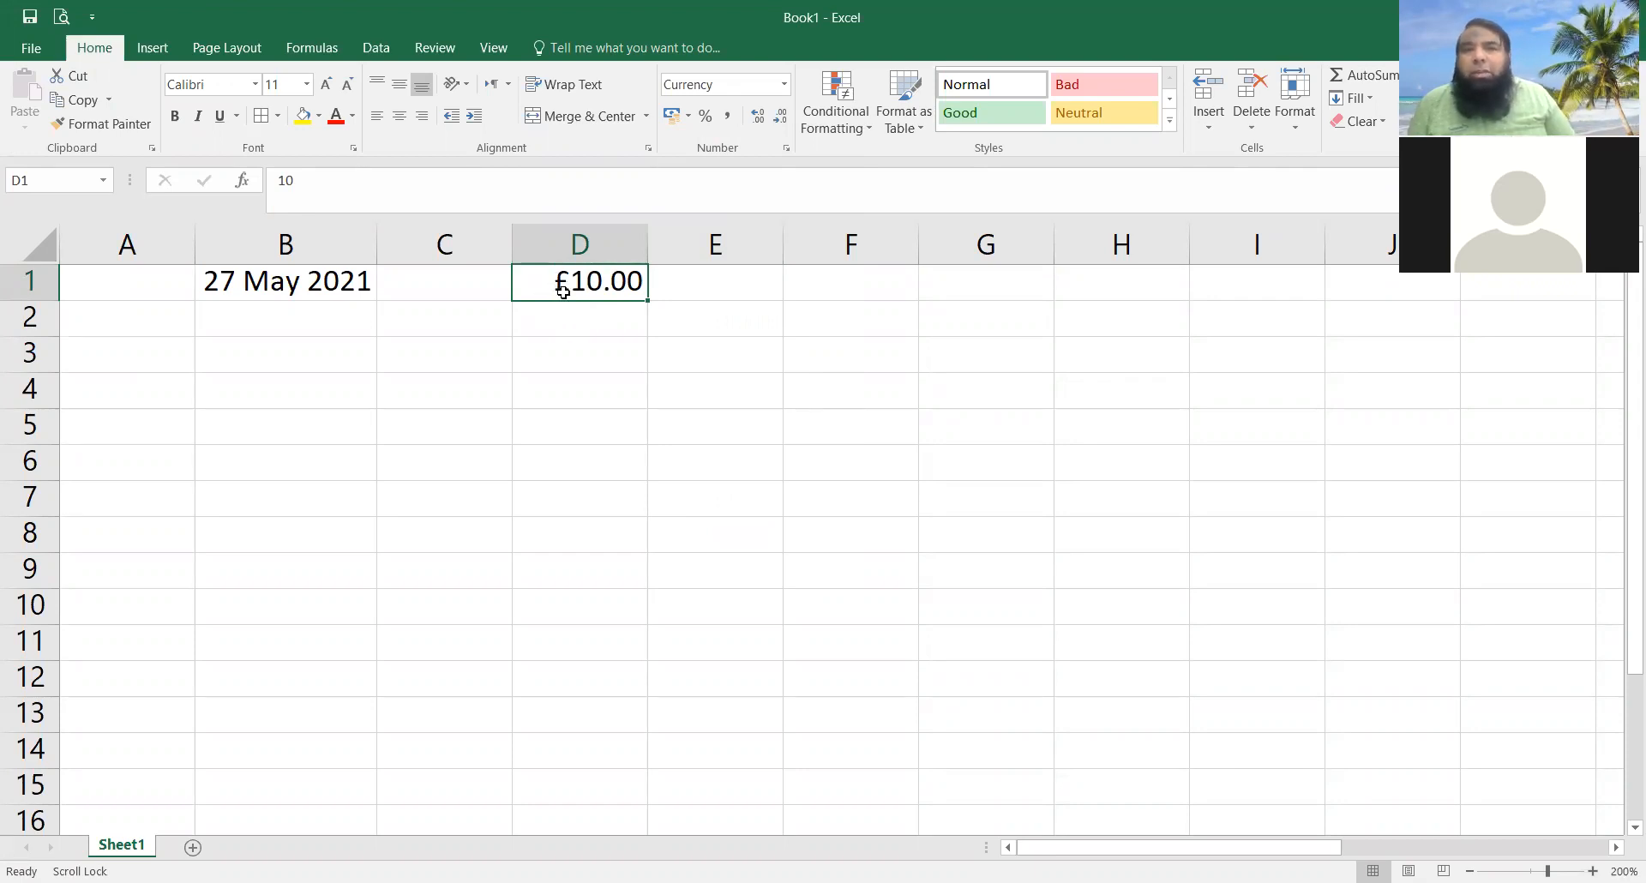
pyautogui.click(784, 85)
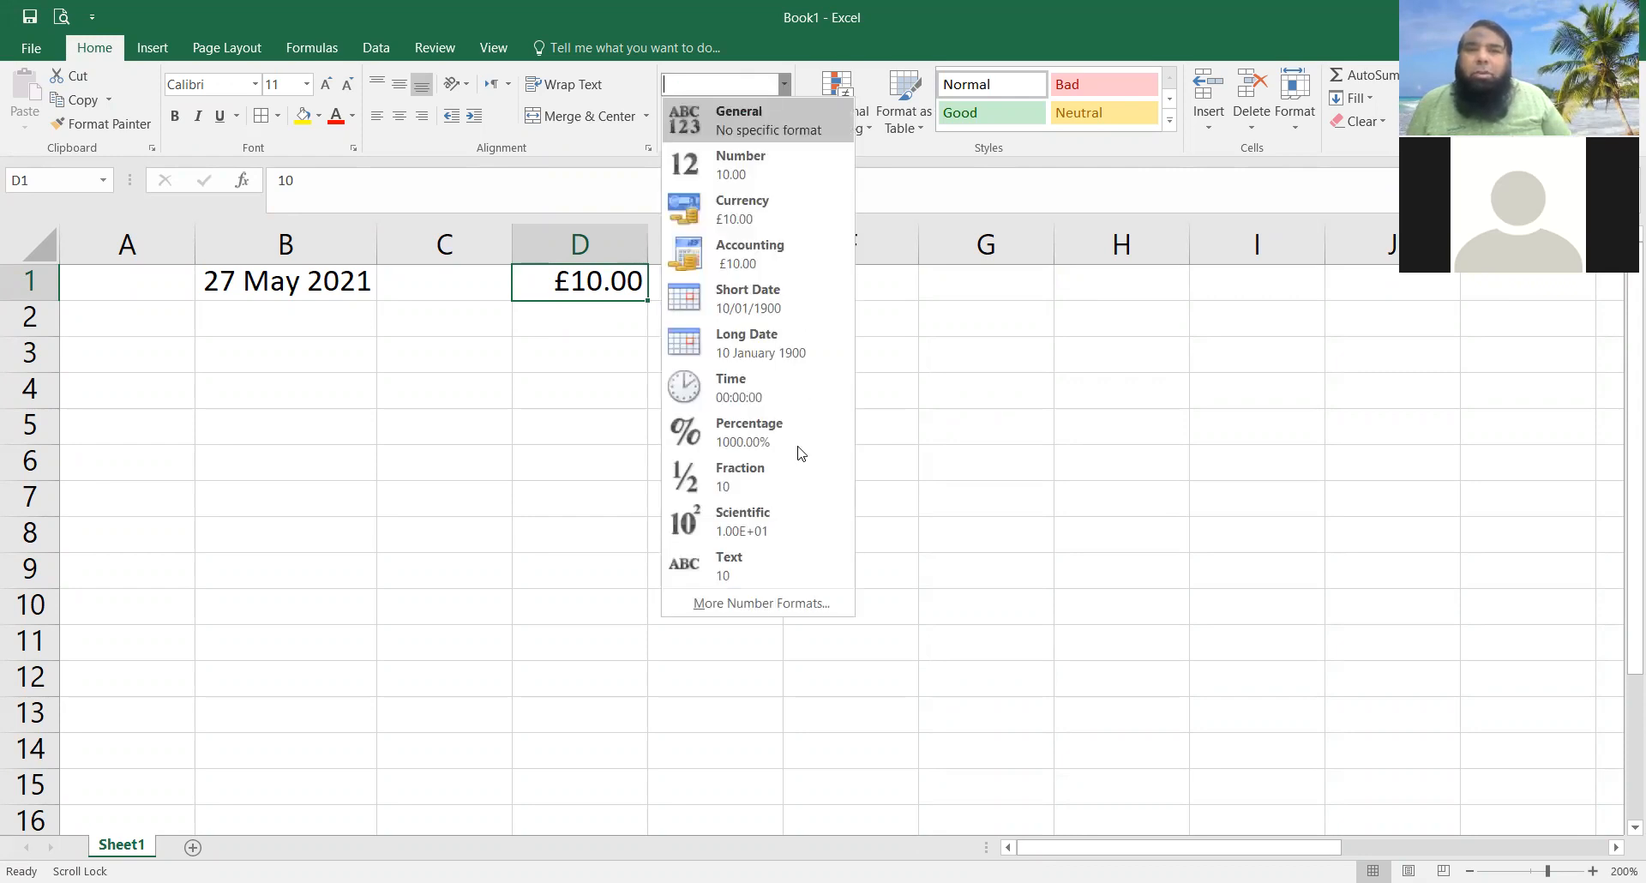
pyautogui.click(810, 605)
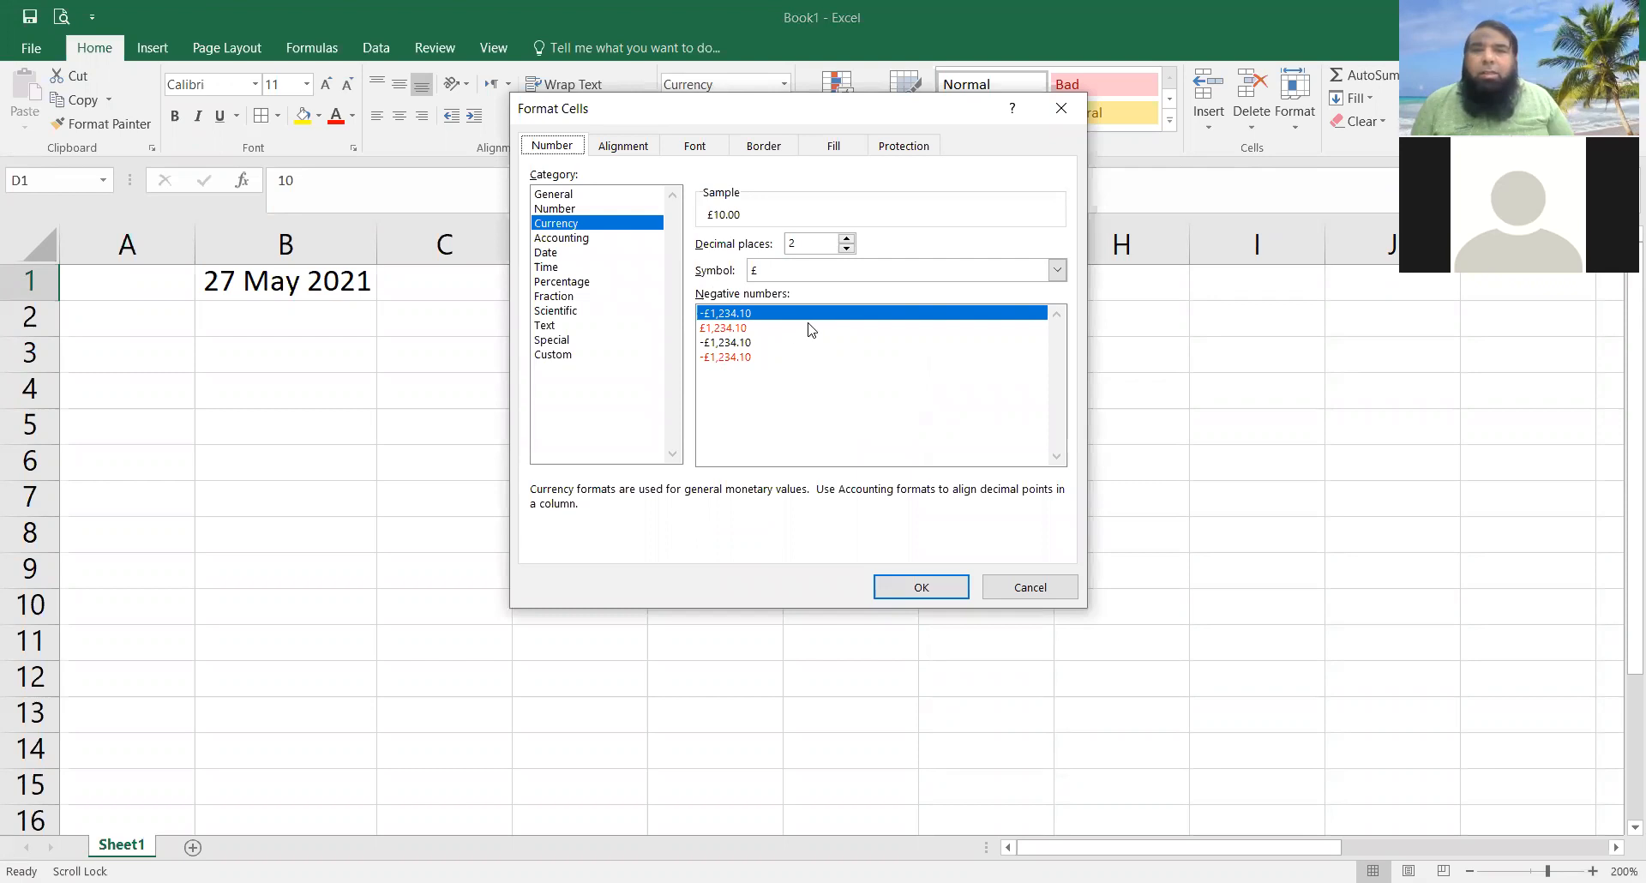
pyautogui.click(1057, 271)
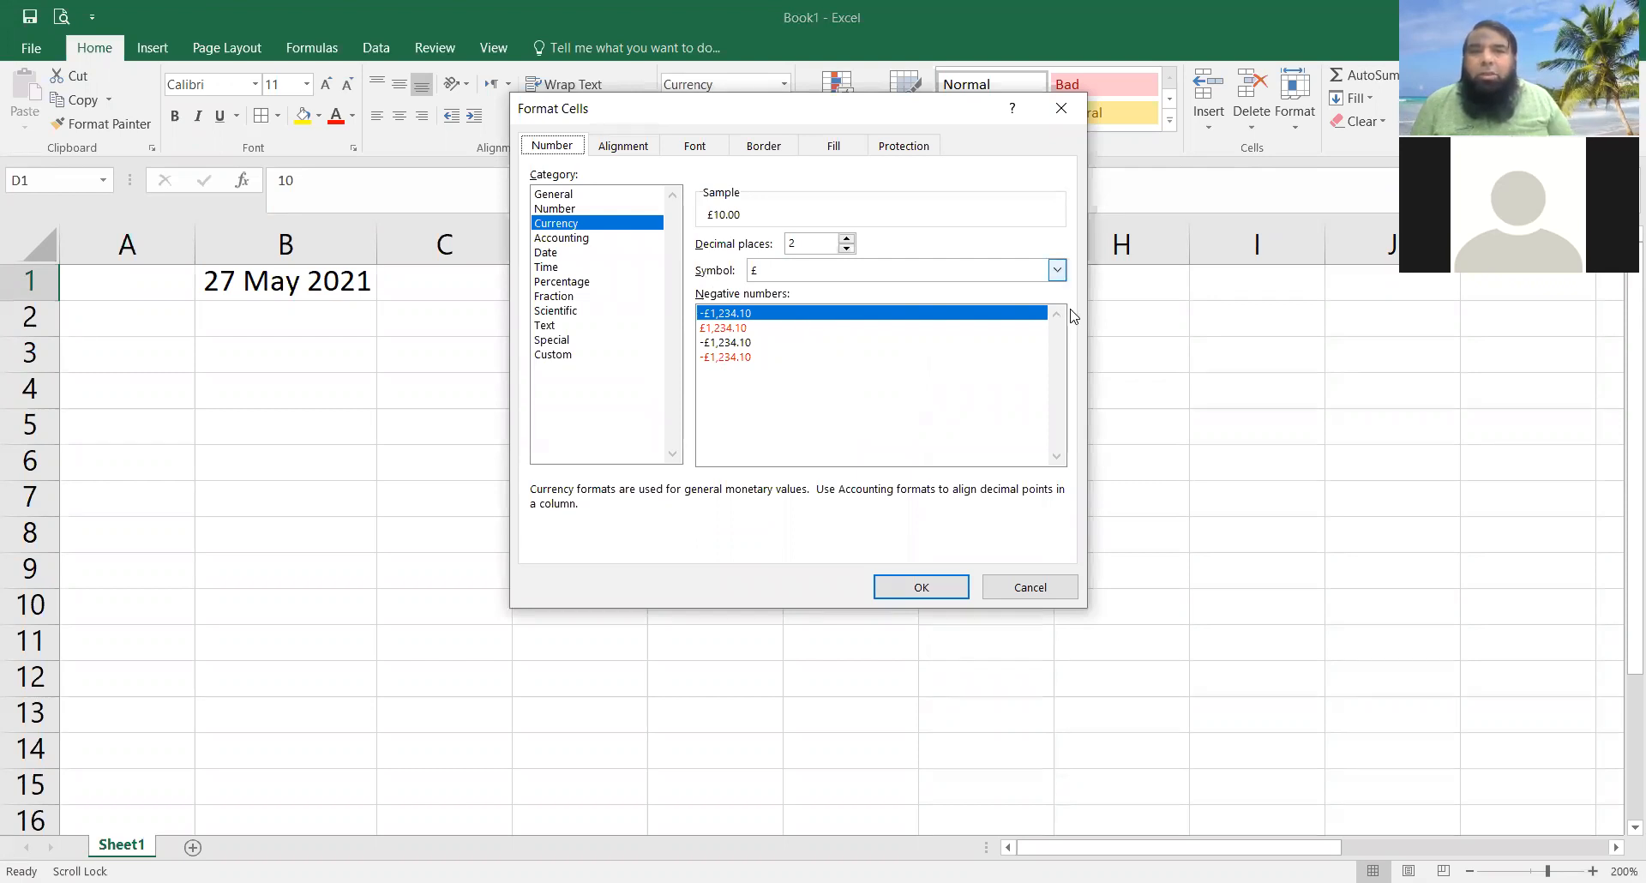
pyautogui.scroll(-2, 1060, 344)
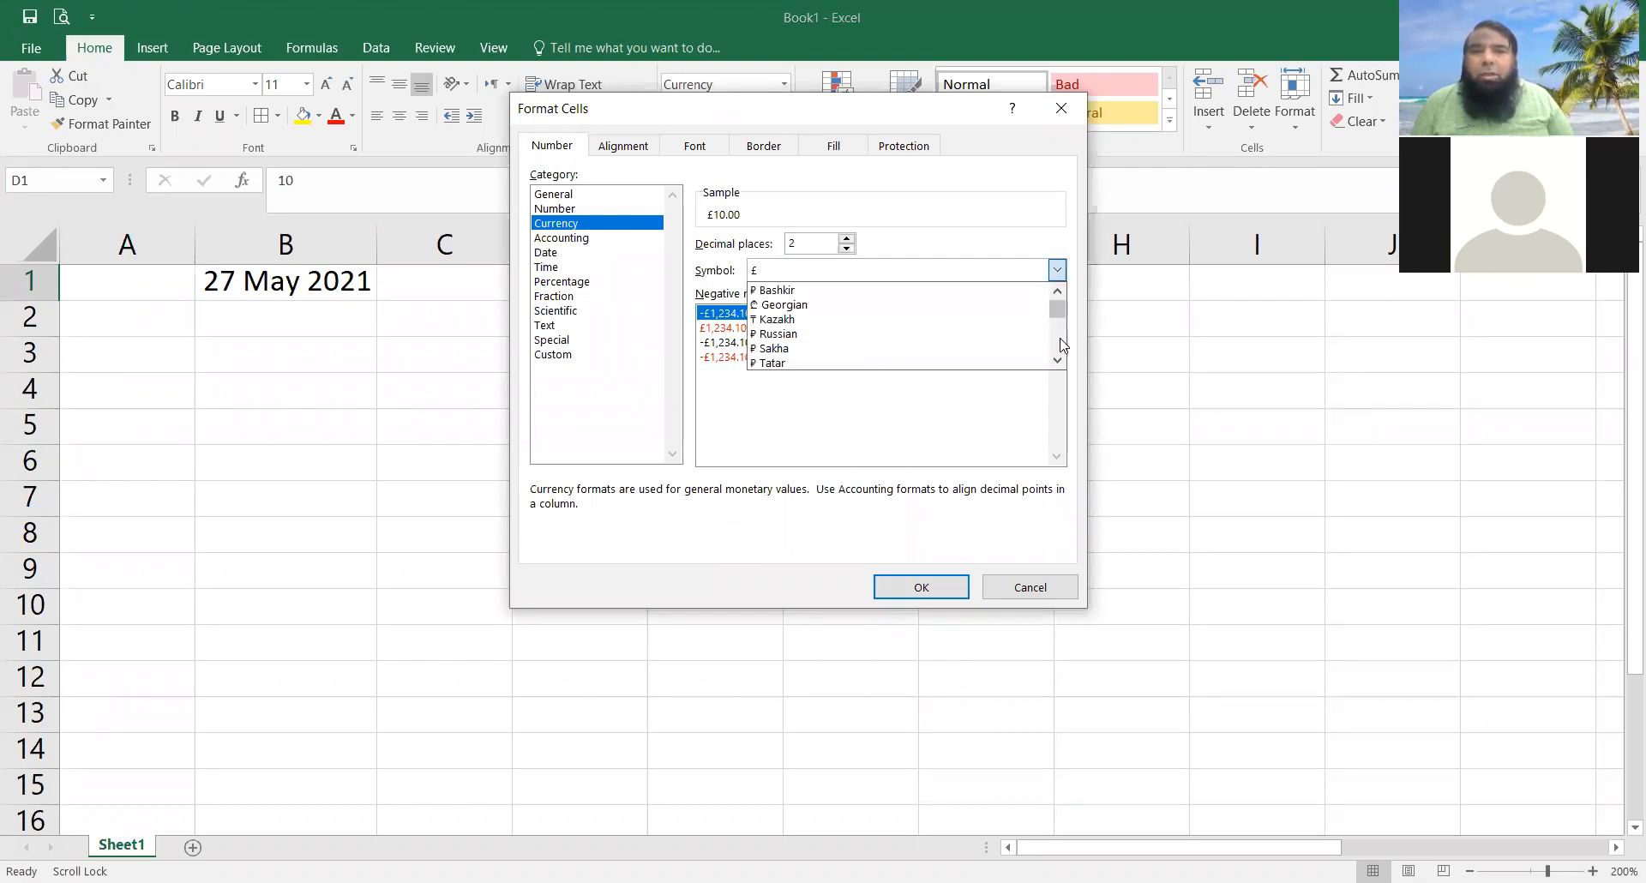
pyautogui.scroll(-2, 1057, 347)
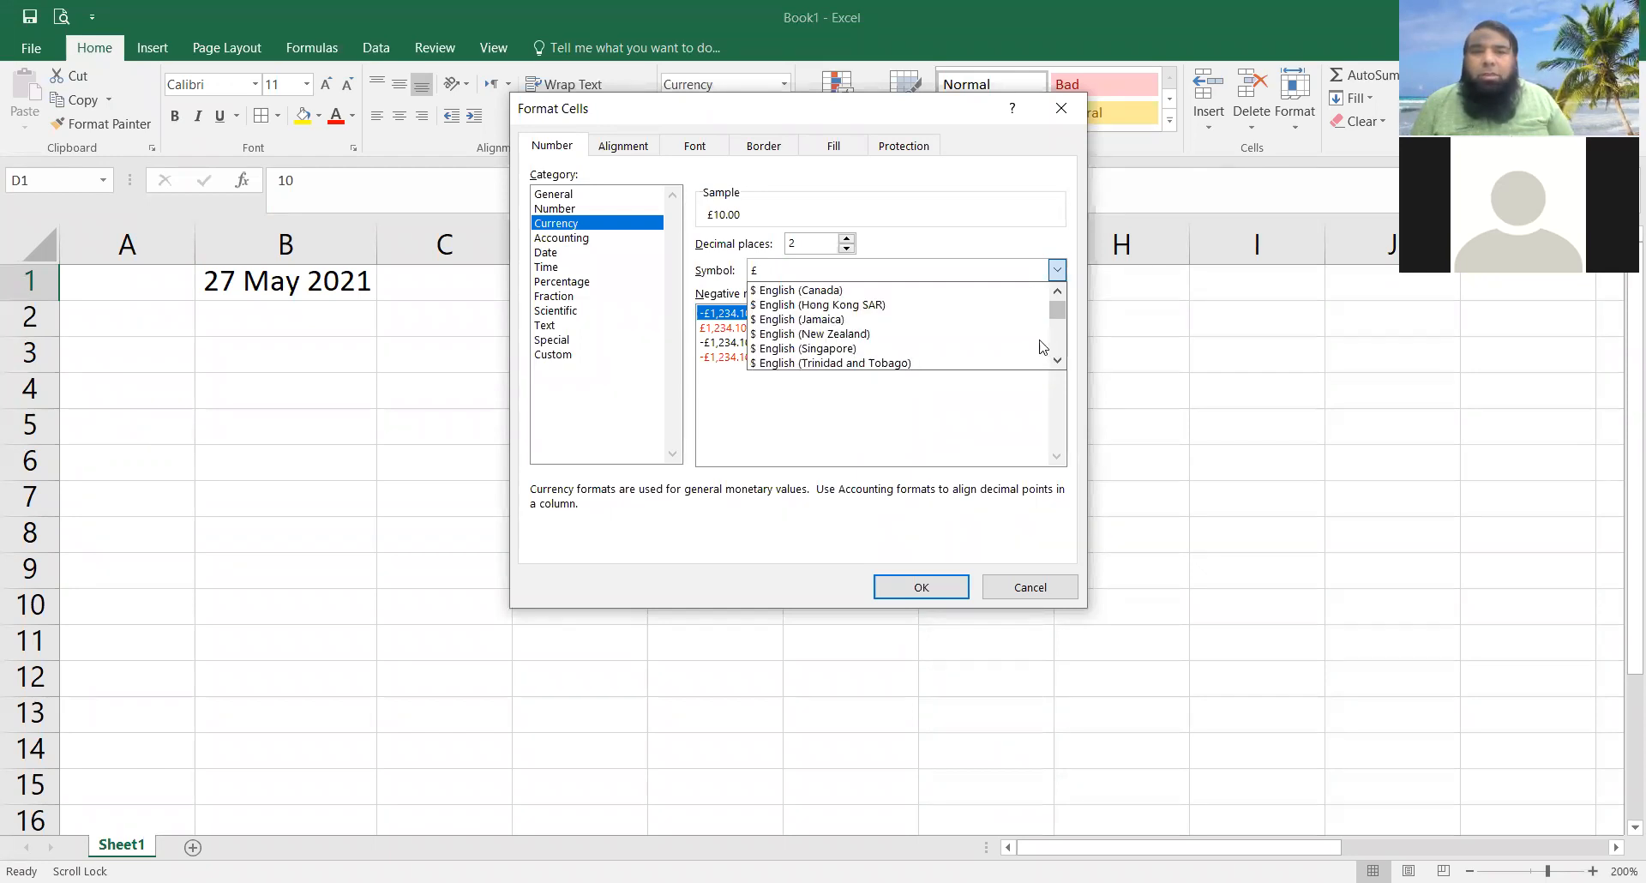
pyautogui.scroll(-2, 787, 336)
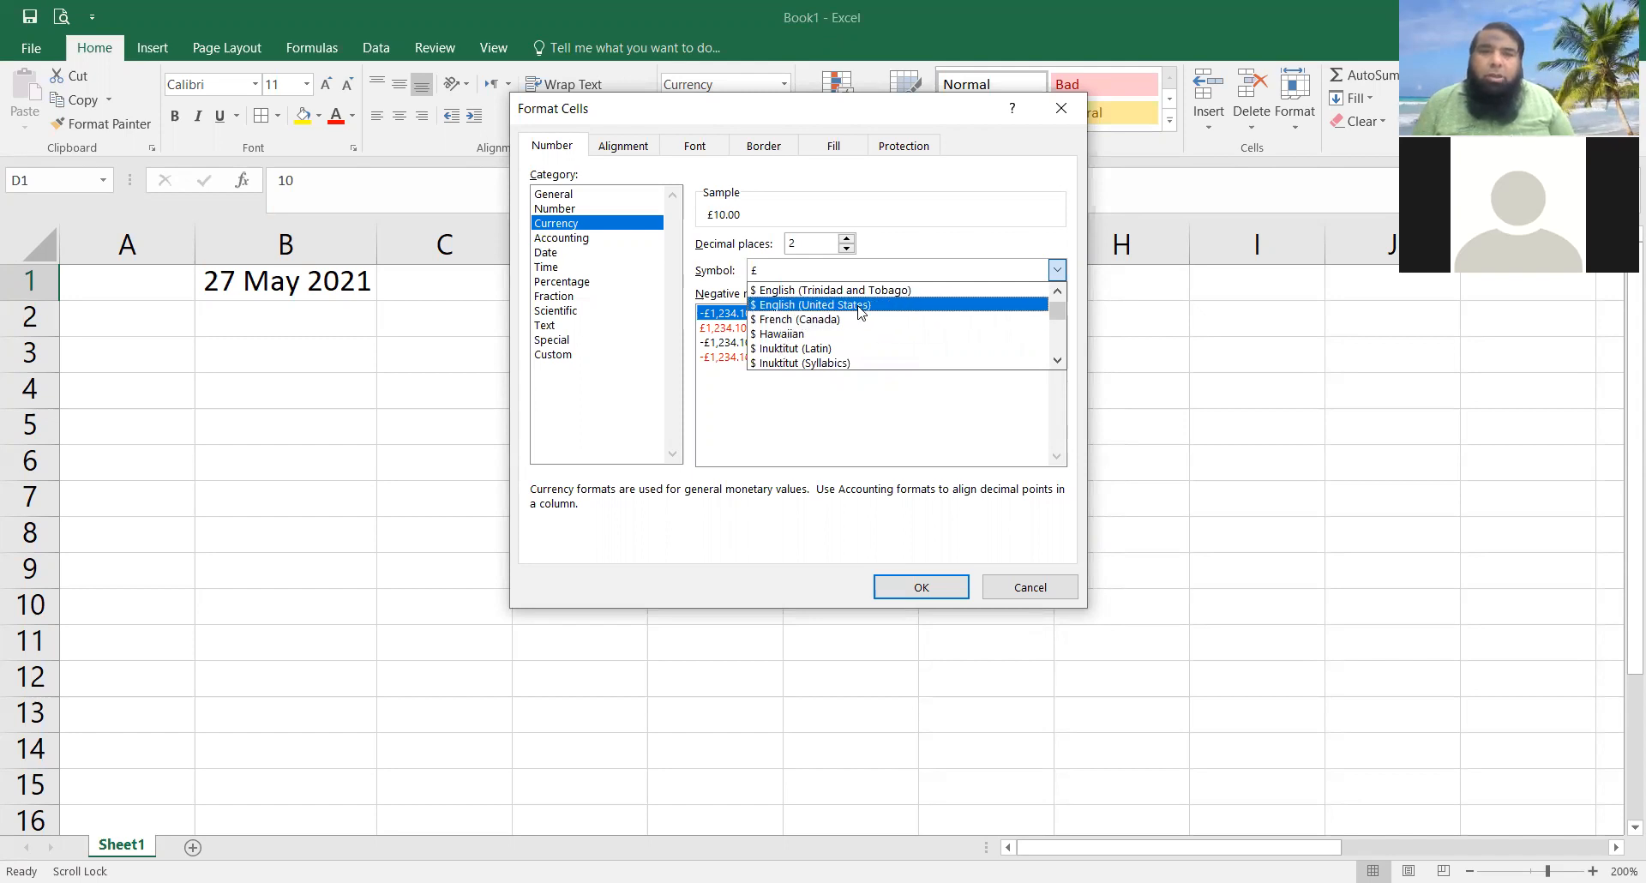
pyautogui.click(922, 586)
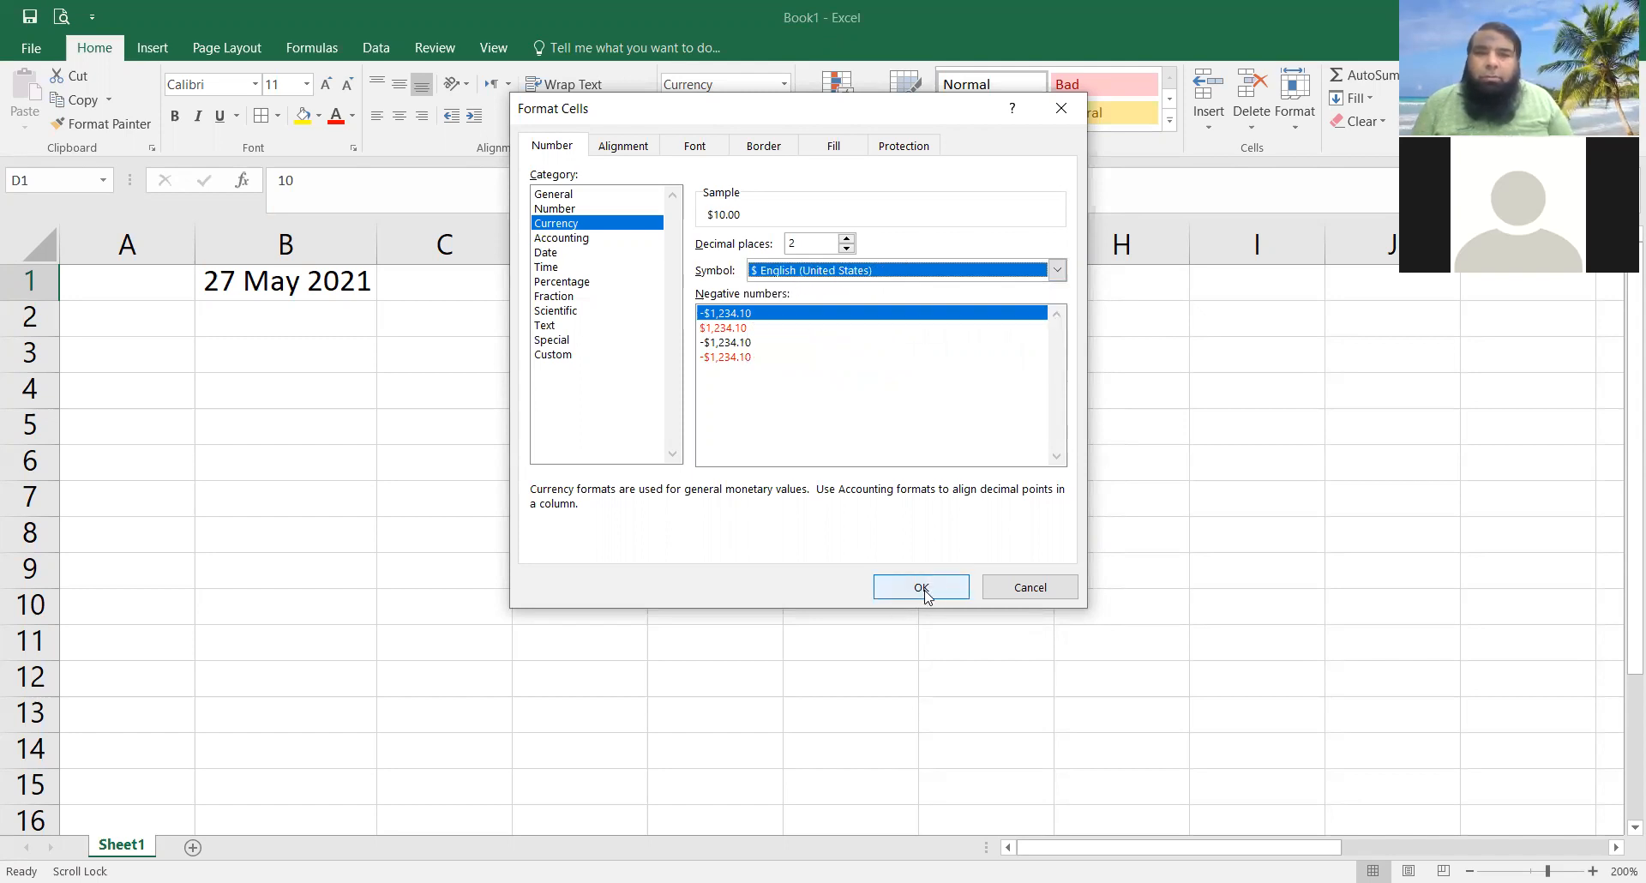
pyautogui.click(915, 583)
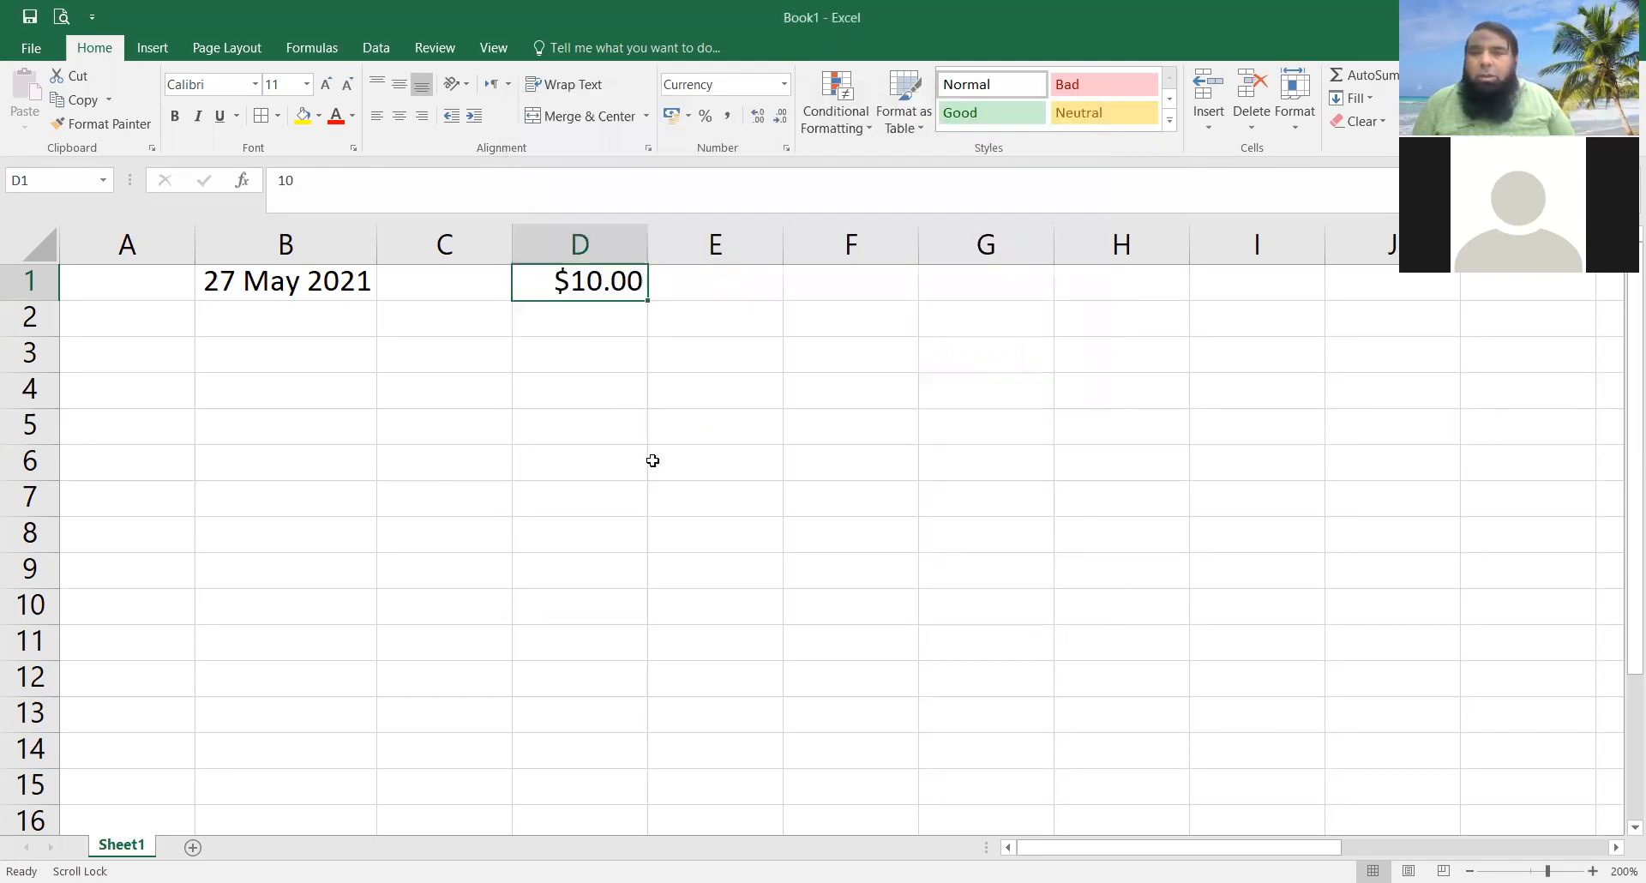
# Step: Apply the Accounting format to cell D1, then reset the cell to General
pyautogui.click(785, 86)
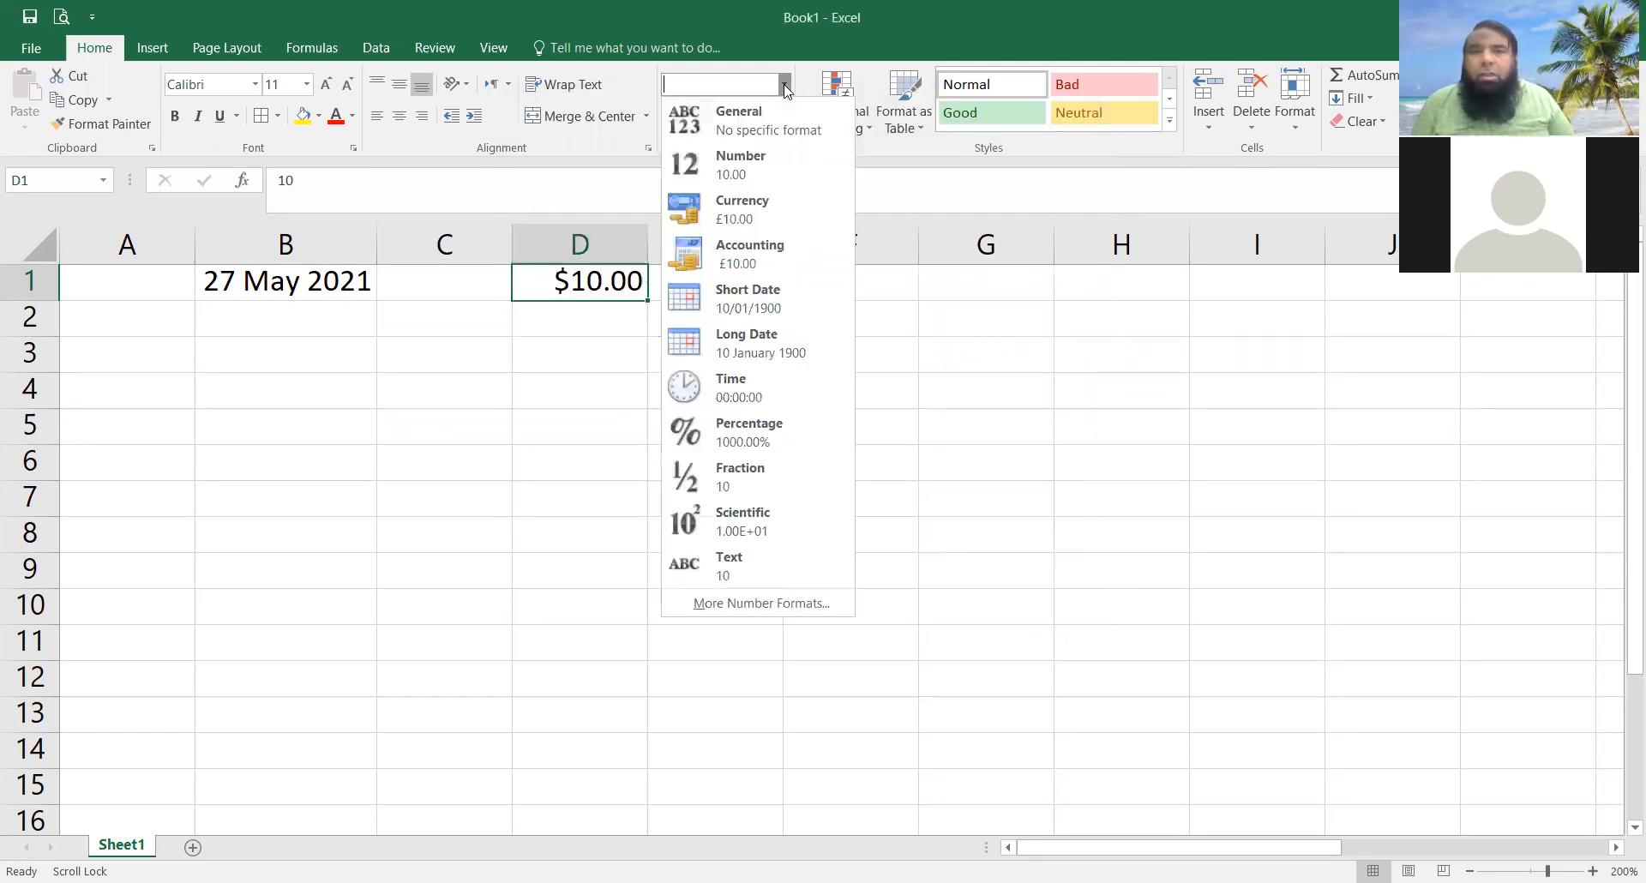
pyautogui.click(744, 253)
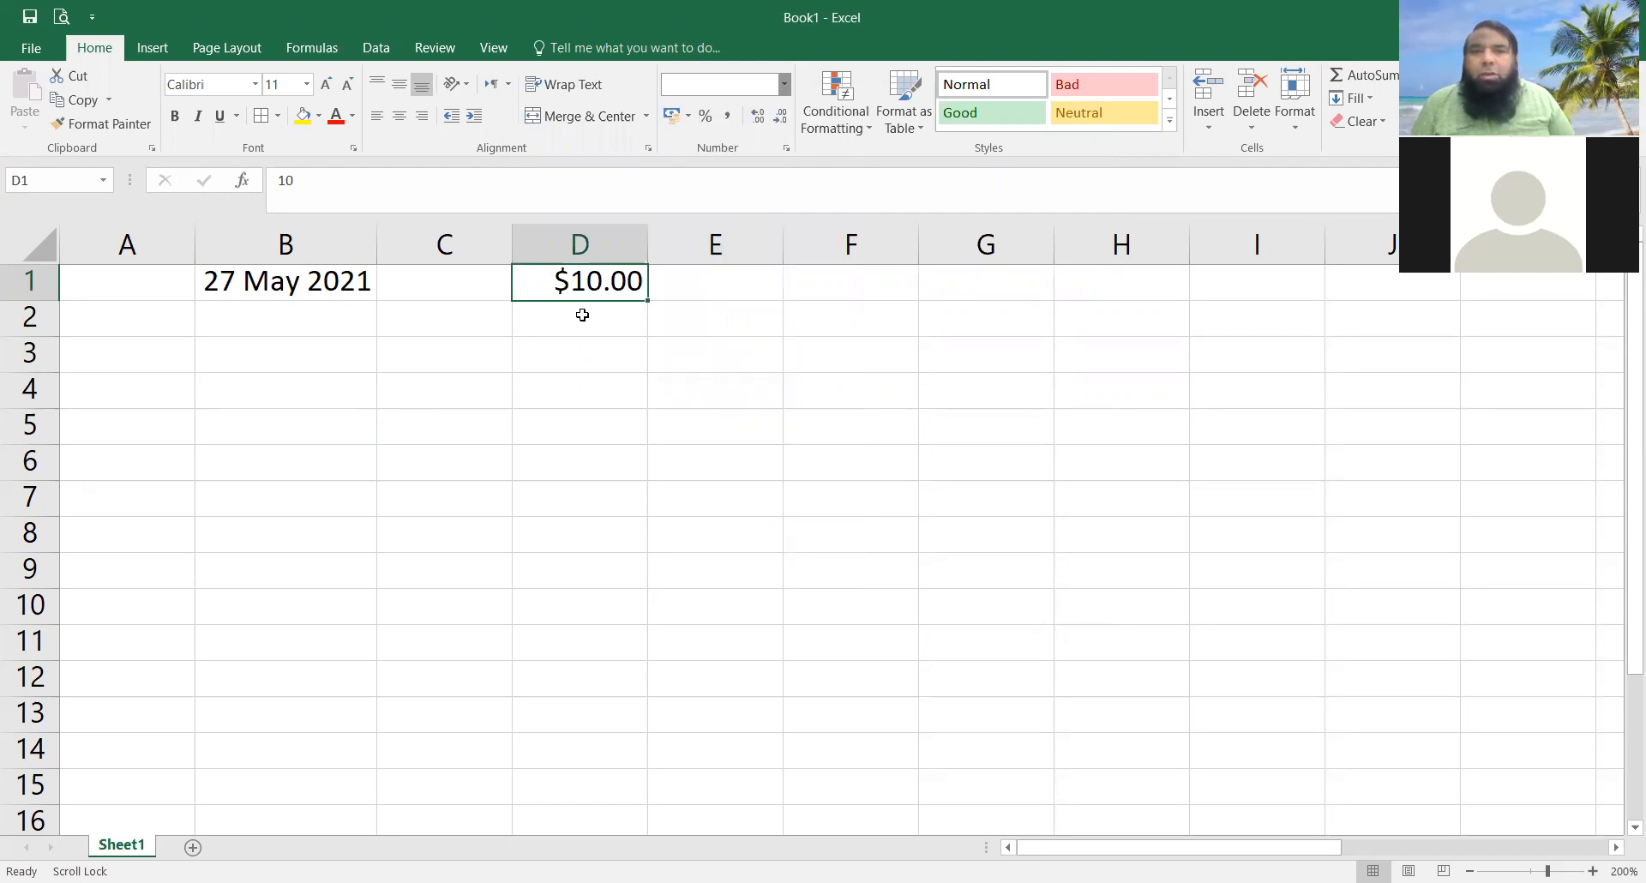
pyautogui.click(784, 85)
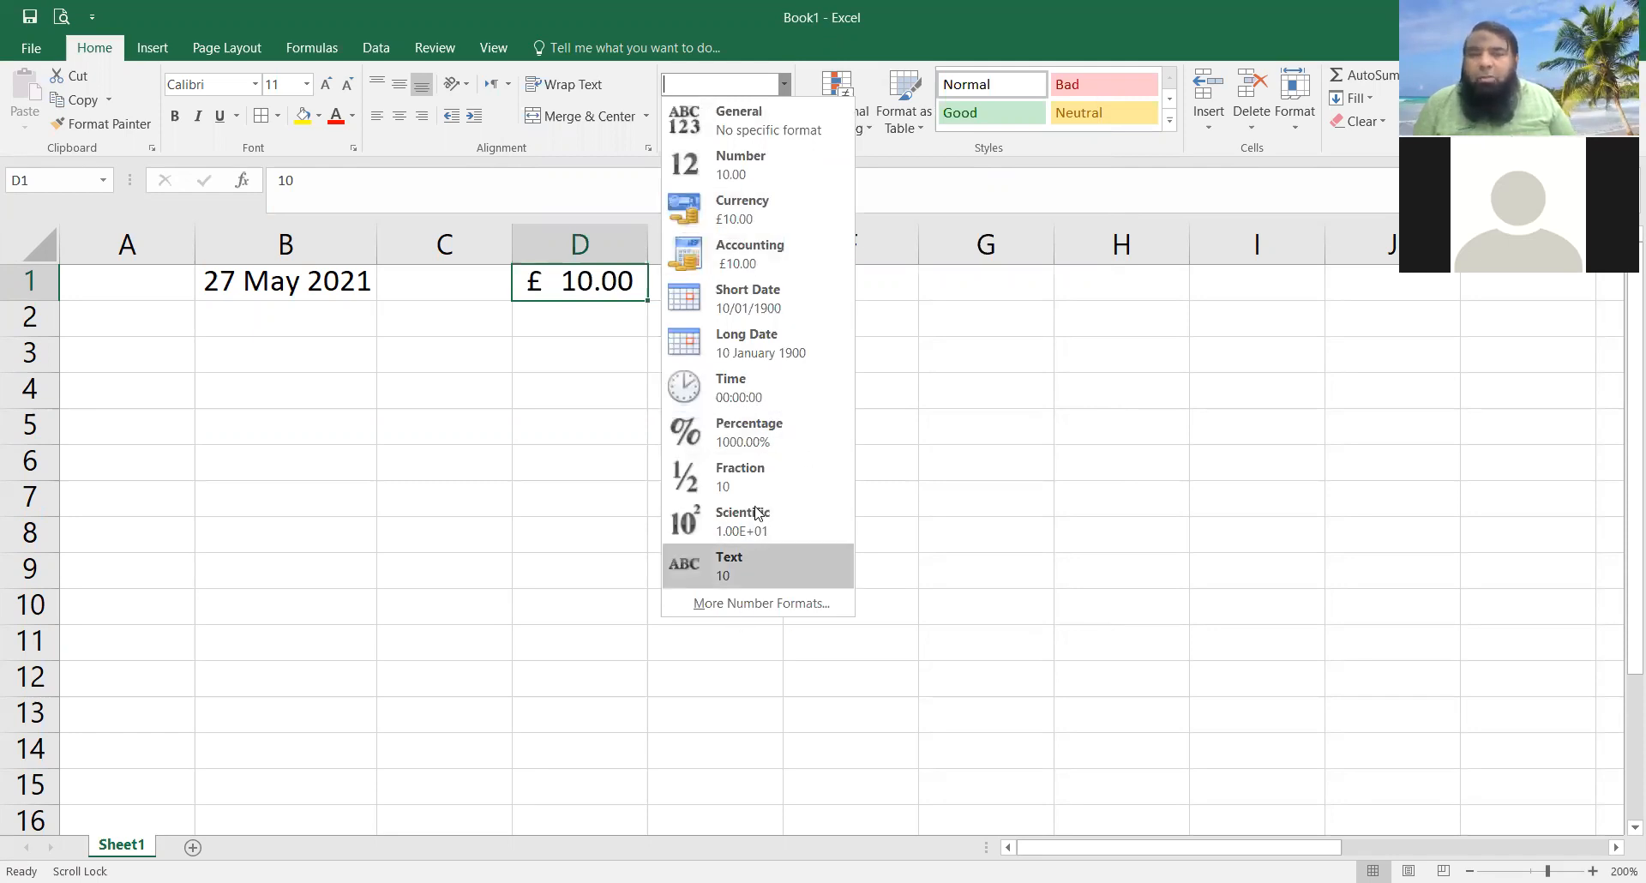
pyautogui.click(758, 127)
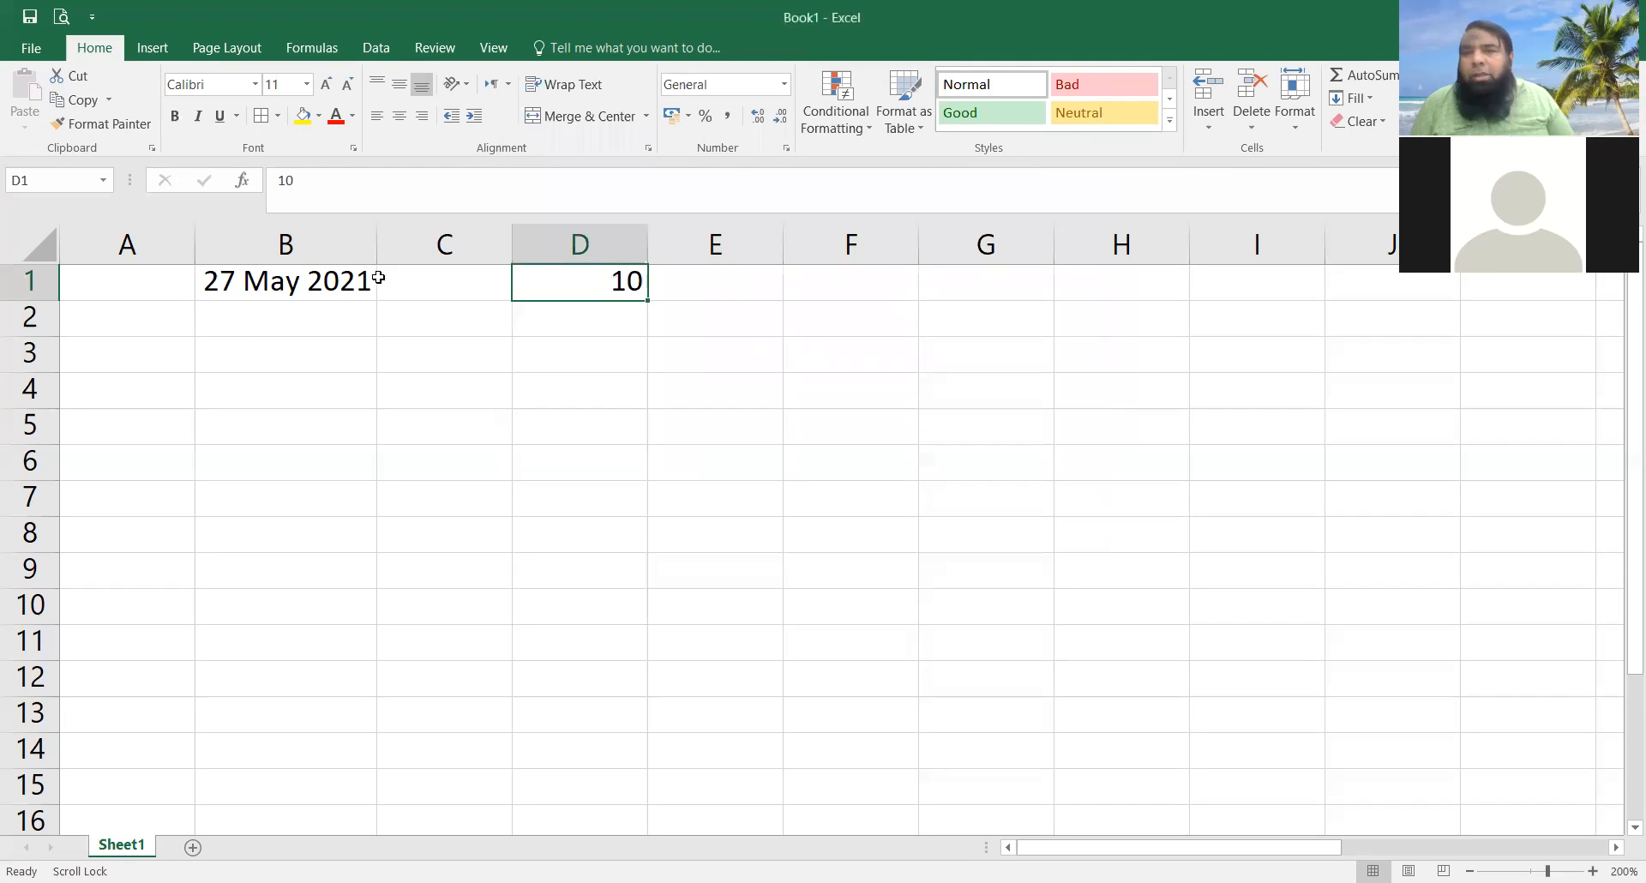
# Step: Narrow column B until the date no longer fits, then shrink the font of cell B1 to size 9
pyautogui.click(356, 237)
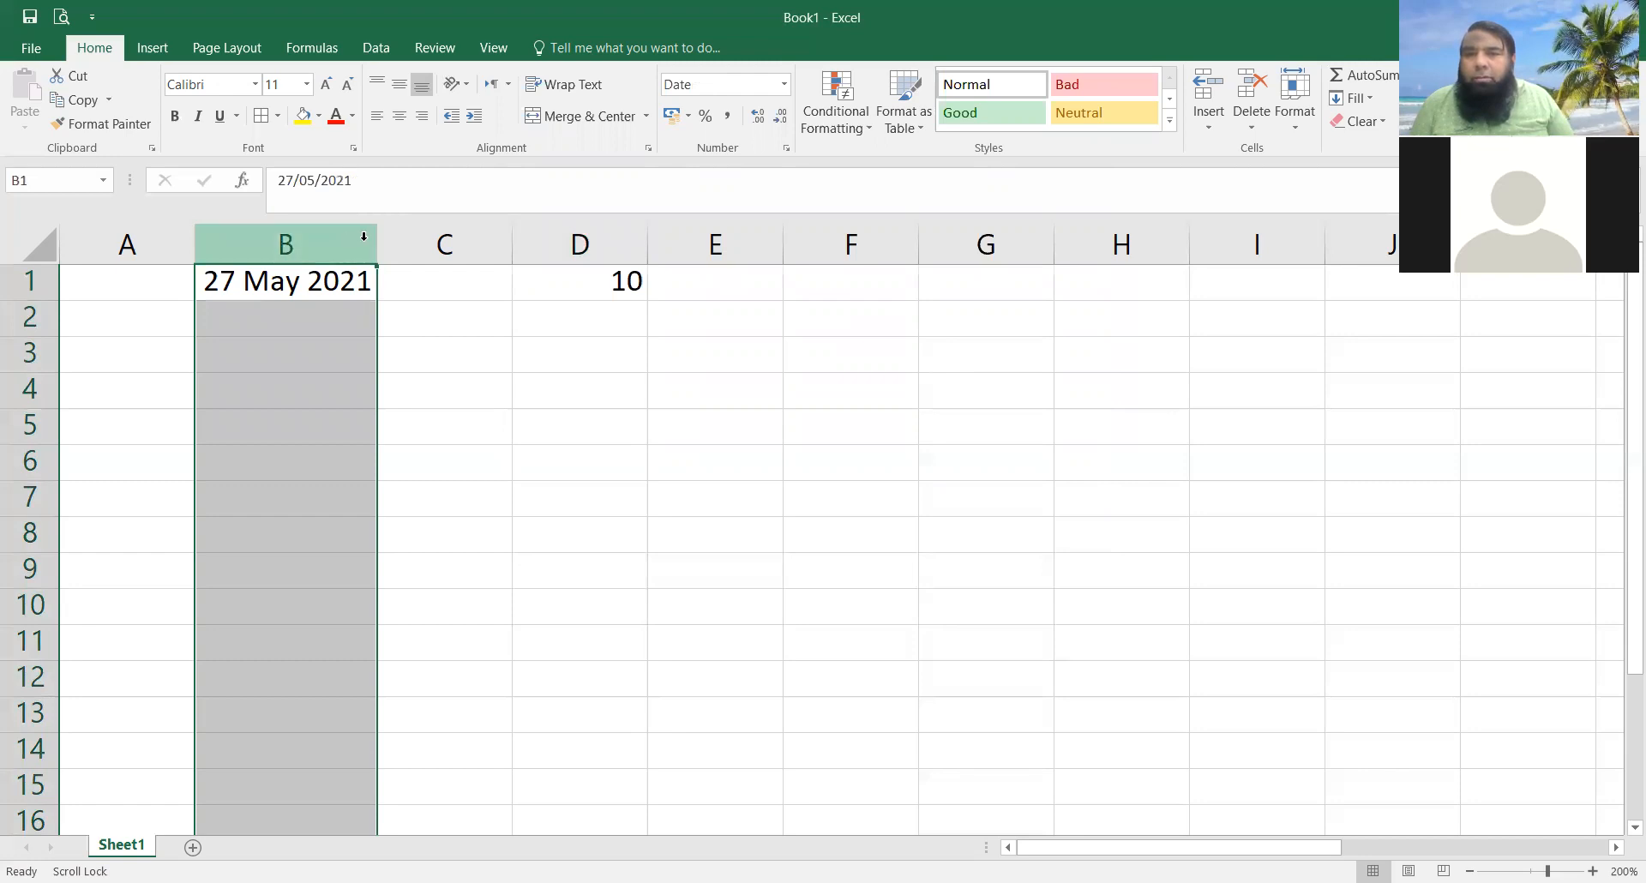
pyautogui.moveTo(373, 241); pyautogui.dragTo(342, 236)
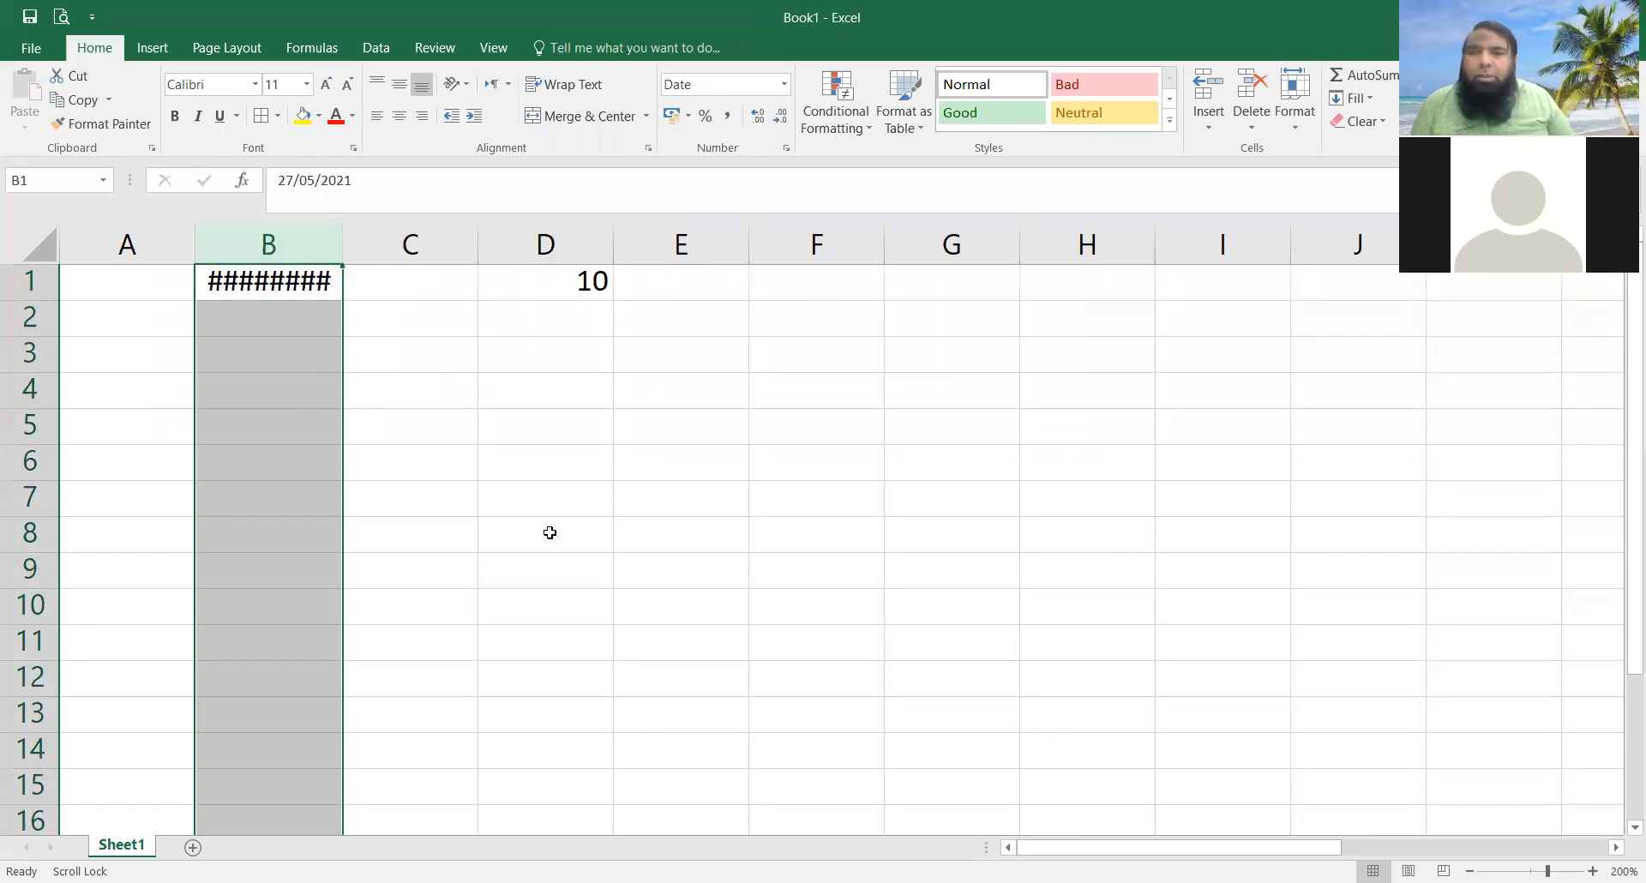
pyautogui.click(270, 277)
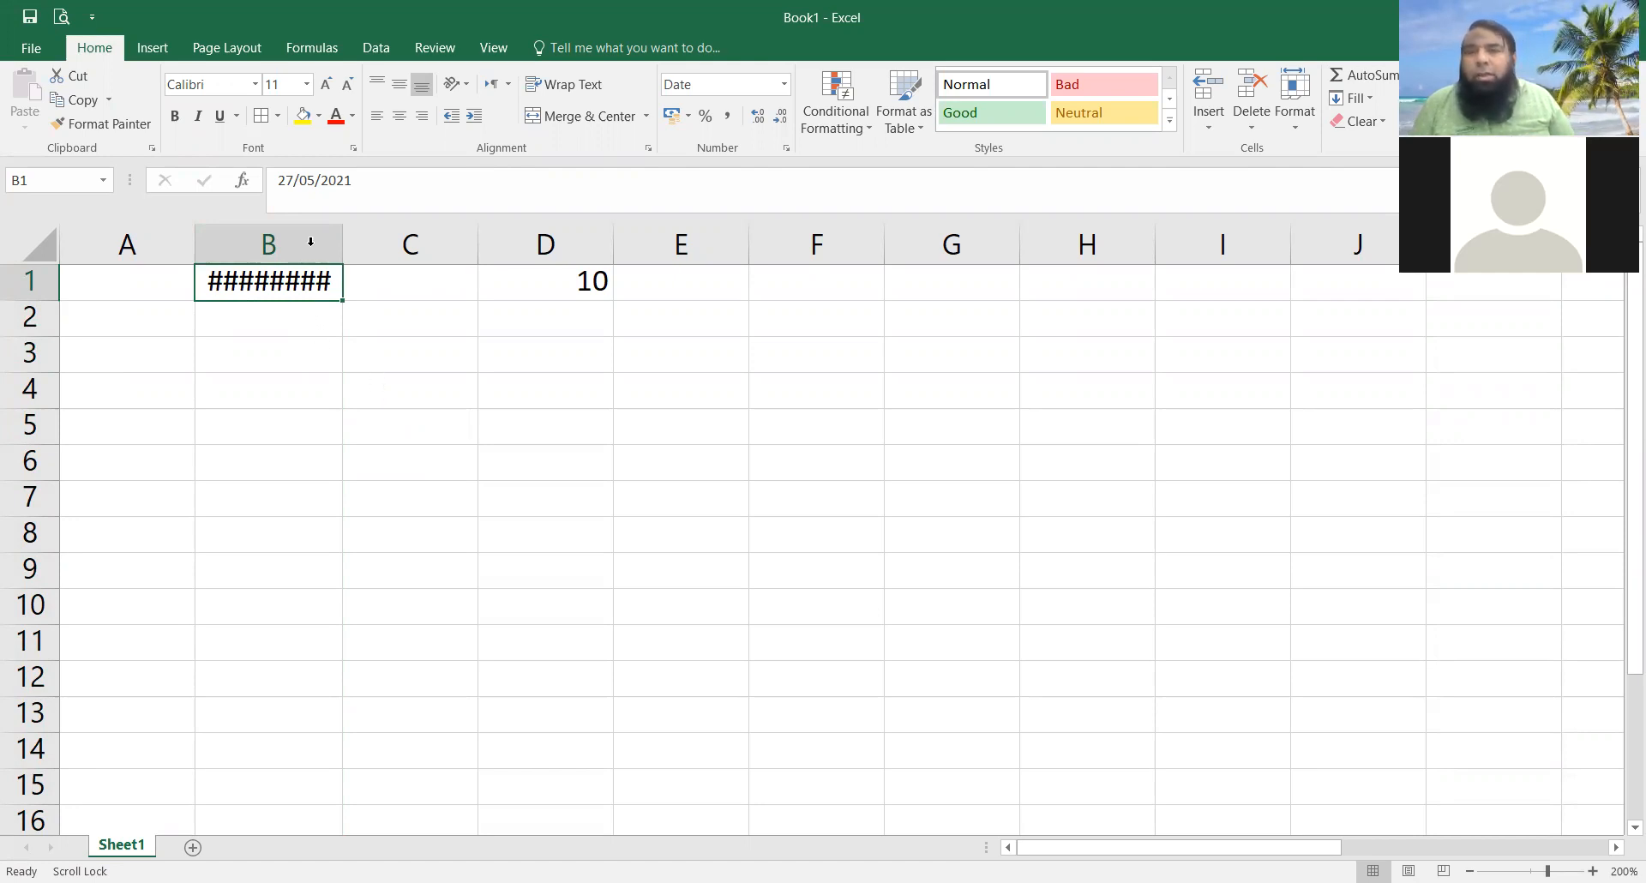
pyautogui.click(328, 86)
pyautogui.click(345, 91)
pyautogui.click(346, 91)
pyautogui.click(348, 92)
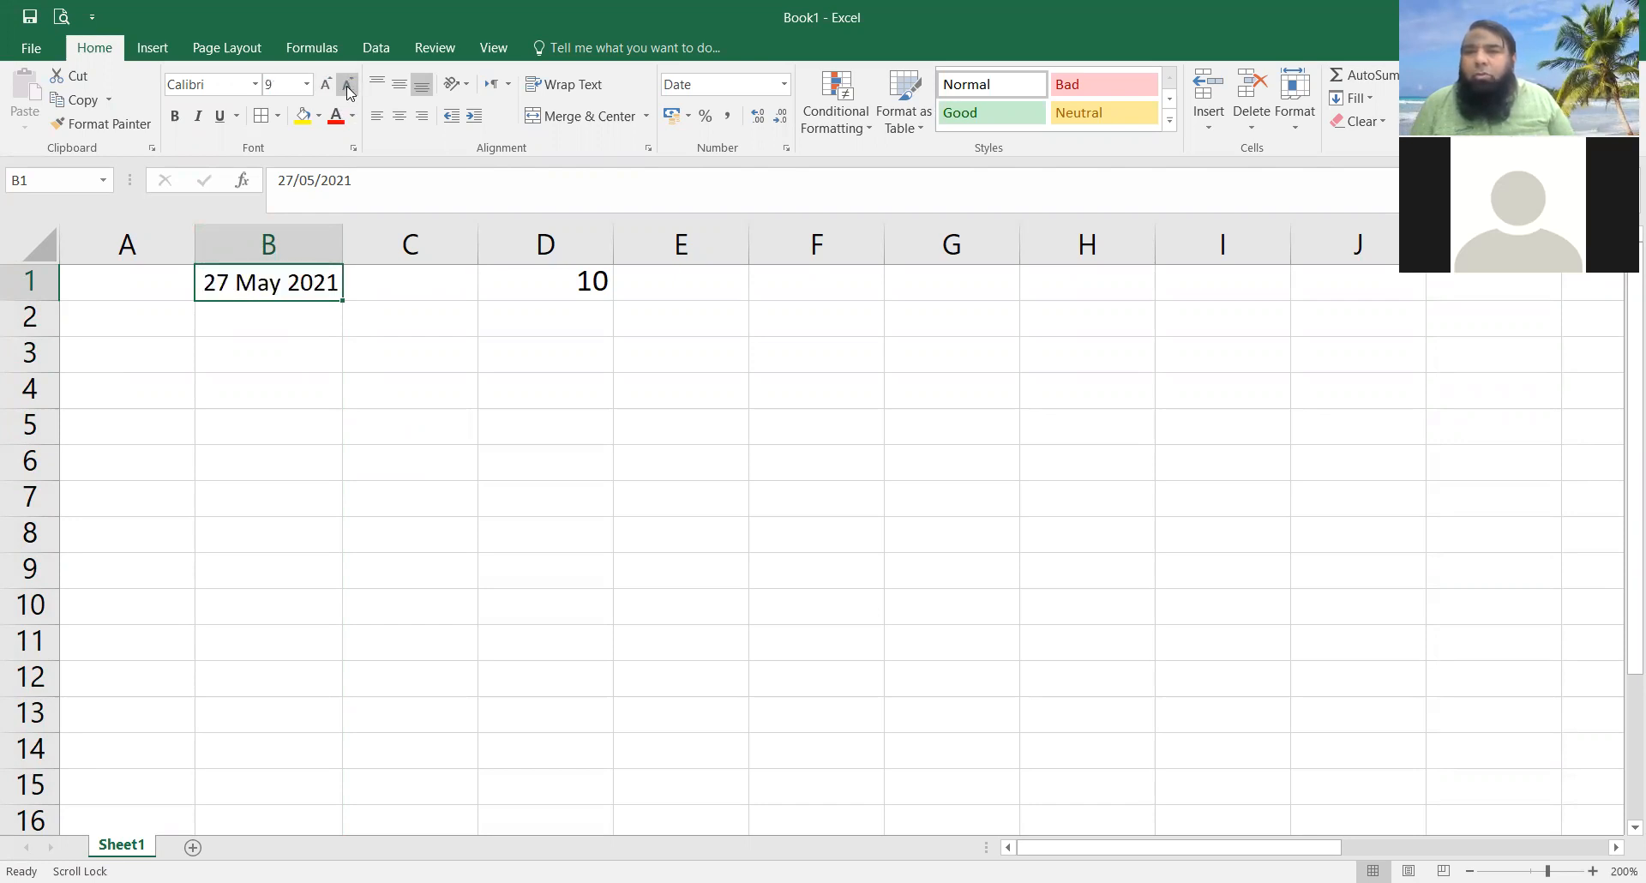
# Step: Enlarge the font of cell B1 to size 12 and widen column B to fit the date
pyautogui.click(326, 85)
pyautogui.click(326, 85)
pyautogui.click(325, 85)
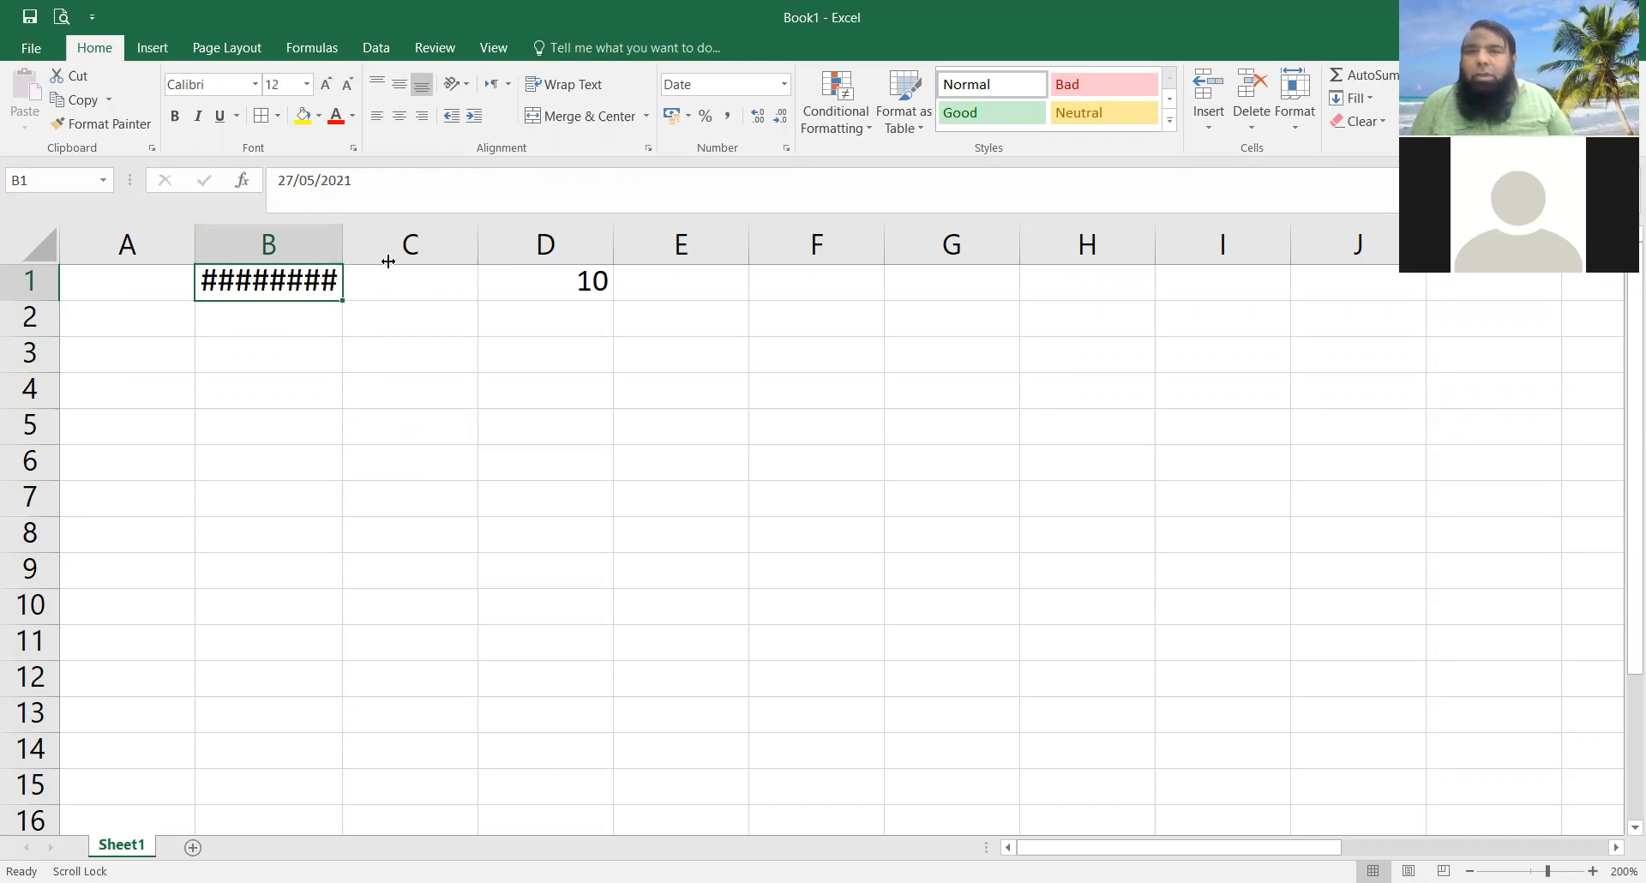
pyautogui.moveTo(388, 261); pyautogui.dragTo(390, 261)
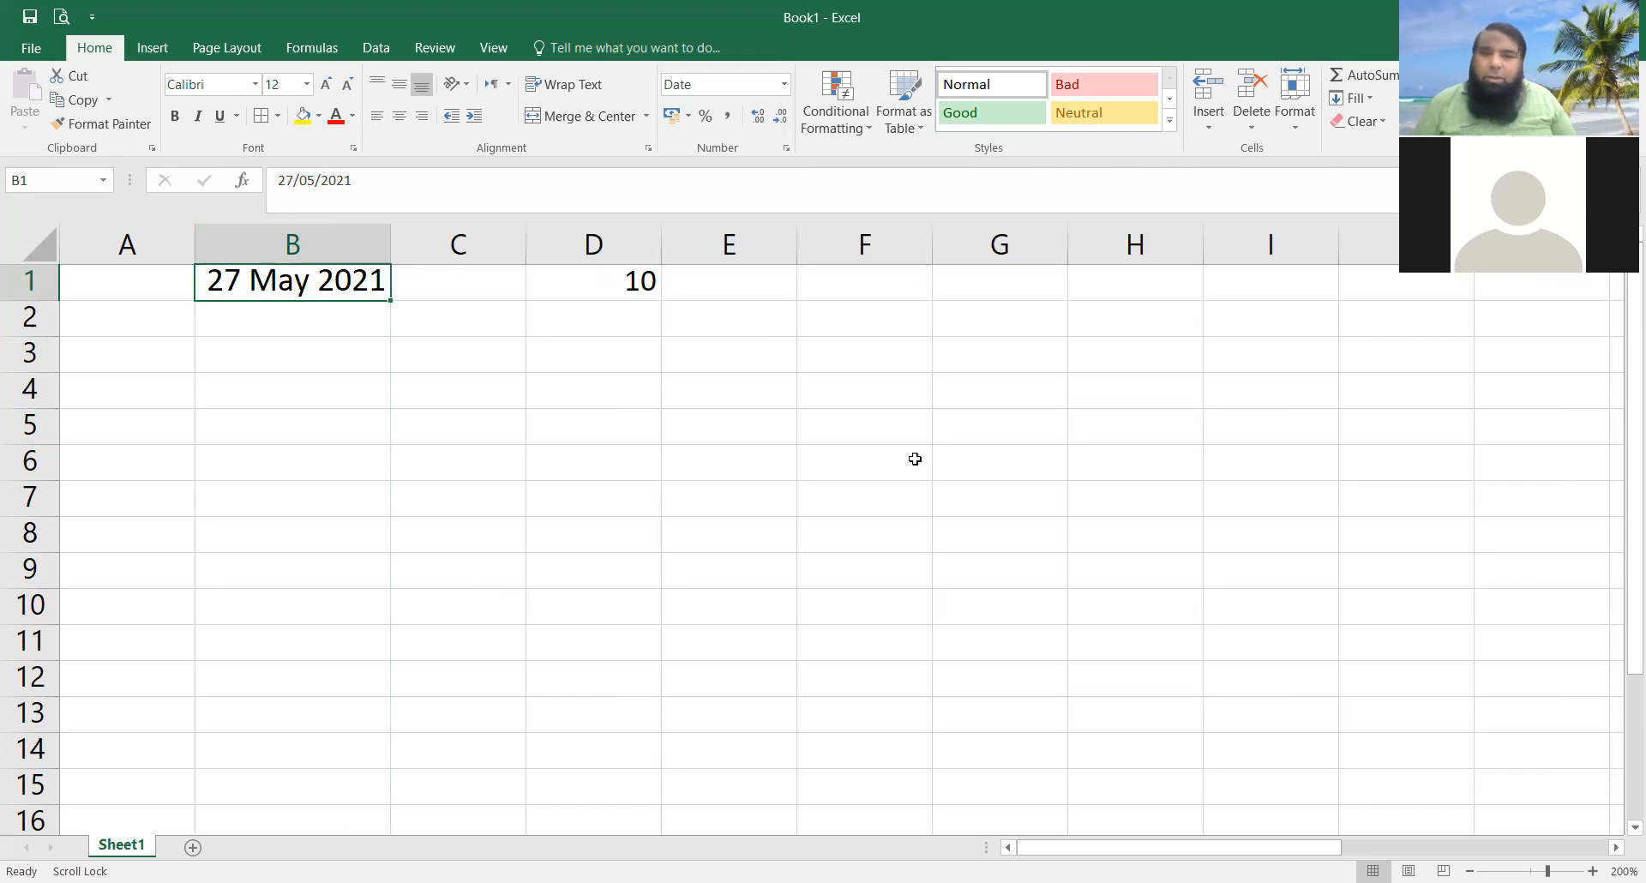
# Step: Clear all contents and formatting from the entire worksheet
pyautogui.hotkey('ctrl', 'a')
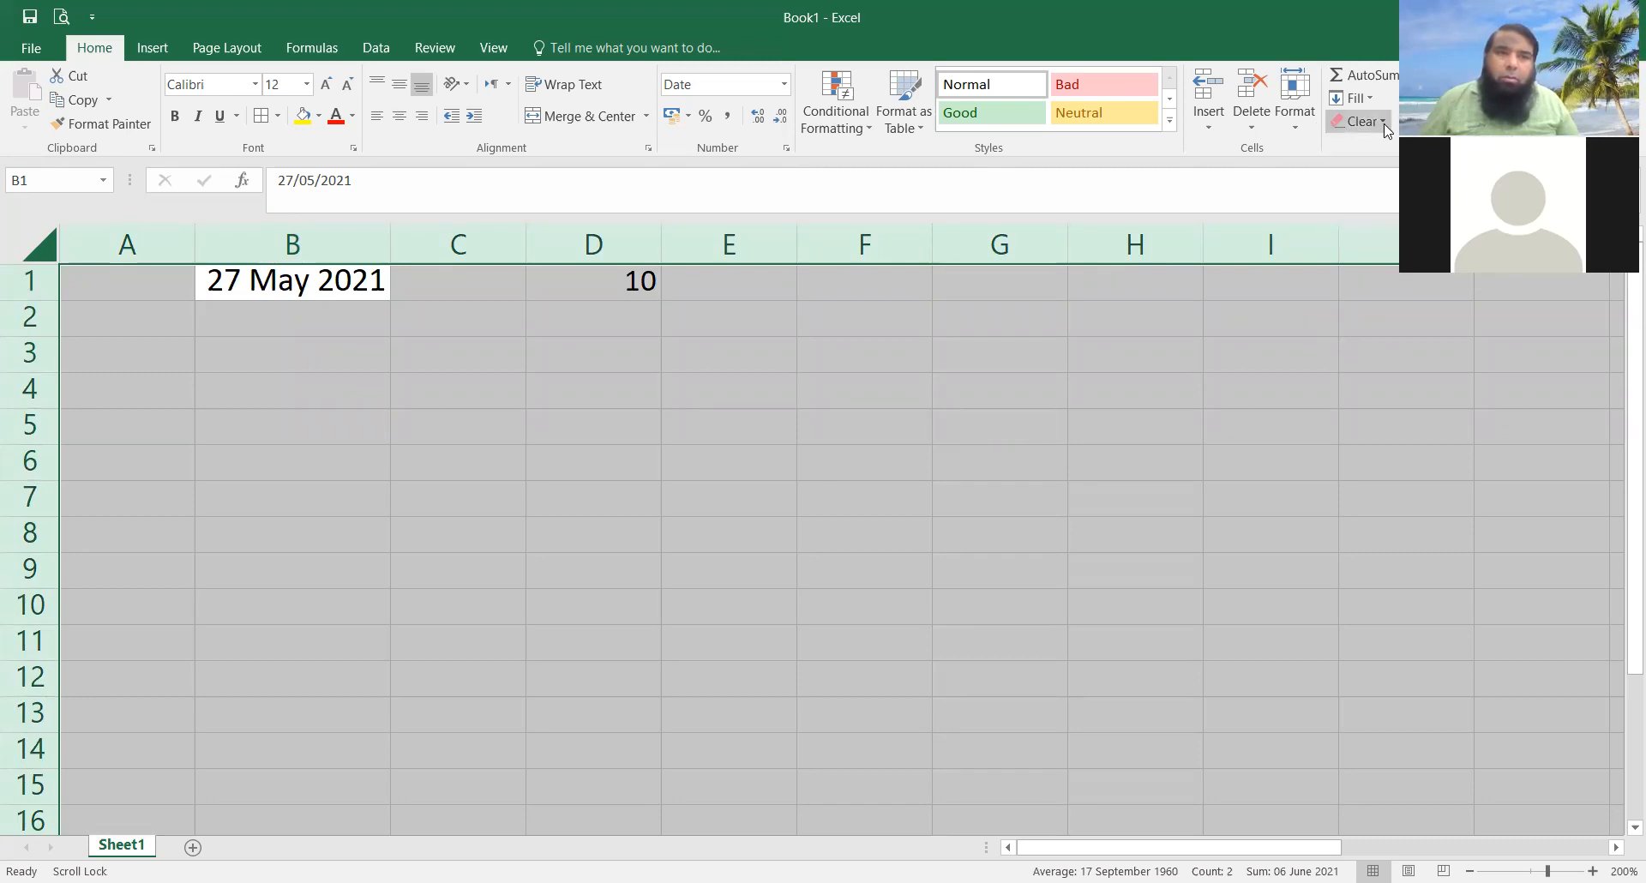
pyautogui.click(186, 424)
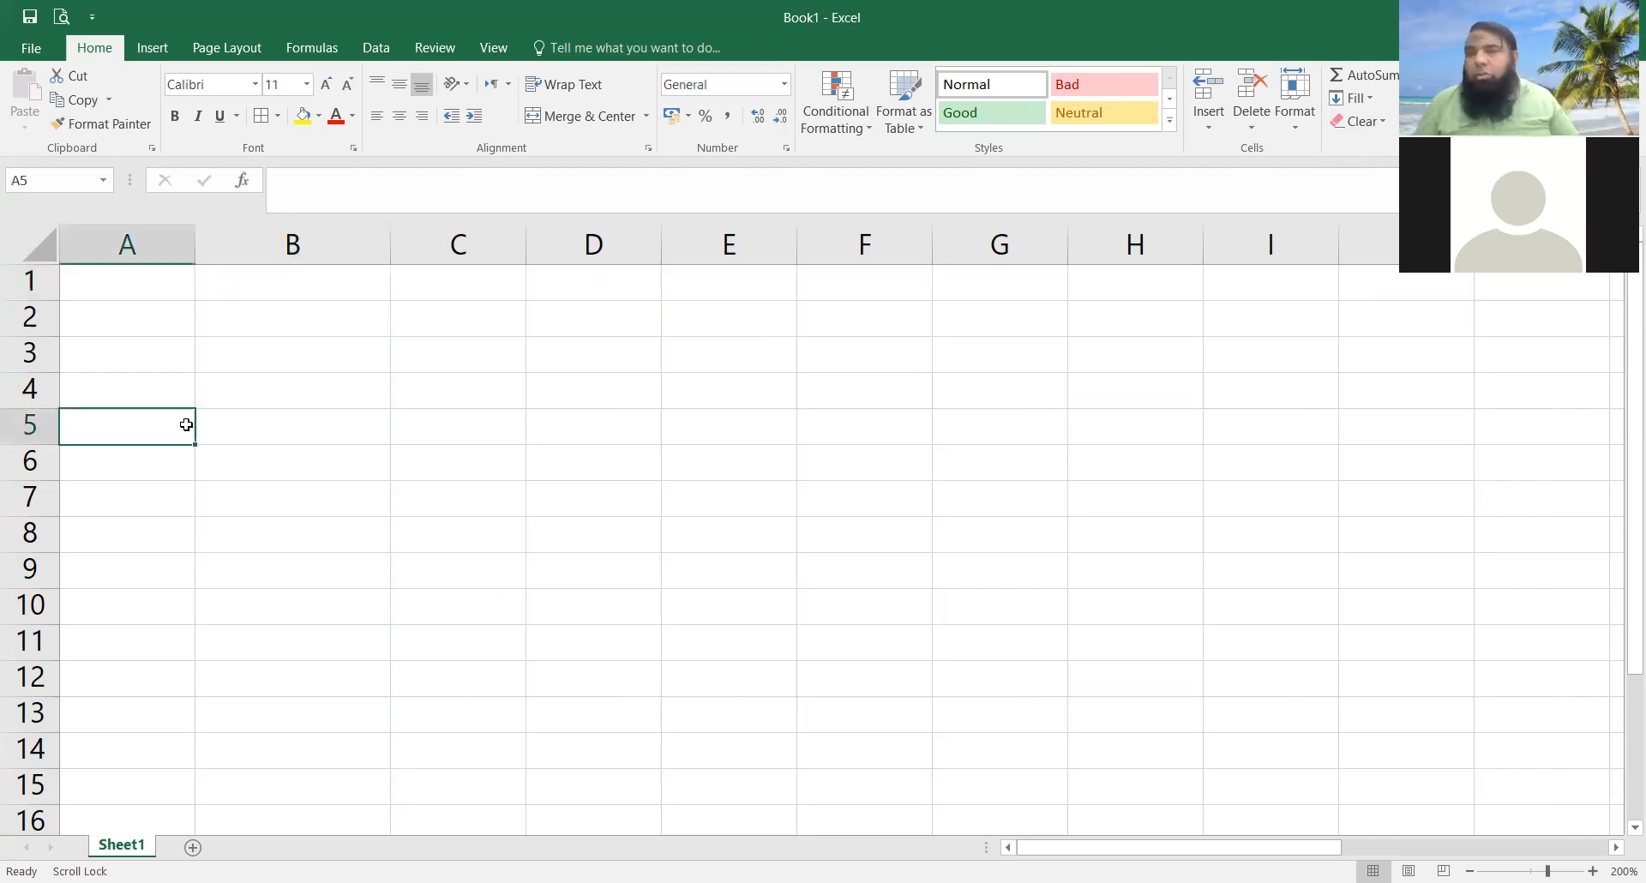
pyautogui.moveTo(196, 244); pyautogui.dragTo(199, 247)
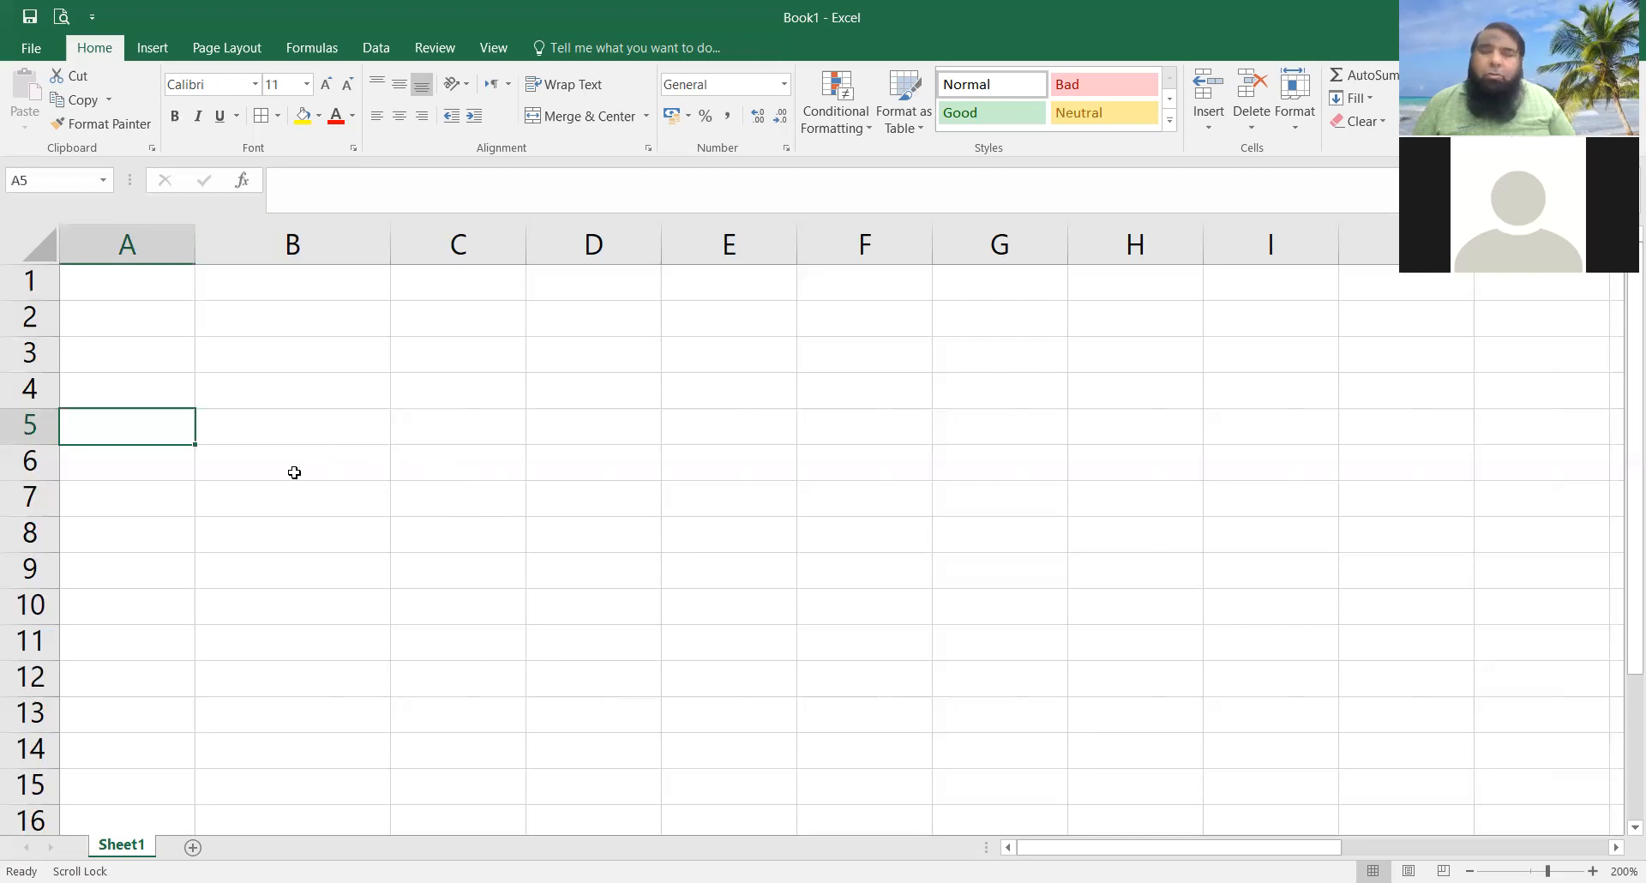
# Step: Set the page orientation to Portrait
pyautogui.click(218, 47)
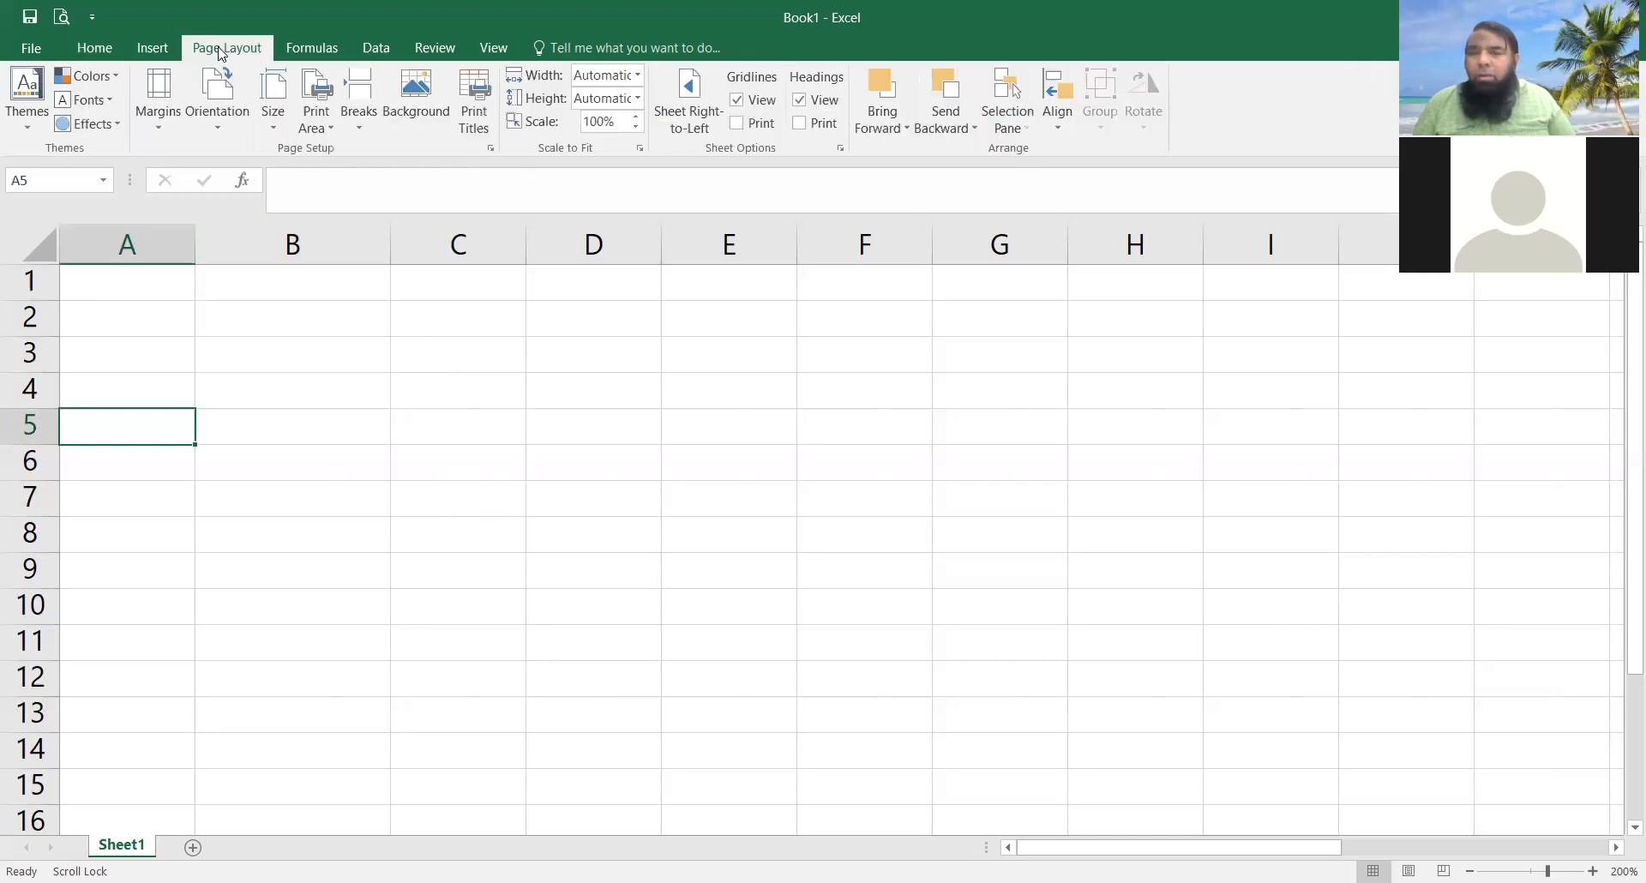
pyautogui.click(222, 124)
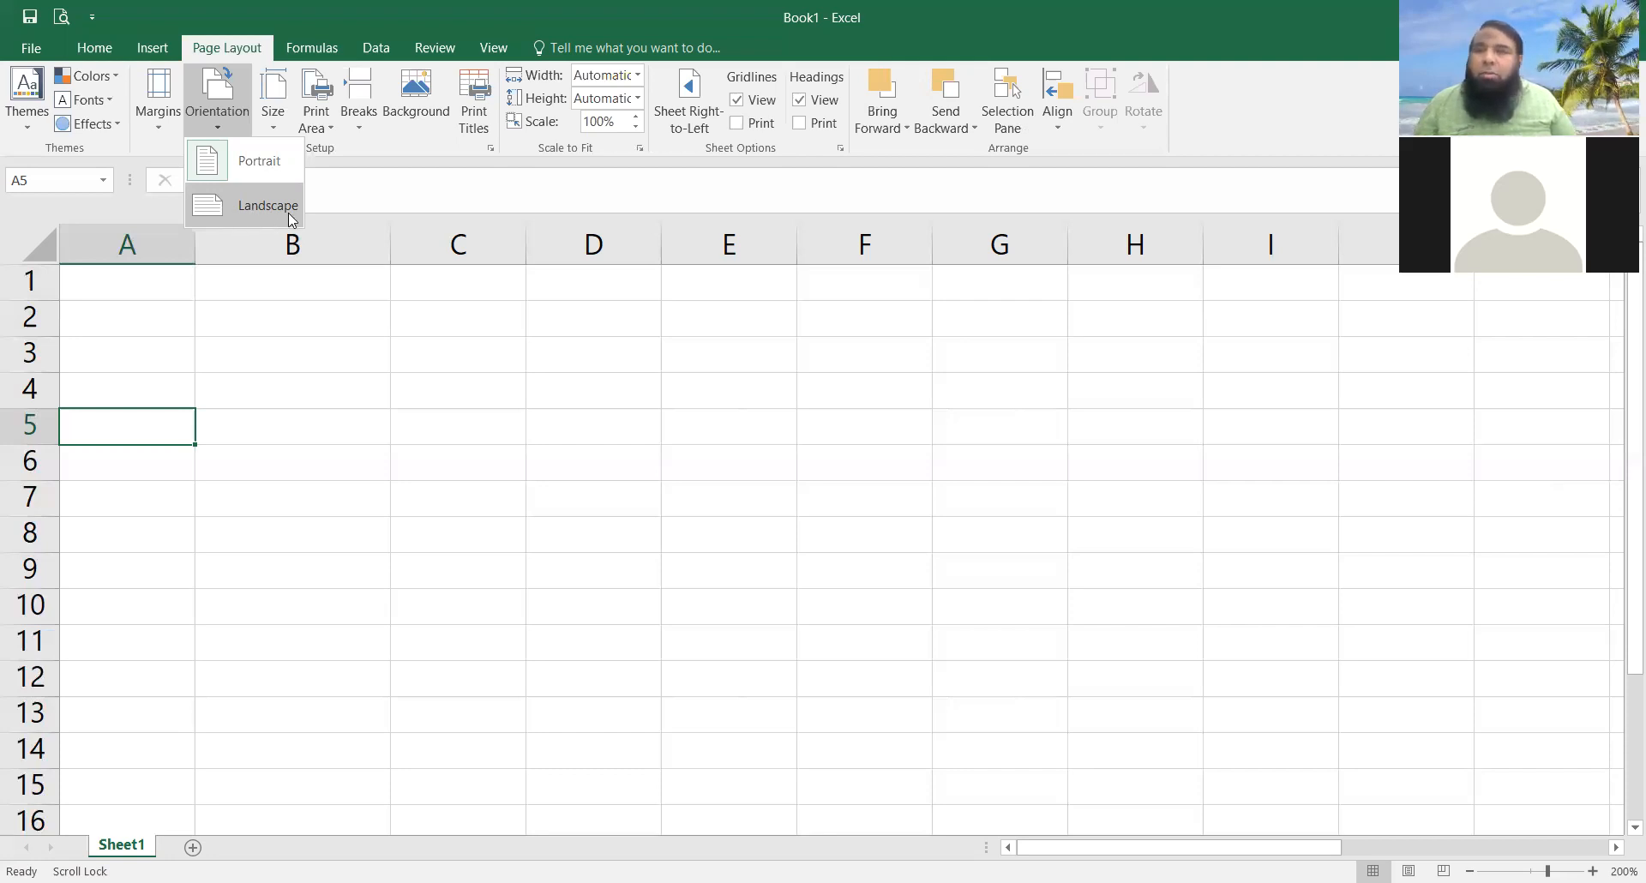
pyautogui.click(277, 160)
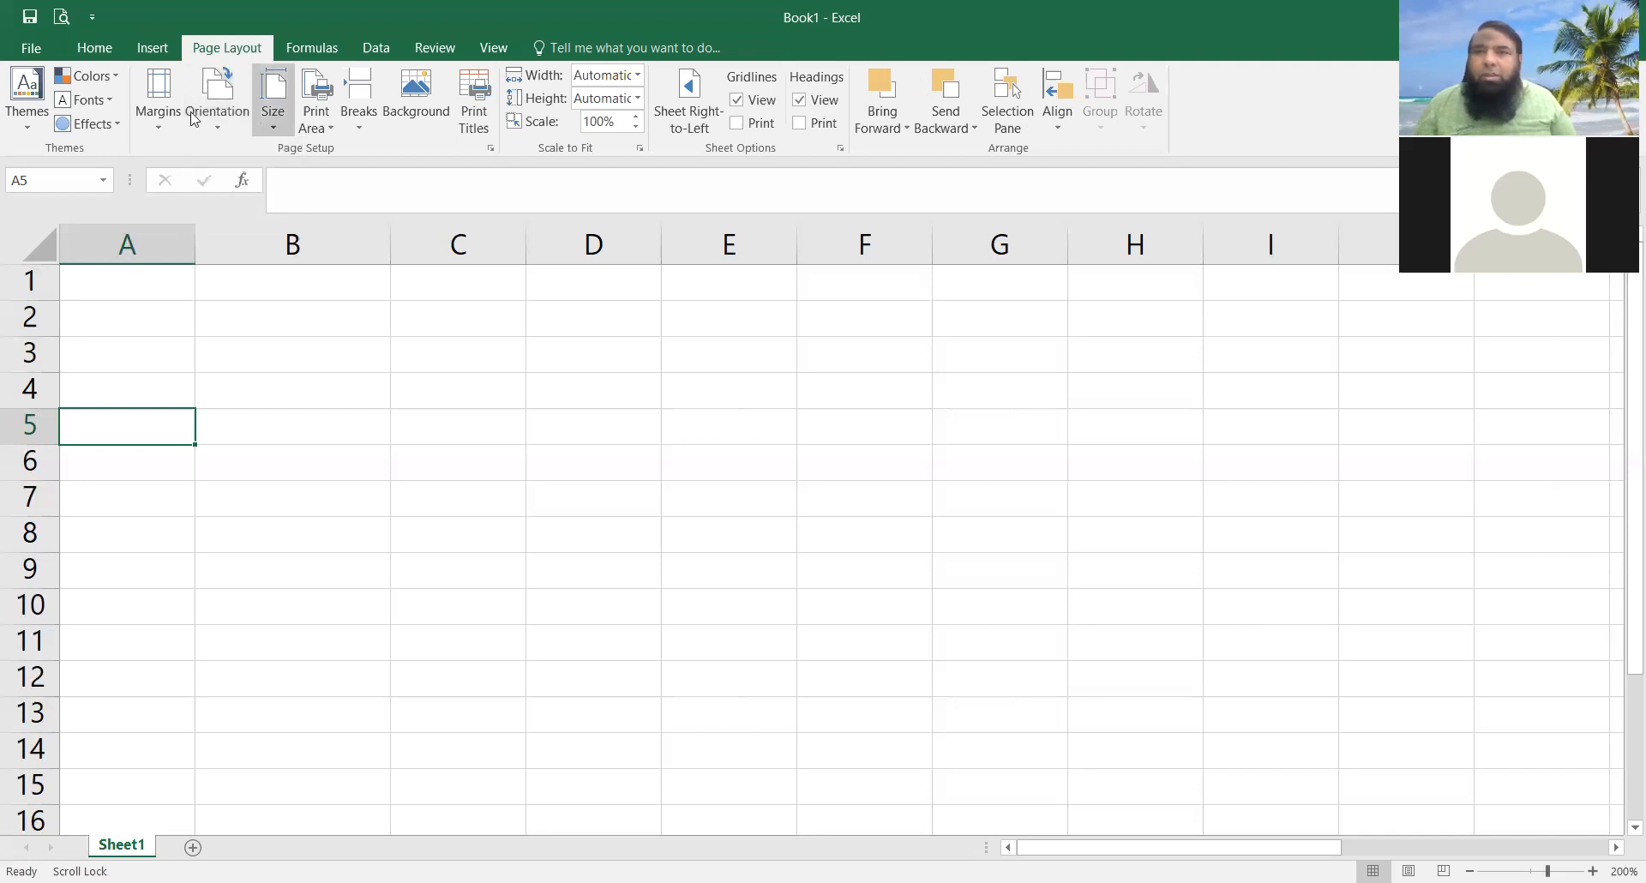
pyautogui.click(94, 51)
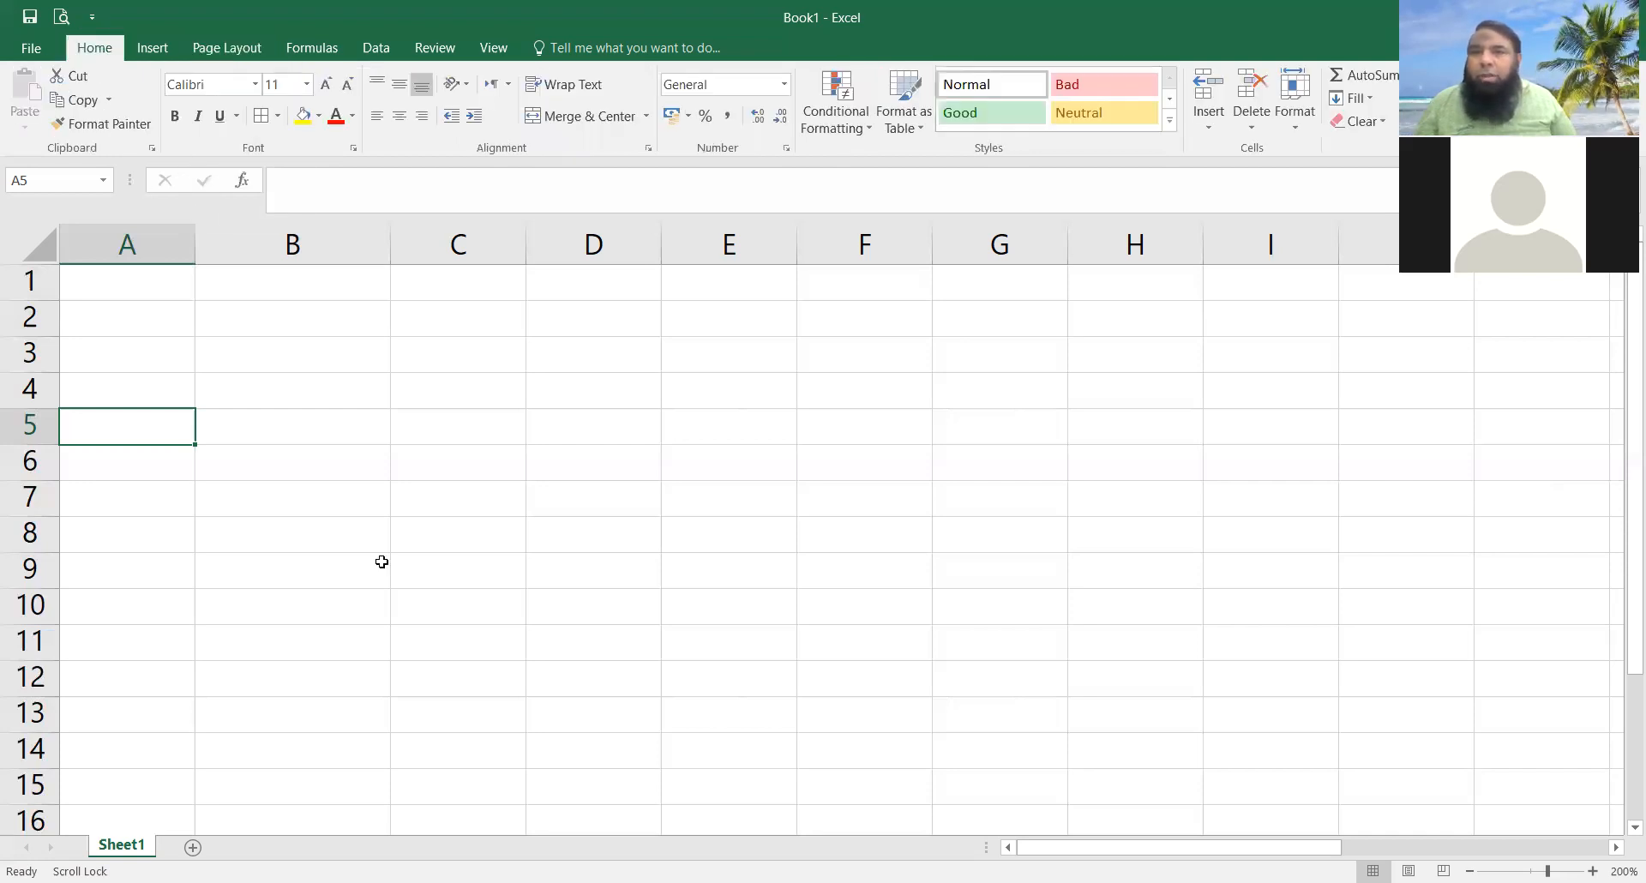
# Step: Enter the heading "Roll No" in cell A4
pyautogui.click(159, 386)
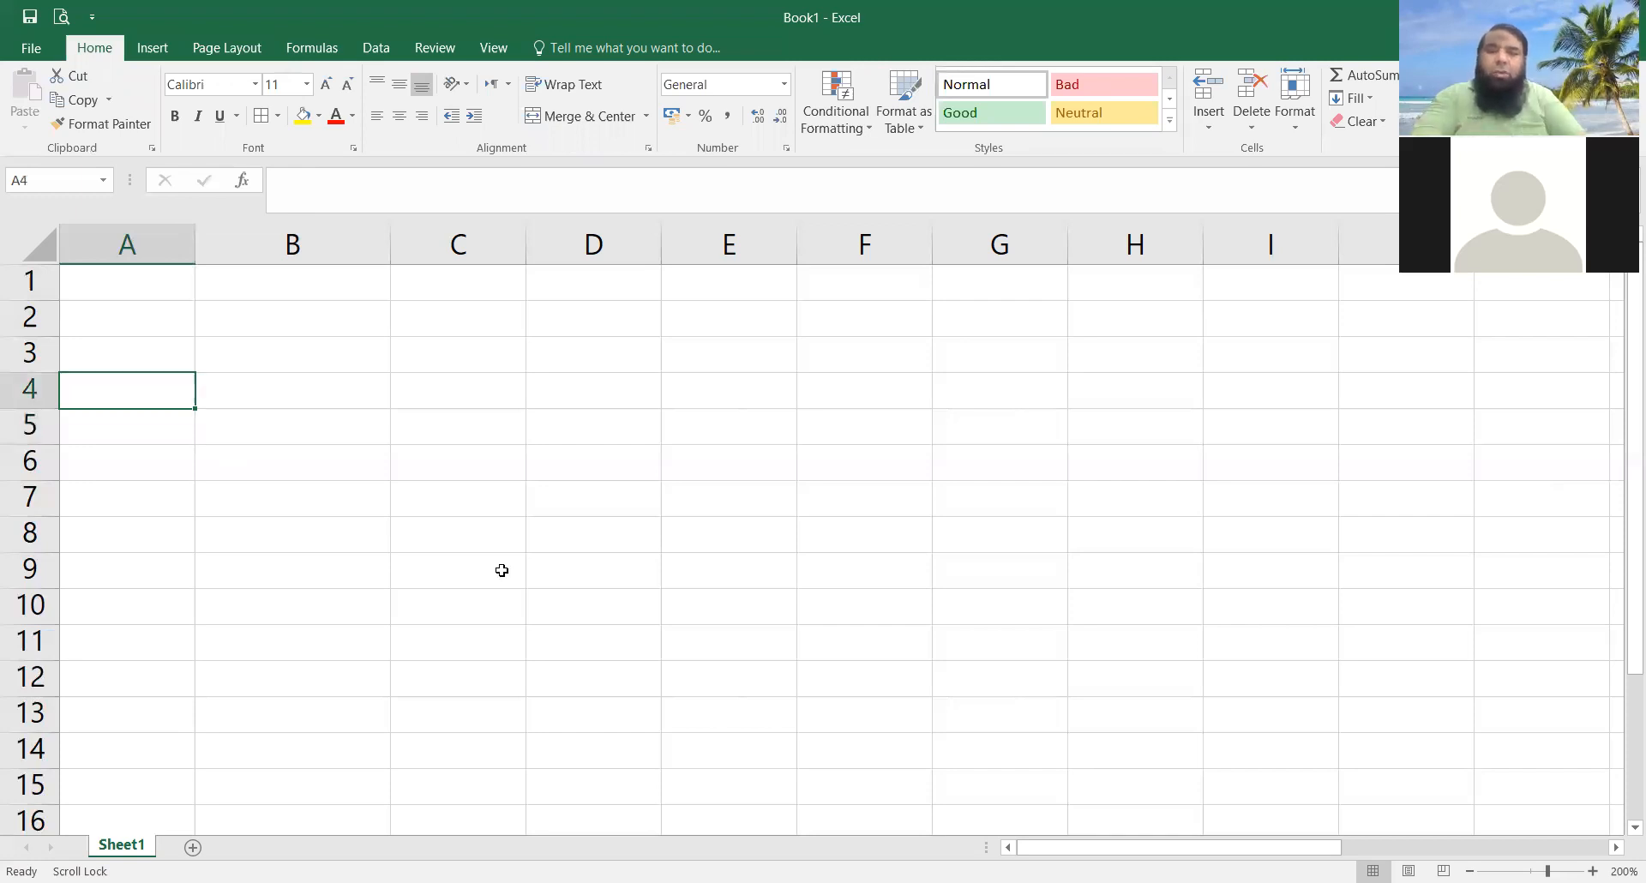
pyautogui.write('Roll ')
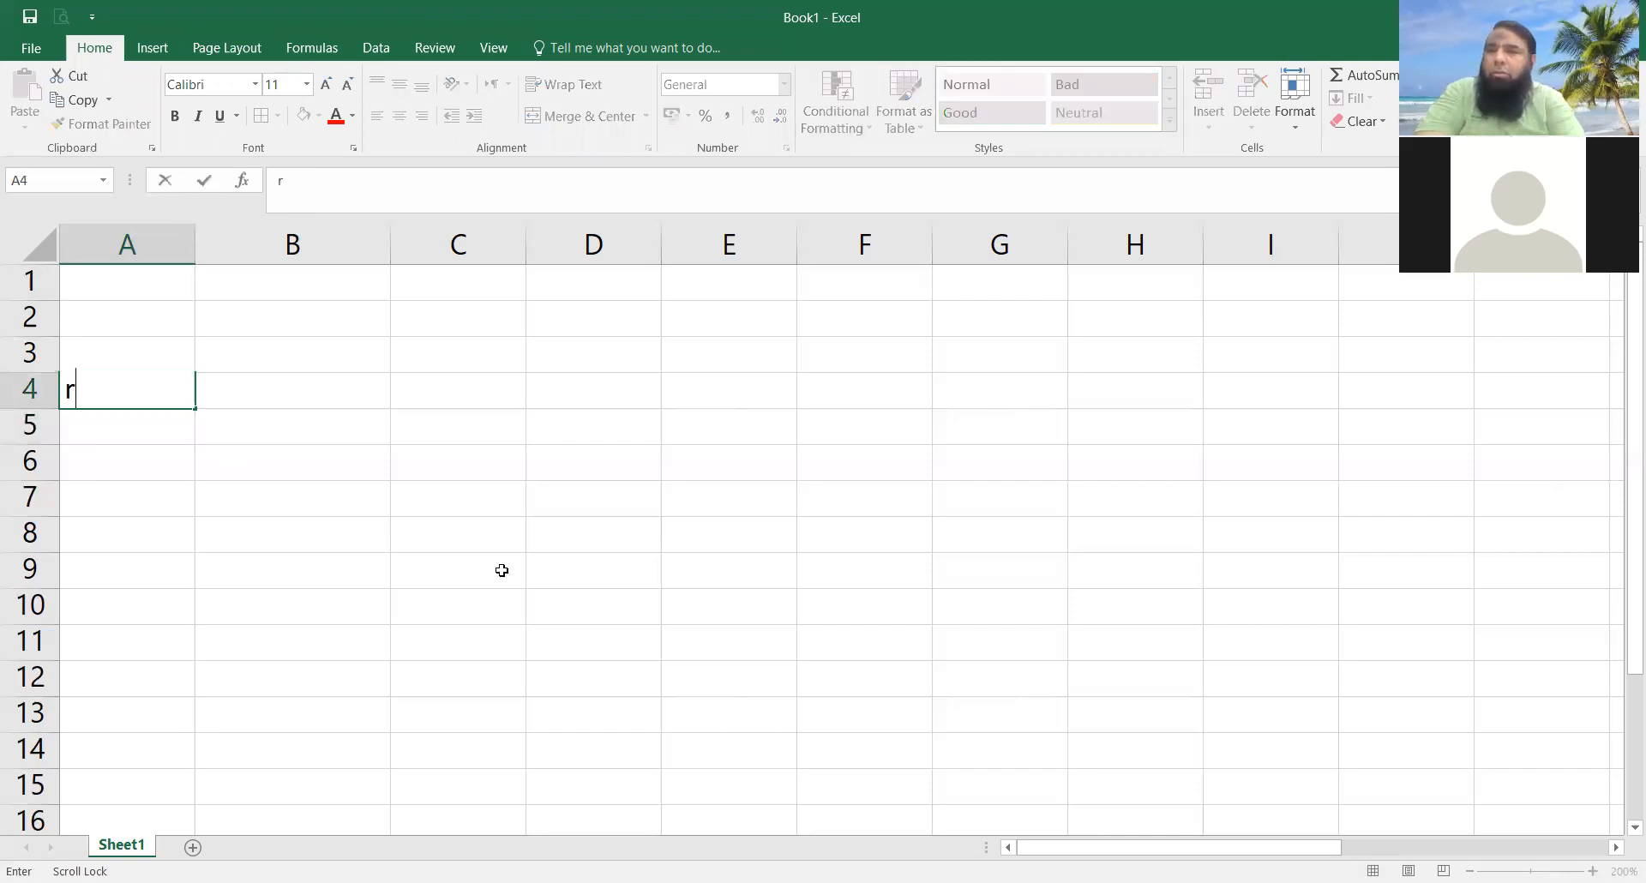
pyautogui.write('N')
pyautogui.press('BackSpace')
pyautogui.write('No')
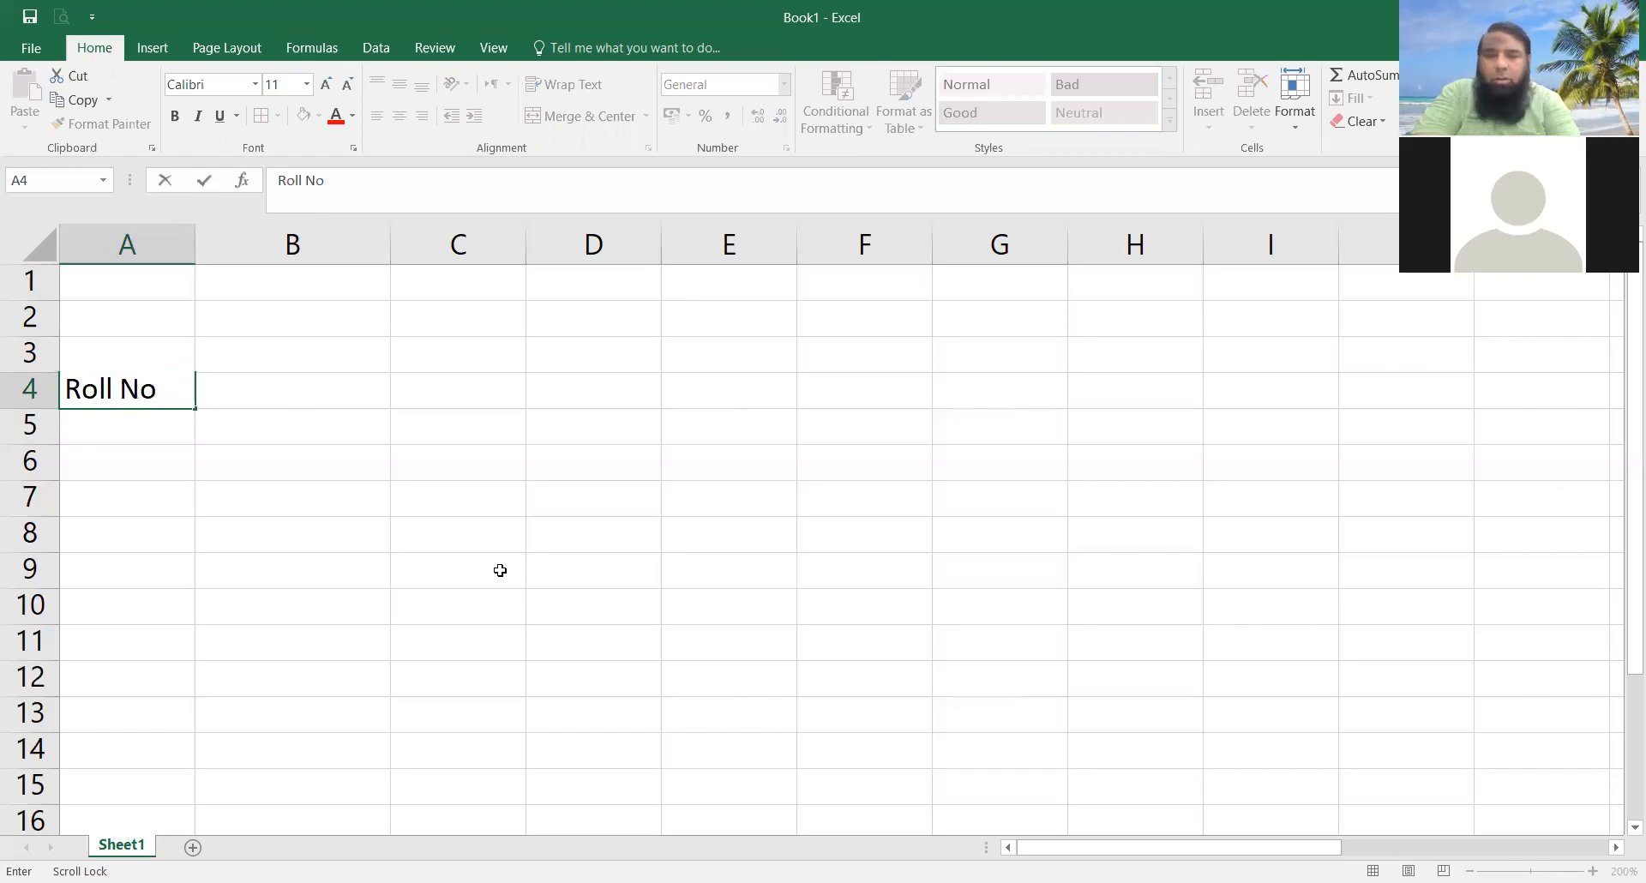
pyautogui.press('Return')
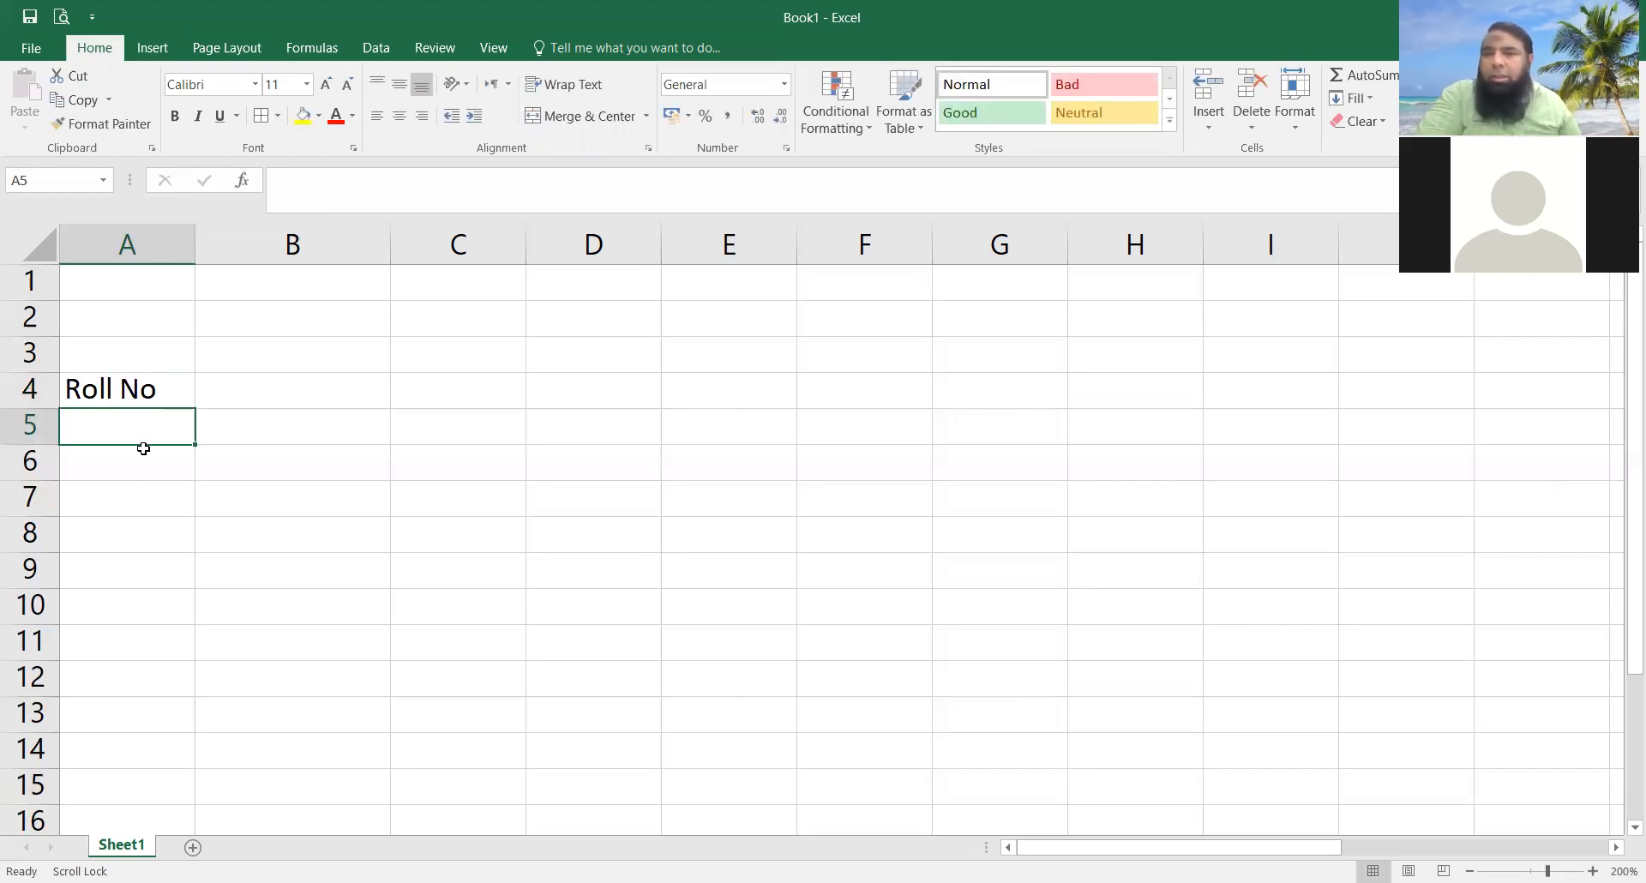
# Step: AutoFit the width of column A to the heading in cell A4
pyautogui.click(156, 392)
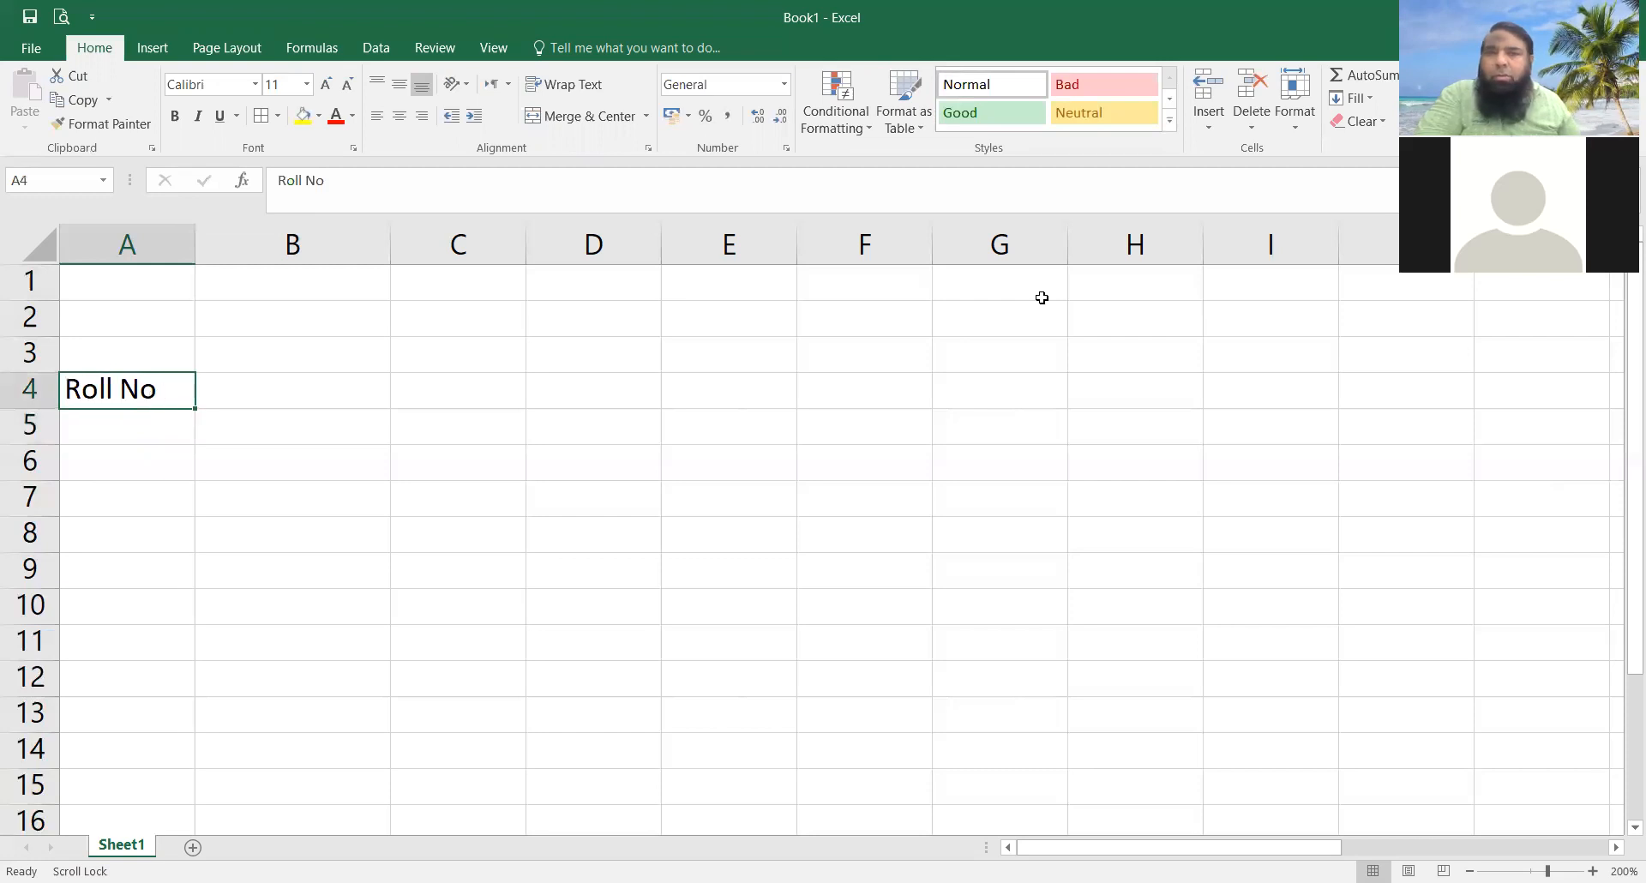
pyautogui.click(1301, 126)
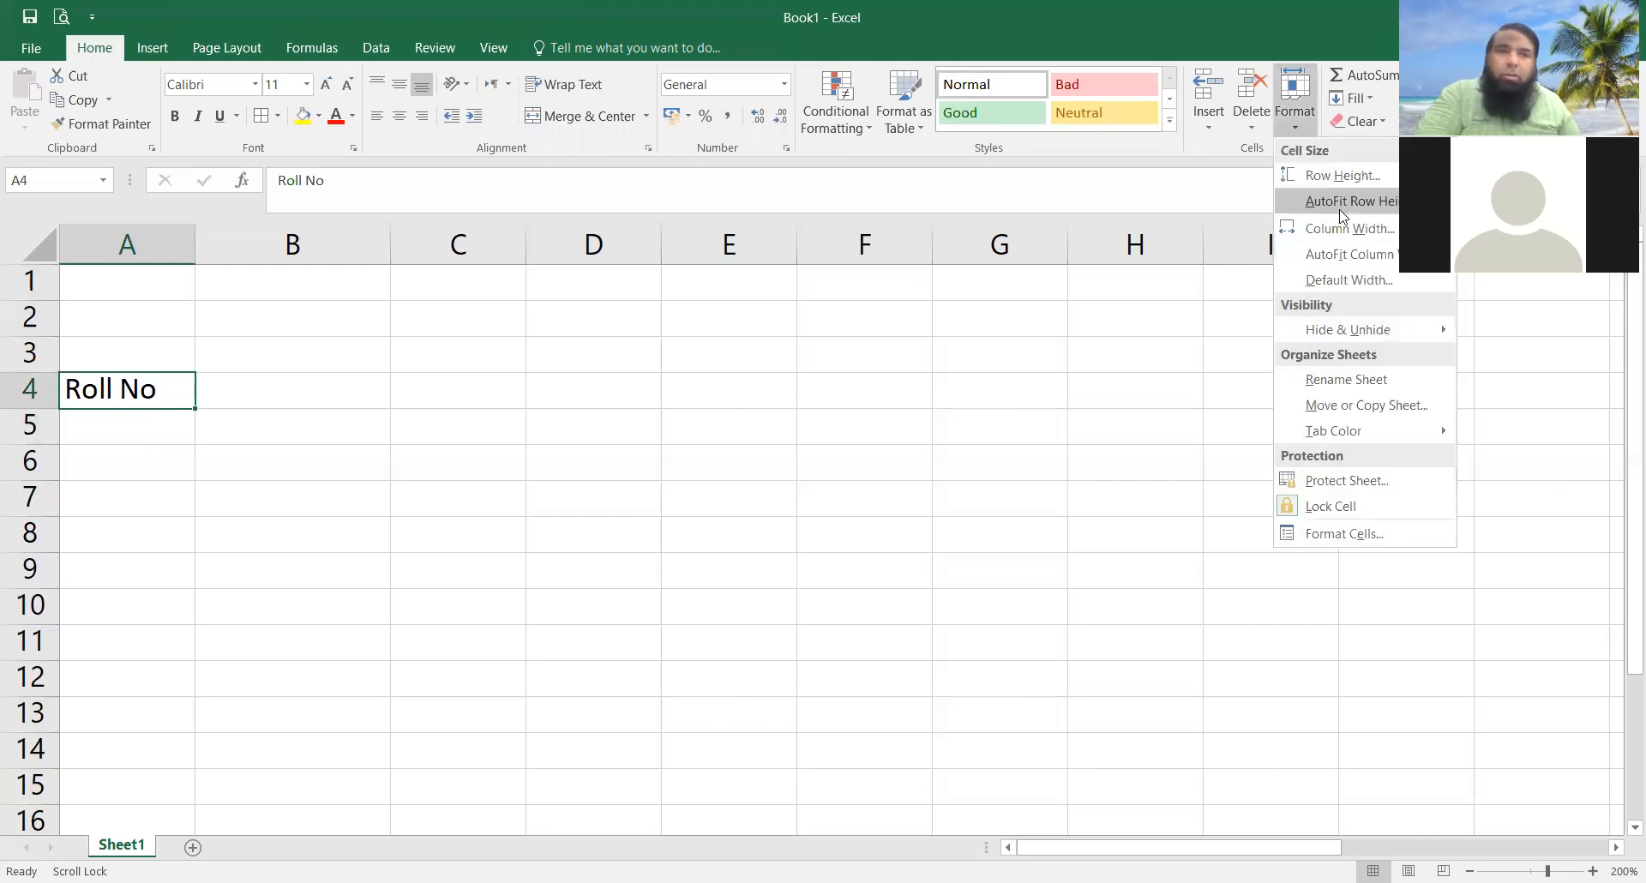
pyautogui.click(1338, 262)
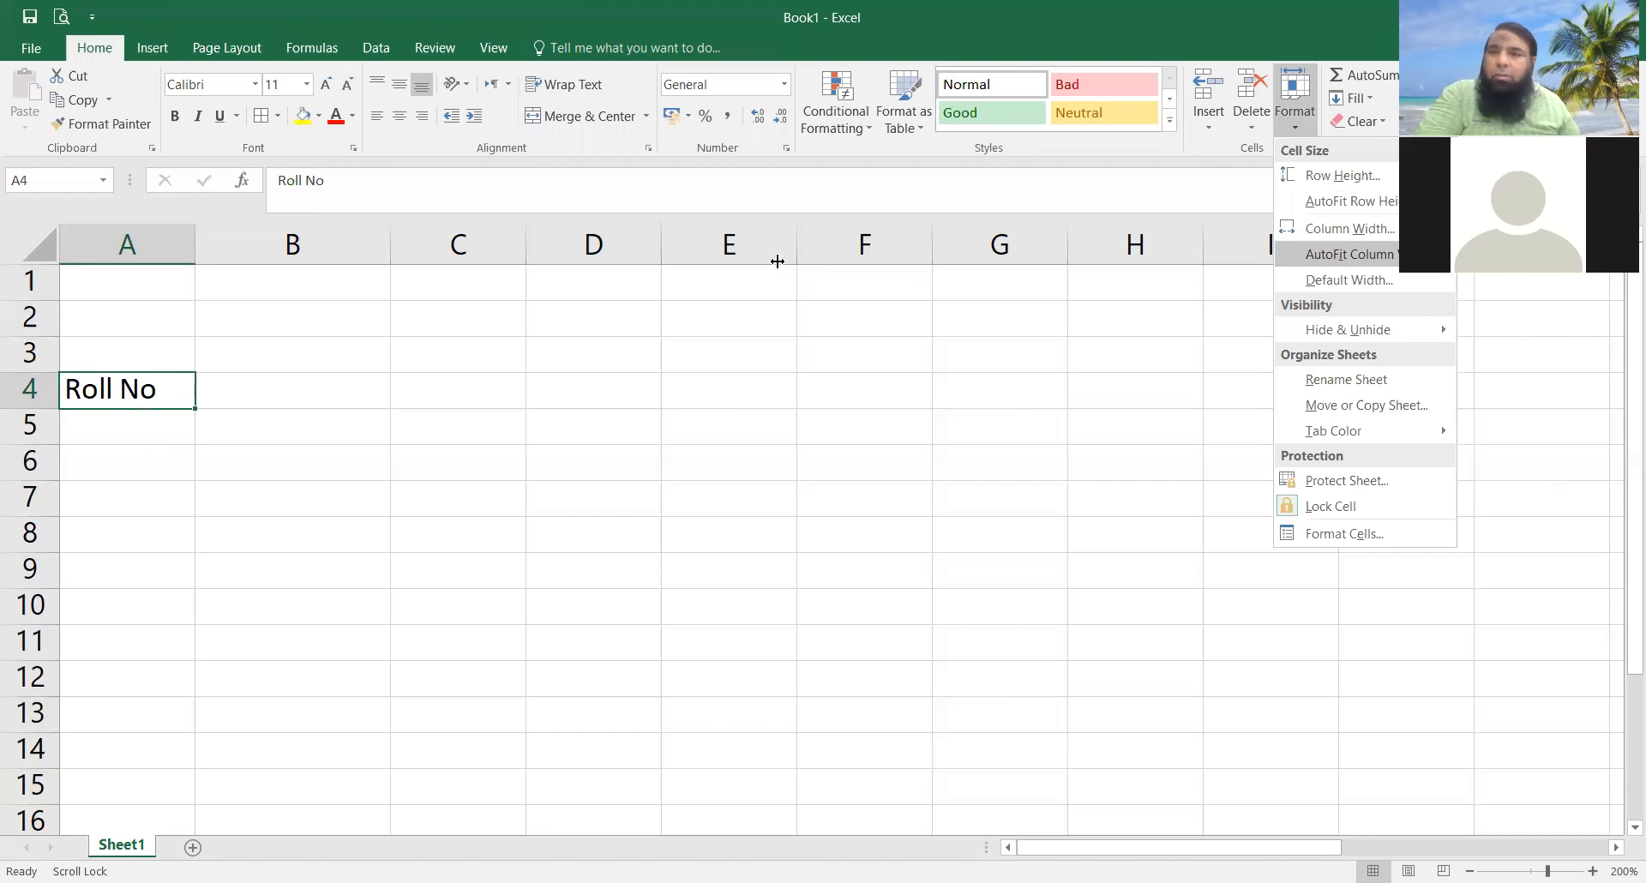
# Step: Enter the heading "Student Name" in cell B4
pyautogui.click(258, 393)
pyautogui.write('Student Name')
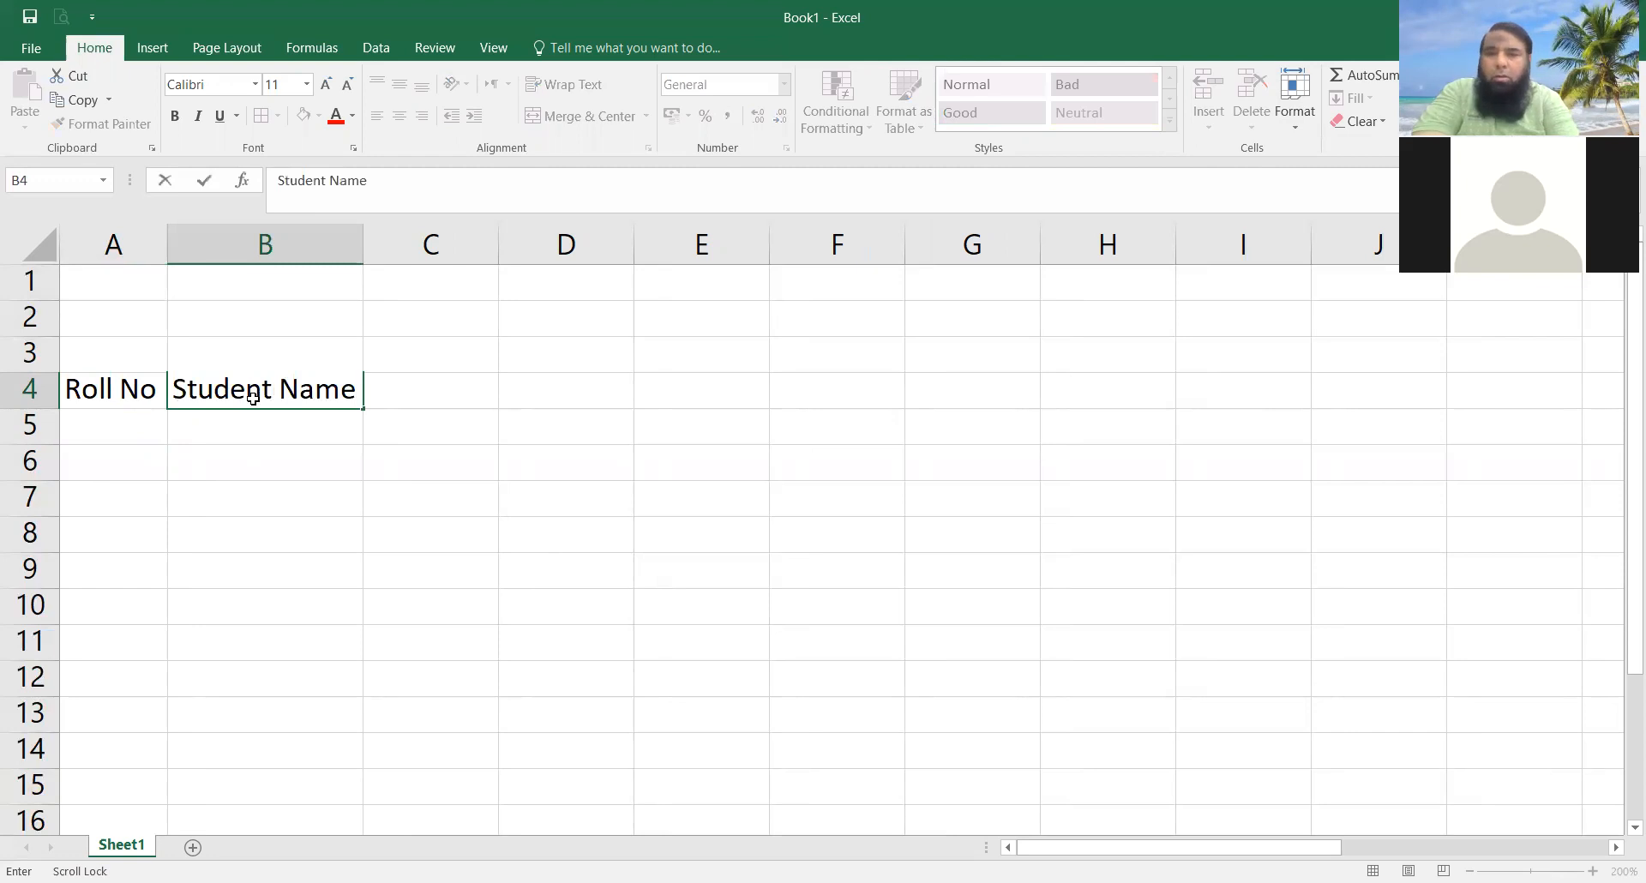
pyautogui.press('Return')
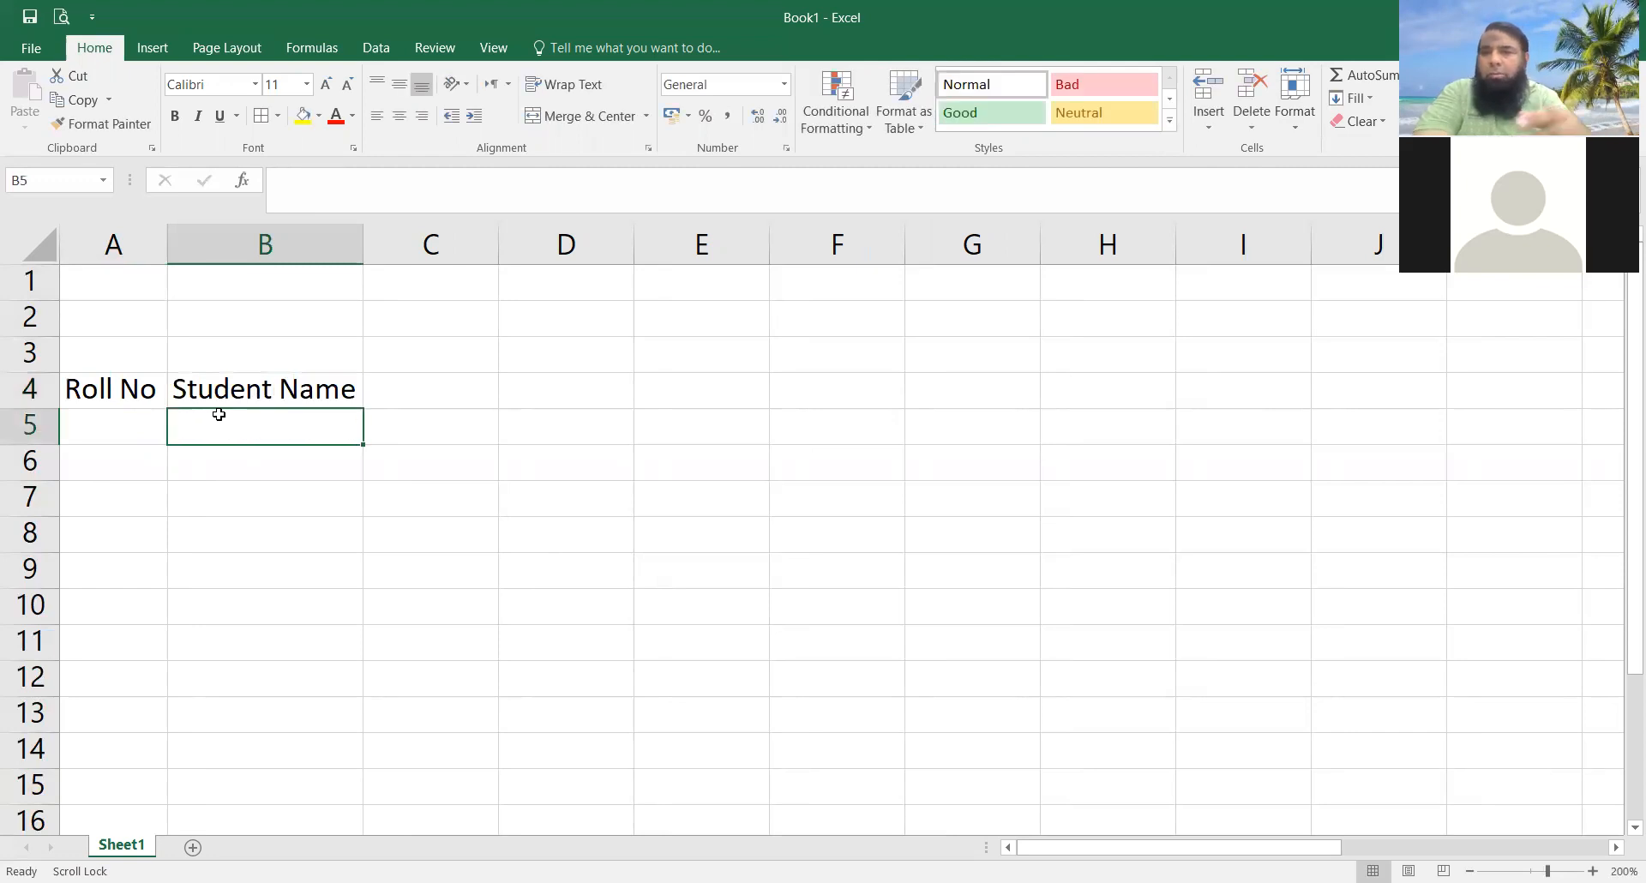
# Step: Enter 1 in cell C4 and 2 in cell D4 as the start of a number series
pyautogui.click(467, 395)
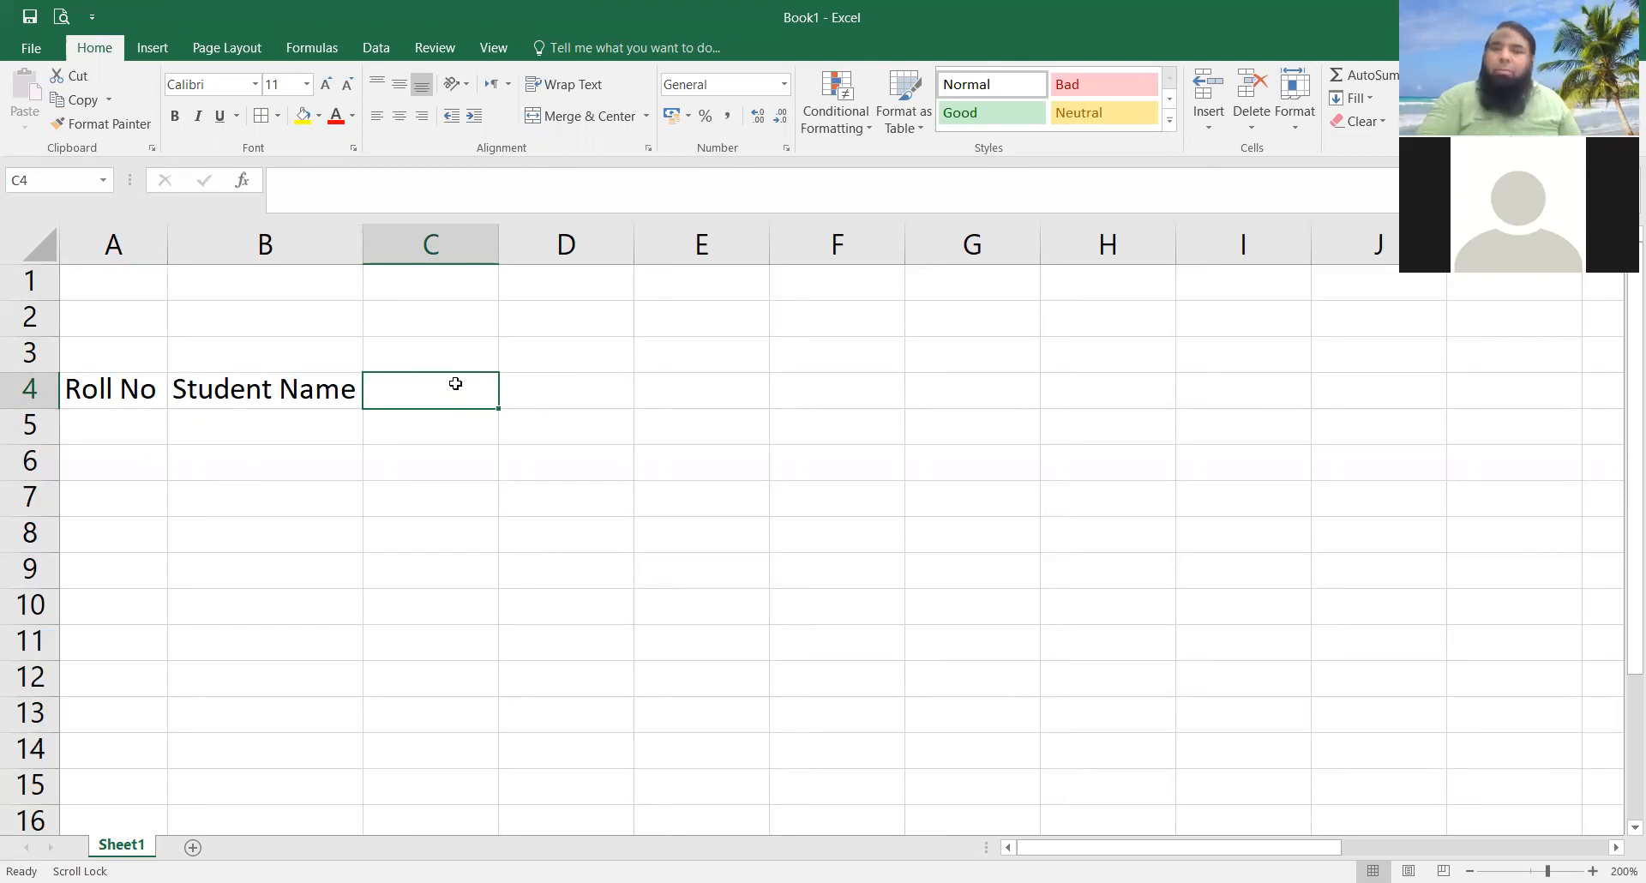
pyautogui.write('1')
pyautogui.click(578, 399)
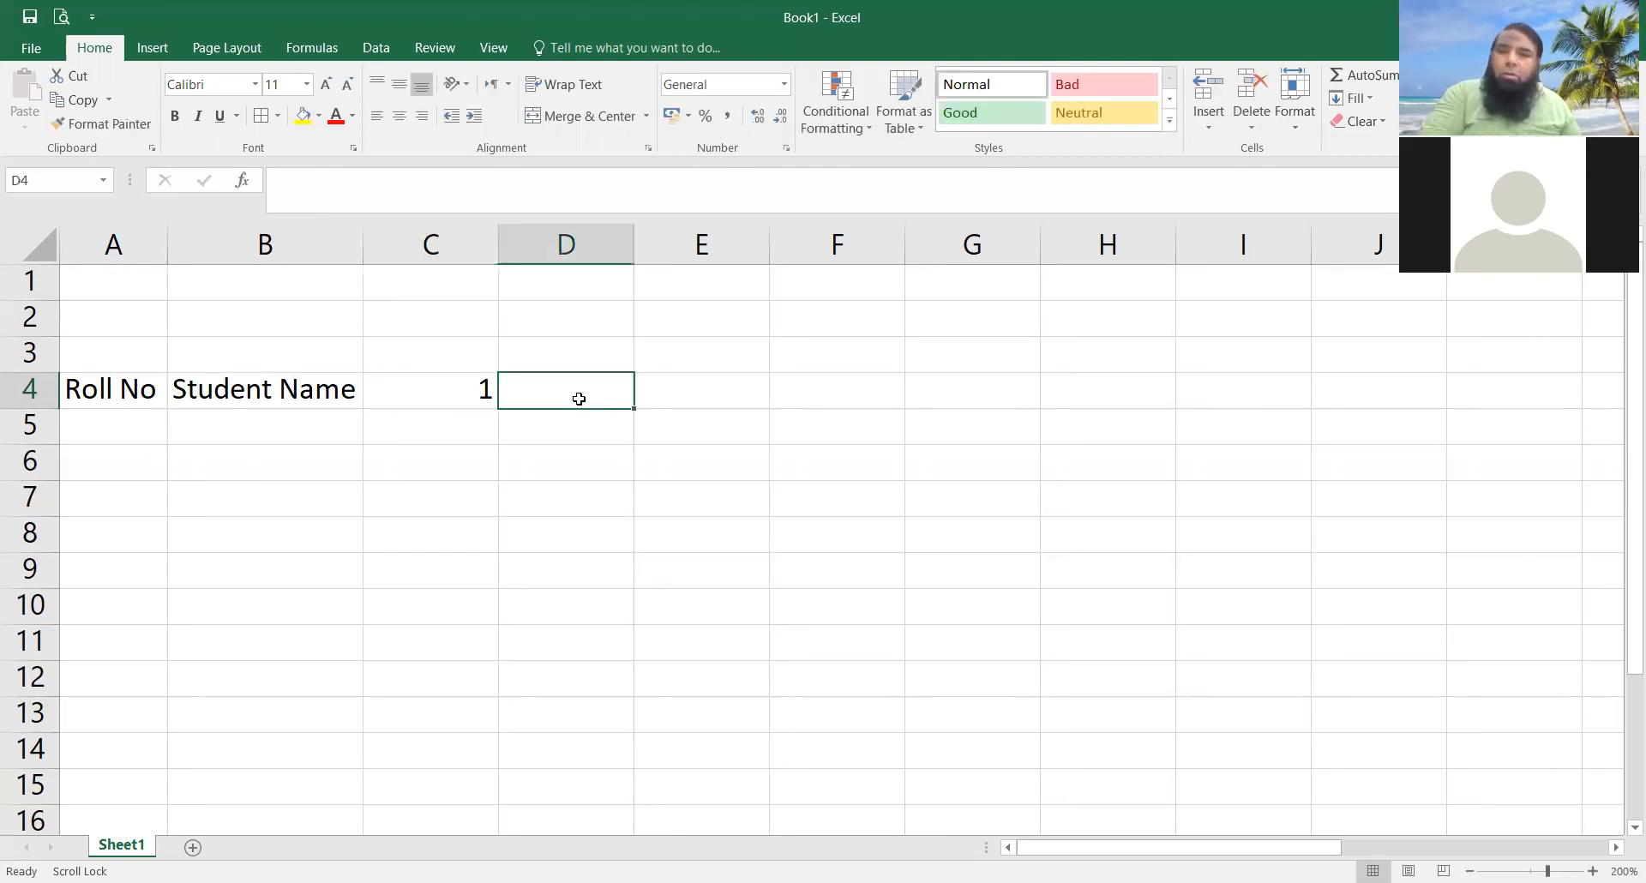
pyautogui.write('2')
pyautogui.click(454, 399)
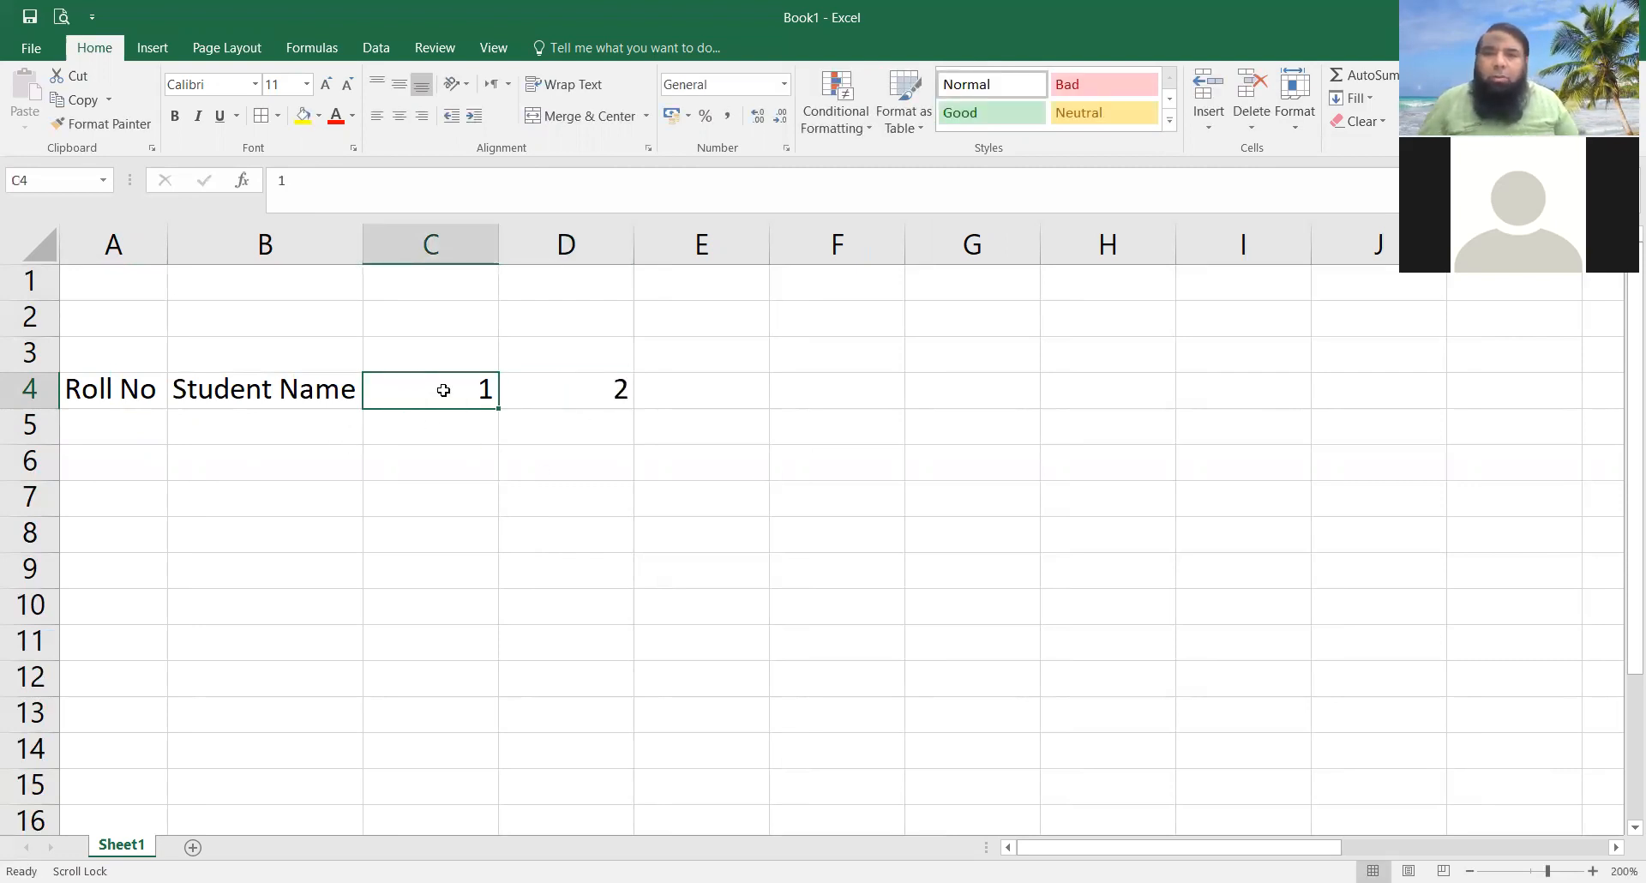
# Step: Extend the number series from C4:D4 along row 4 to cell J4, ending at 8
pyautogui.moveTo(443, 390); pyautogui.dragTo(539, 390)
pyautogui.click(539, 390)
pyautogui.moveTo(433, 396); pyautogui.dragTo(507, 398)
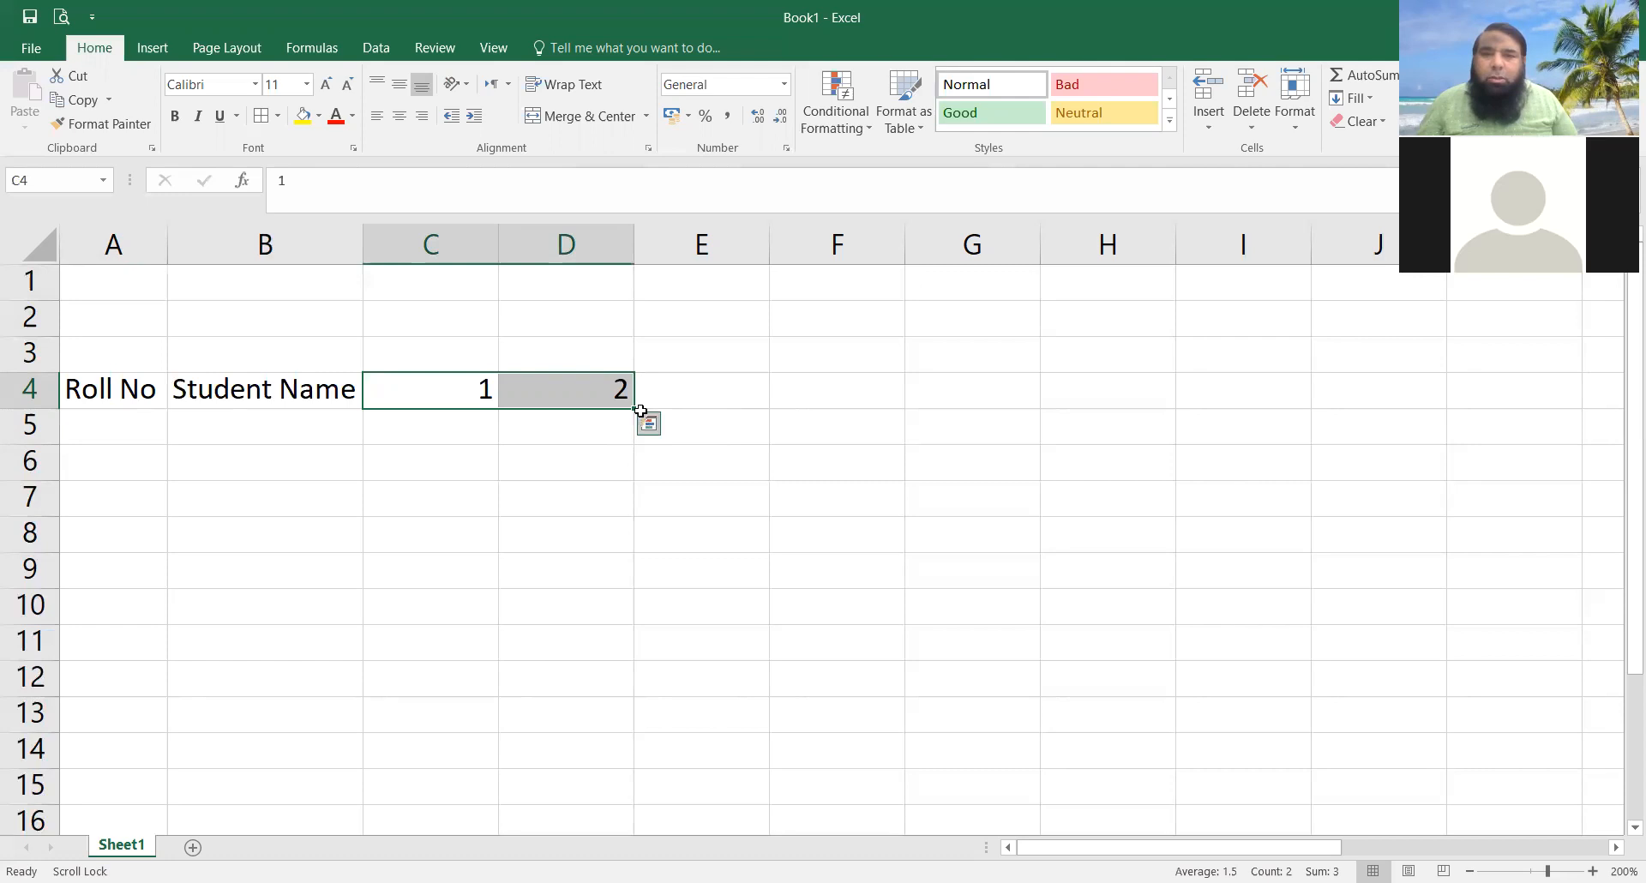
pyautogui.moveTo(640, 411); pyautogui.dragTo(702, 413)
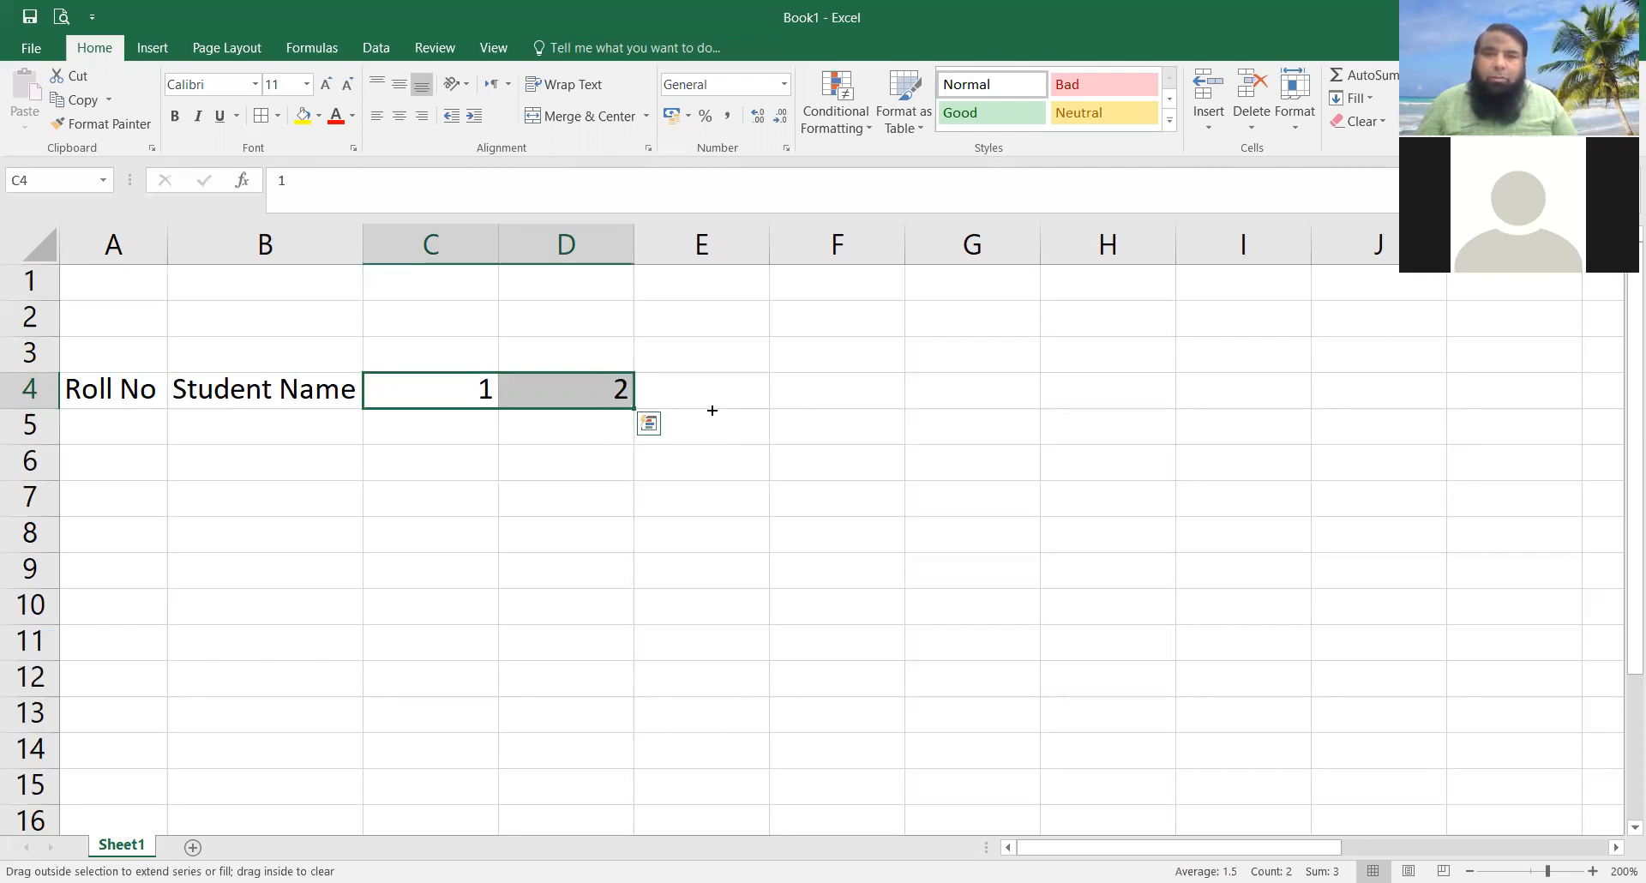
pyautogui.moveTo(1370, 390); pyautogui.dragTo(1369, 391)
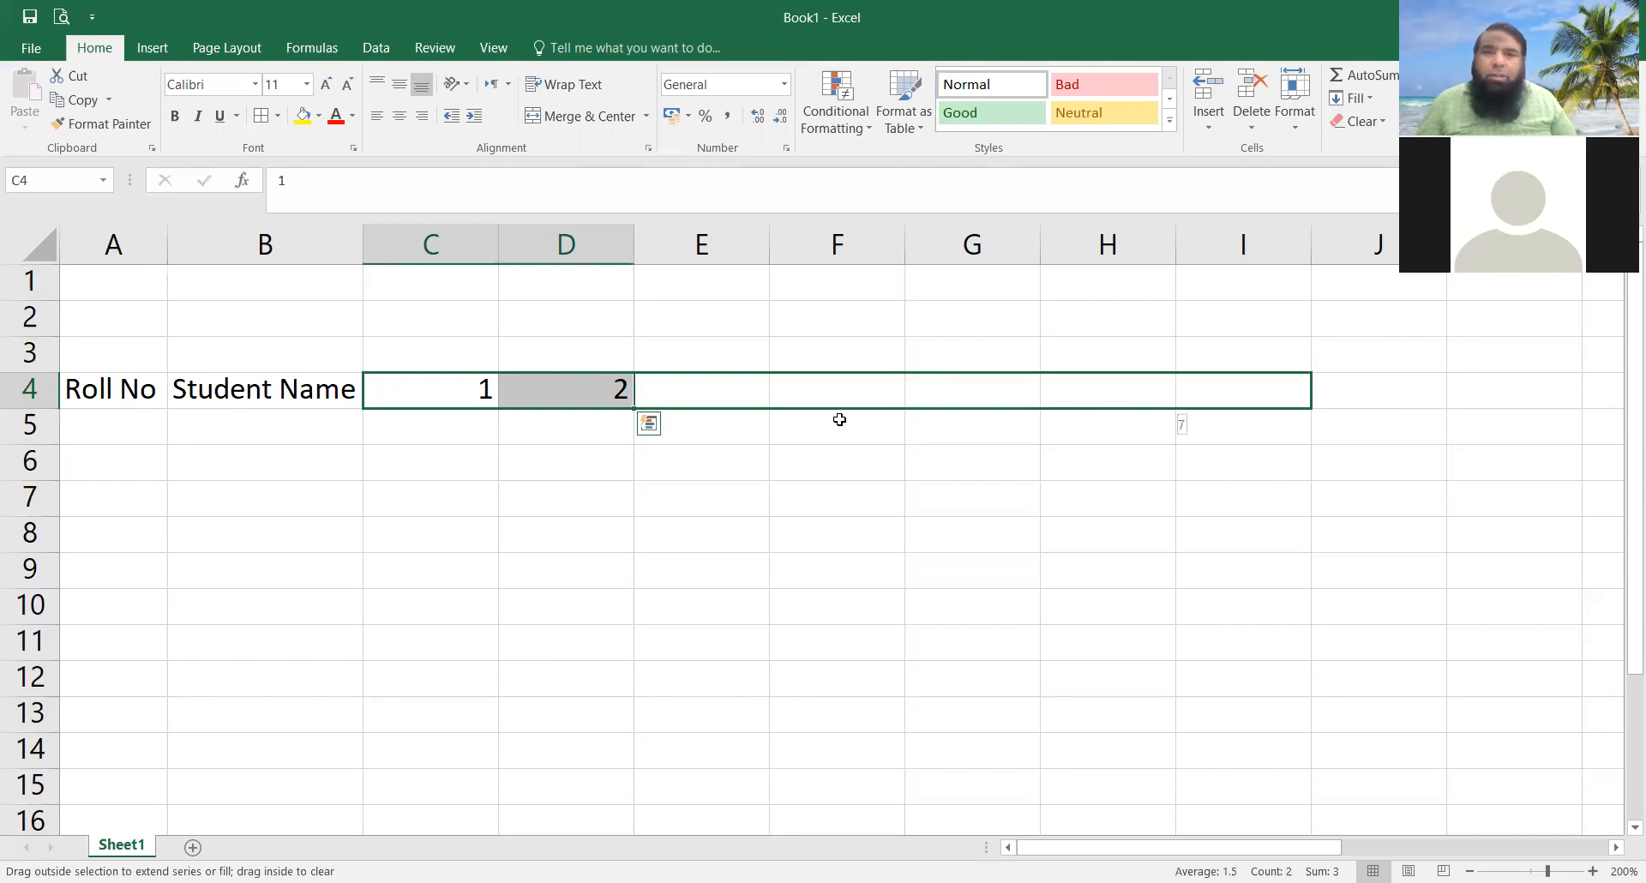
pyautogui.moveTo(992, 417); pyautogui.dragTo(986, 417)
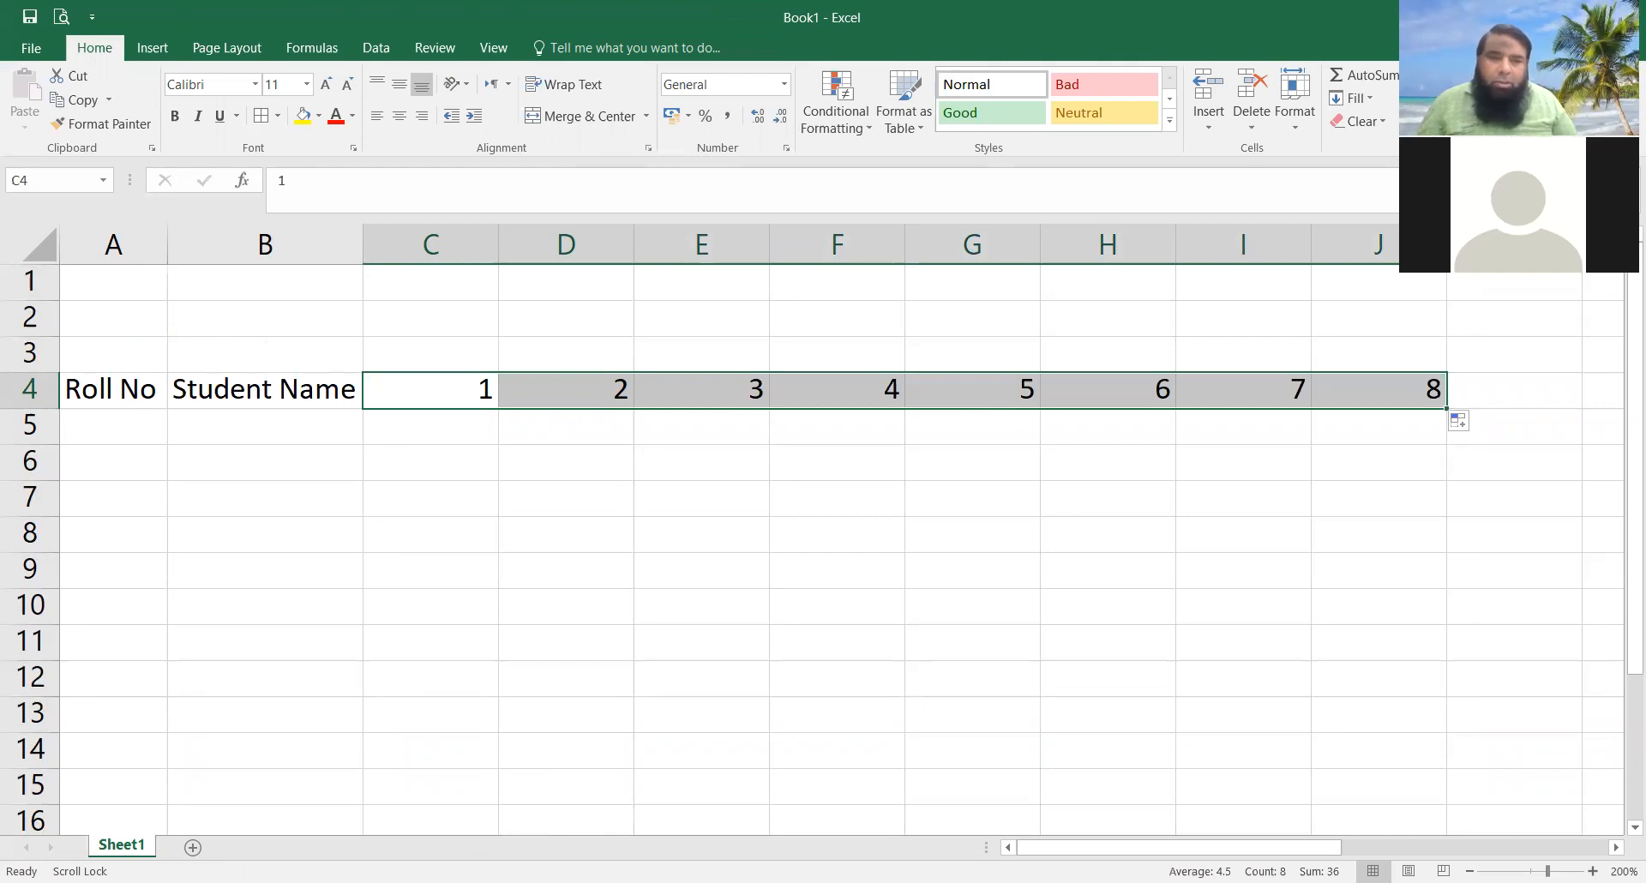
# Step: View the heading row and the empty columns beyond the number series at 60% zoom
pyautogui.scroll(-3, 812, 530)
pyautogui.scroll(-3, 812, 529)
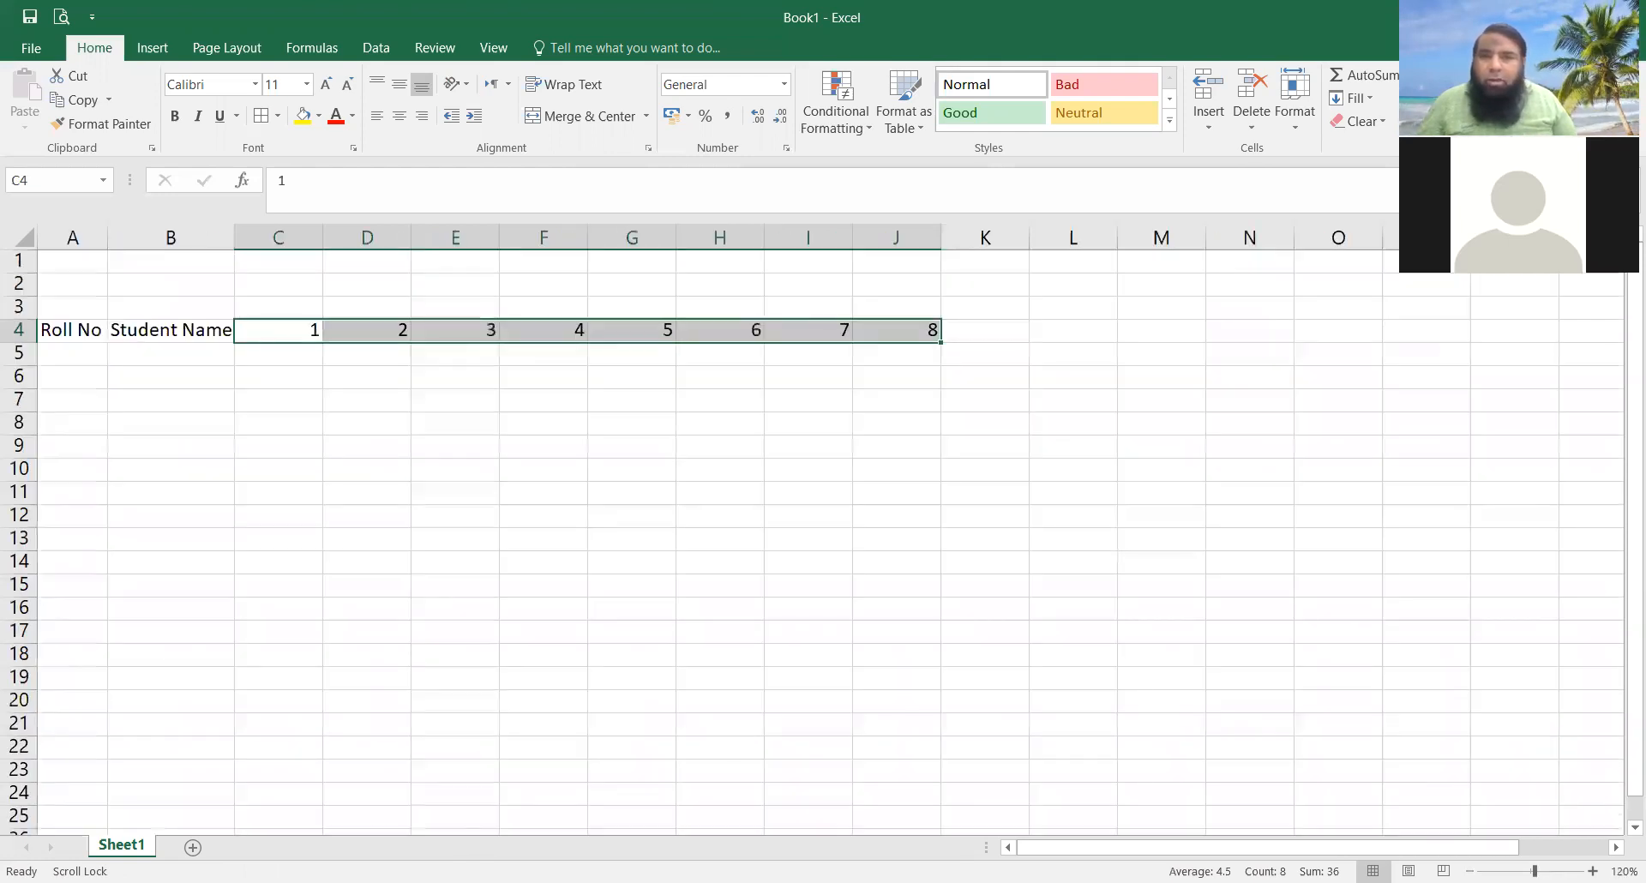
pyautogui.scroll(-2, 812, 530)
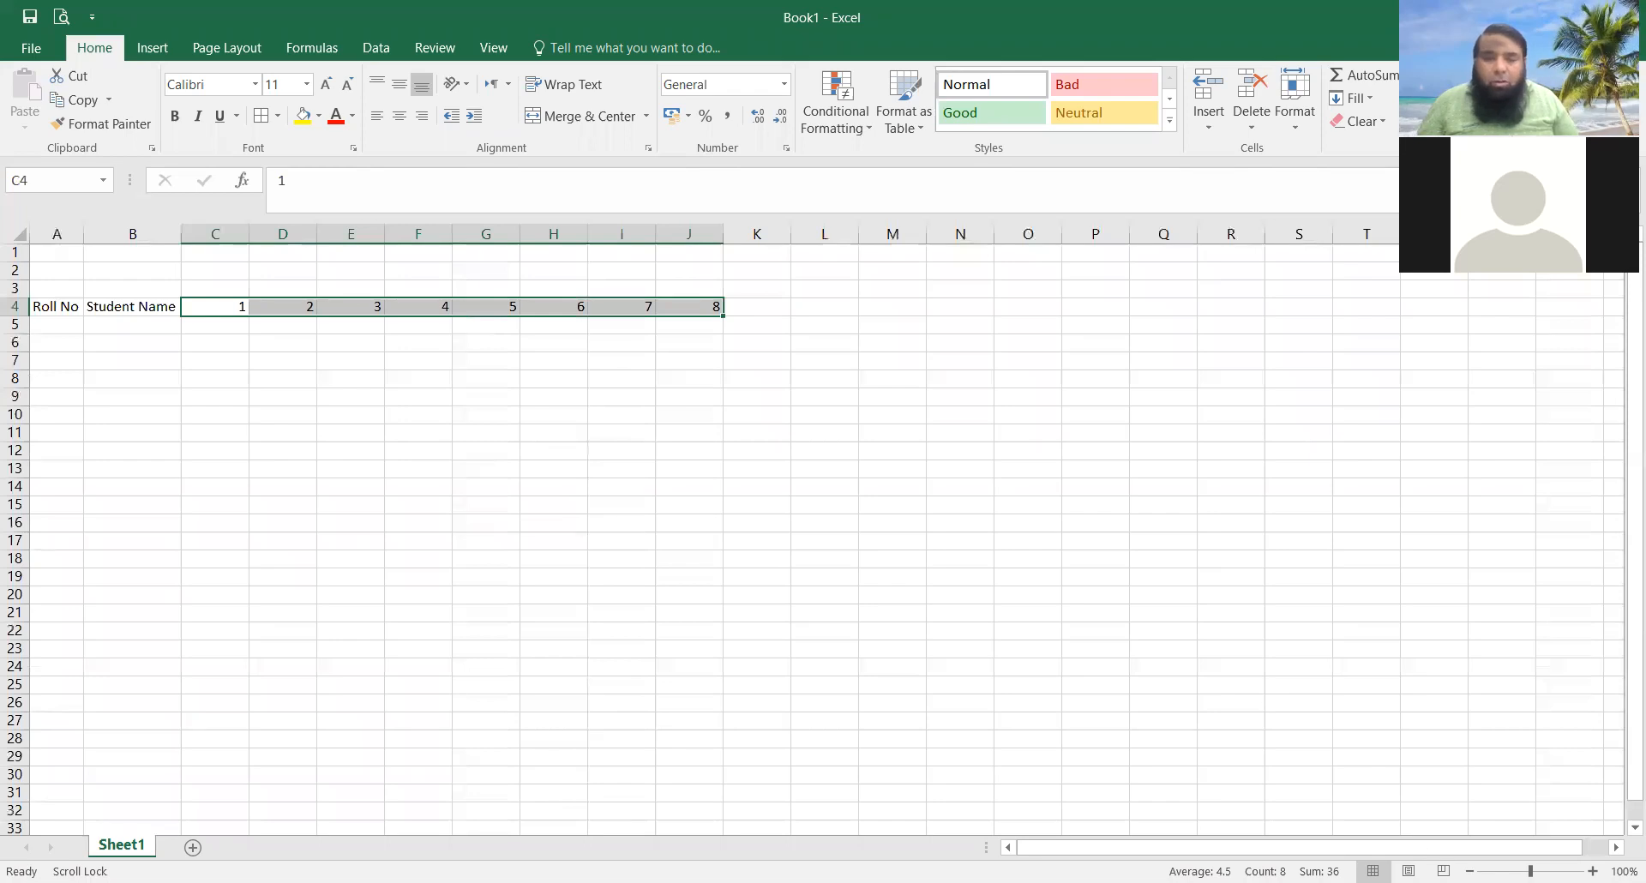
pyautogui.scroll(-1, 812, 529)
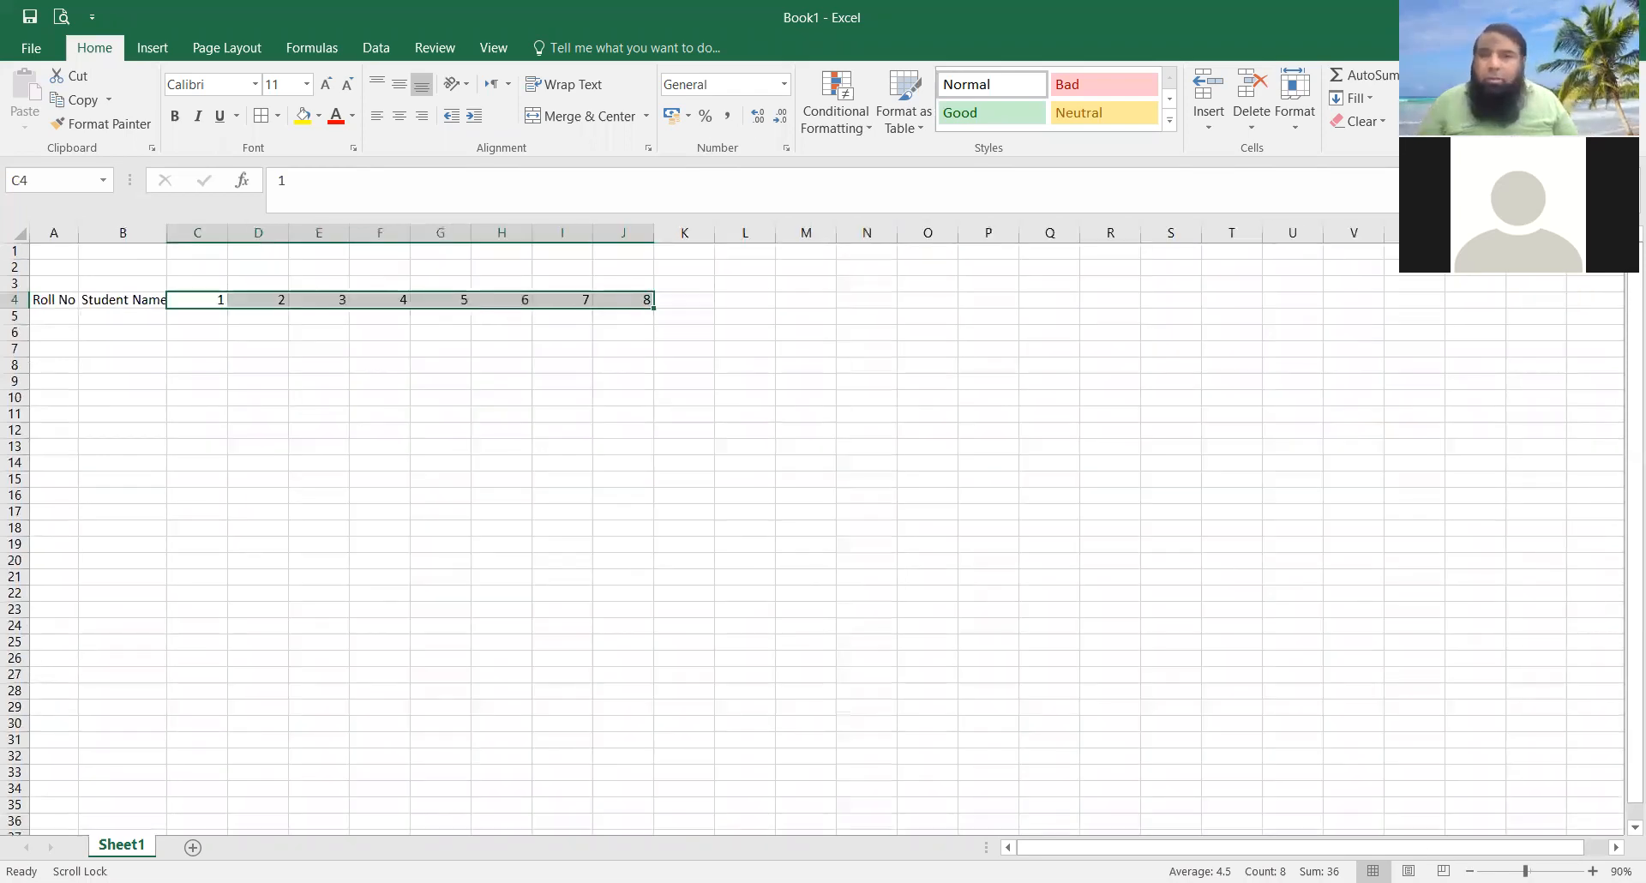
pyautogui.scroll(-2, 812, 530)
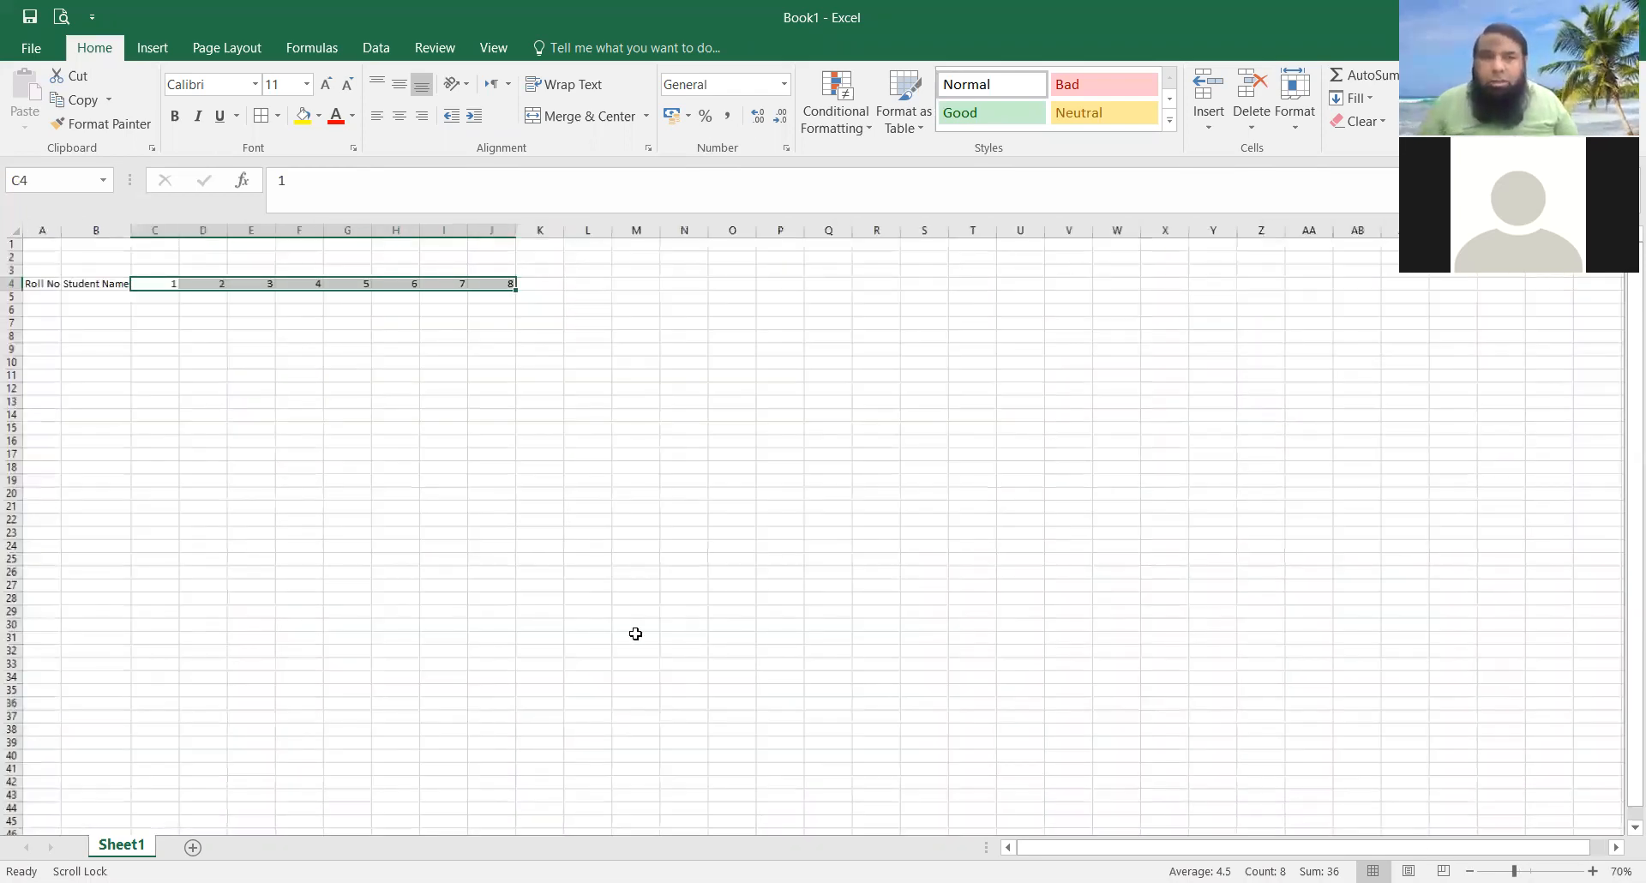
pyautogui.scroll(-1, 126, 290)
pyautogui.click(121, 273)
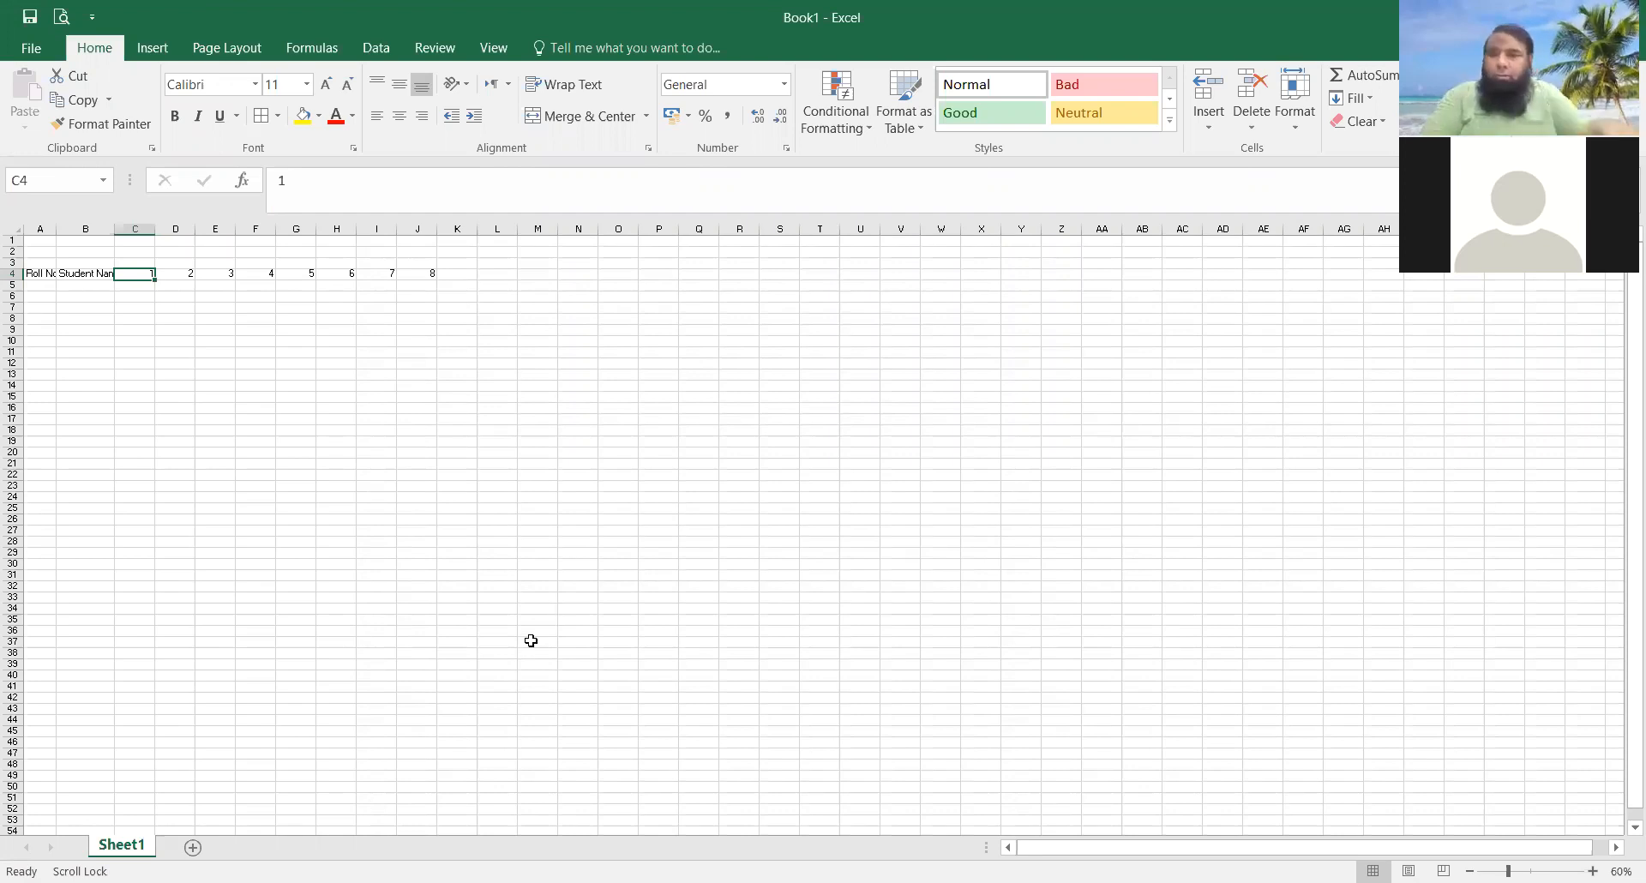
pyautogui.click(175, 385)
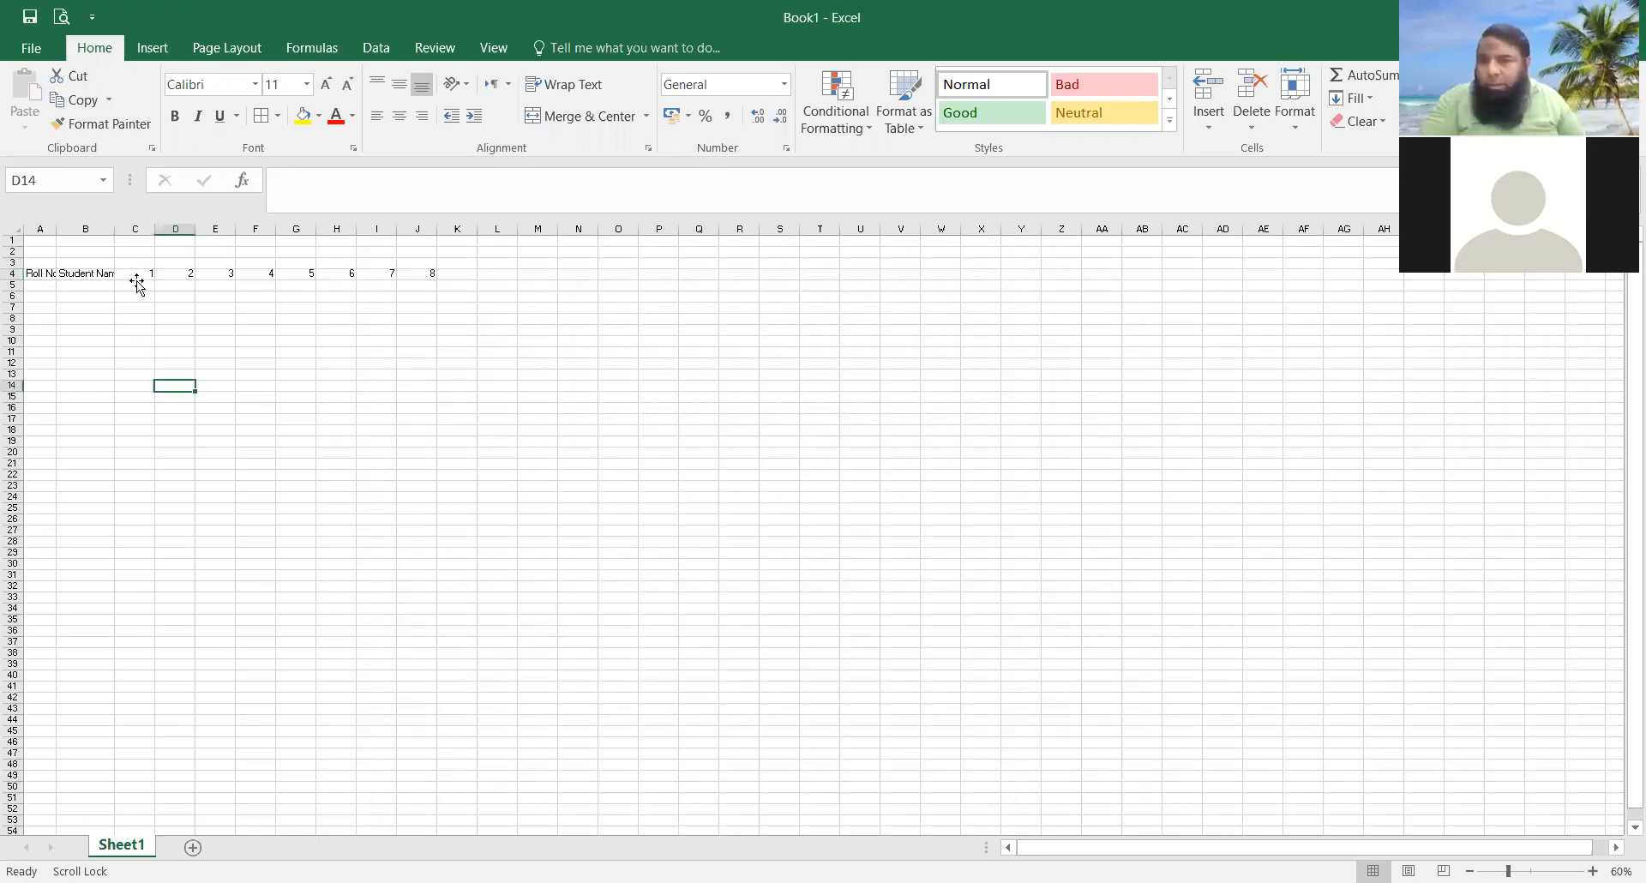
pyautogui.click(144, 263)
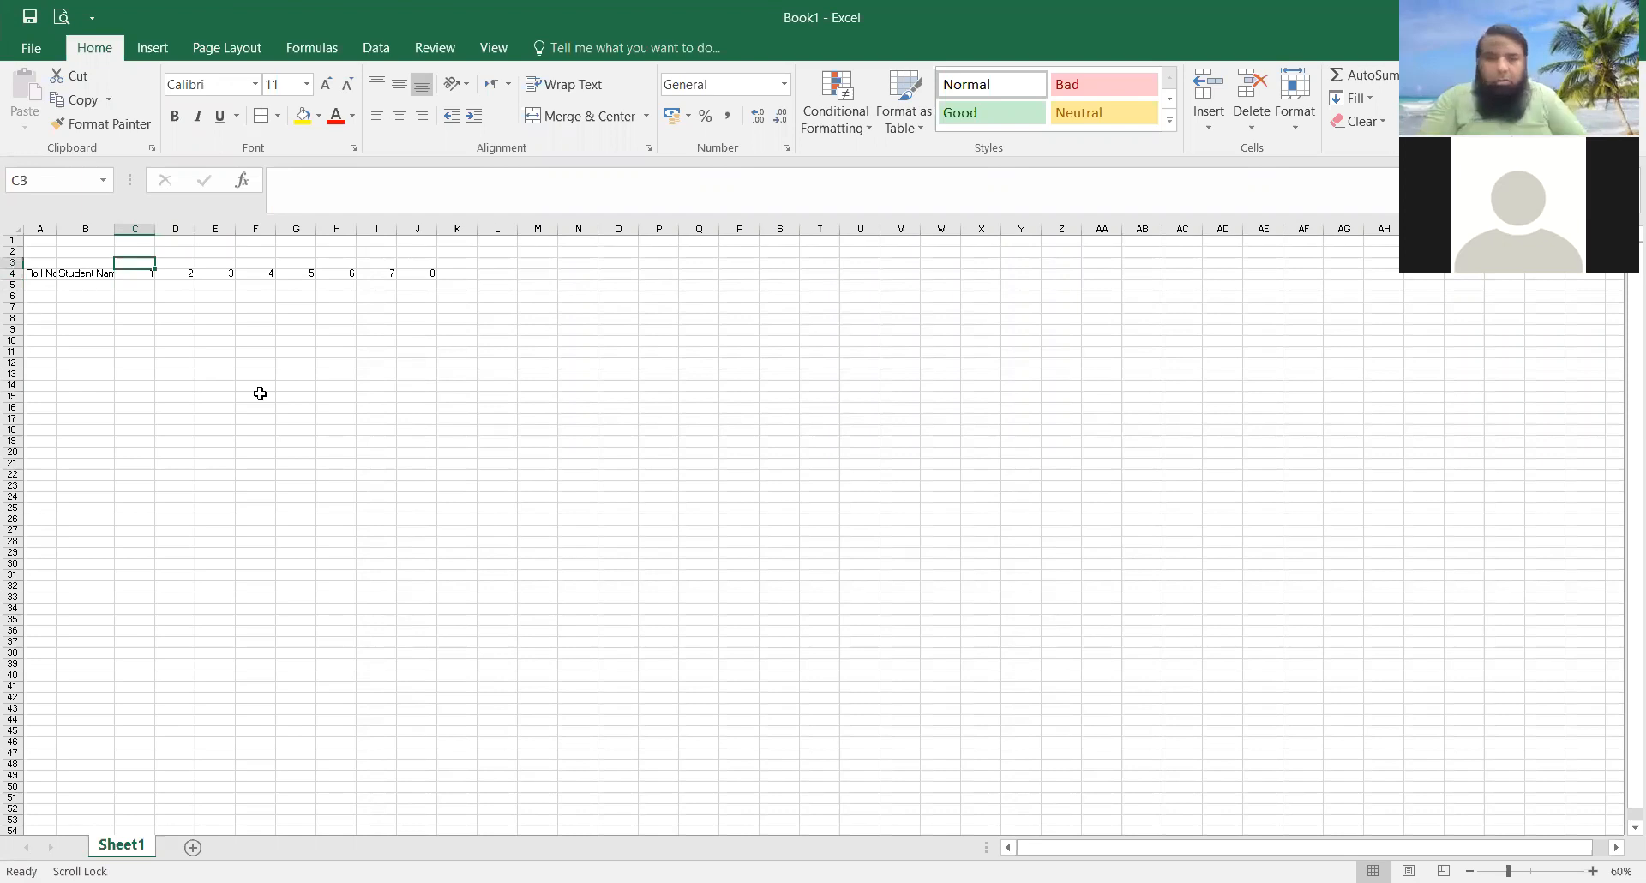
pyautogui.press('Down')
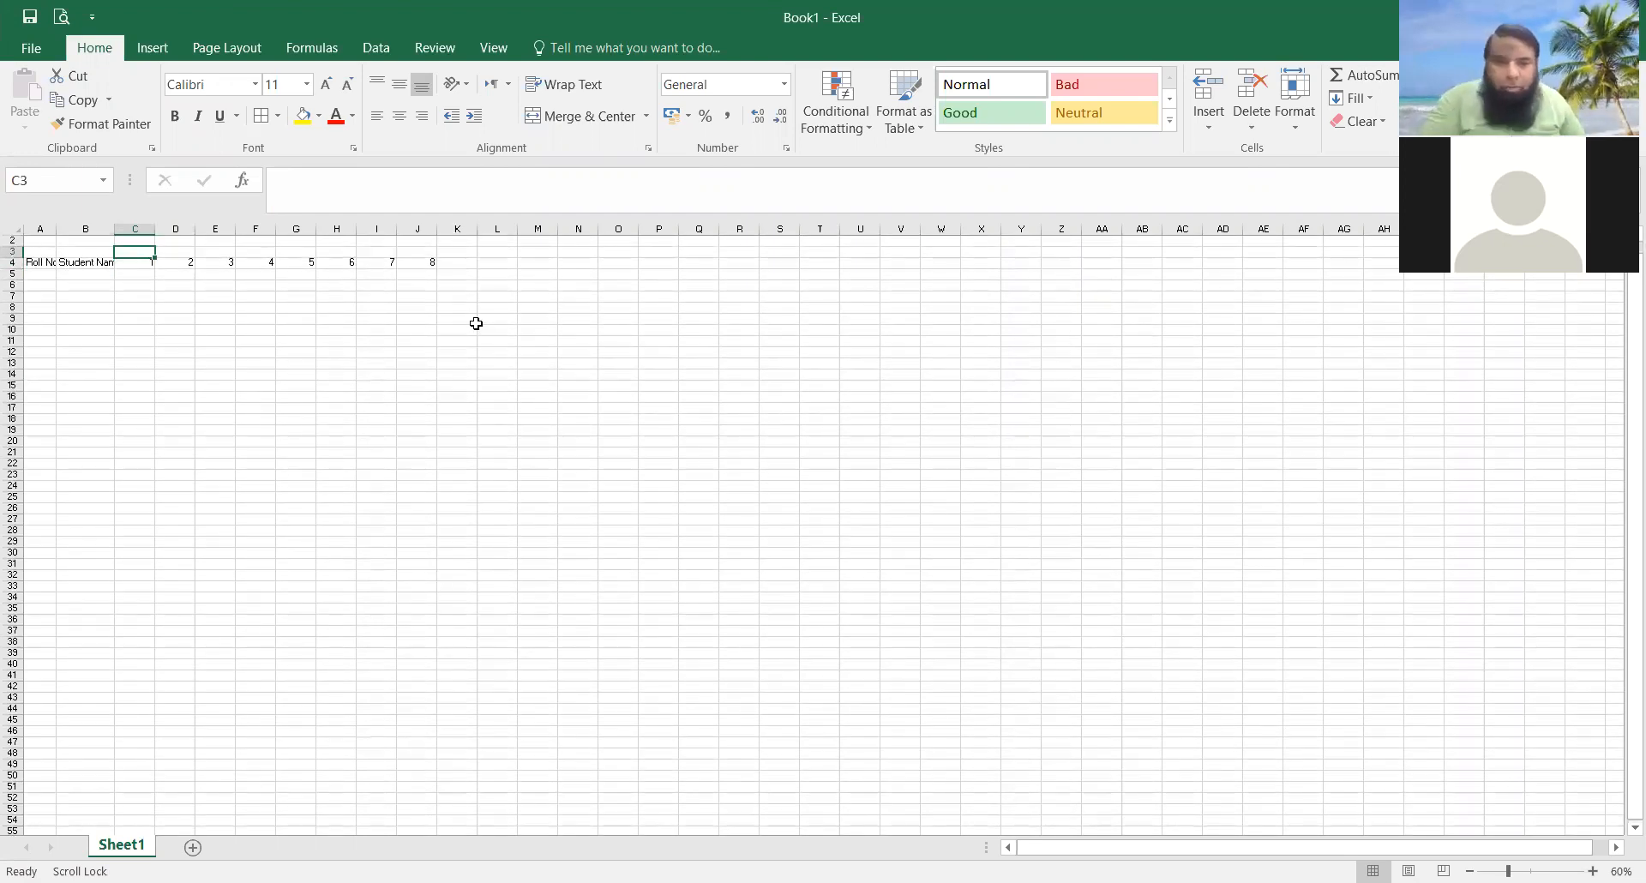
# Step: Extend the number series from C4:D4 along row 4 to cell AF4, ending at 30
pyautogui.click(137, 265)
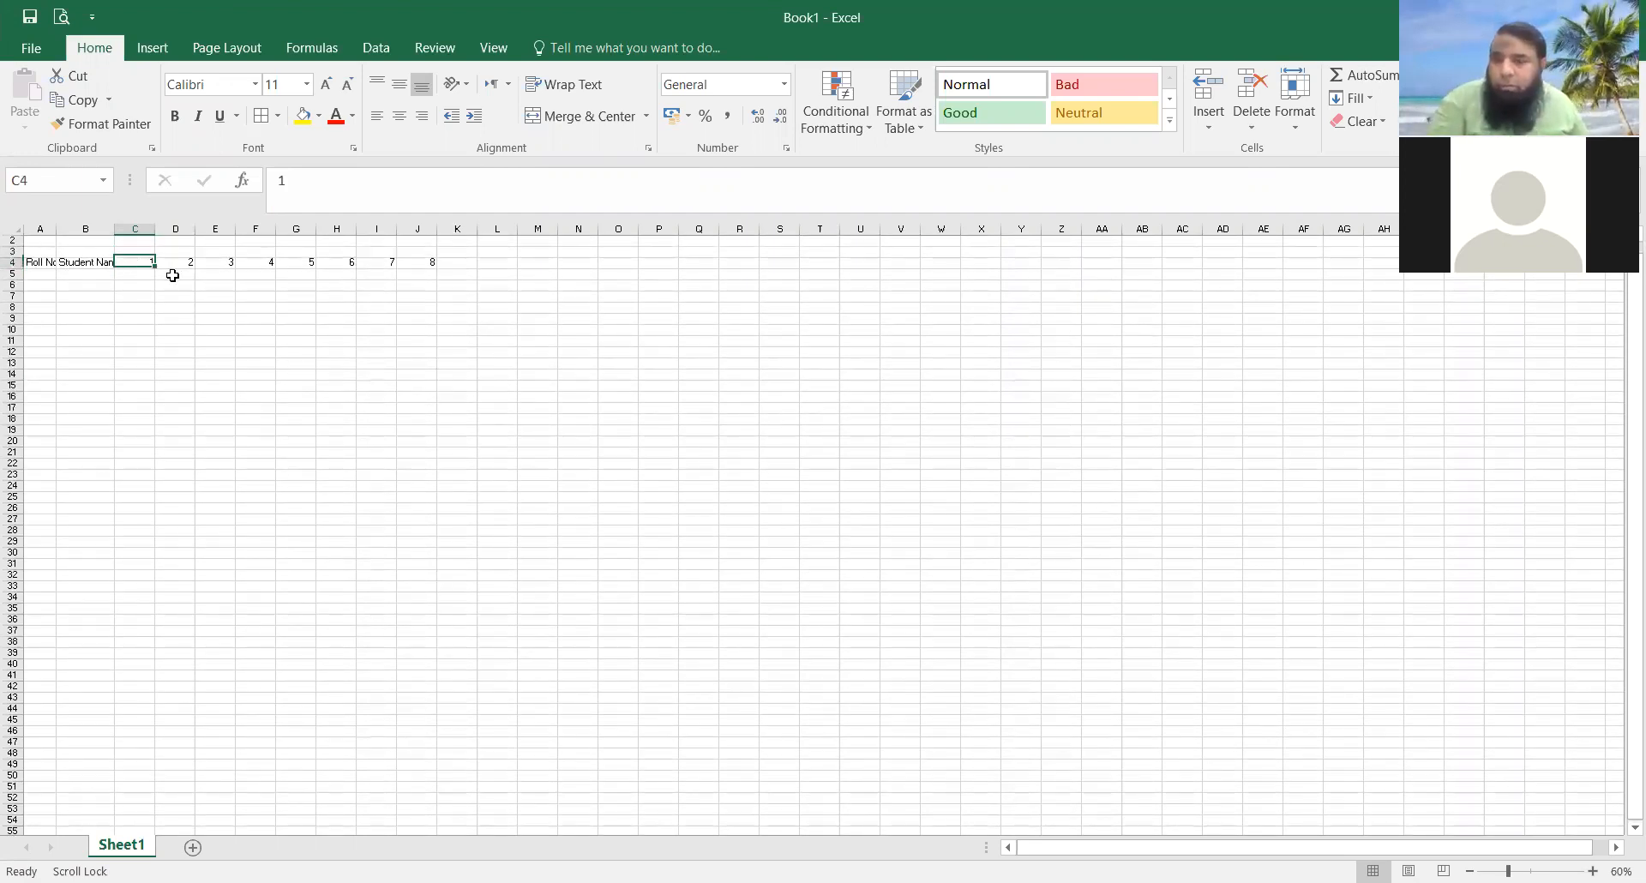
pyautogui.moveTo(181, 268); pyautogui.dragTo(258, 270)
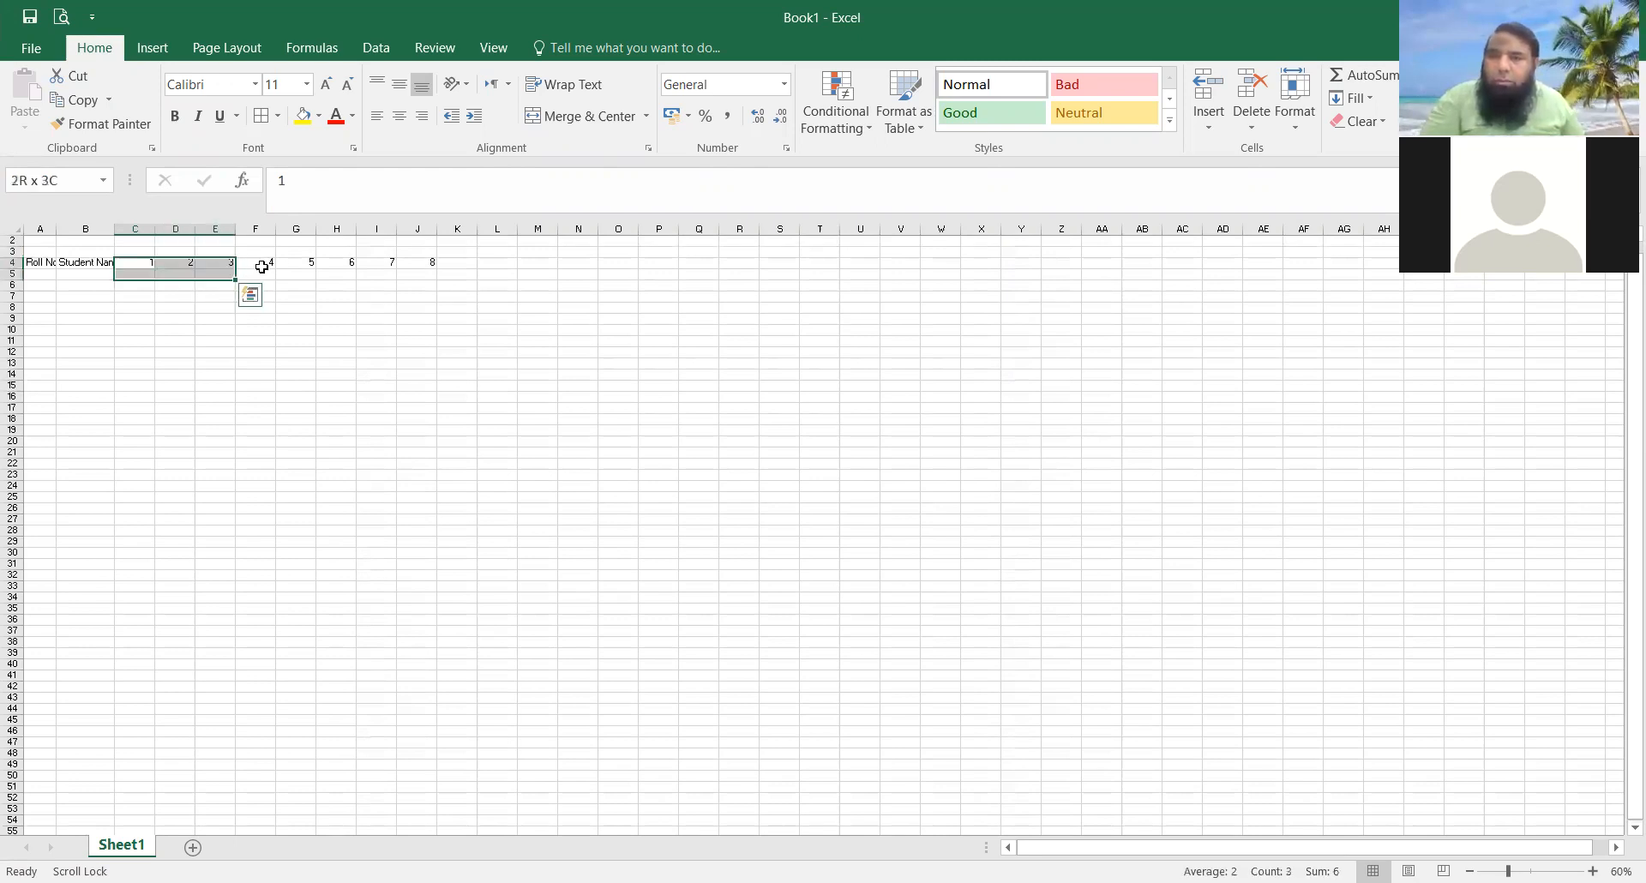
pyautogui.keyDown('shift'); pyautogui.click(266, 261); pyautogui.keyUp('shift')
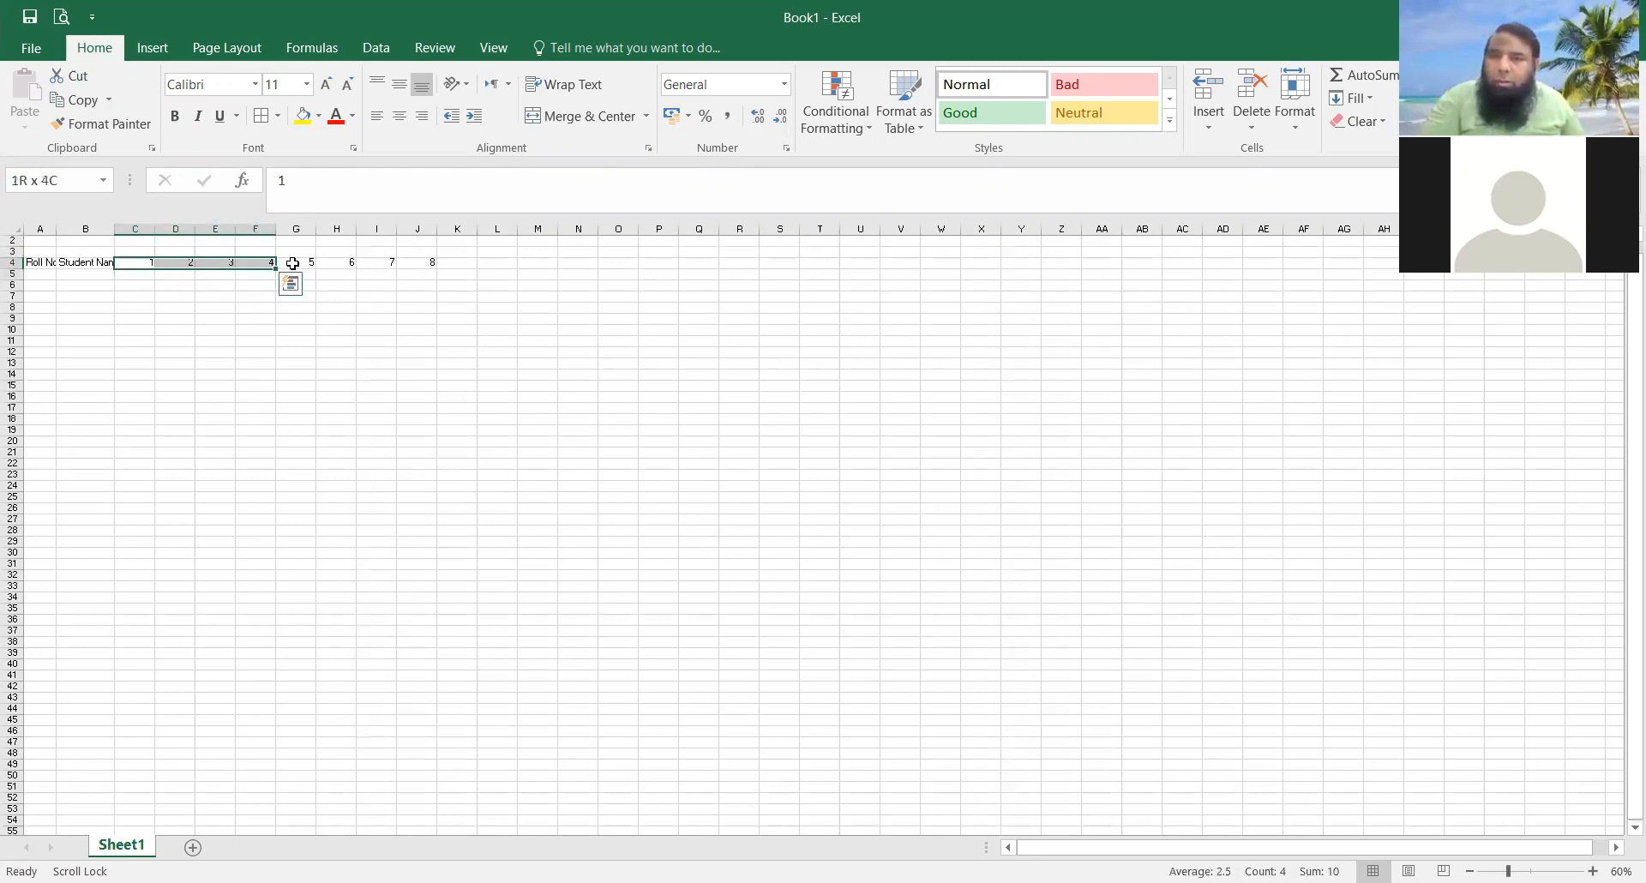
pyautogui.keyDown('shift'); pyautogui.click(361, 271); pyautogui.keyUp('shift')
pyautogui.moveTo(140, 267); pyautogui.dragTo(188, 264)
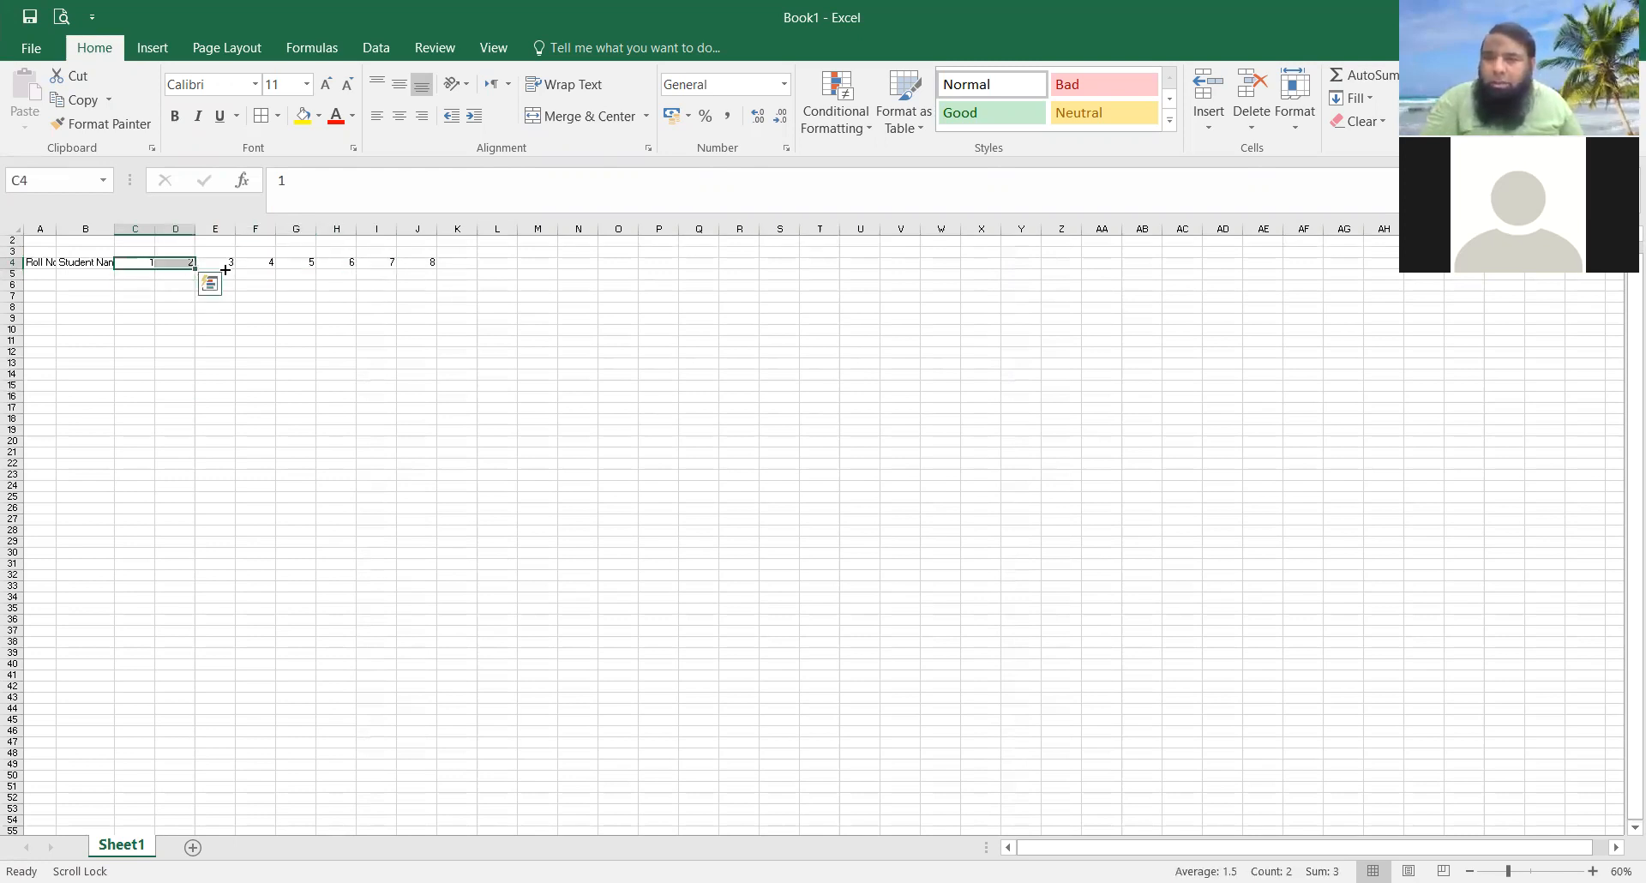
pyautogui.moveTo(404, 268); pyautogui.dragTo(639, 287)
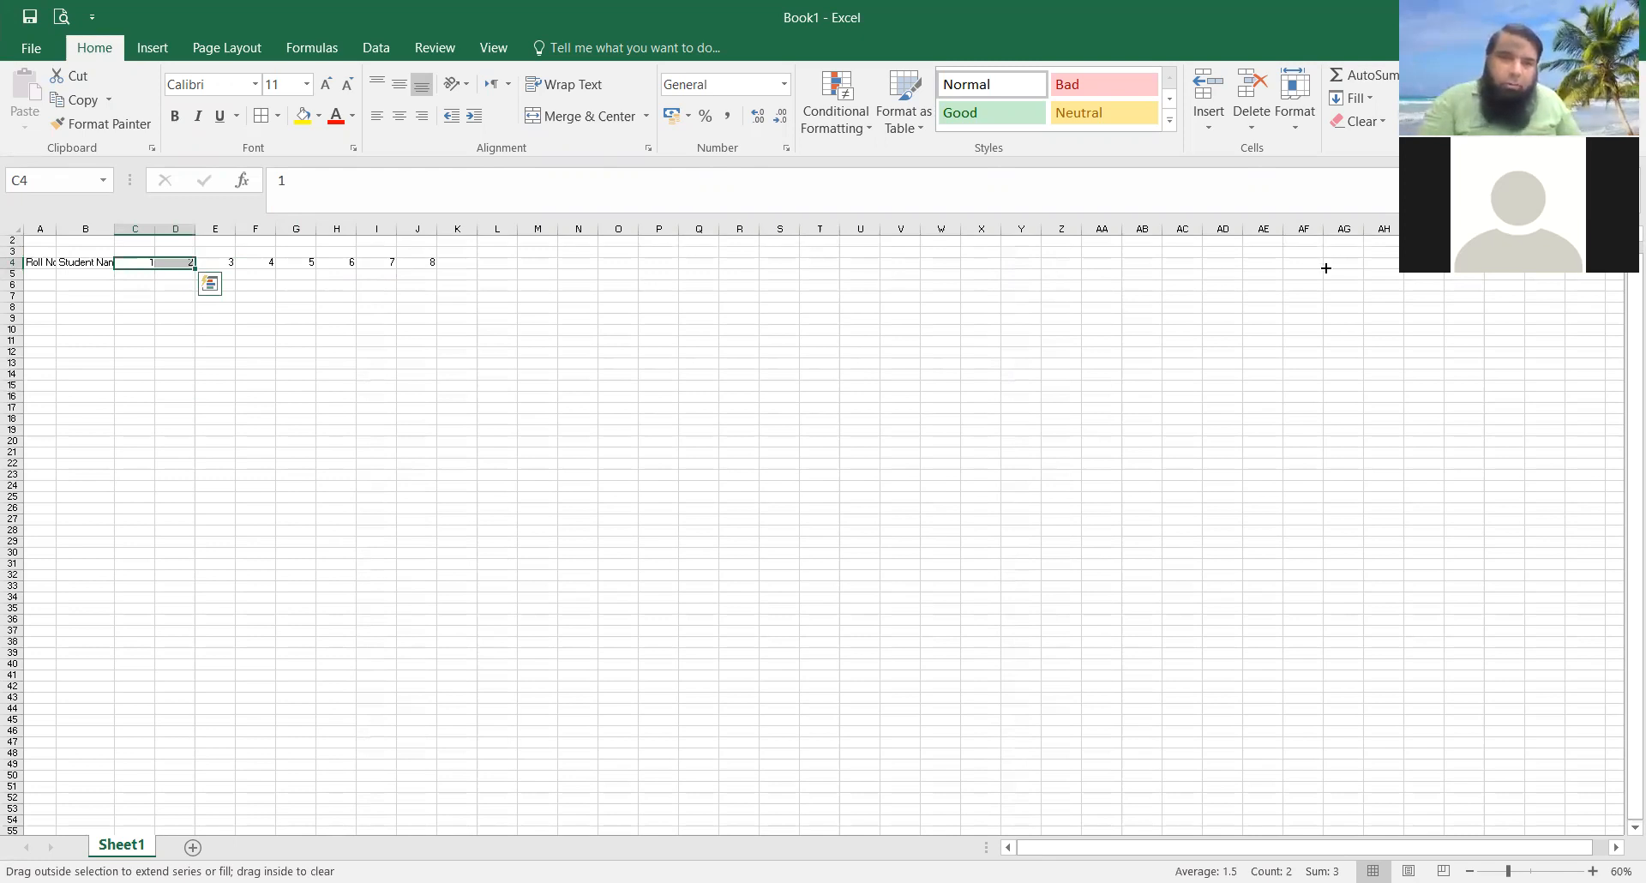
pyautogui.moveTo(1326, 268); pyautogui.dragTo(1325, 269)
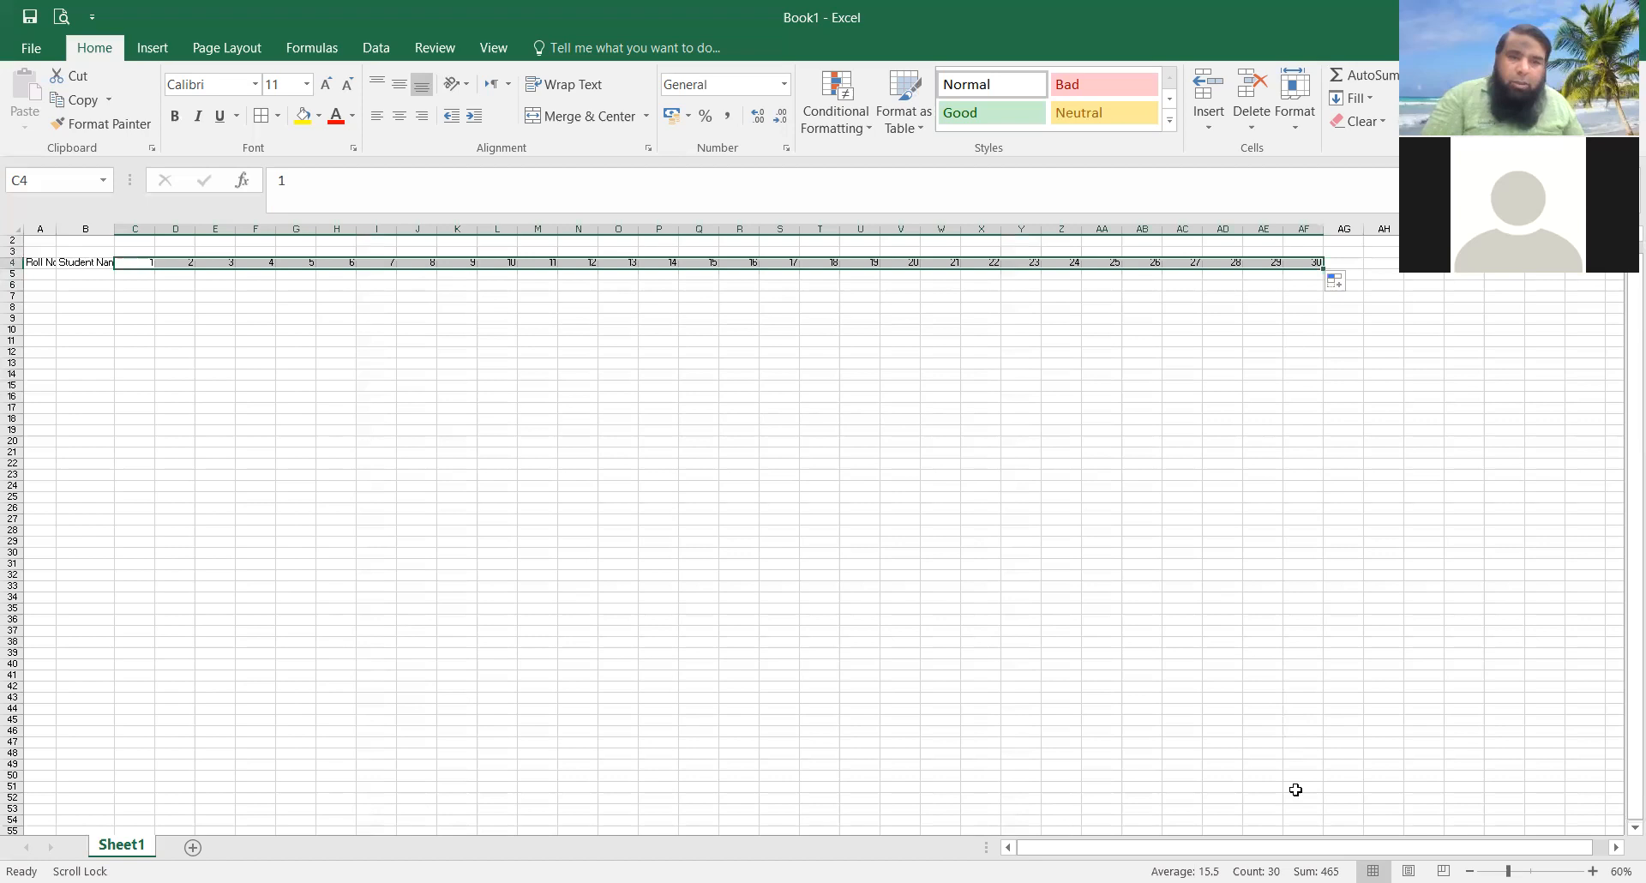
# Step: Enter 31 in cell AG4 to complete the number series in the heading row
pyautogui.click(1617, 848)
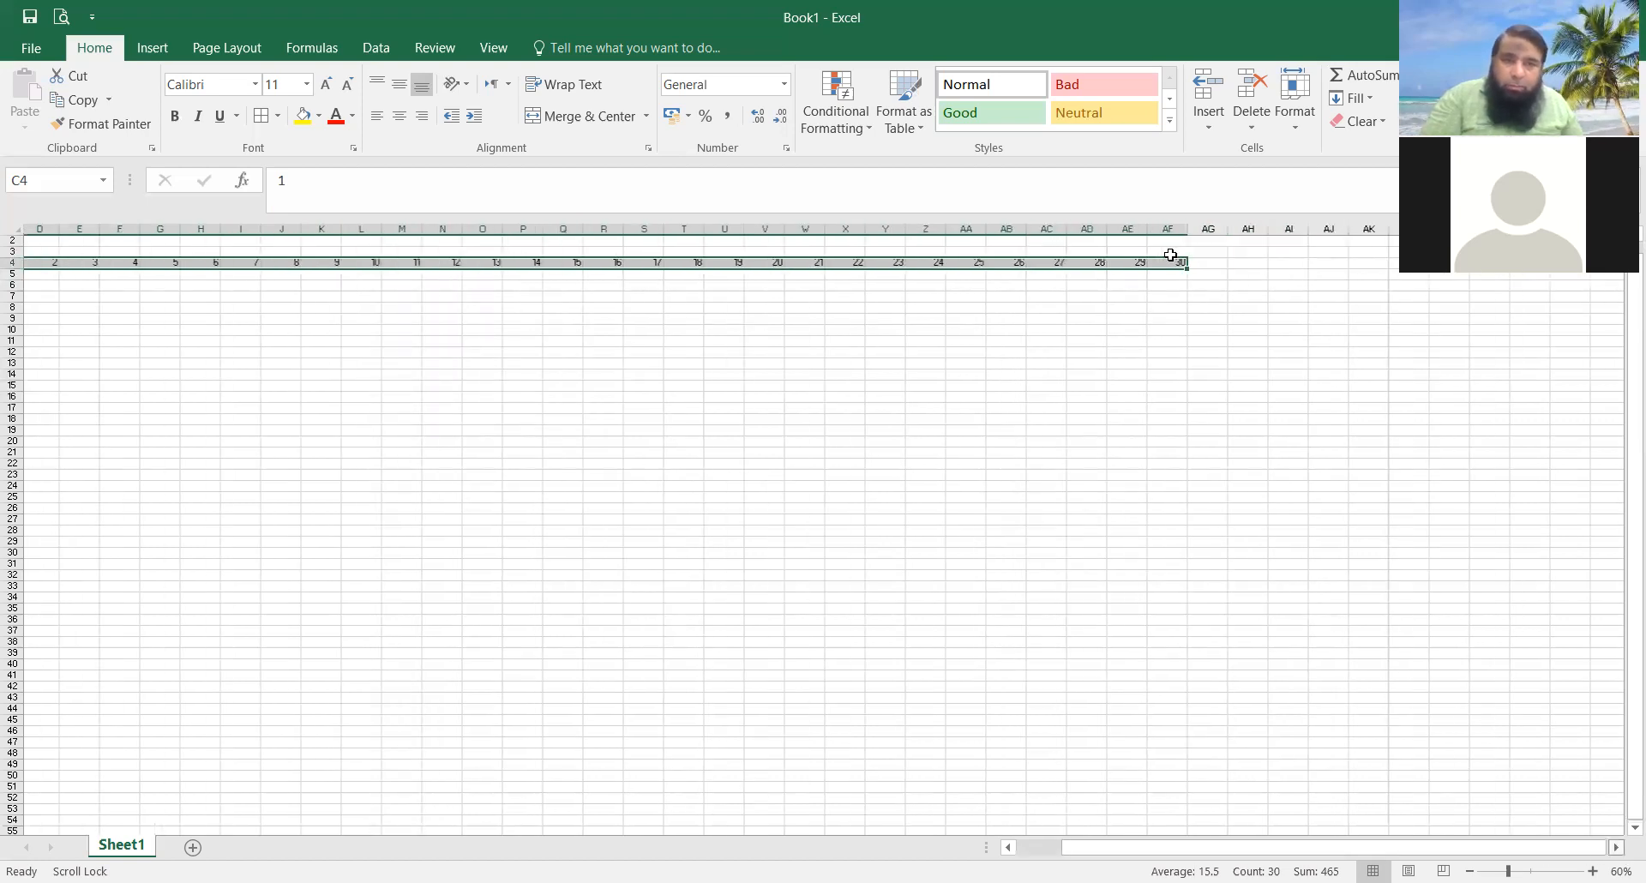
pyautogui.click(1214, 263)
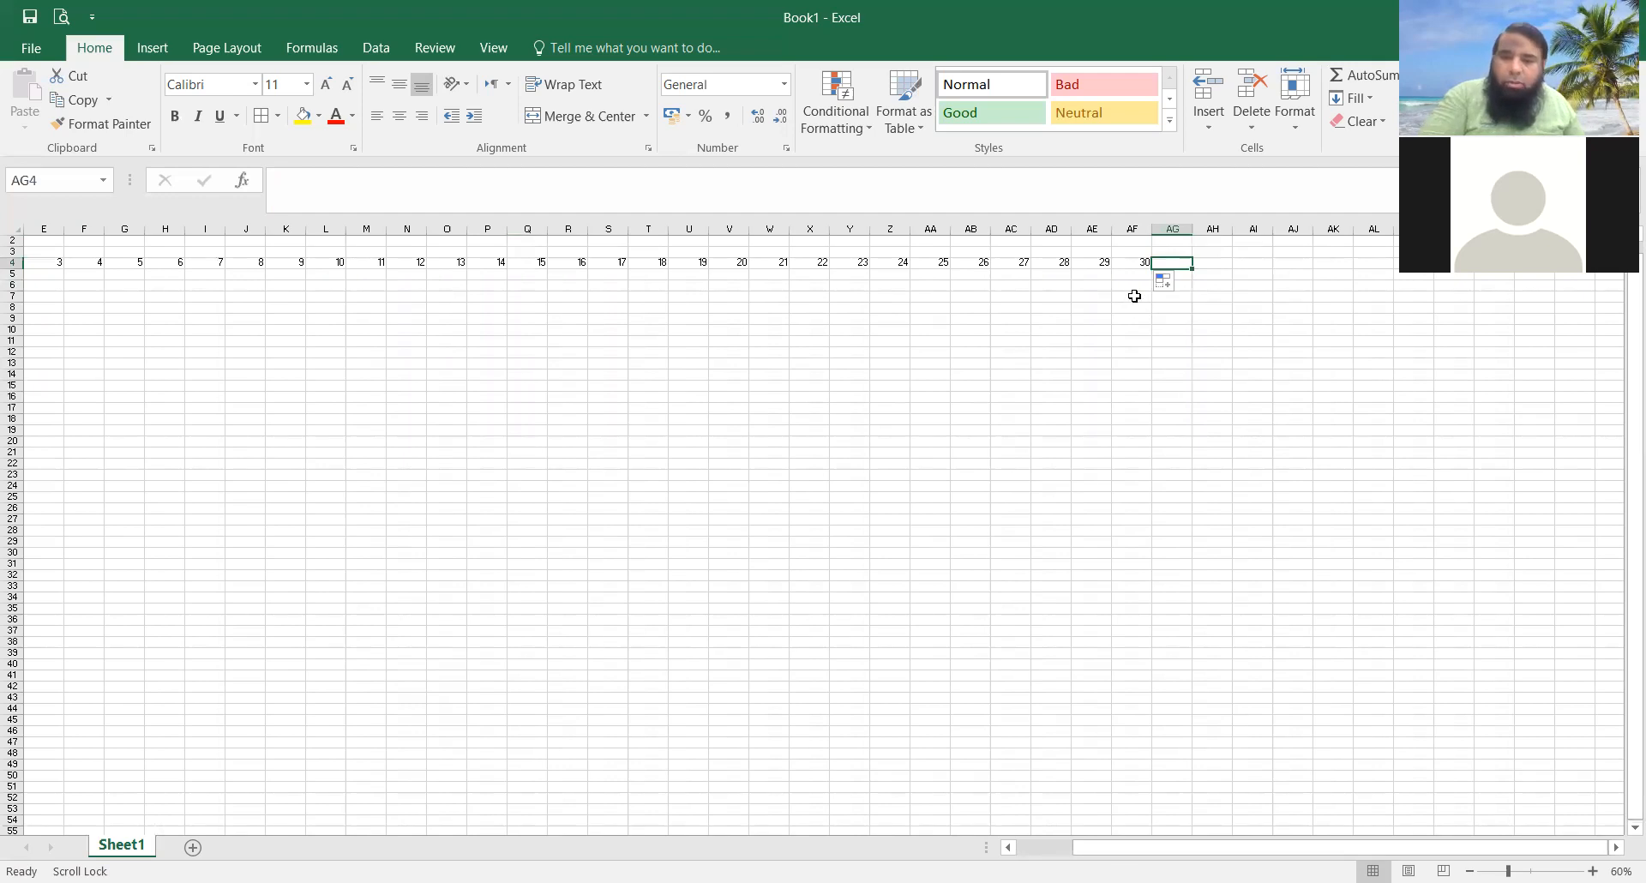
pyautogui.write('31')
pyautogui.press('Return')
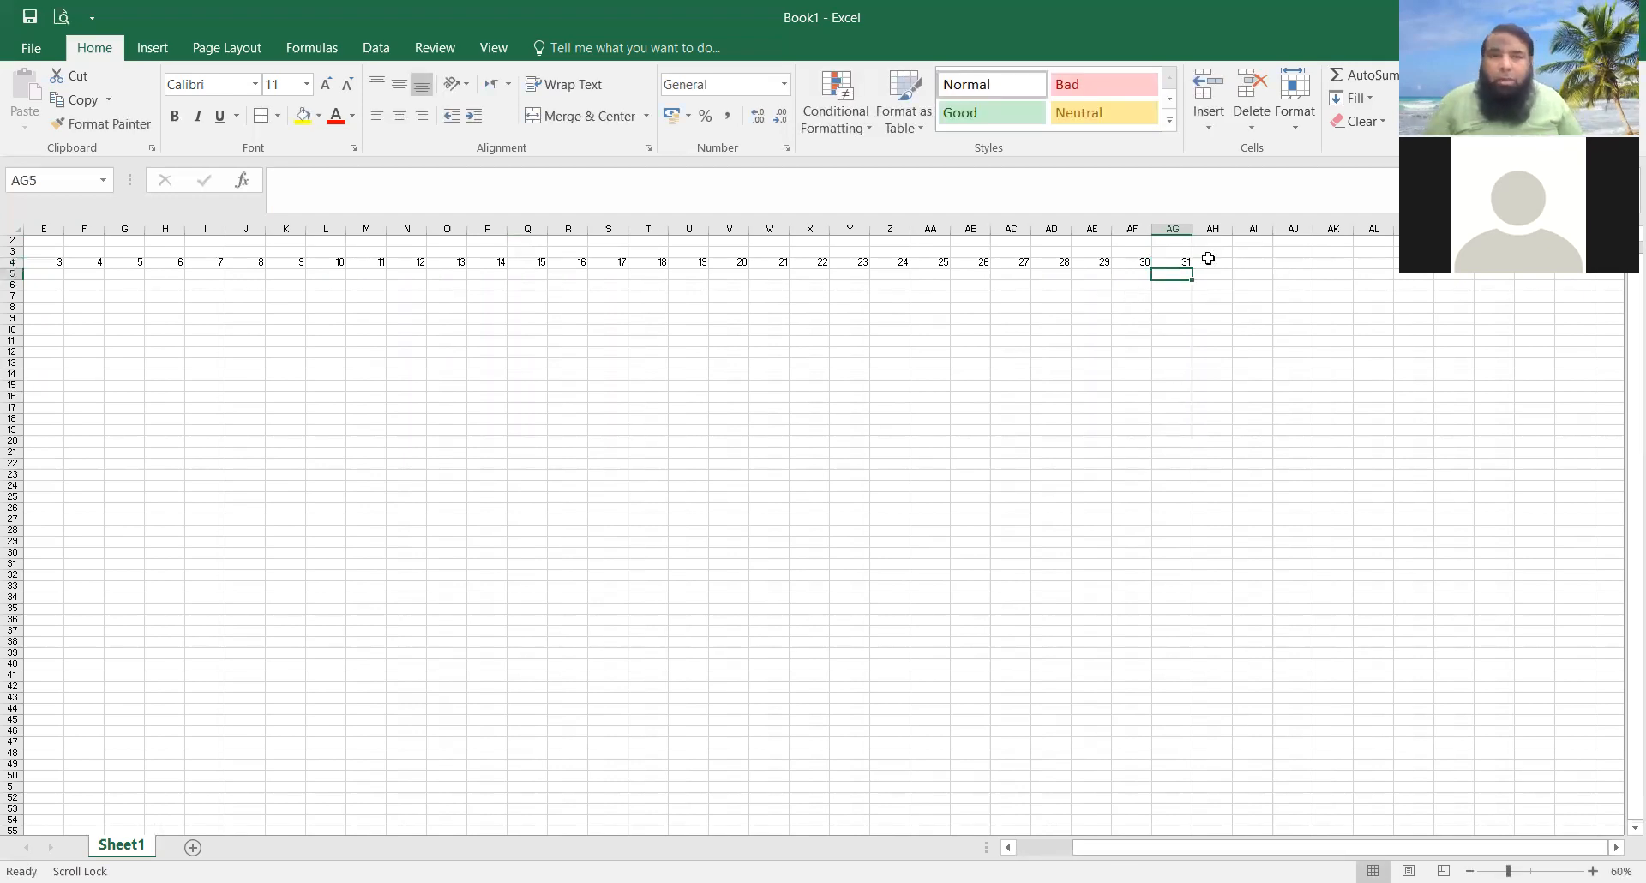
# Step: Set the column width of the numbered columns C to AG to 3
pyautogui.click(1009, 848)
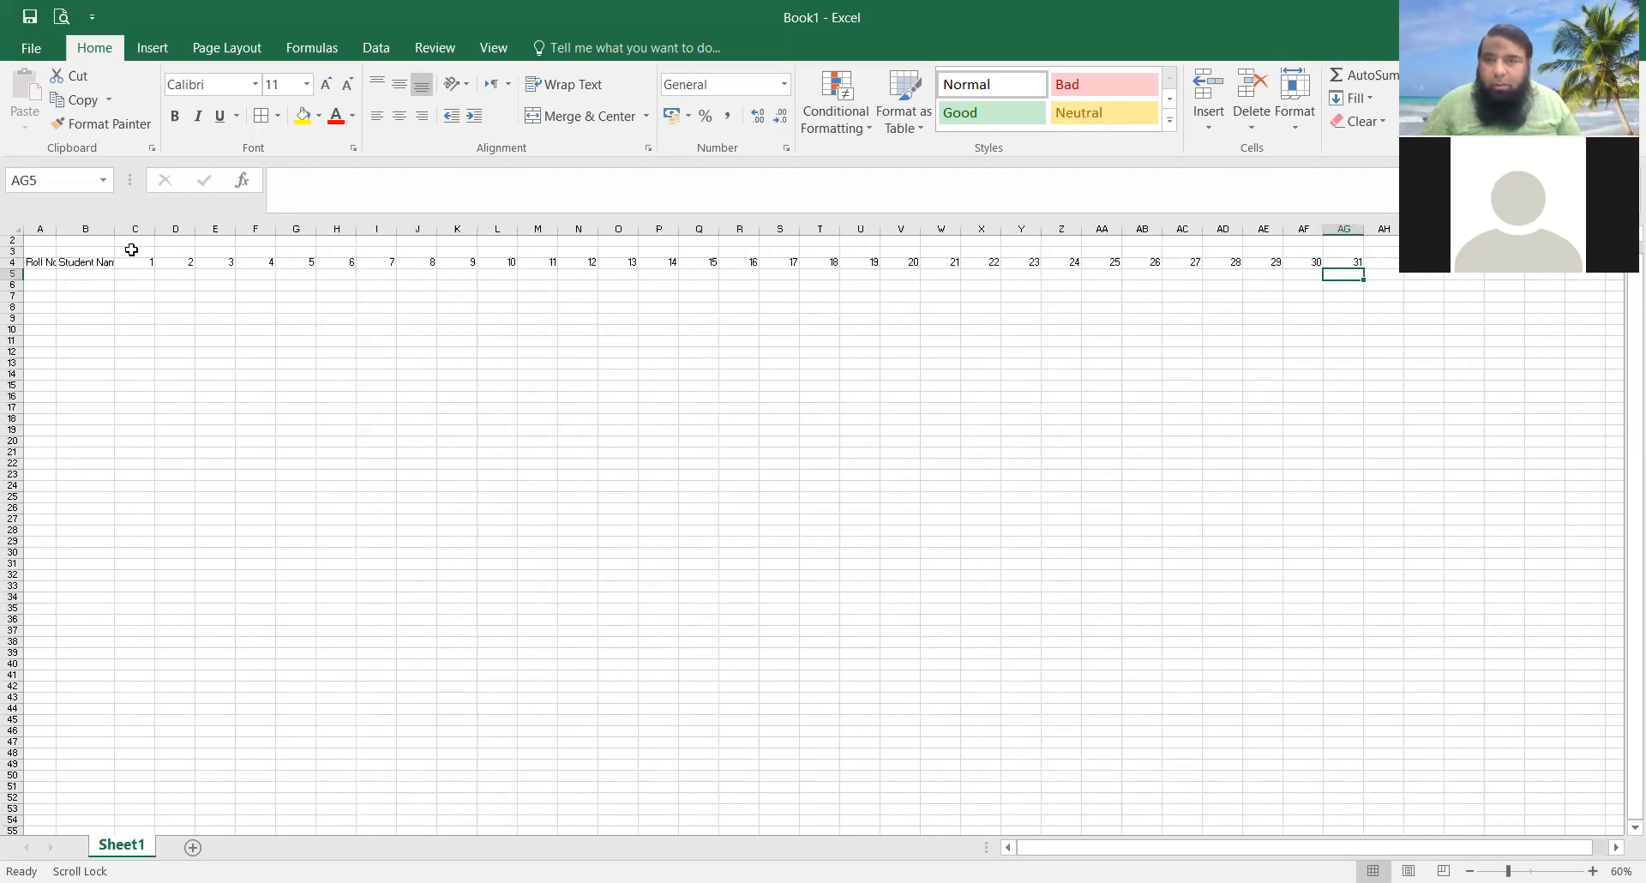
pyautogui.moveTo(130, 265); pyautogui.dragTo(178, 265)
pyautogui.moveTo(298, 275); pyautogui.dragTo(463, 281)
pyautogui.moveTo(147, 265); pyautogui.dragTo(1352, 263)
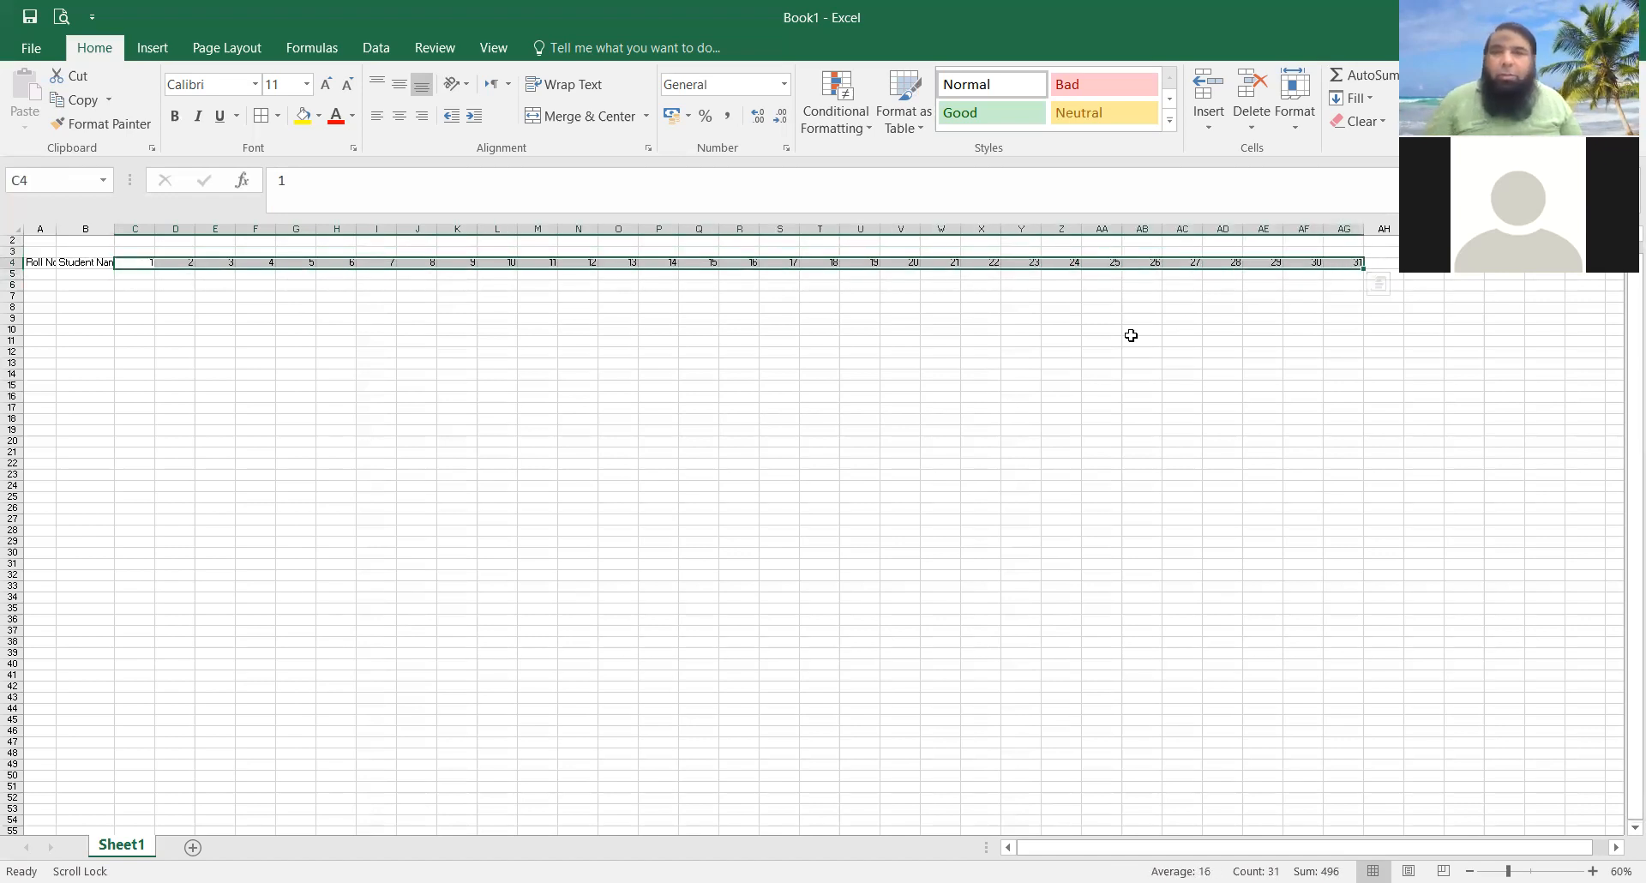
pyautogui.click(1288, 127)
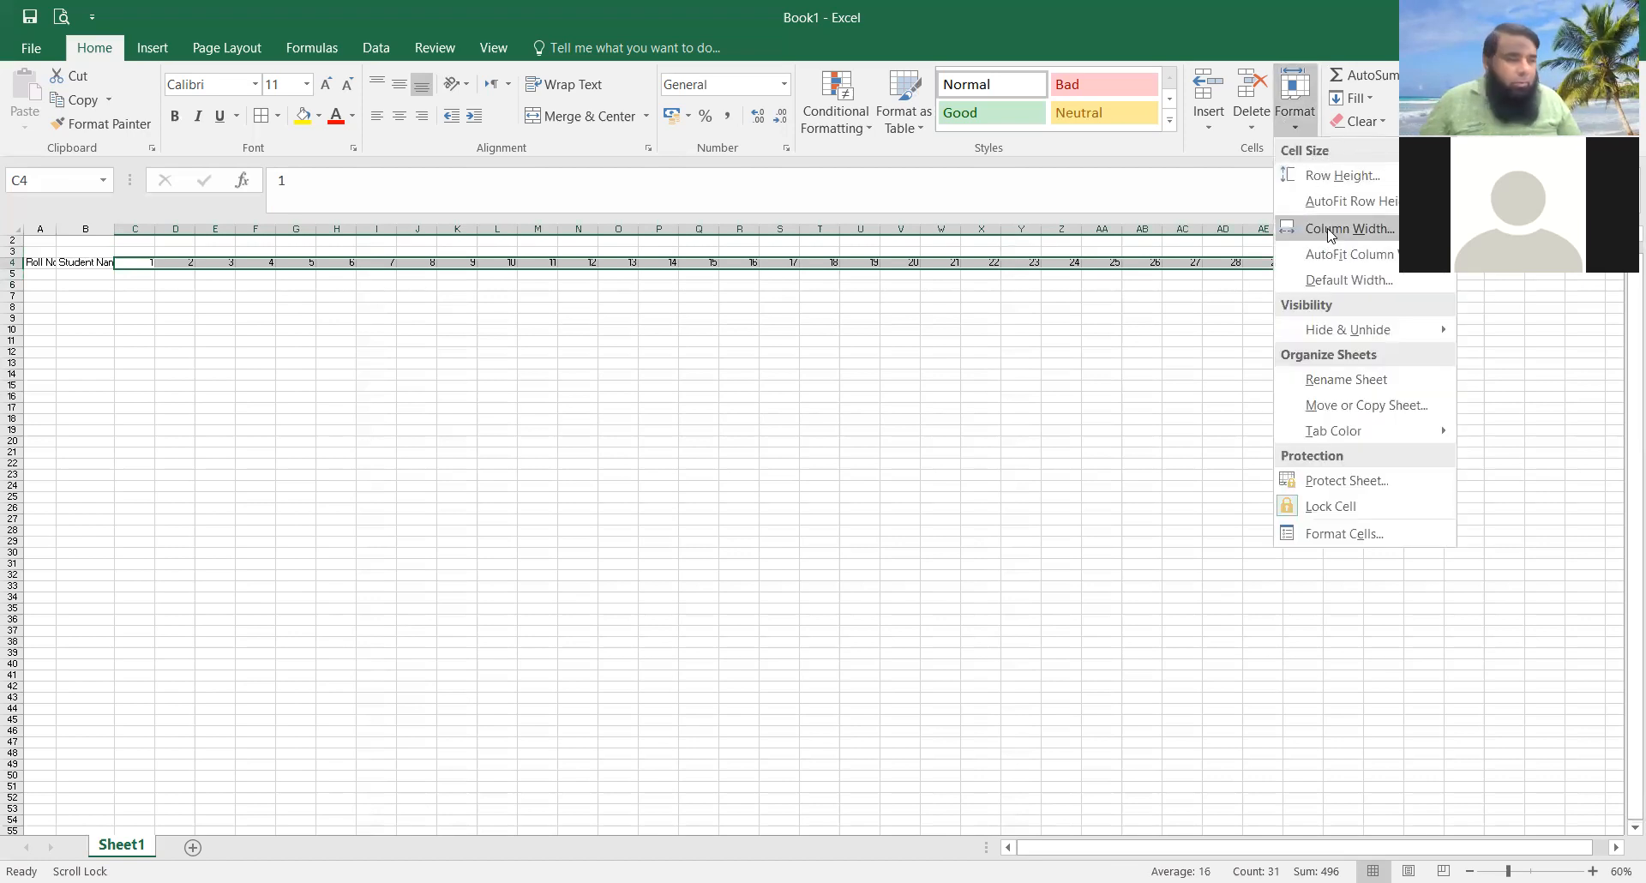
pyautogui.click(1330, 230)
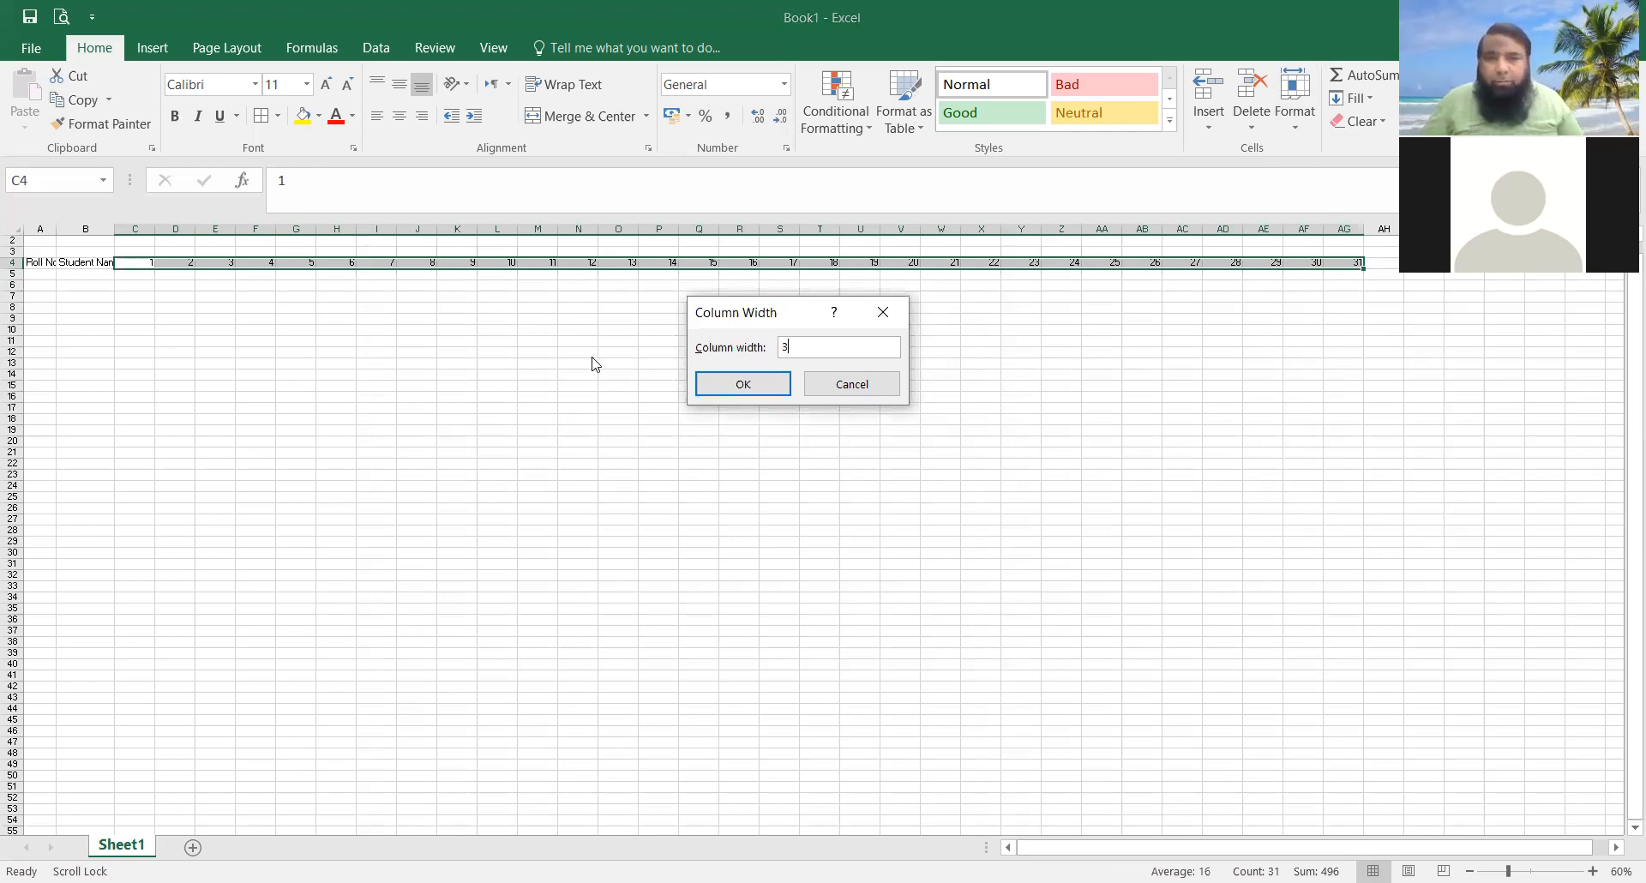
pyautogui.click(728, 386)
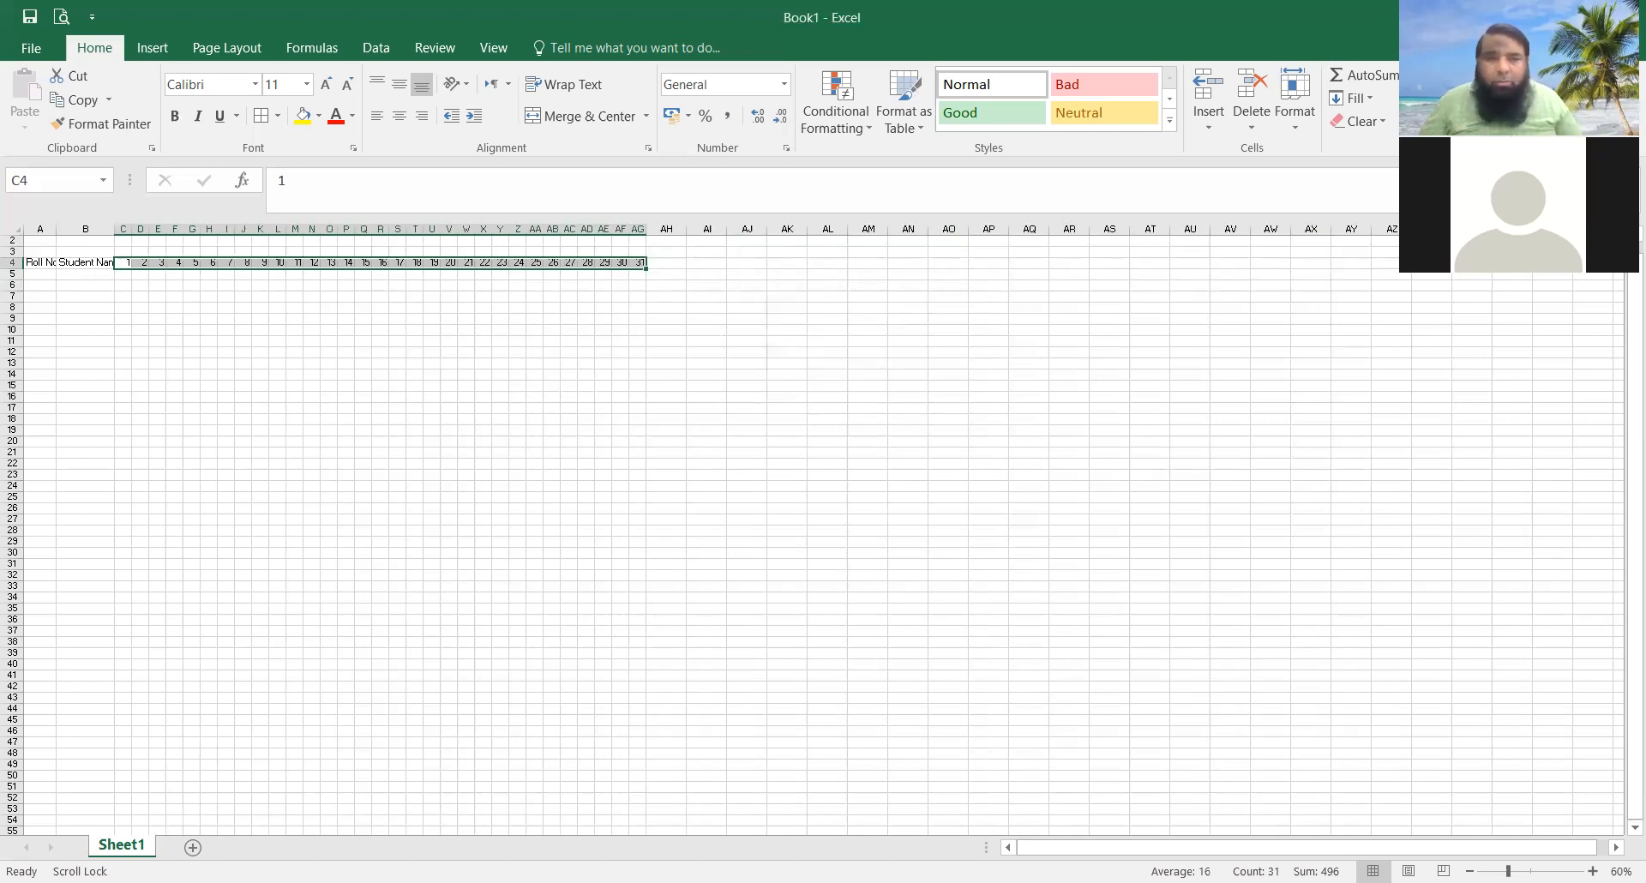
# Step: Apply borders to all cells of the table range A4:AG27
pyautogui.scroll(1, 811, 530)
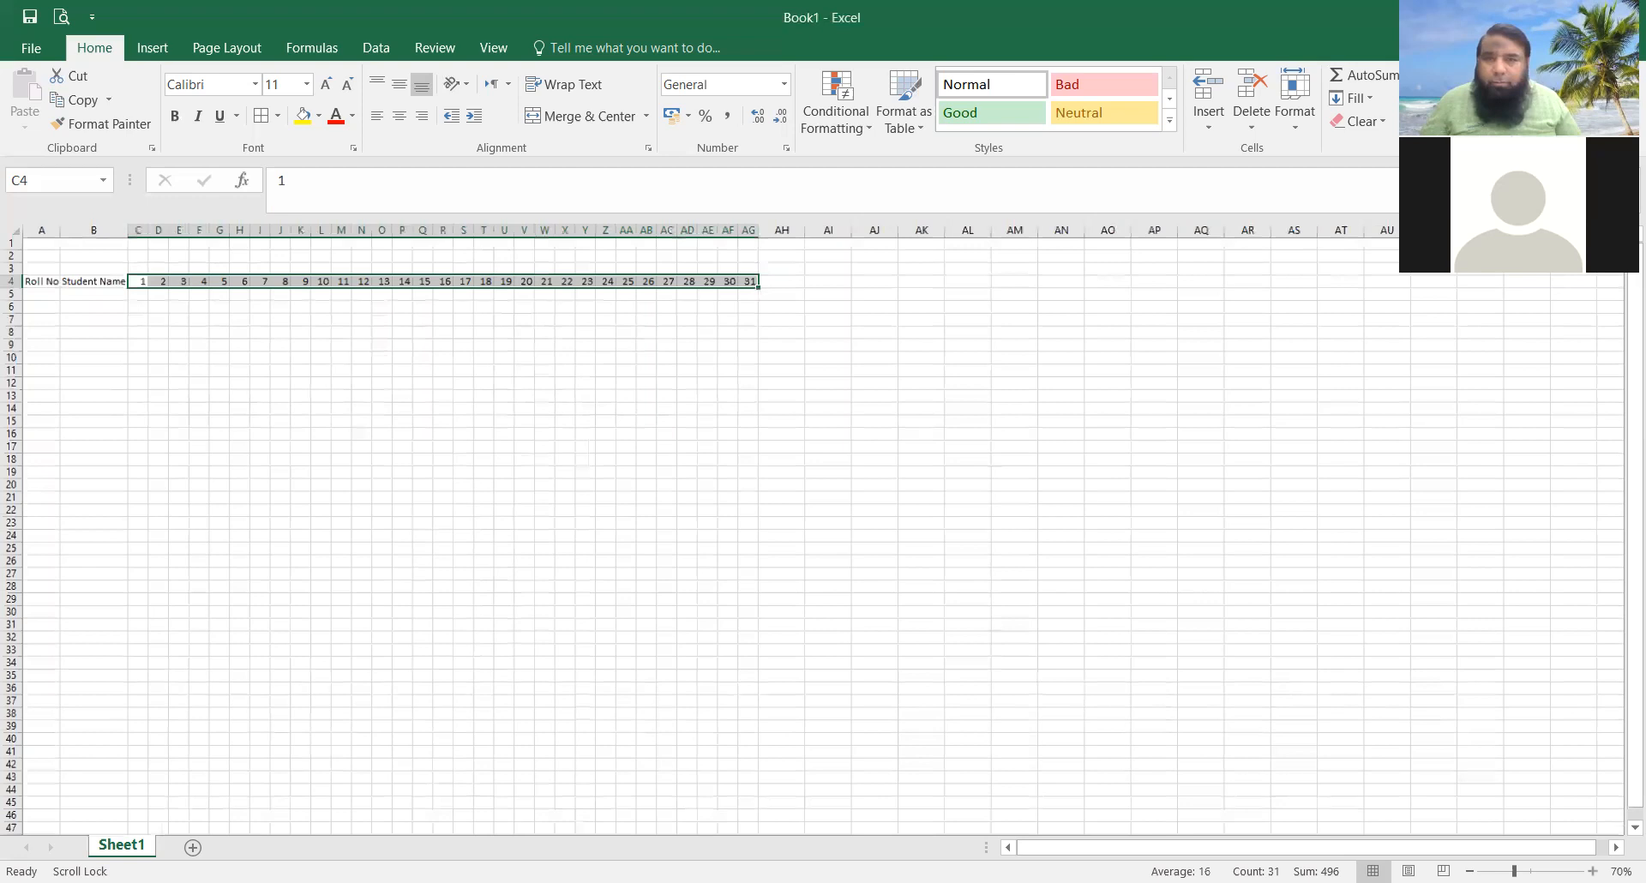
pyautogui.scroll(2, 811, 530)
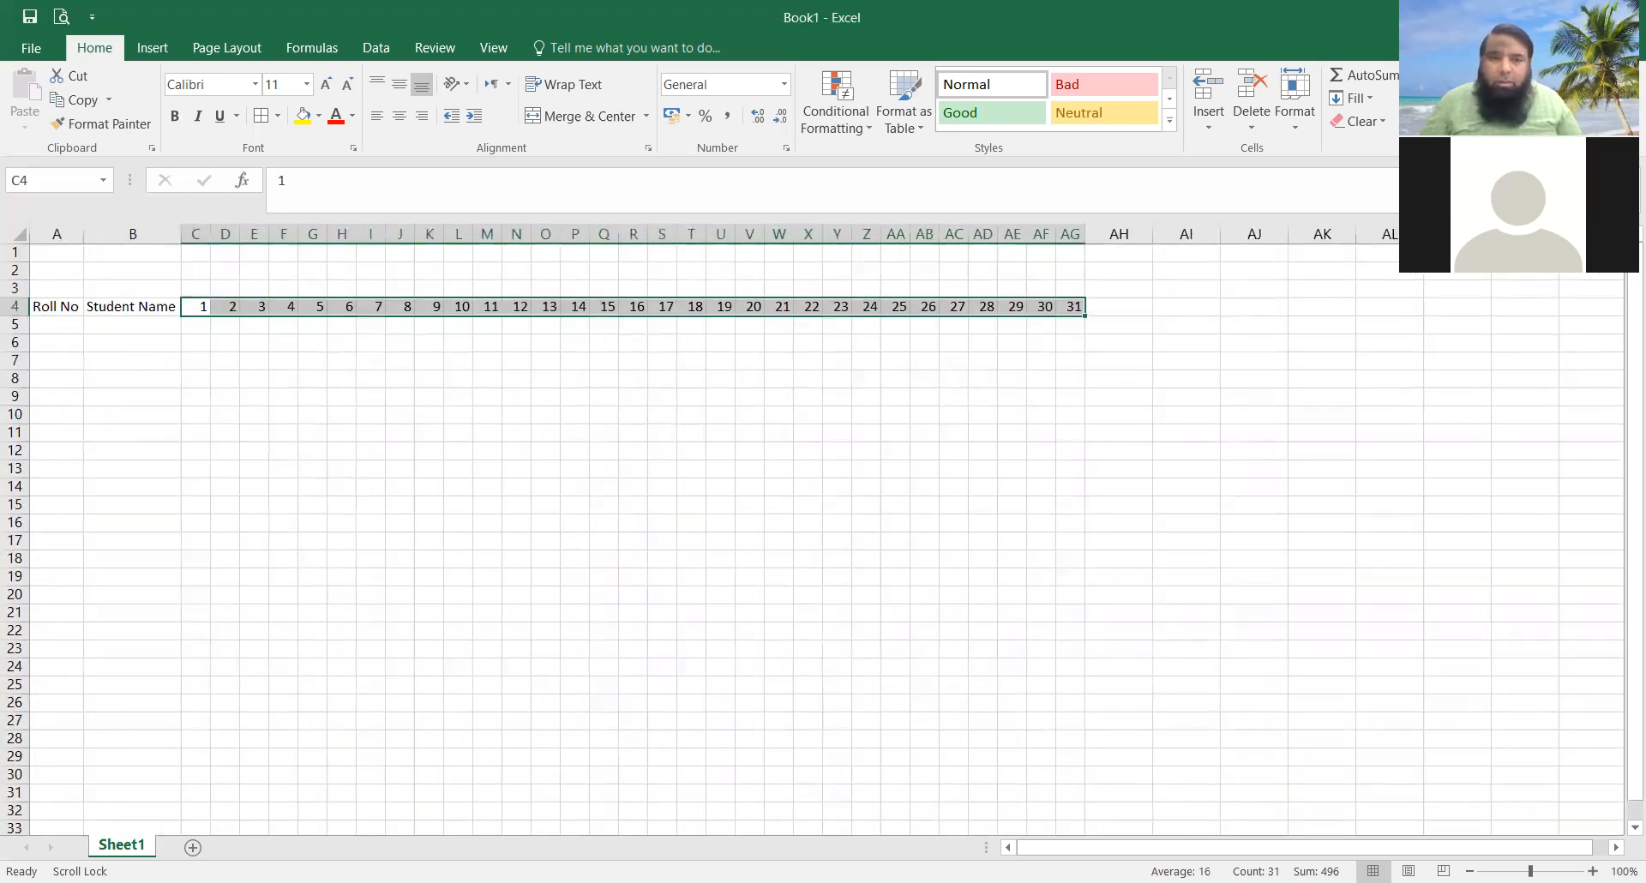
pyautogui.moveTo(50, 306); pyautogui.dragTo(1058, 716)
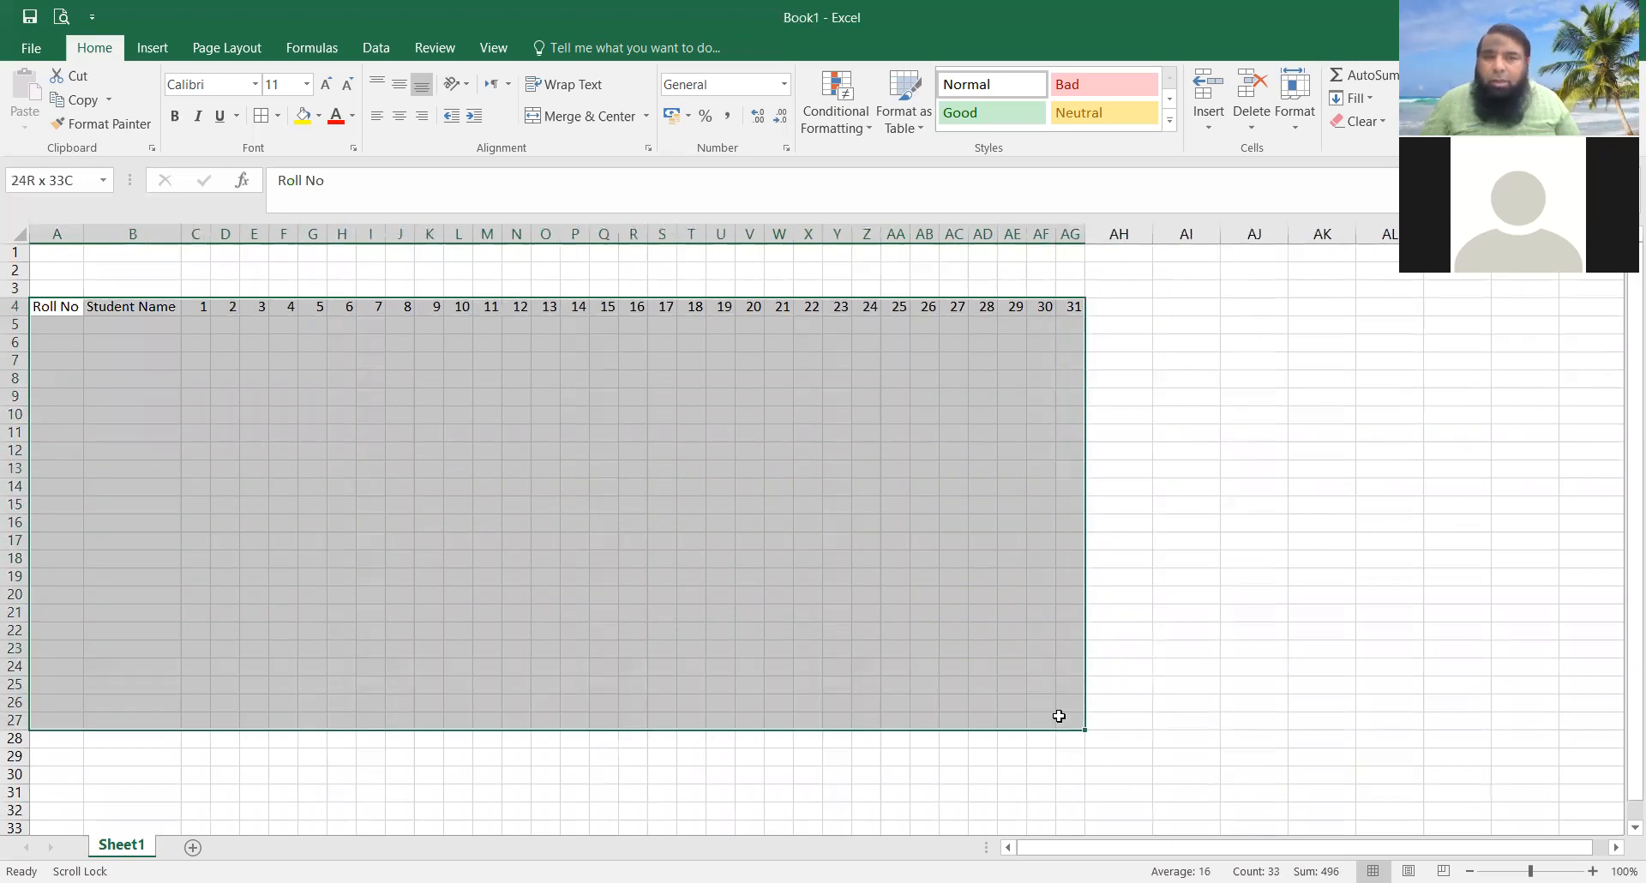
pyautogui.click(261, 115)
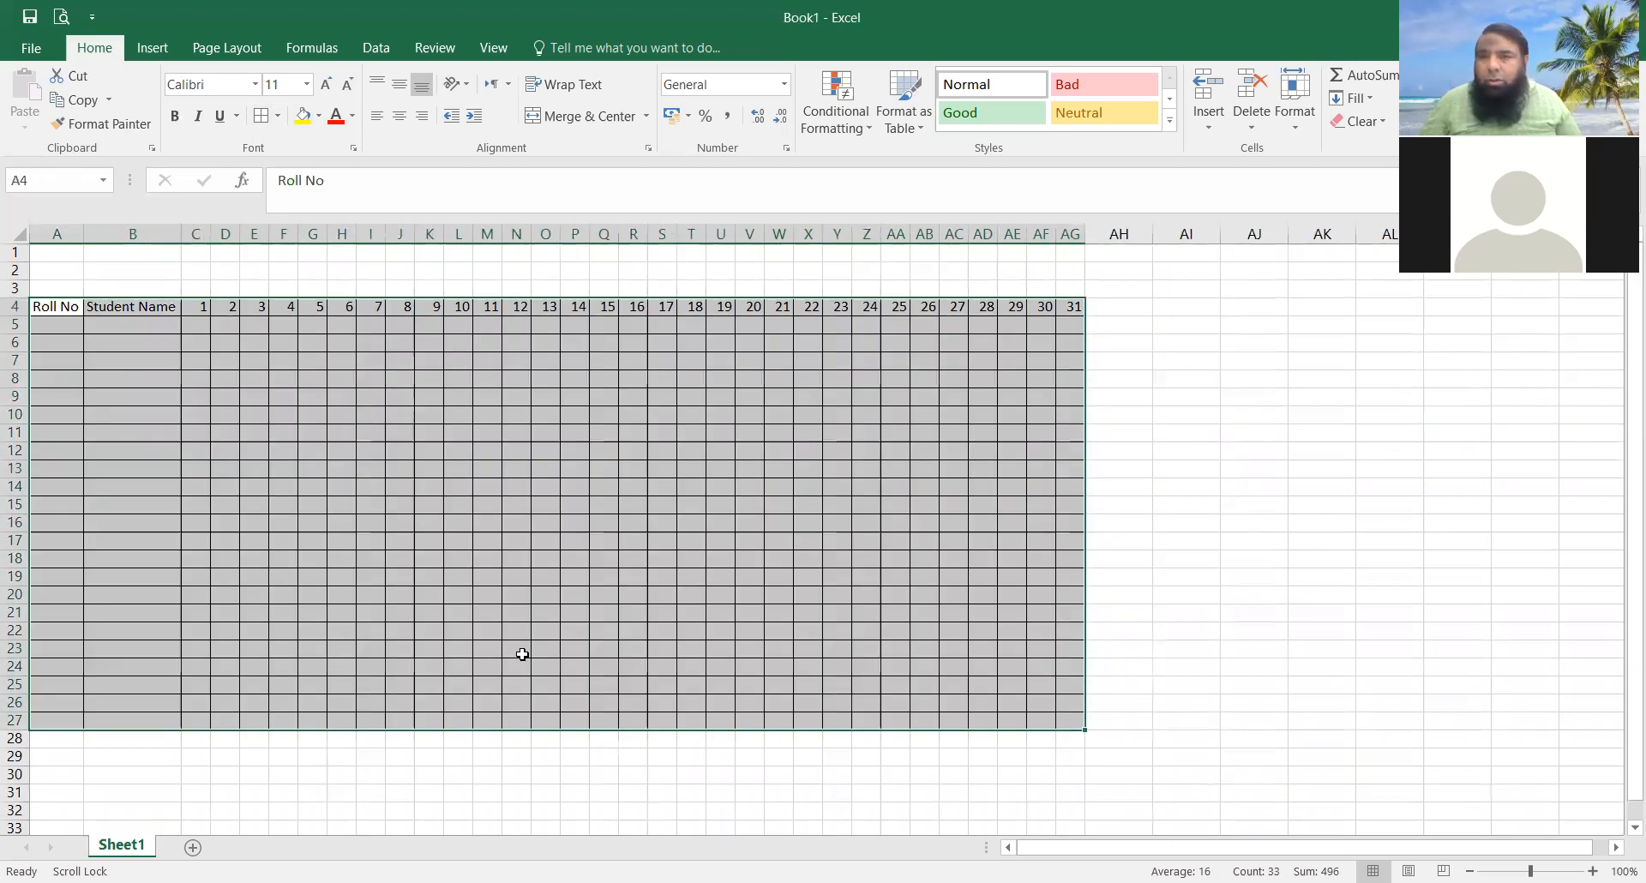
pyautogui.click(458, 540)
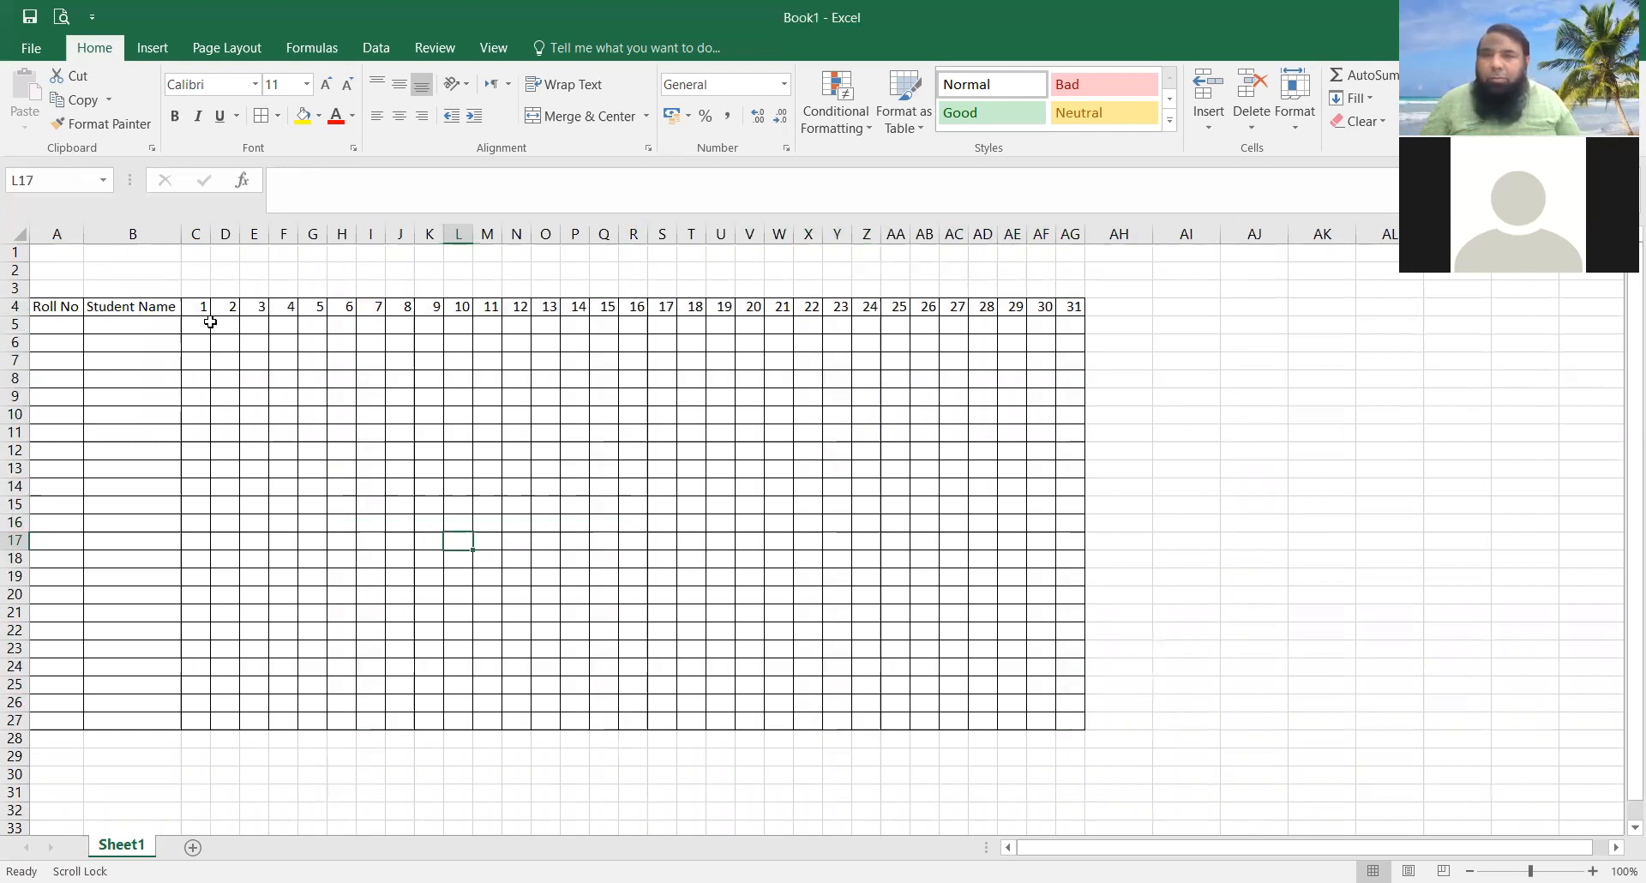
# Step: Center the headings in row 4 horizontally and vertically and make them bold
pyautogui.click(14, 305)
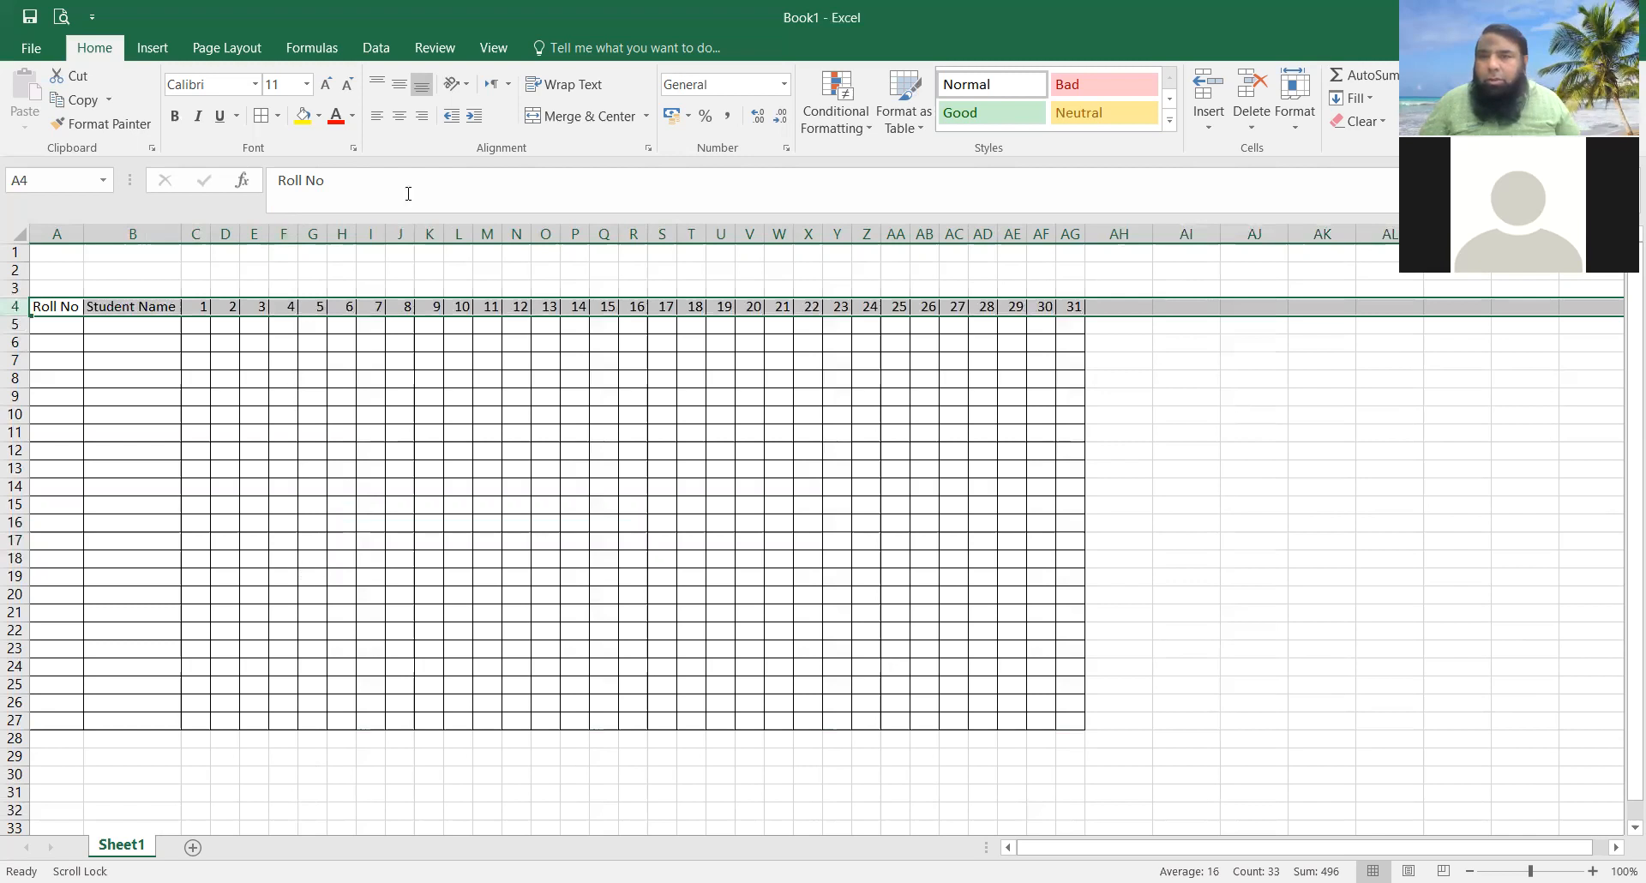
pyautogui.click(398, 116)
pyautogui.click(398, 84)
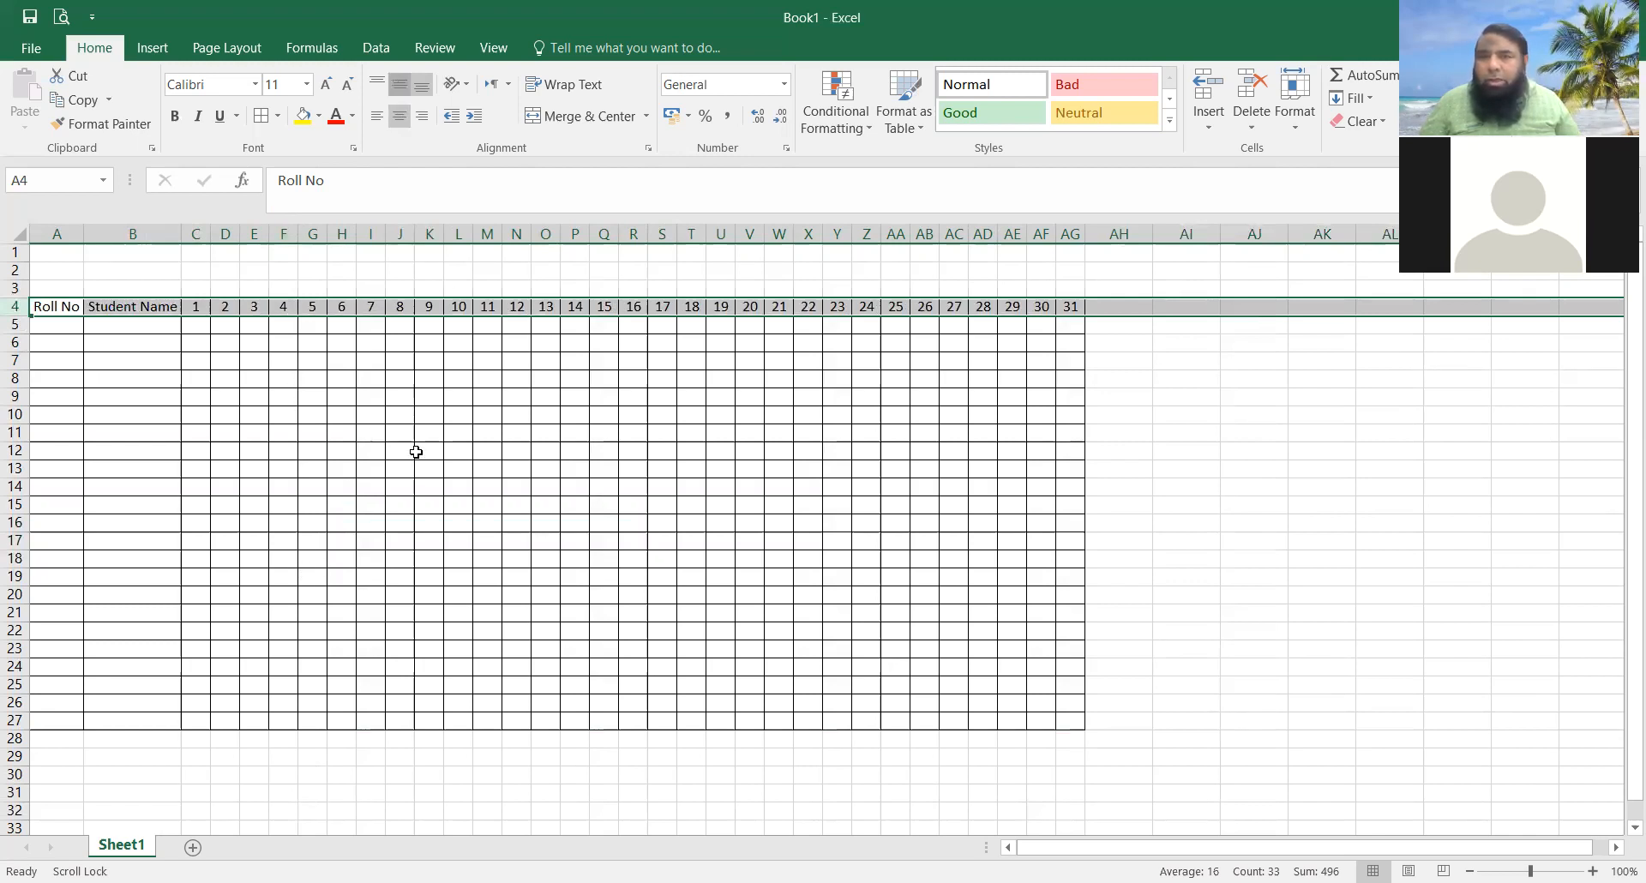
pyautogui.click(176, 117)
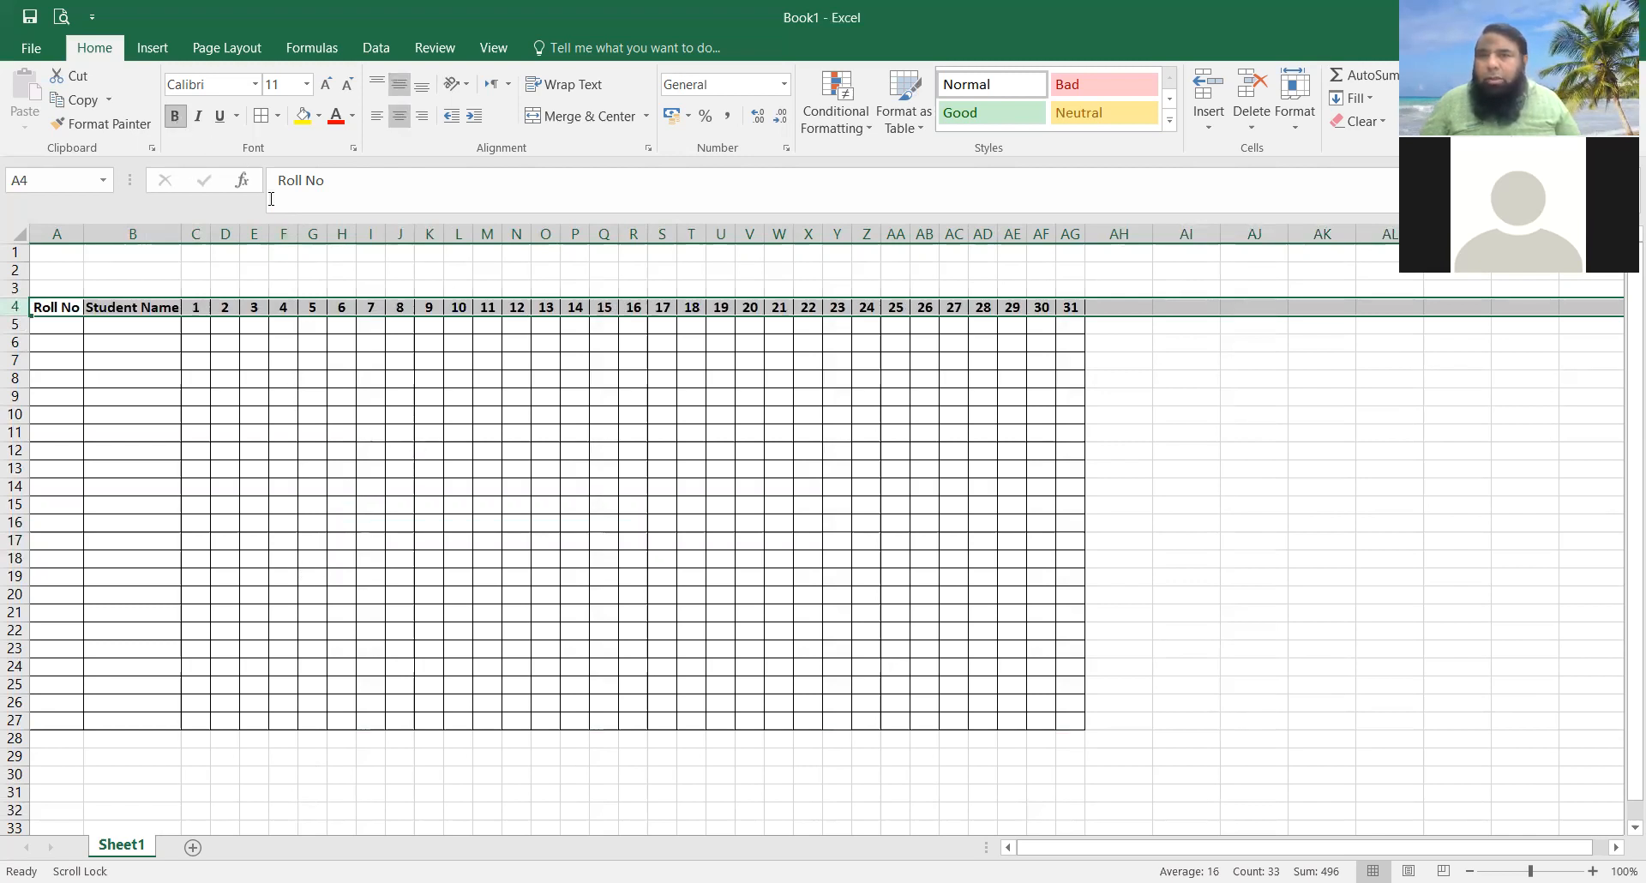
# Step: Fill the heading cells A4:AG4 with a light orange theme color
pyautogui.click(387, 418)
pyautogui.moveTo(137, 307); pyautogui.dragTo(58, 308)
pyautogui.moveTo(225, 309); pyautogui.dragTo(586, 322)
pyautogui.click(47, 307)
pyautogui.moveTo(148, 307); pyautogui.dragTo(867, 309)
pyautogui.press('Escape')
pyautogui.moveTo(1016, 309); pyautogui.dragTo(1072, 308)
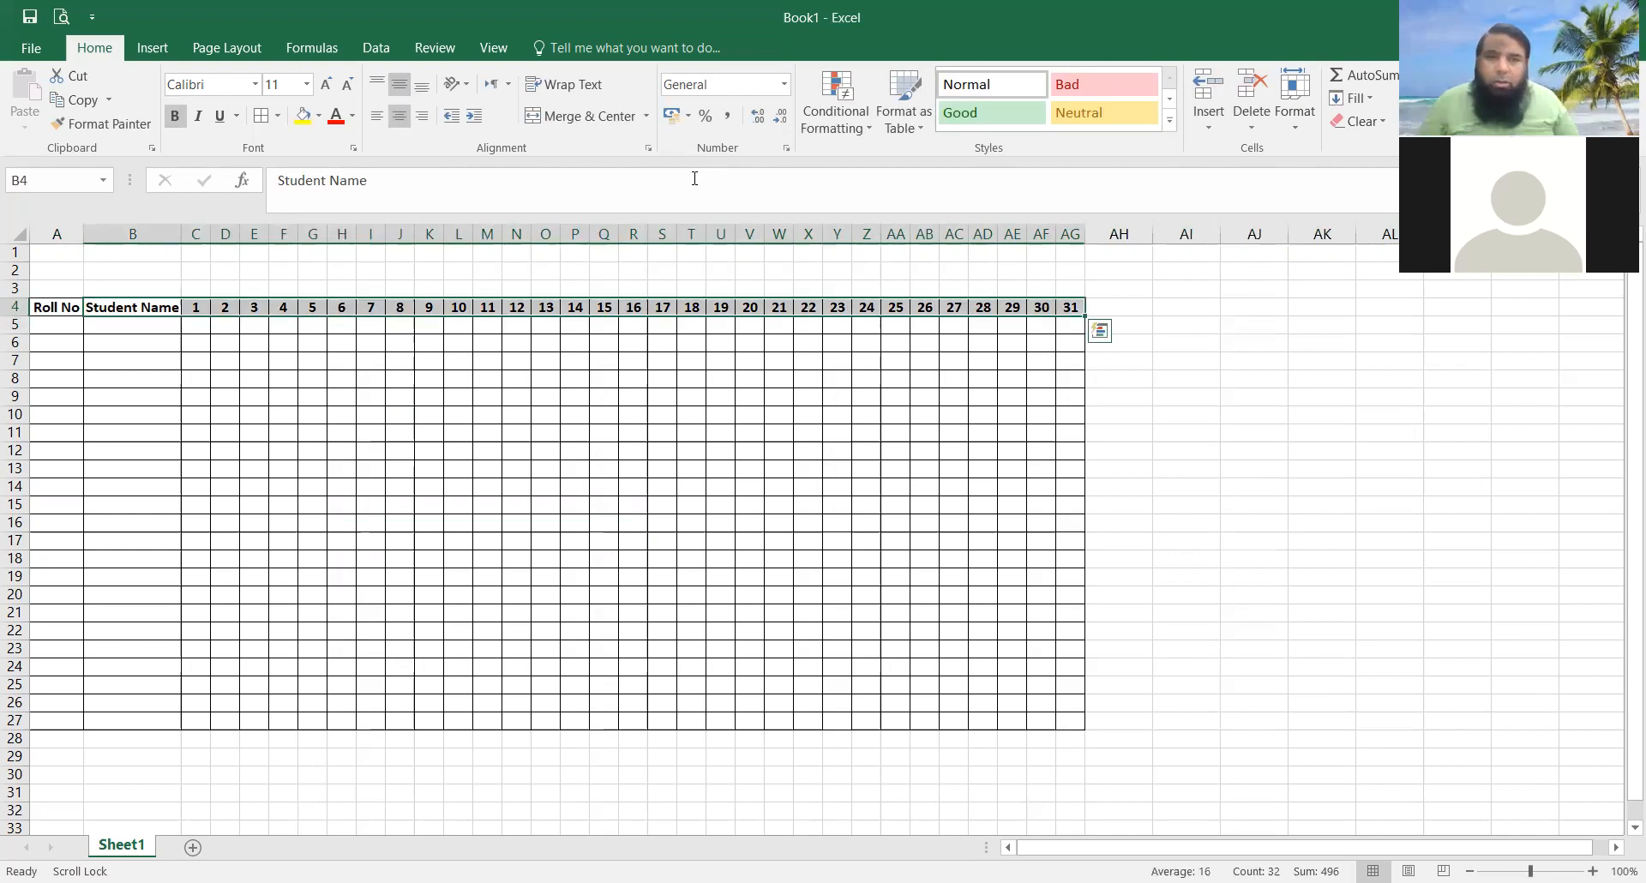
pyautogui.click(319, 120)
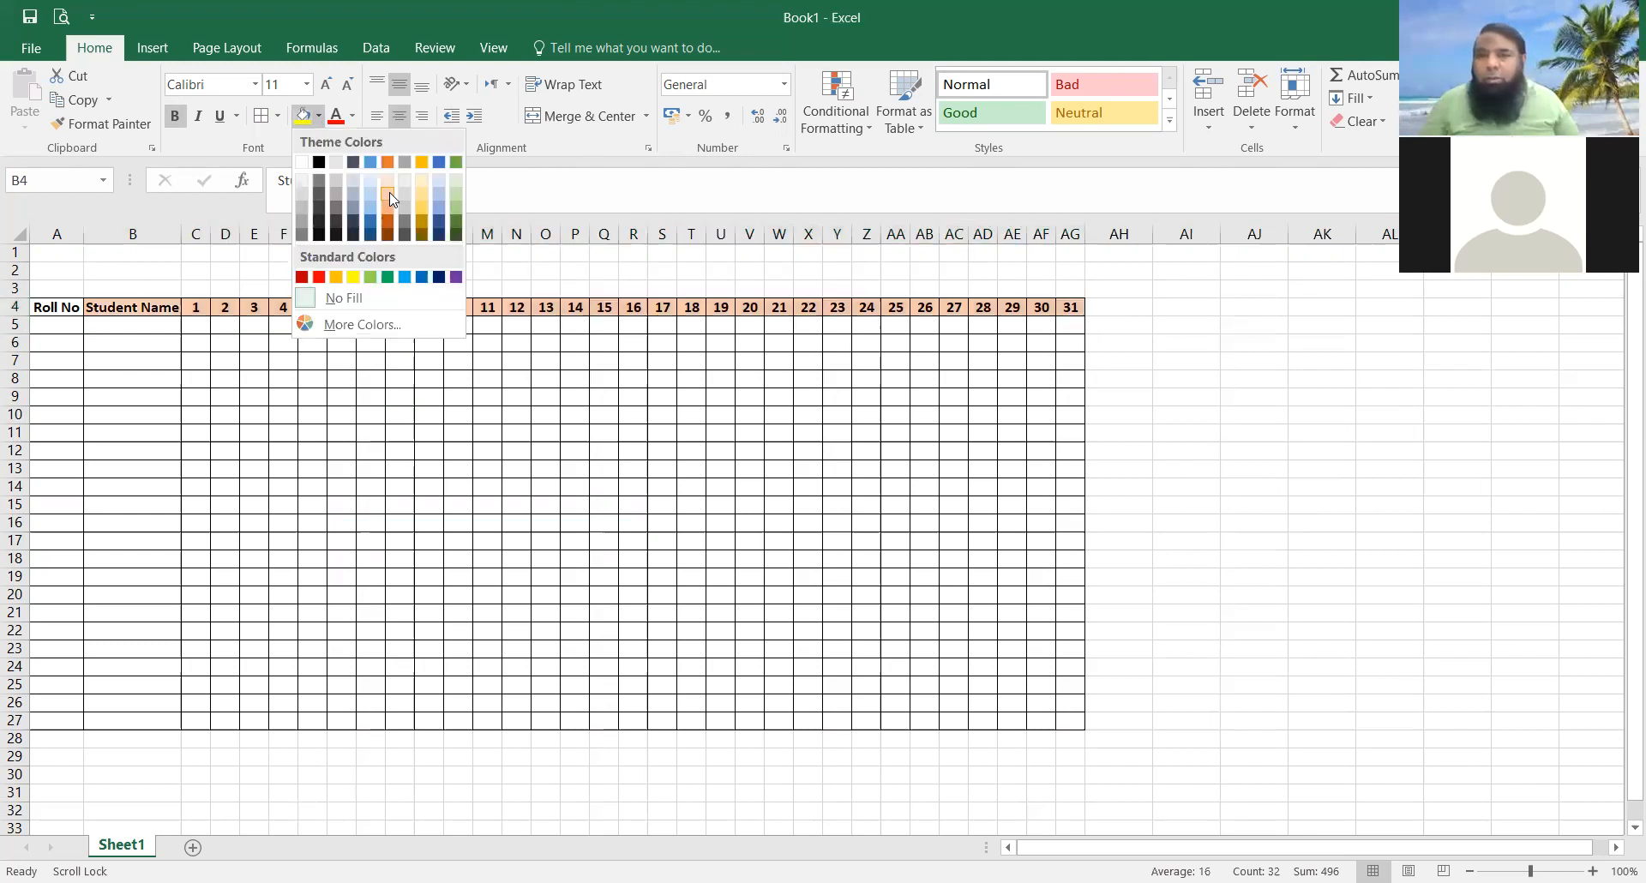
pyautogui.click(388, 194)
pyautogui.click(196, 411)
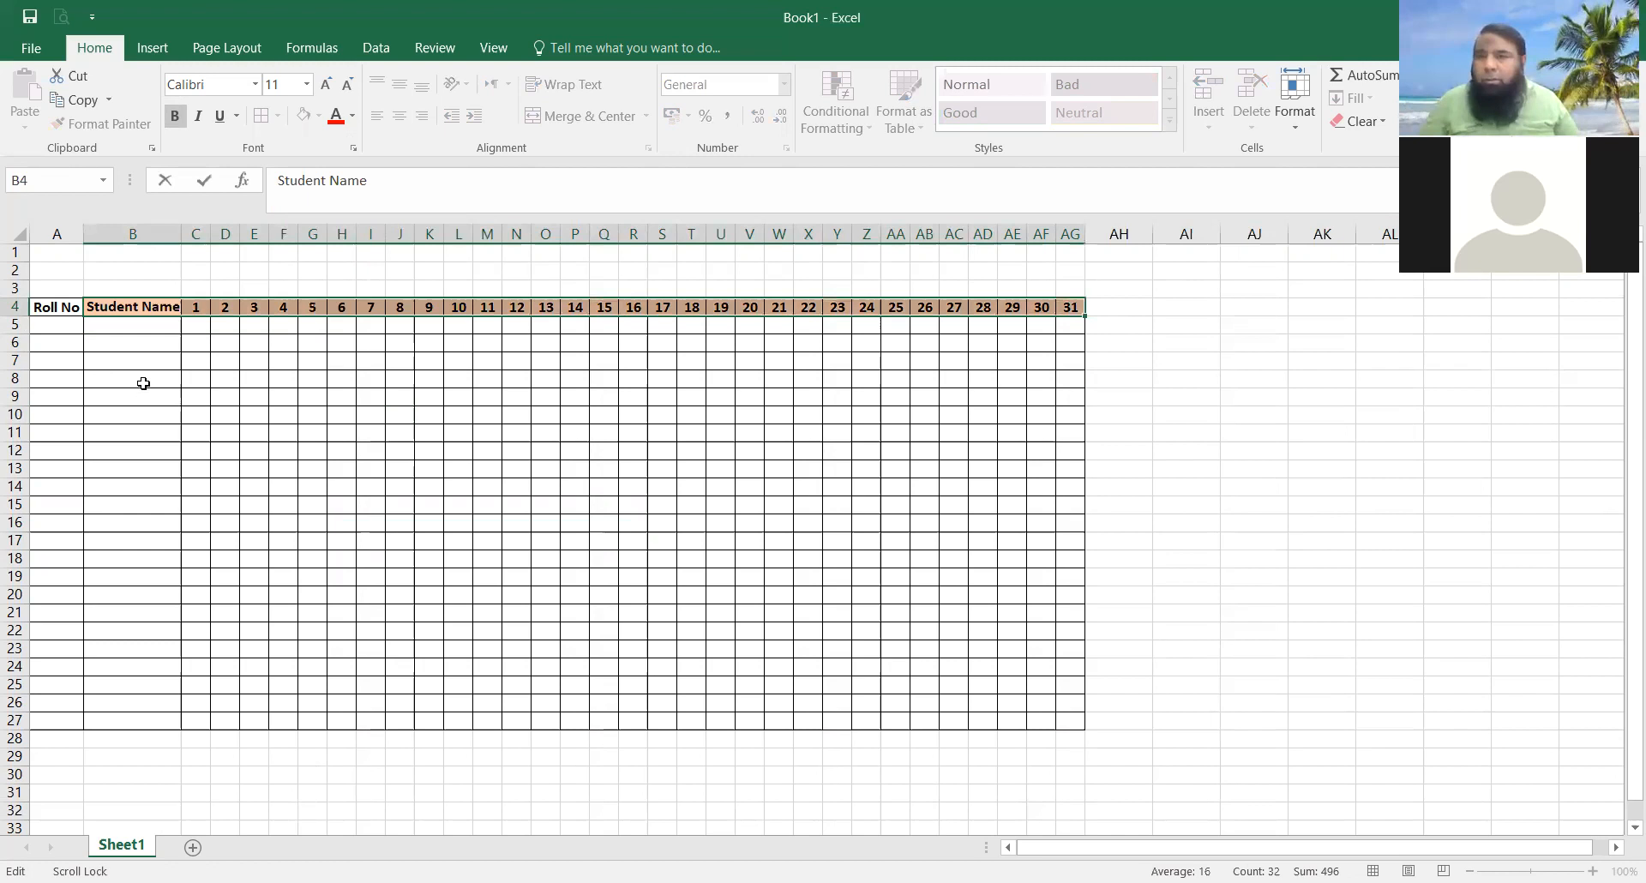
pyautogui.click(57, 308)
pyautogui.click(251, 383)
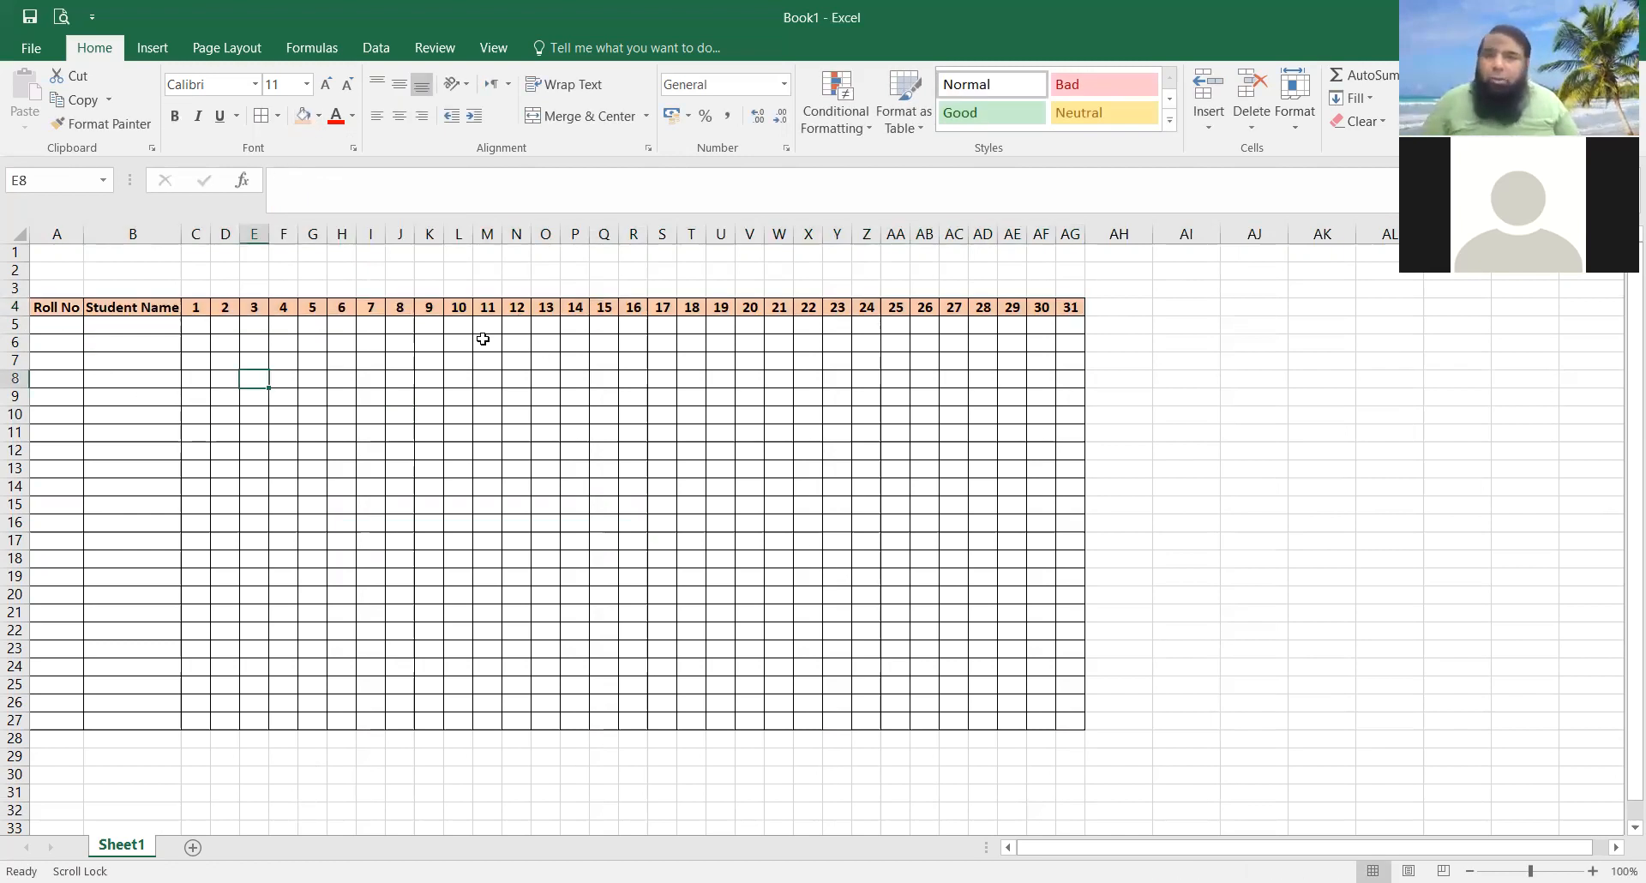
# Step: Set the row height of the table's body rows 5 to 27 to 18
pyautogui.moveTo(74, 324); pyautogui.dragTo(73, 397)
pyautogui.moveTo(65, 566); pyautogui.dragTo(41, 727)
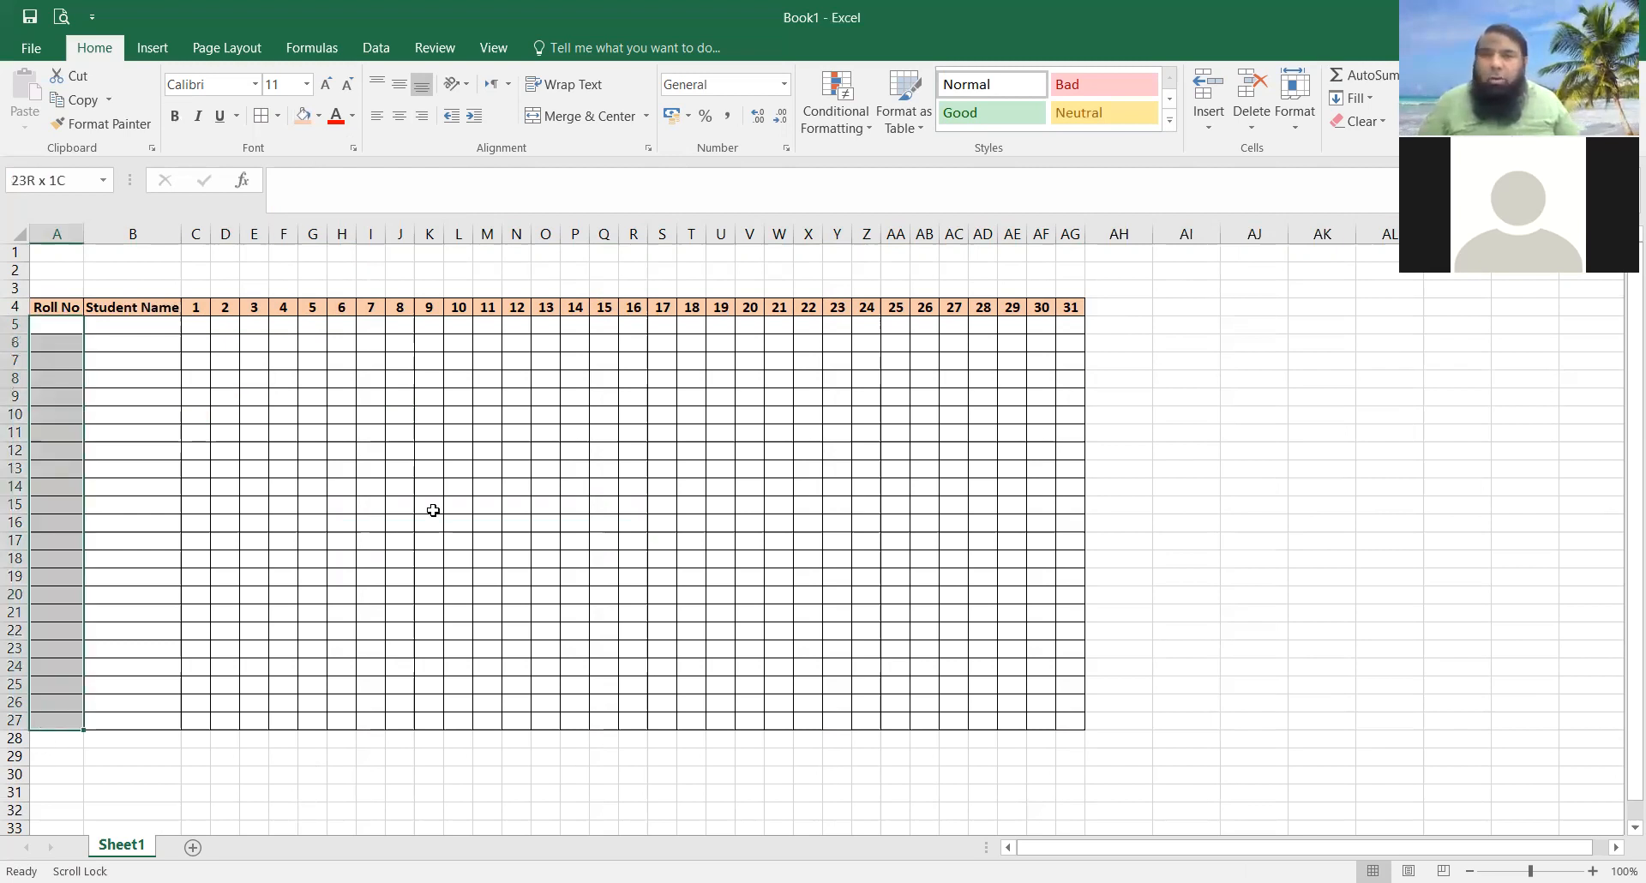
pyautogui.click(1298, 130)
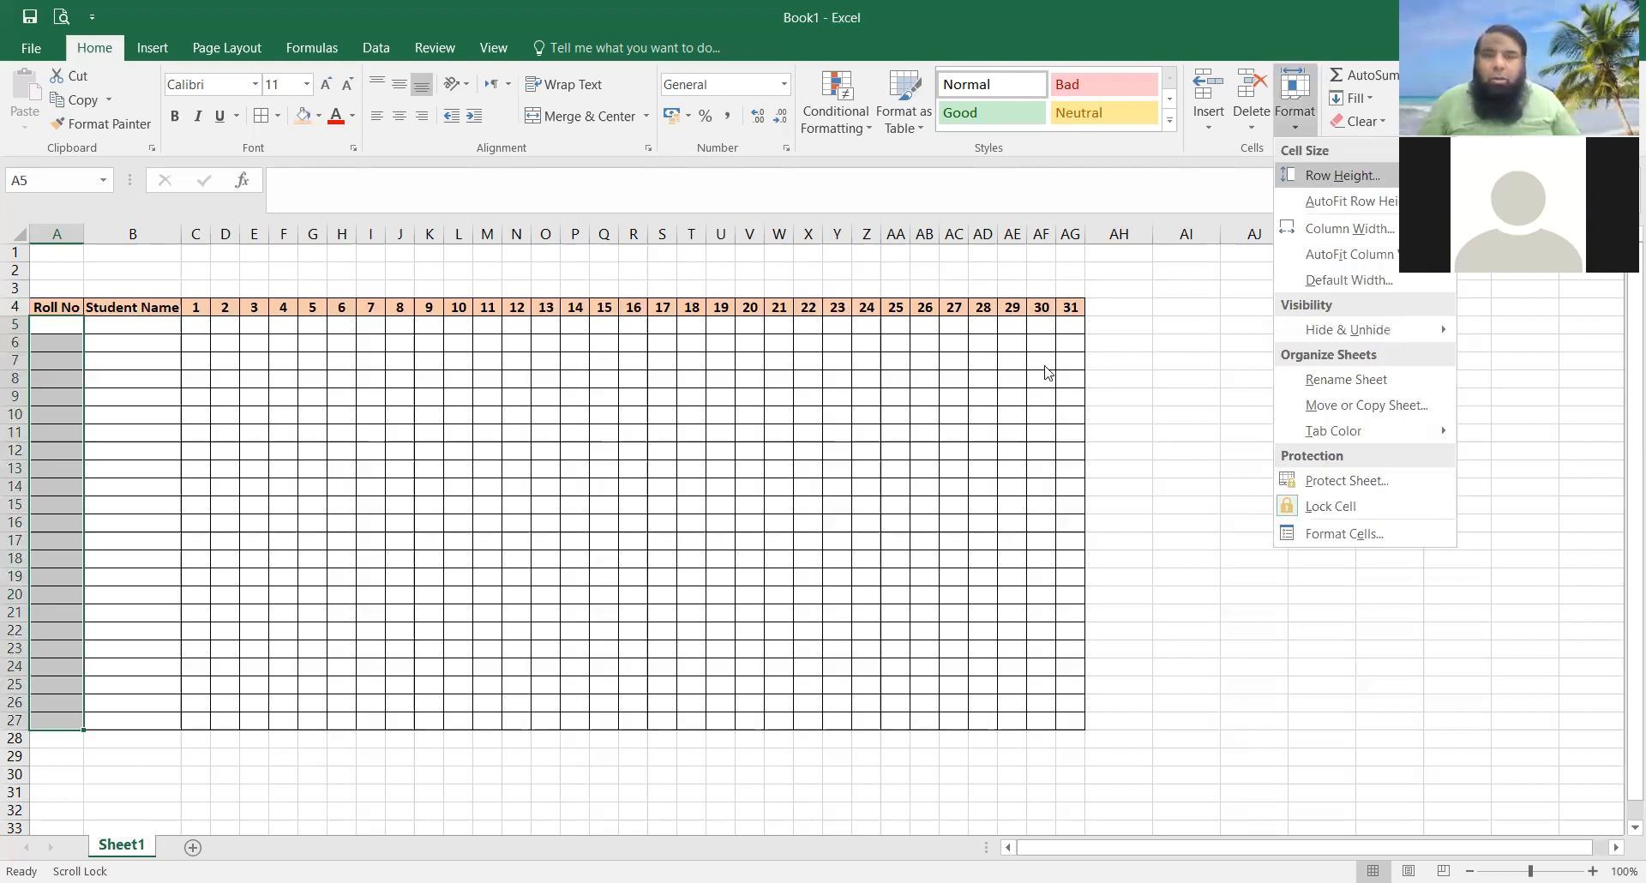
pyautogui.press('Return')
pyautogui.write('1')
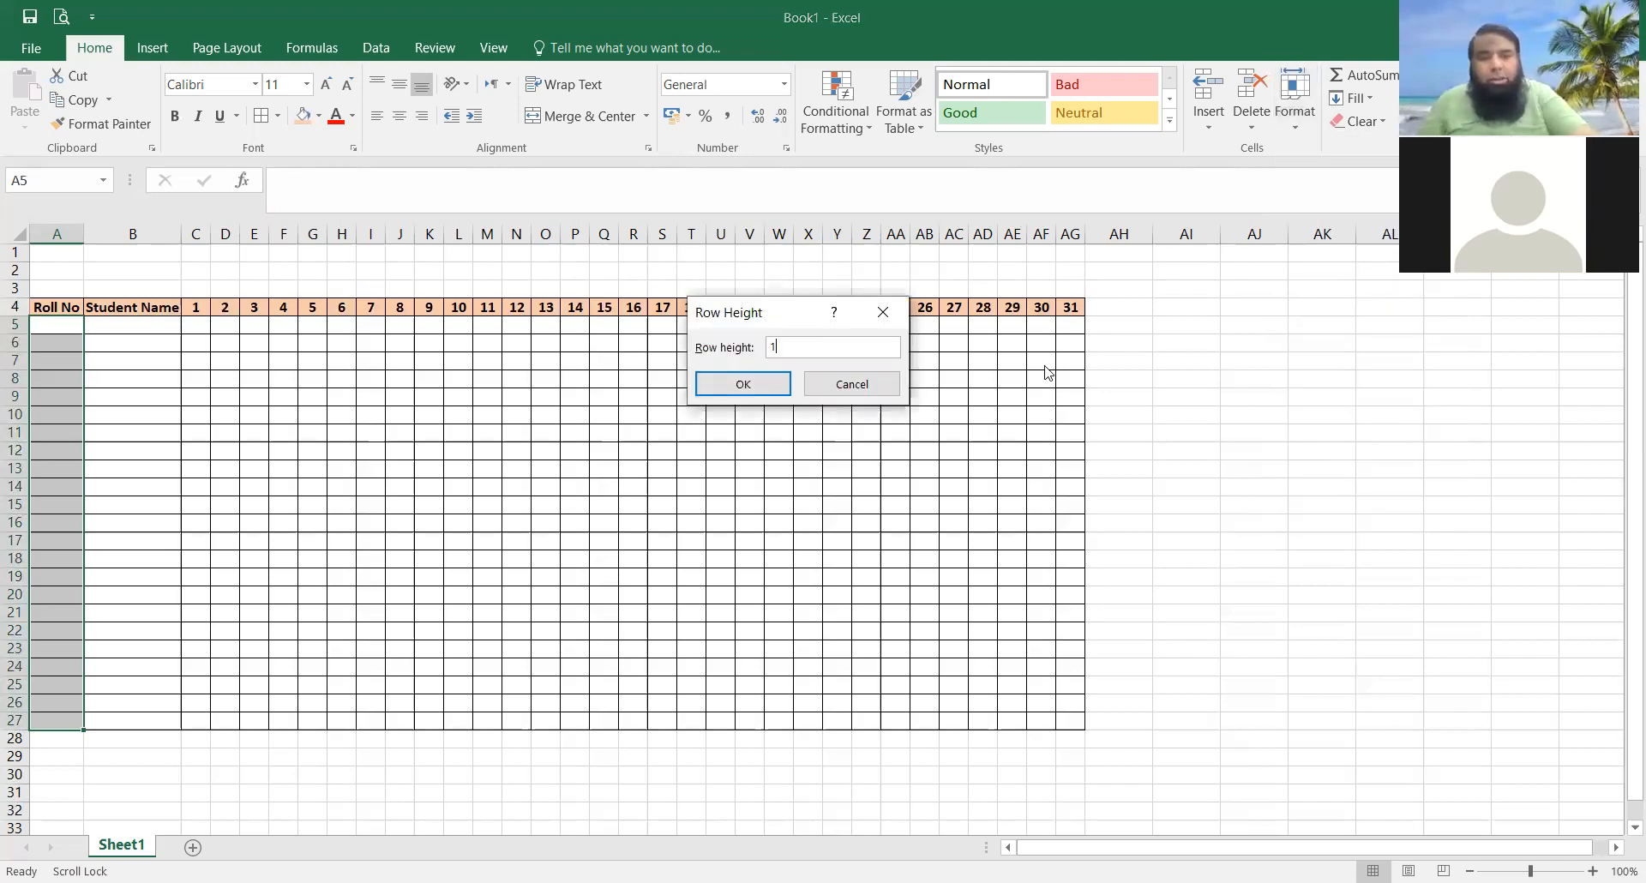
pyautogui.write('8')
pyautogui.press('Return')
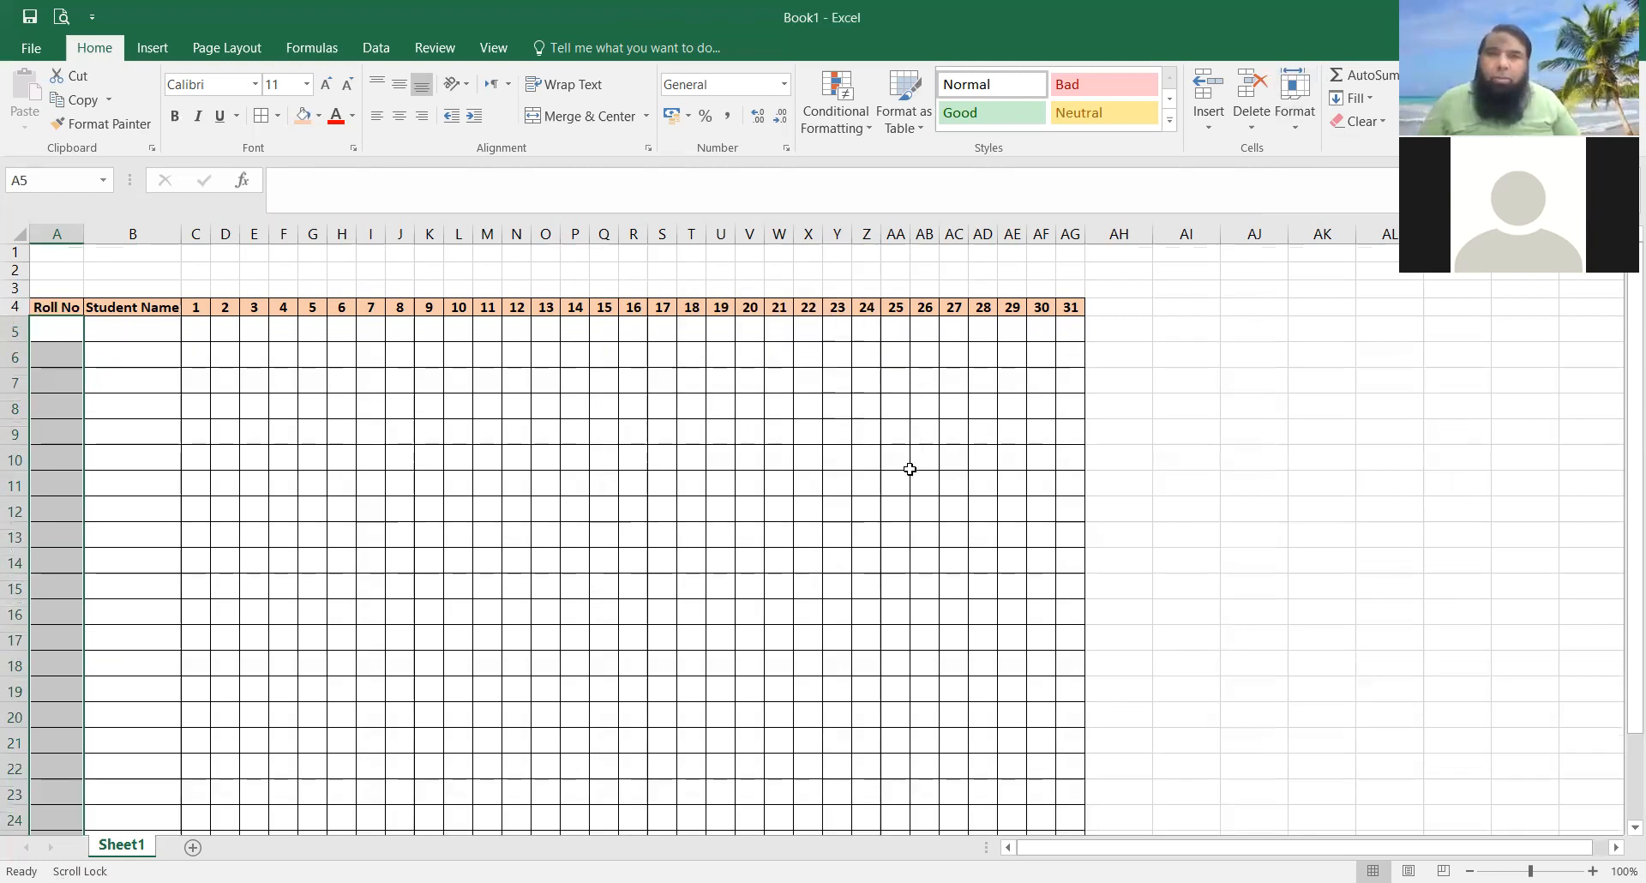
pyautogui.click(924, 504)
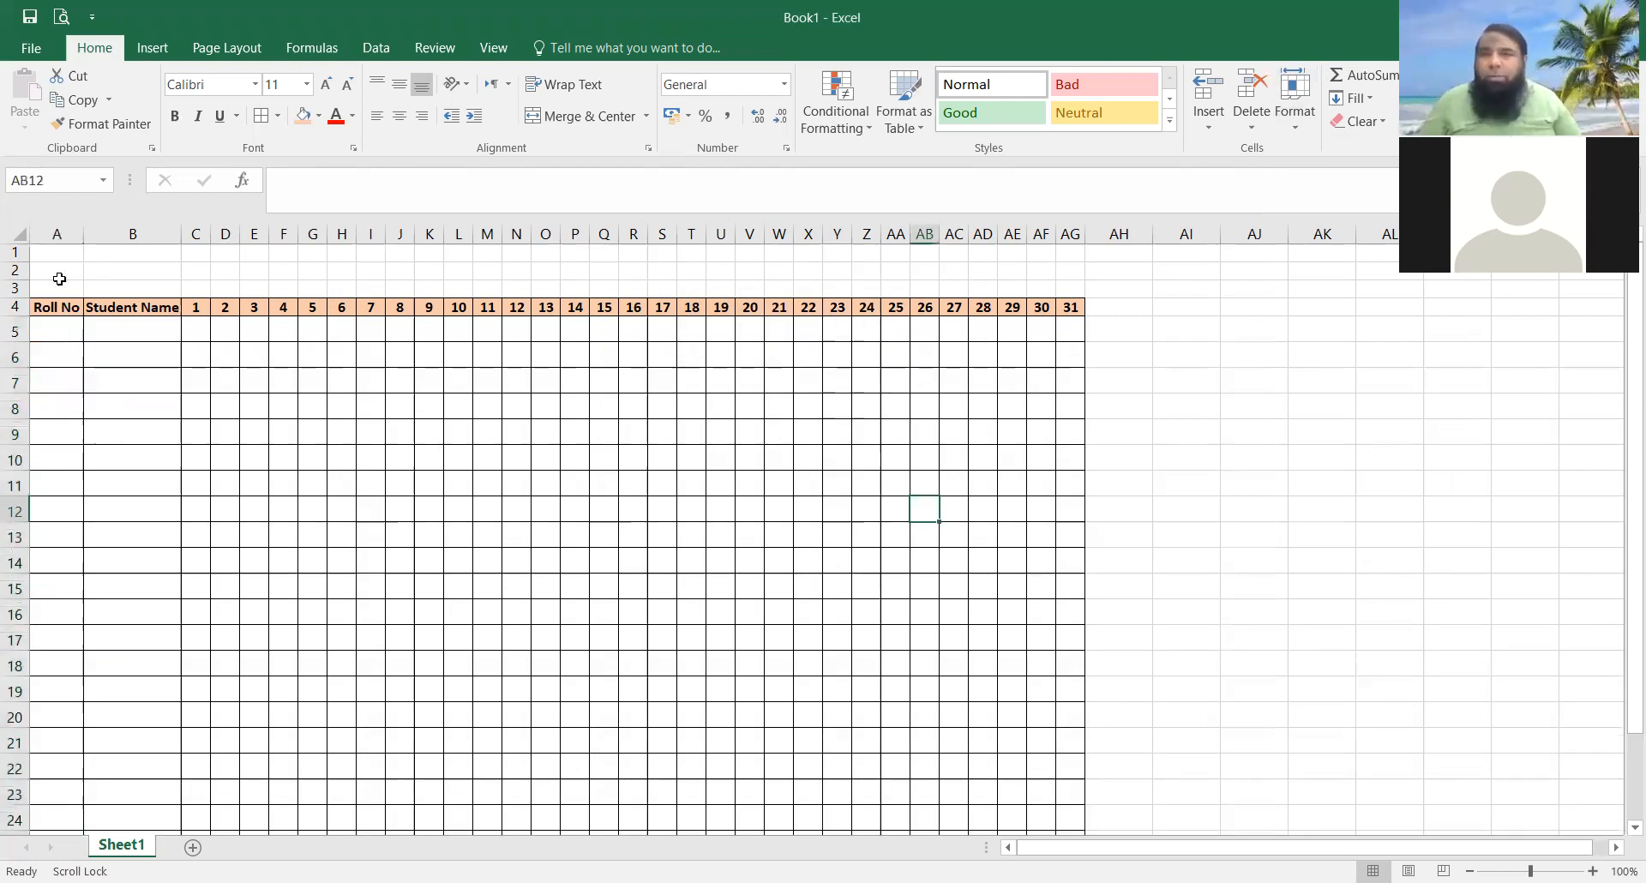
# Step: Enter the title "Aglow College of Science and Tech" in cell A1
pyautogui.hotkey('ctrl', 'Home')
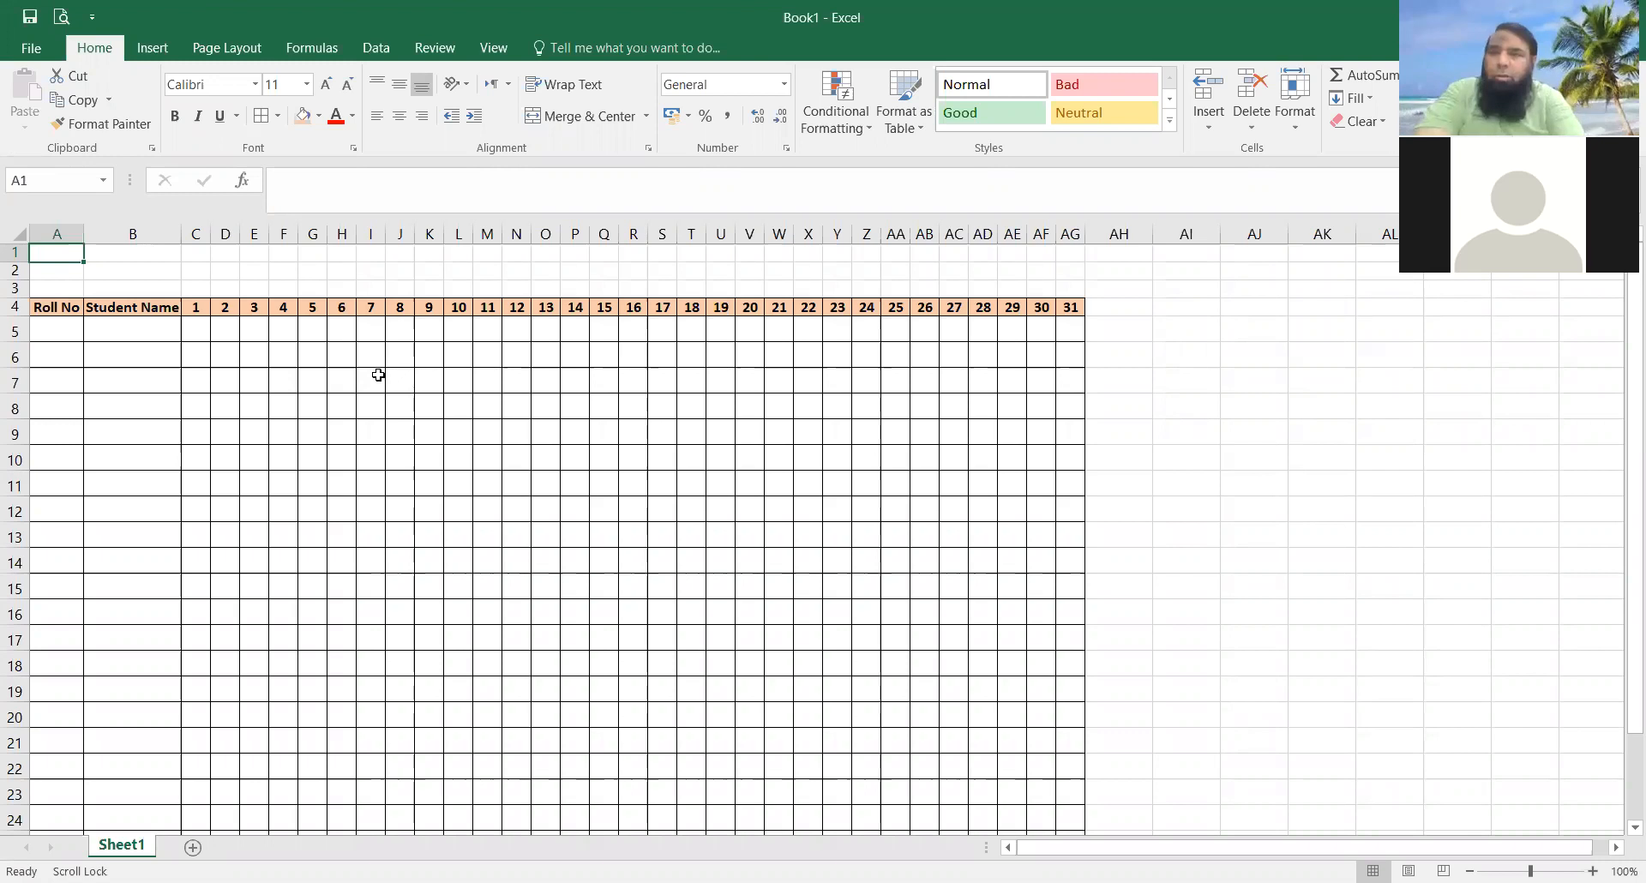
pyautogui.write('Aglow College of Scien')
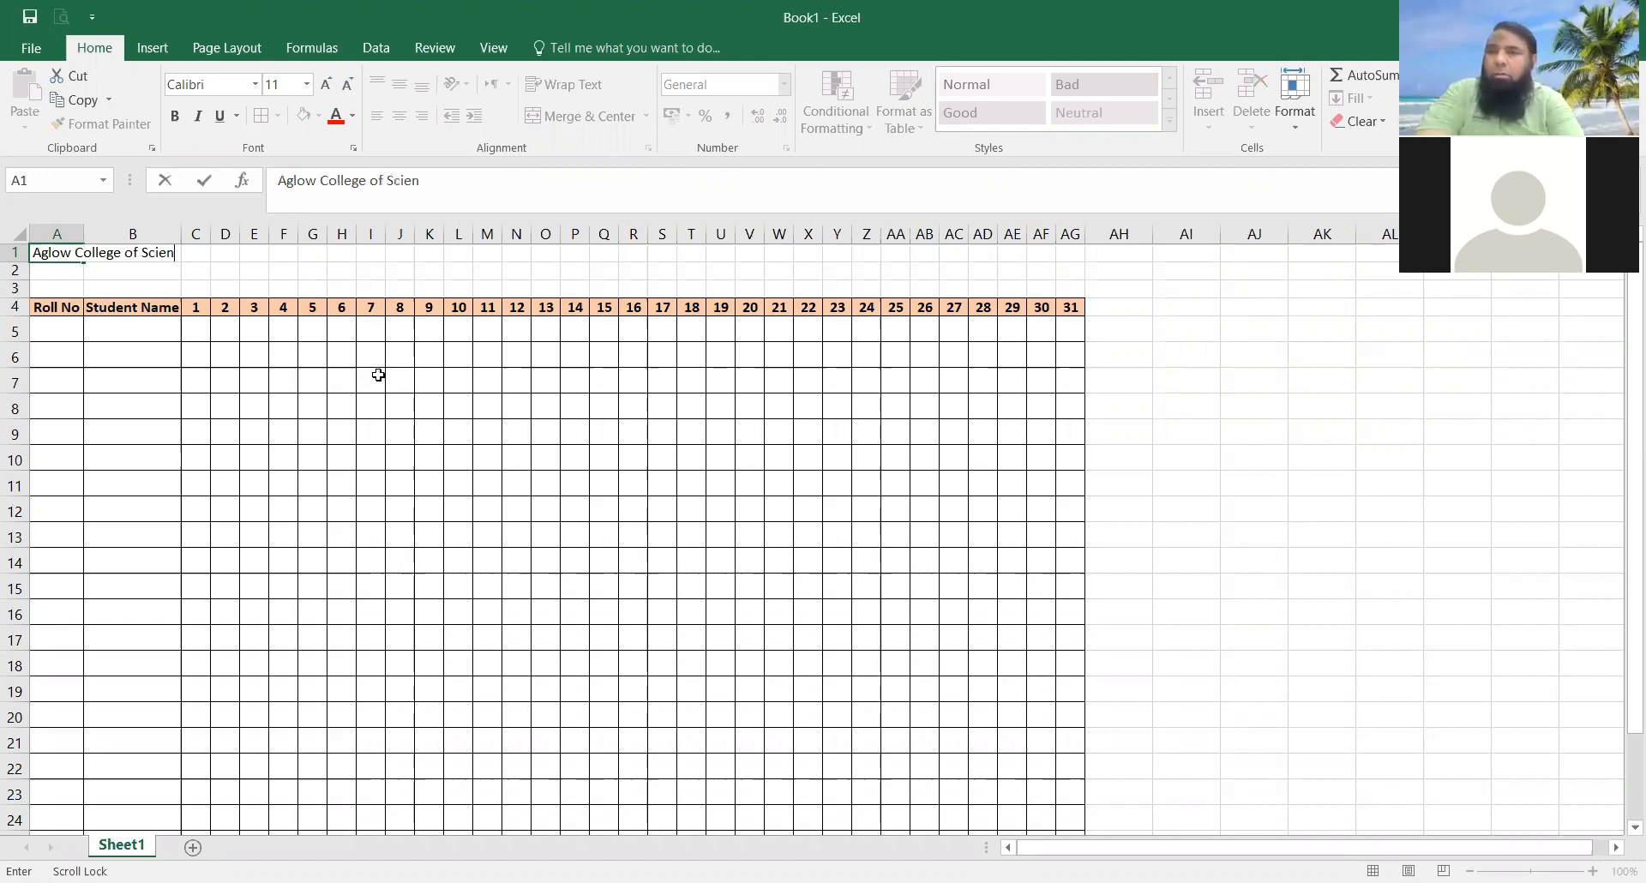
pyautogui.write('ce and Tech')
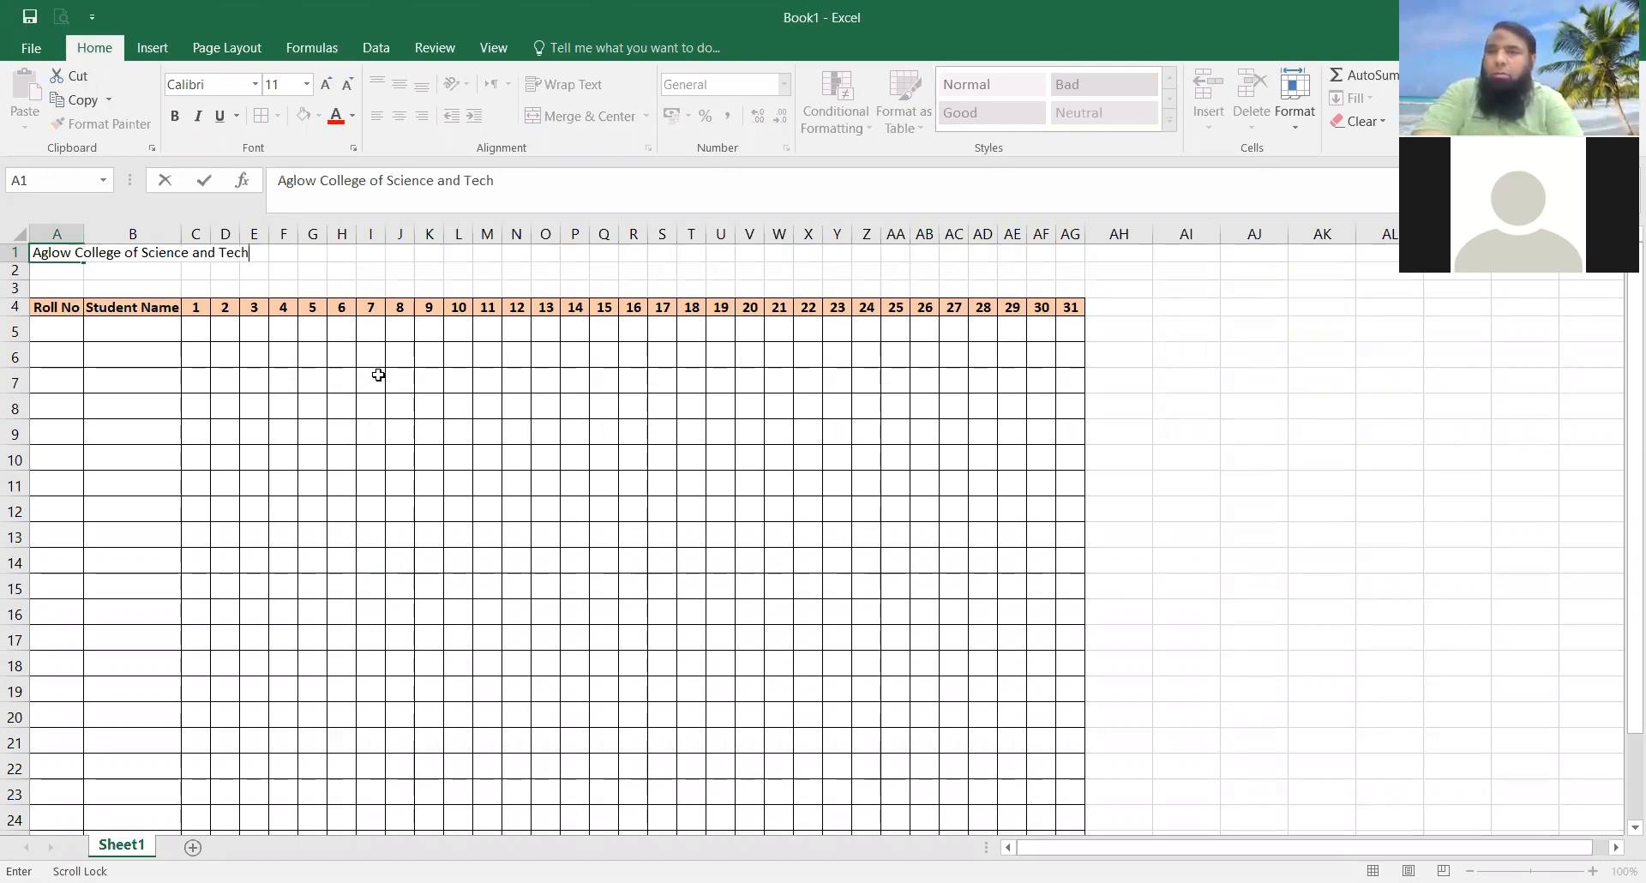
# Step: Complete the heading in cell A1 as "Aglow College of Science and Technology, Sheikhupura."
pyautogui.write('nology, Sheikhupura.')
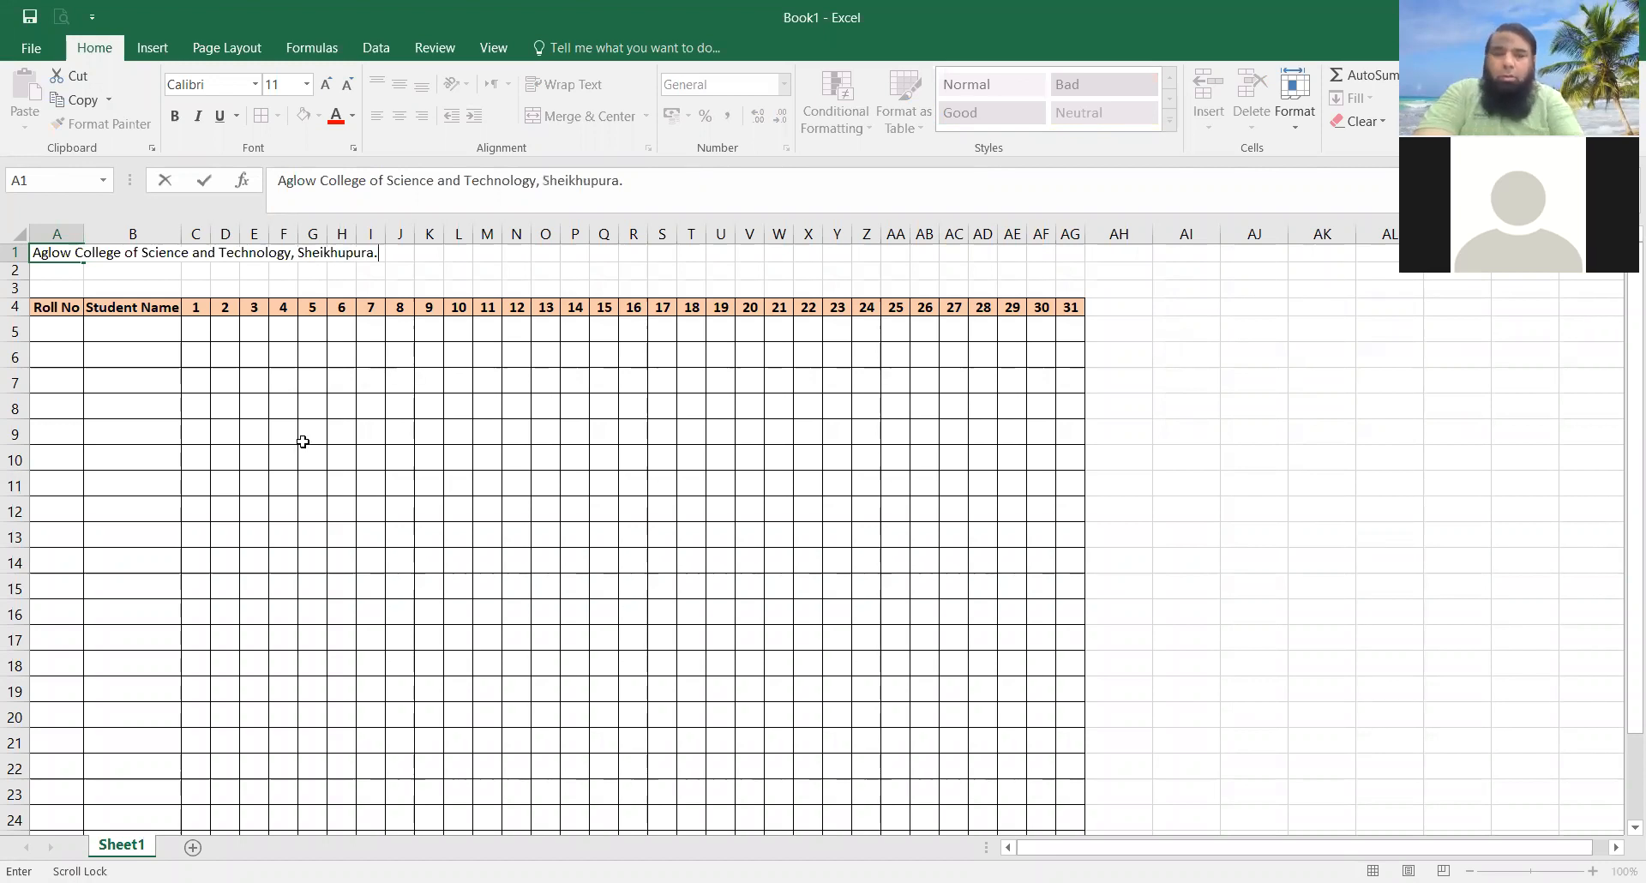
pyautogui.press('Return')
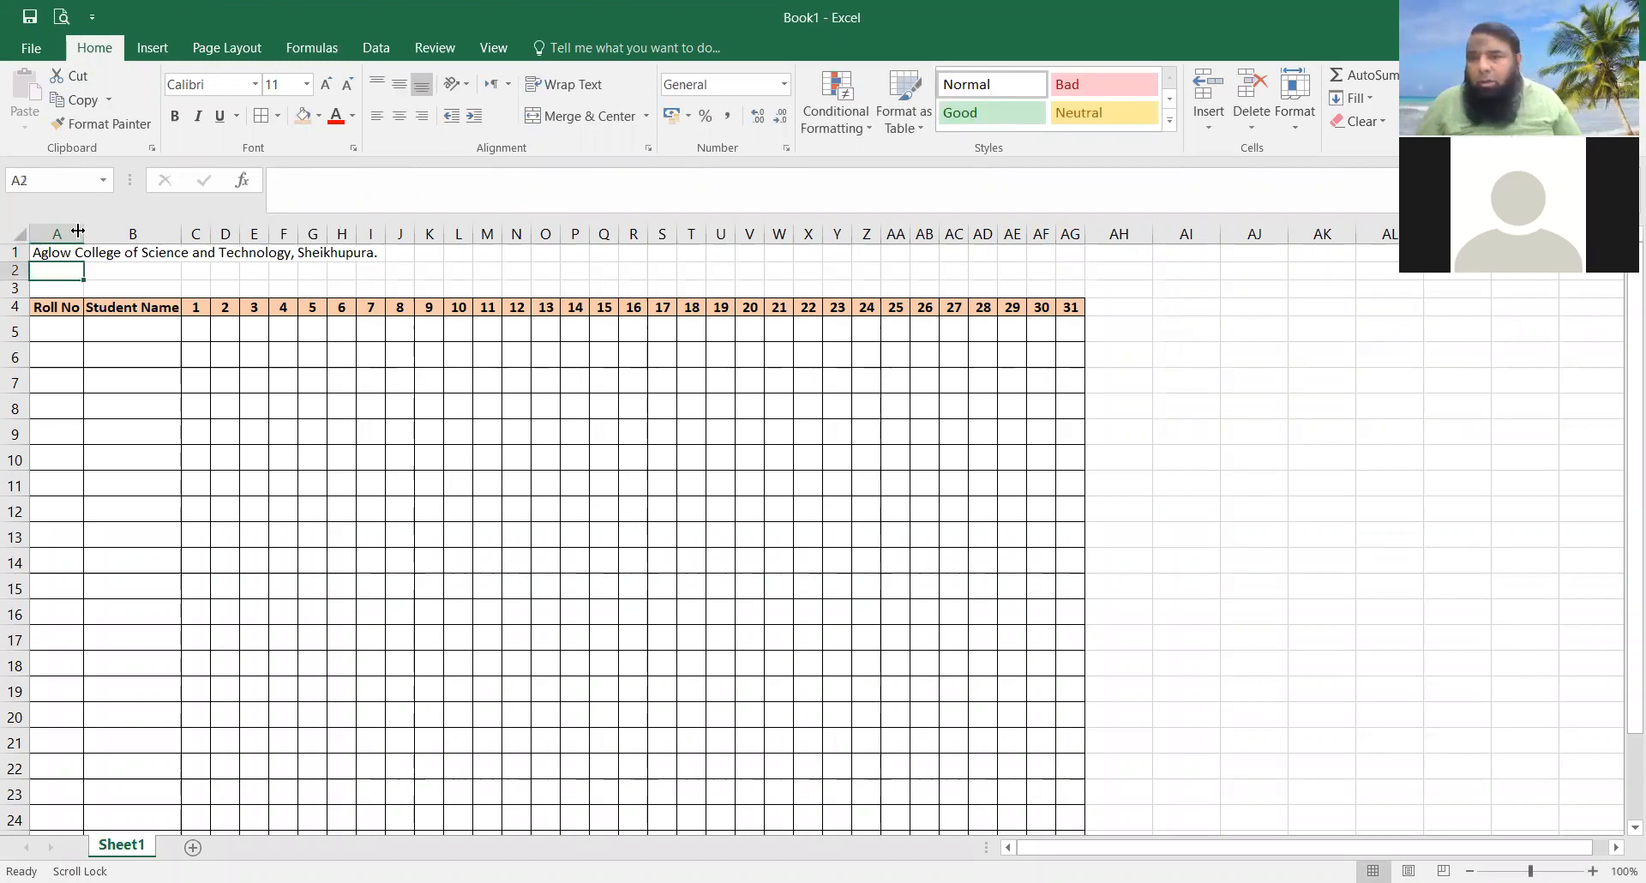
# Step: Enlarge the college heading in A1 to font size 24 and autofit the height of its row
pyautogui.click(42, 253)
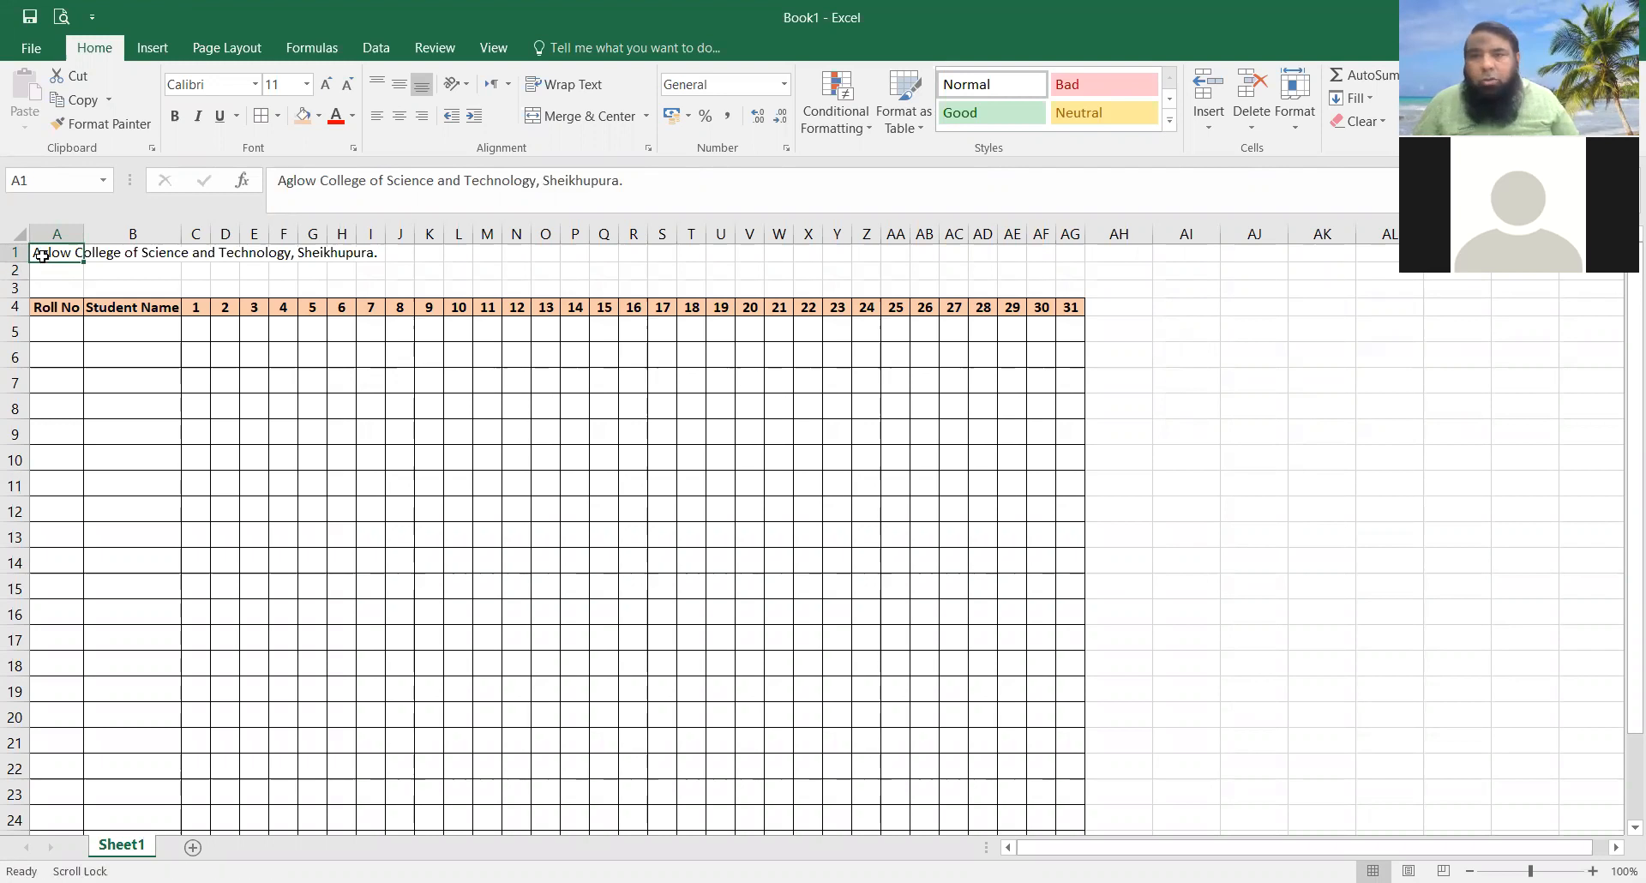
pyautogui.click(326, 86)
pyautogui.click(327, 85)
pyautogui.click(326, 86)
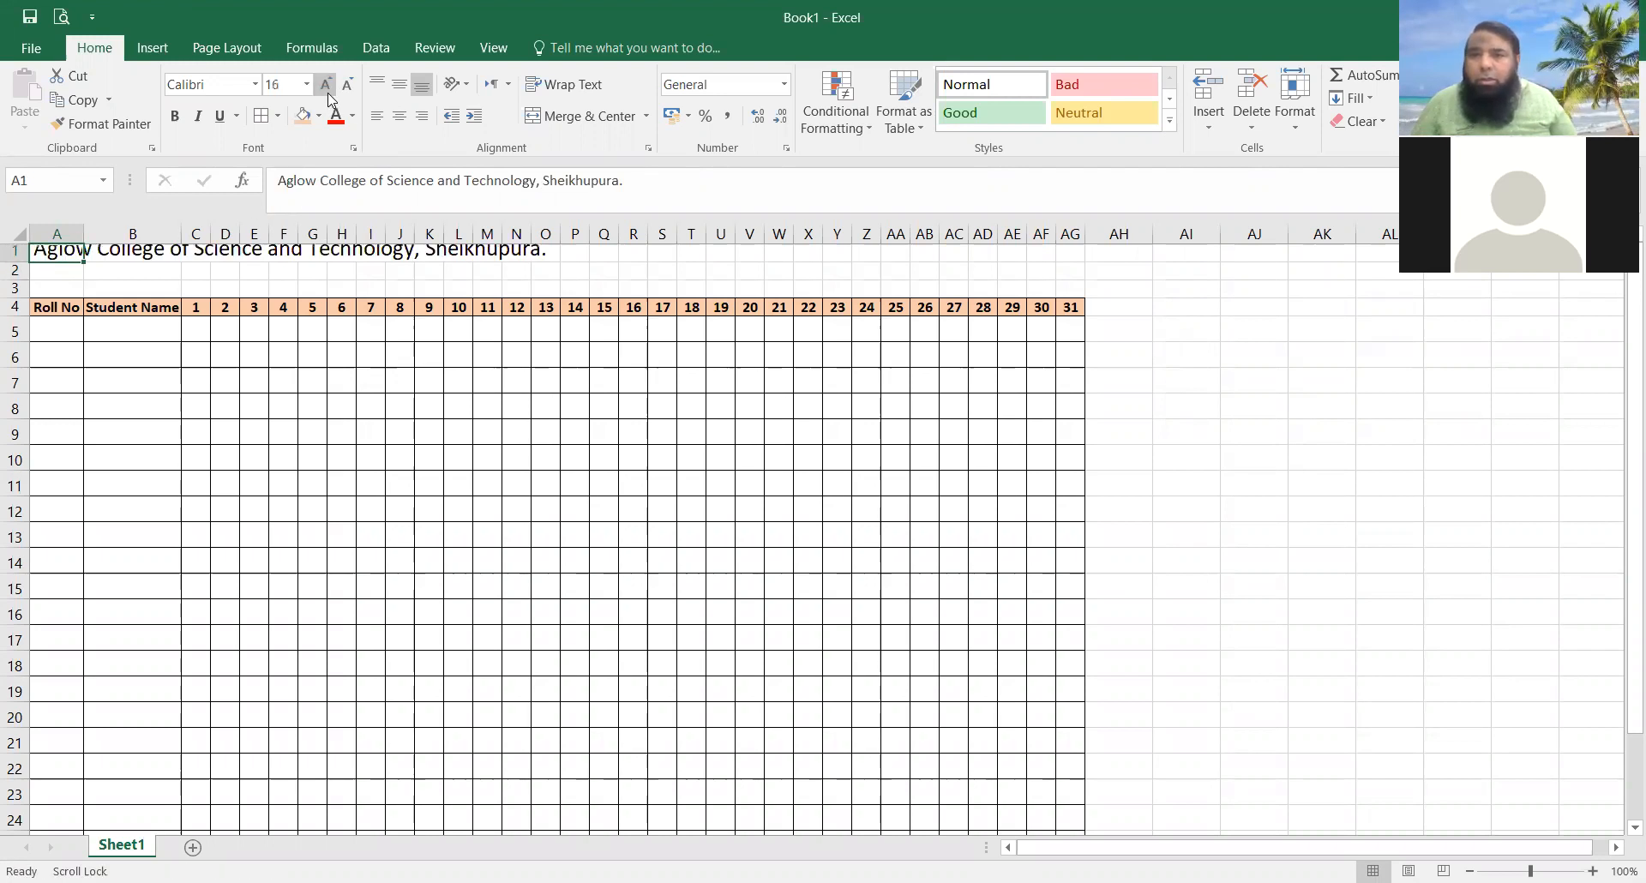
pyautogui.click(326, 86)
pyautogui.click(327, 86)
pyautogui.click(326, 85)
pyautogui.click(326, 86)
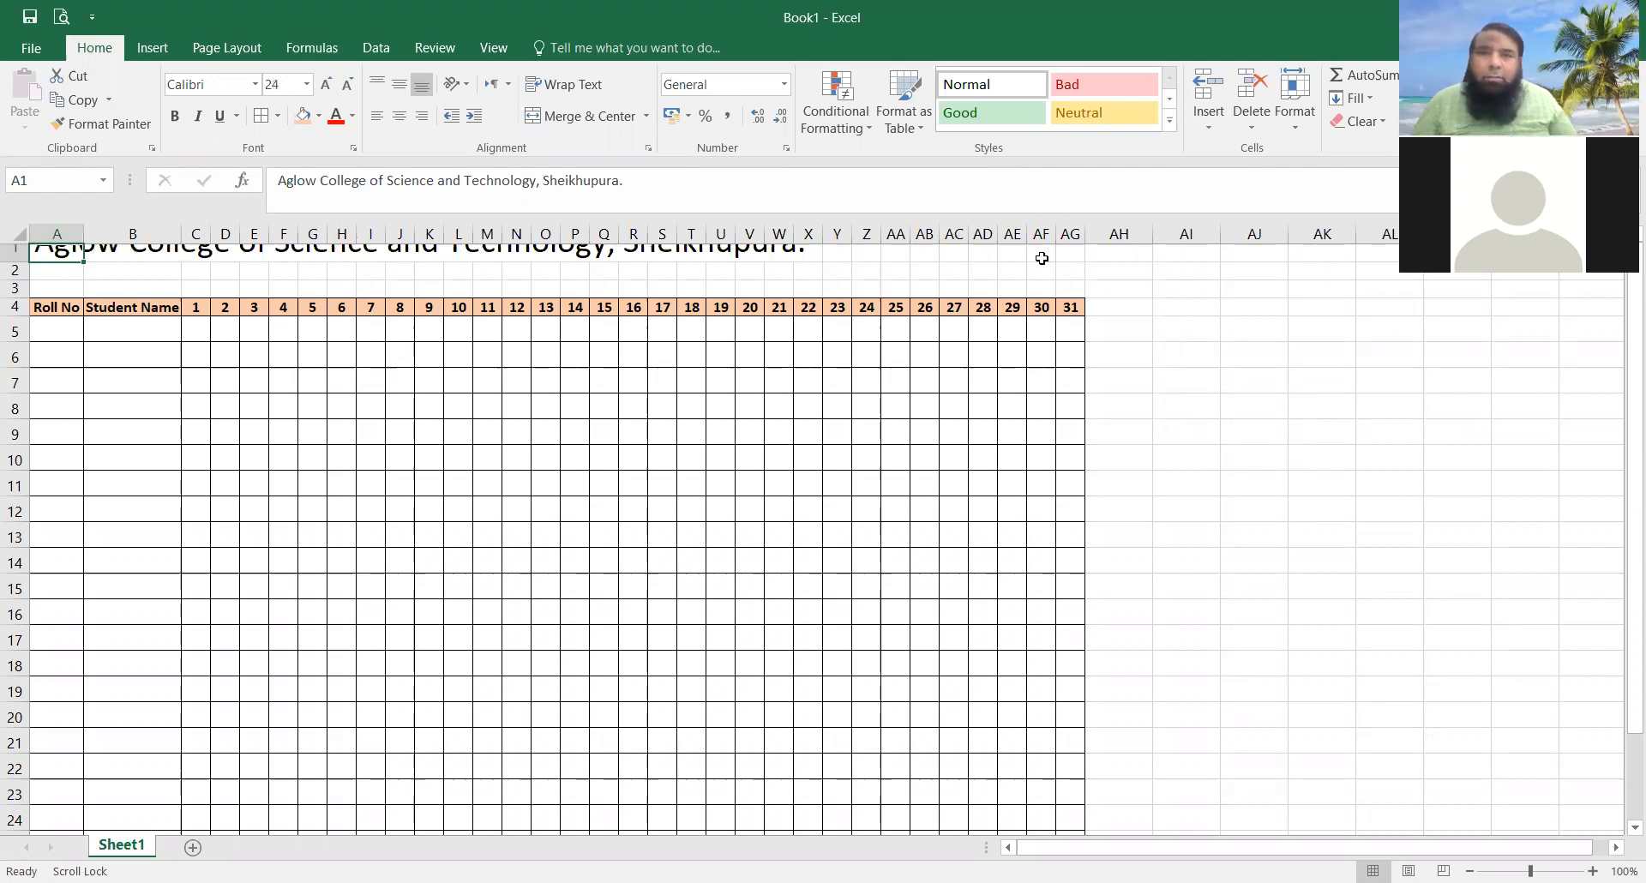
pyautogui.click(327, 86)
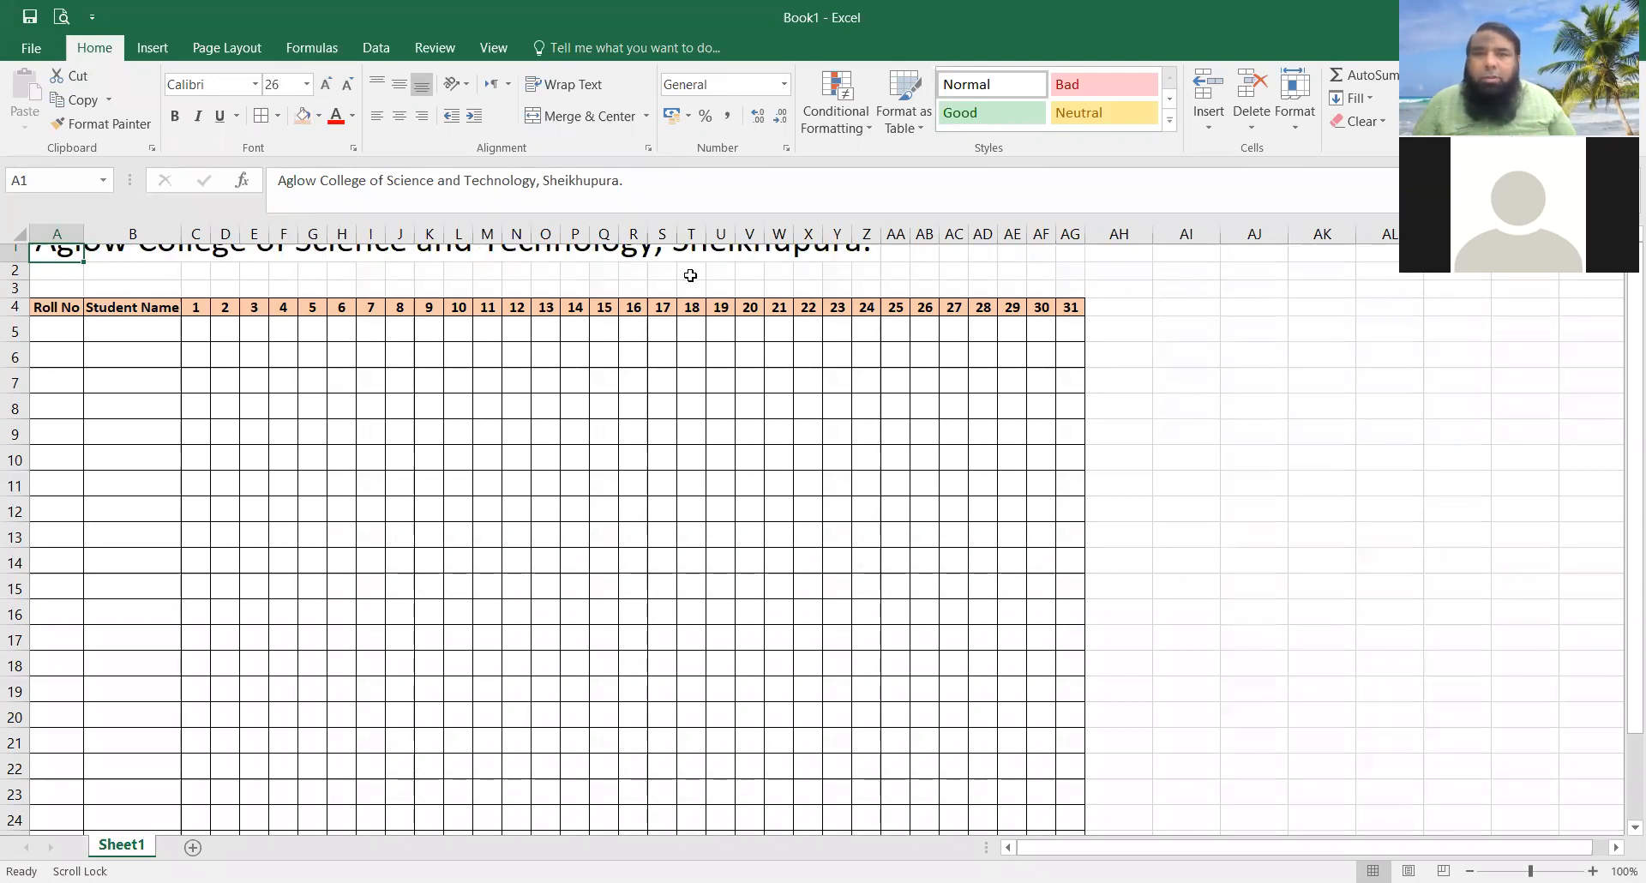
pyautogui.click(348, 83)
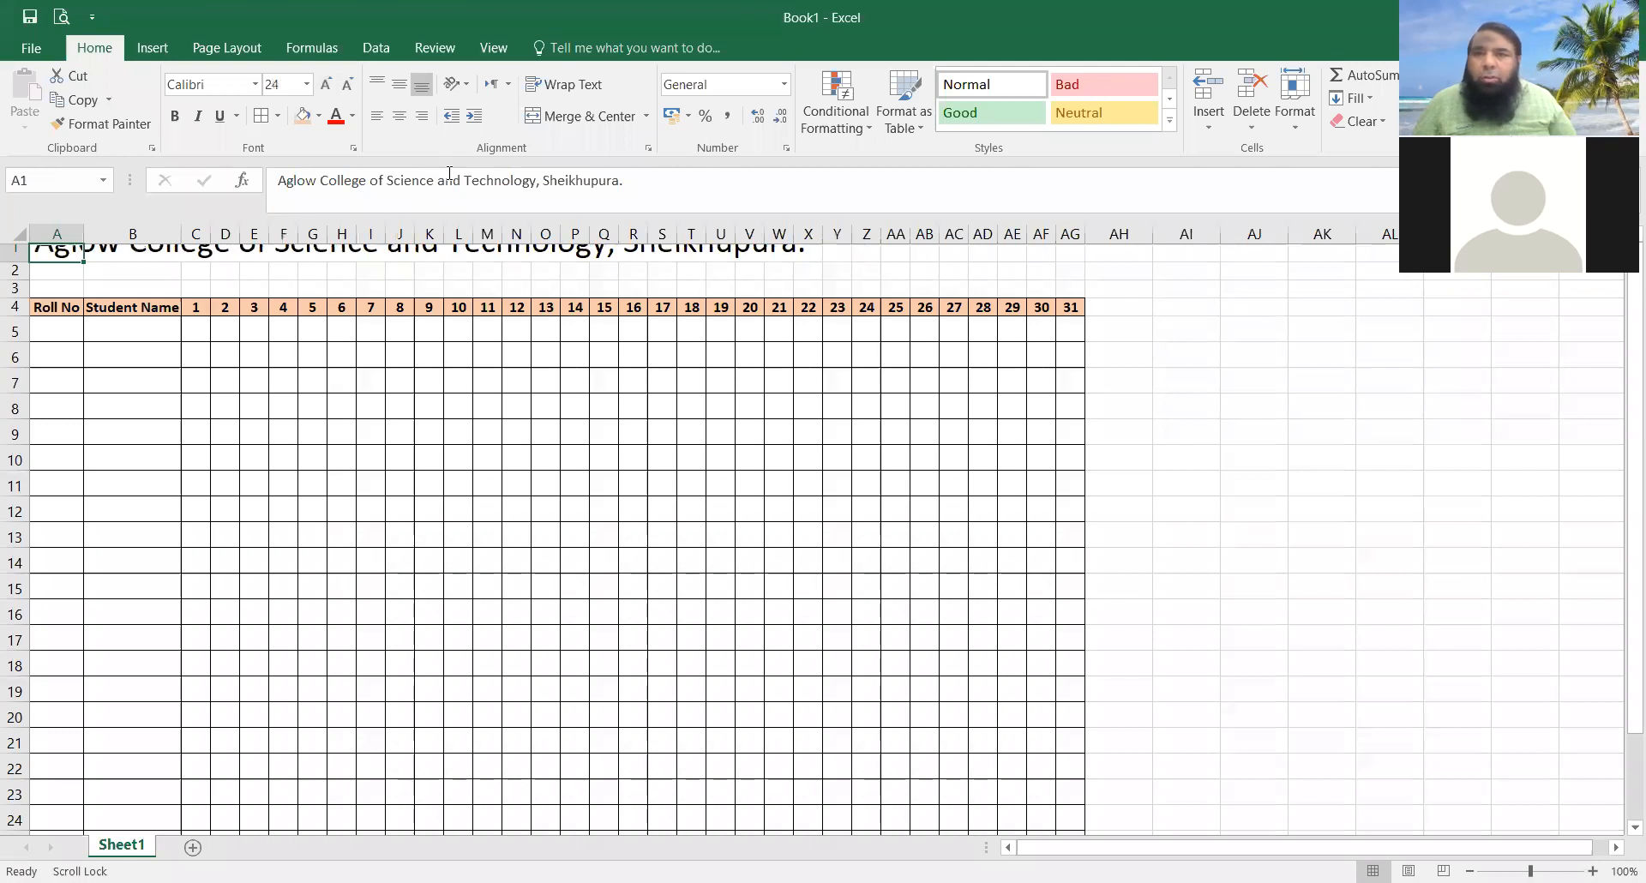
pyautogui.click(1300, 124)
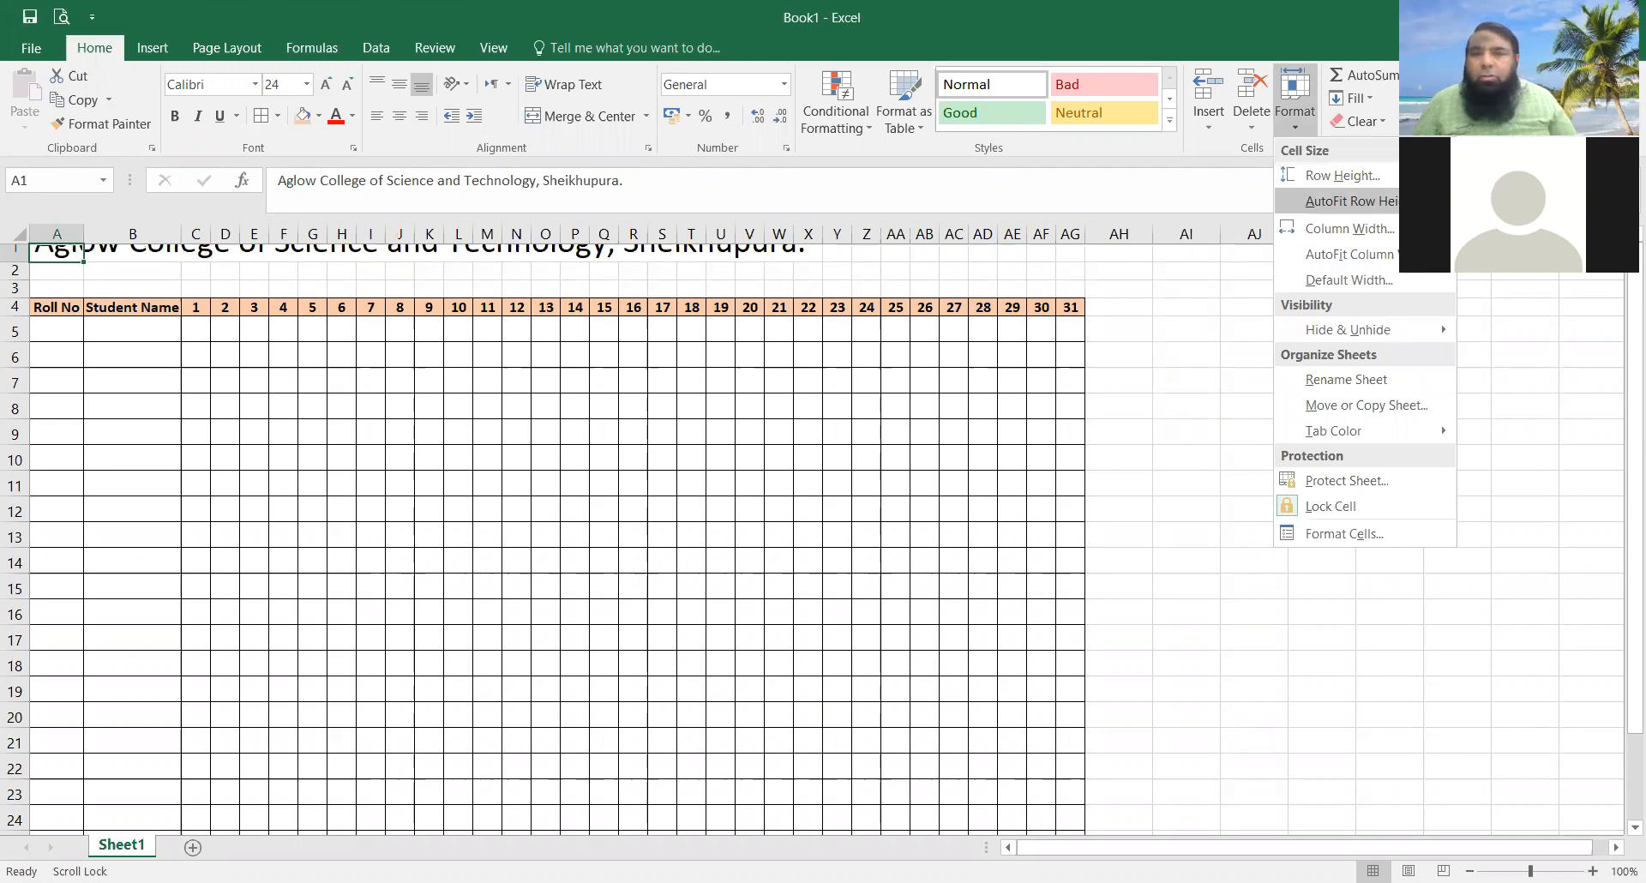
pyautogui.press('Return')
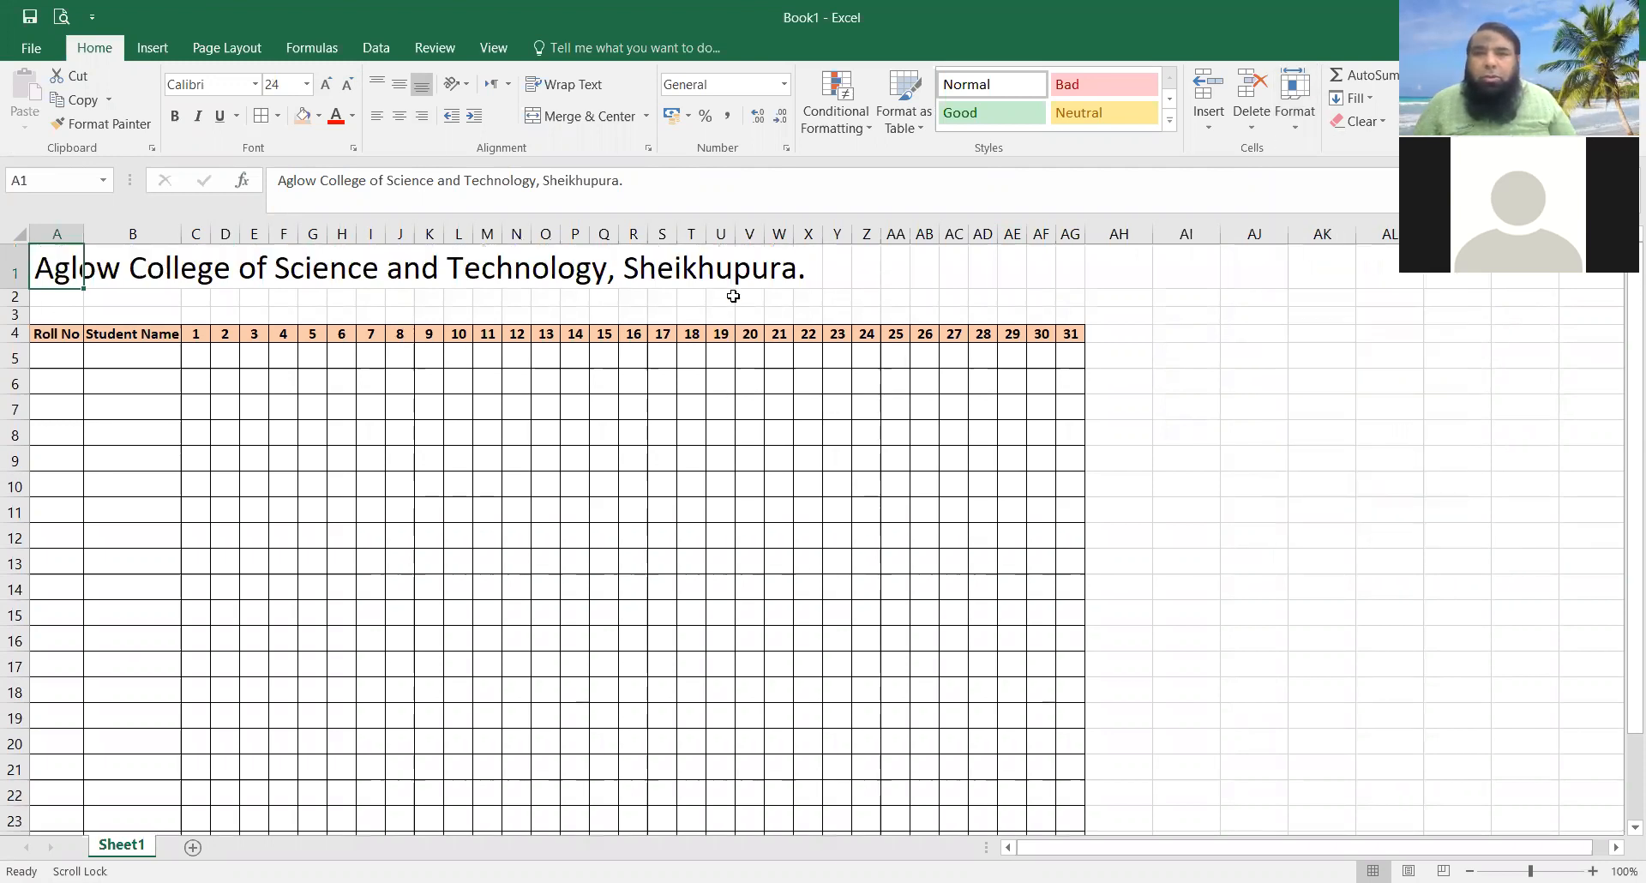
# Step: Set the college heading's font to Albertus Extra Bold and merge and center it across A1:AG1
pyautogui.click(254, 85)
pyautogui.scroll(-15, 331, 440)
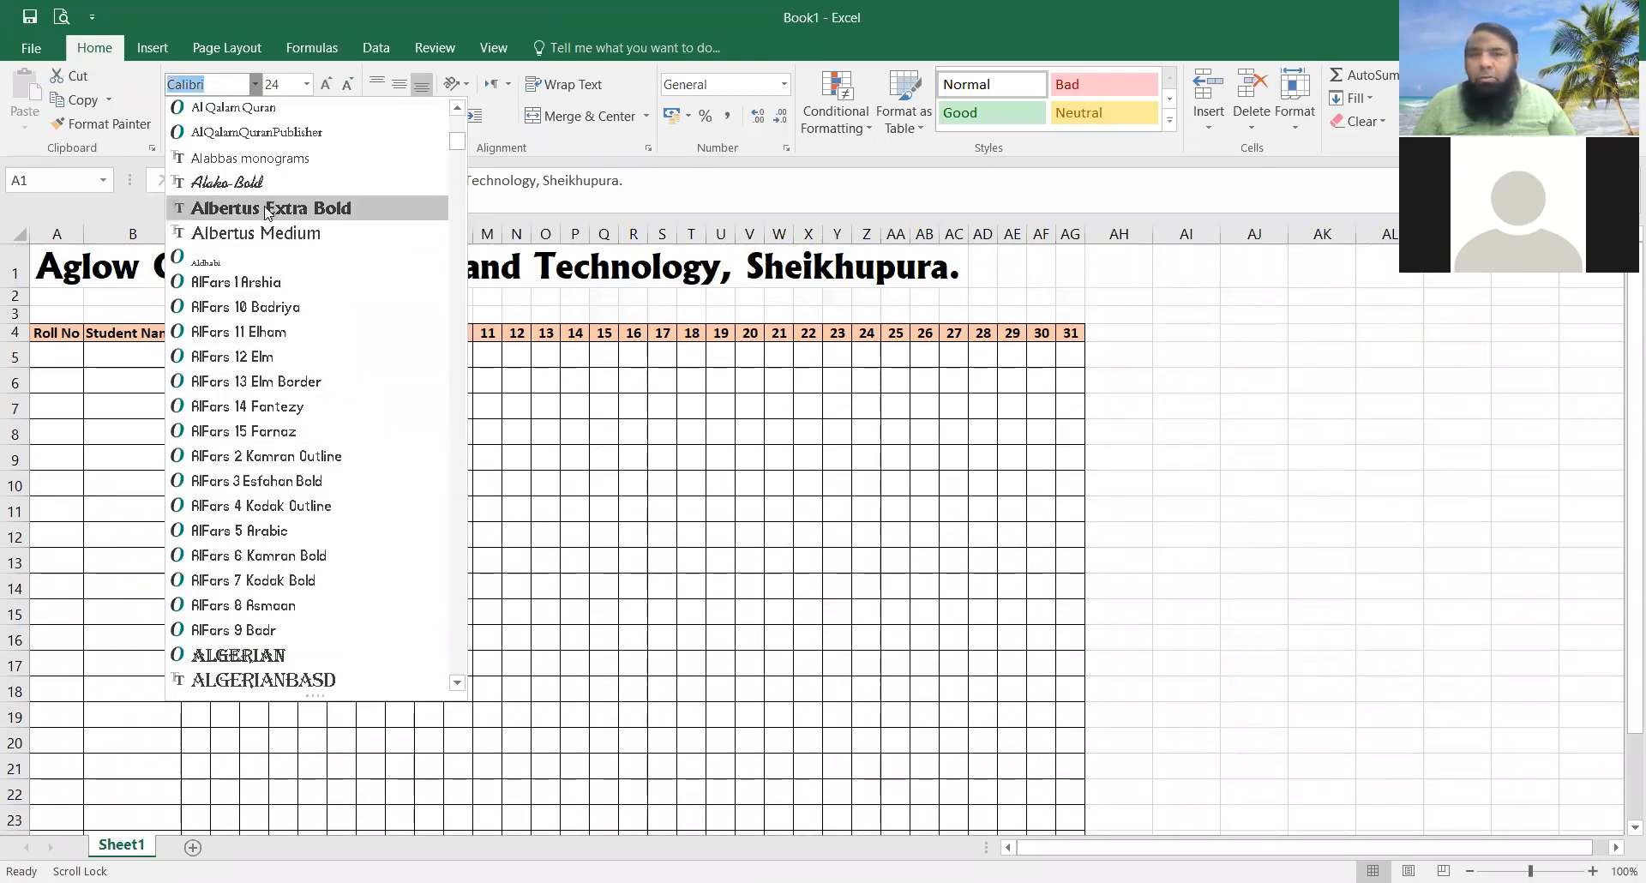
pyautogui.click(267, 208)
pyautogui.moveTo(50, 268); pyautogui.dragTo(1061, 280)
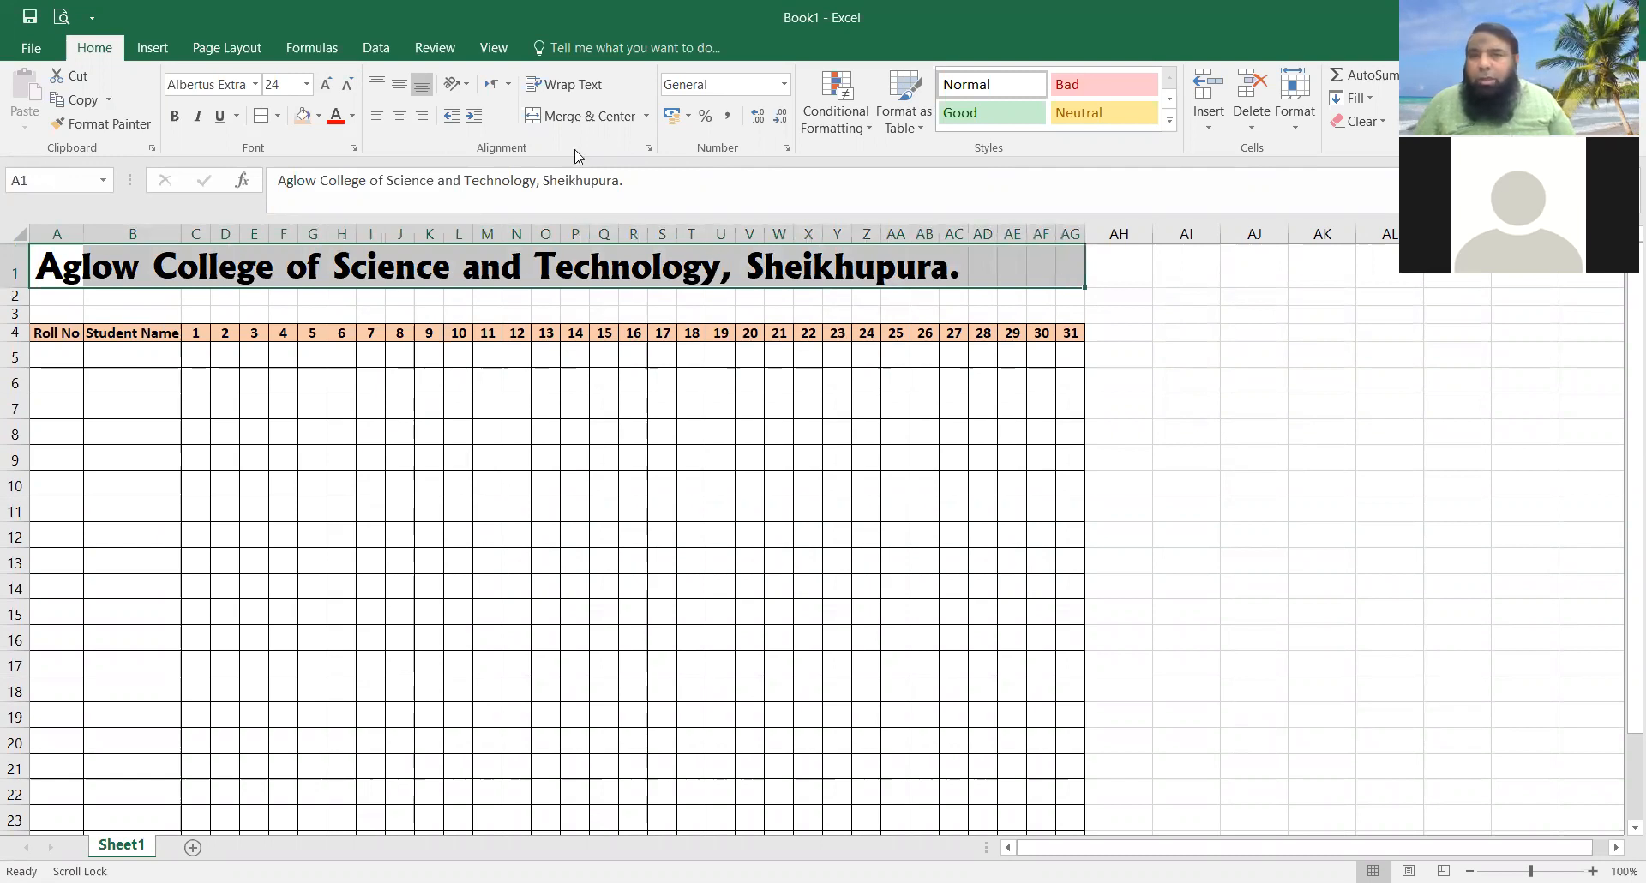
pyautogui.click(589, 119)
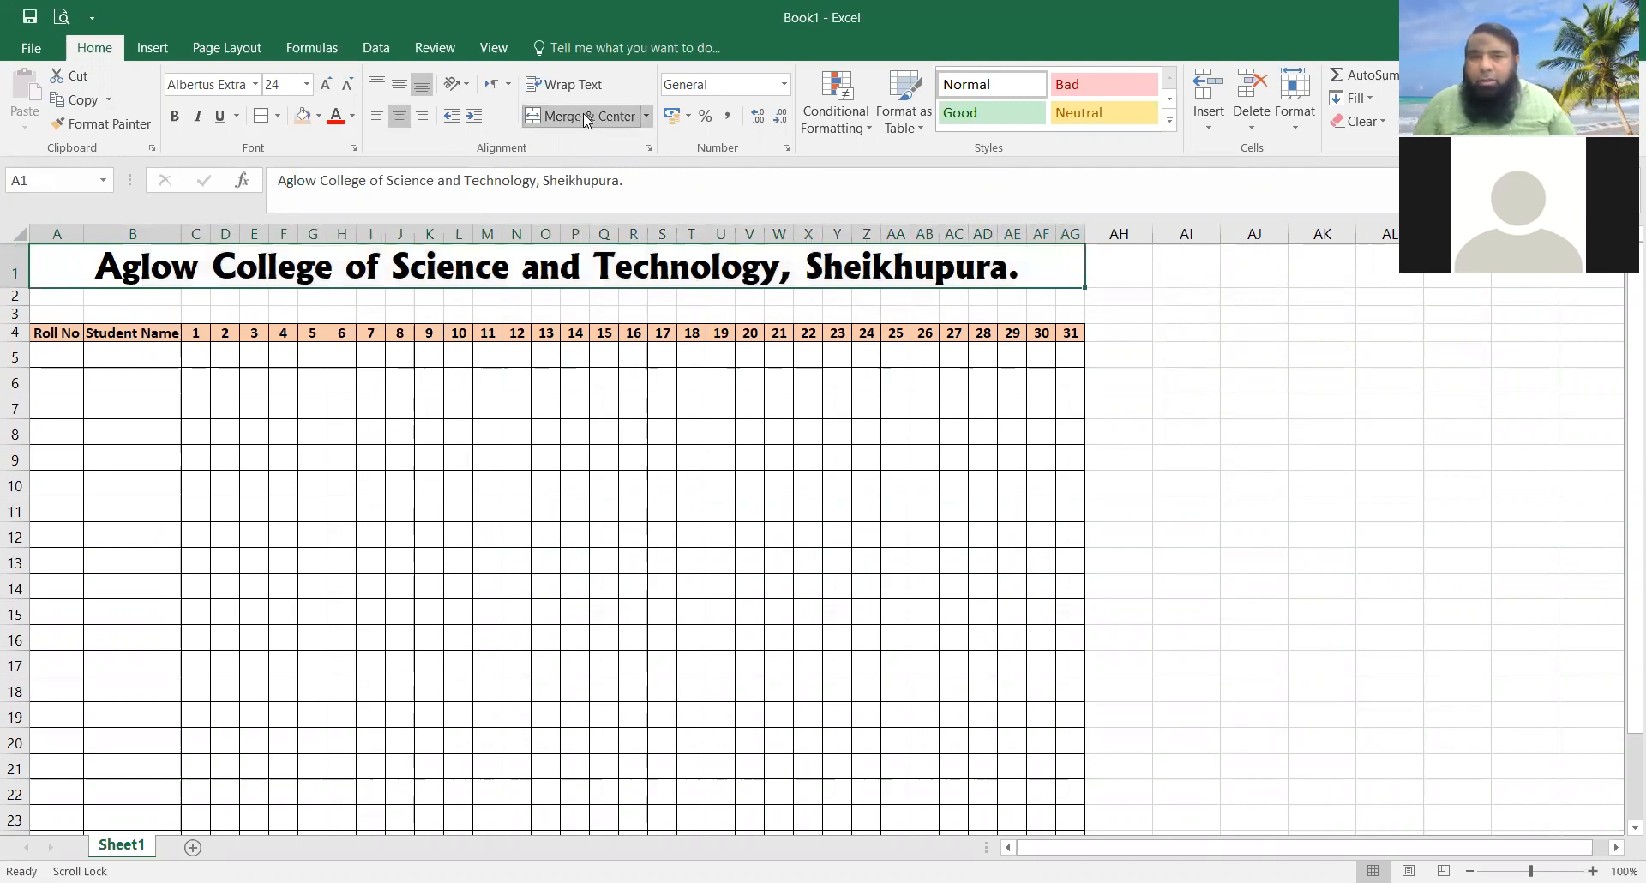
pyautogui.click(517, 429)
# Step: Enter "ATTENDANCE SHEET FOR THE MONTH OF" followed by an underscore blank in cell A2
pyautogui.click(42, 297)
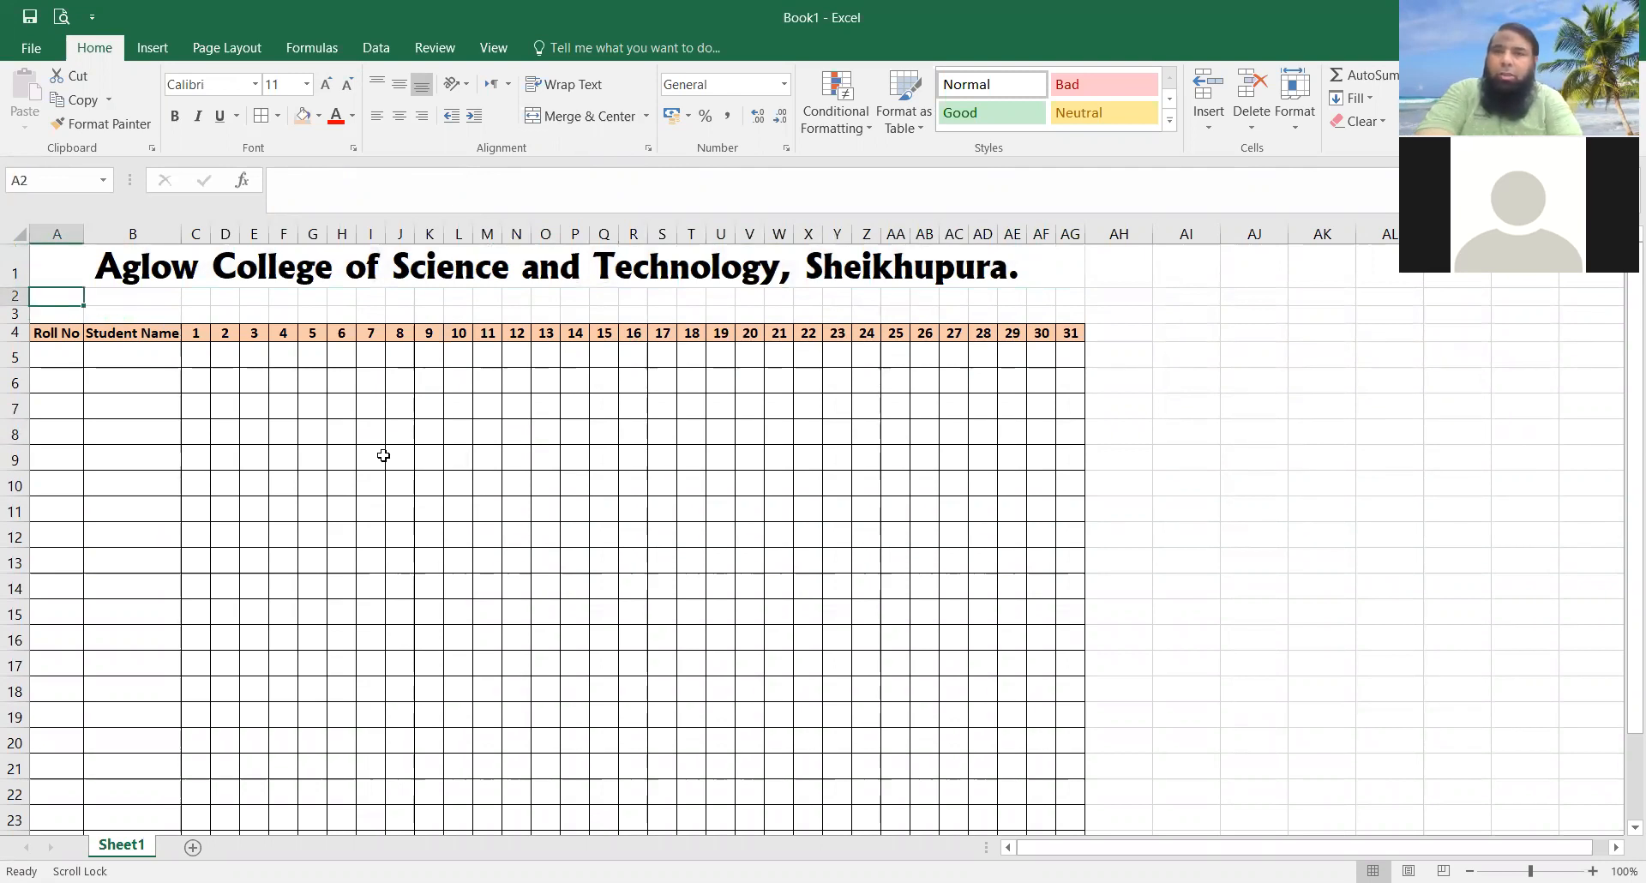
pyautogui.write('a')
pyautogui.press('BackSpace')
pyautogui.write('ATTE')
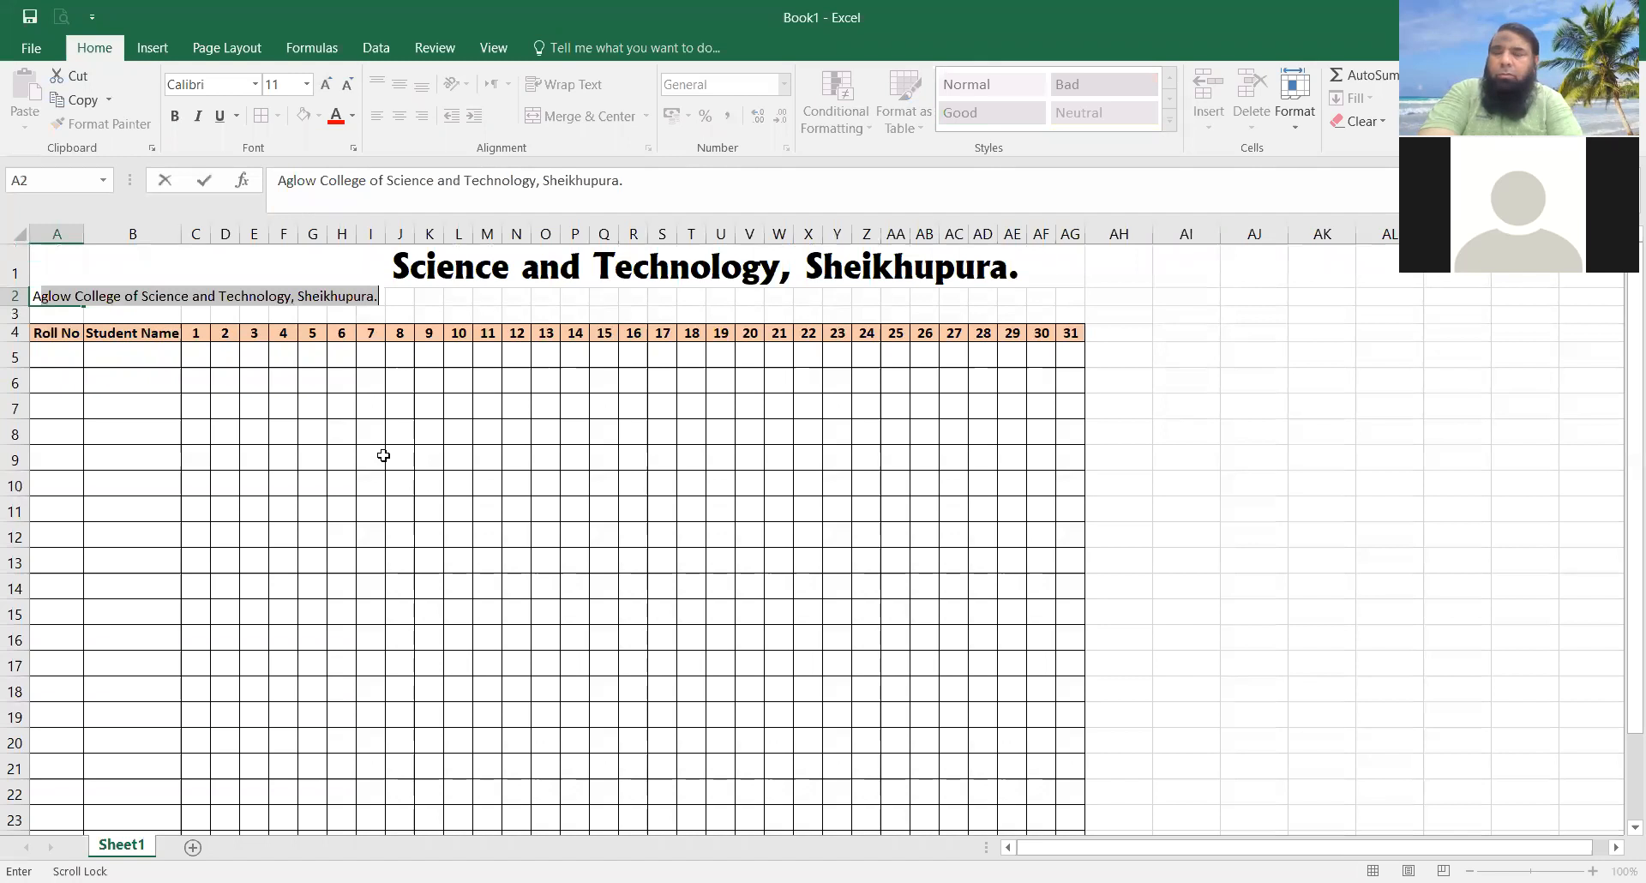
pyautogui.write('NDANC')
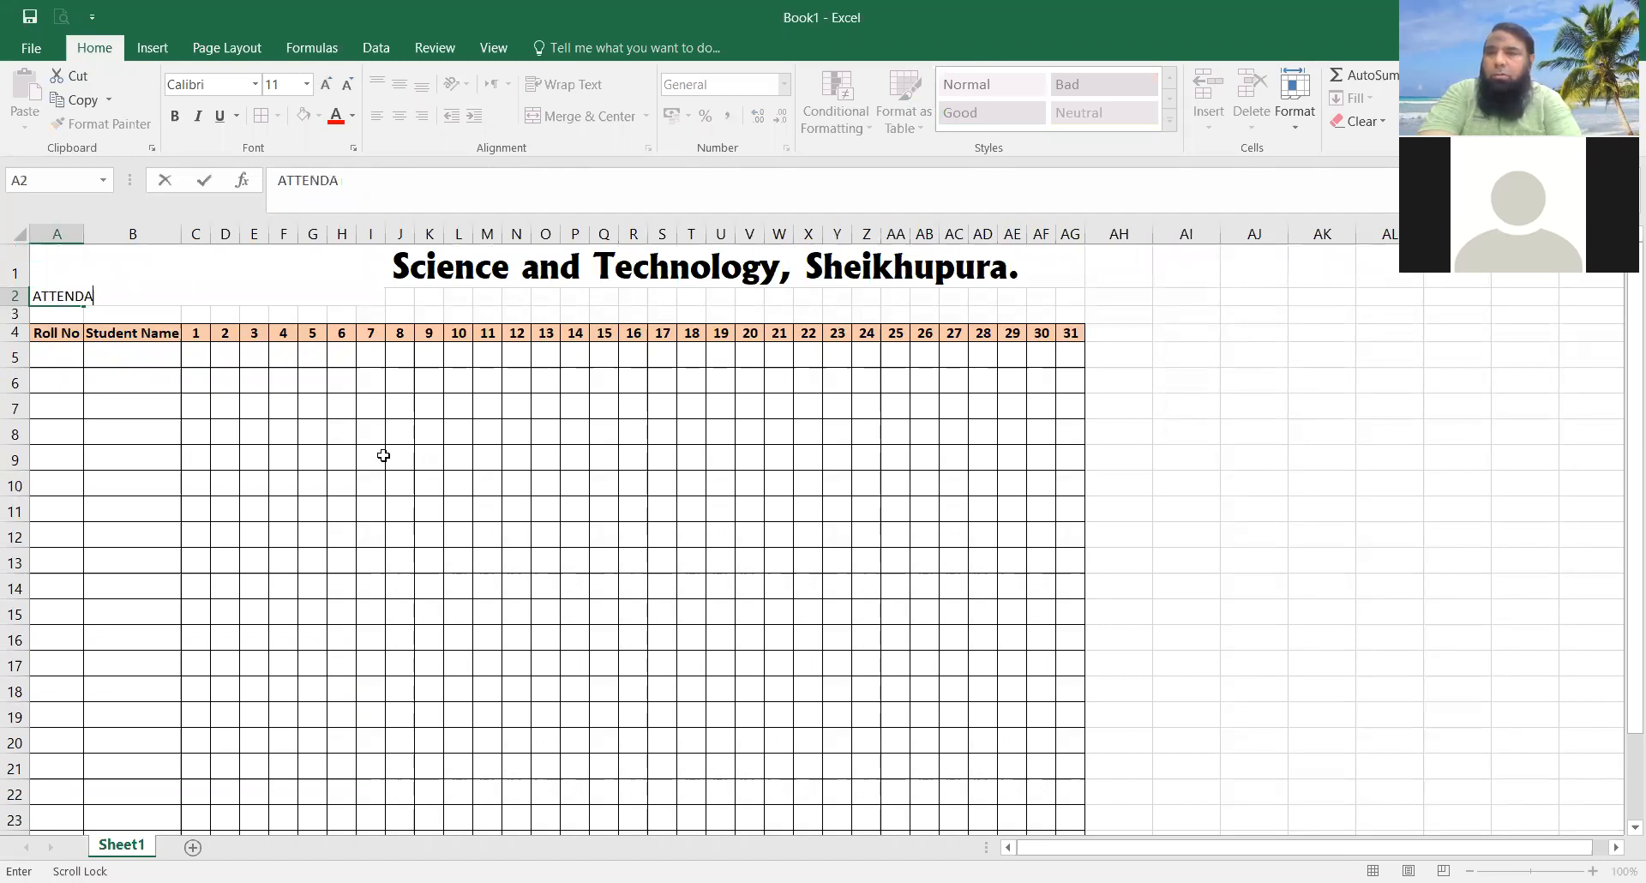
pyautogui.press('BackSpace')
pyautogui.press('BackSpace')
pyautogui.write('CE SHEET FOR THE MONTH OF __')
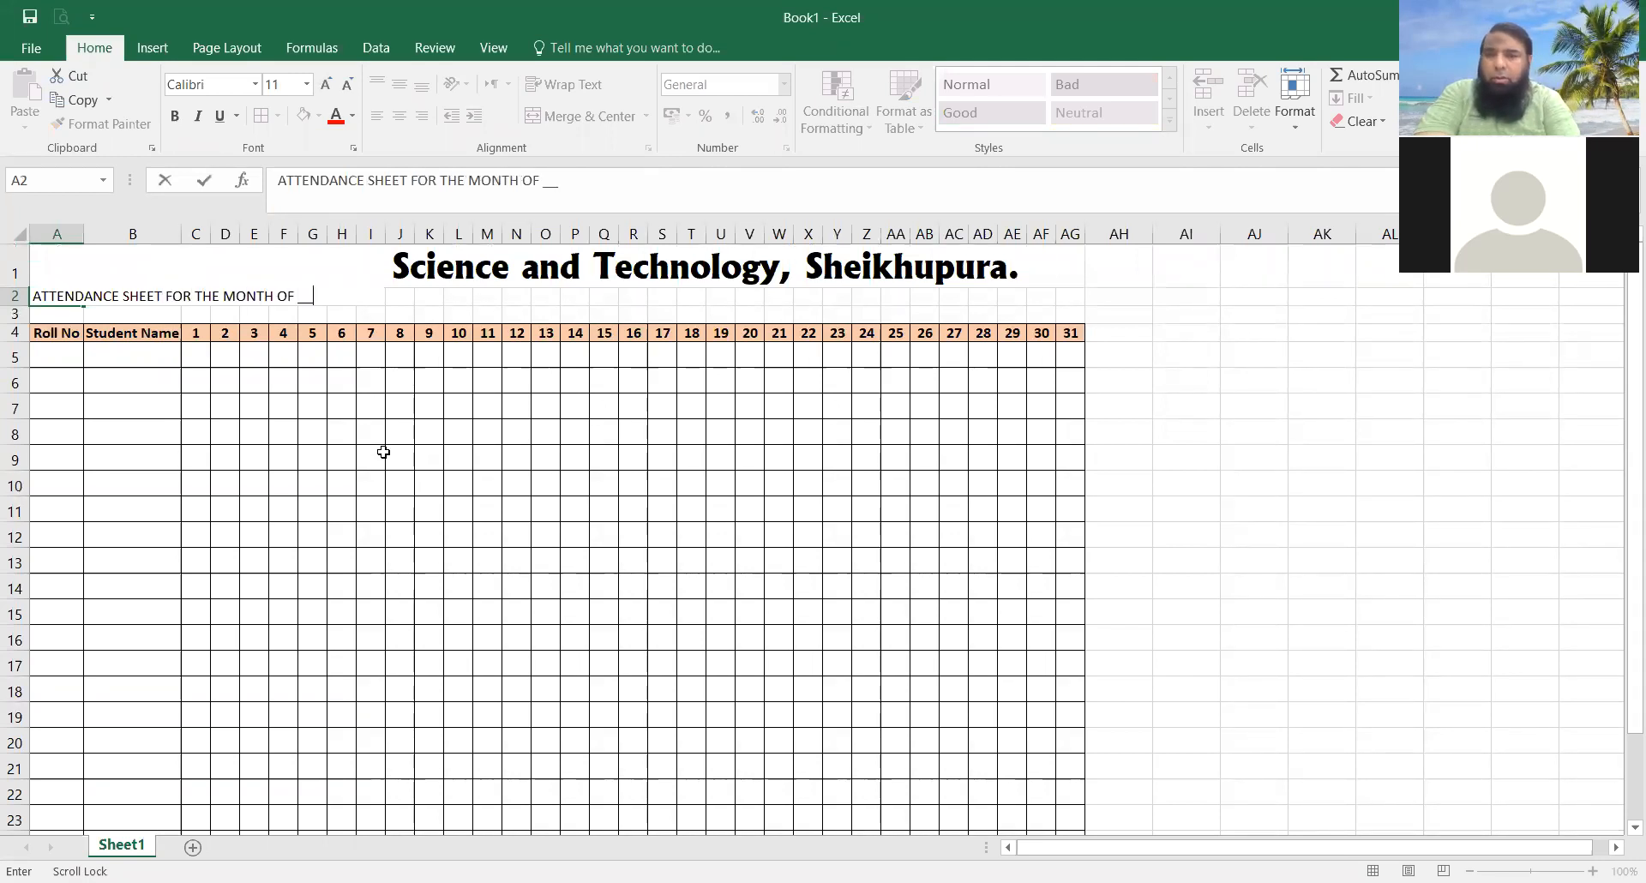
pyautogui.write('_______________')
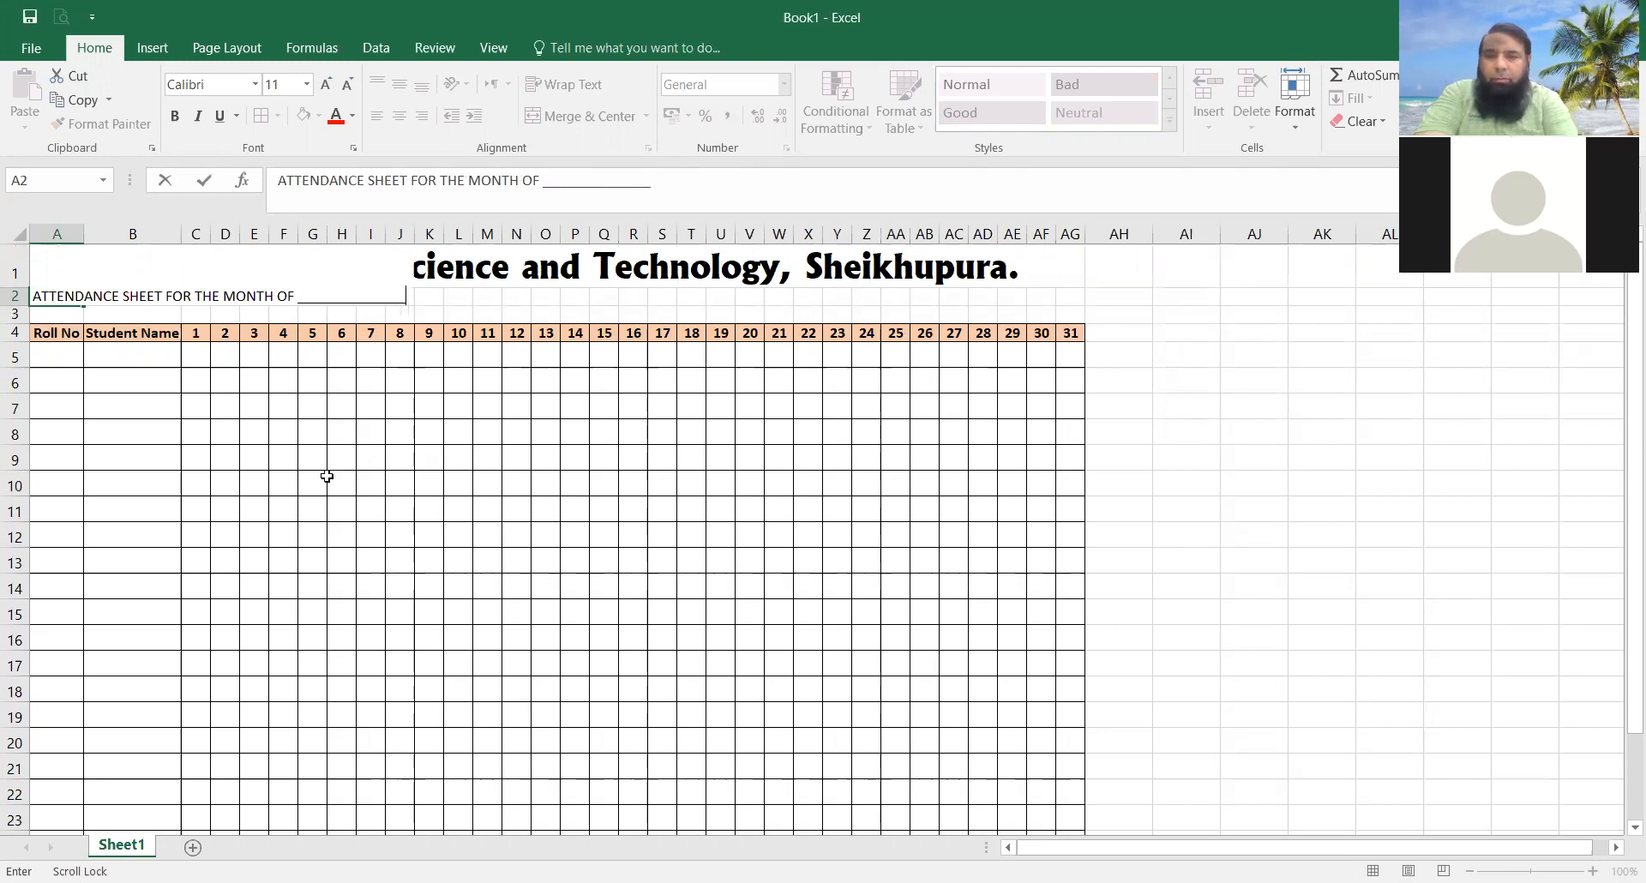
pyautogui.press('Return')
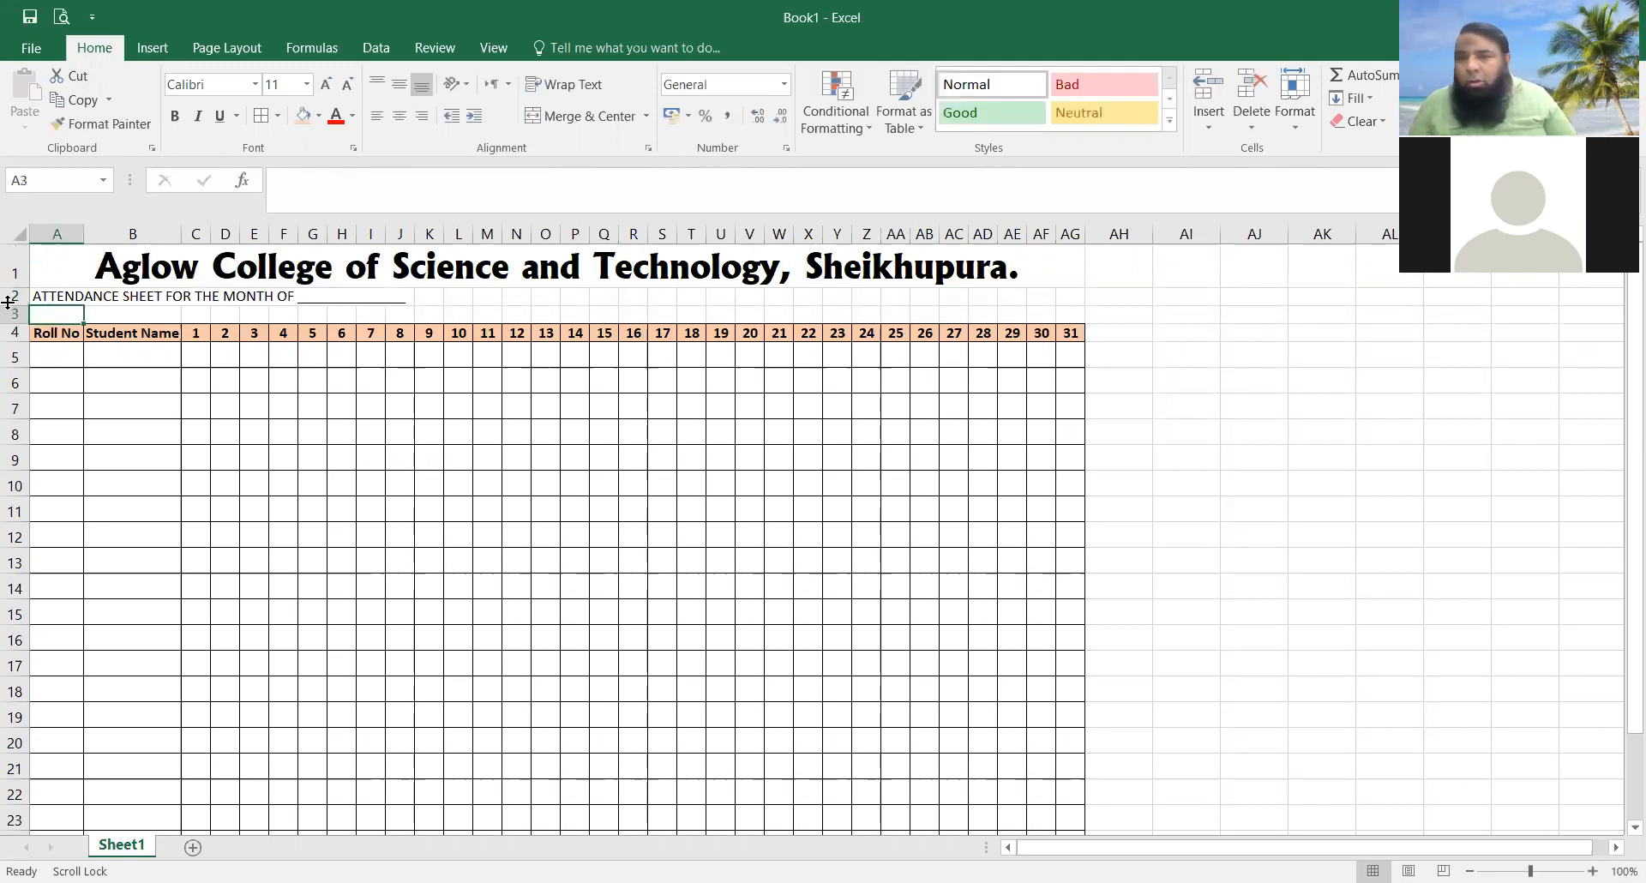
# Step: Make the attendance subtitle in A2 bold at font size 16 and autofit its row height
pyautogui.click(52, 296)
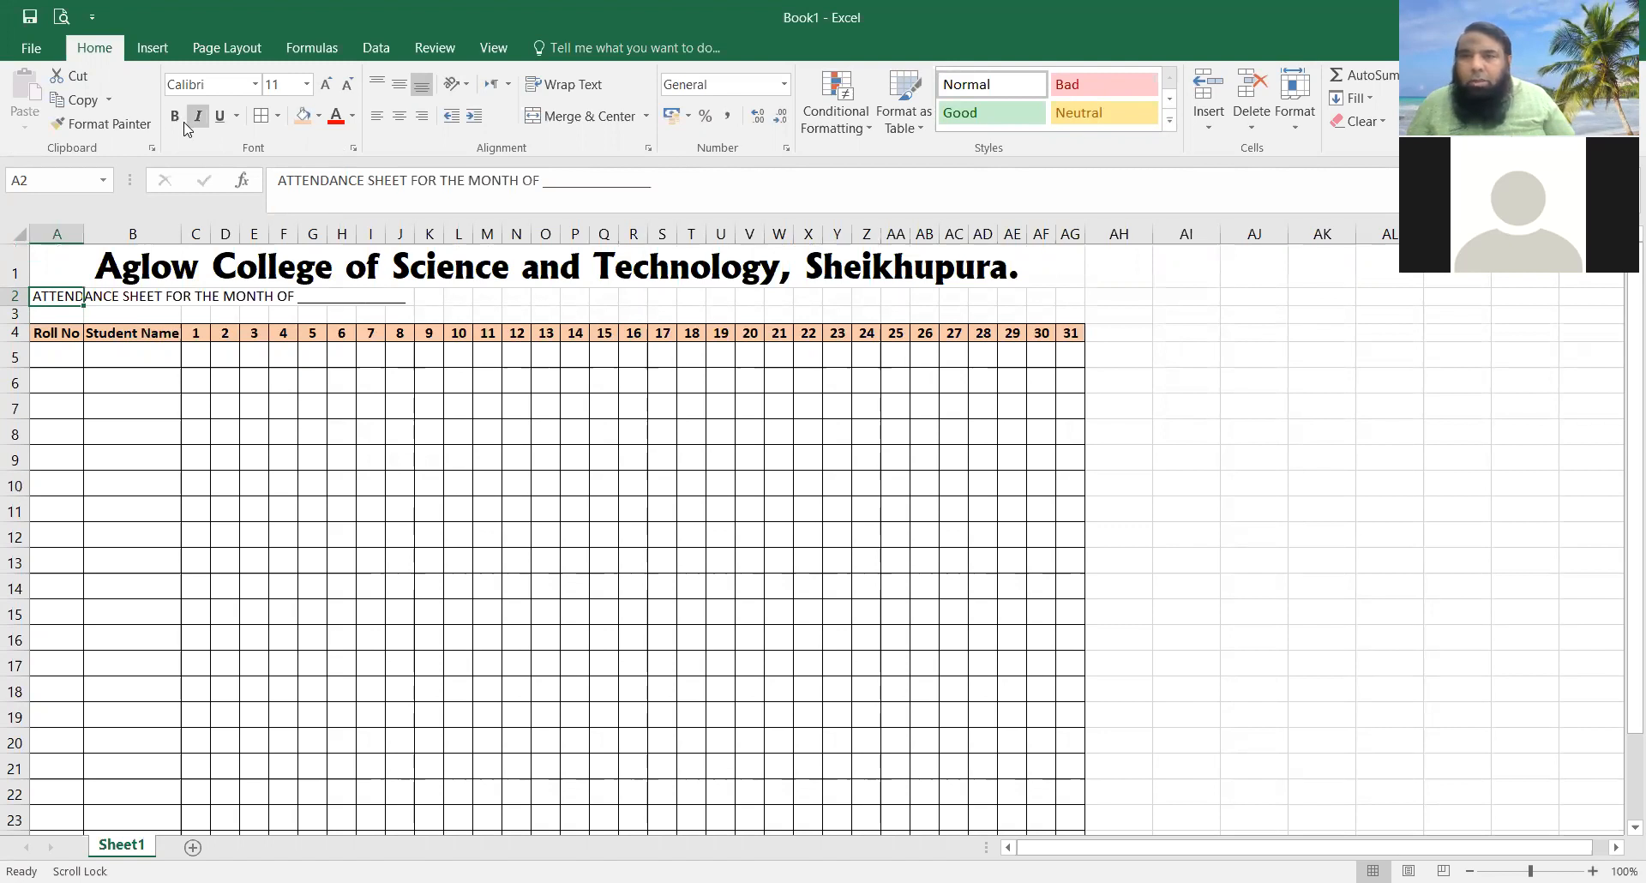
pyautogui.click(330, 84)
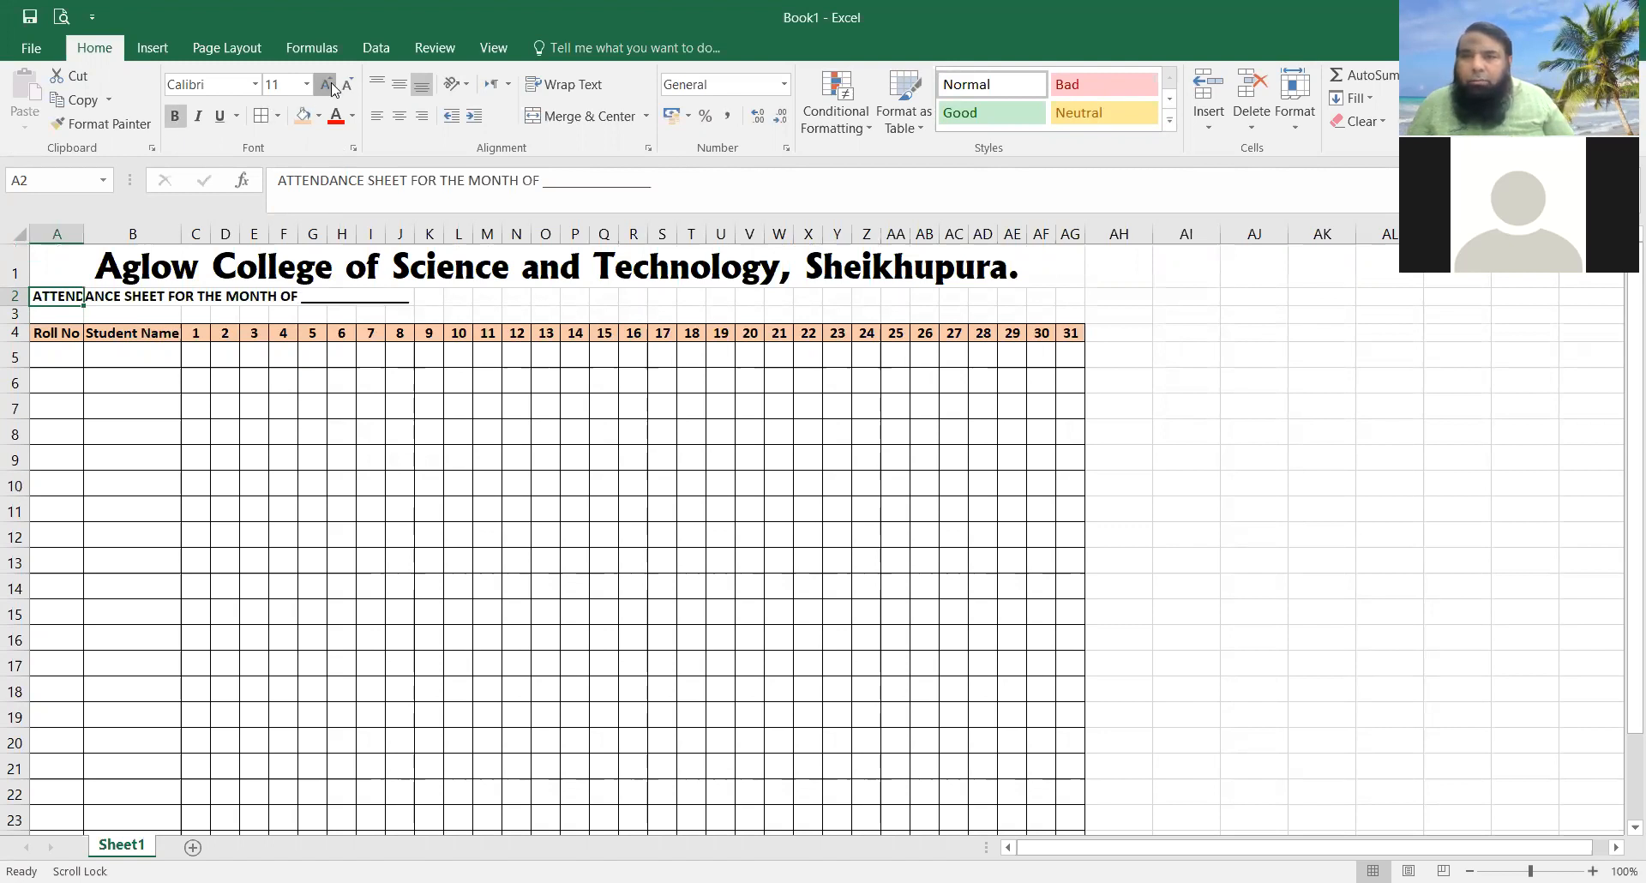
pyautogui.click(331, 84)
pyautogui.click(331, 84)
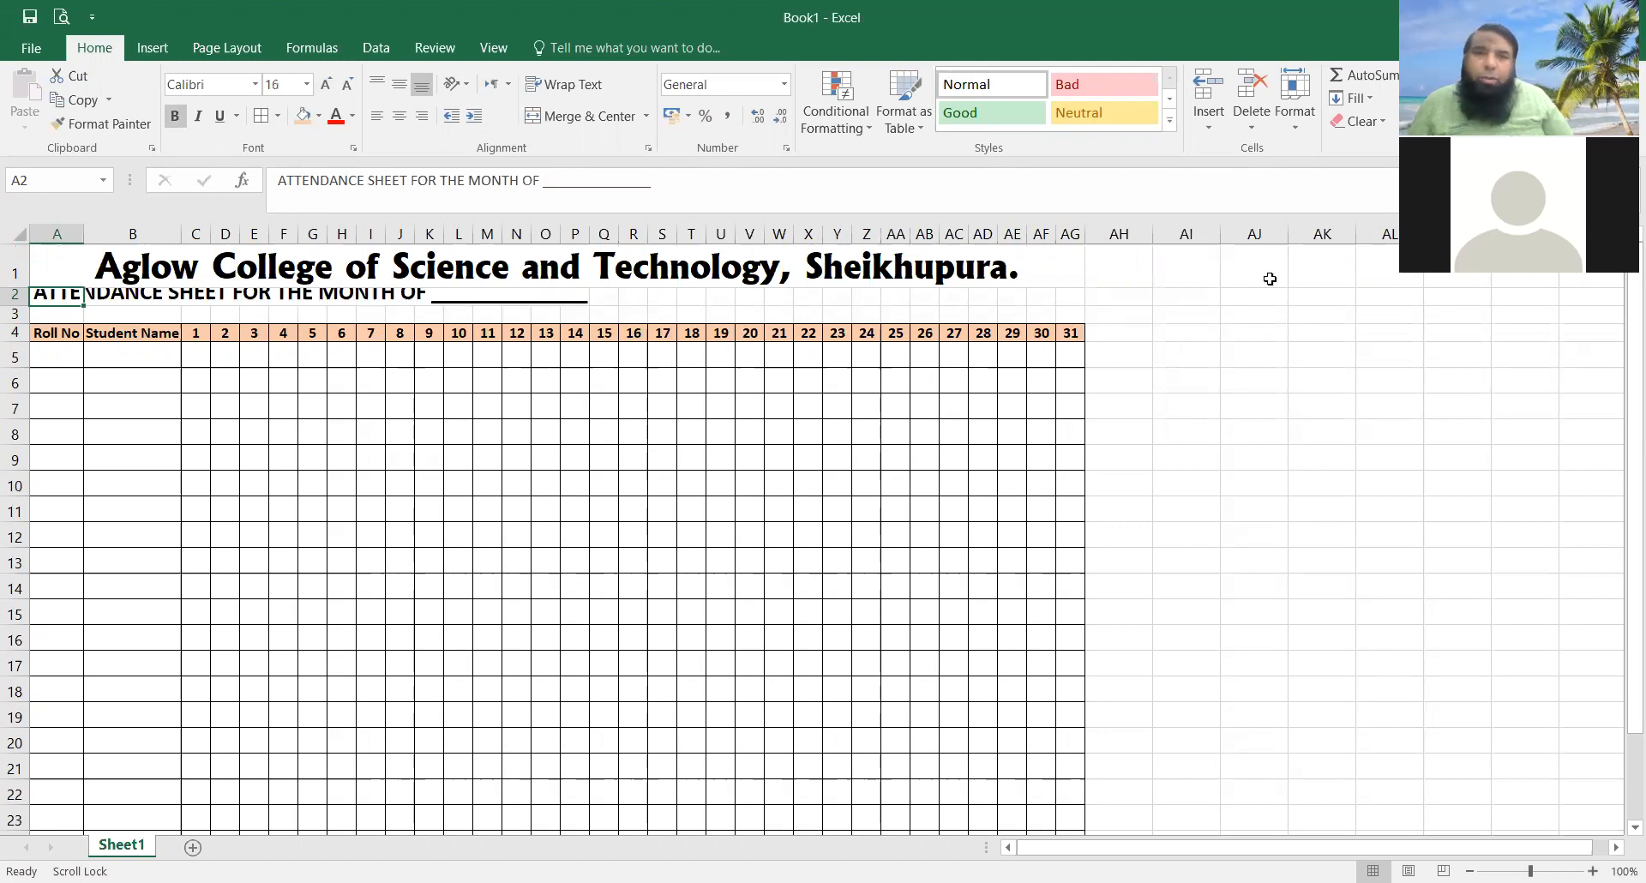
pyautogui.click(1299, 127)
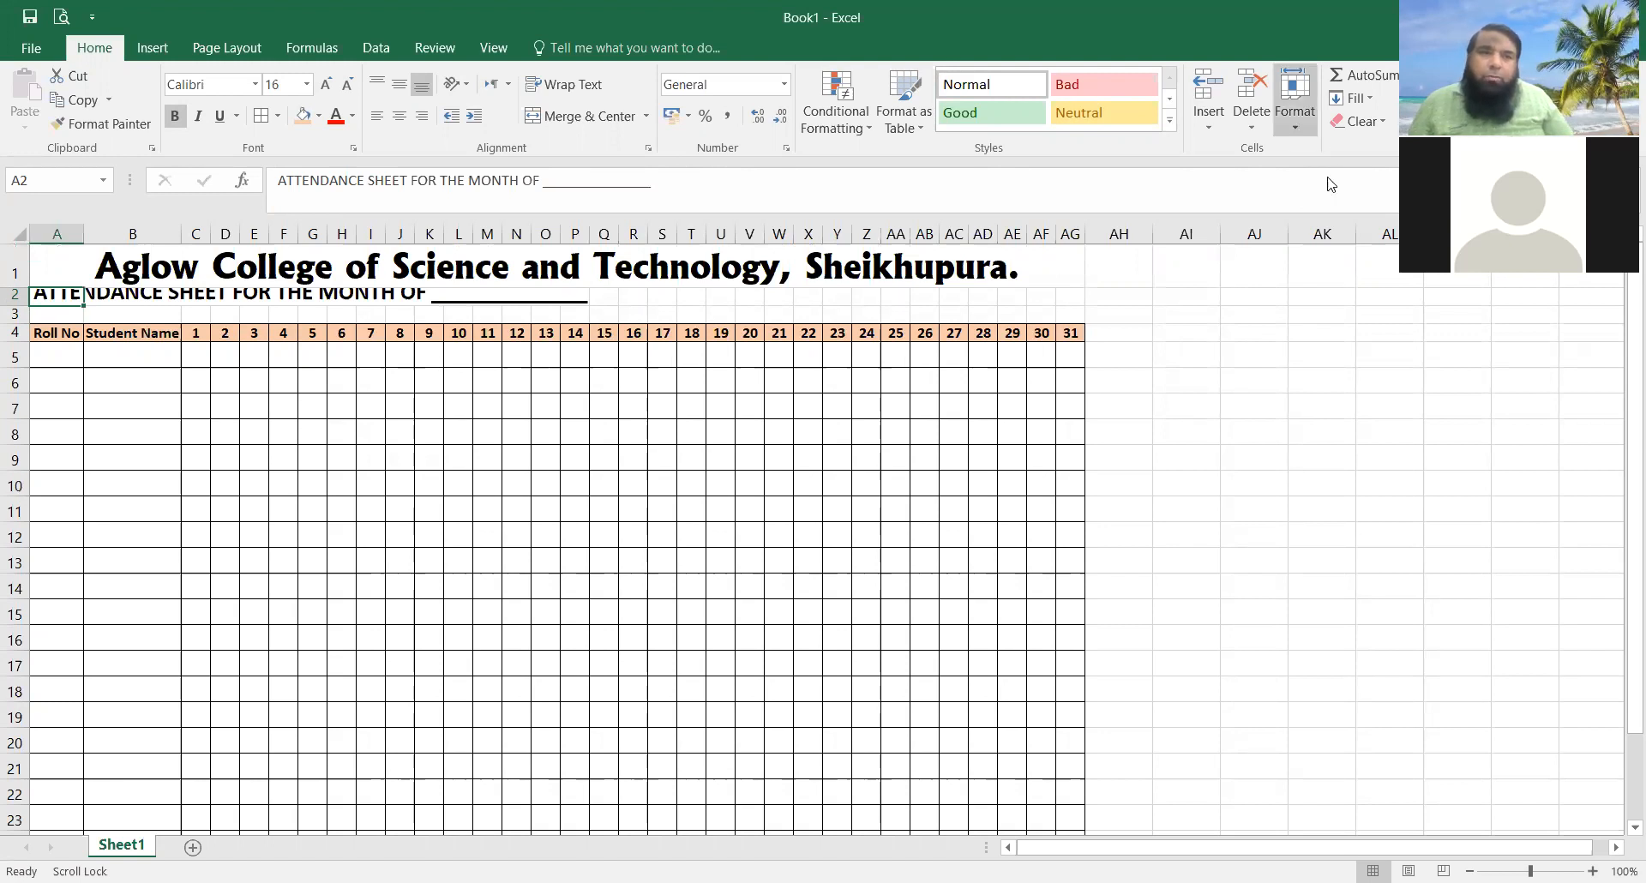
pyautogui.click(1332, 203)
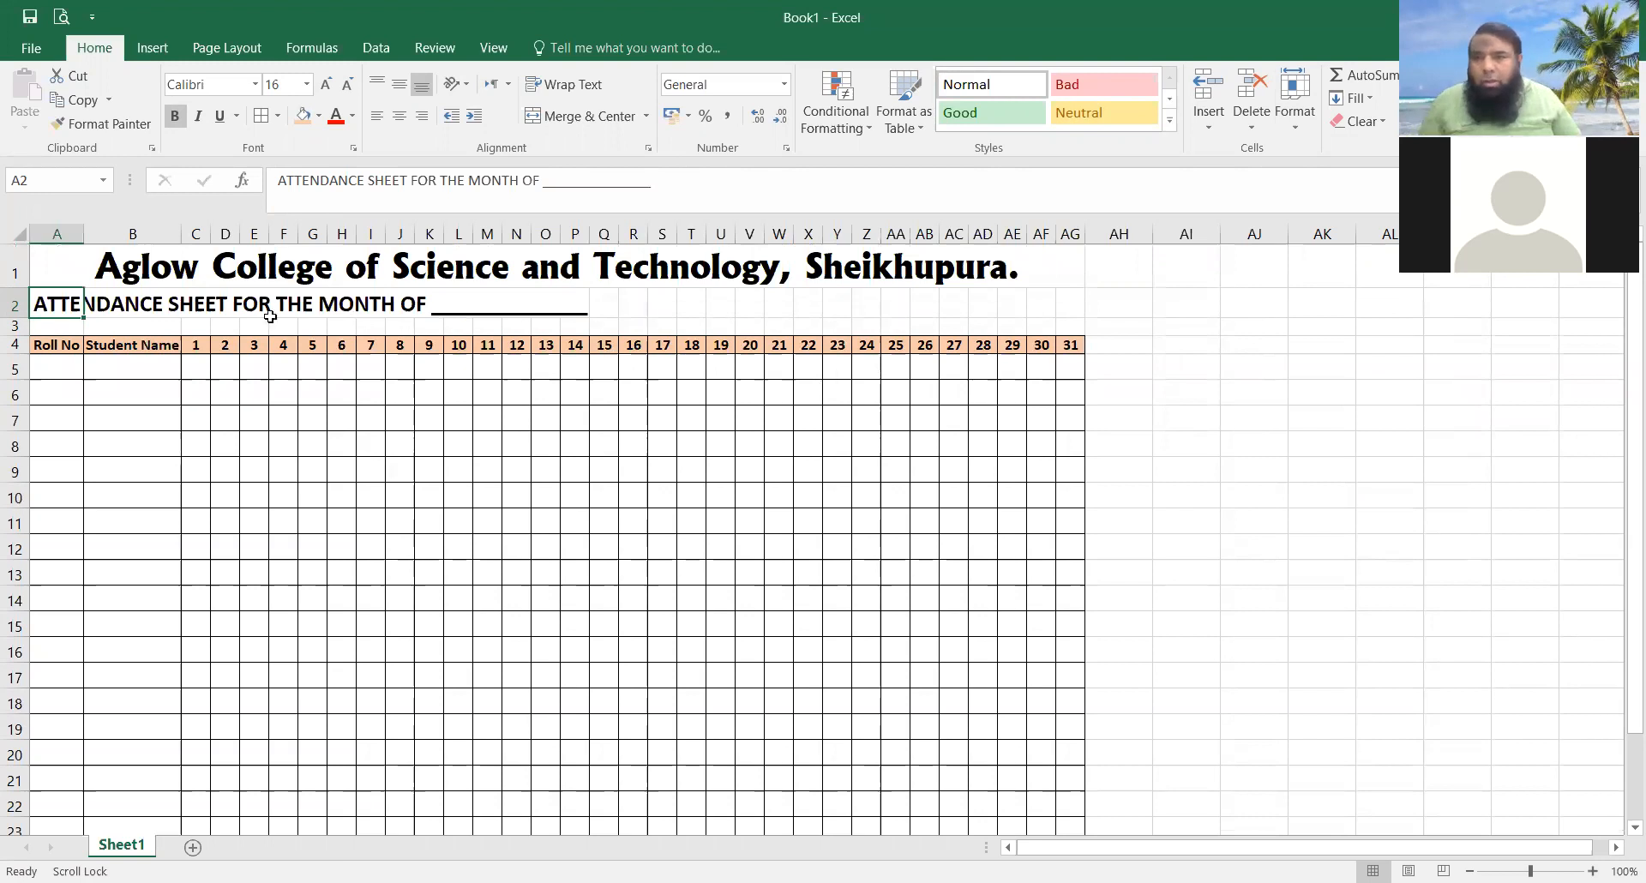
# Step: Merge and center the attendance subtitle across A2:AG2, the full width of the table
pyautogui.moveTo(92, 300); pyautogui.dragTo(1073, 304)
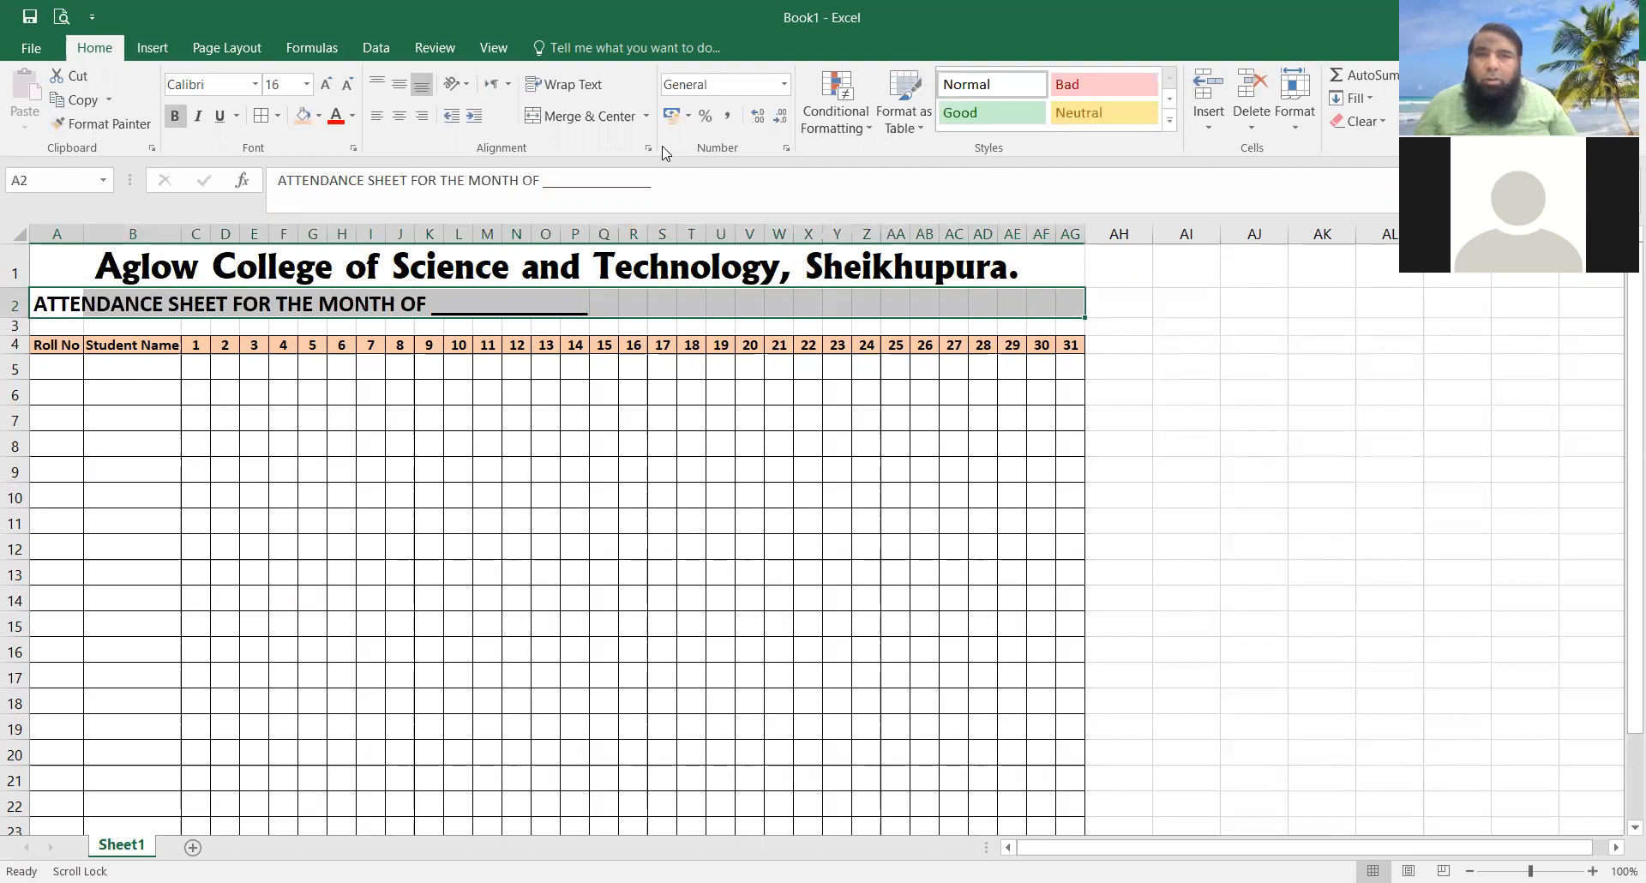
pyautogui.click(600, 129)
pyautogui.click(422, 442)
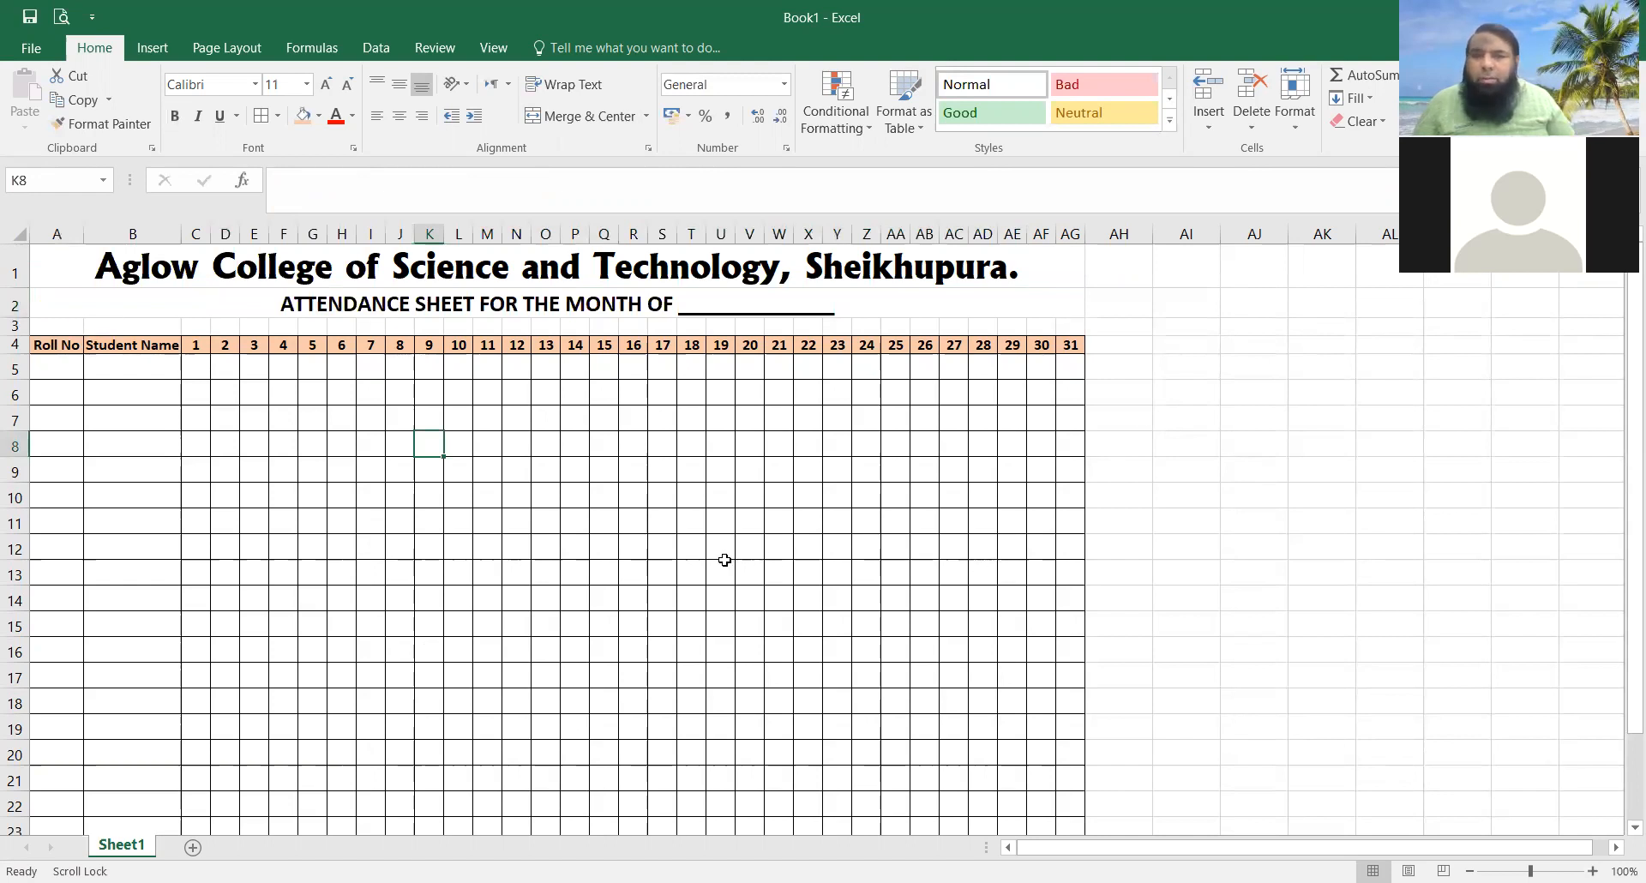
# Step: Check in the print preview how the attendance sheet fits on the page, then return to the worksheet
pyautogui.scroll(-2, 723, 559)
pyautogui.scroll(2, 570, 527)
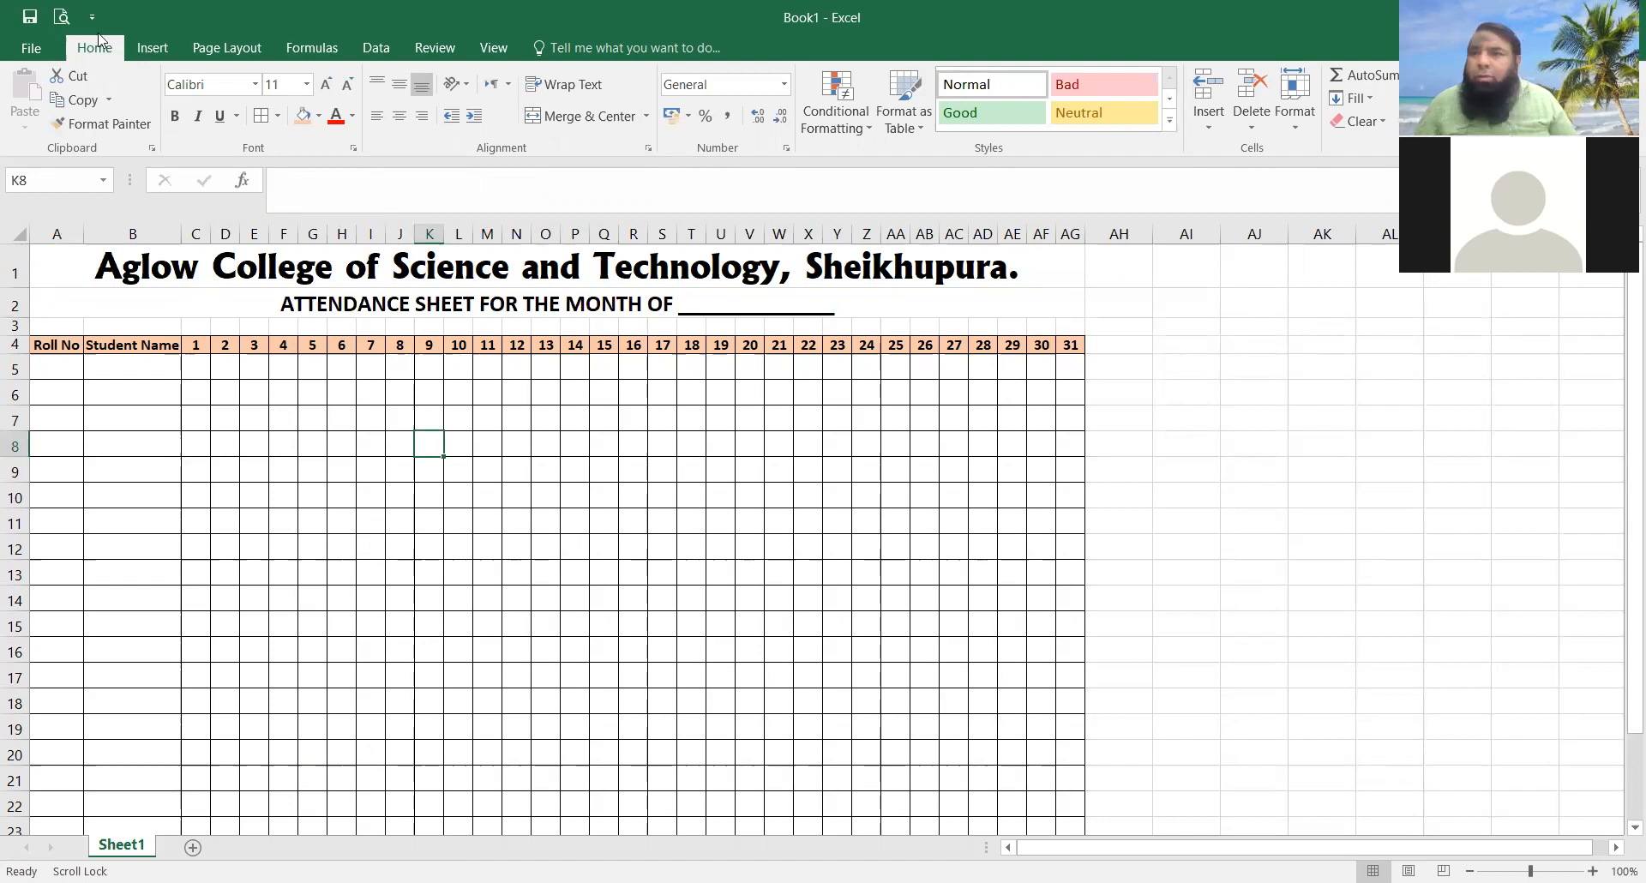
pyautogui.click(62, 17)
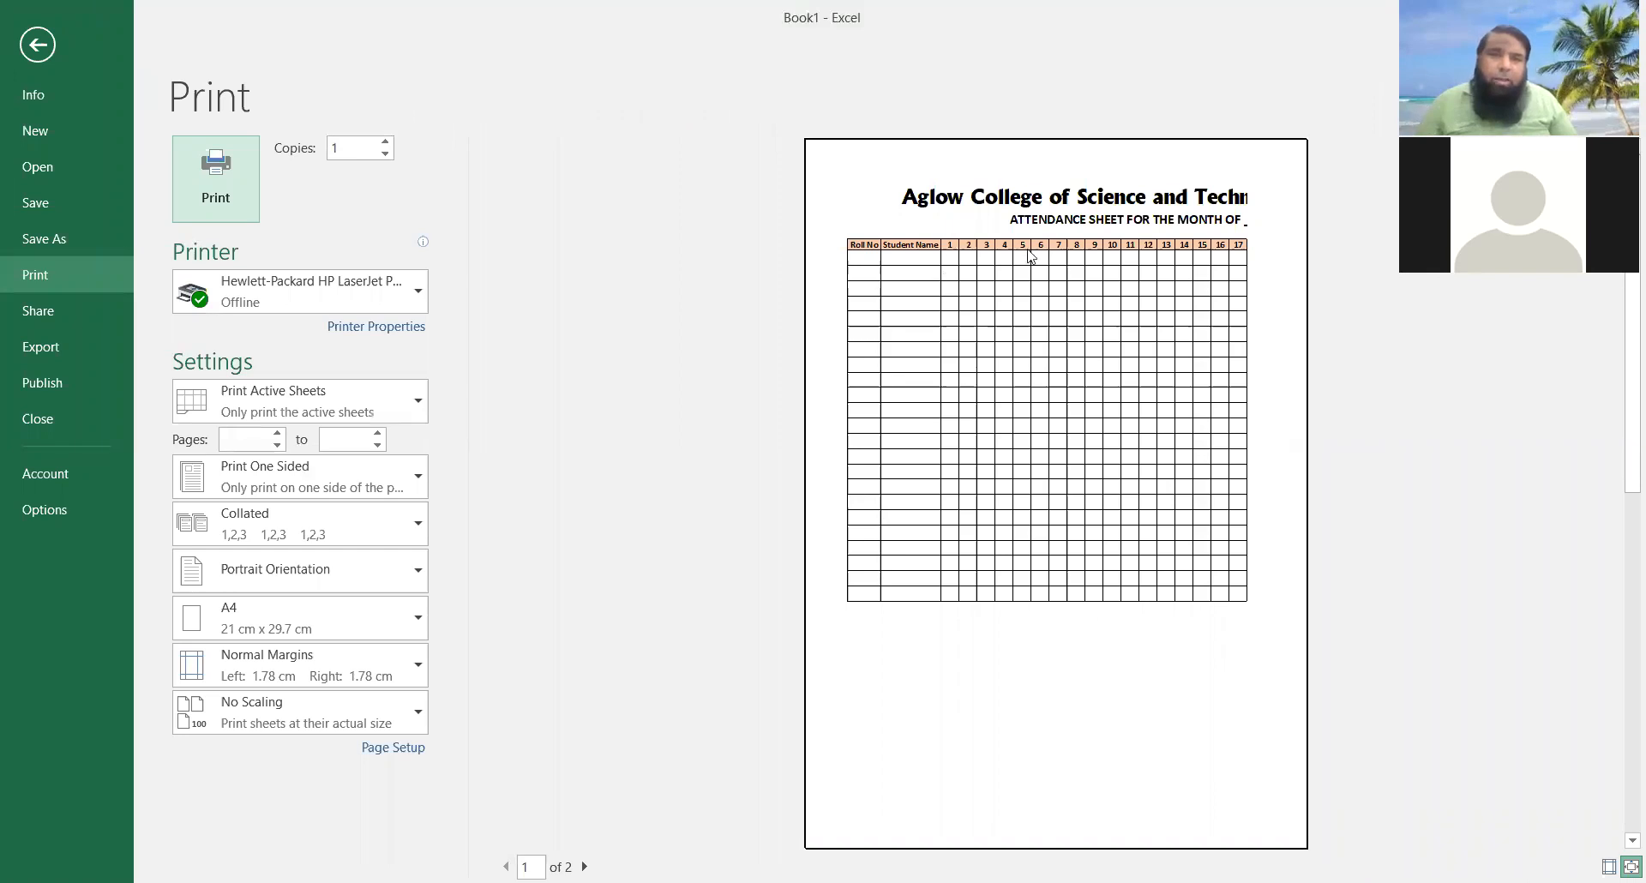
pyautogui.click(1245, 257)
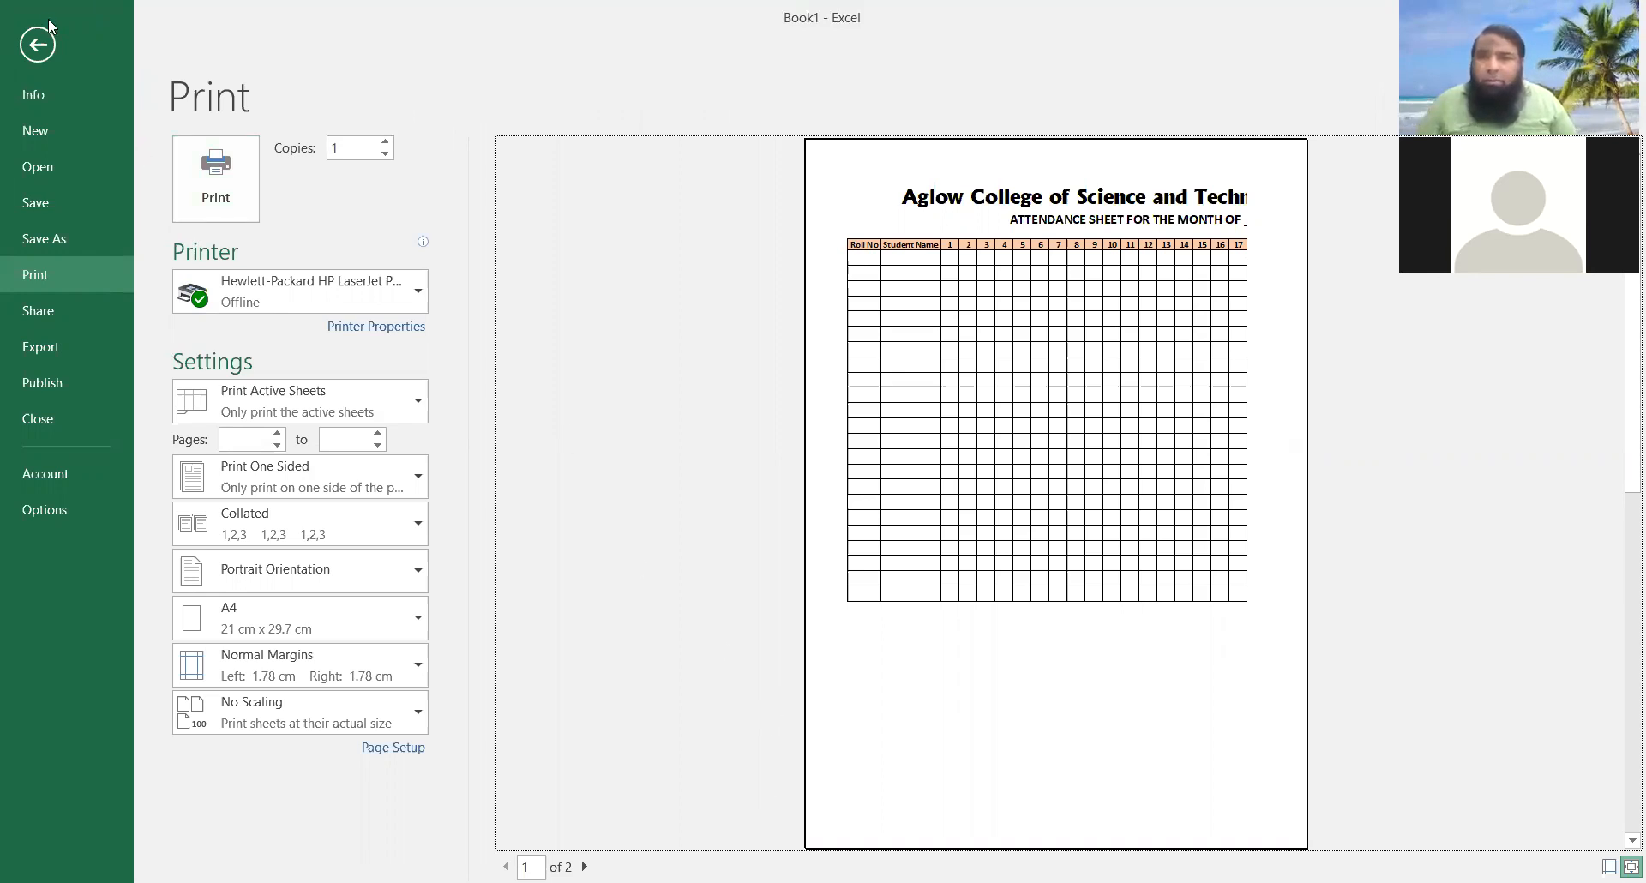
pyautogui.click(38, 45)
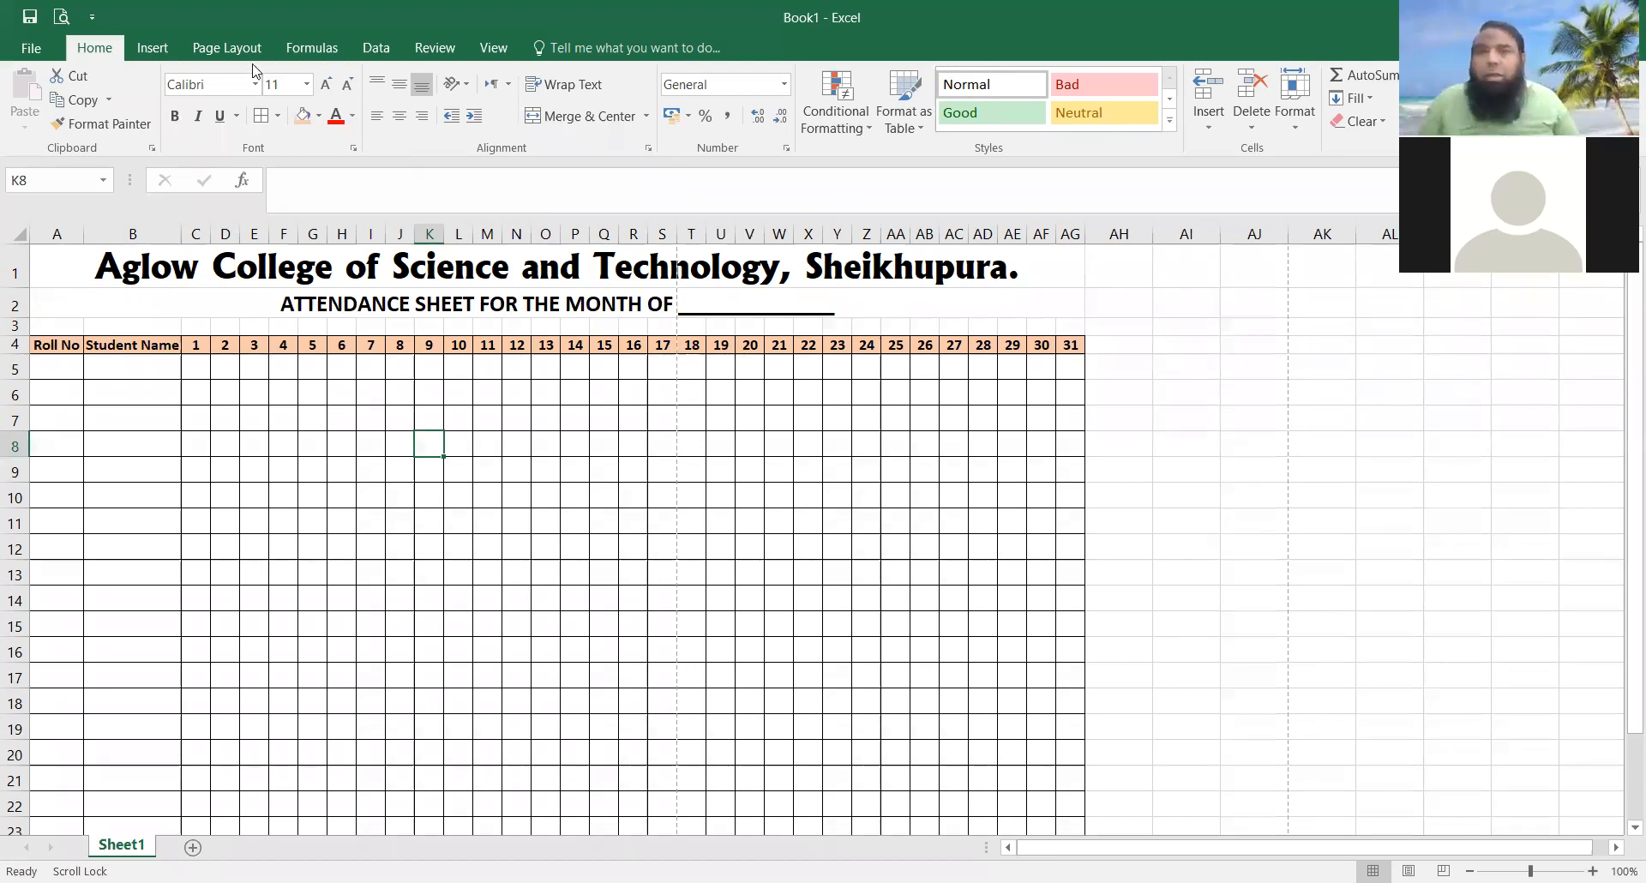
# Step: Change the page orientation of the attendance sheet to landscape
pyautogui.click(228, 48)
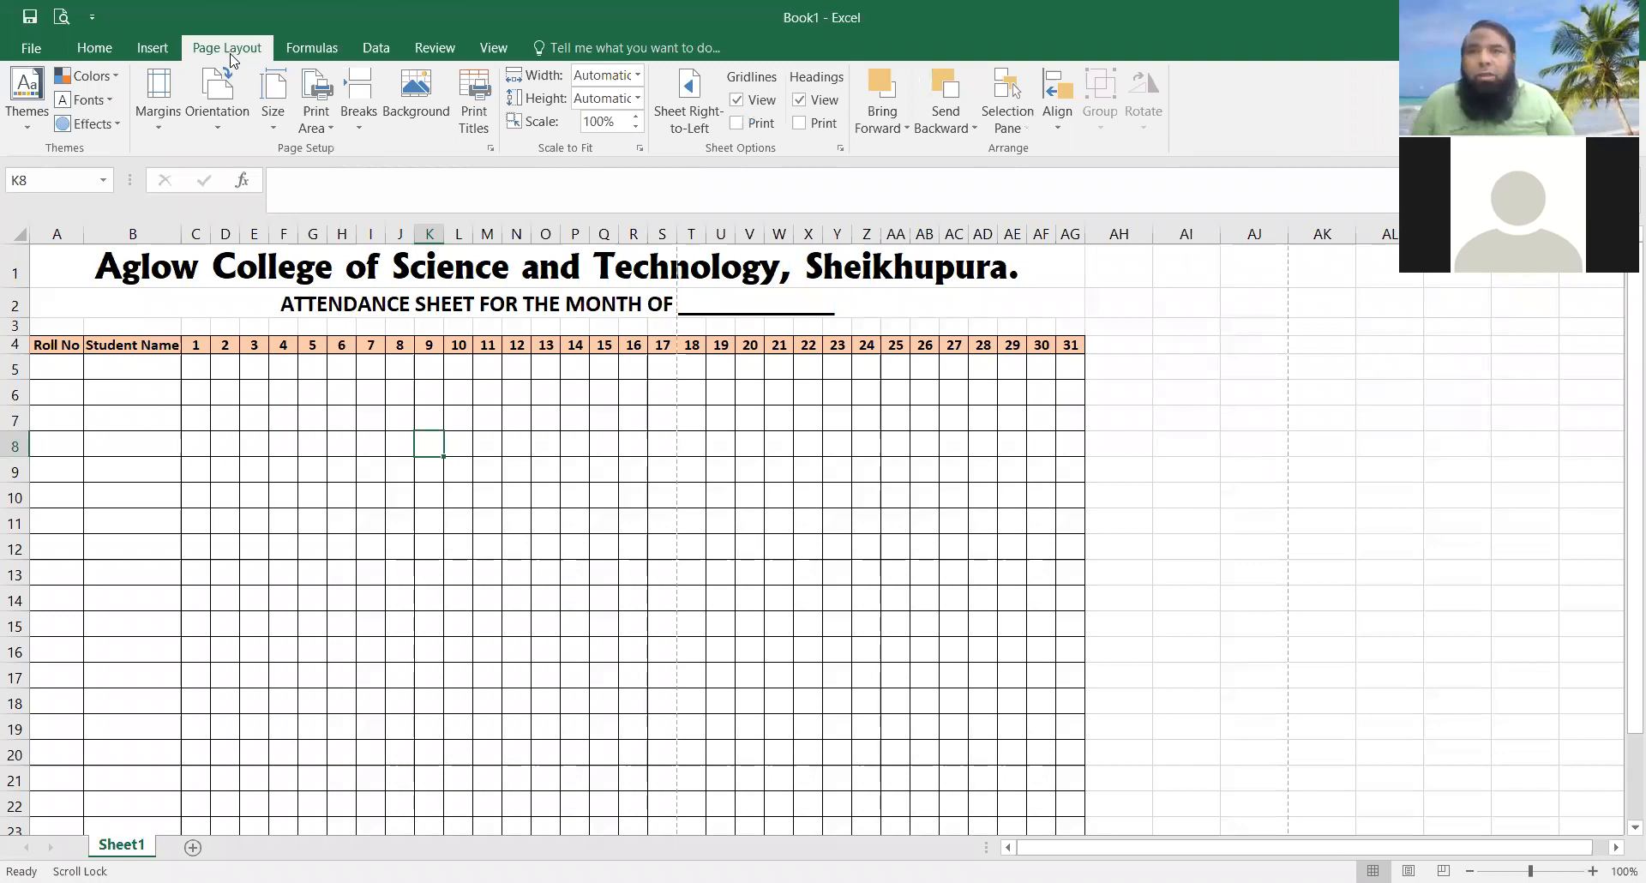
pyautogui.click(232, 120)
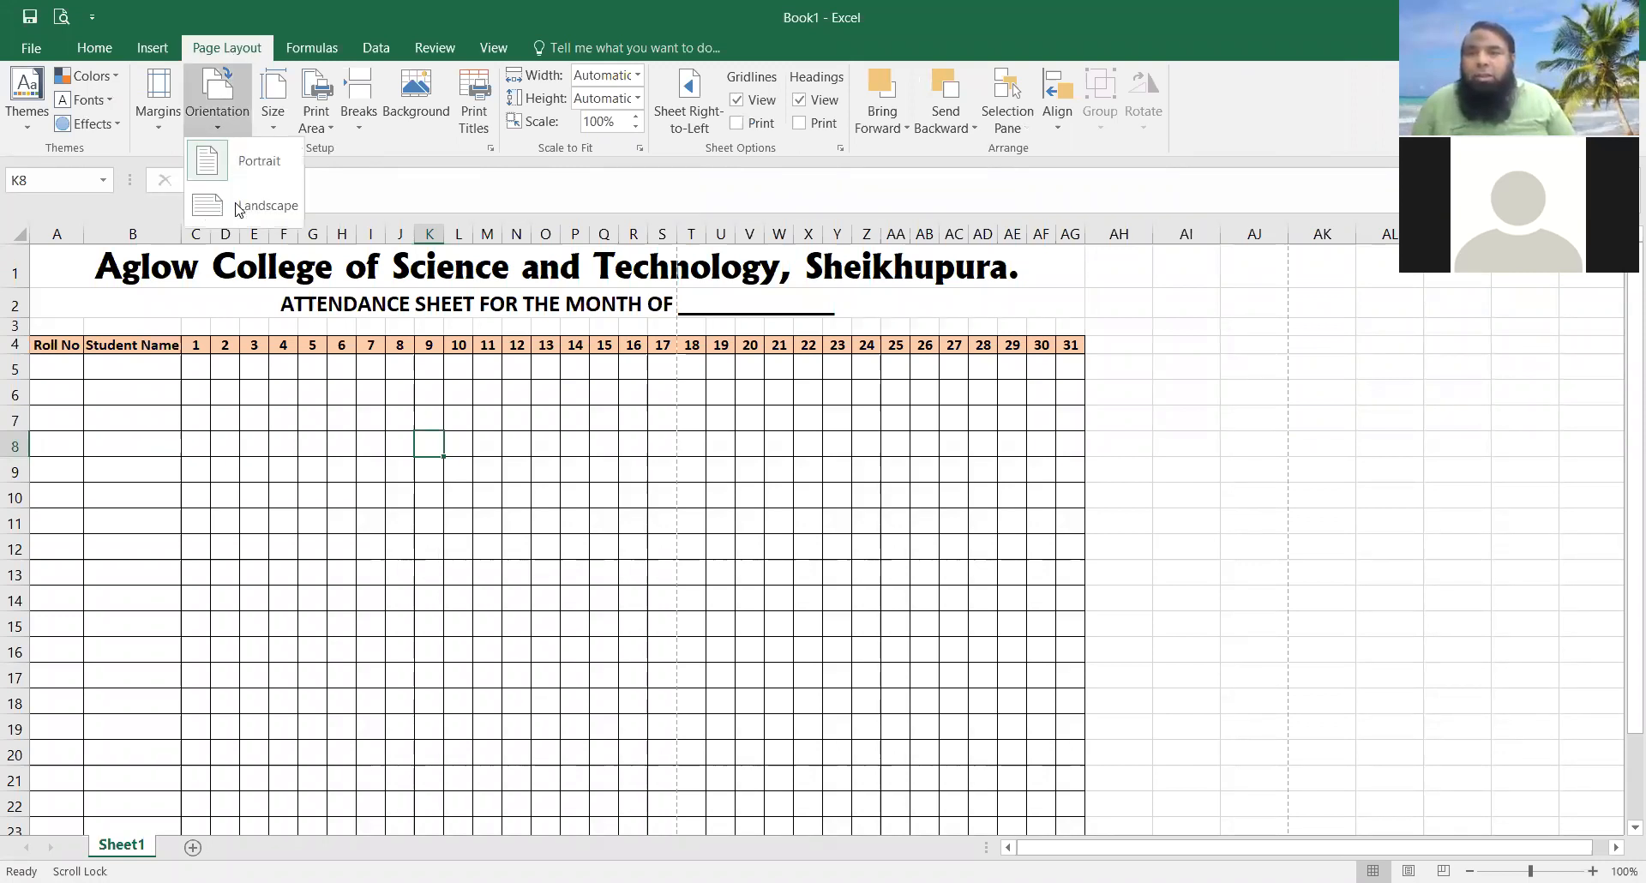
pyautogui.click(236, 204)
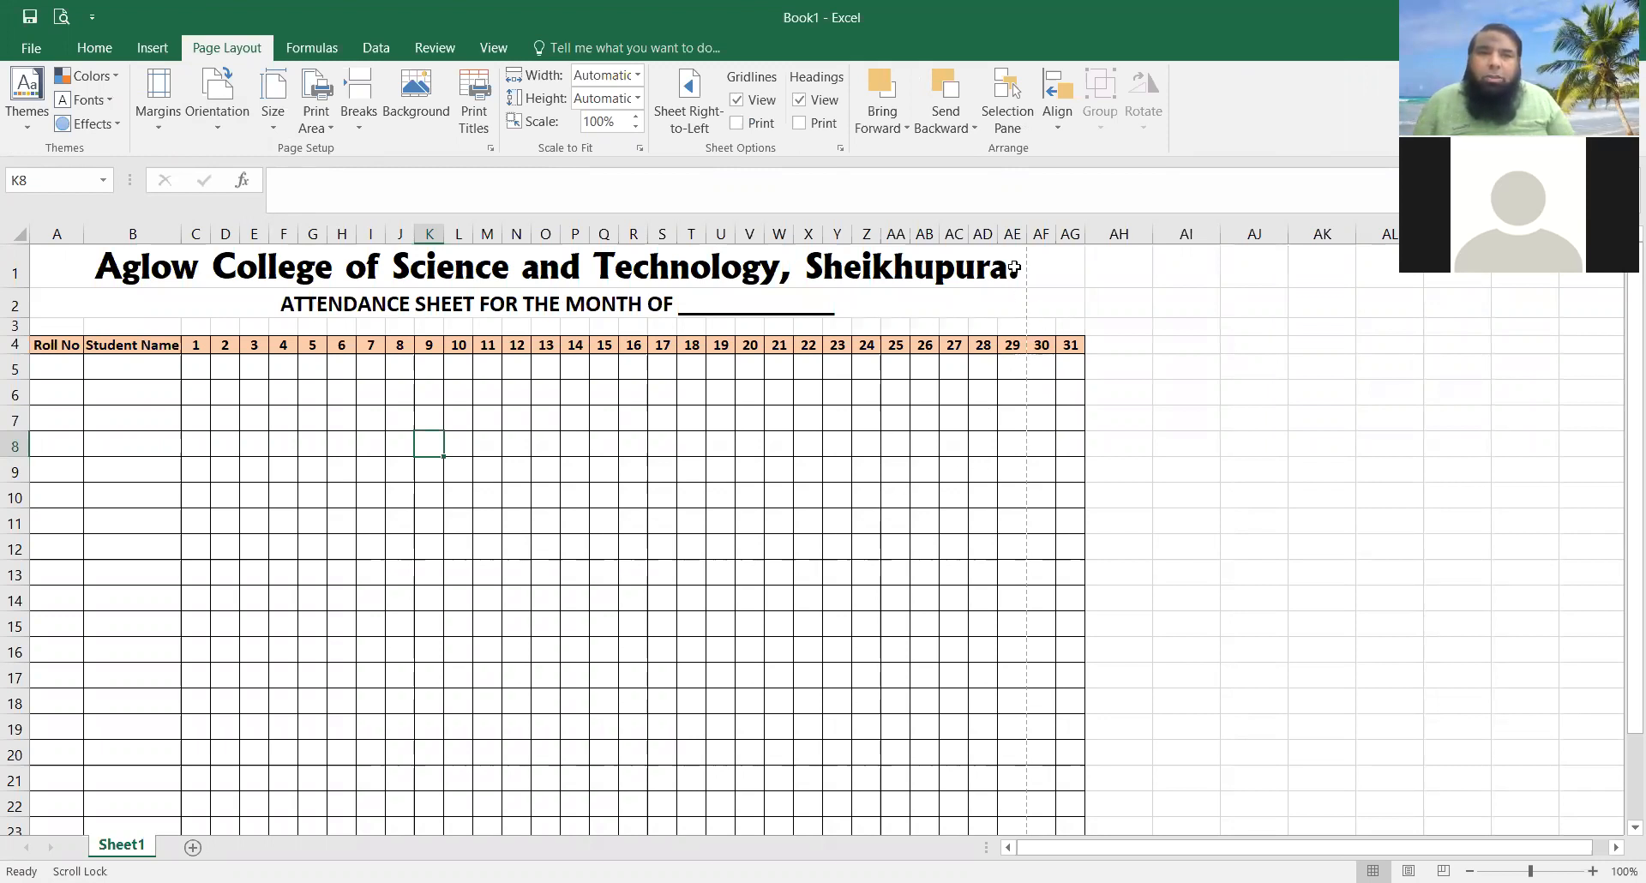
# Step: Page through the landscape print preview and examine where the page breaks cut the table's columns and rows
pyautogui.click(60, 19)
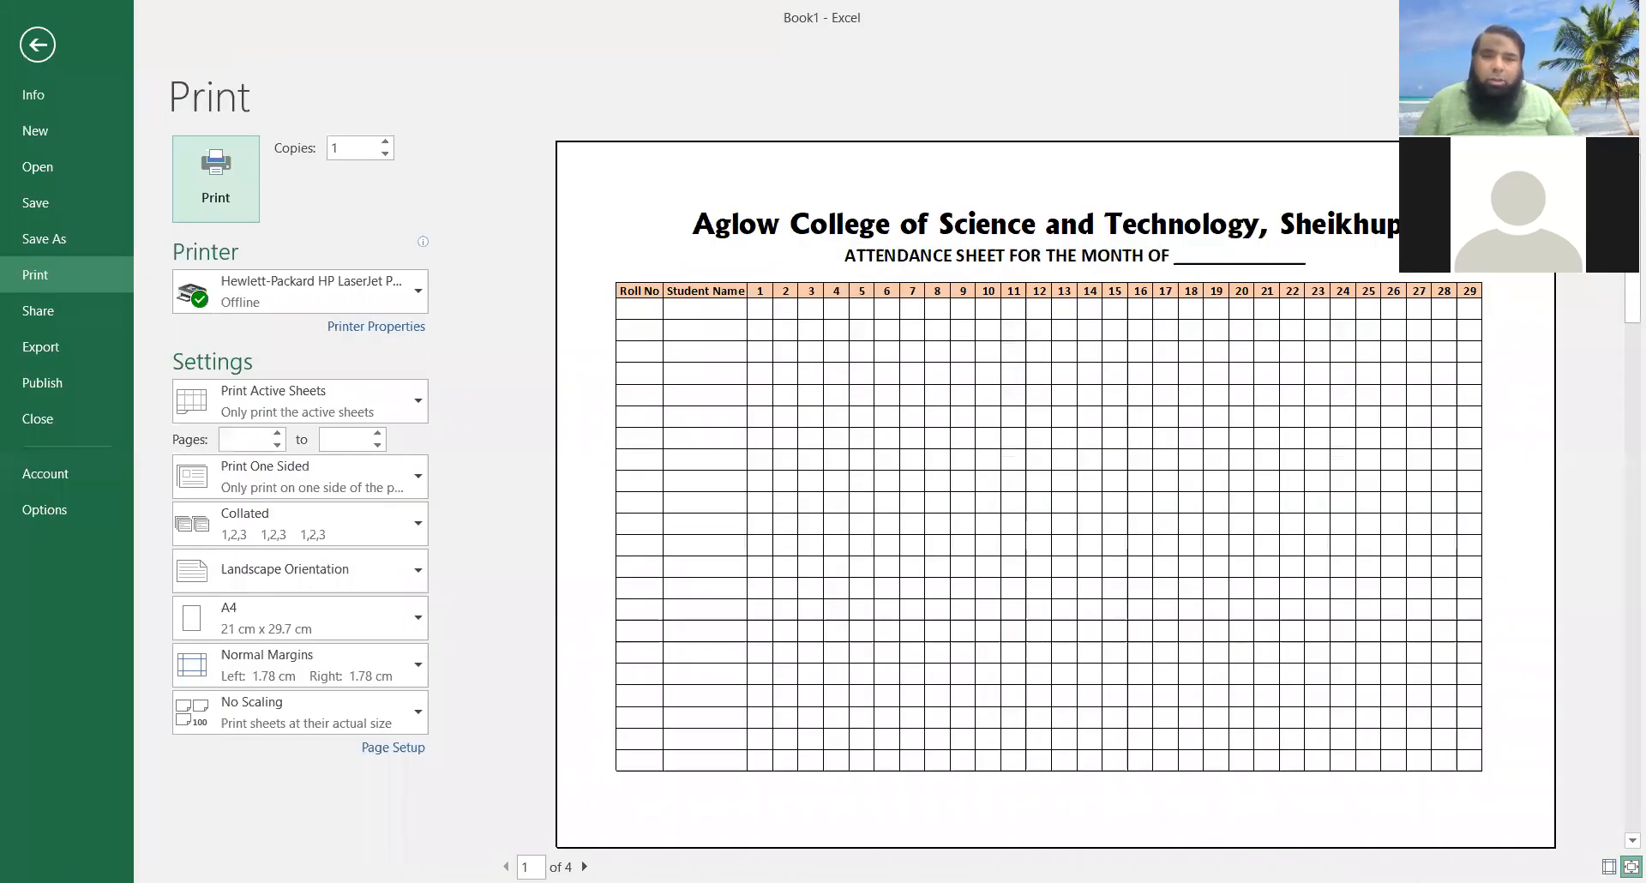
pyautogui.click(585, 866)
pyautogui.click(584, 866)
pyautogui.click(584, 867)
pyautogui.click(506, 867)
pyautogui.click(506, 867)
pyautogui.click(505, 867)
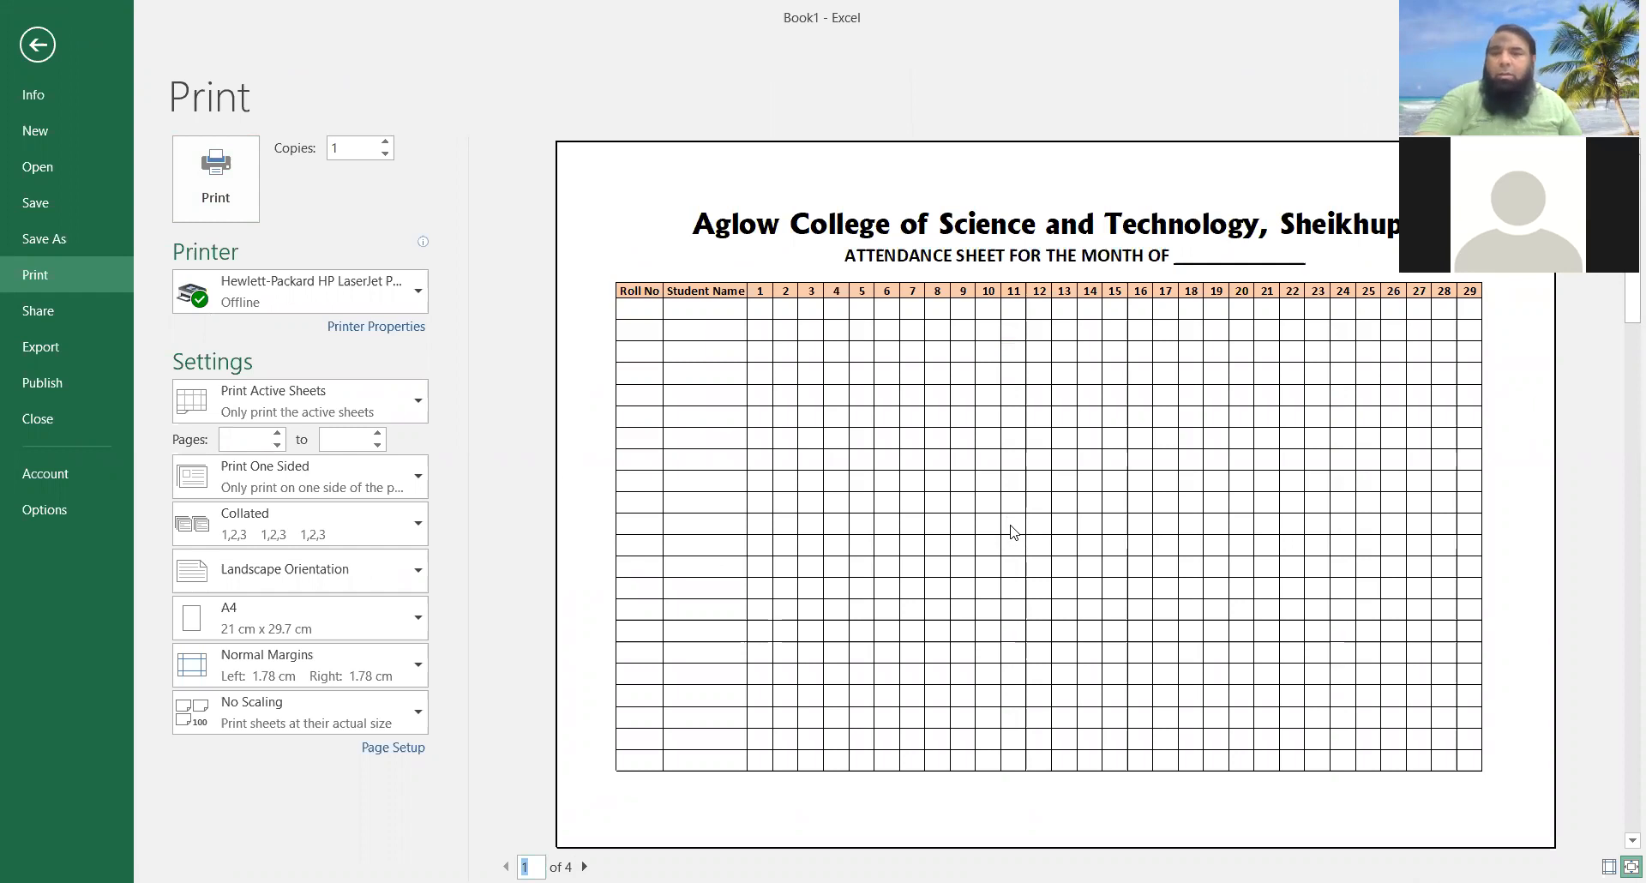
pyautogui.press('Escape')
pyautogui.scroll(-2, 776, 468)
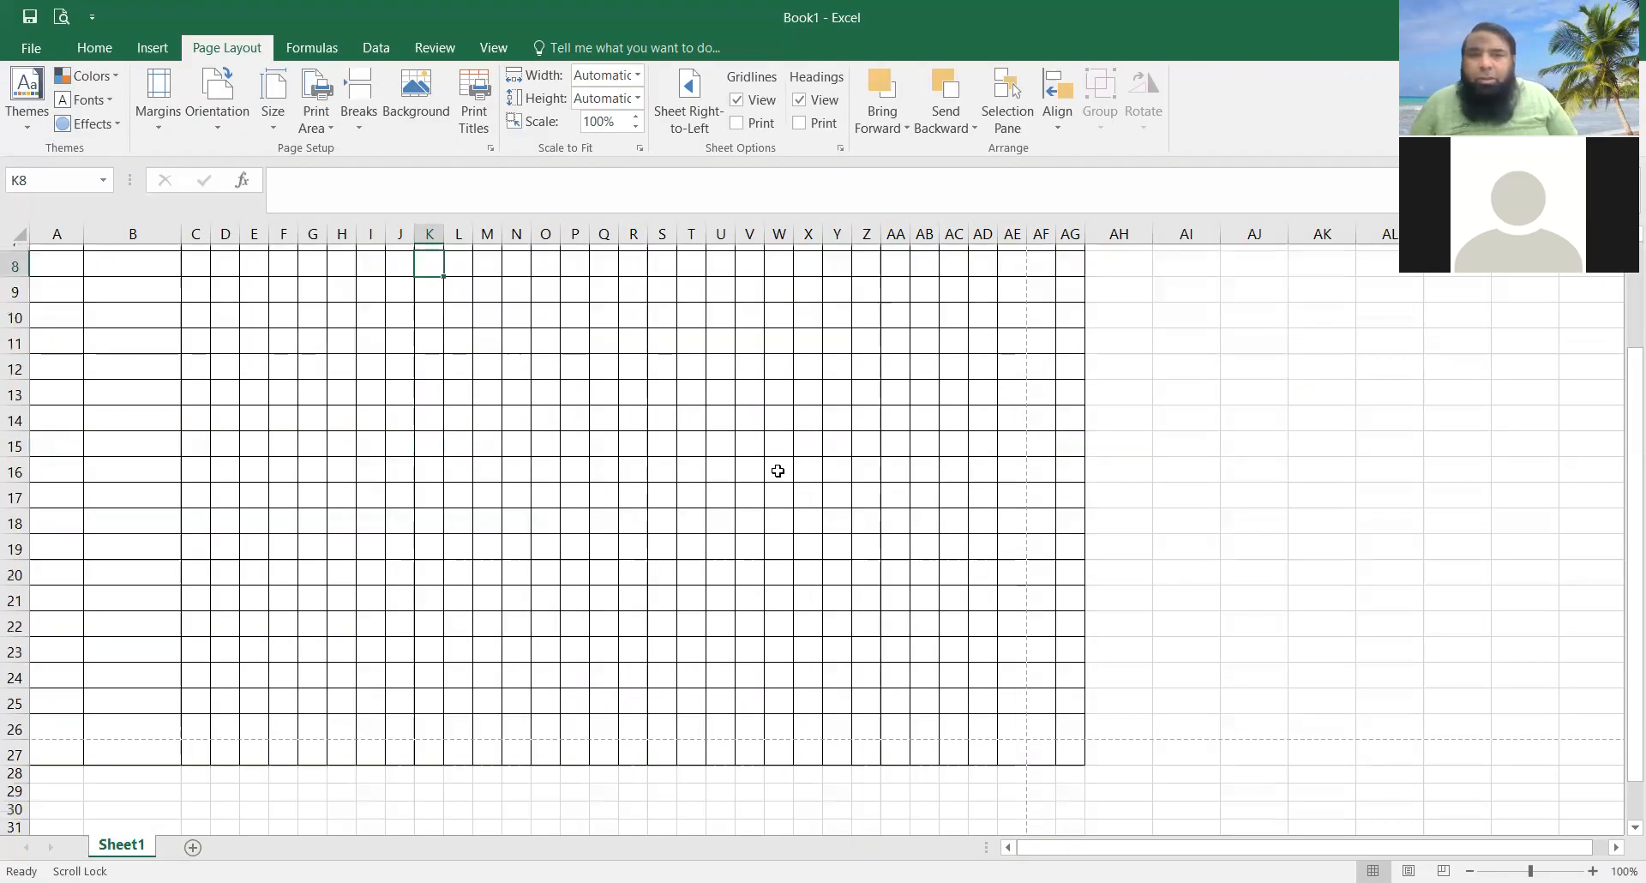
# Step: Reduce the height of the empty row 3 so the table's last row fits above the horizontal page break
pyautogui.scroll(-1, 778, 470)
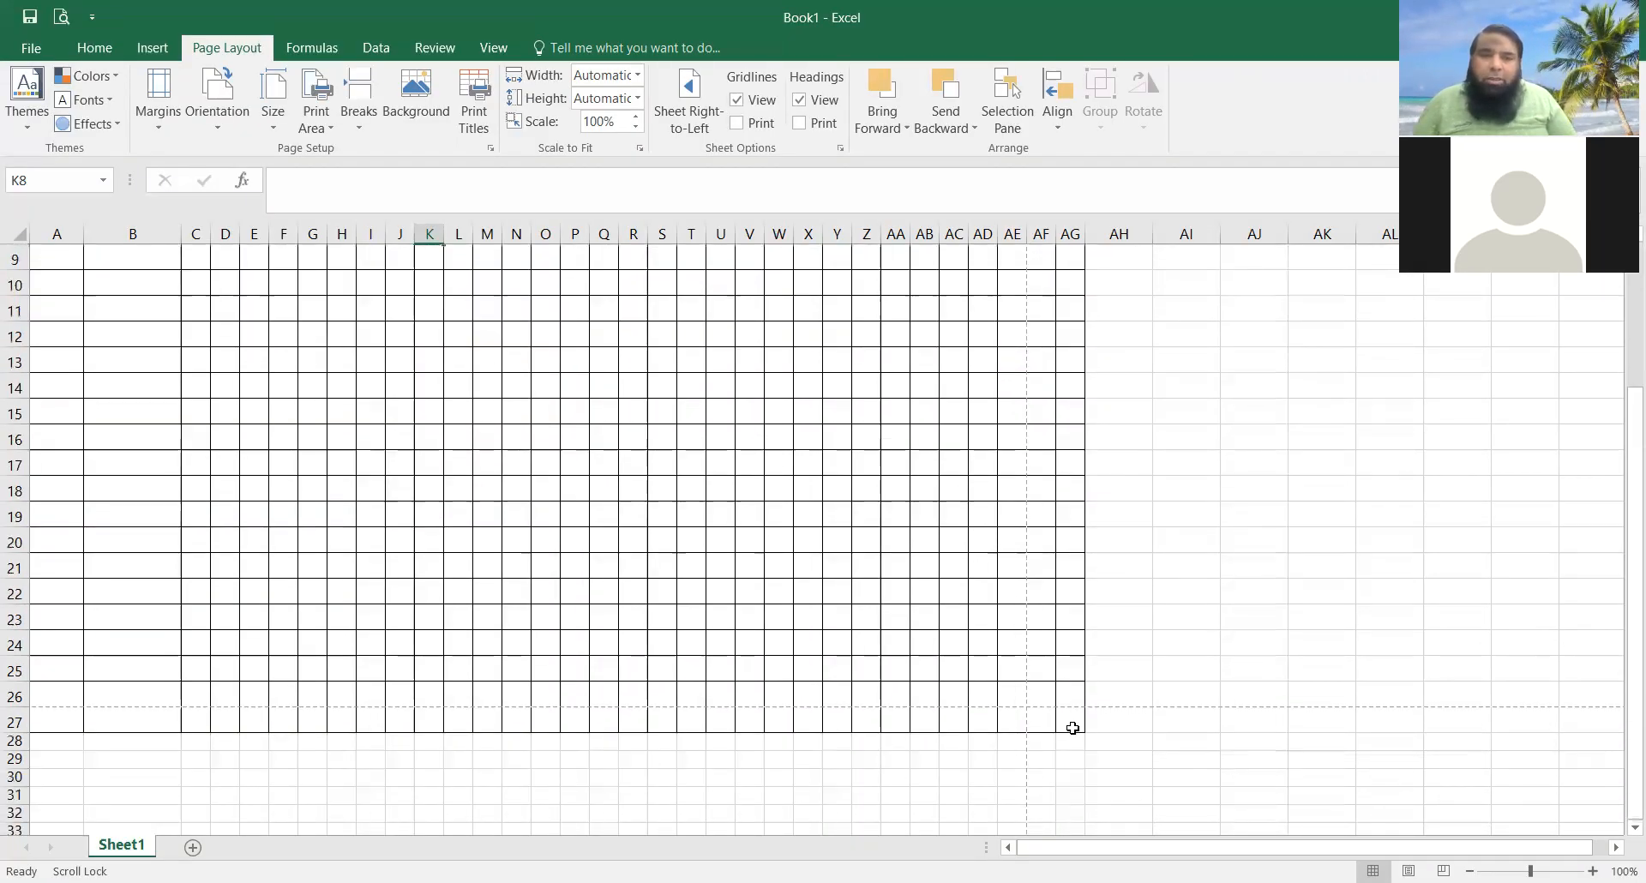
pyautogui.click(693, 695)
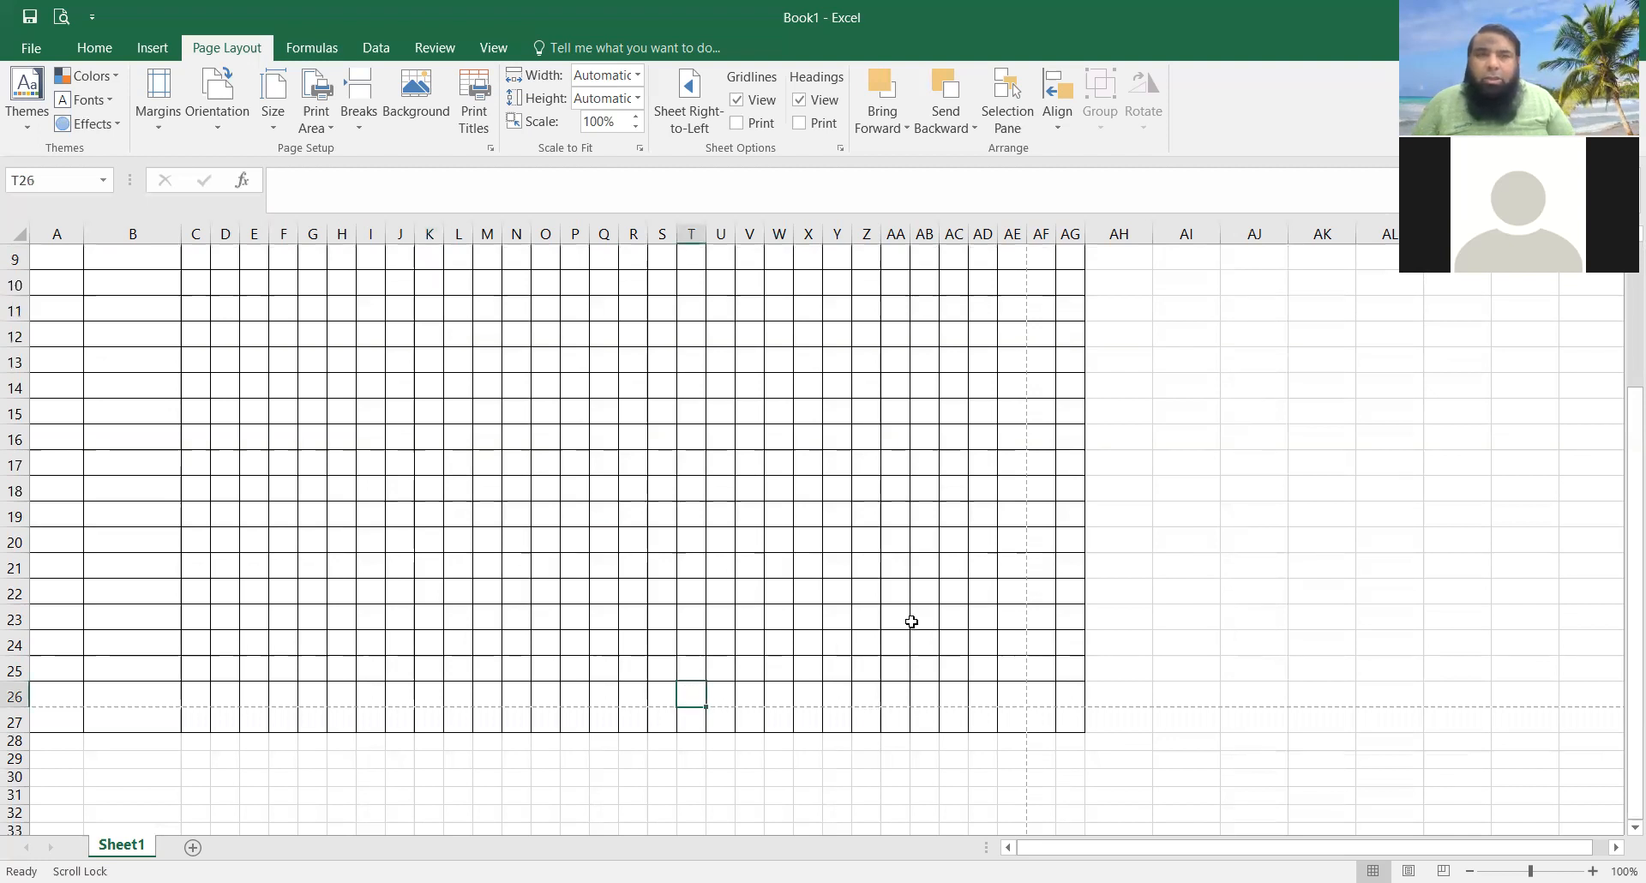
pyautogui.scroll(3, 727, 459)
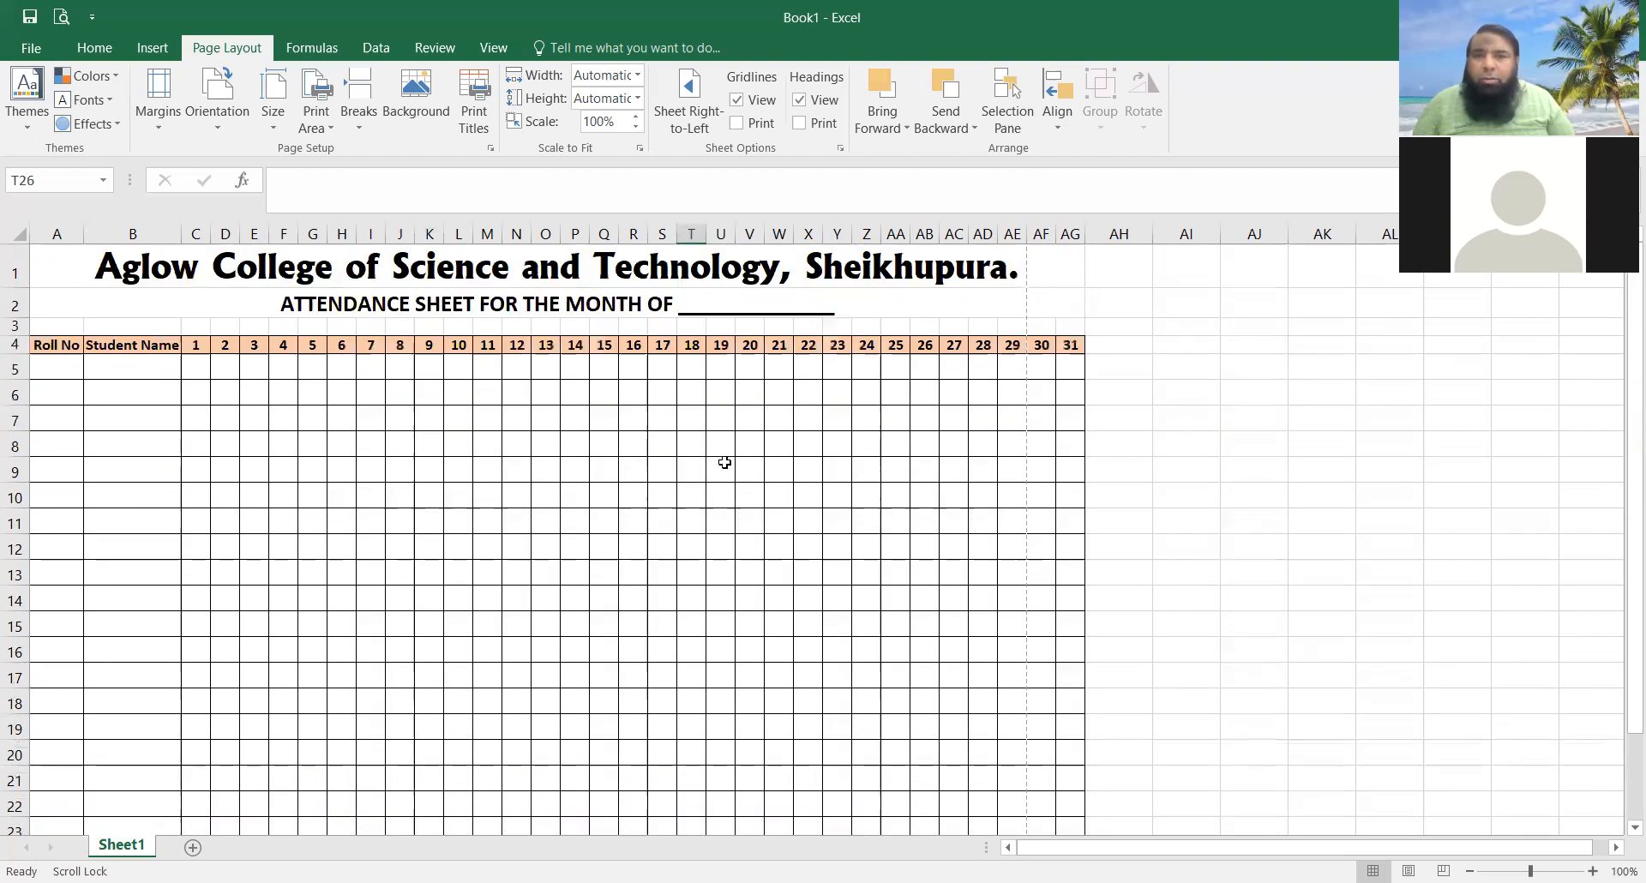
pyautogui.moveTo(28, 326); pyautogui.dragTo(25, 312)
pyautogui.scroll(-3, 410, 567)
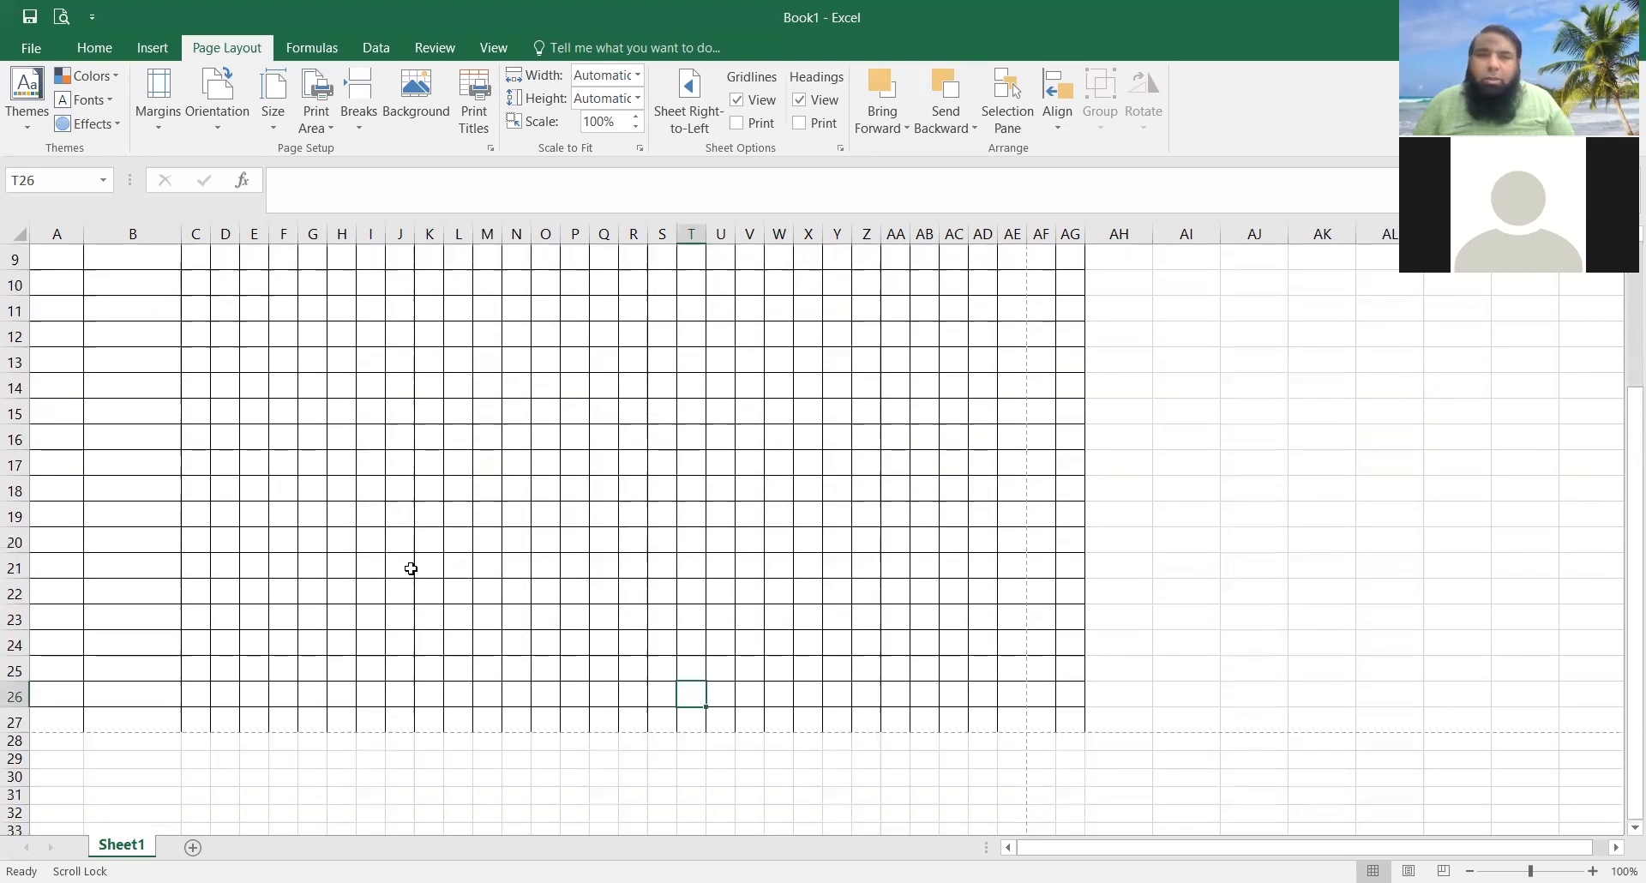
pyautogui.scroll(3, 965, 698)
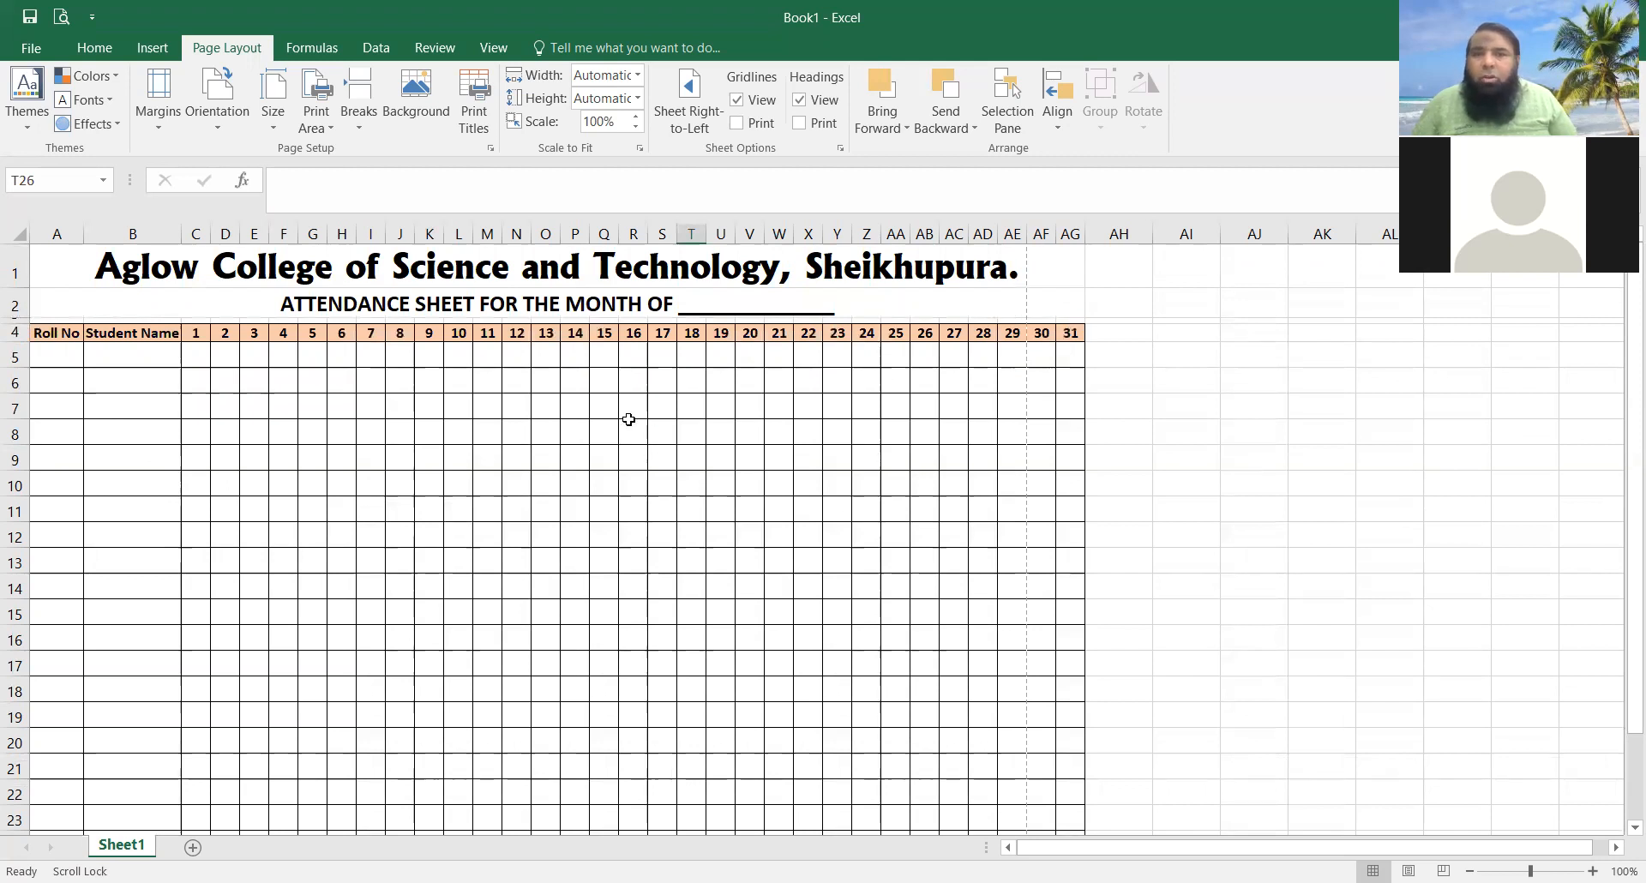
# Step: Set custom page margins of 0.8 cm on the left and right and 0.9 cm at the top and bottom
pyautogui.click(168, 126)
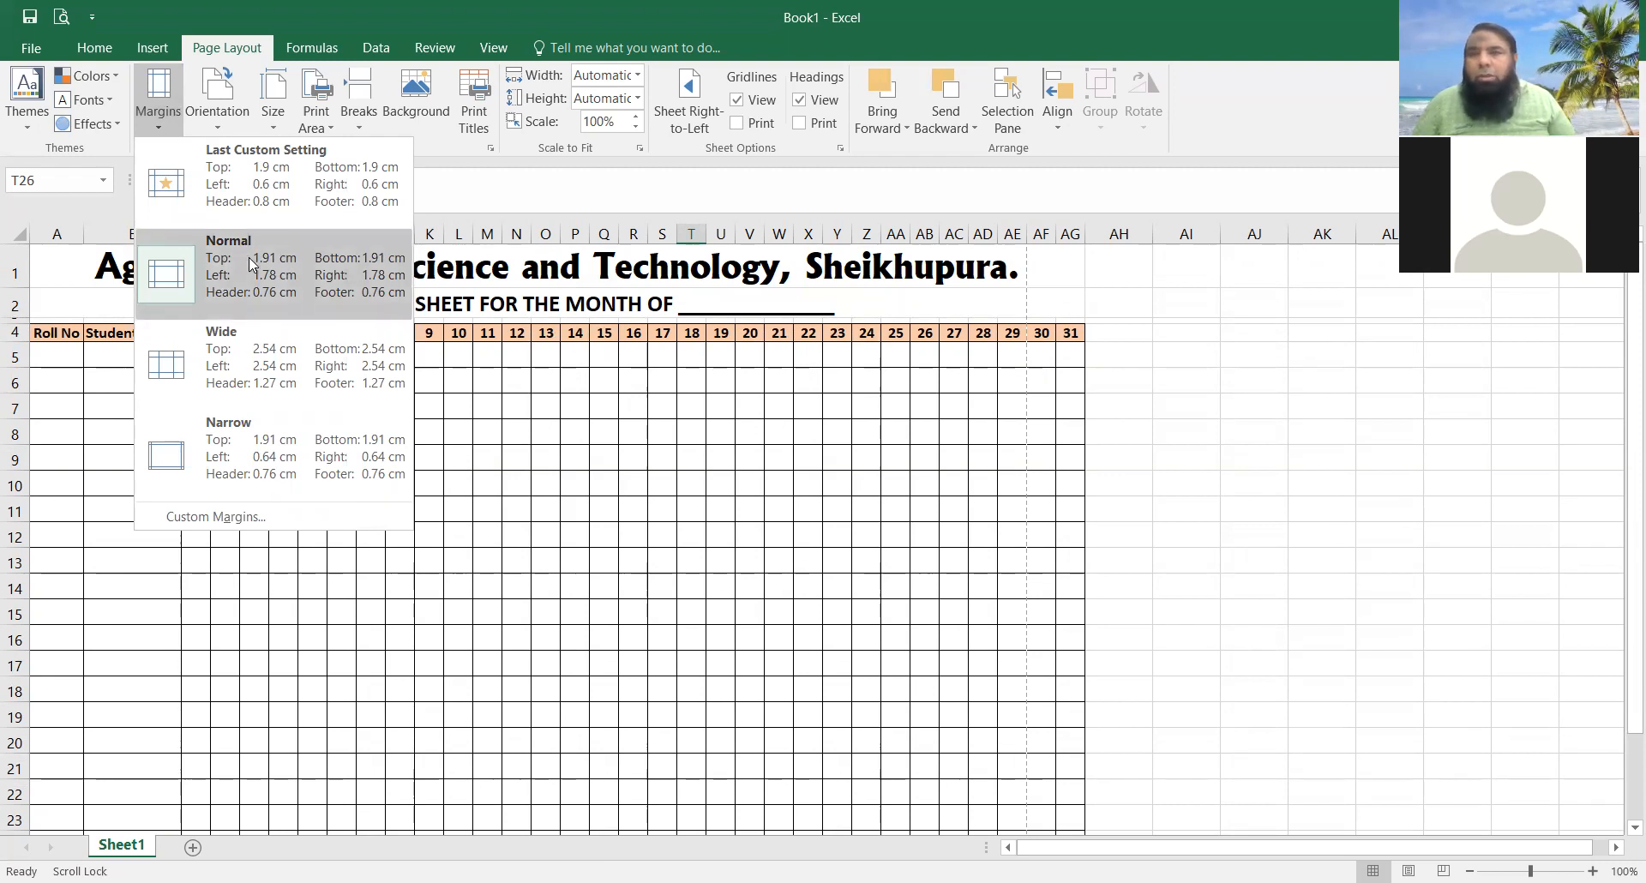
pyautogui.click(231, 518)
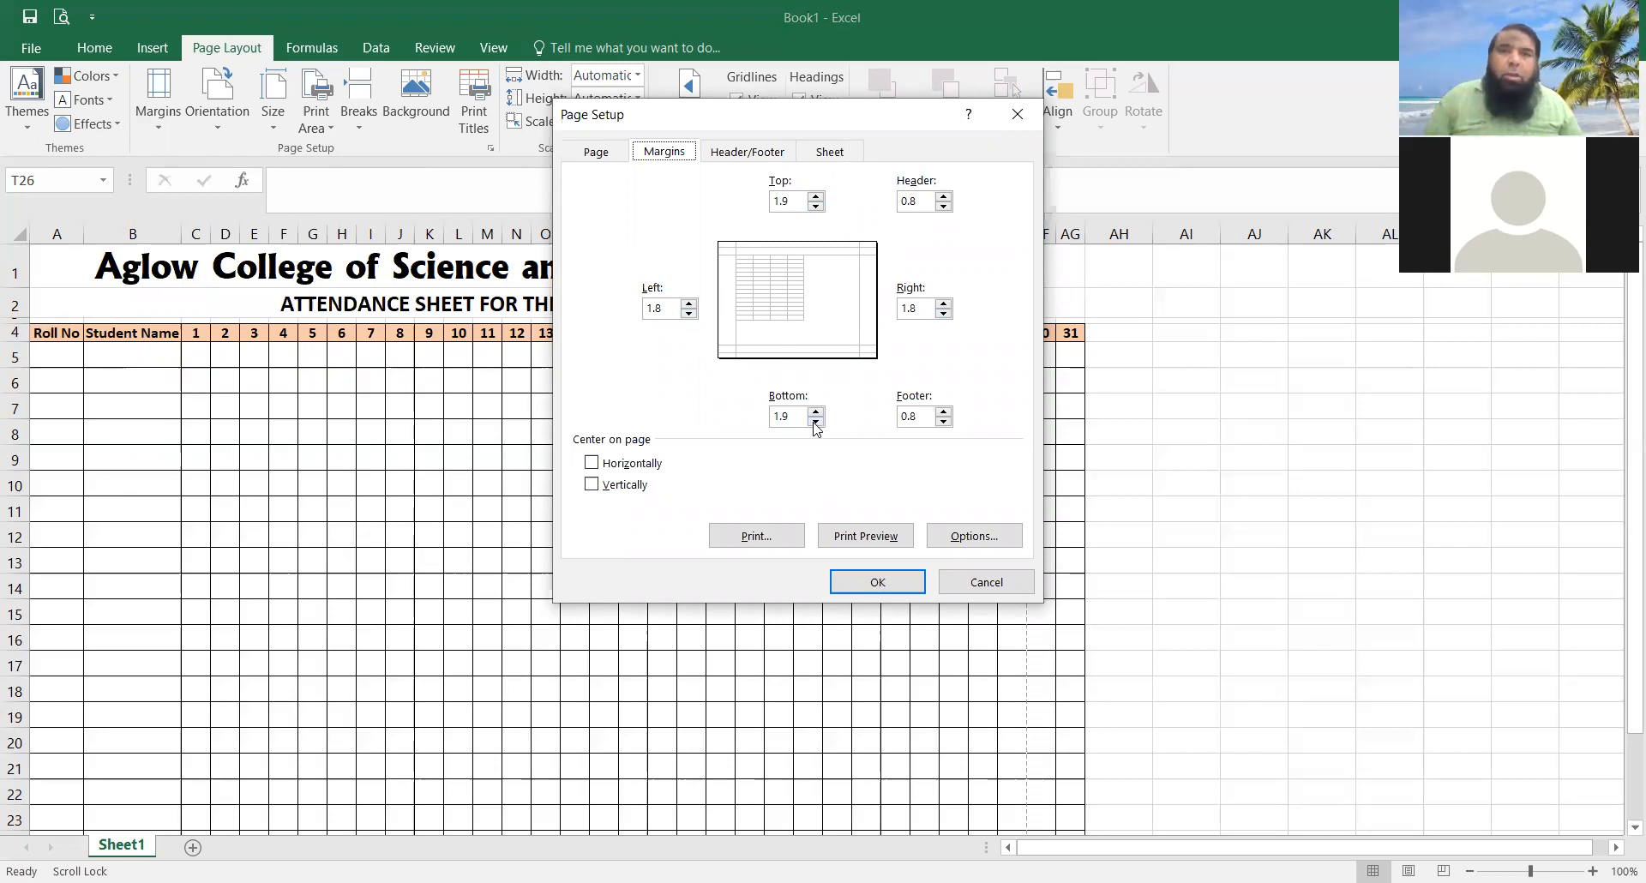
pyautogui.click(689, 314)
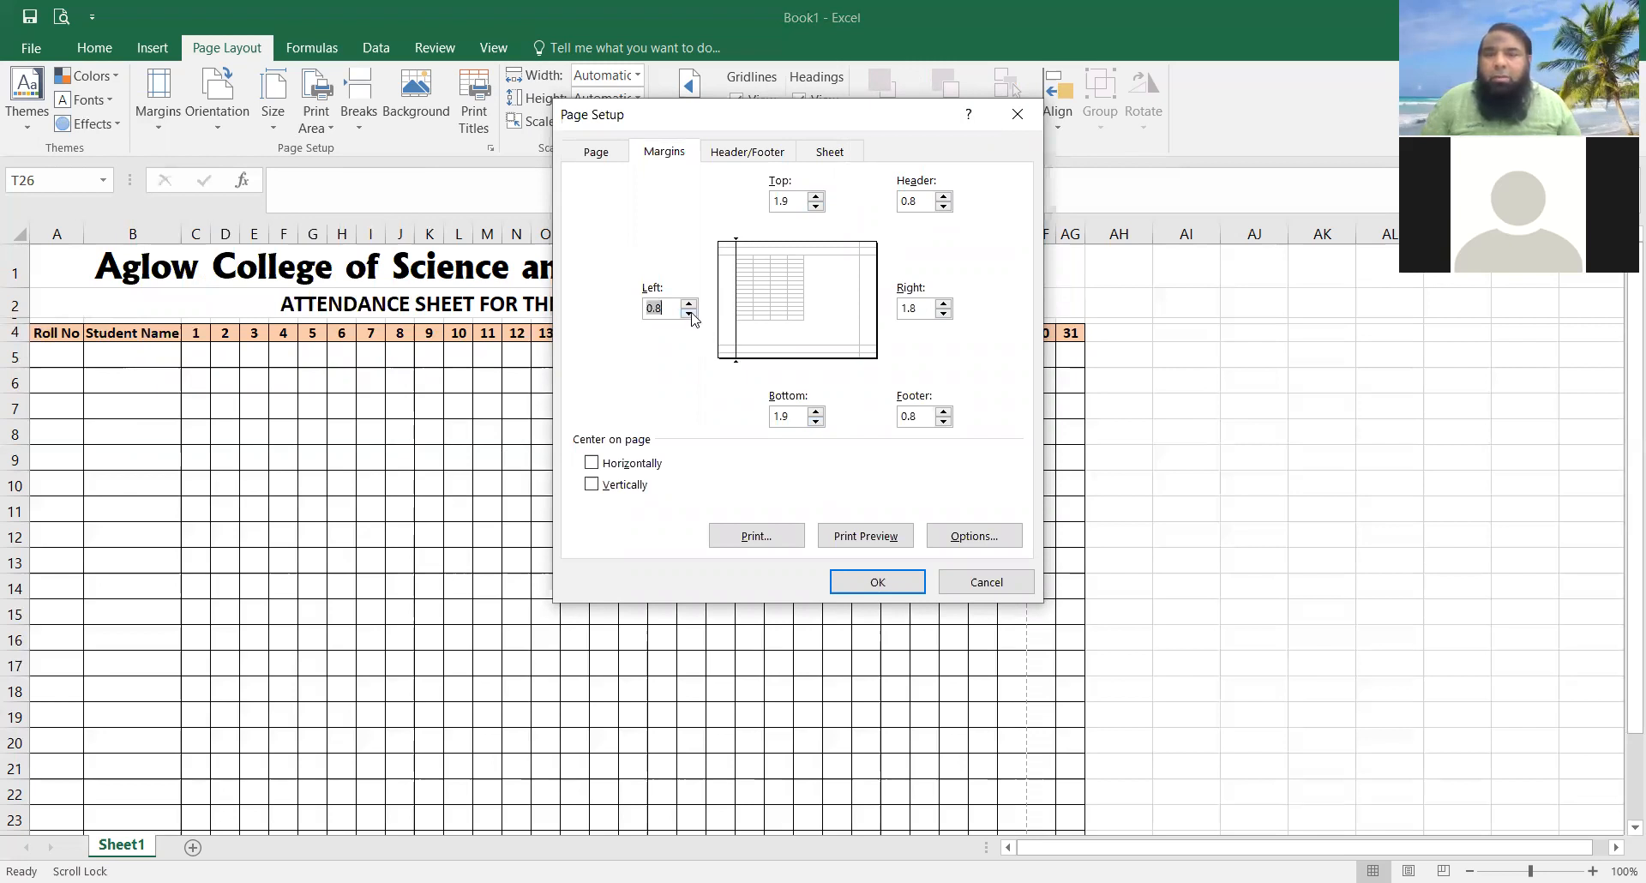
pyautogui.click(943, 314)
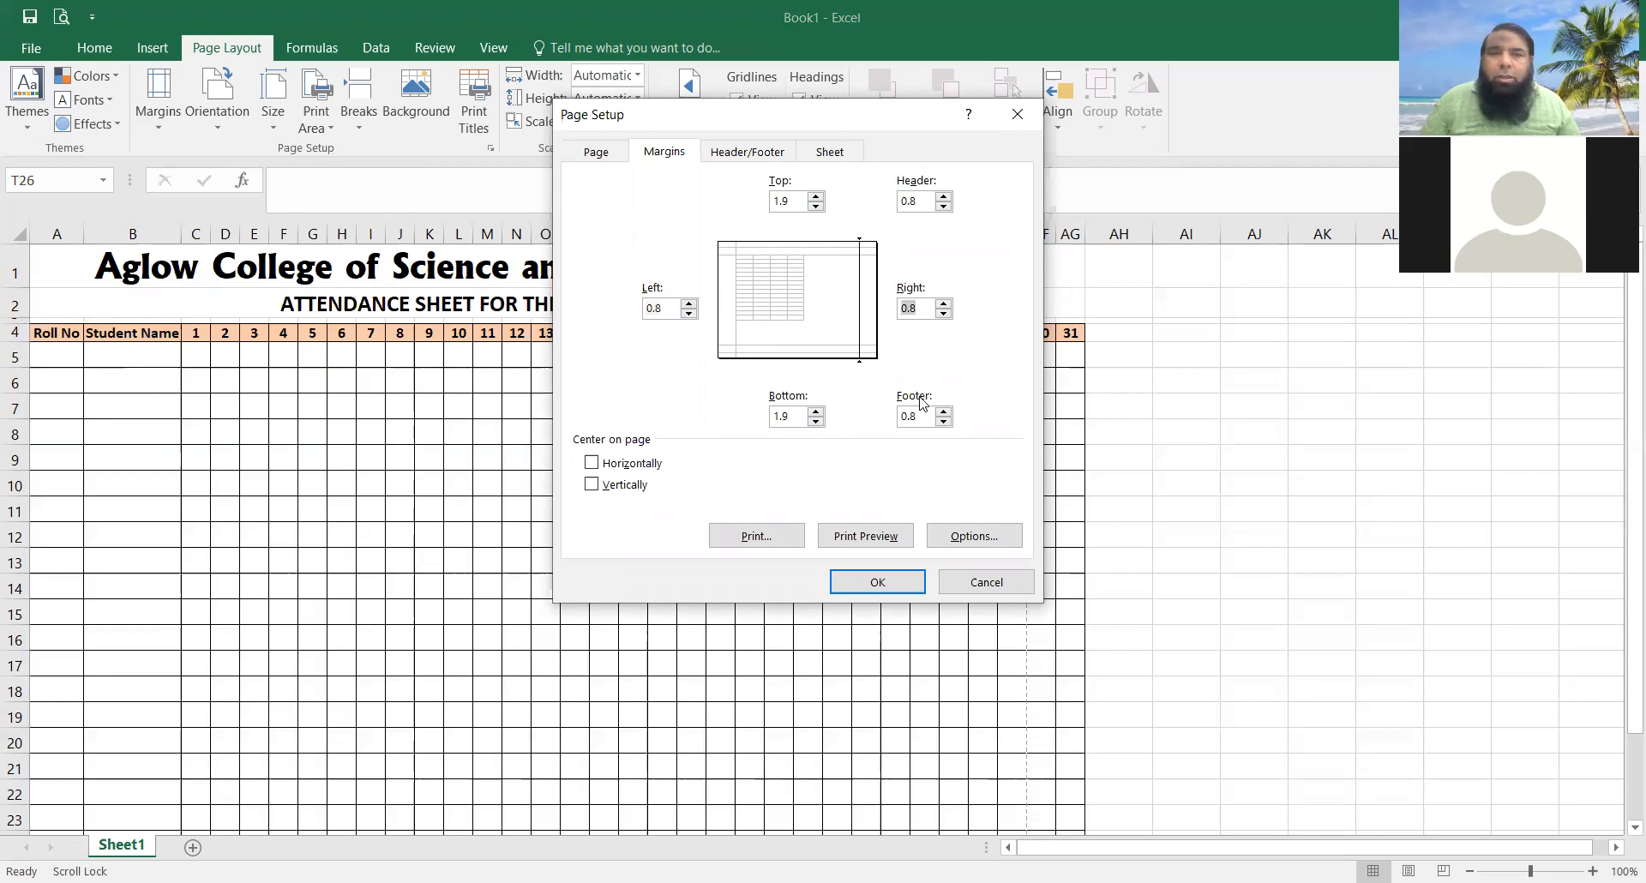
pyautogui.click(815, 207)
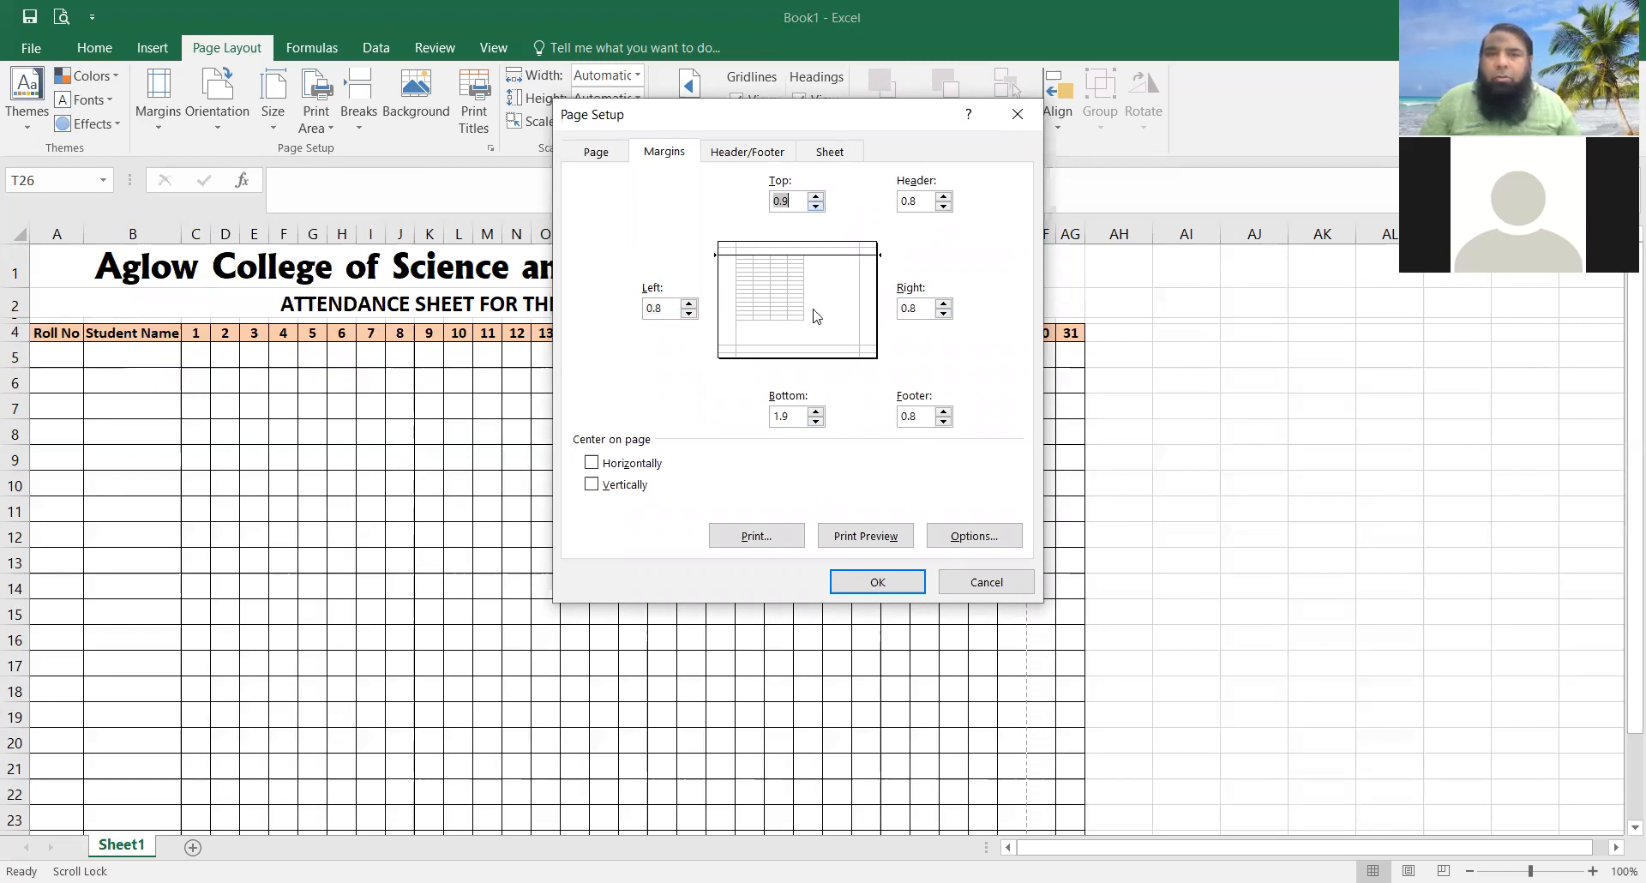
pyautogui.click(815, 420)
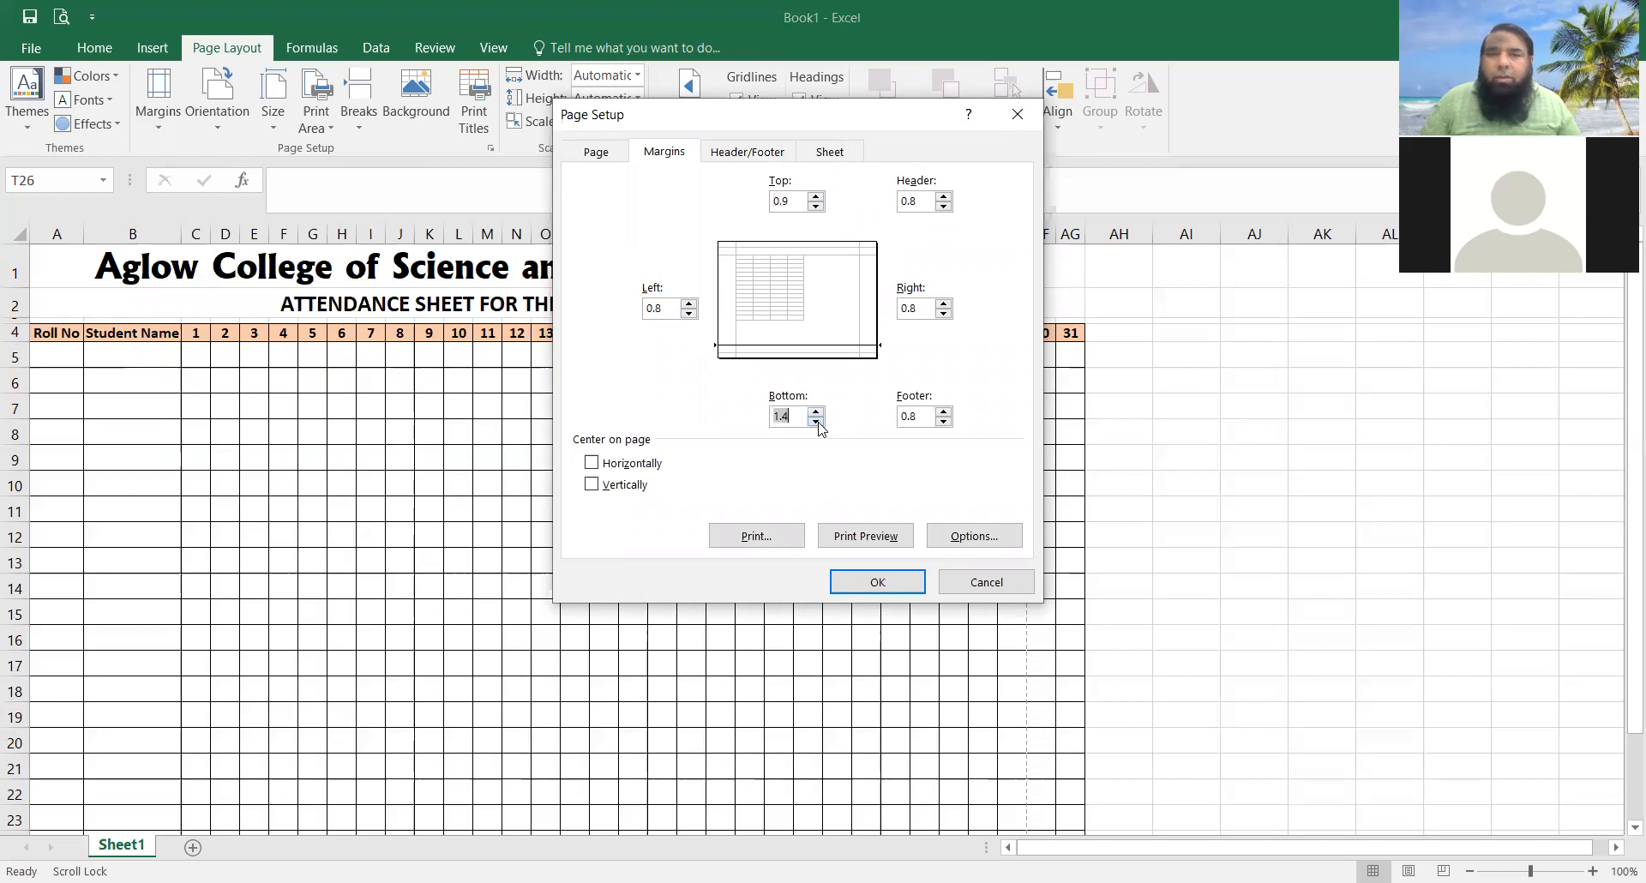
# Step: Center the sheet on the page both horizontally and vertically and apply the page setup
pyautogui.click(593, 484)
pyautogui.click(593, 463)
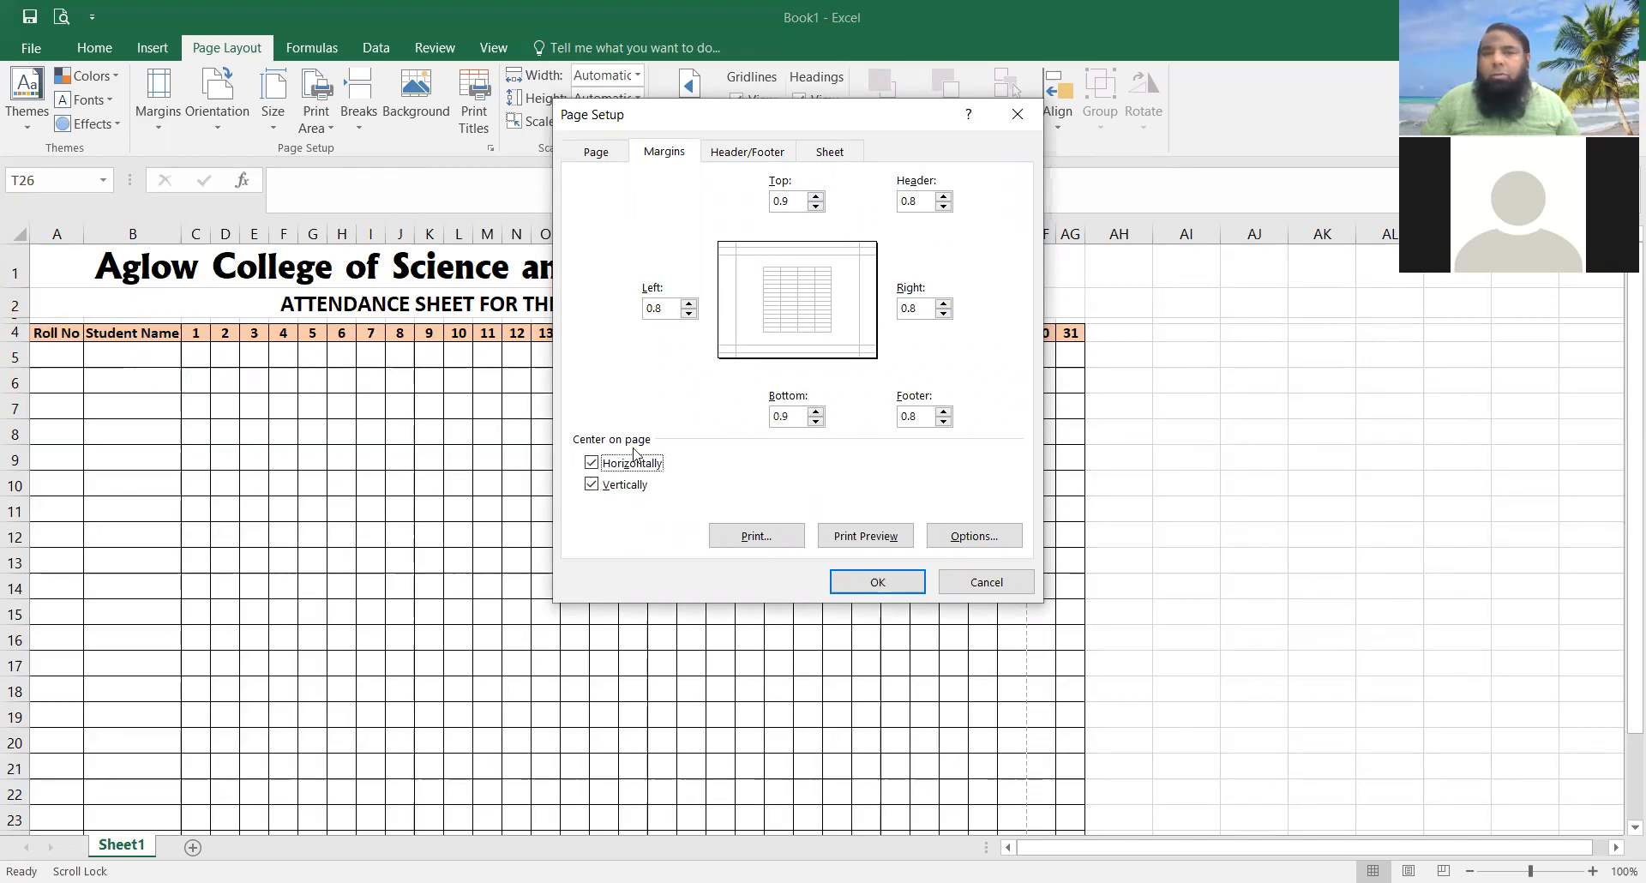
pyautogui.click(857, 582)
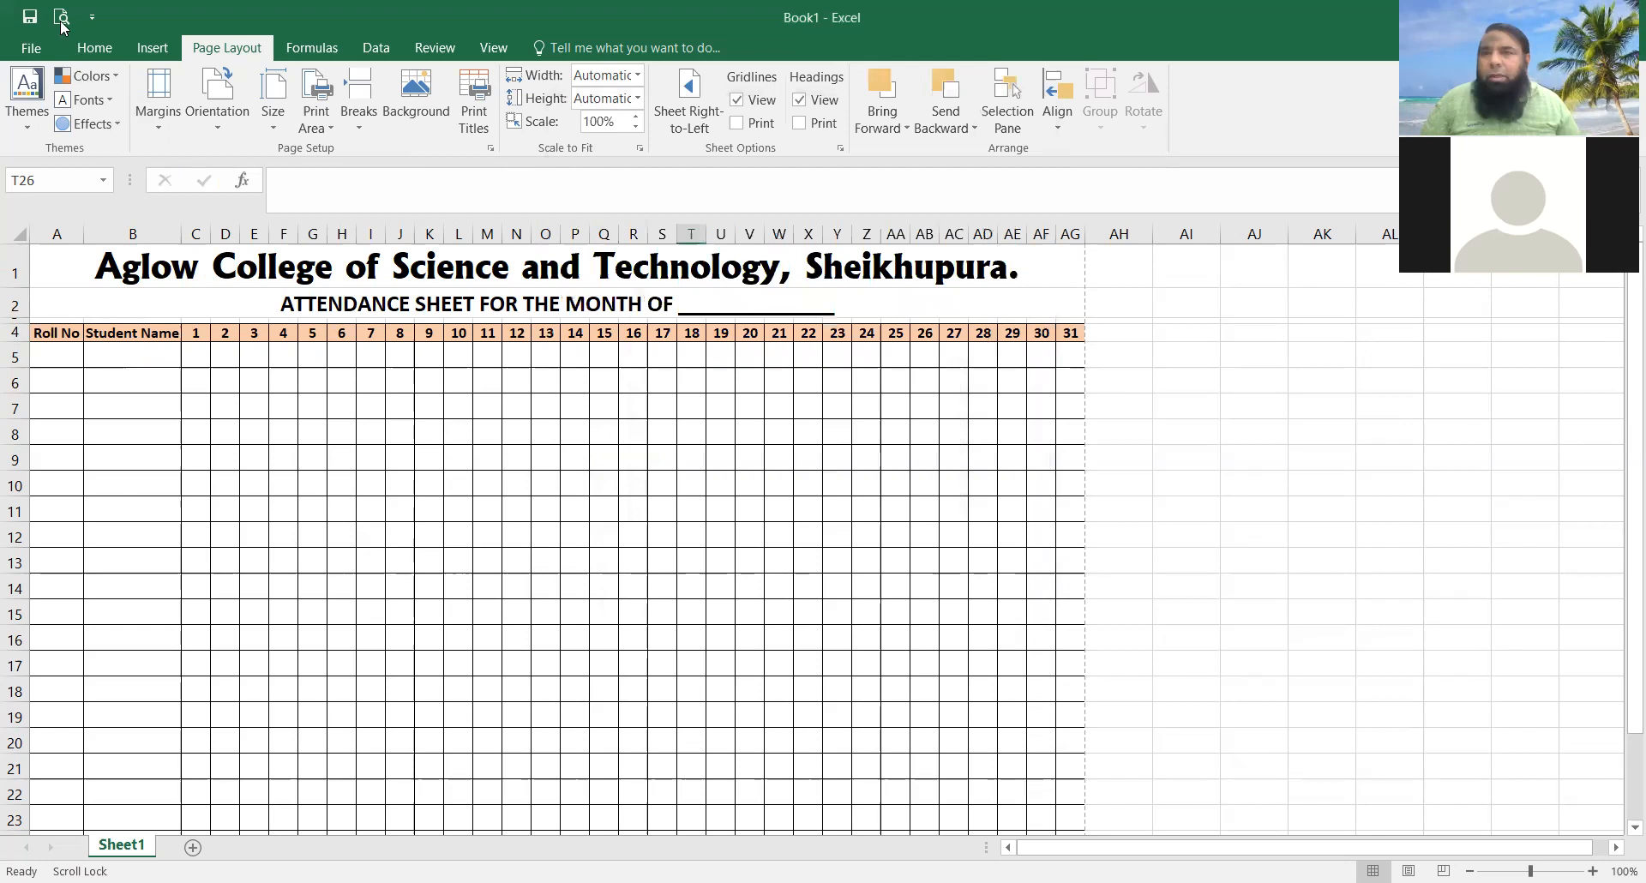
# Step: Check in the print preview how the attendance sheet fits with the new margins, and return to the worksheet
pyautogui.hotkey('ctrl', 'p')
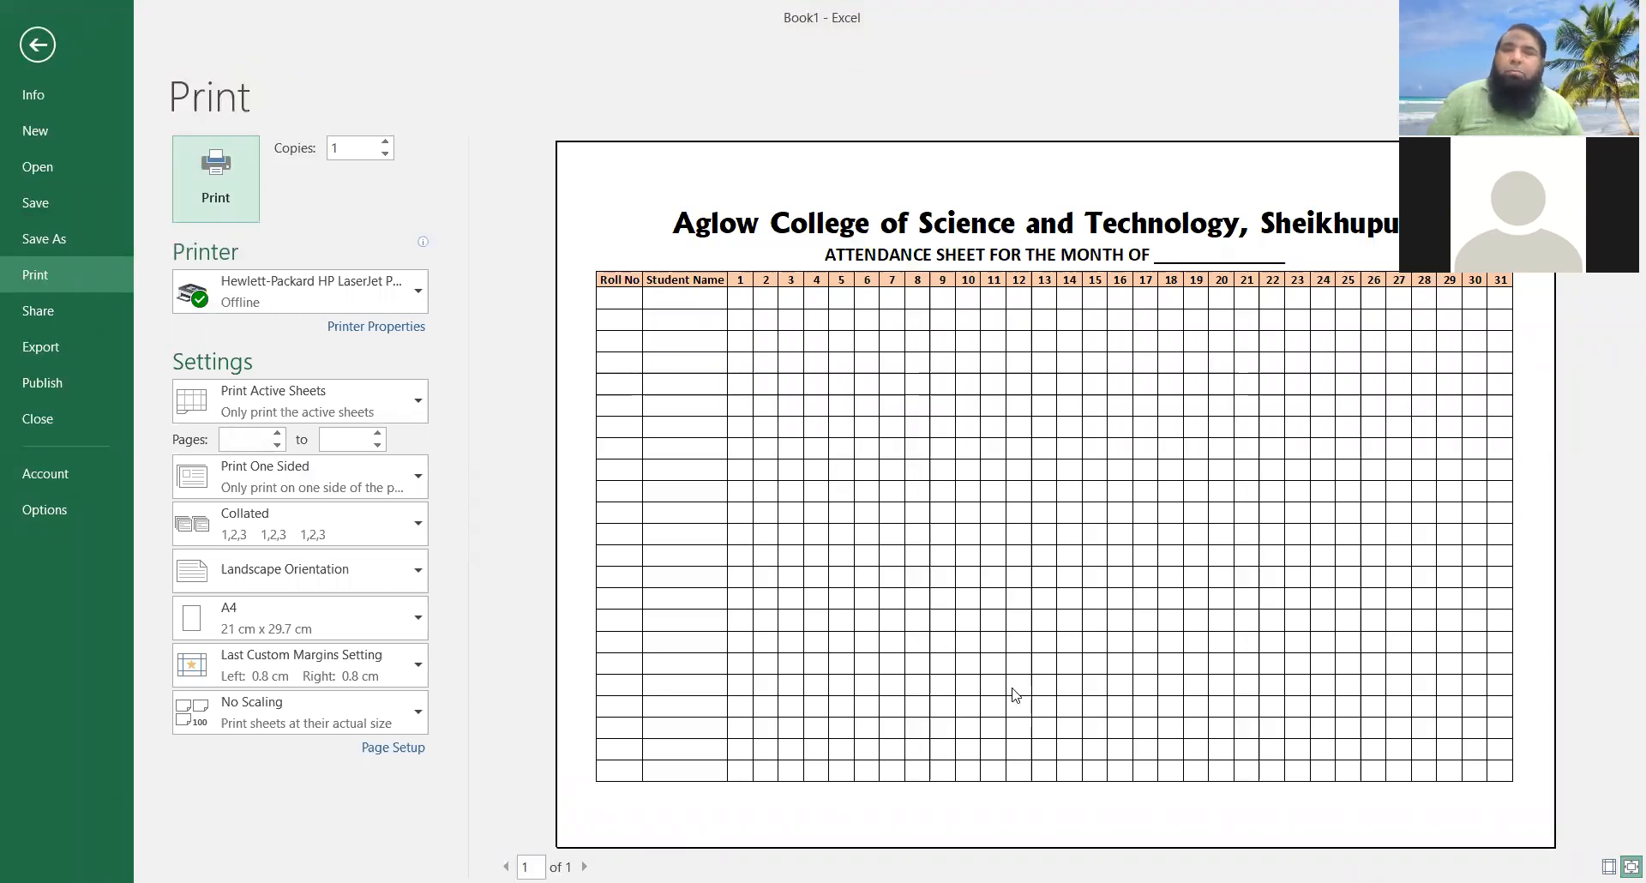
pyautogui.click(34, 47)
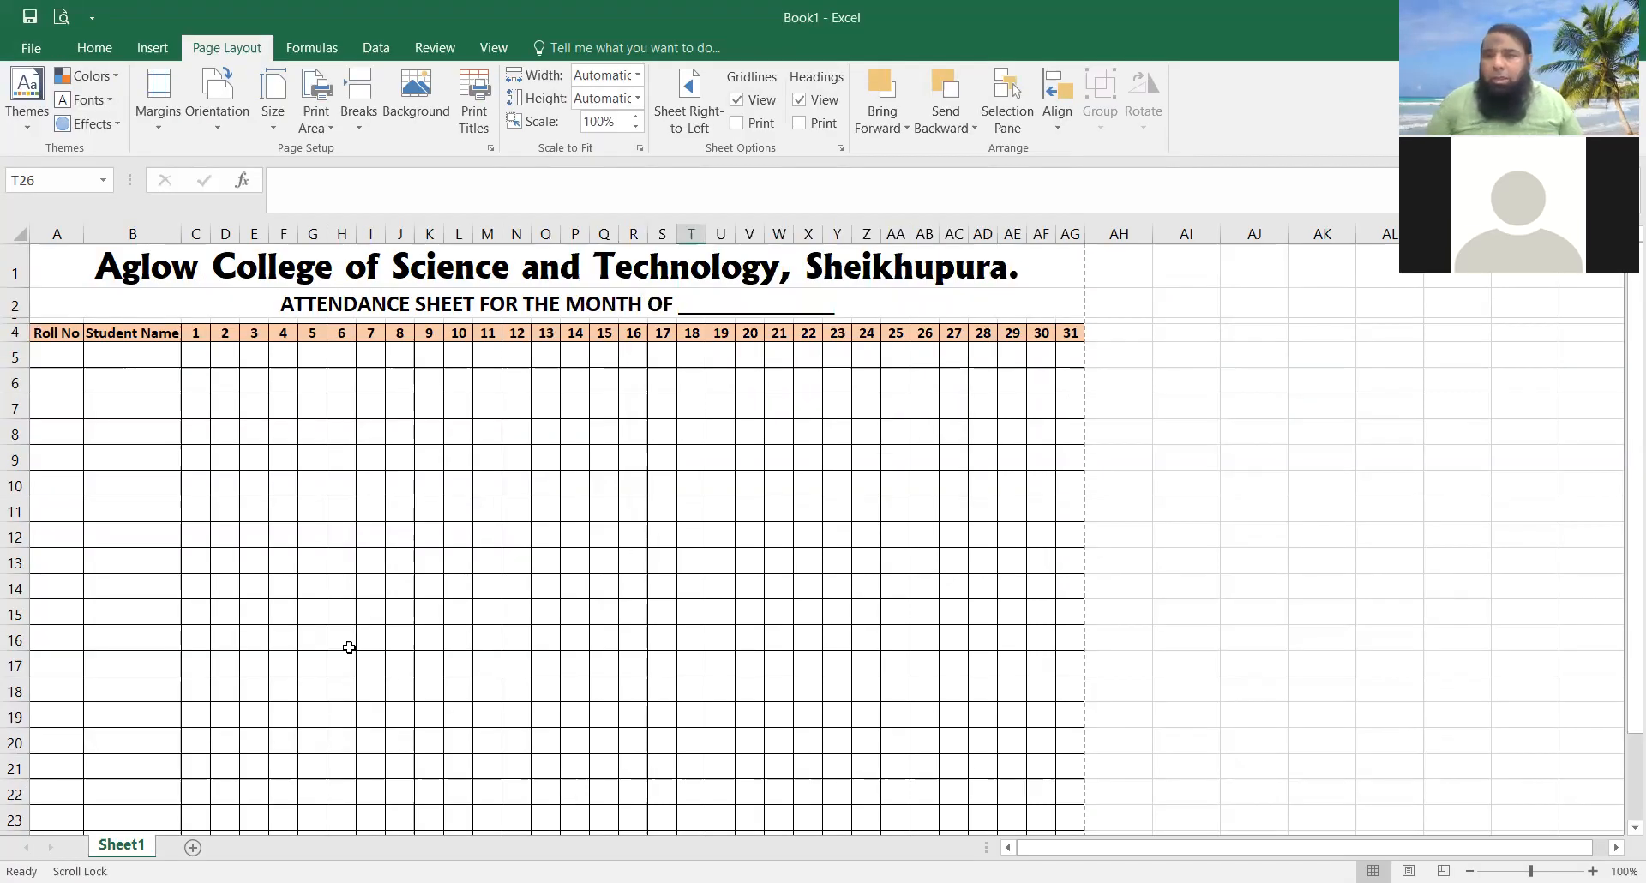
pyautogui.scroll(-1, 185, 593)
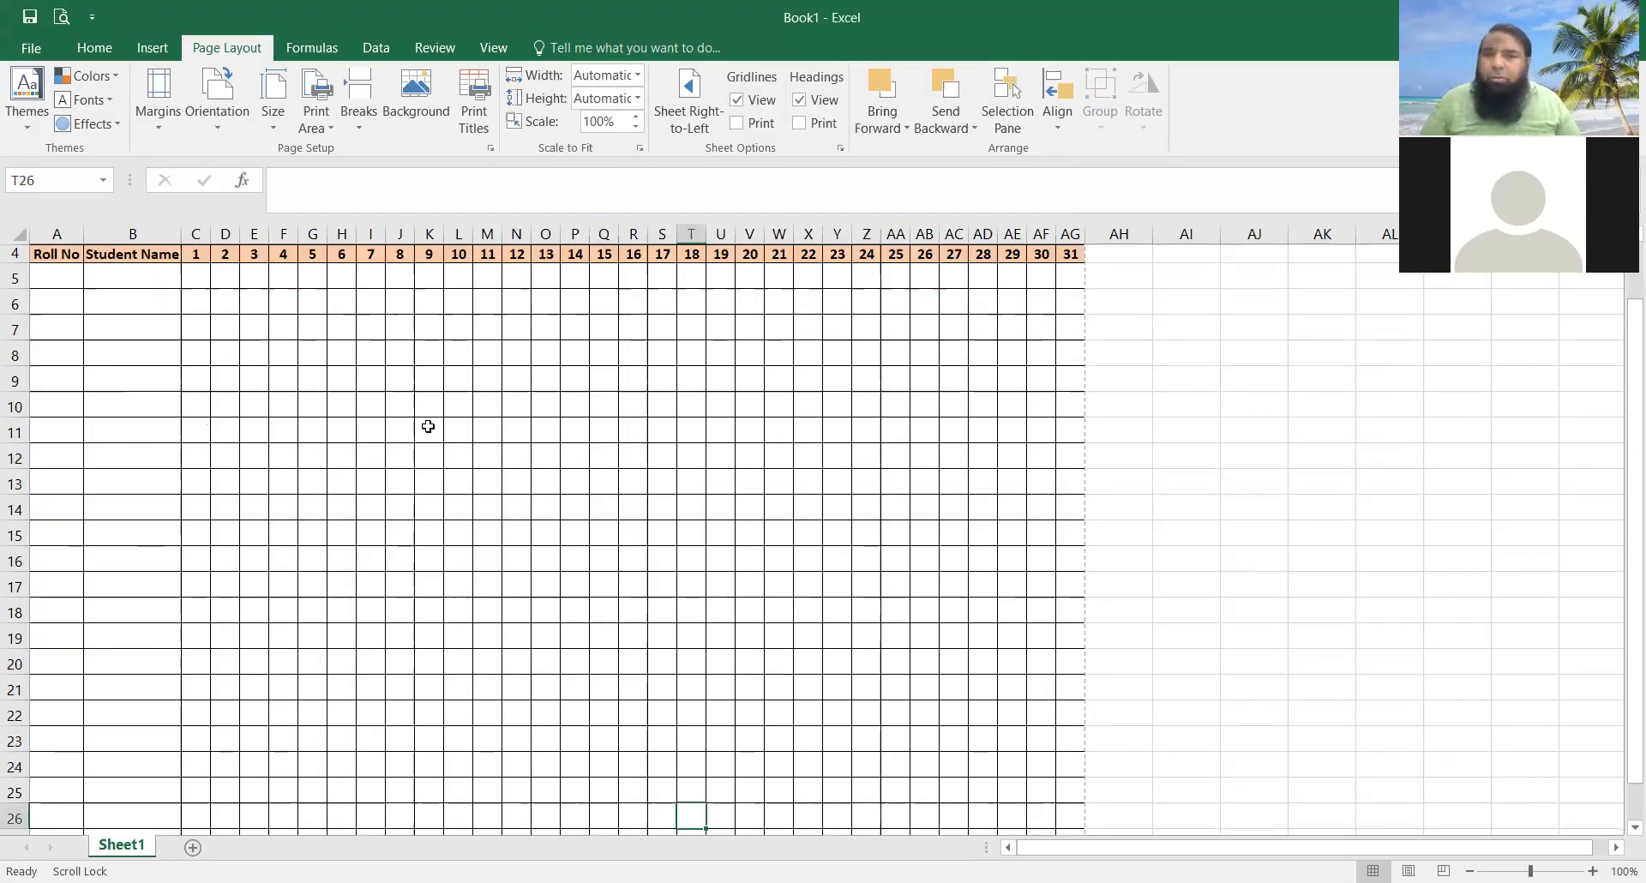
pyautogui.scroll(1, 433, 347)
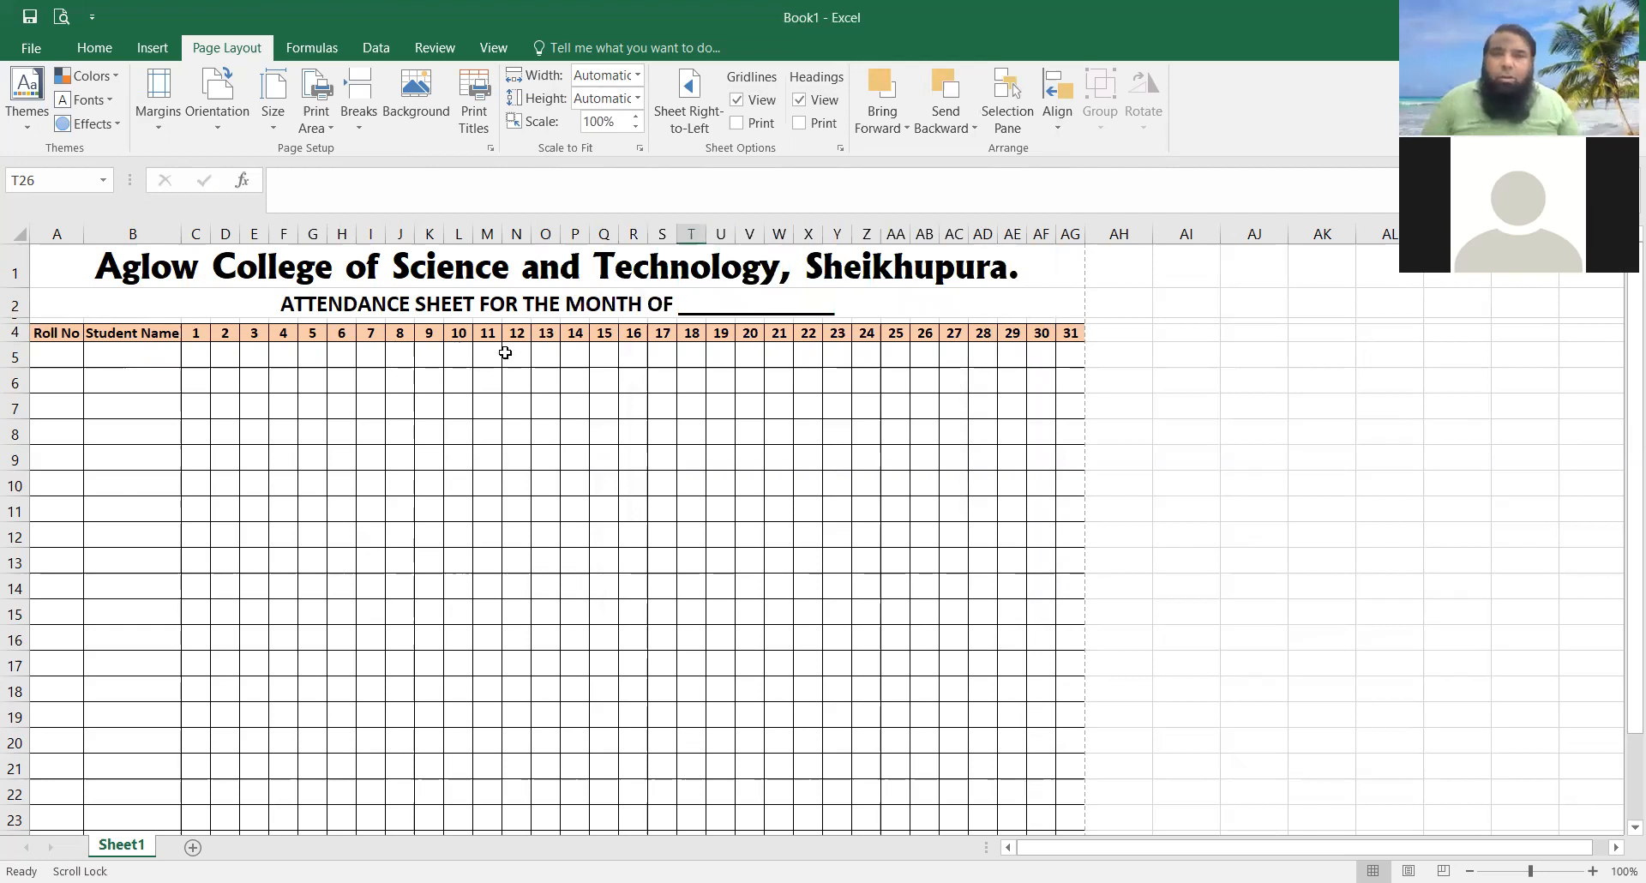
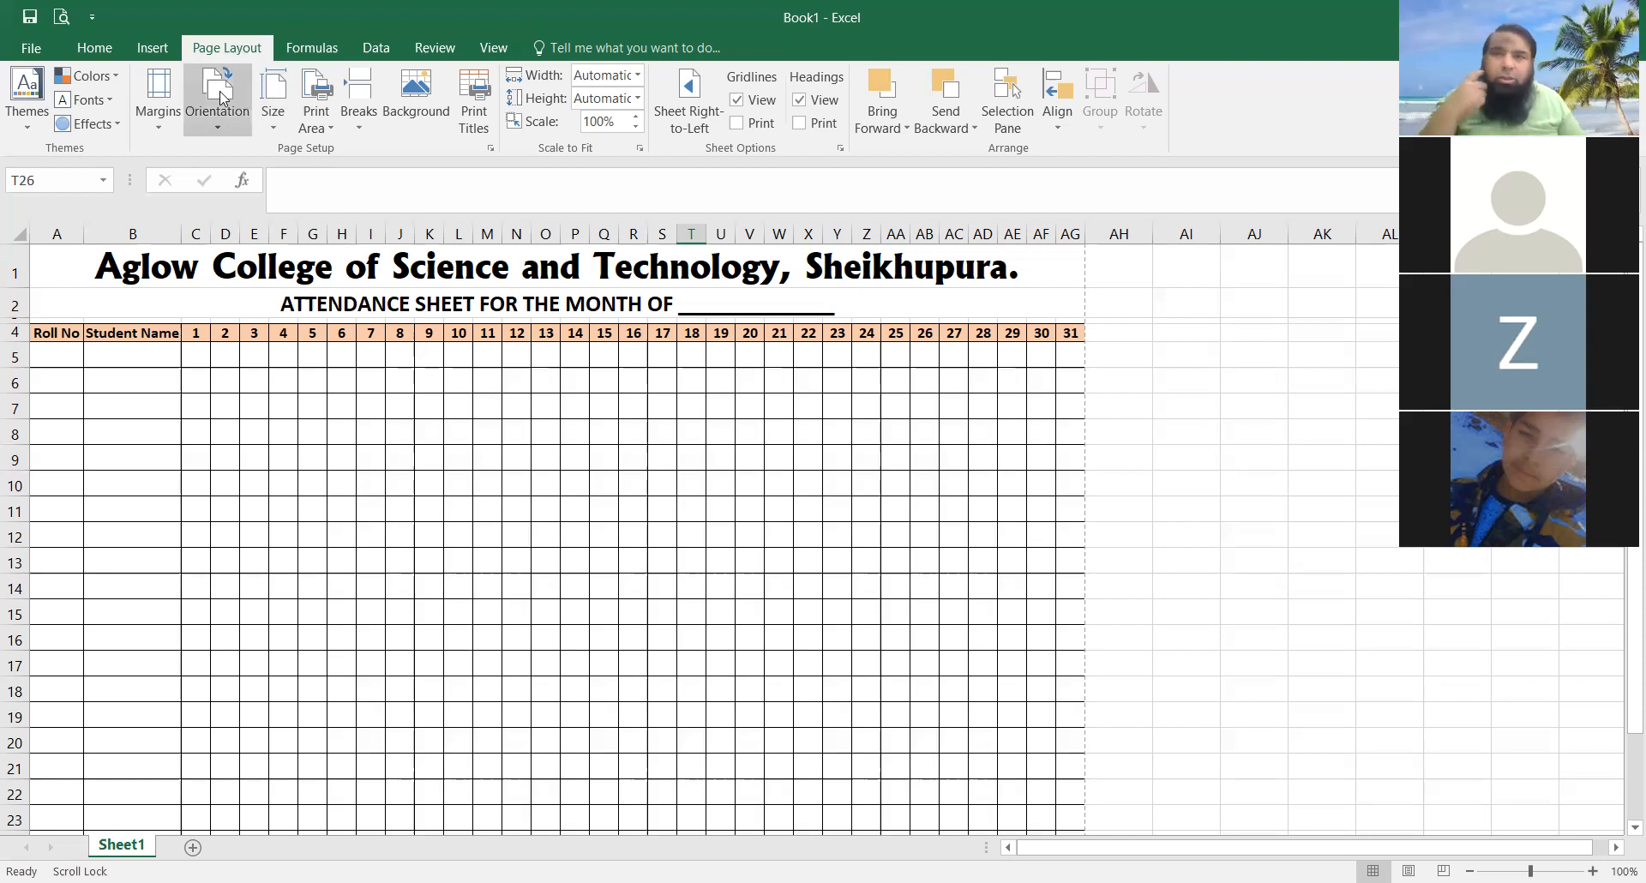
# Step: Review the page orientation choices and the custom margin and centering settings, leaving them as they are
pyautogui.click(220, 120)
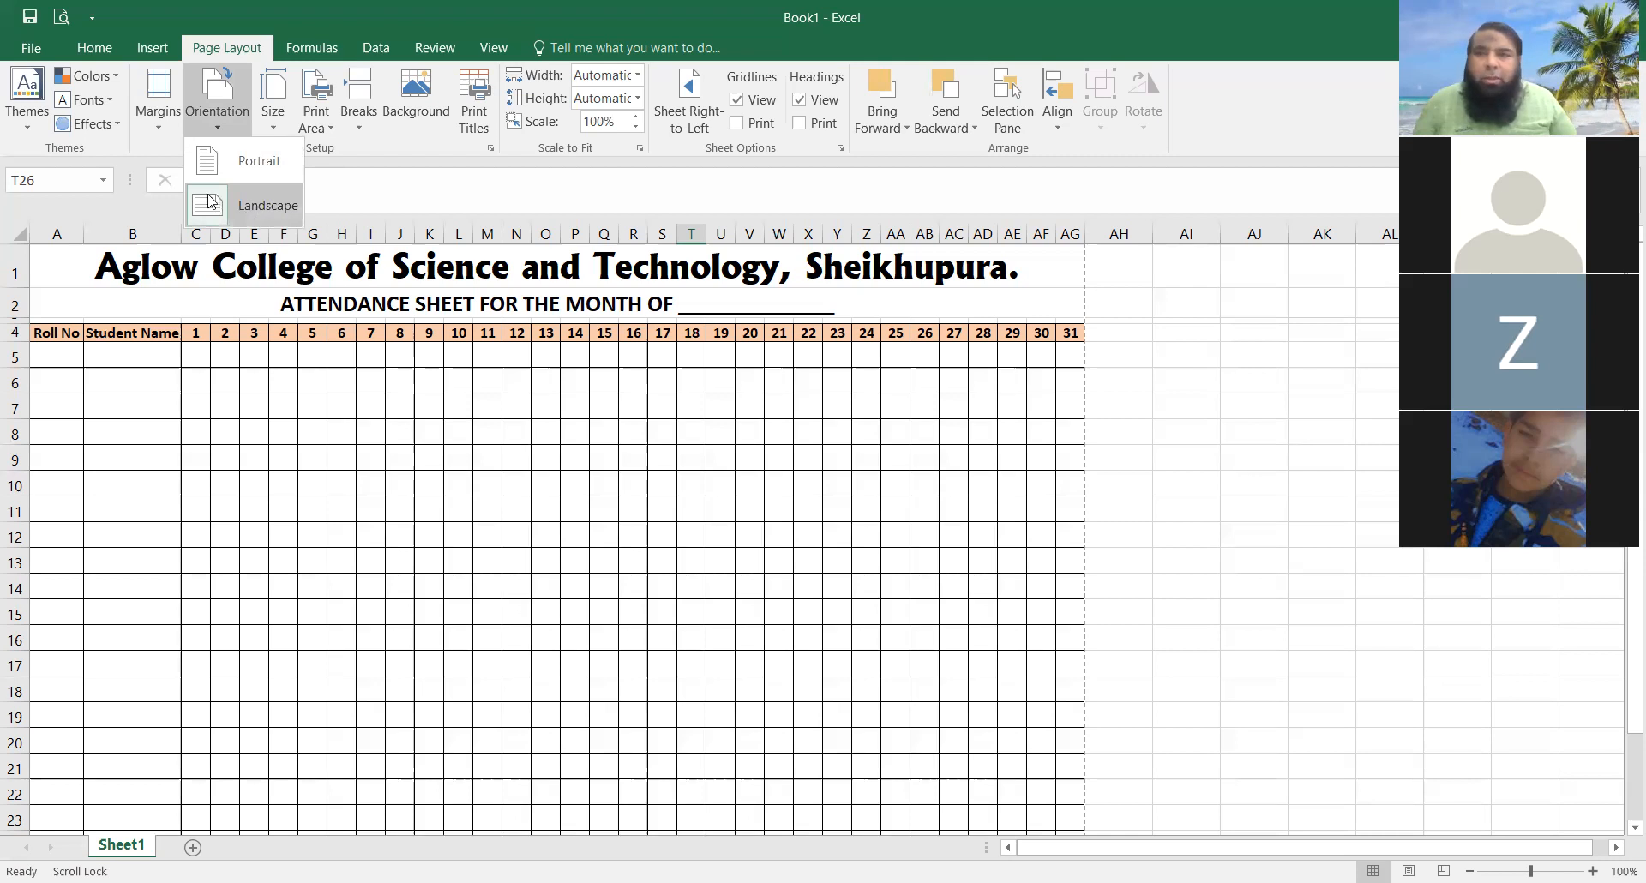
pyautogui.click(157, 112)
pyautogui.click(242, 516)
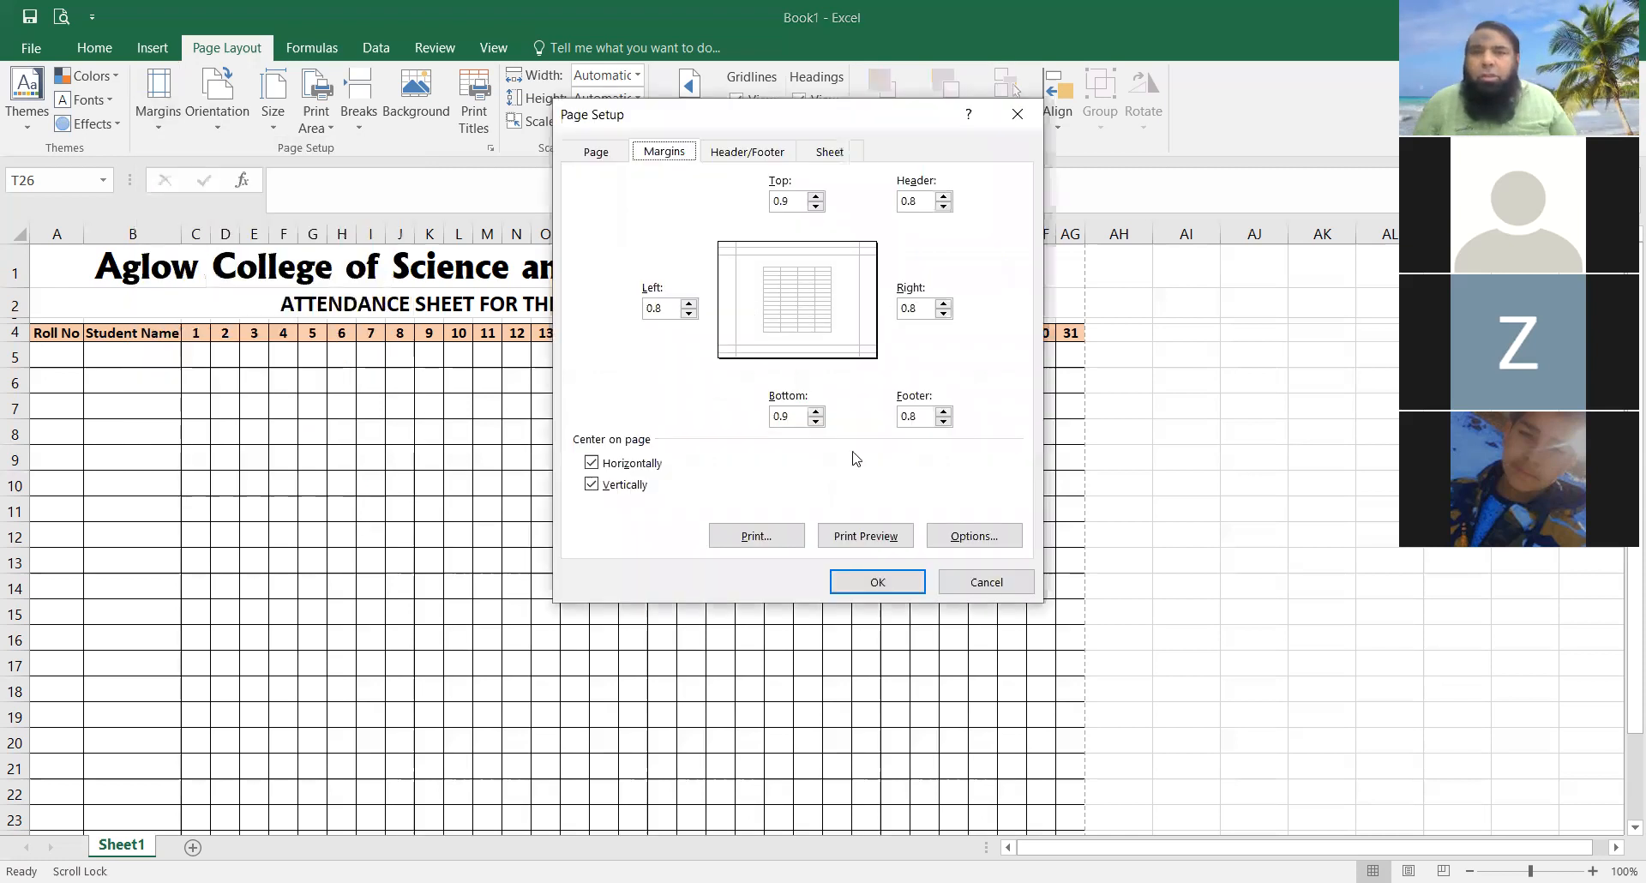
pyautogui.click(867, 575)
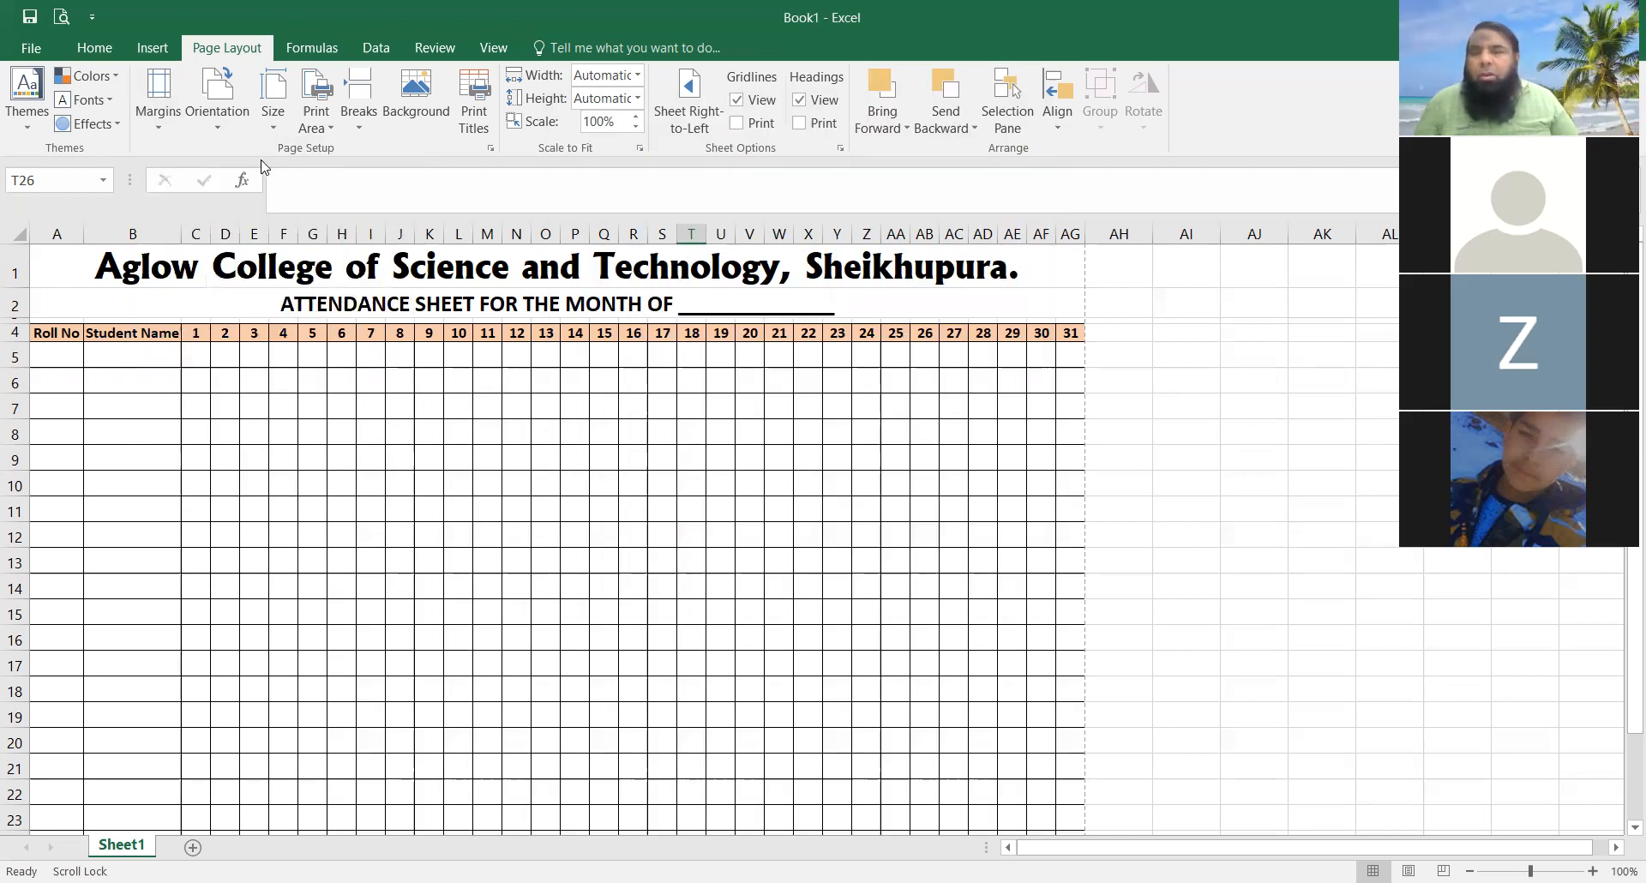
# Step: Try Envelope C5 paper, 600 dpi print quality and fit-to-page scaling in the page setup, and discard the changes
pyautogui.click(281, 106)
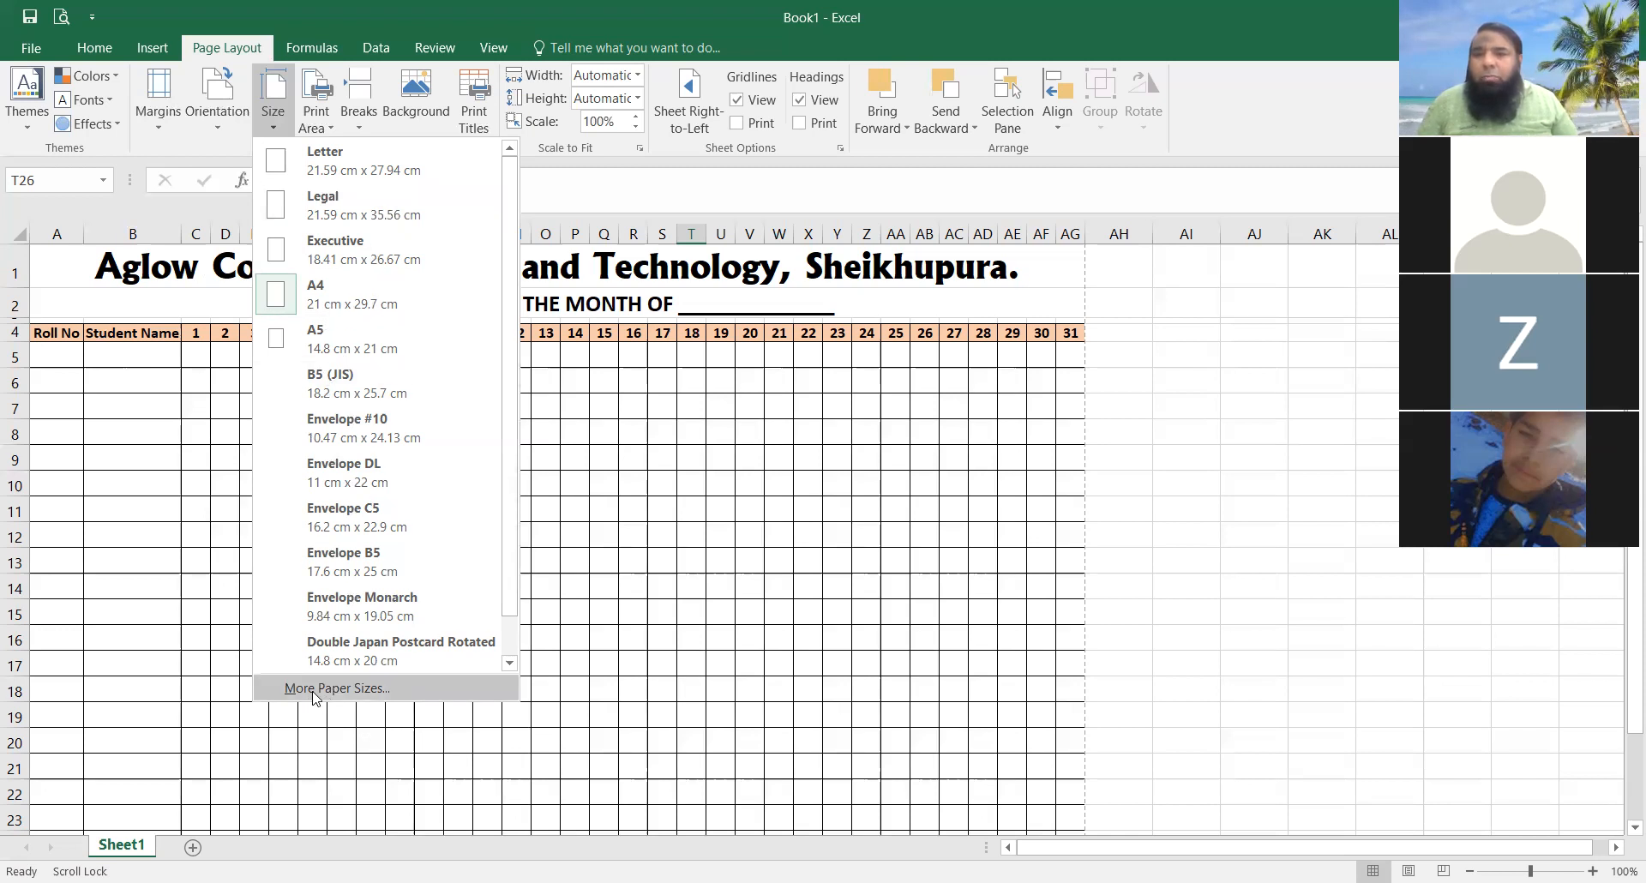
pyautogui.click(373, 689)
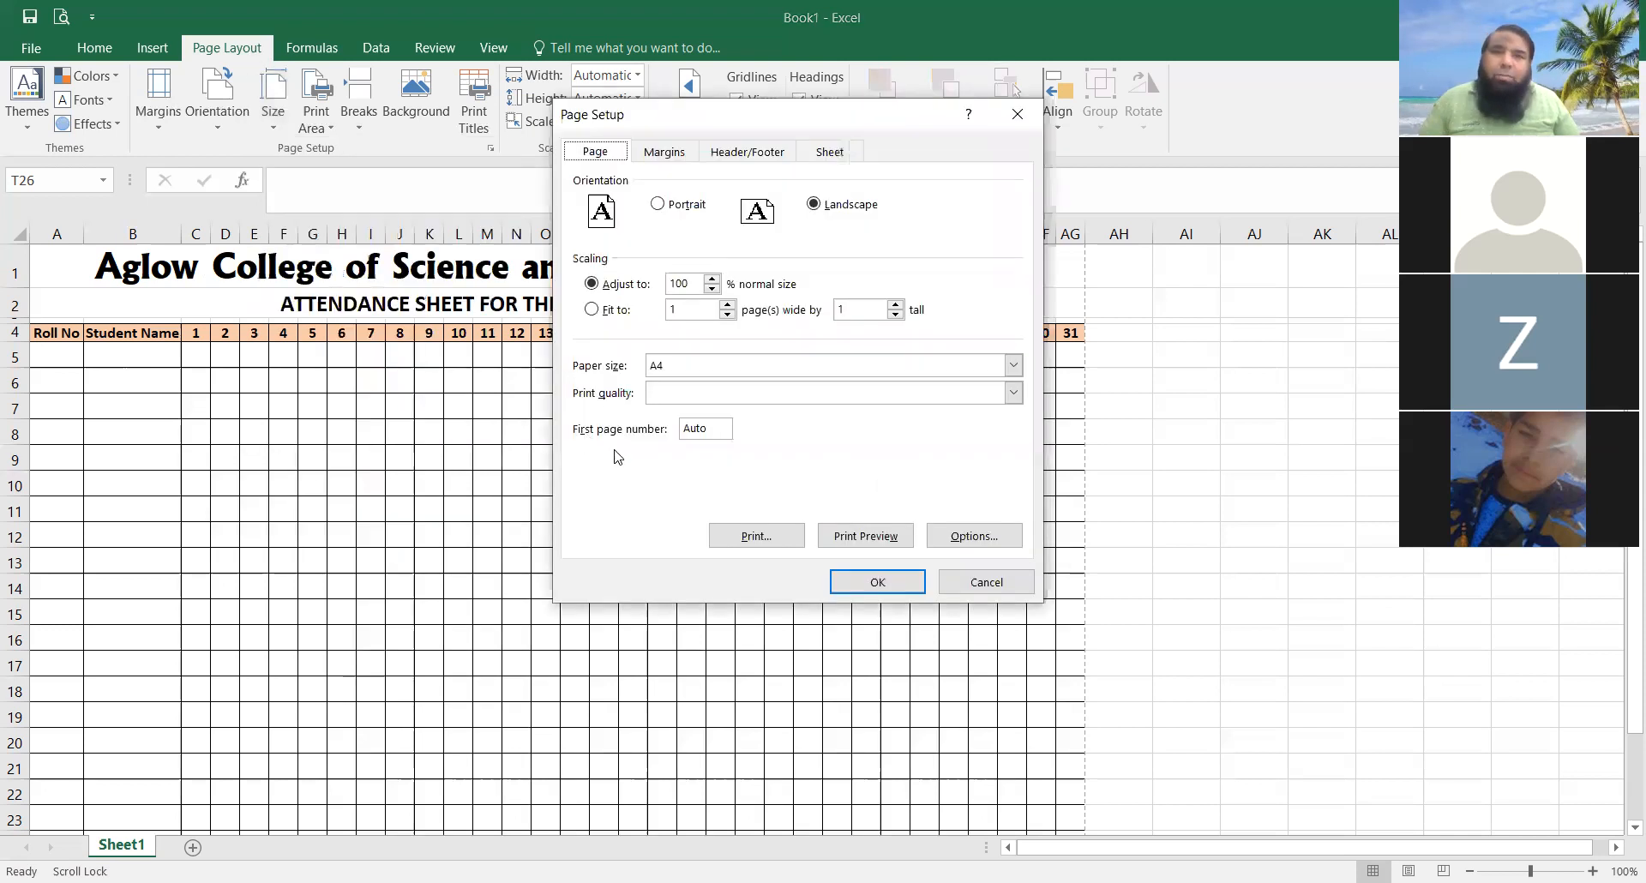
pyautogui.click(661, 154)
pyautogui.click(616, 156)
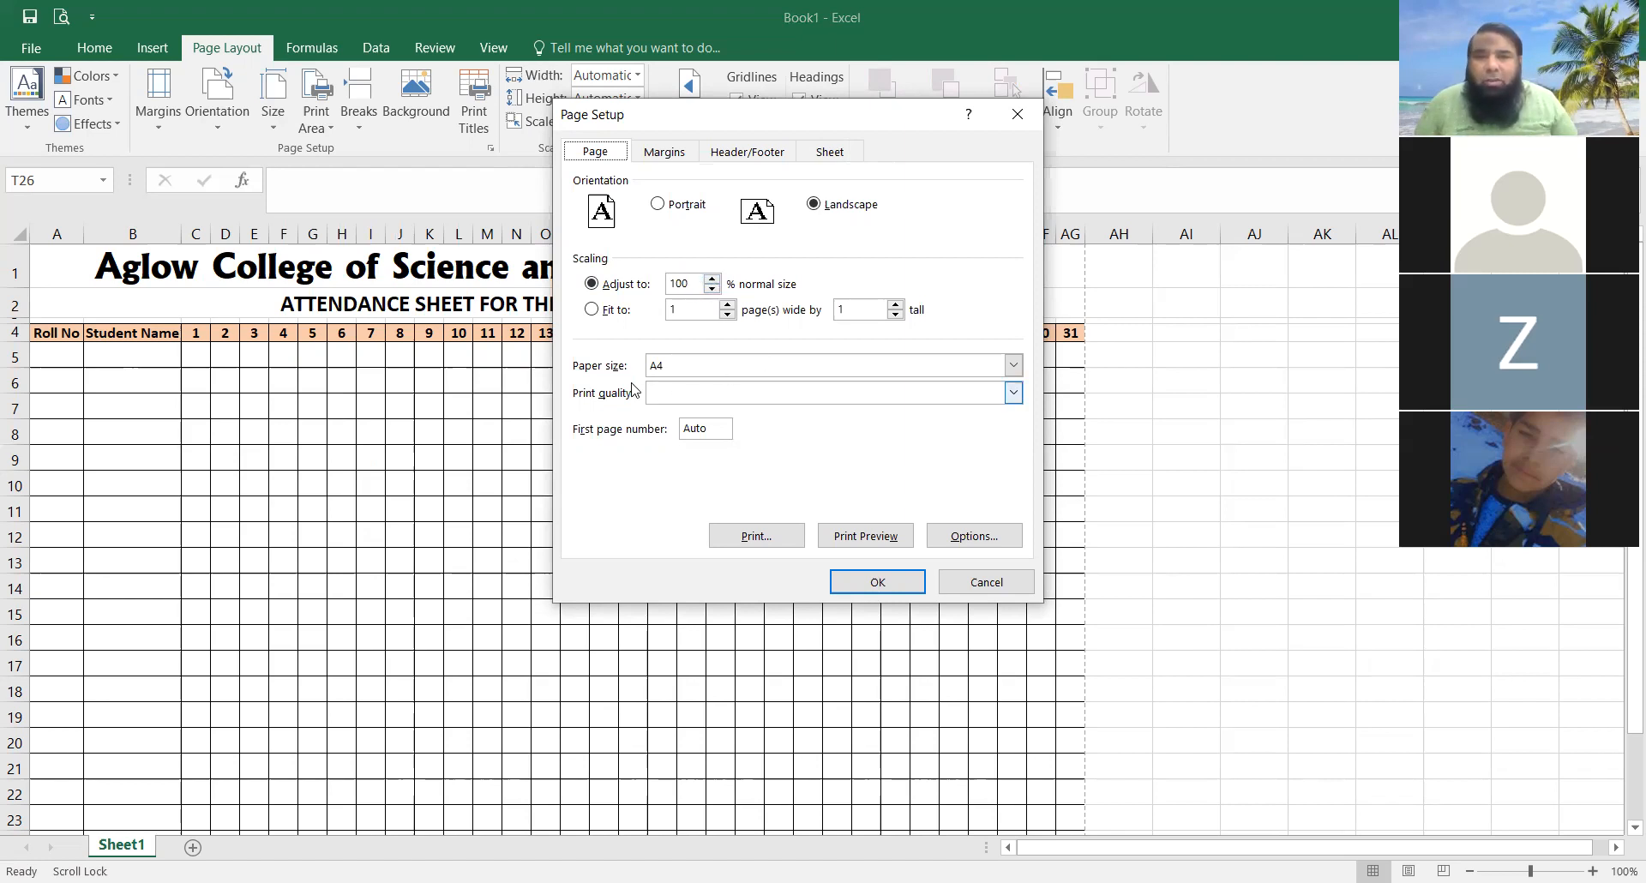
pyautogui.click(1014, 366)
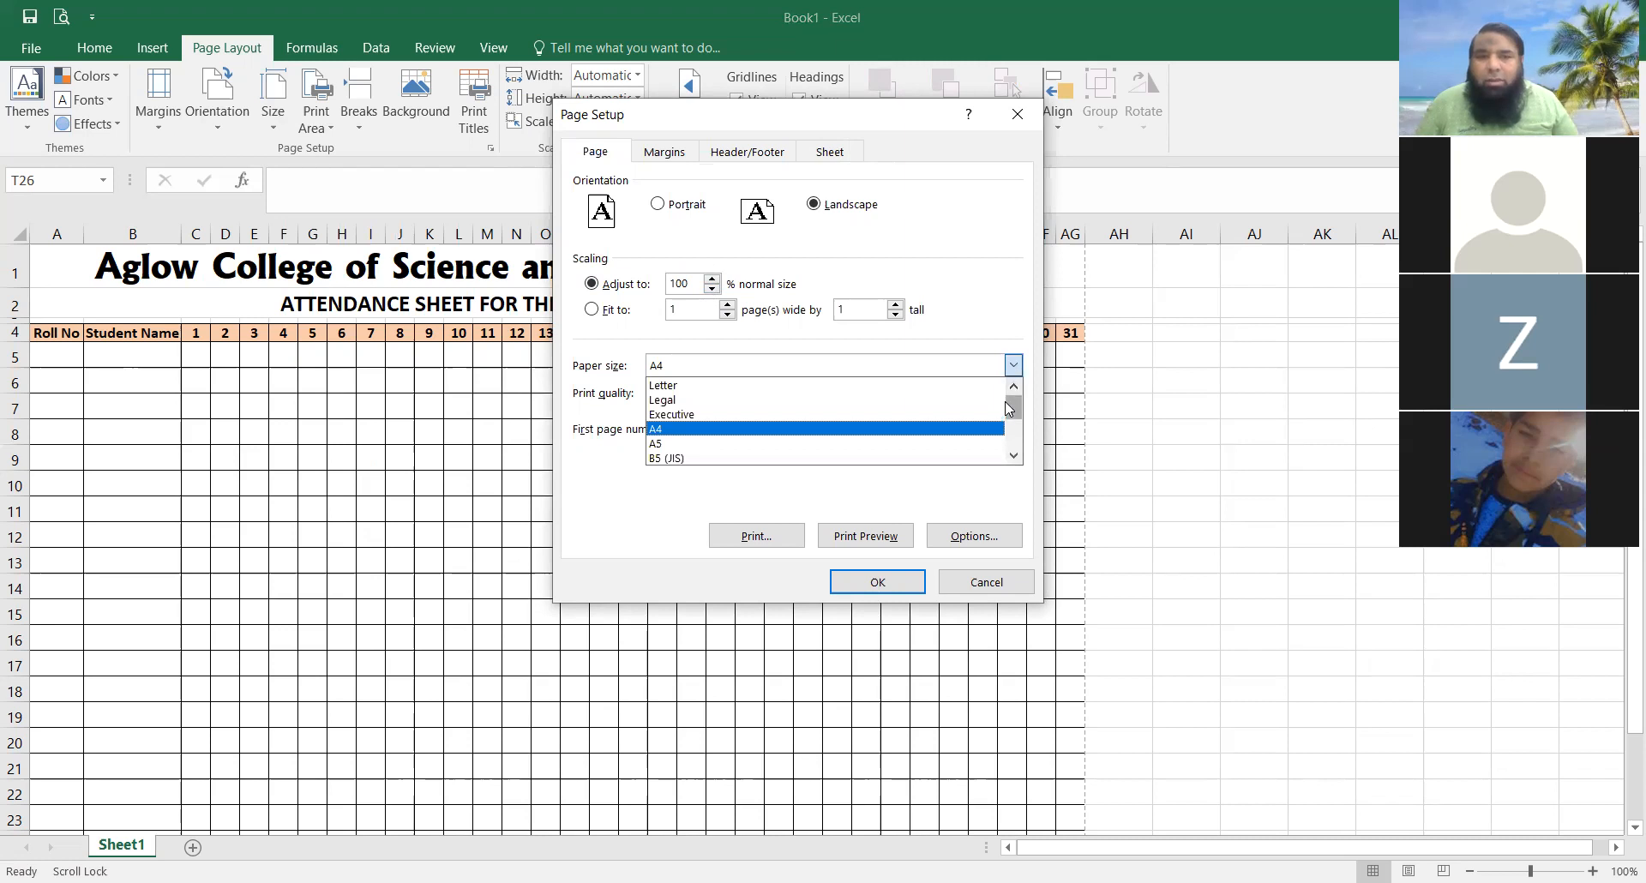
pyautogui.scroll(-5, 1007, 412)
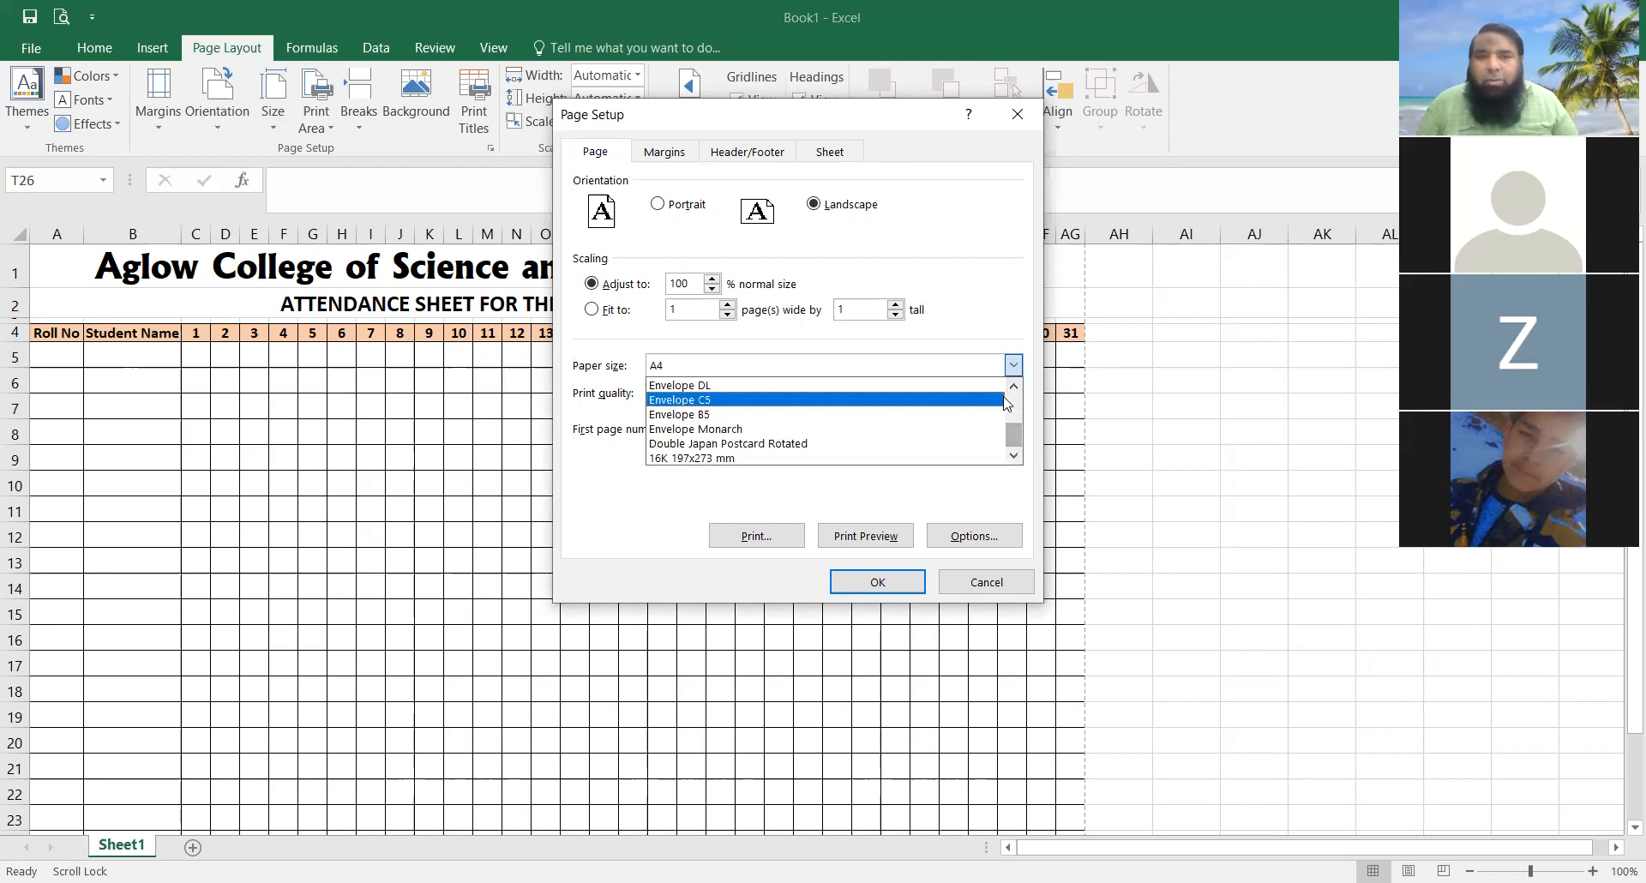
pyautogui.click(683, 400)
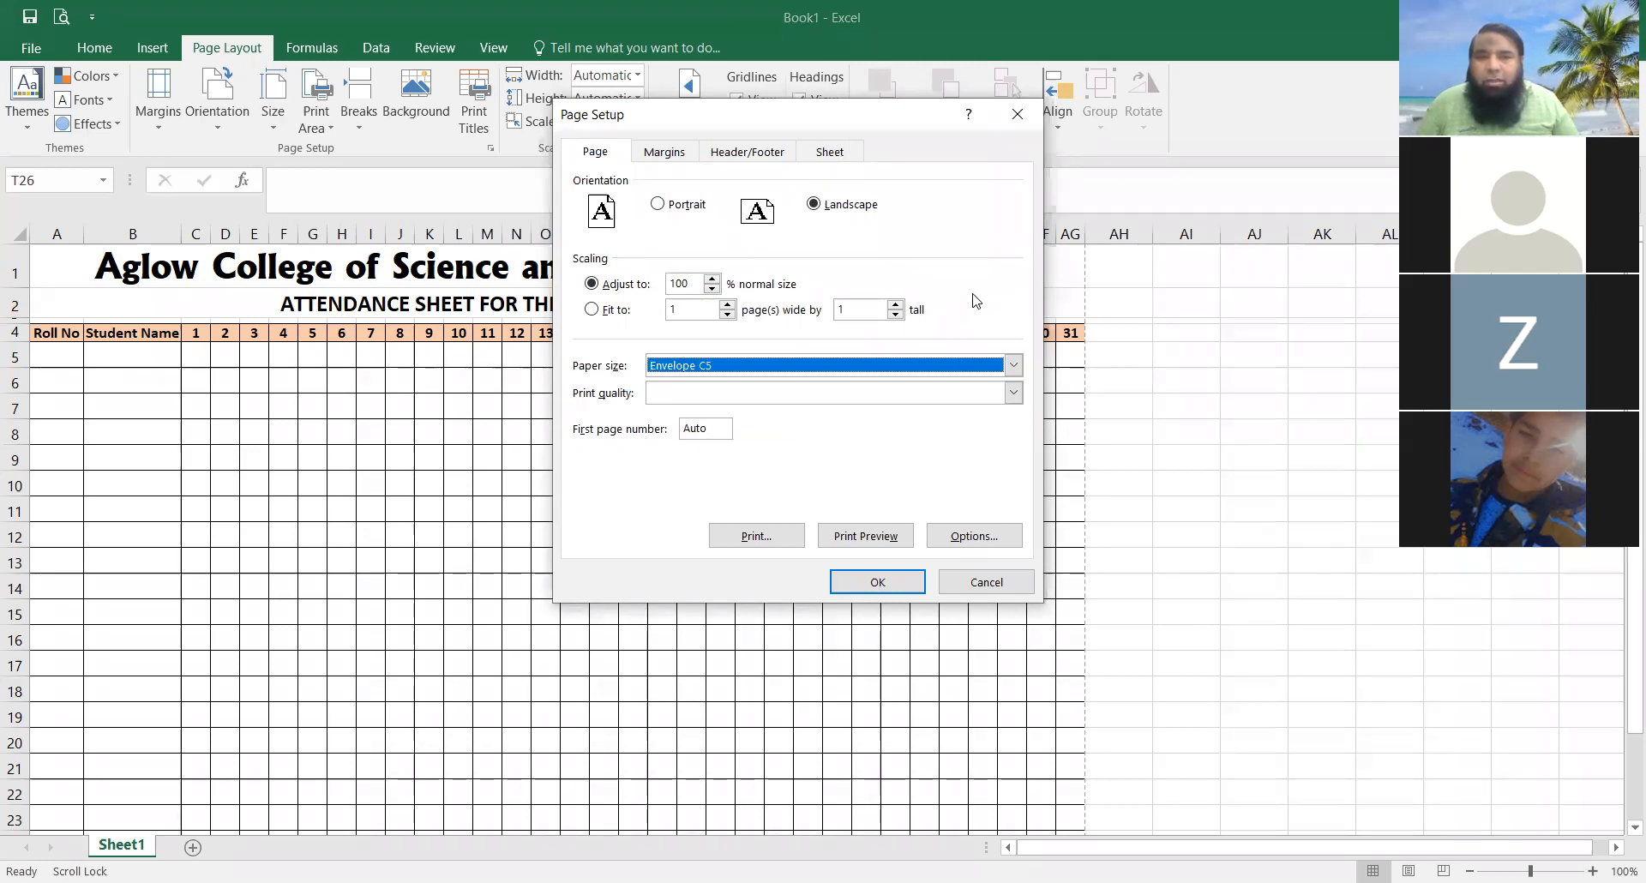
pyautogui.click(746, 394)
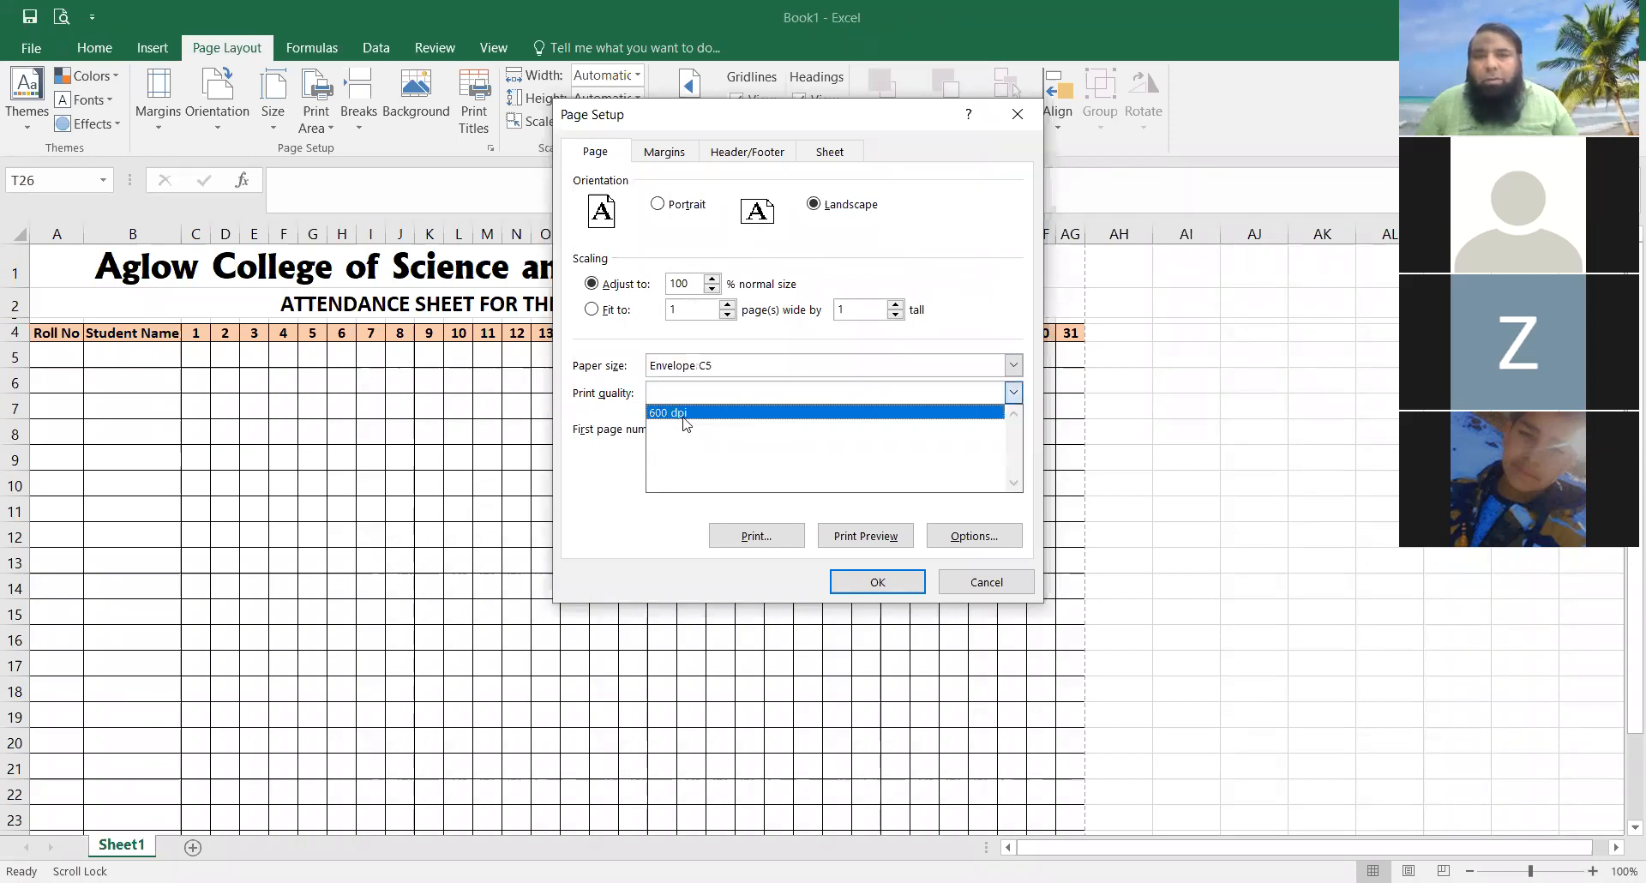
pyautogui.click(628, 468)
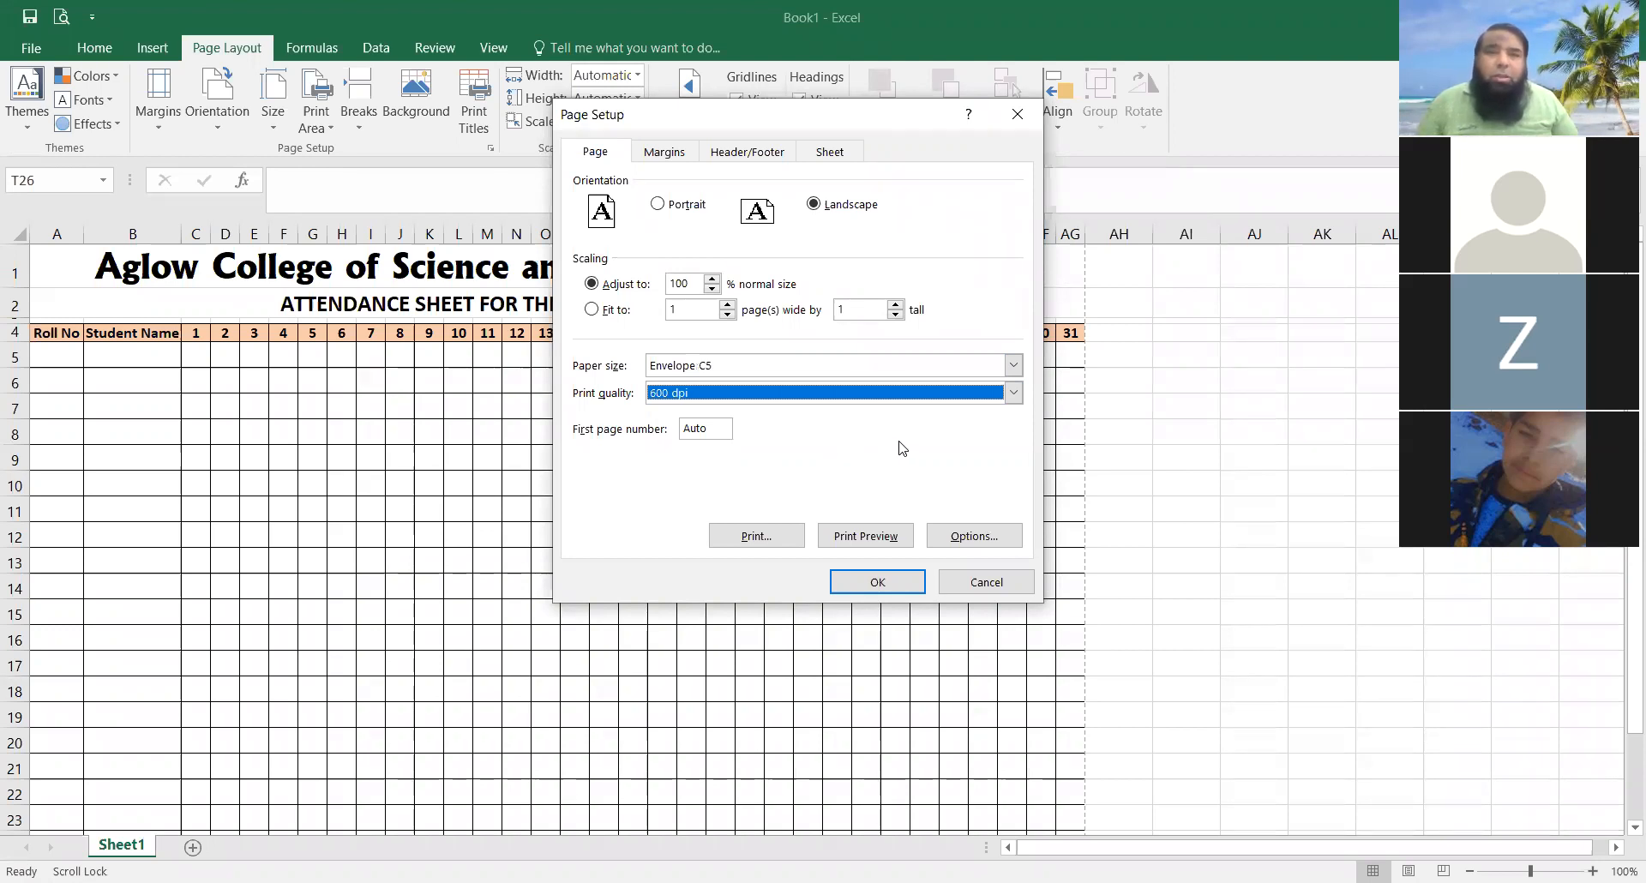
pyautogui.click(591, 312)
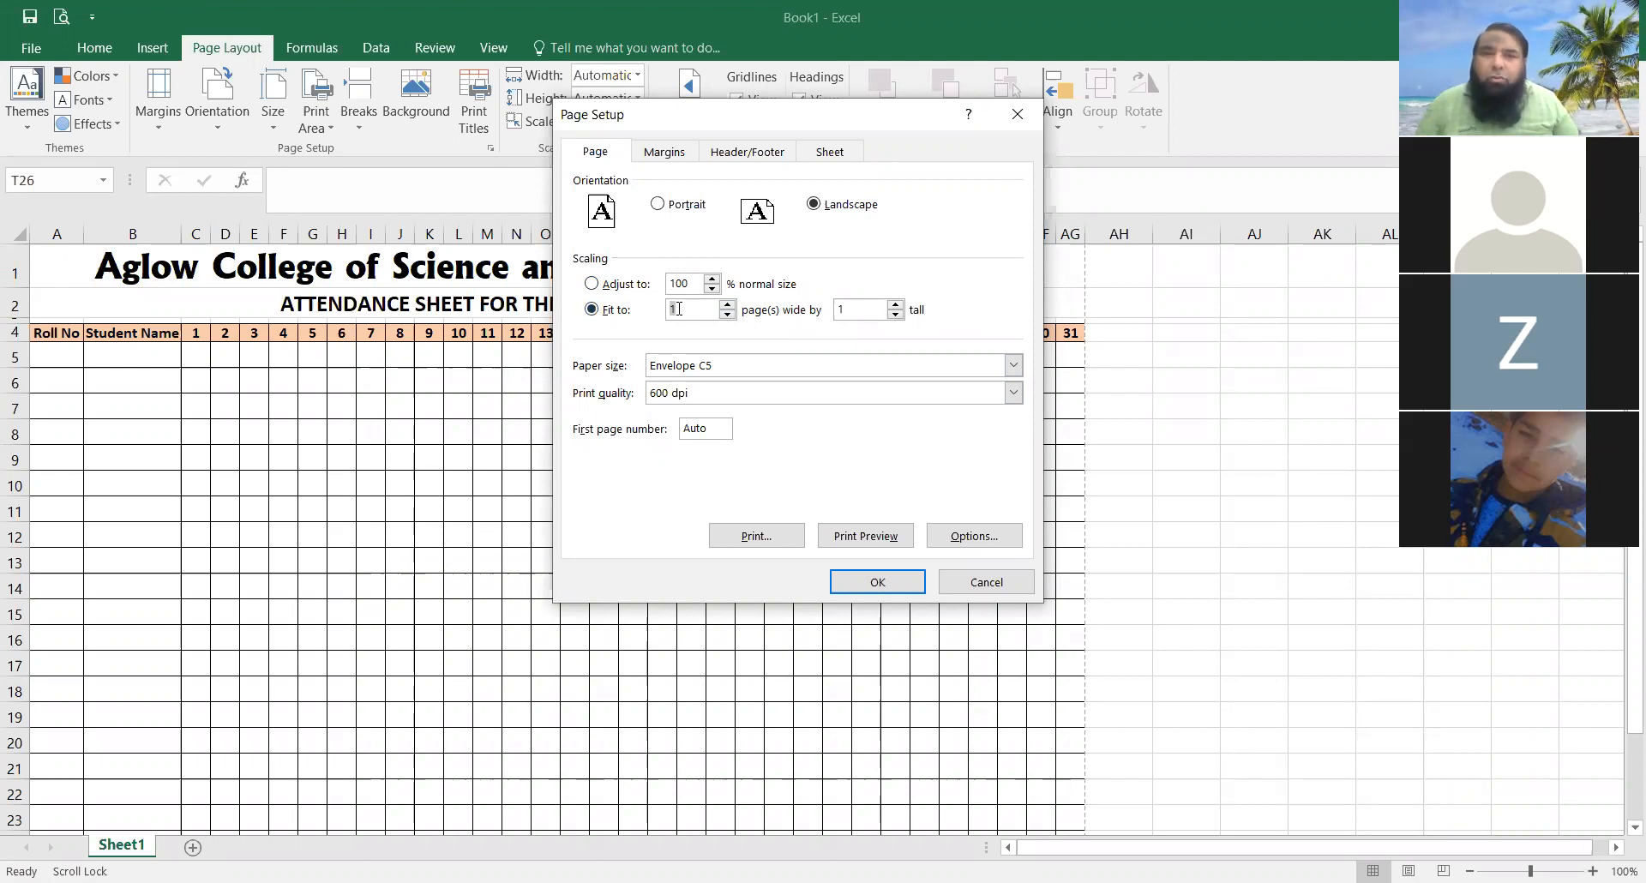
pyautogui.click(985, 586)
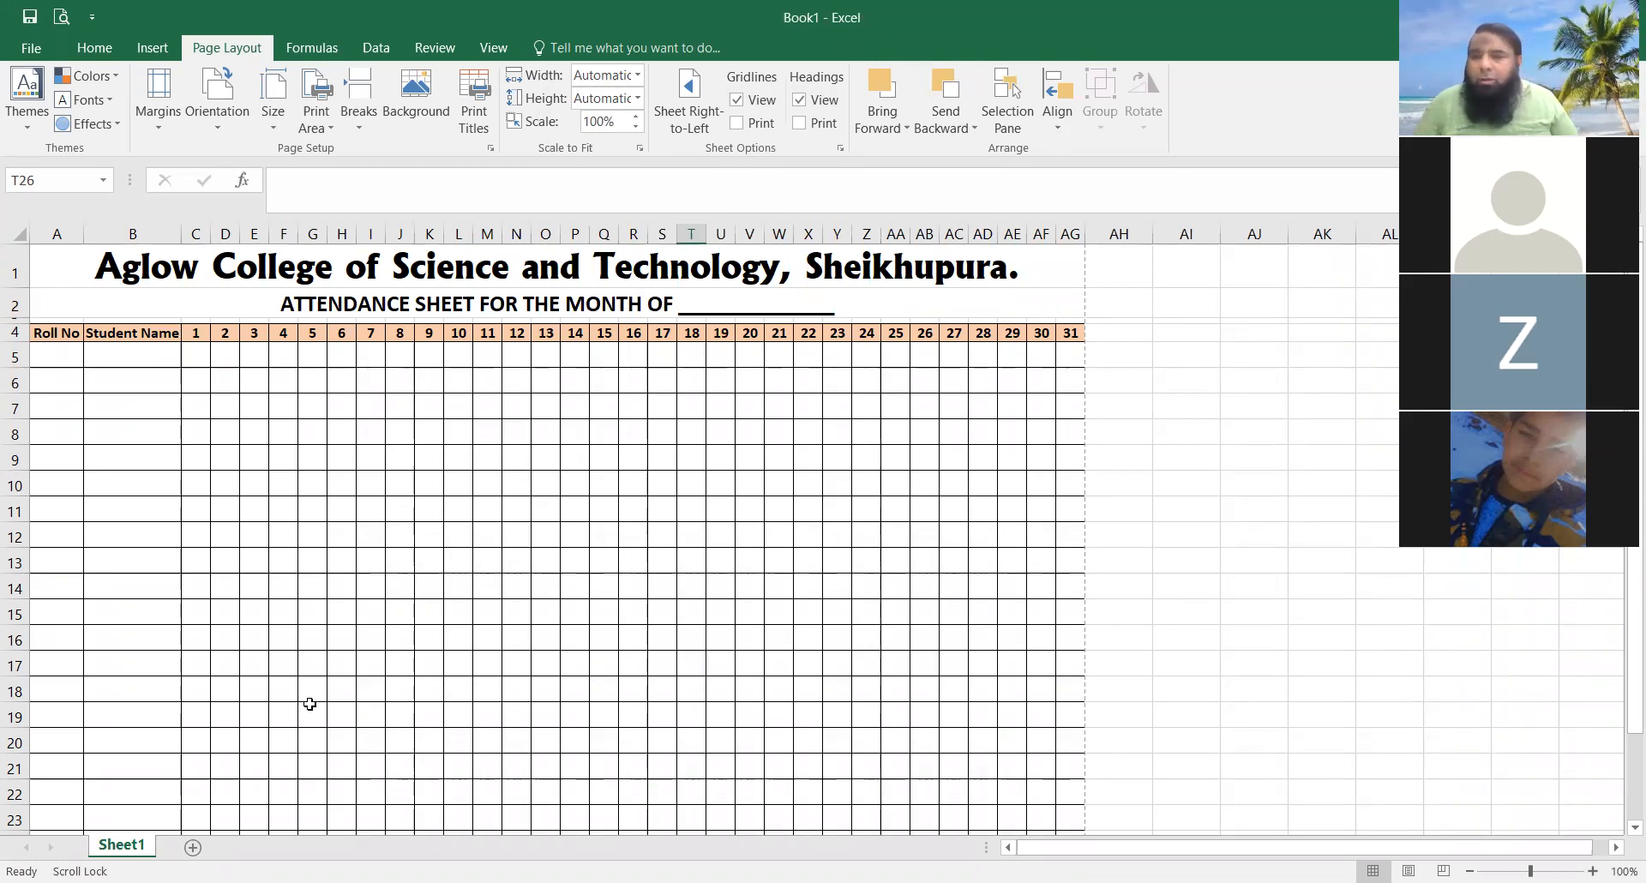
# Step: Add a second worksheet, magnify it to 200% and select cell B1
pyautogui.click(194, 848)
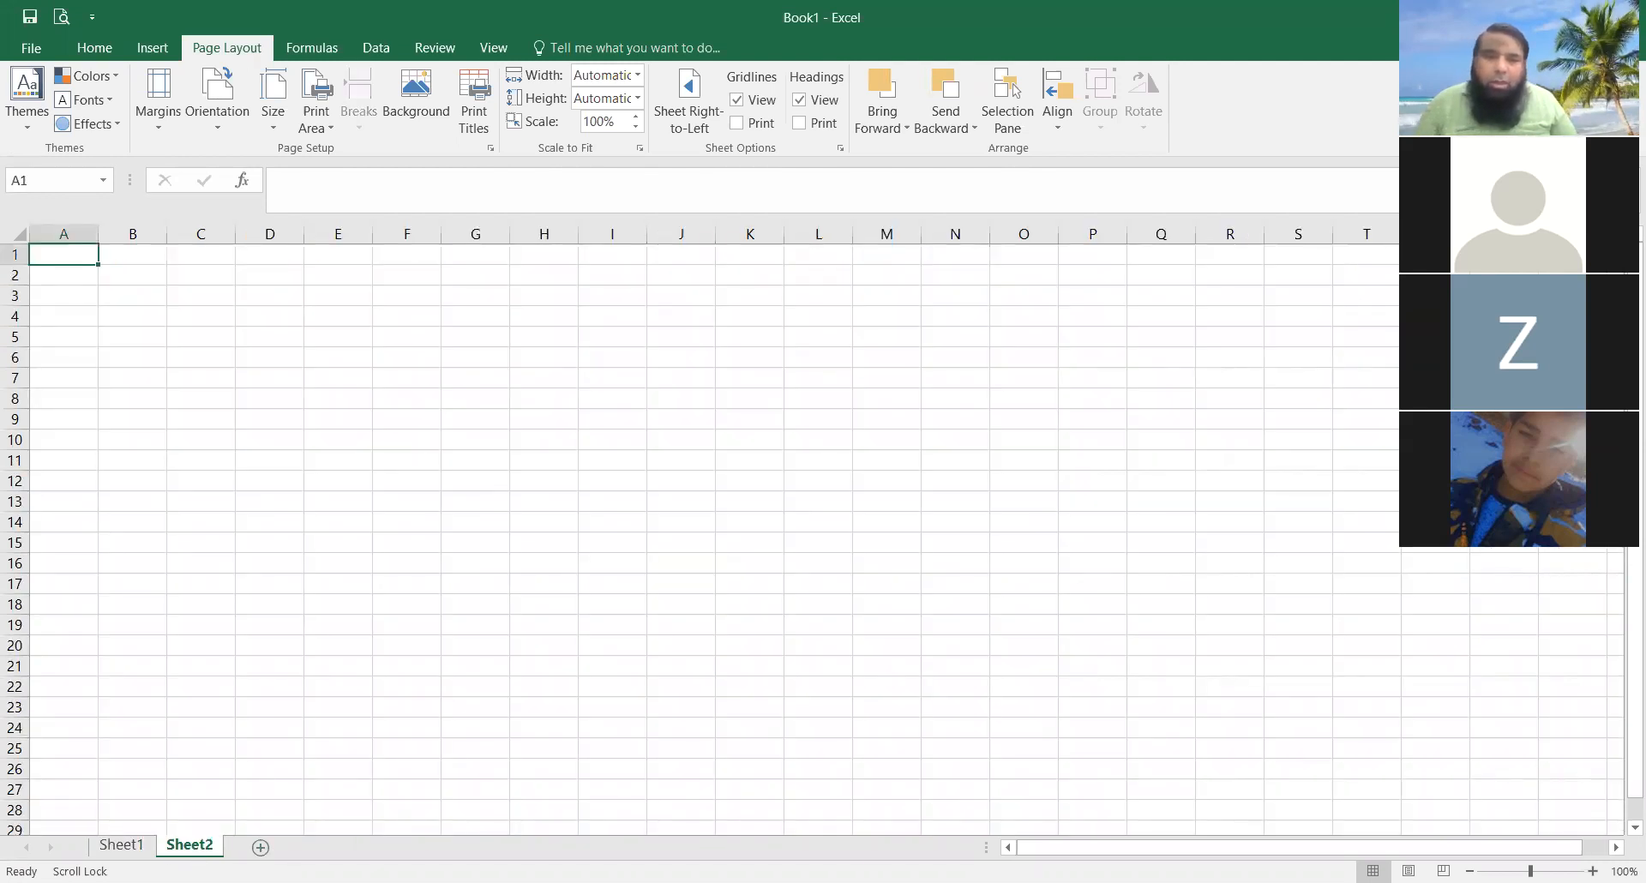
pyautogui.scroll(5, 815, 532)
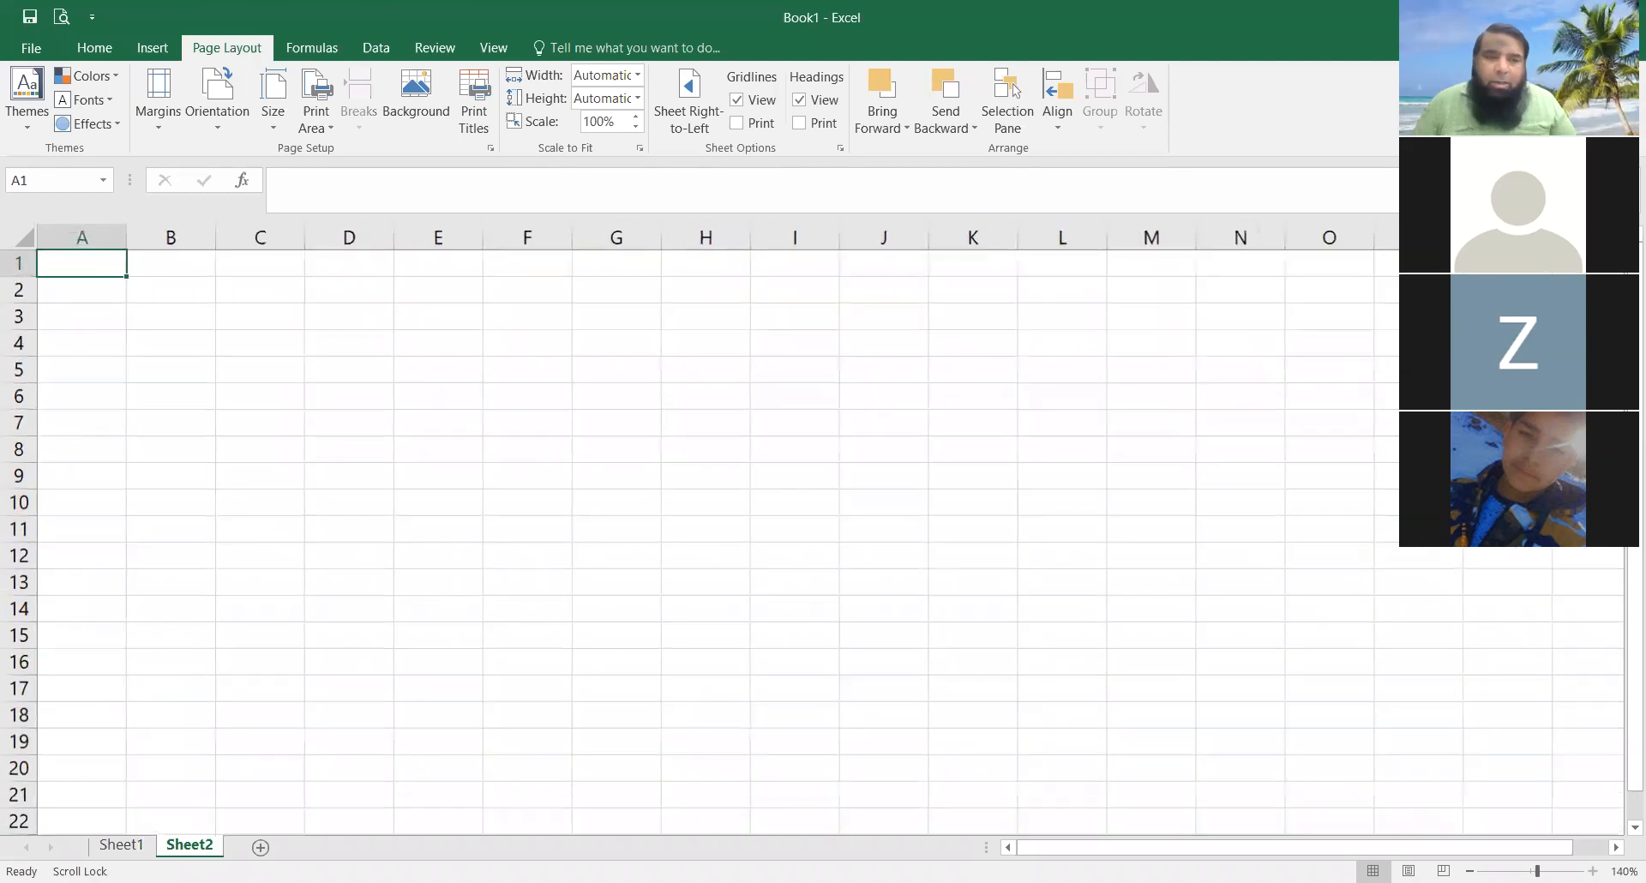
pyautogui.scroll(2, 814, 532)
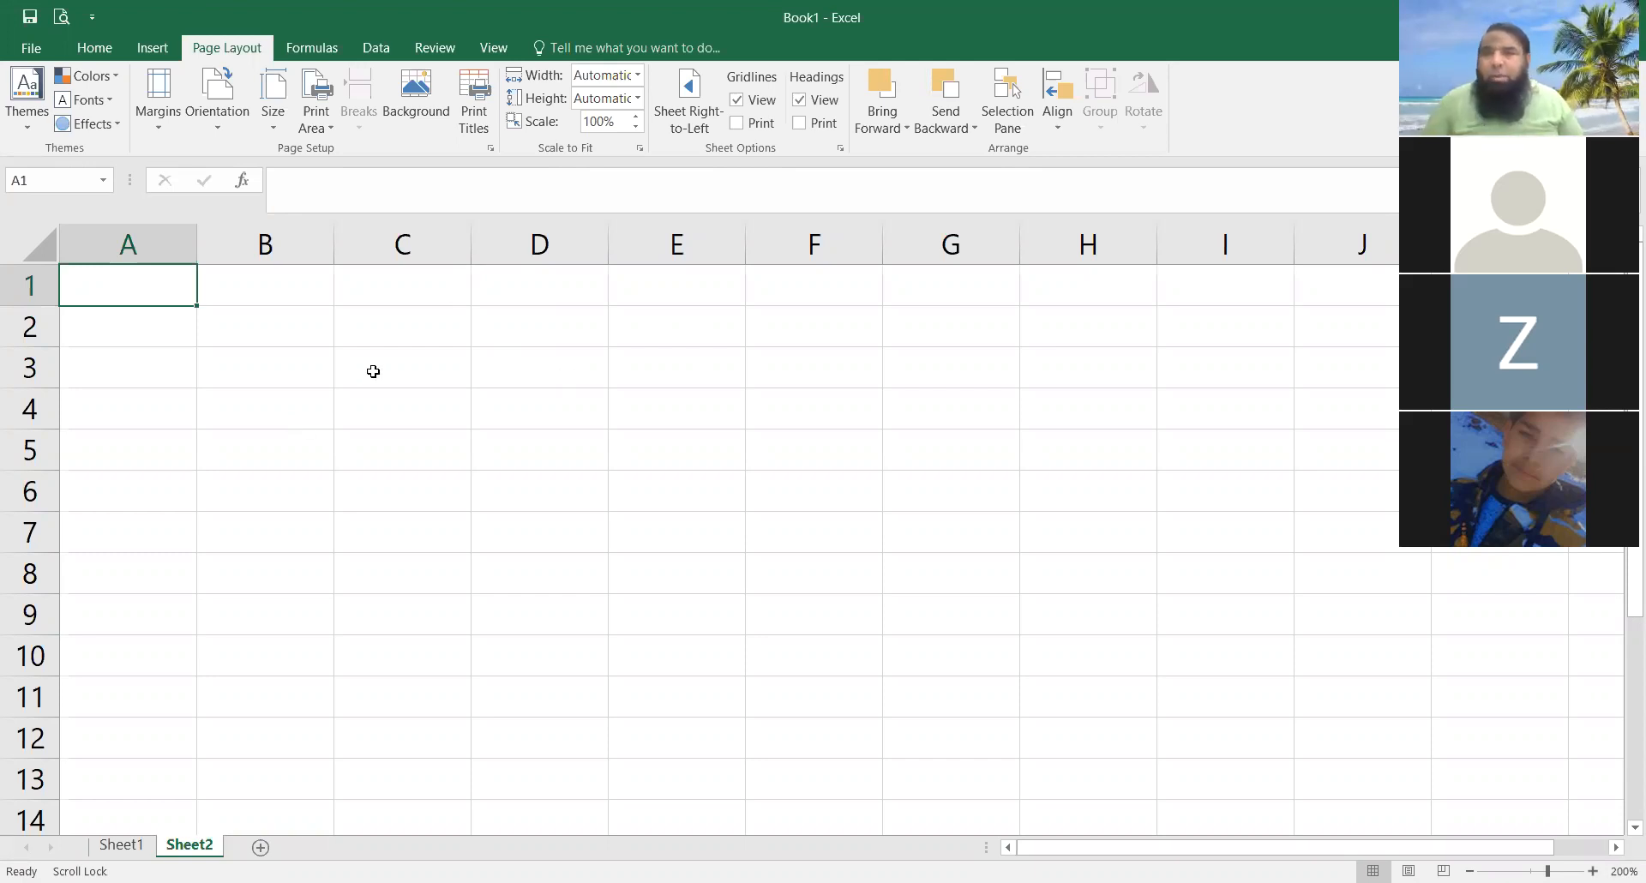
pyautogui.click(298, 281)
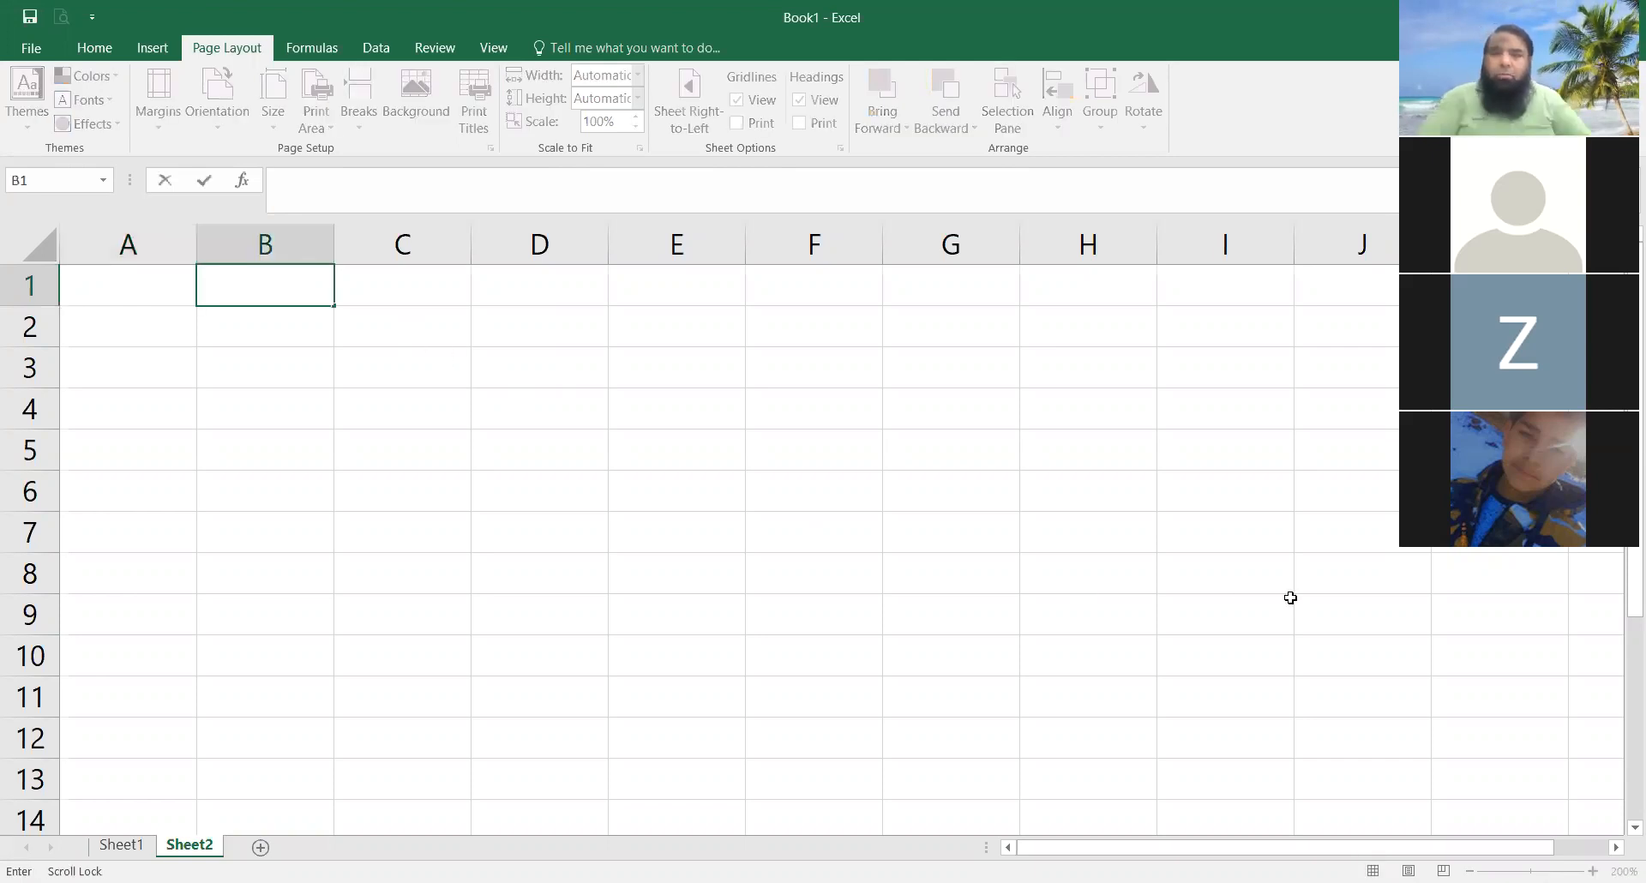
pyautogui.write('2')
pyautogui.scroll(-1, 1290, 597)
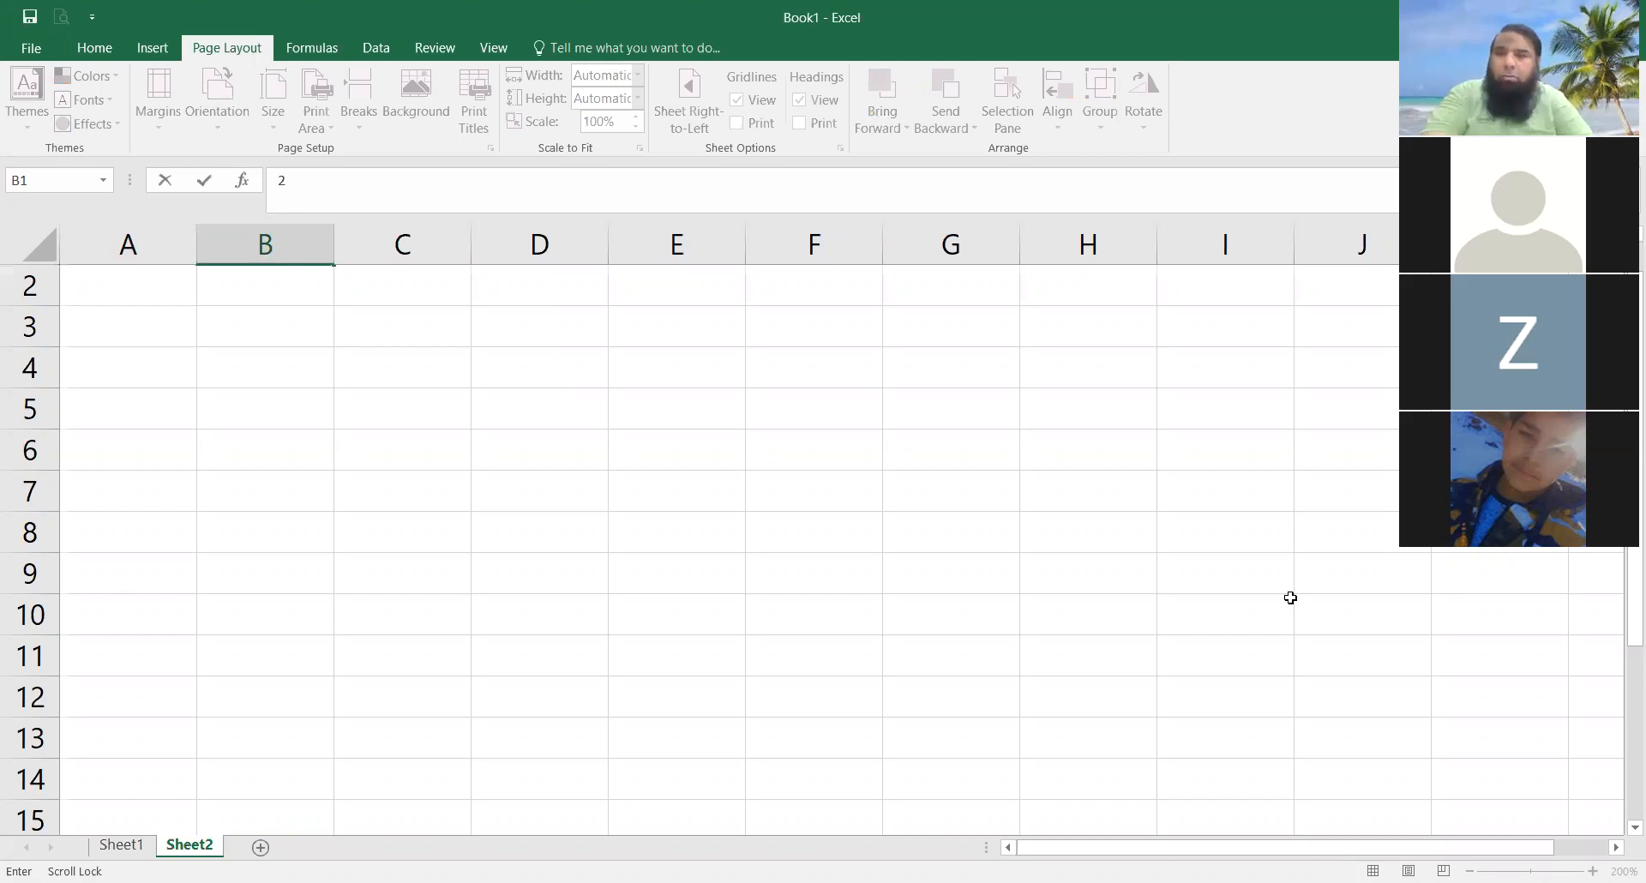
pyautogui.write('3')
pyautogui.press('Escape')
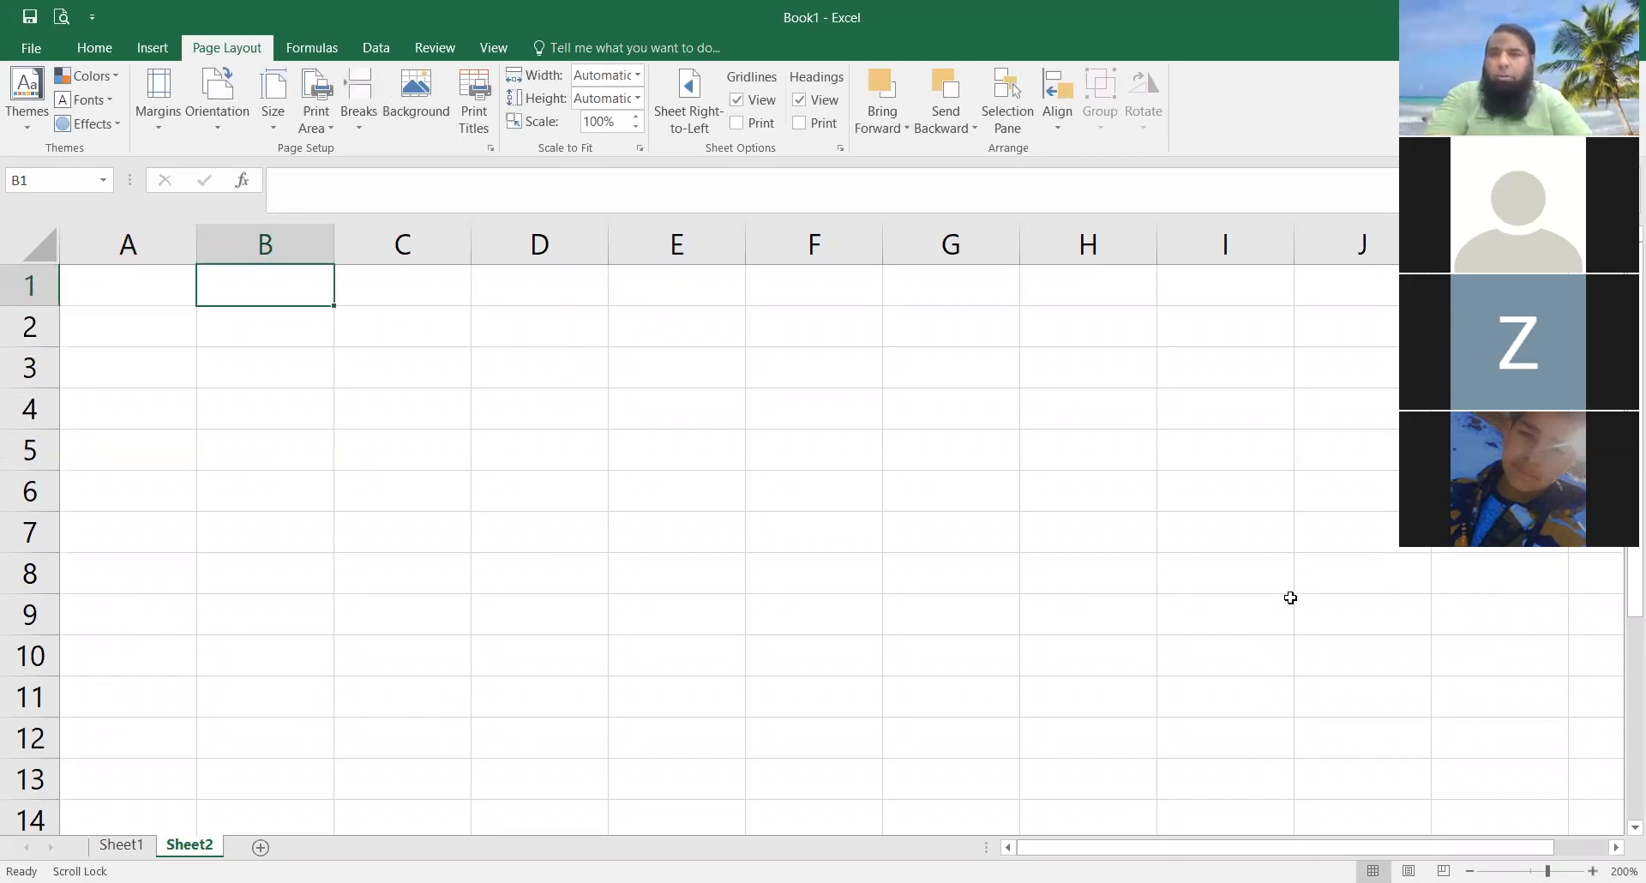
# Step: Enter 33 in B1, 23 in B2, 45 in B4 and 67 in B5
pyautogui.write('33')
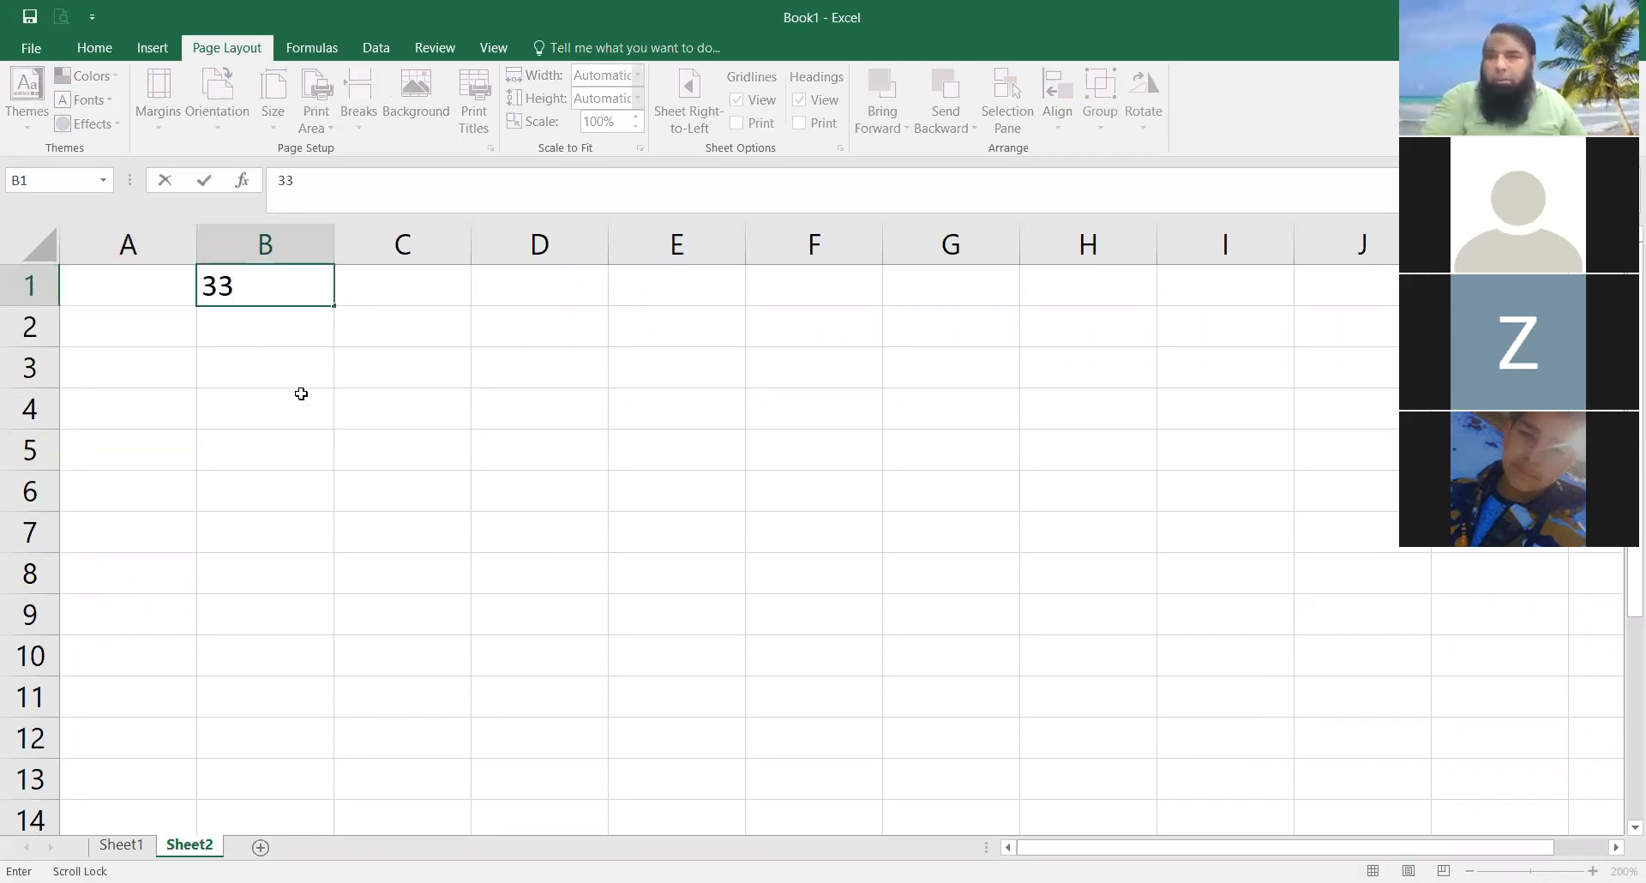
pyautogui.click(272, 335)
pyautogui.write('23')
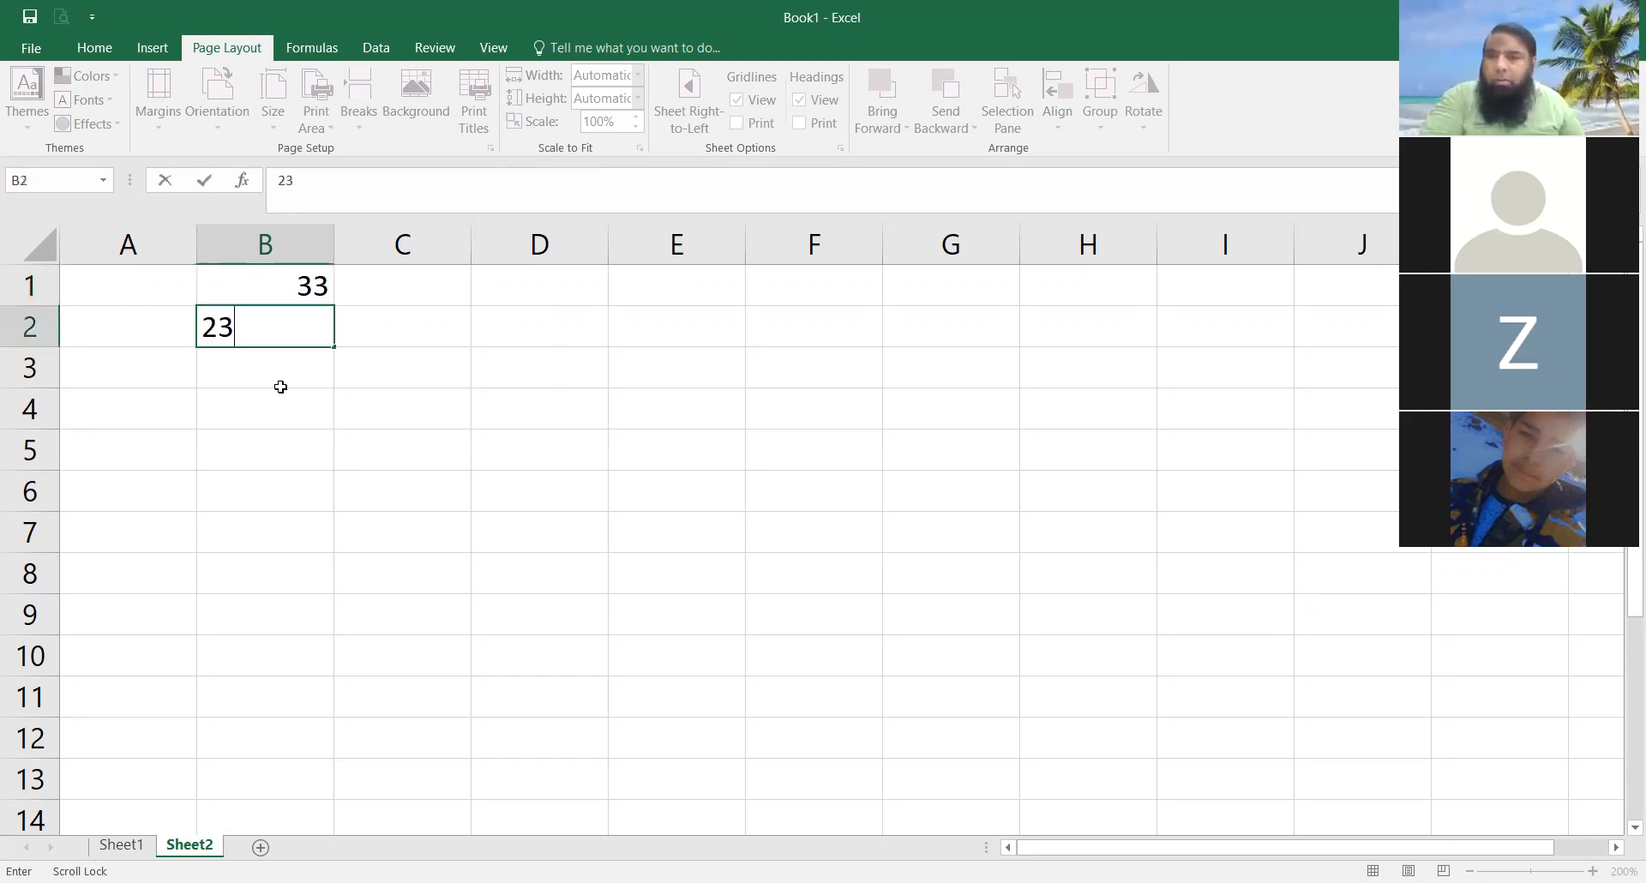
pyautogui.click(280, 391)
pyautogui.write('45')
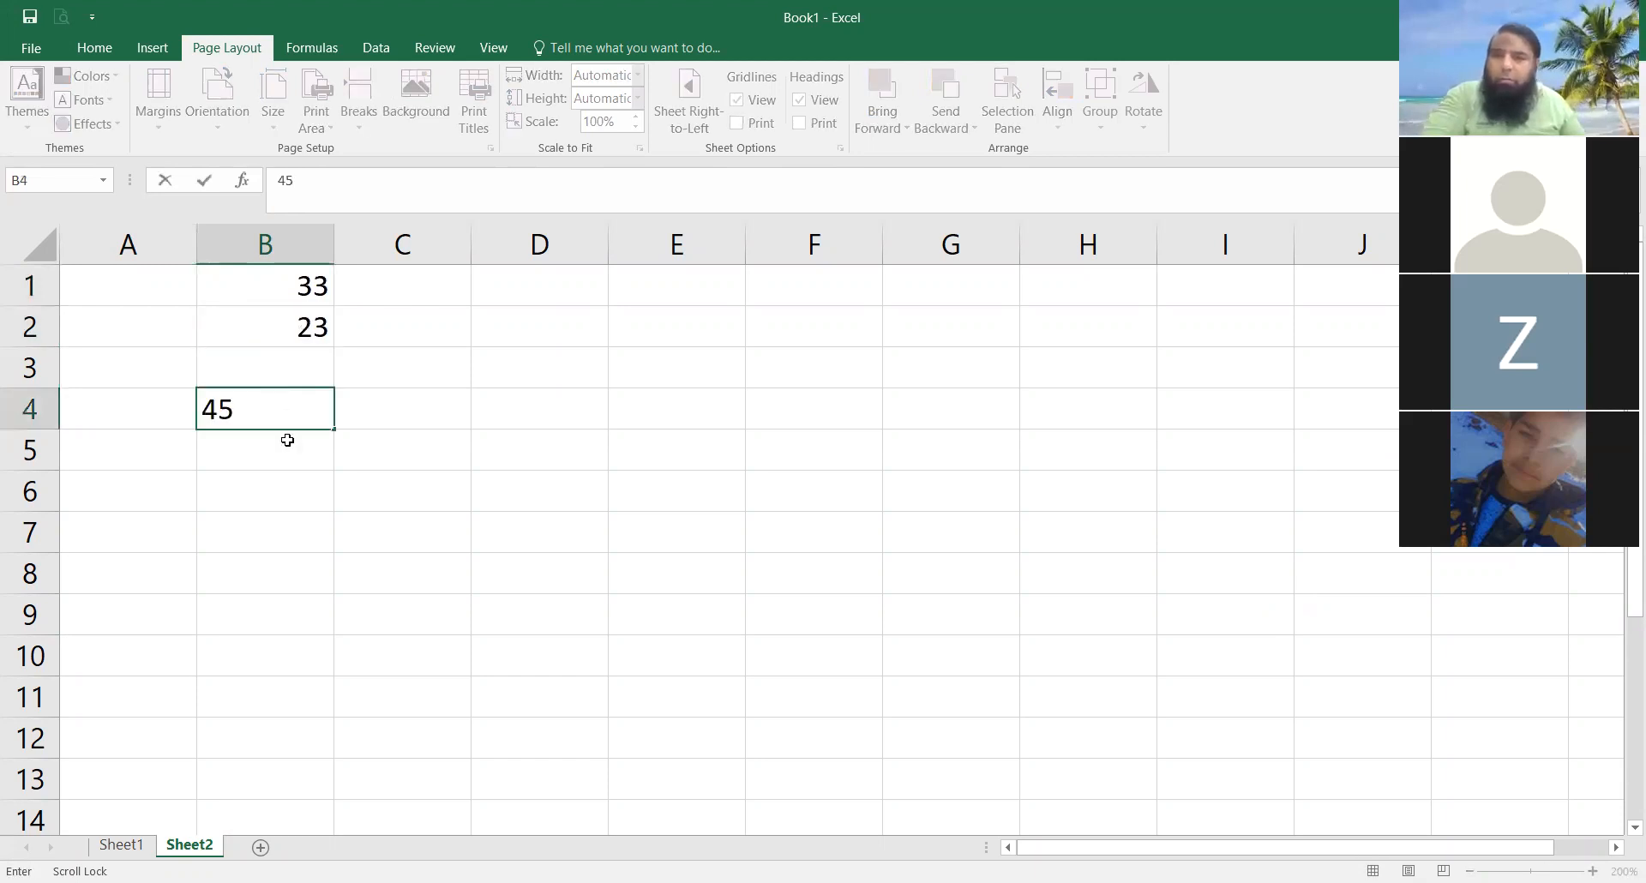
pyautogui.click(288, 439)
pyautogui.write('67')
pyautogui.press('Return')
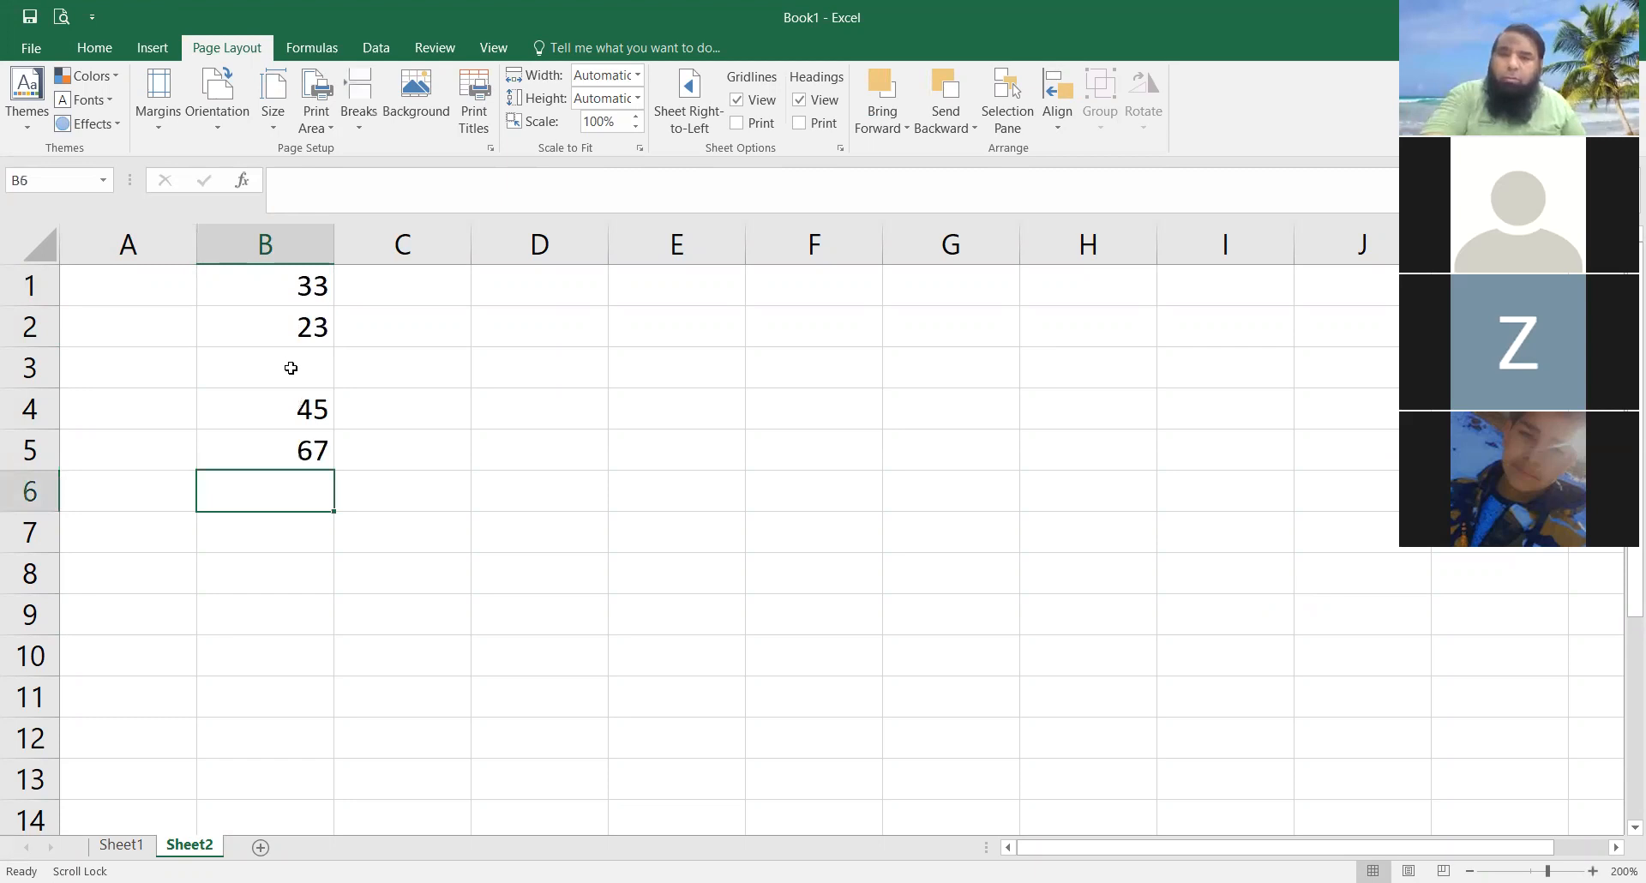
# Step: Complete the number column with 78 in B3, 23 in B6 and 76 in B7
pyautogui.click(292, 371)
pyautogui.write('78')
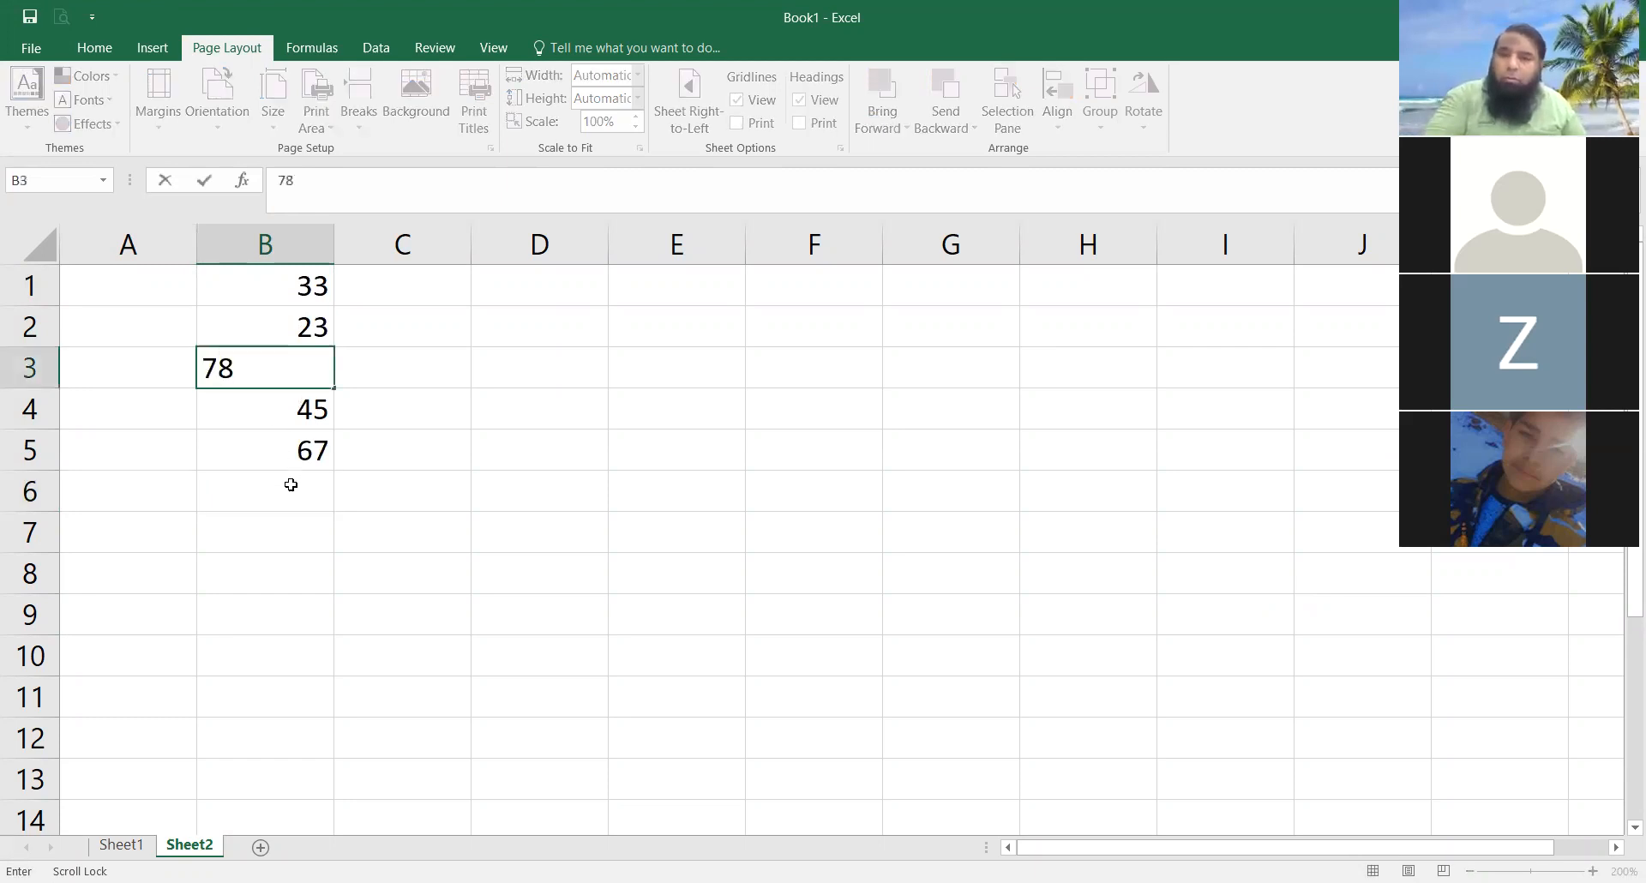
pyautogui.click(295, 503)
pyautogui.write('23')
pyautogui.click(321, 535)
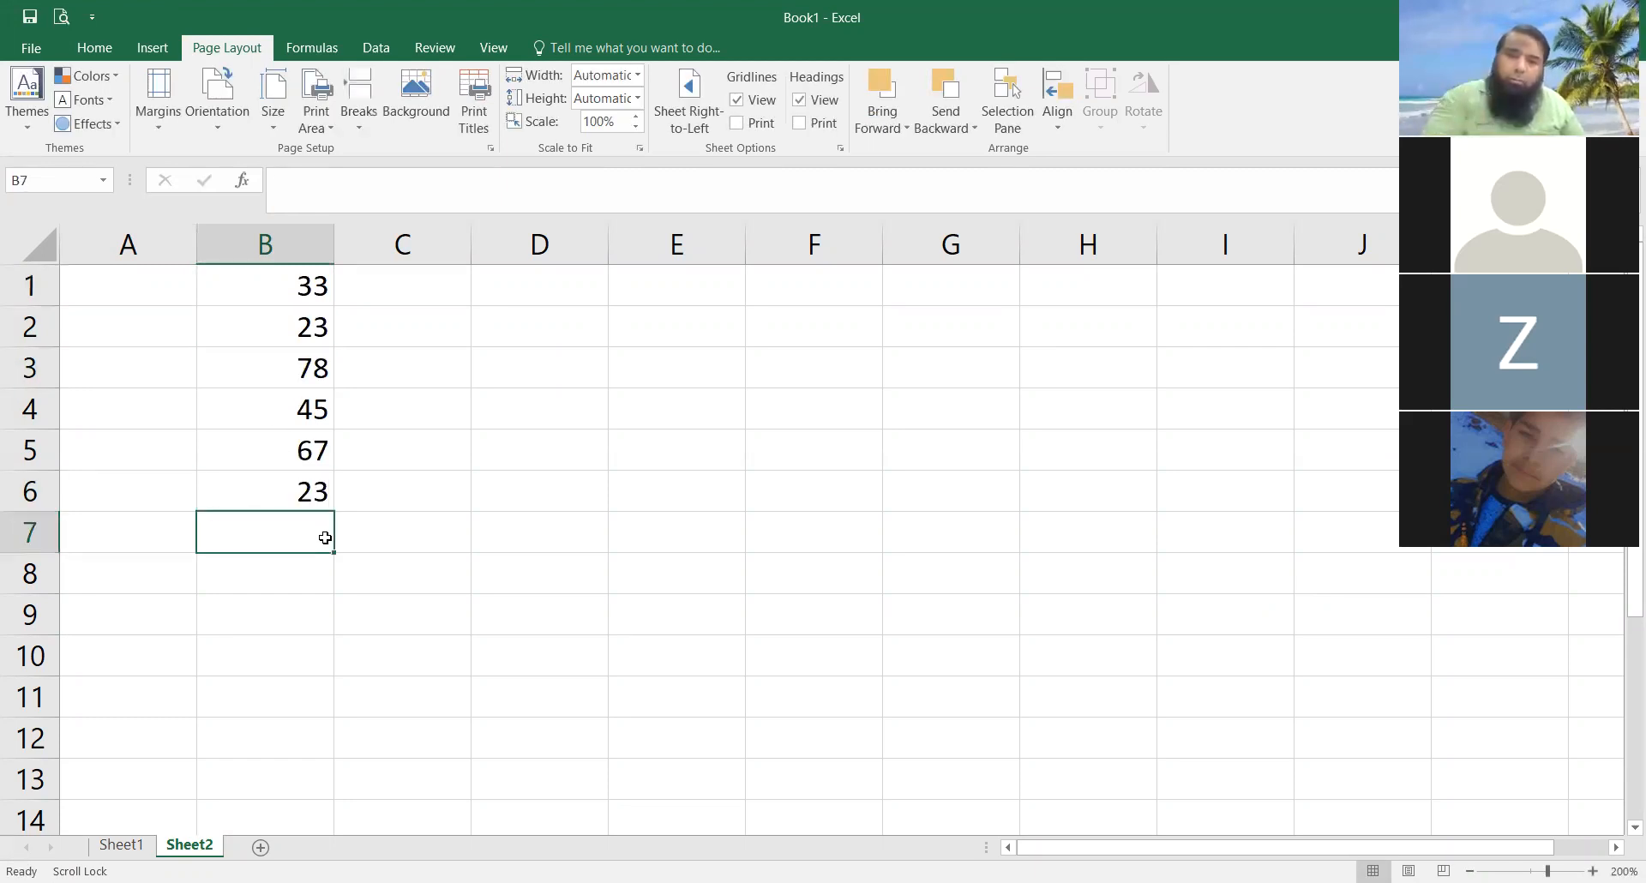
pyautogui.write('76')
pyautogui.click(315, 561)
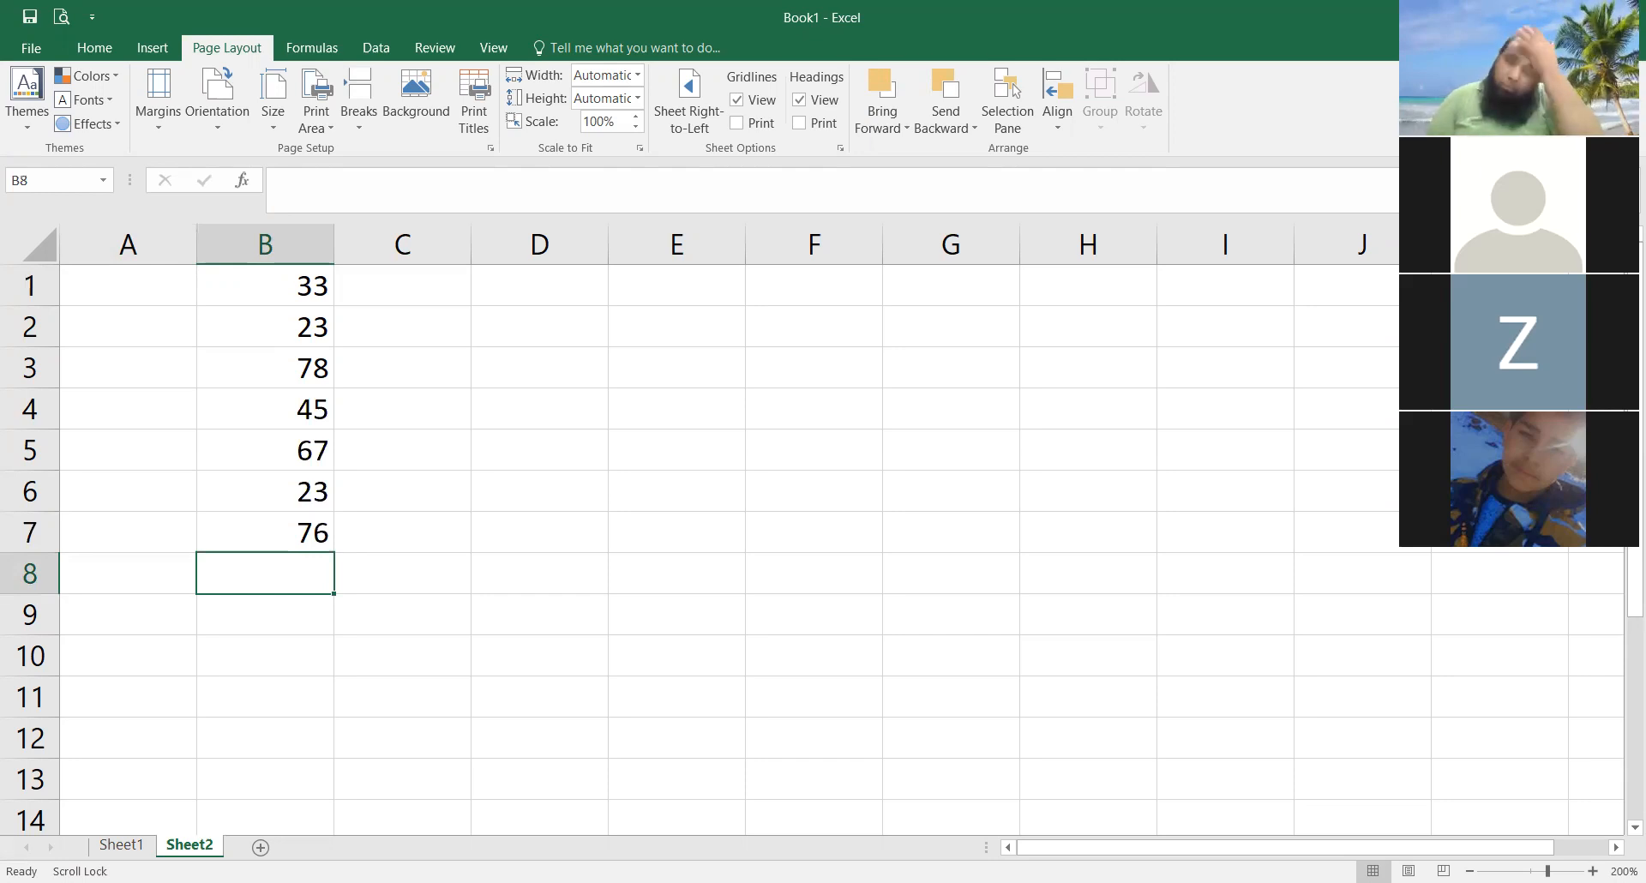
# Step: Add up the column in B8 with the formula =B1+B2+B3+B4+B5+B6+B7
pyautogui.write('=')
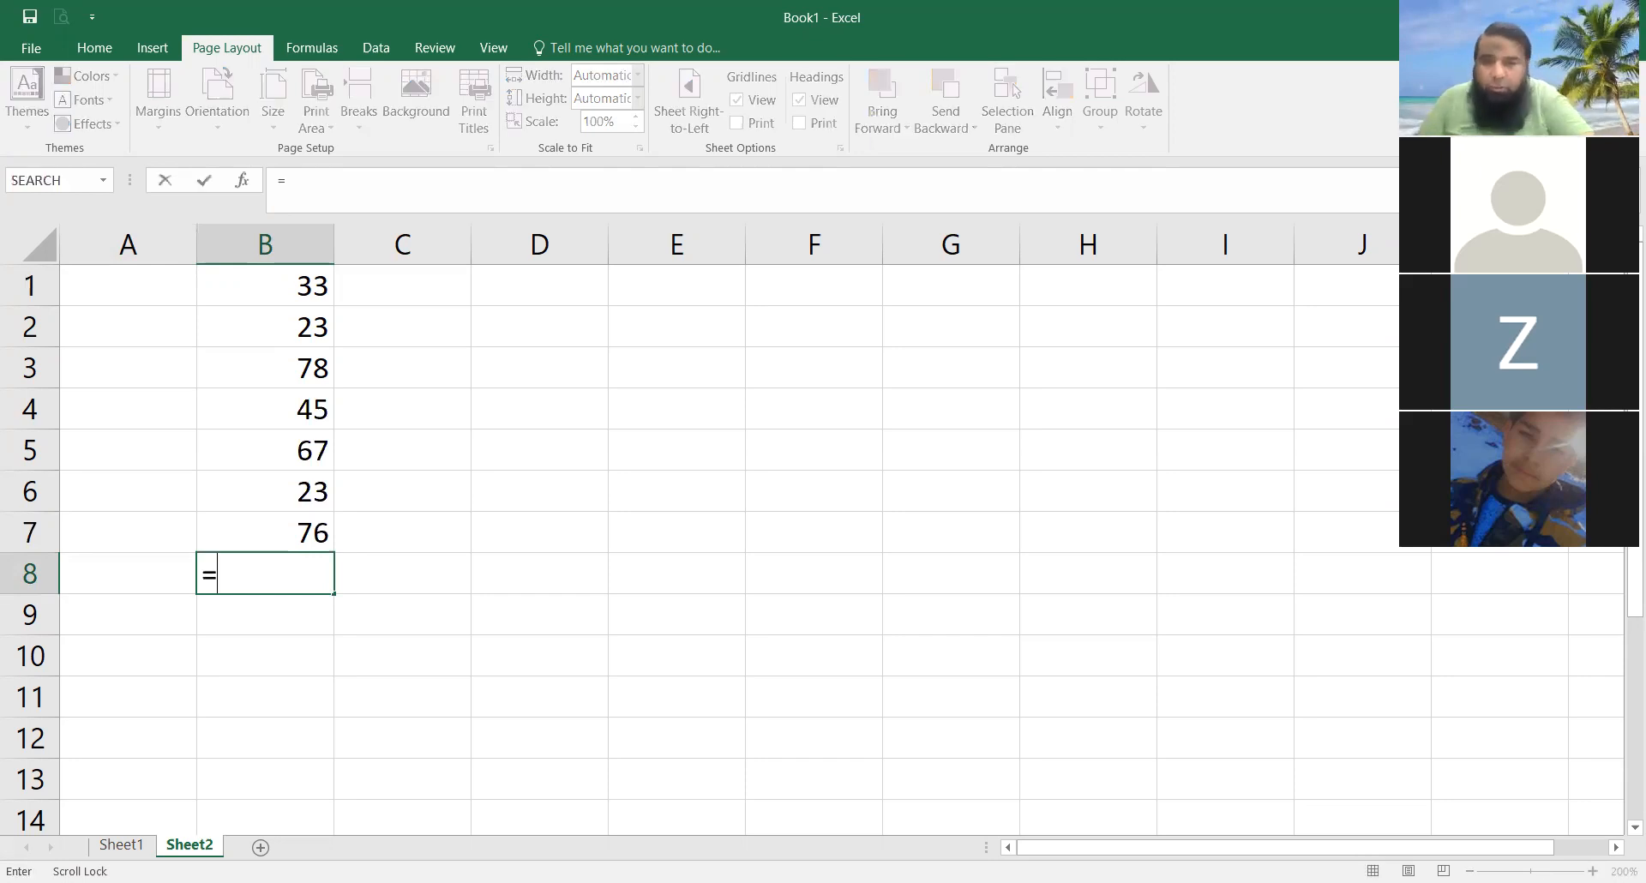
pyautogui.write('B1')
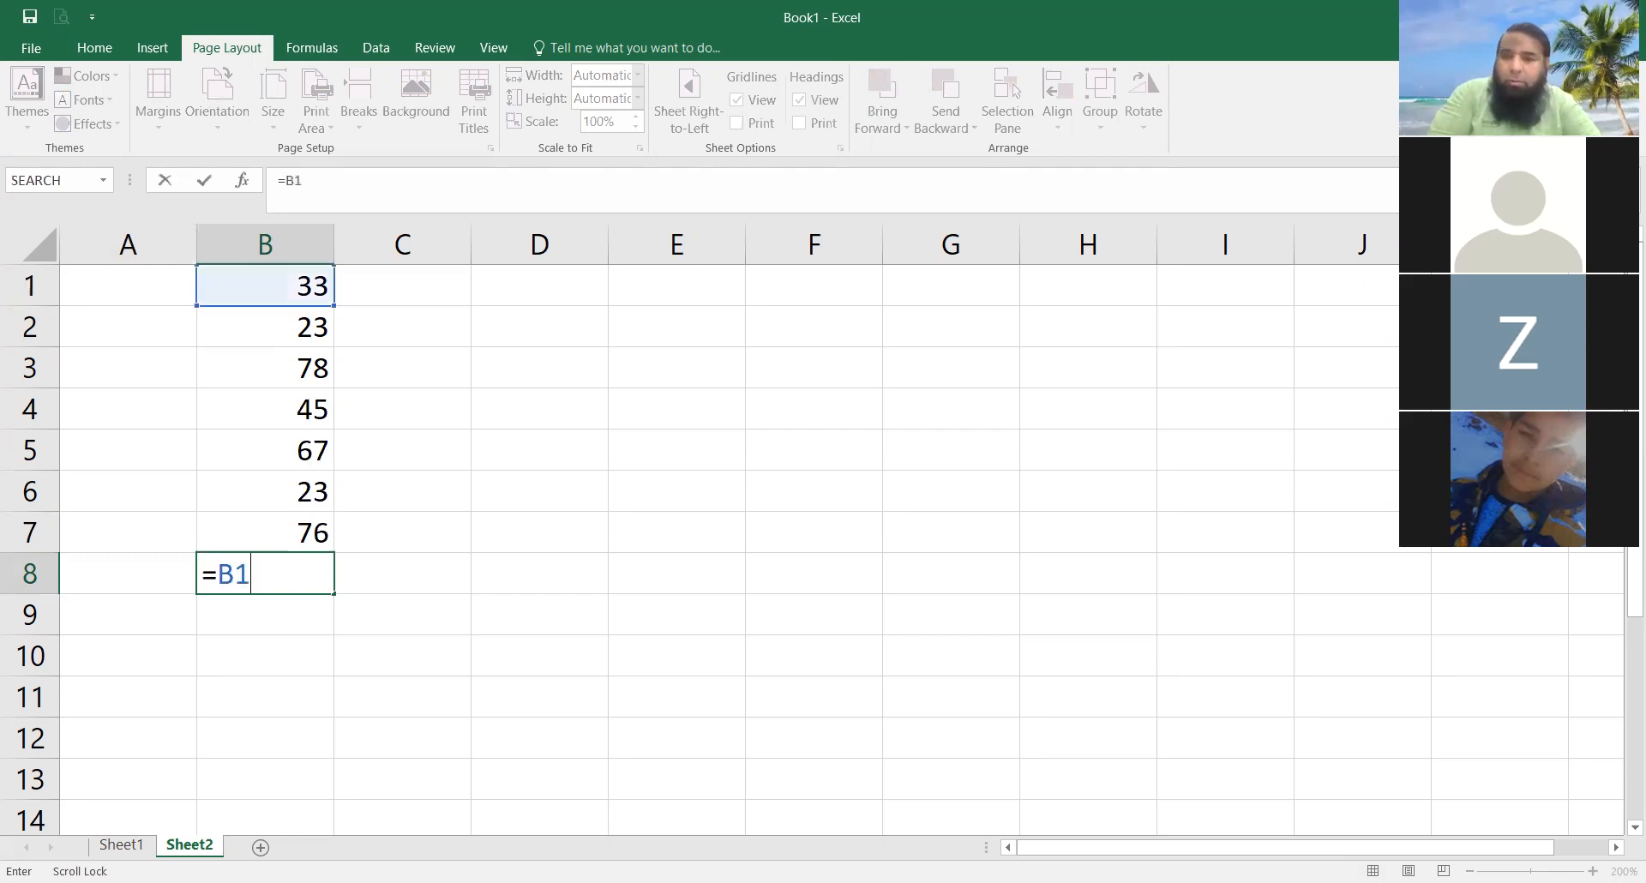
pyautogui.write('+')
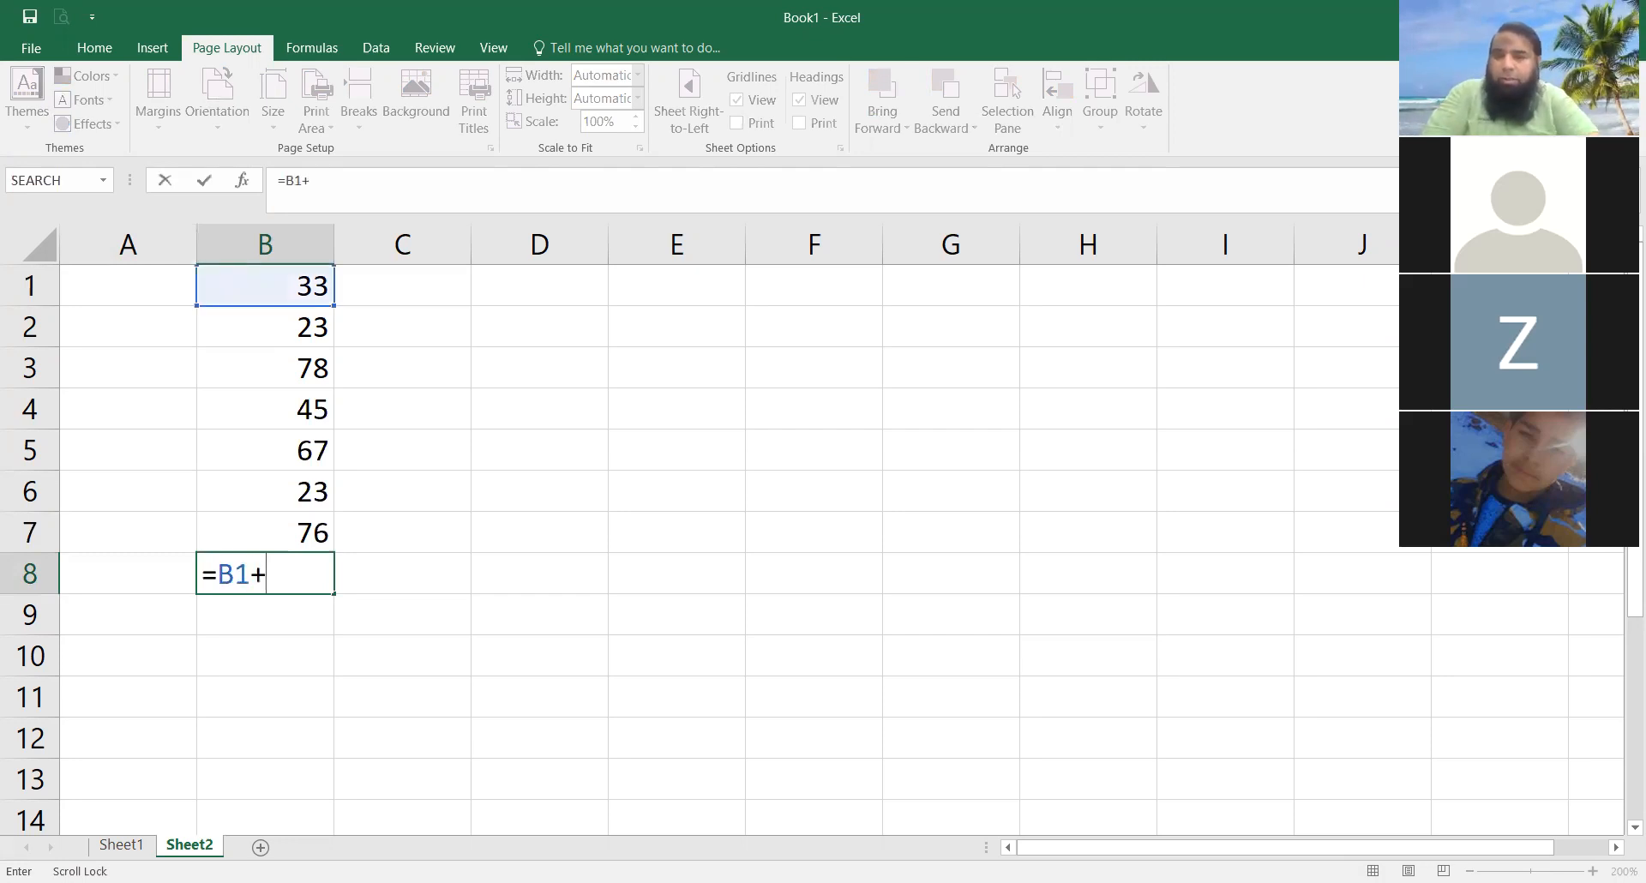
pyautogui.write('B2')
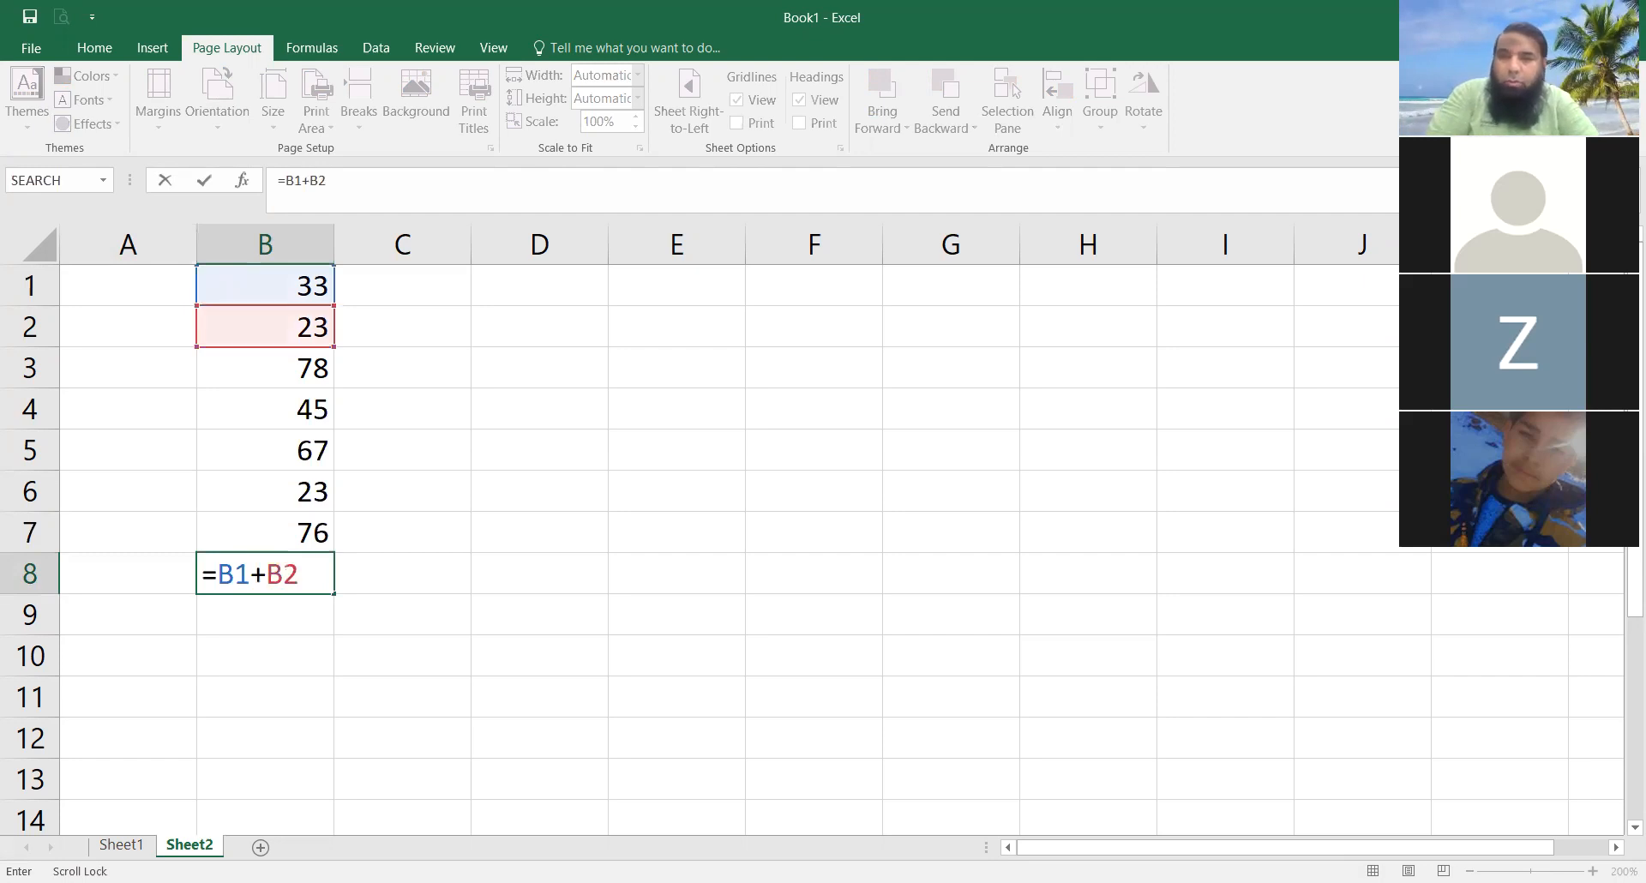
pyautogui.write('+')
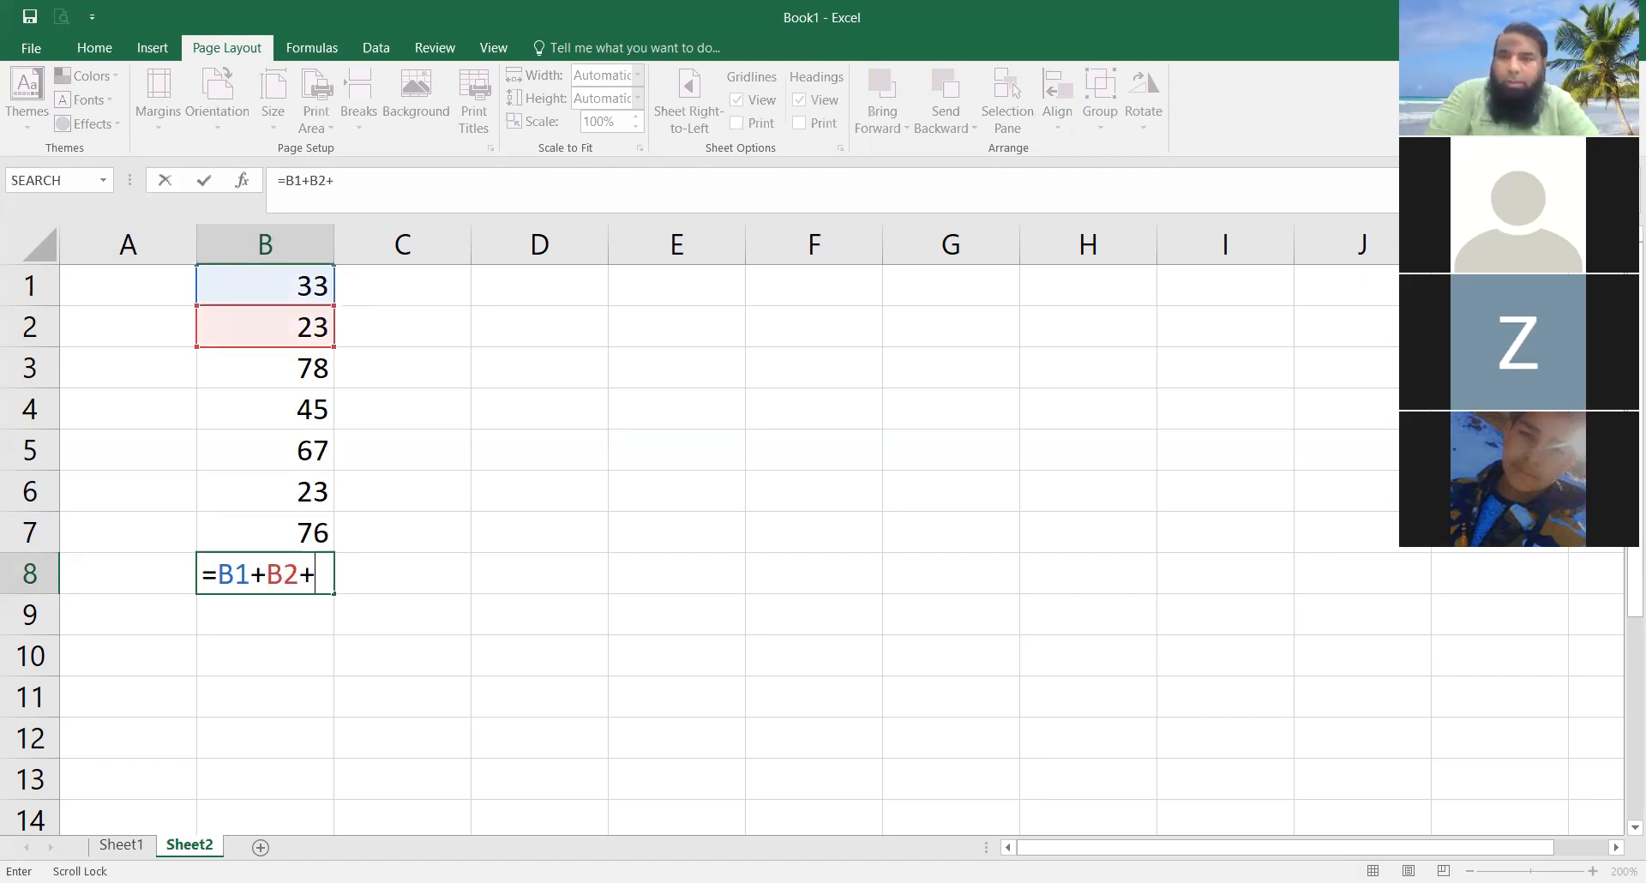
pyautogui.write('B3')
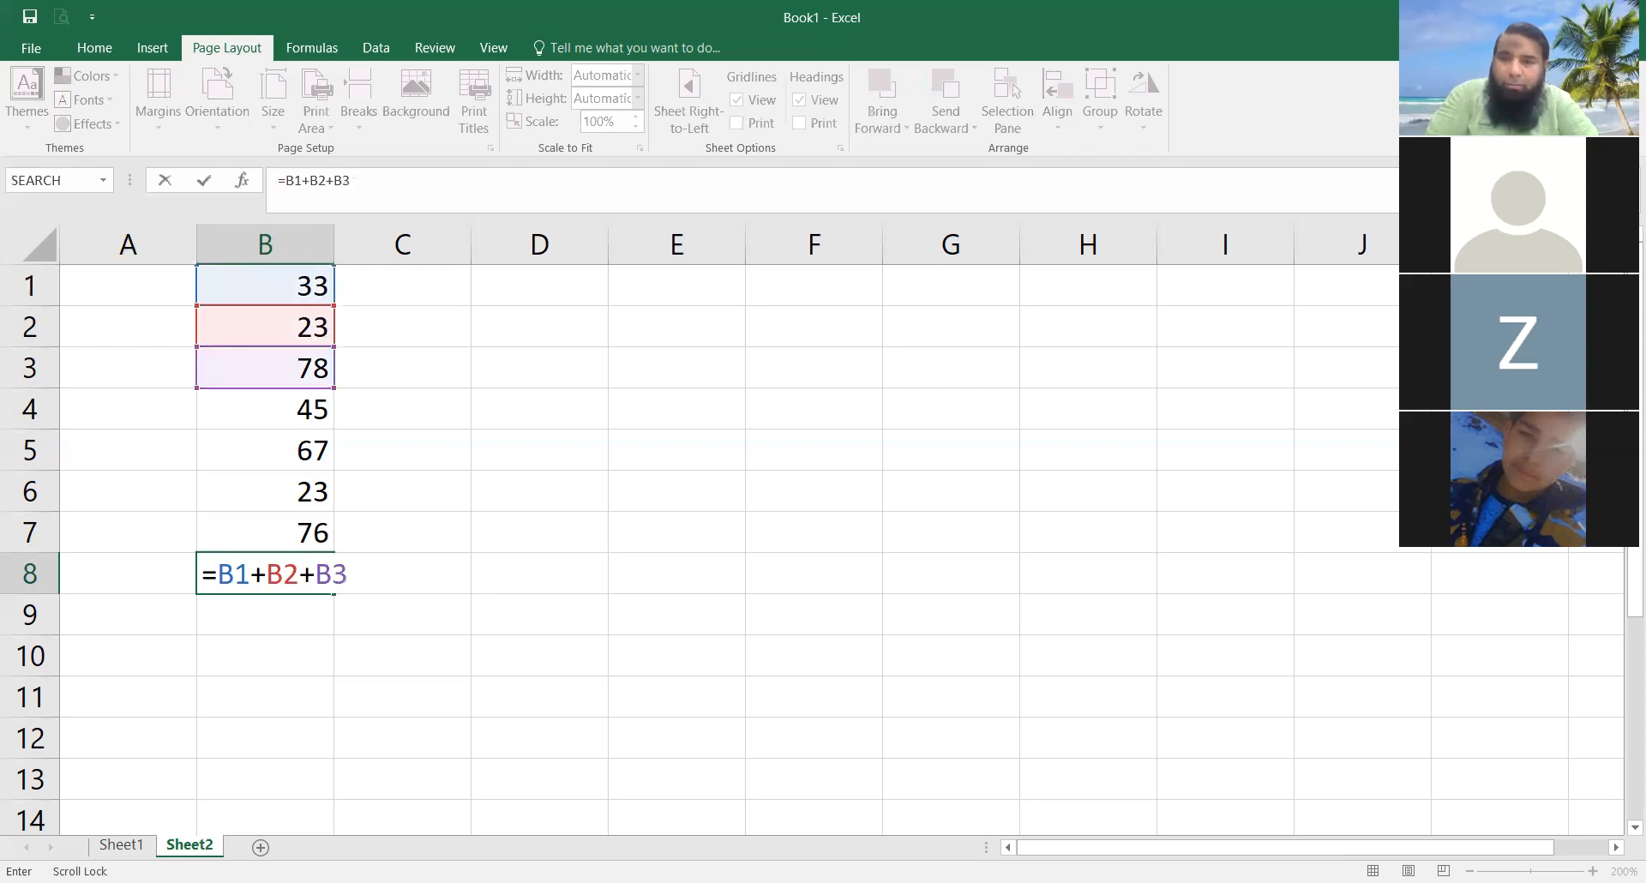
pyautogui.write('+')
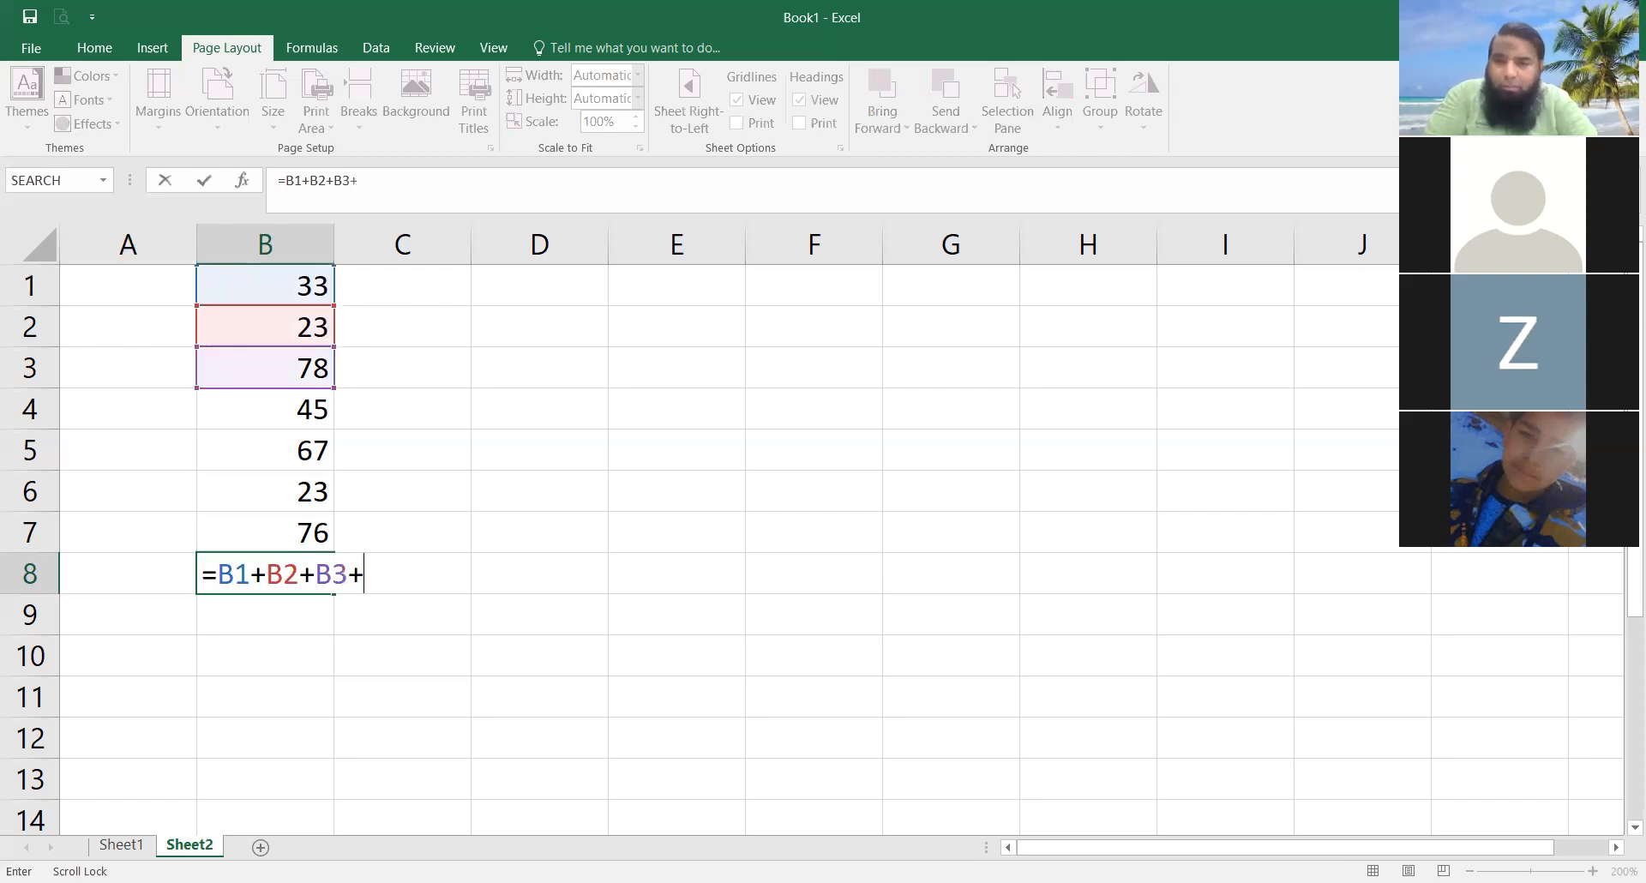
pyautogui.write('B4+')
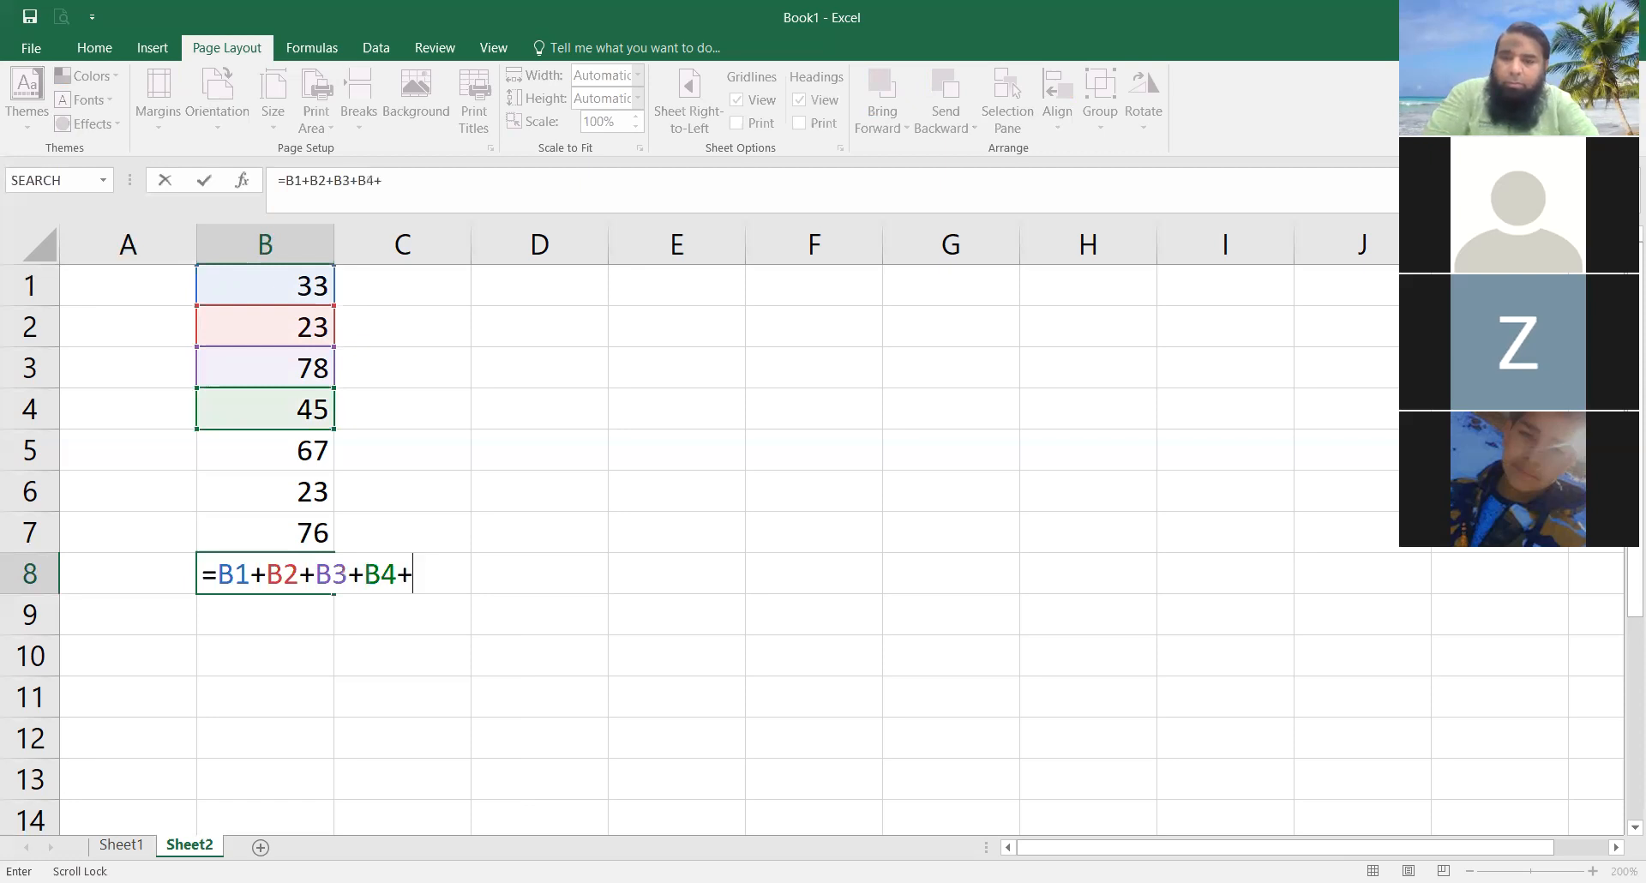
pyautogui.write('B5+')
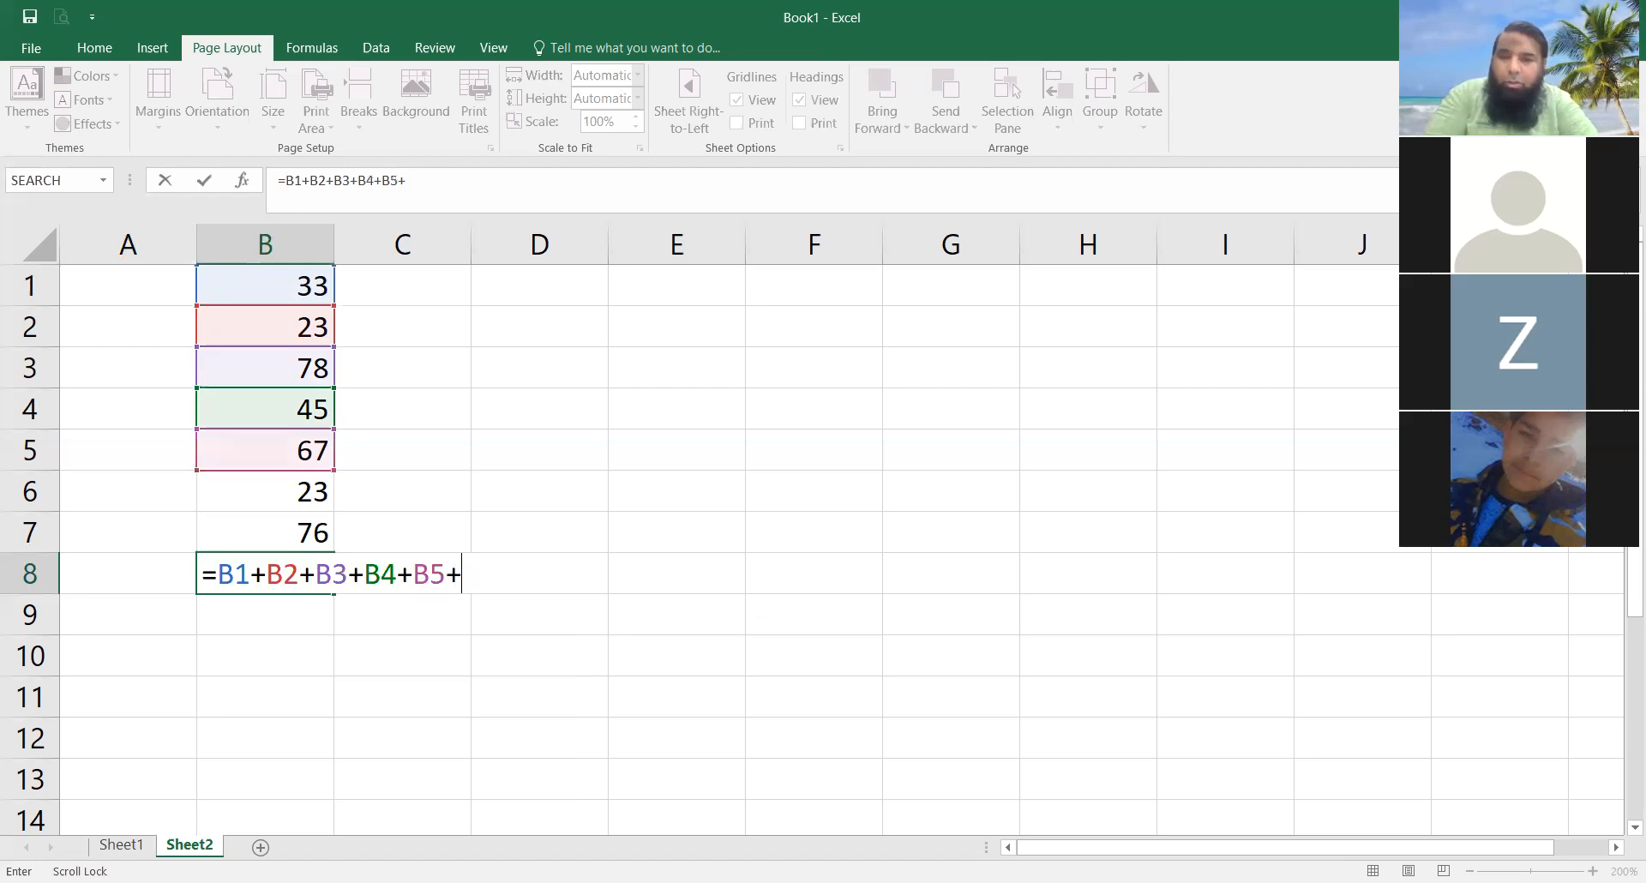
pyautogui.write('B6+')
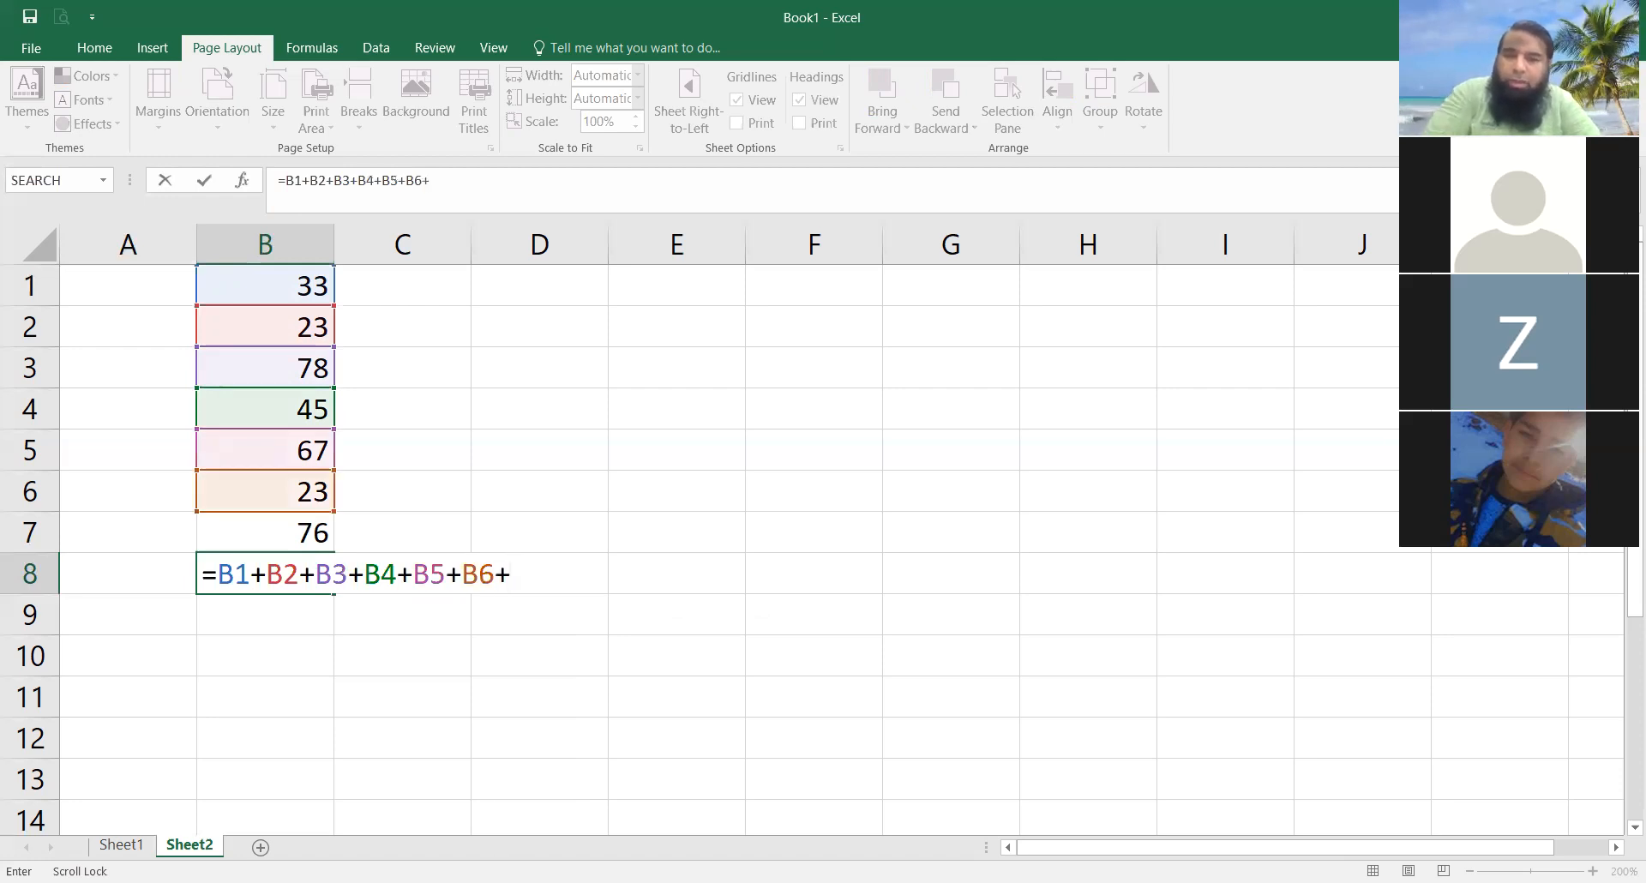
pyautogui.write('B7')
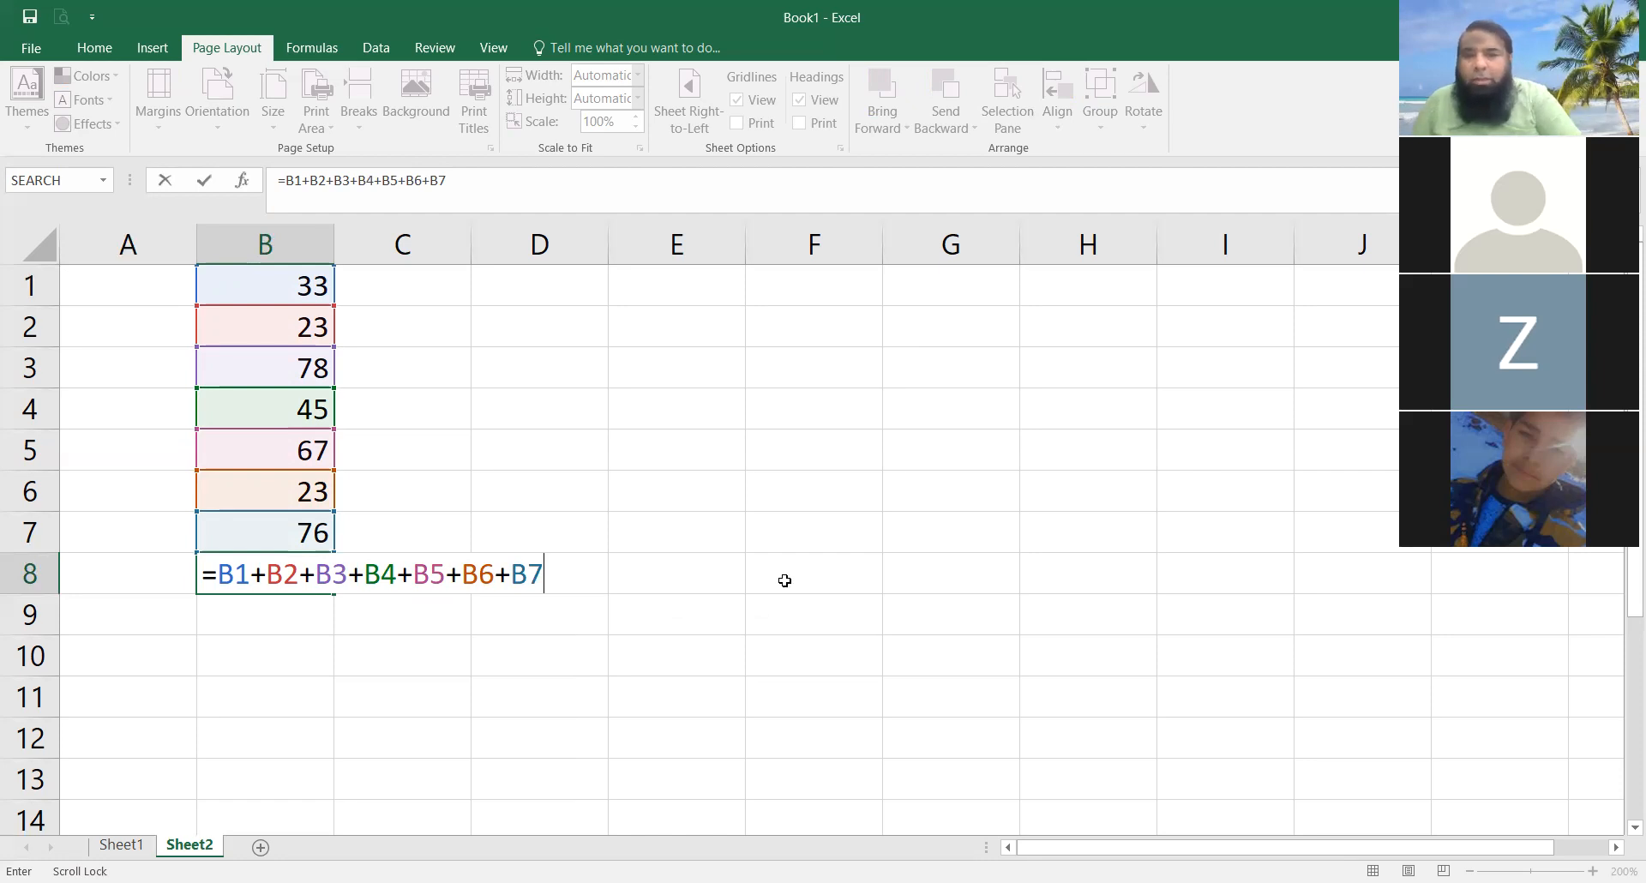
pyautogui.press('Return')
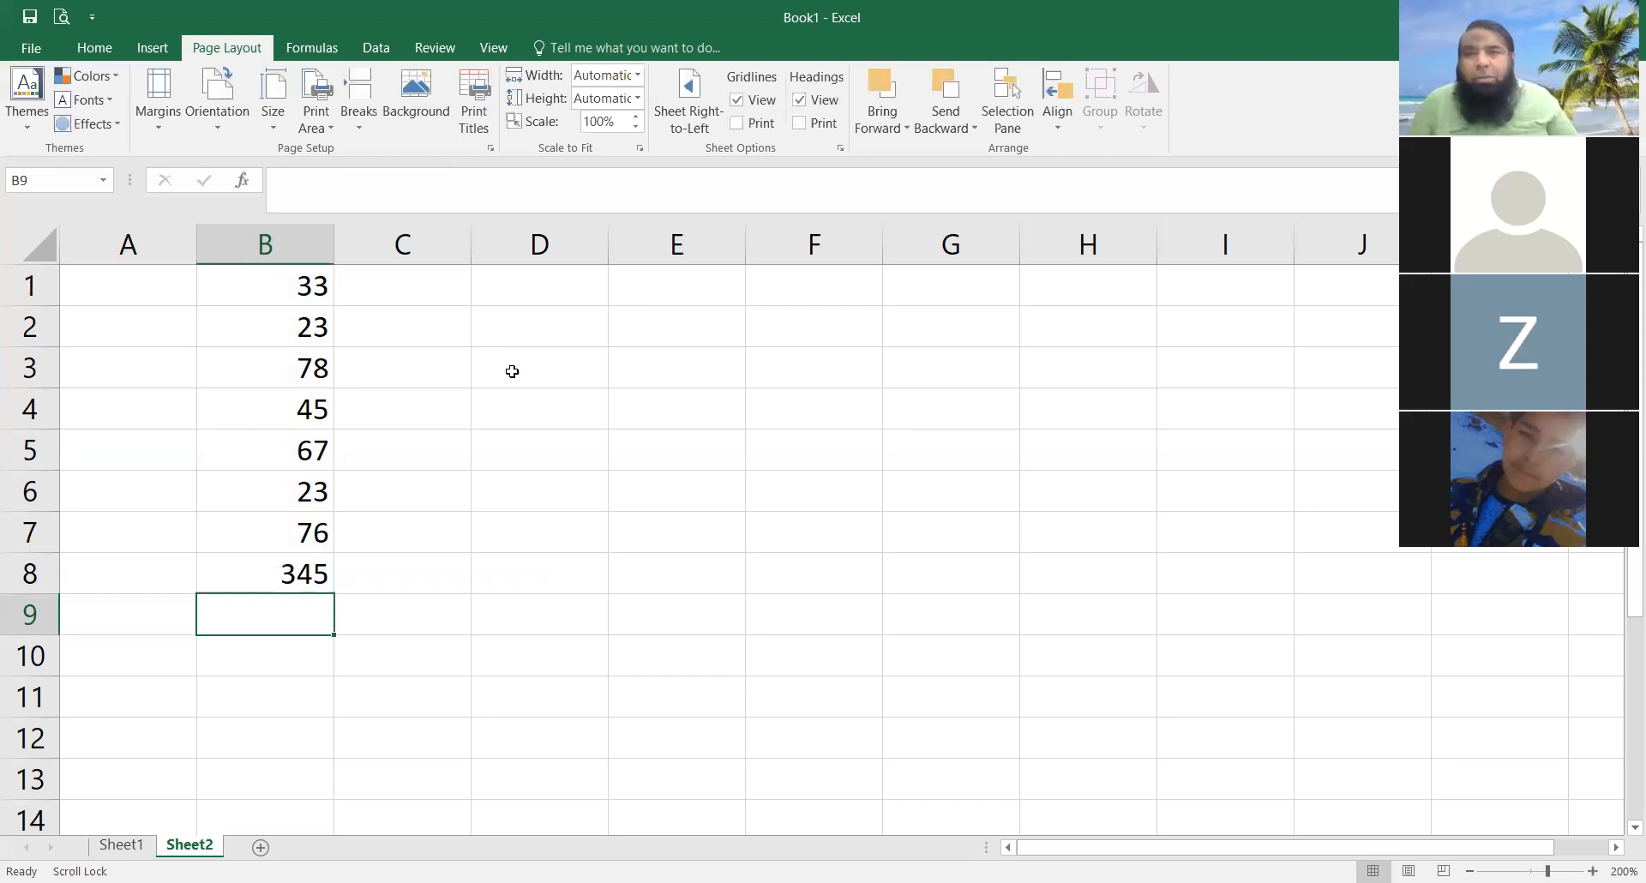
# Step: Highlight the first and last numbers, B1 and B7, with the current light orange fill color
pyautogui.click(294, 283)
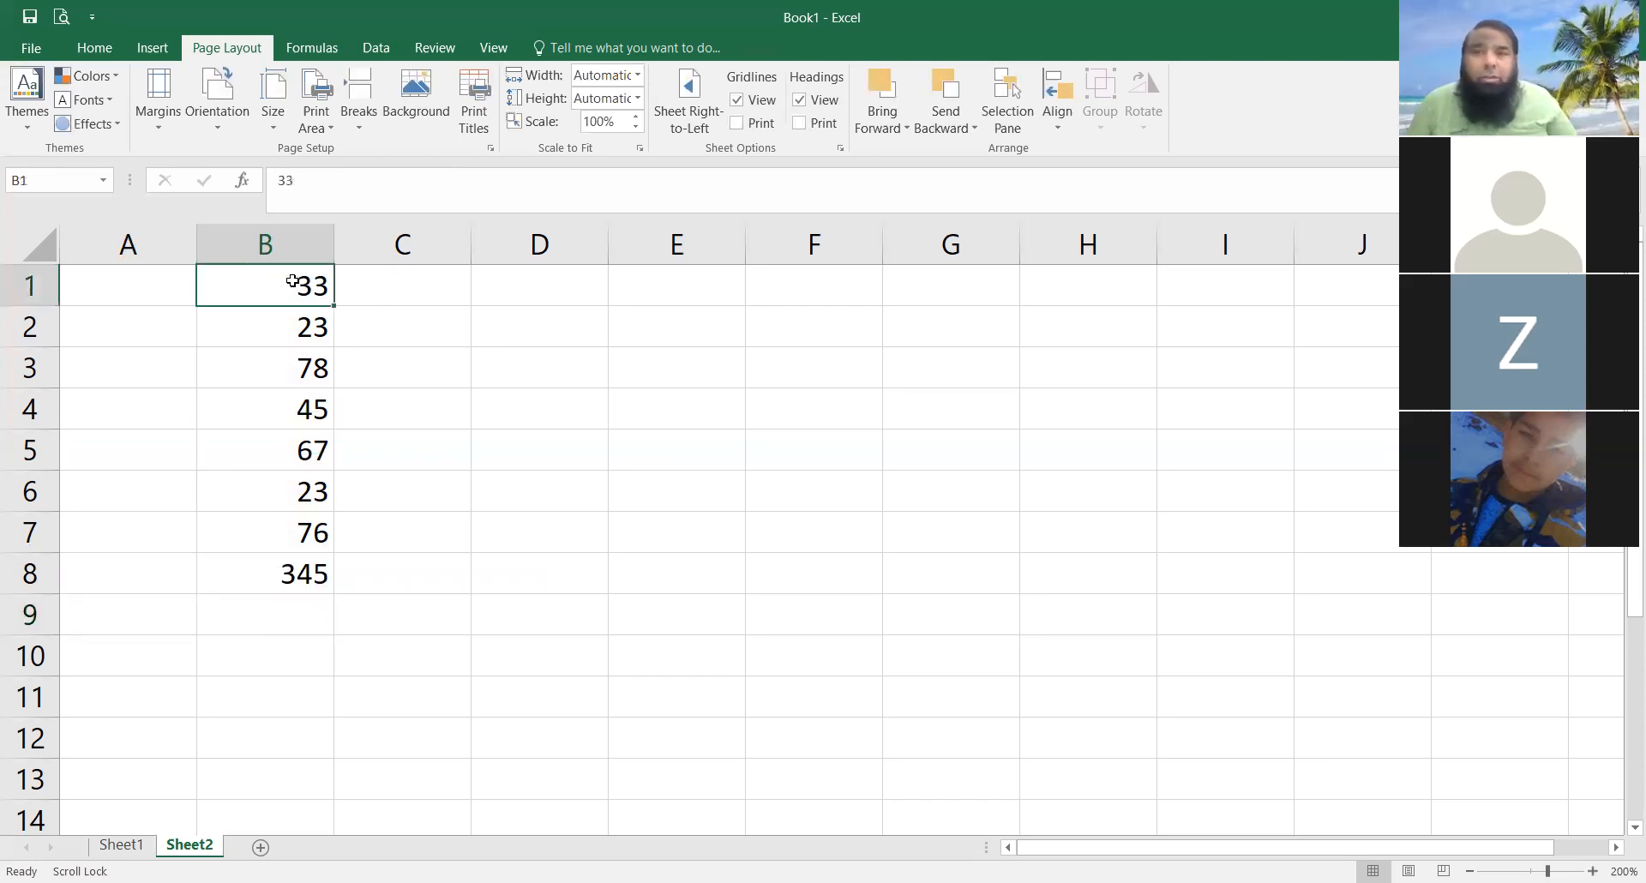
pyautogui.click(92, 48)
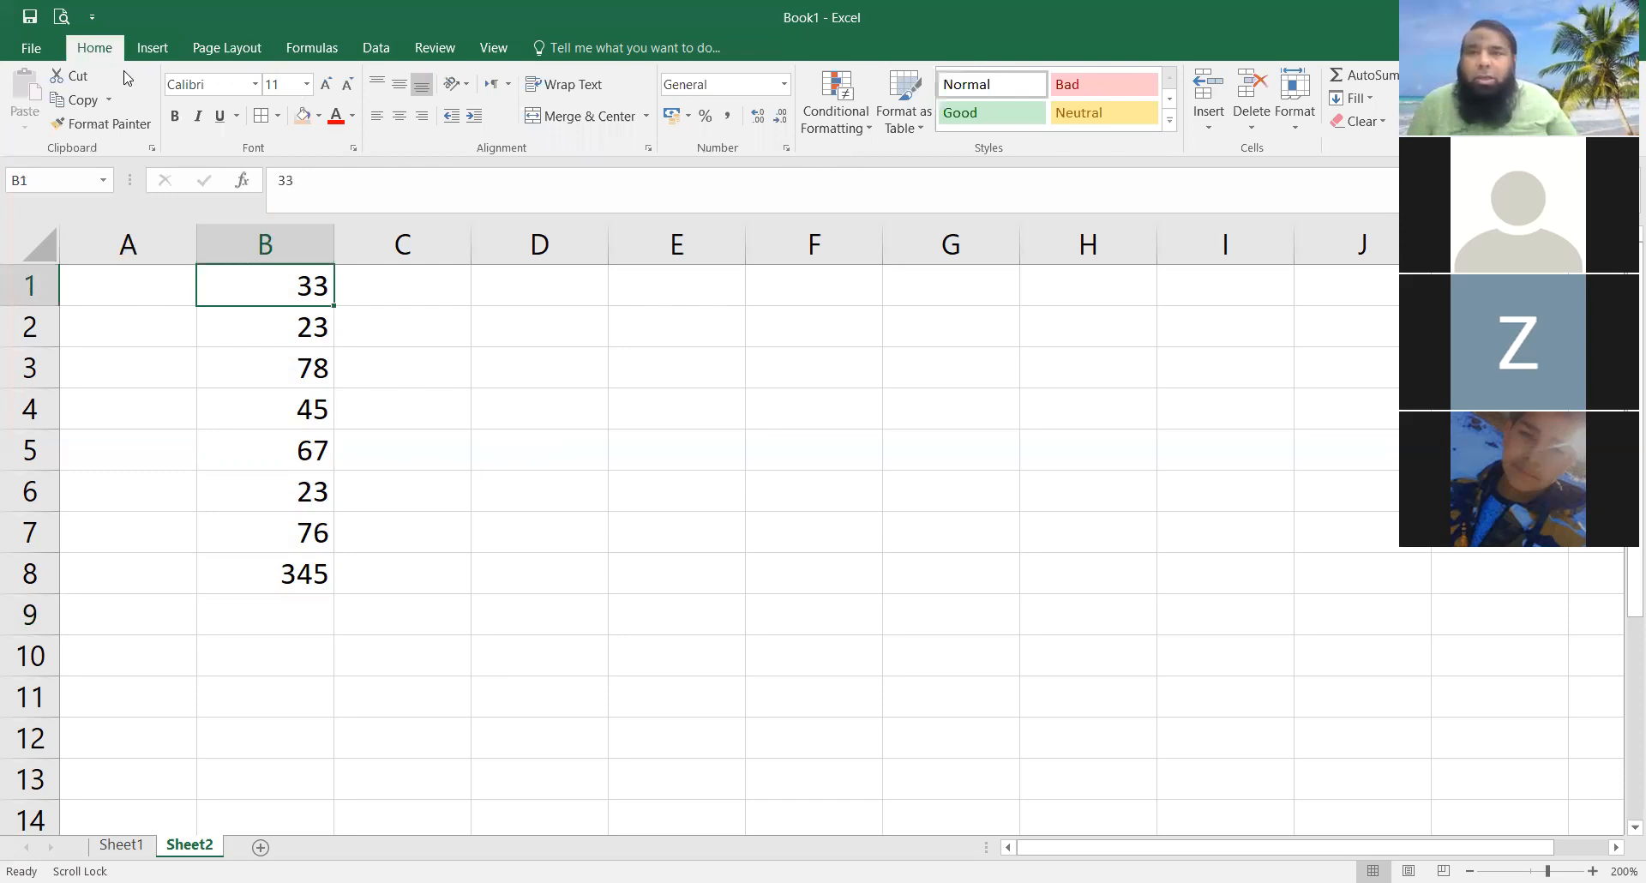
pyautogui.click(302, 117)
pyautogui.click(319, 533)
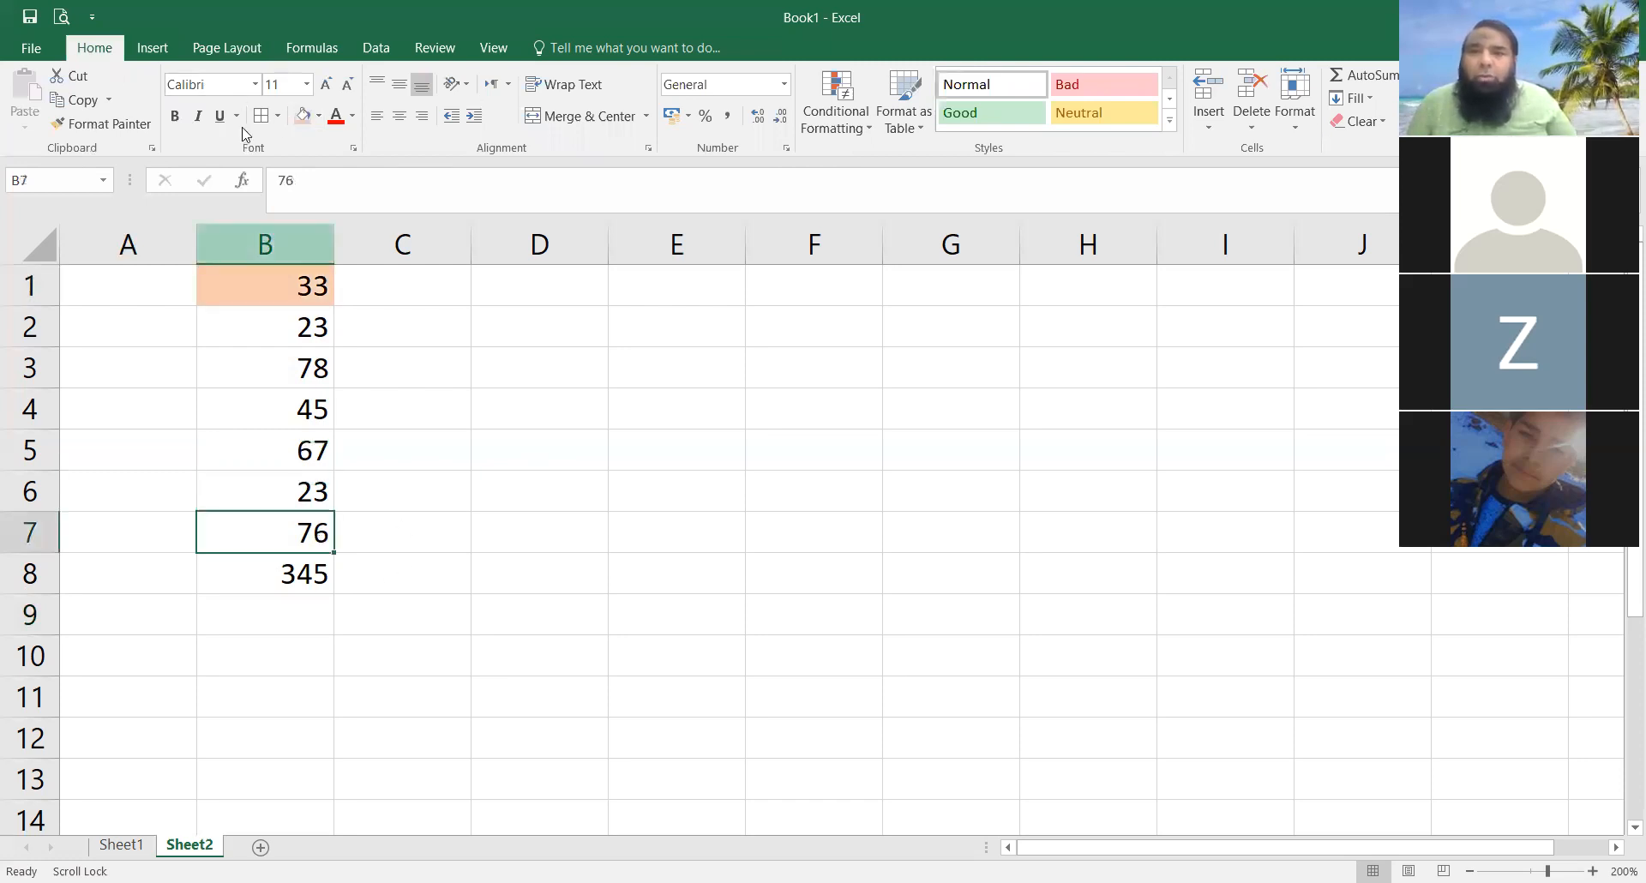
pyautogui.click(302, 117)
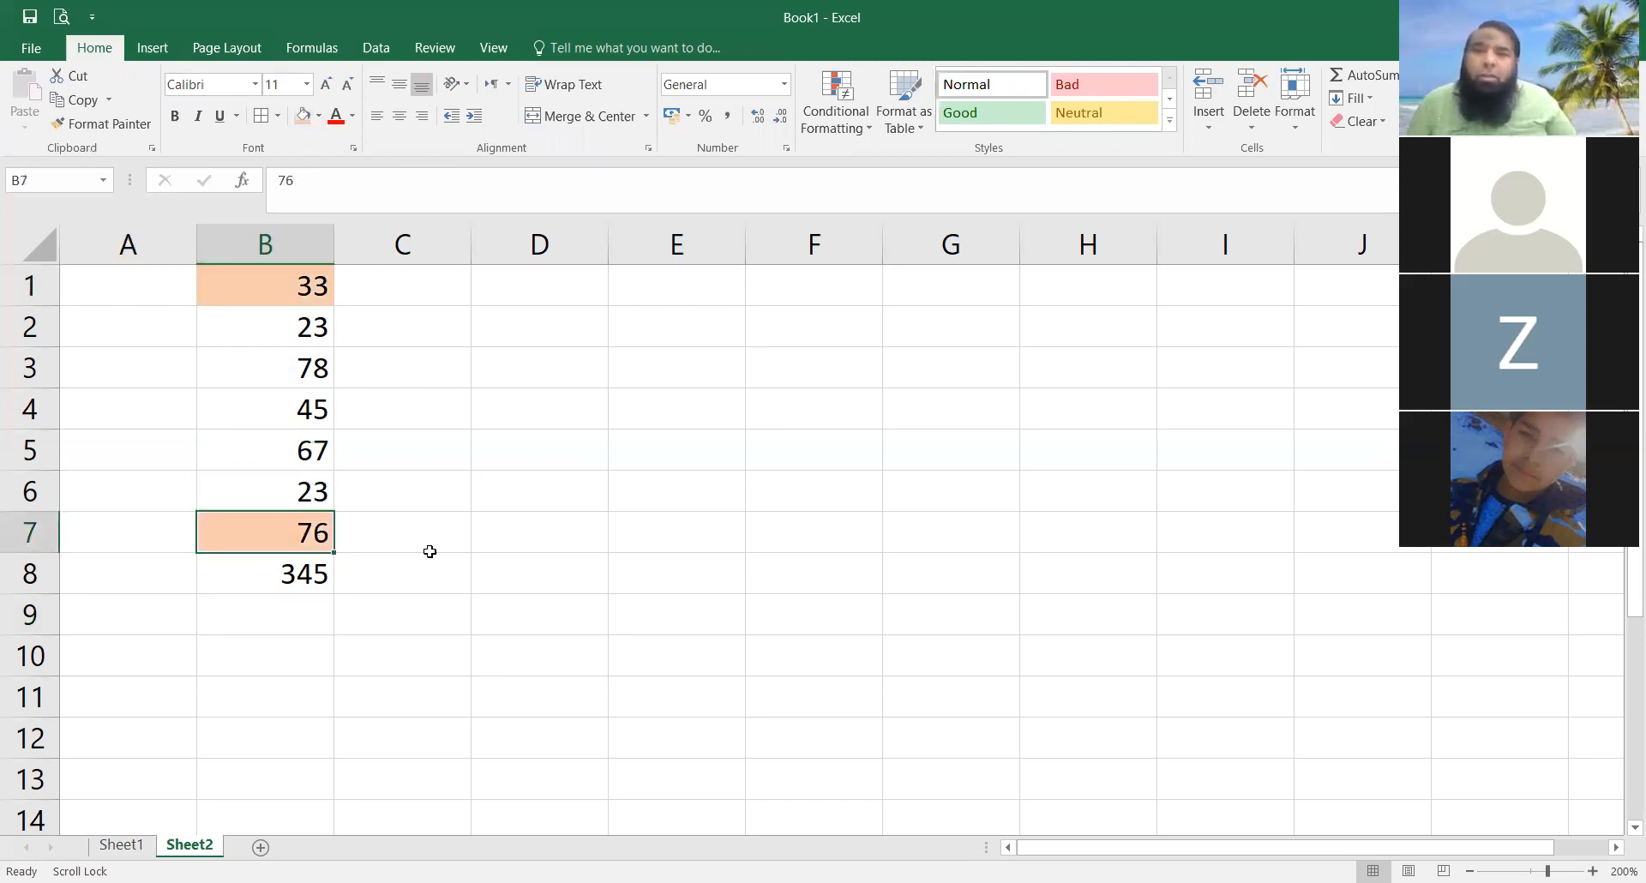
# Step: Write the range reference B1:B7 as text in cell D3
pyautogui.click(574, 369)
pyautogui.write('B1')
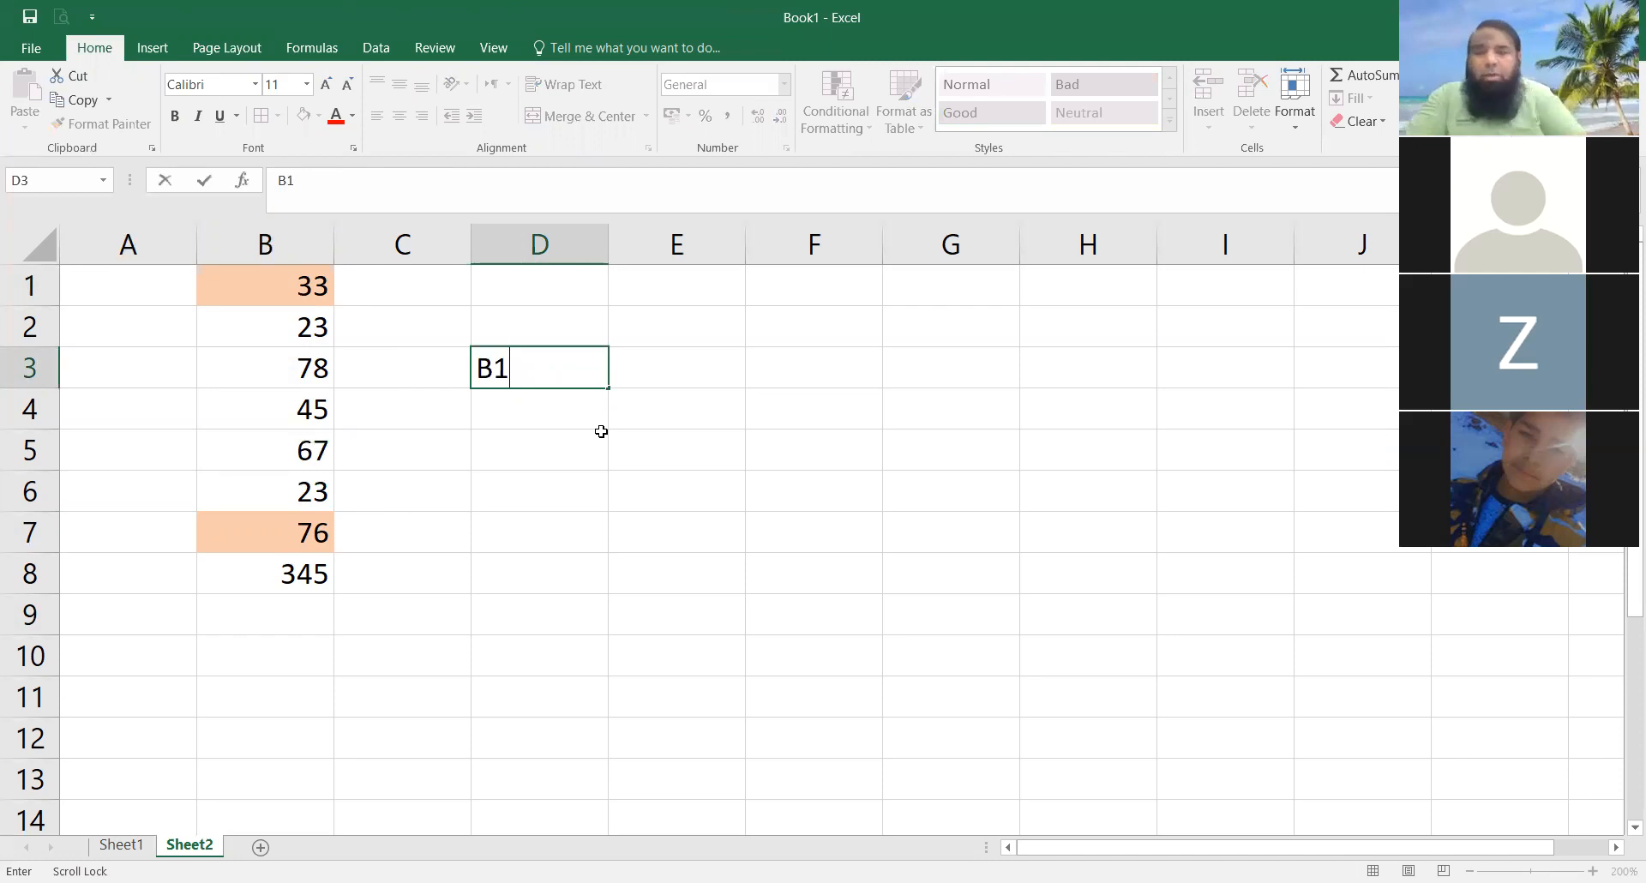
pyautogui.write('>')
pyautogui.press('BackSpace')
pyautogui.write(':')
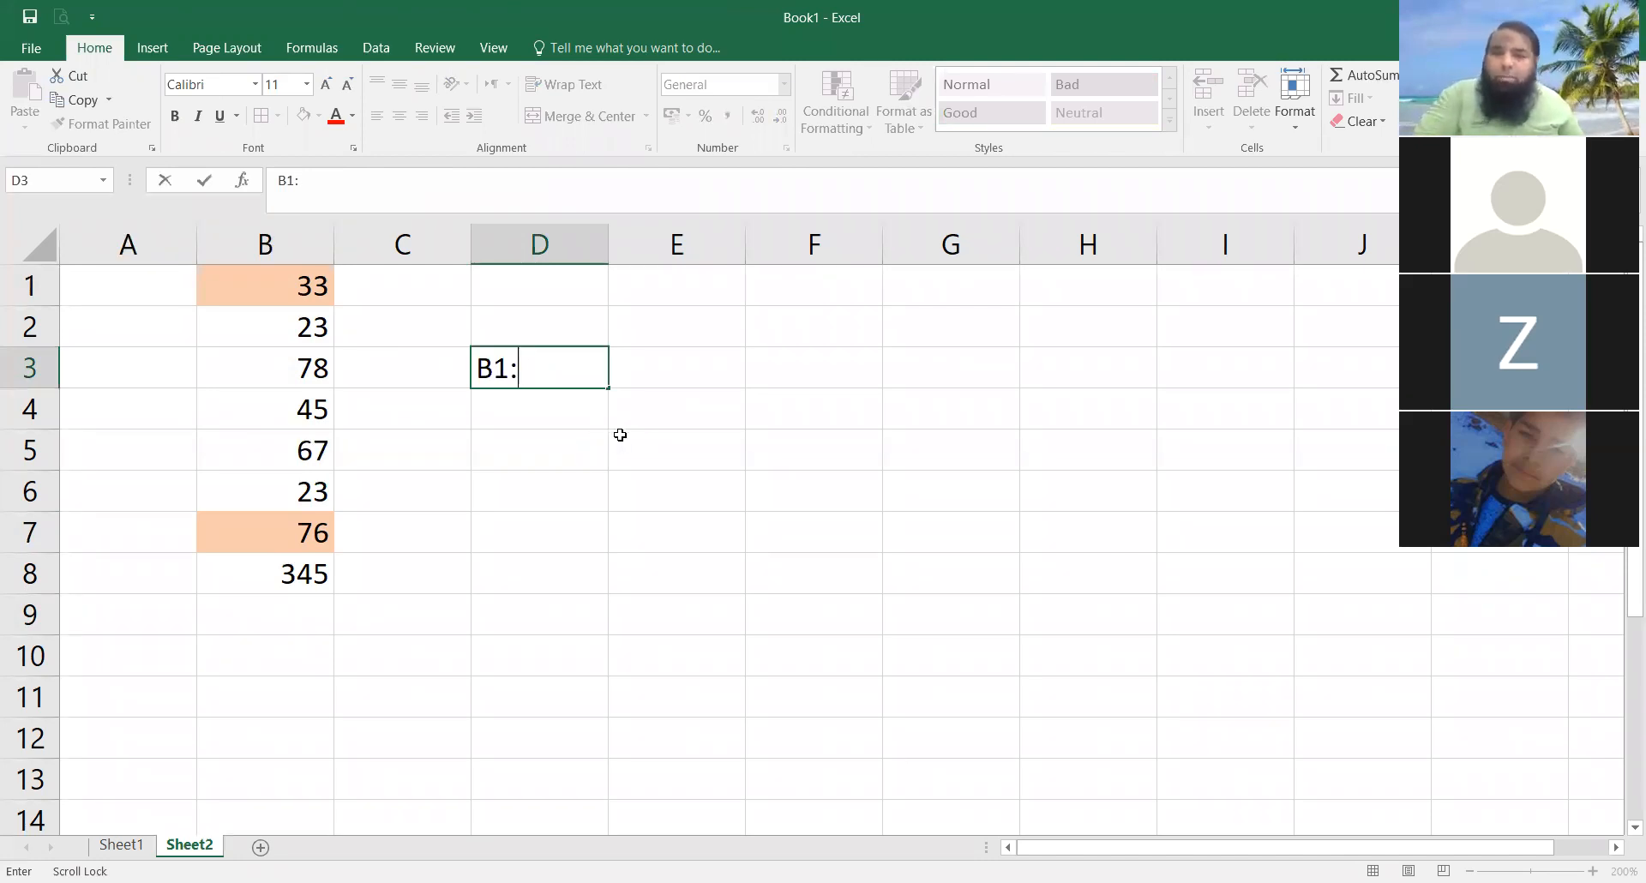
pyautogui.write('B7')
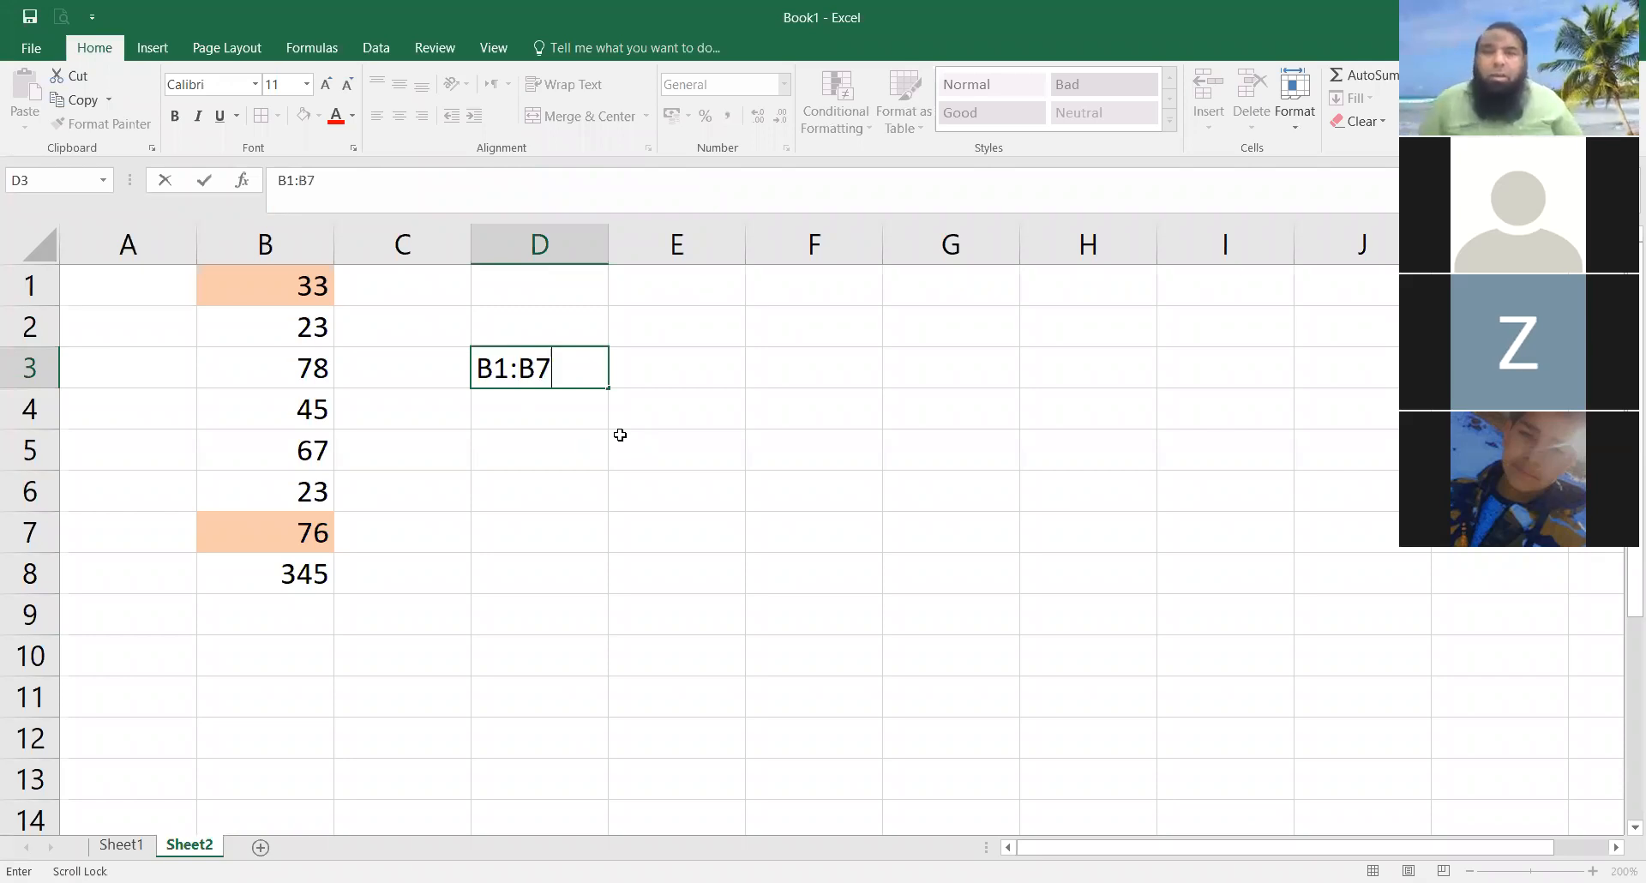
pyautogui.press('Return')
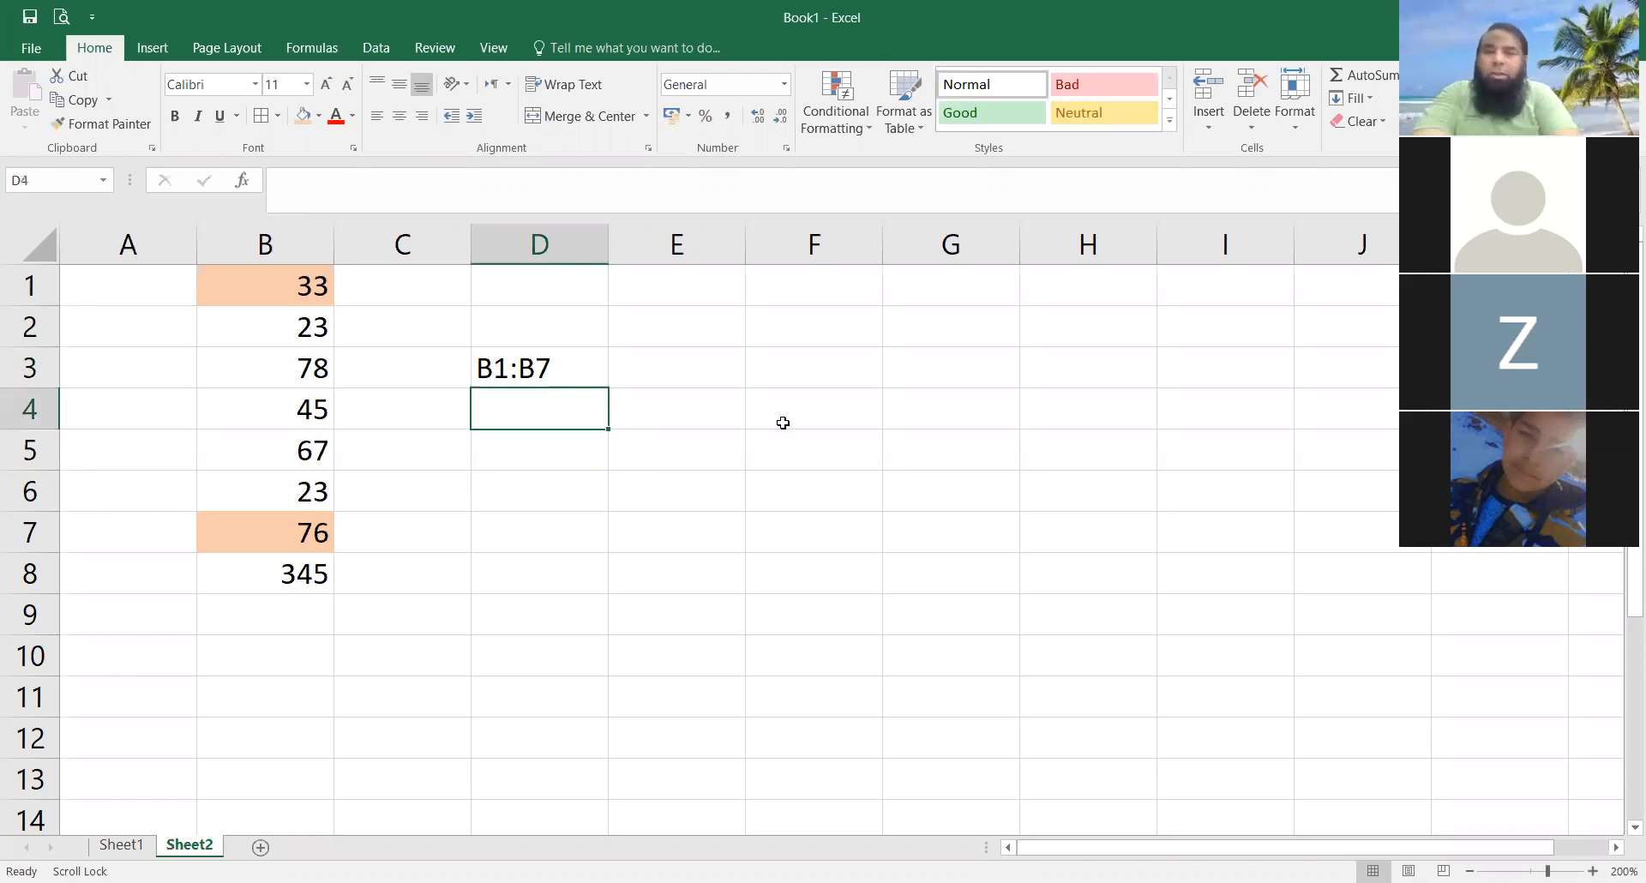
# Step: Enter the label Range in cell D4, directly below the range reference
pyautogui.write('r')
pyautogui.press('BackSpace')
pyautogui.write('R')
pyautogui.write('aa')
pyautogui.press('BackSpace')
pyautogui.write('nge')
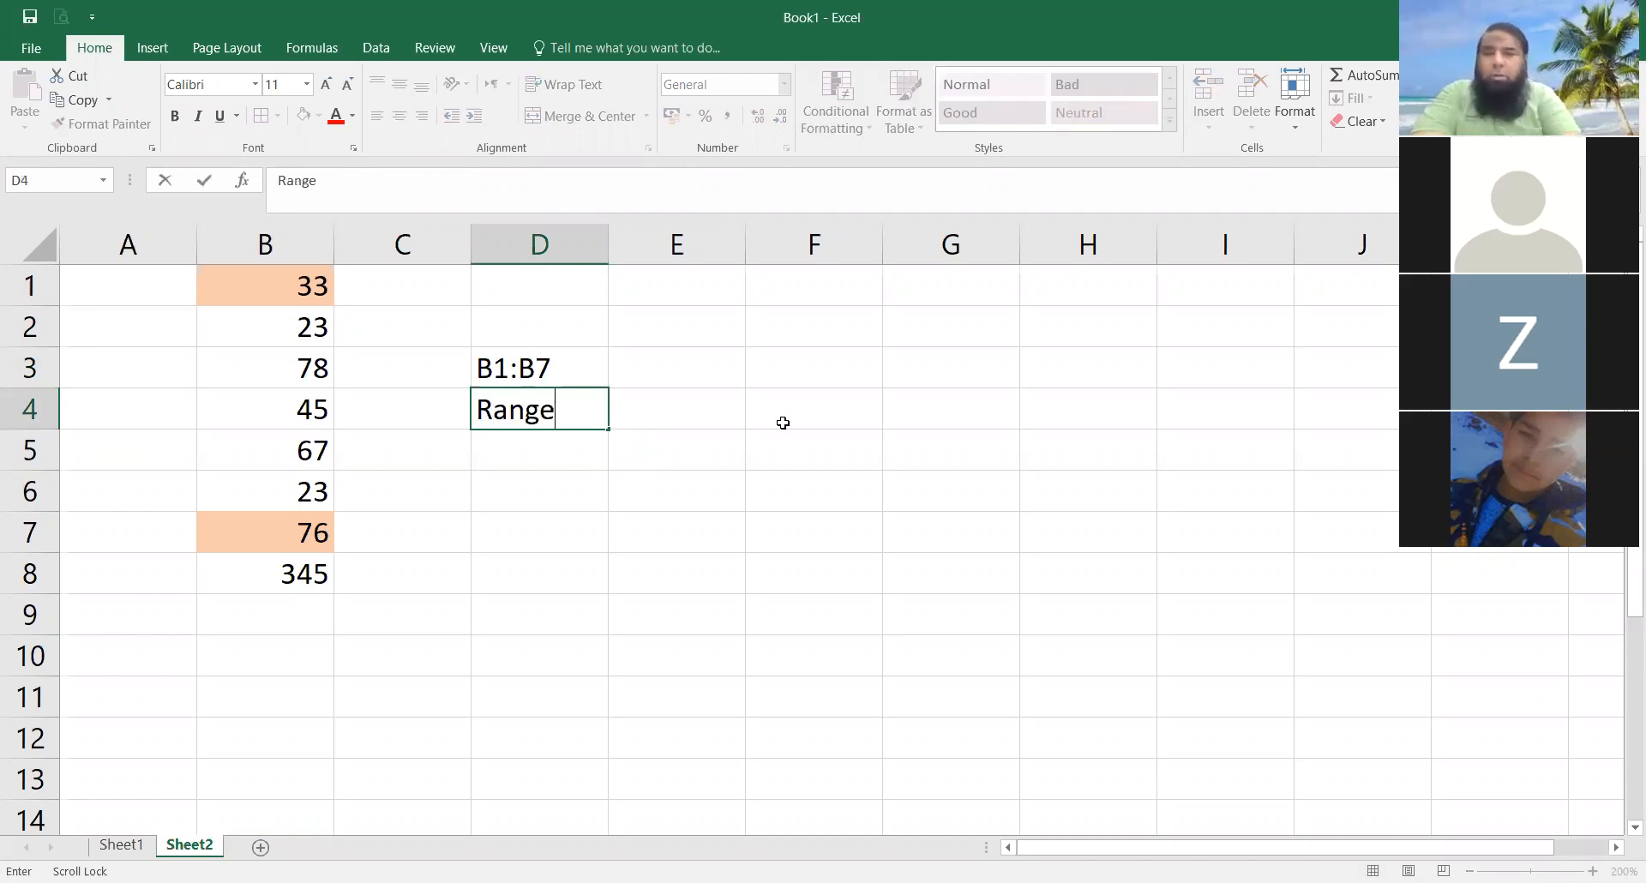
pyautogui.press('Return')
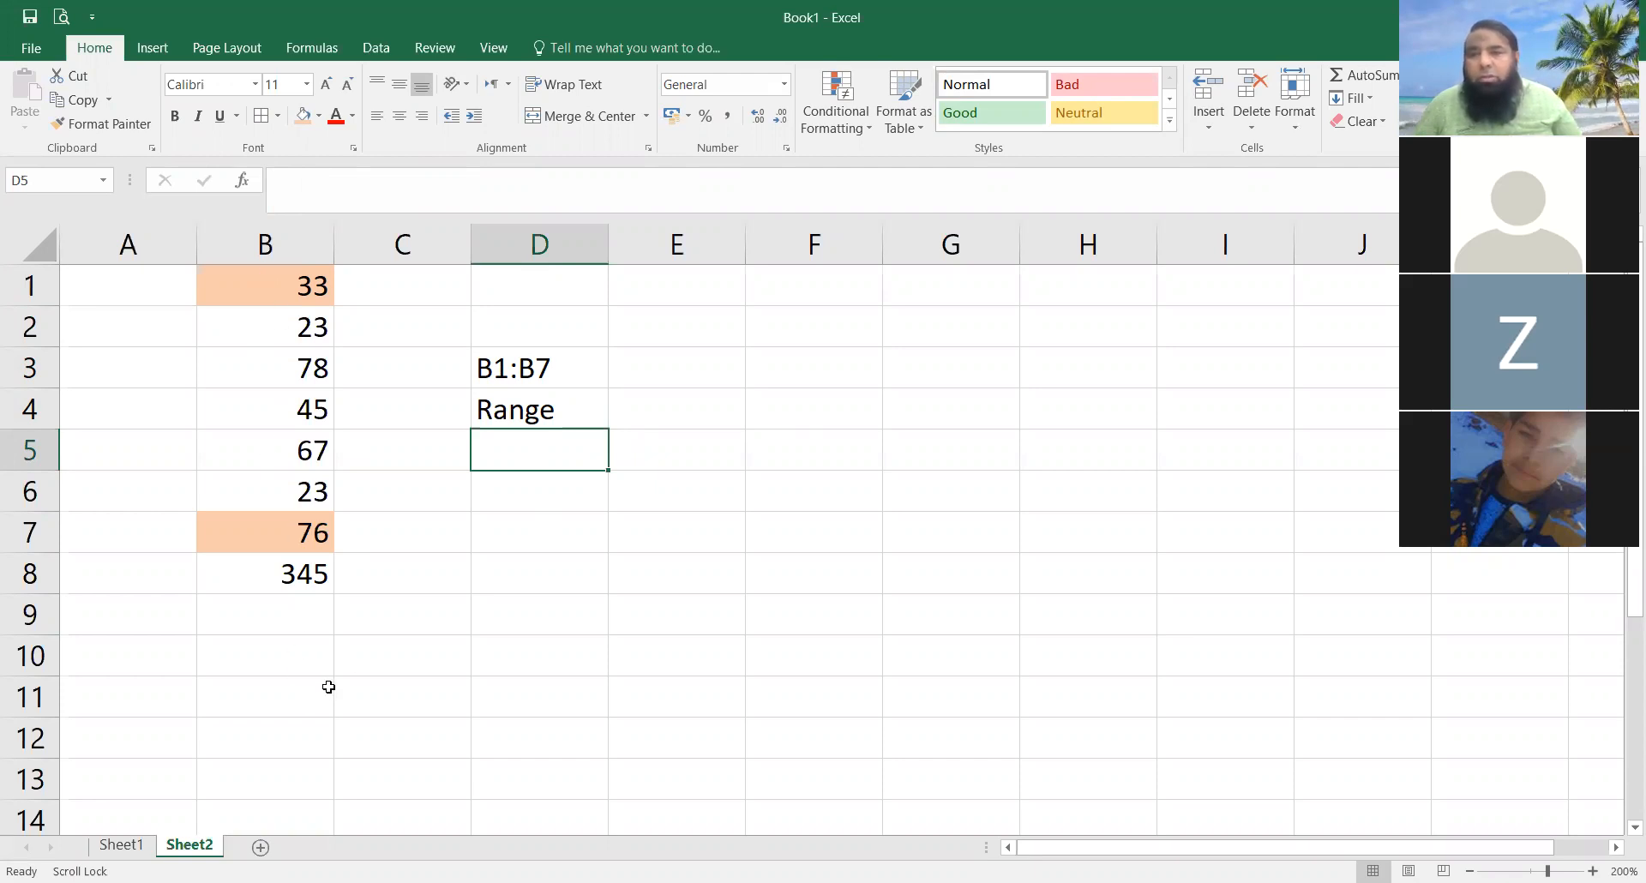
# Step: Change the range reference text in D3 to B1:B2000
pyautogui.click(524, 370)
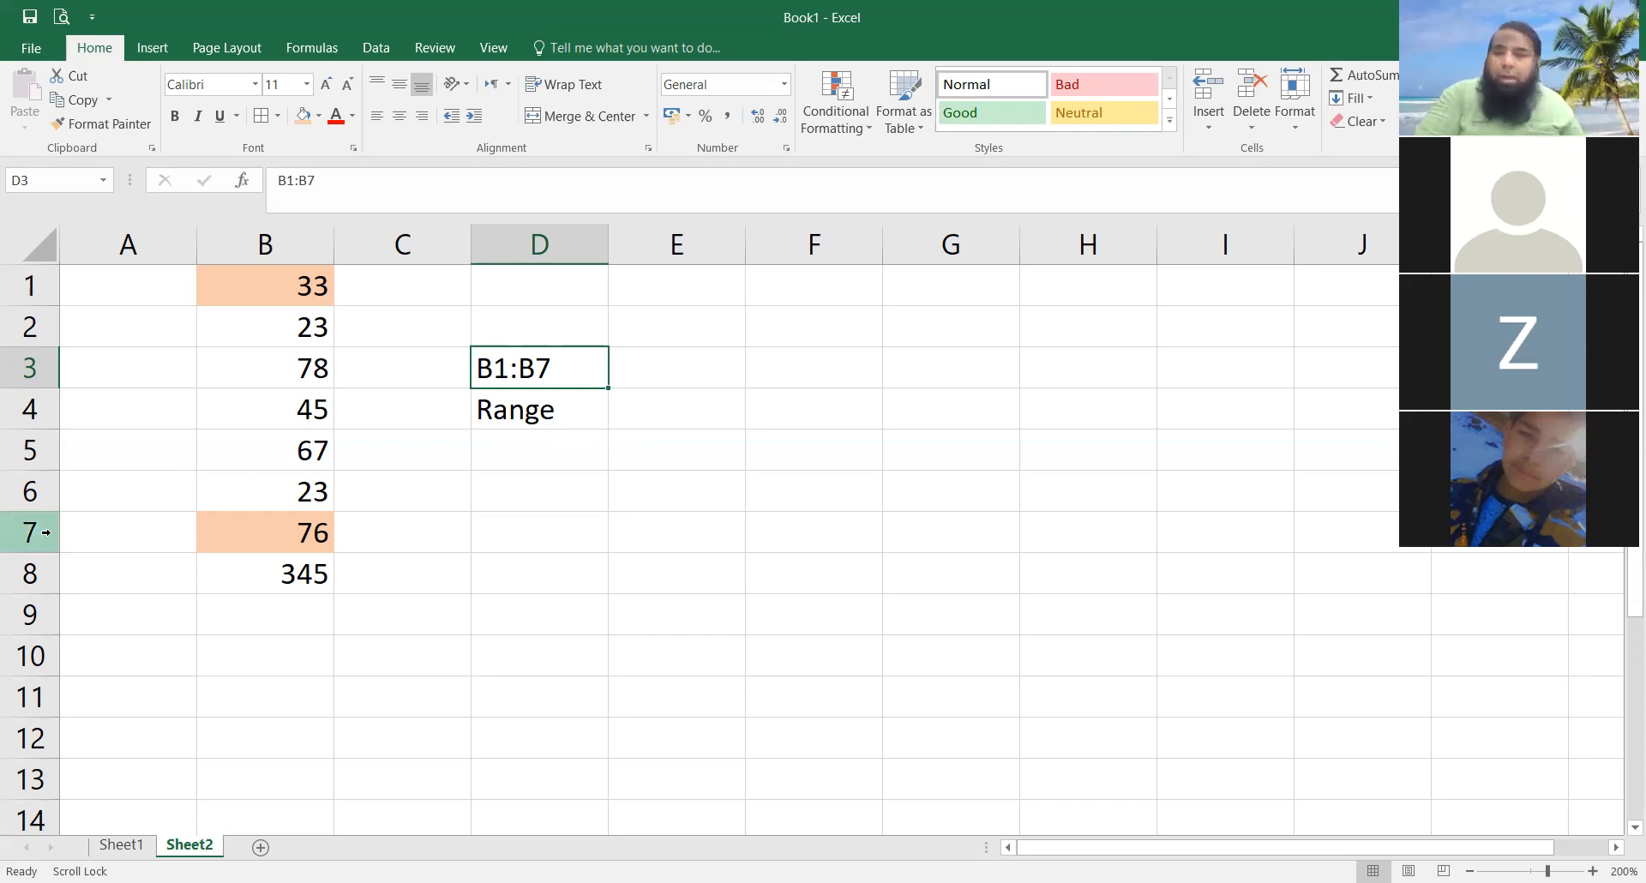
pyautogui.press('F2')
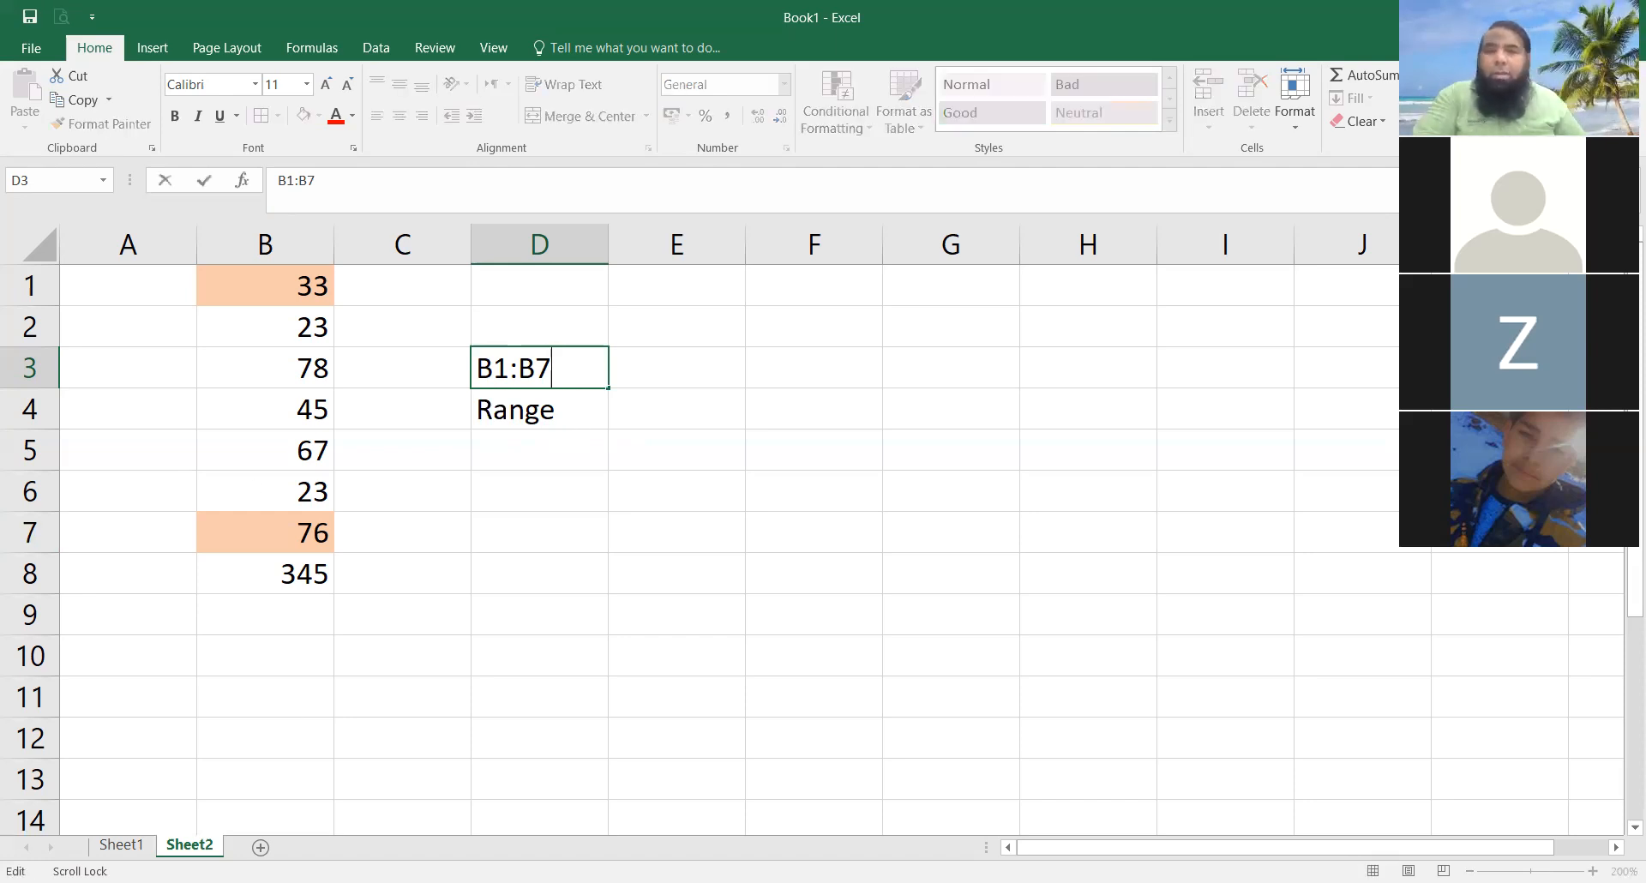
pyautogui.press('BackSpace')
pyautogui.write('2')
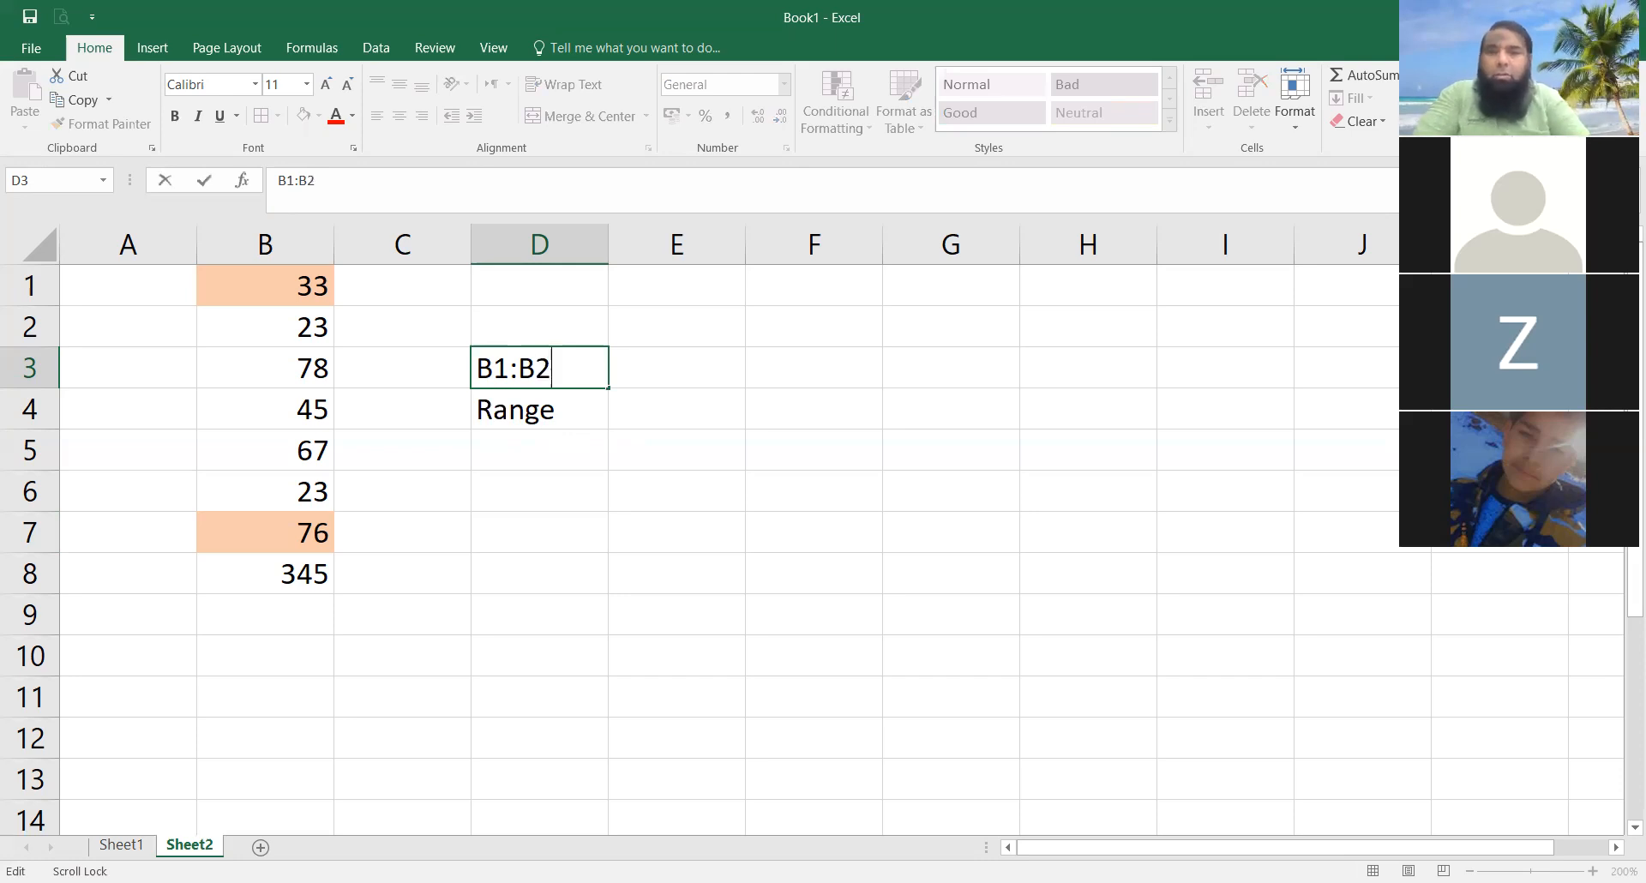
pyautogui.write('000')
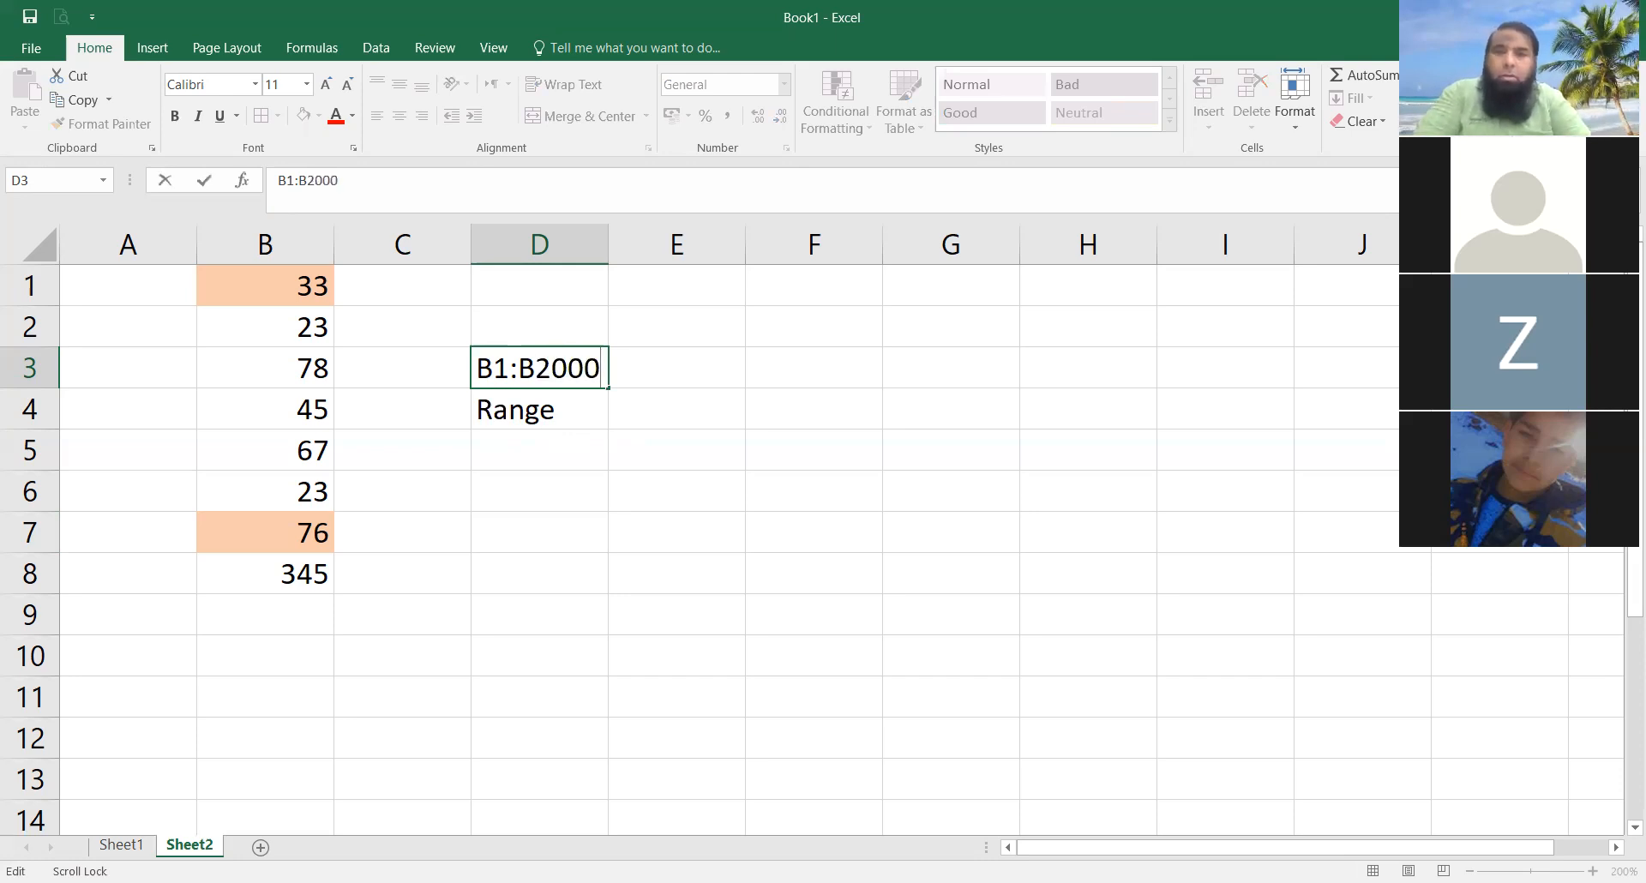
pyautogui.press('Return')
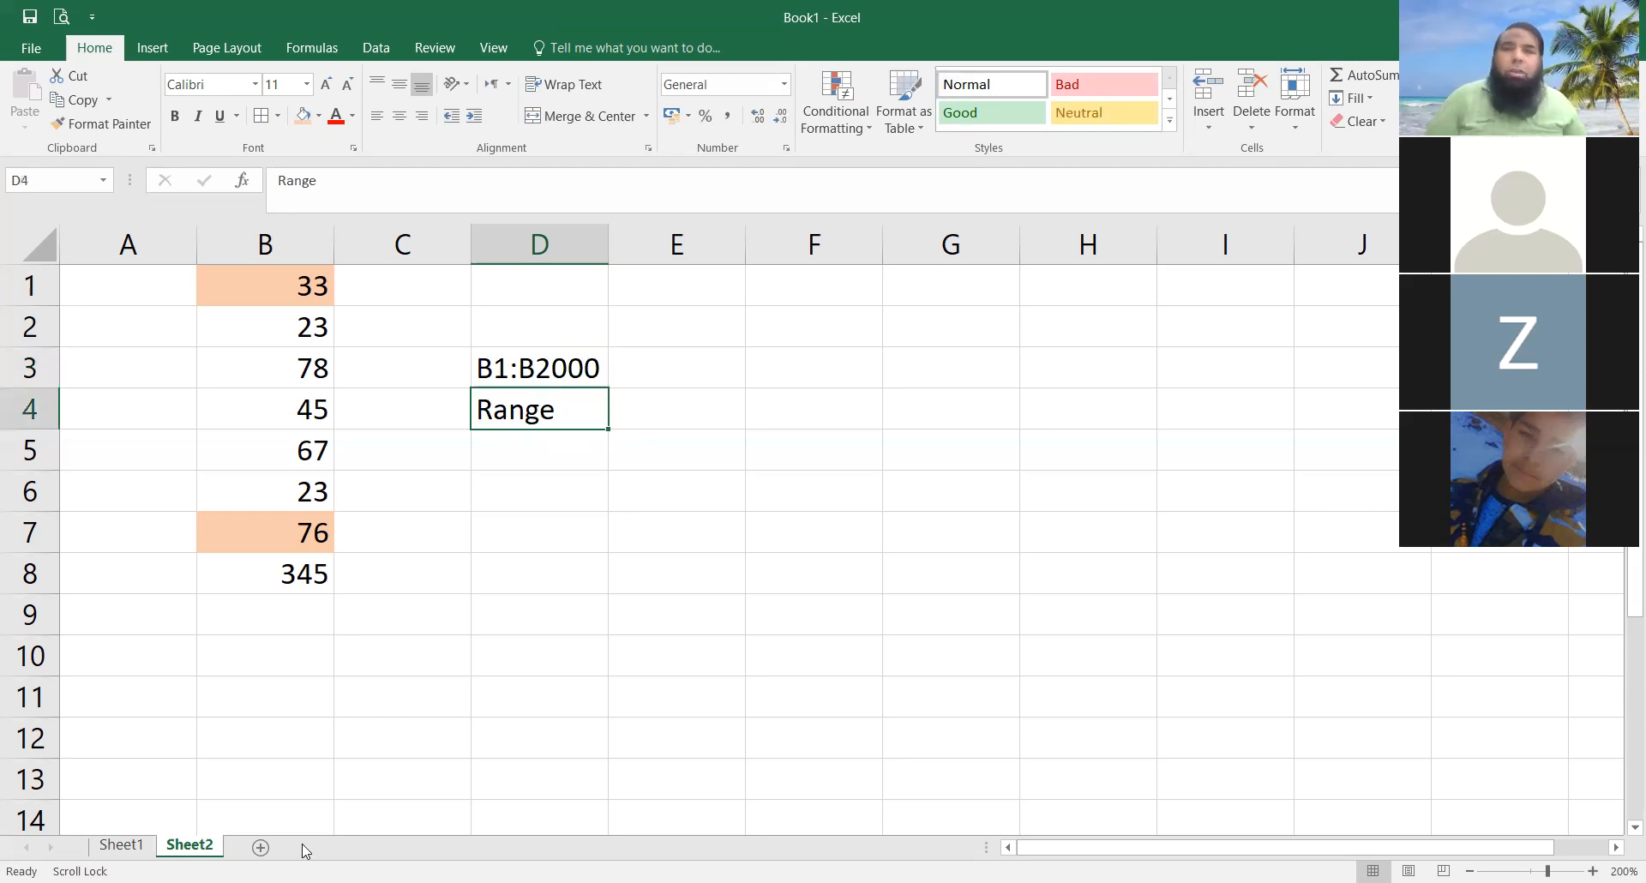
pyautogui.click(485, 371)
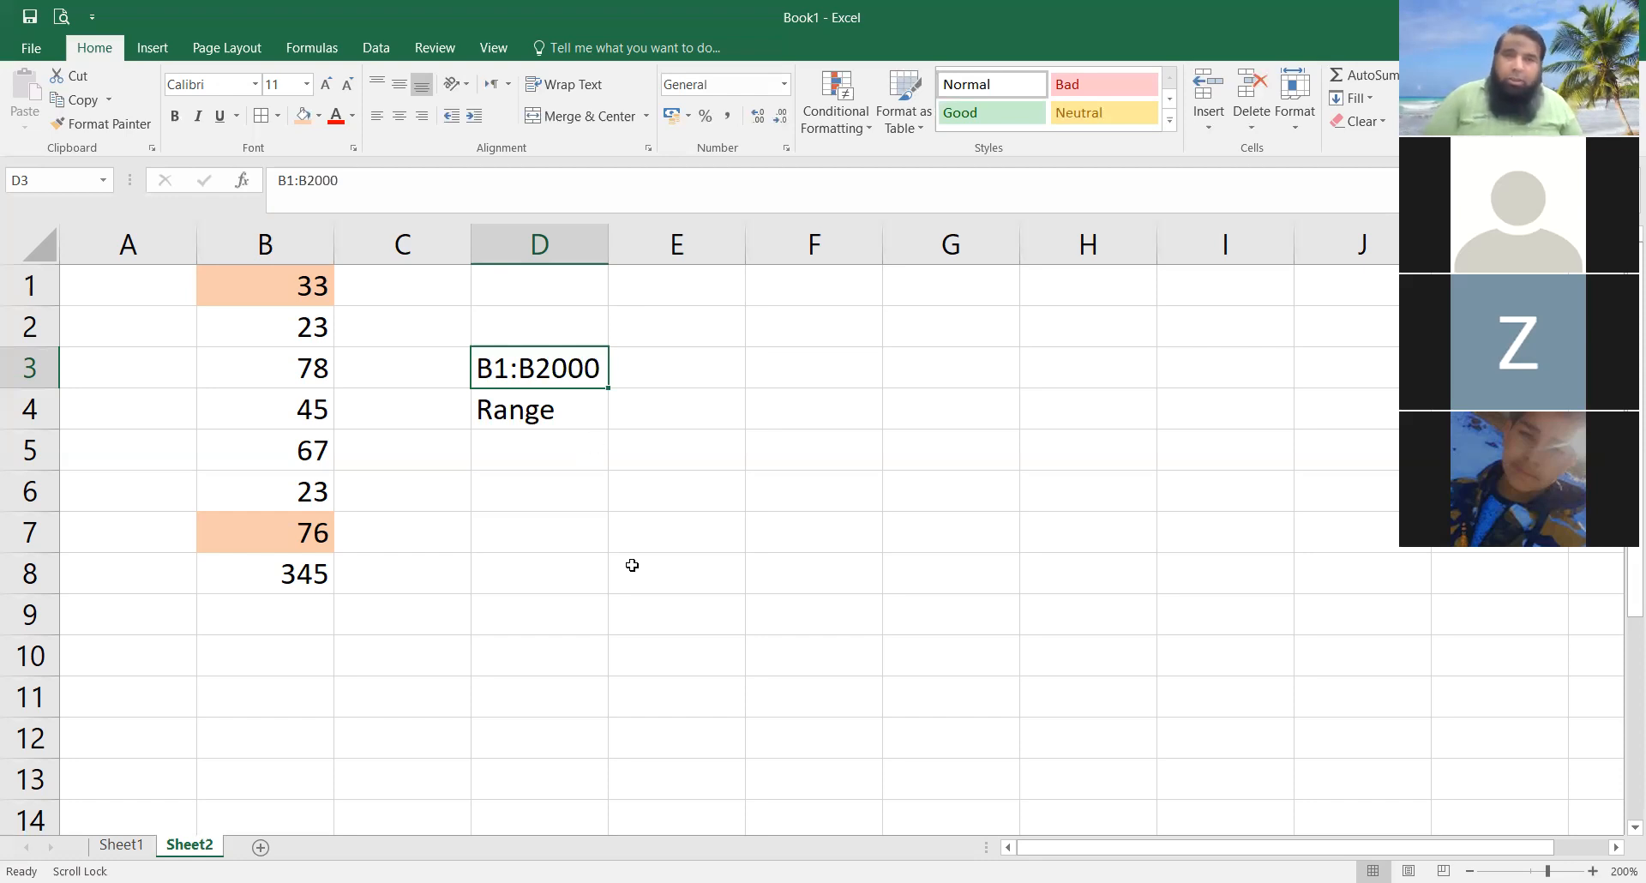
pyautogui.click(633, 500)
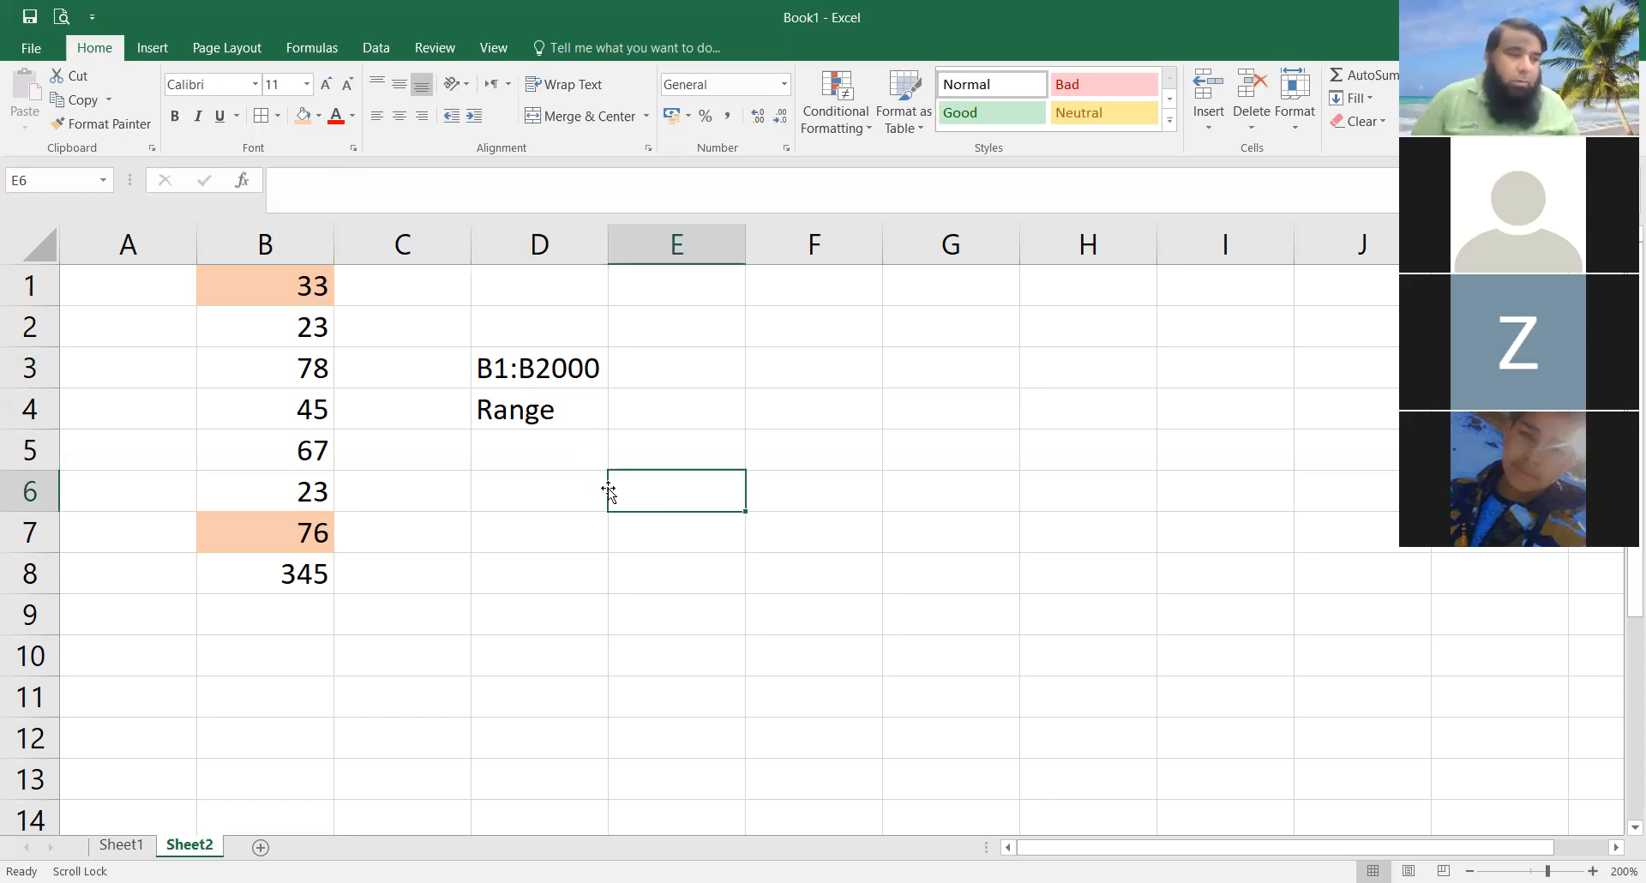
pyautogui.click(541, 417)
pyautogui.click(550, 488)
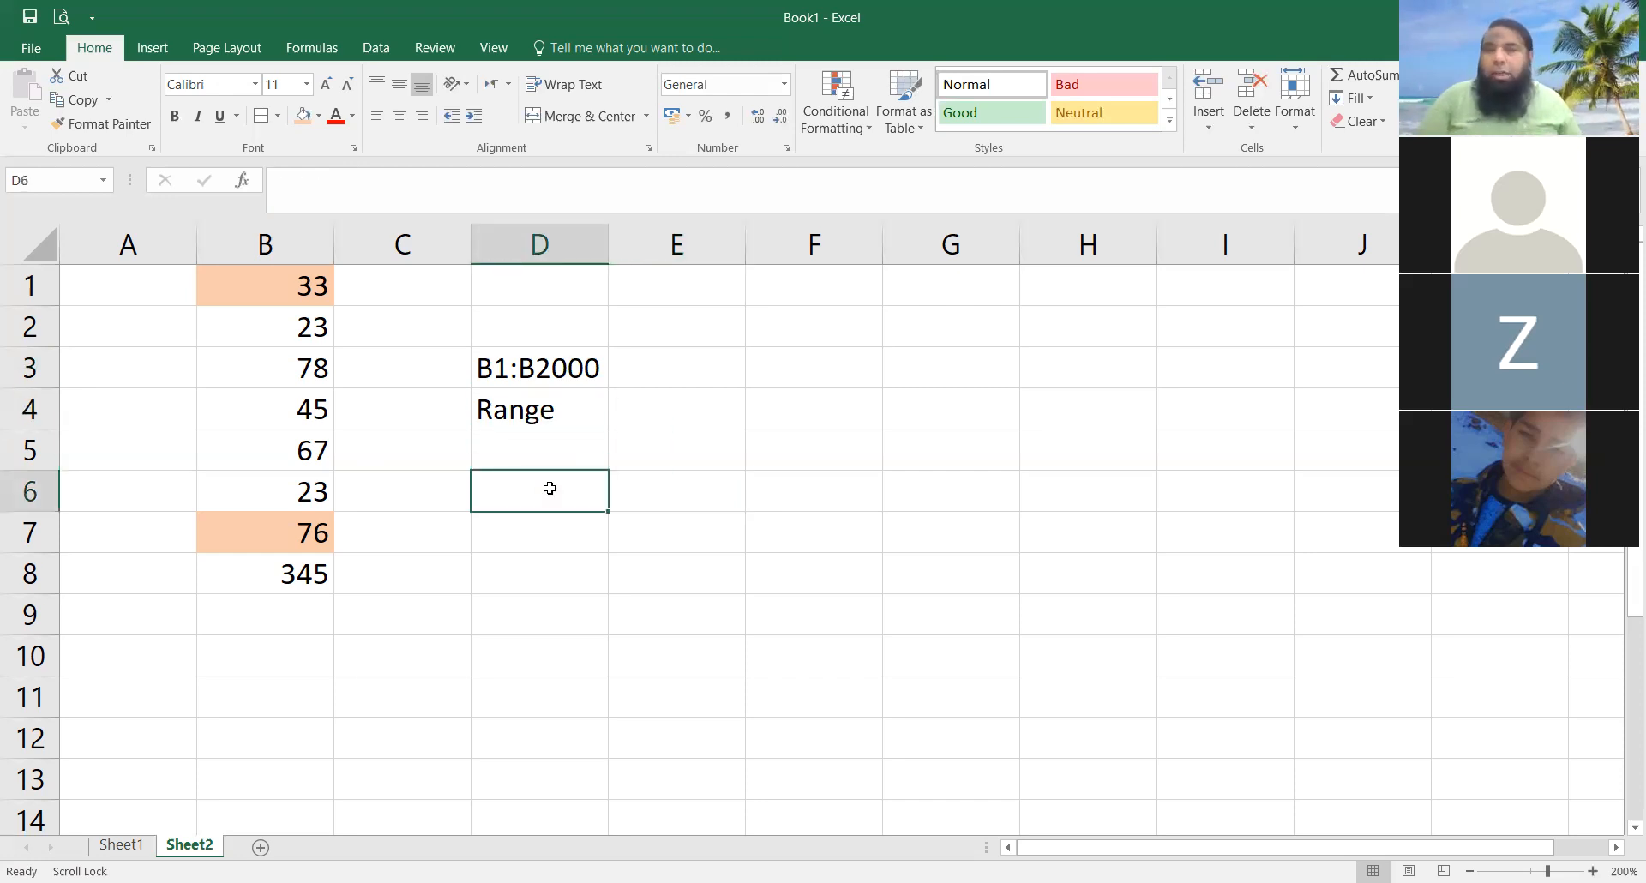
# Step: Clear the range reference and its label from cells D1 through D5
pyautogui.moveTo(558, 294); pyautogui.dragTo(561, 464)
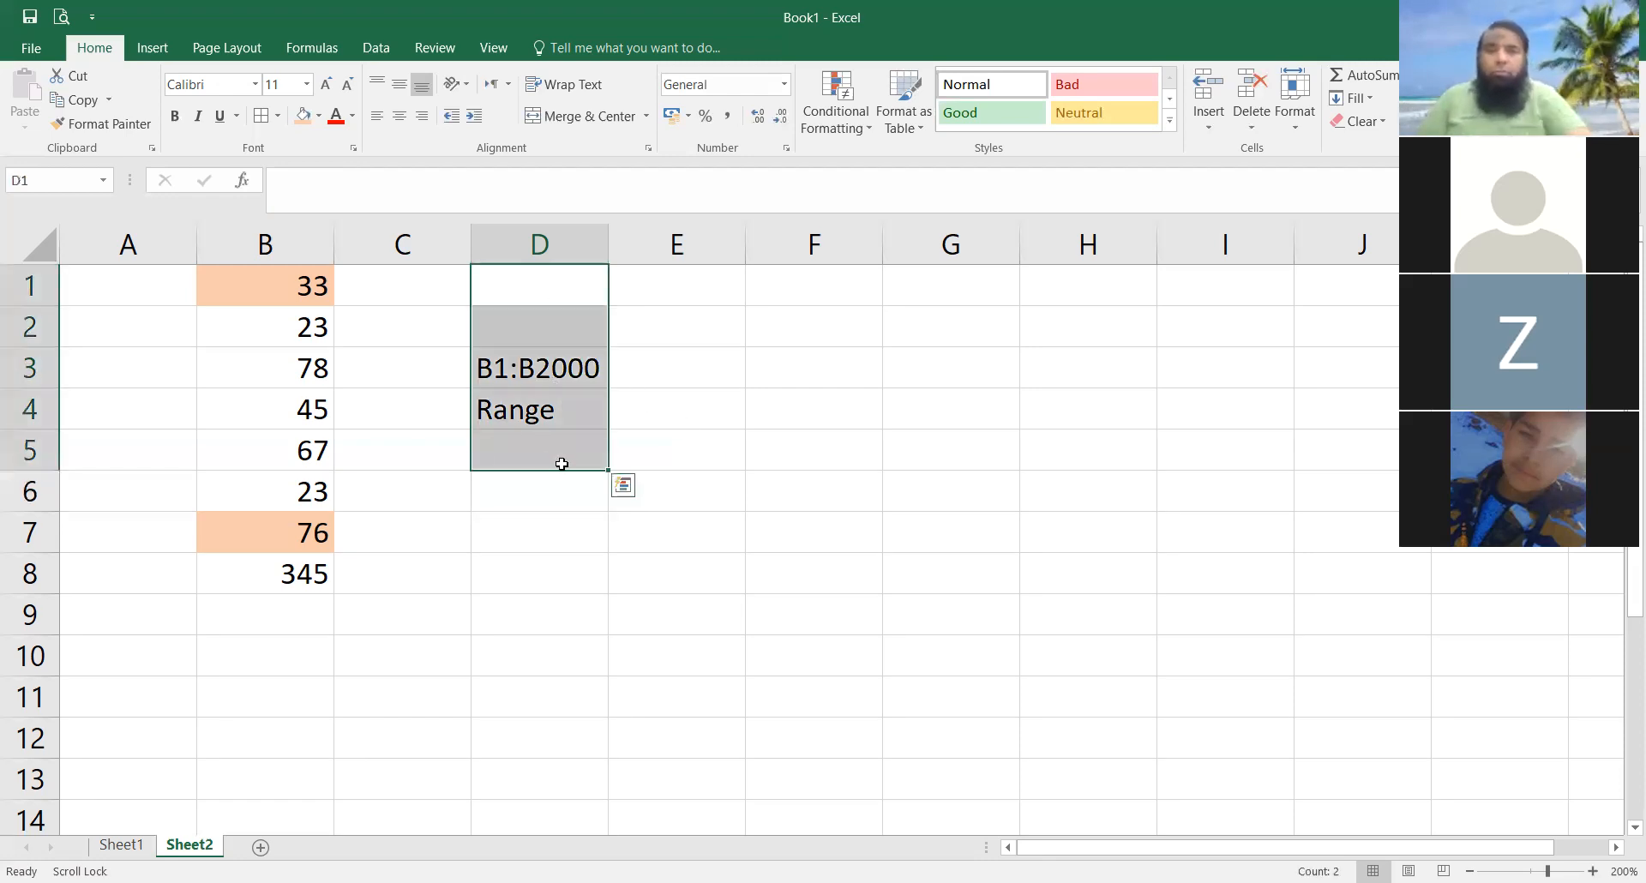
pyautogui.press('Delete')
# Step: Write the SUM syntax =SUM(range) in D2 as plain text, using a leading space so it is not evaluated
pyautogui.click(536, 330)
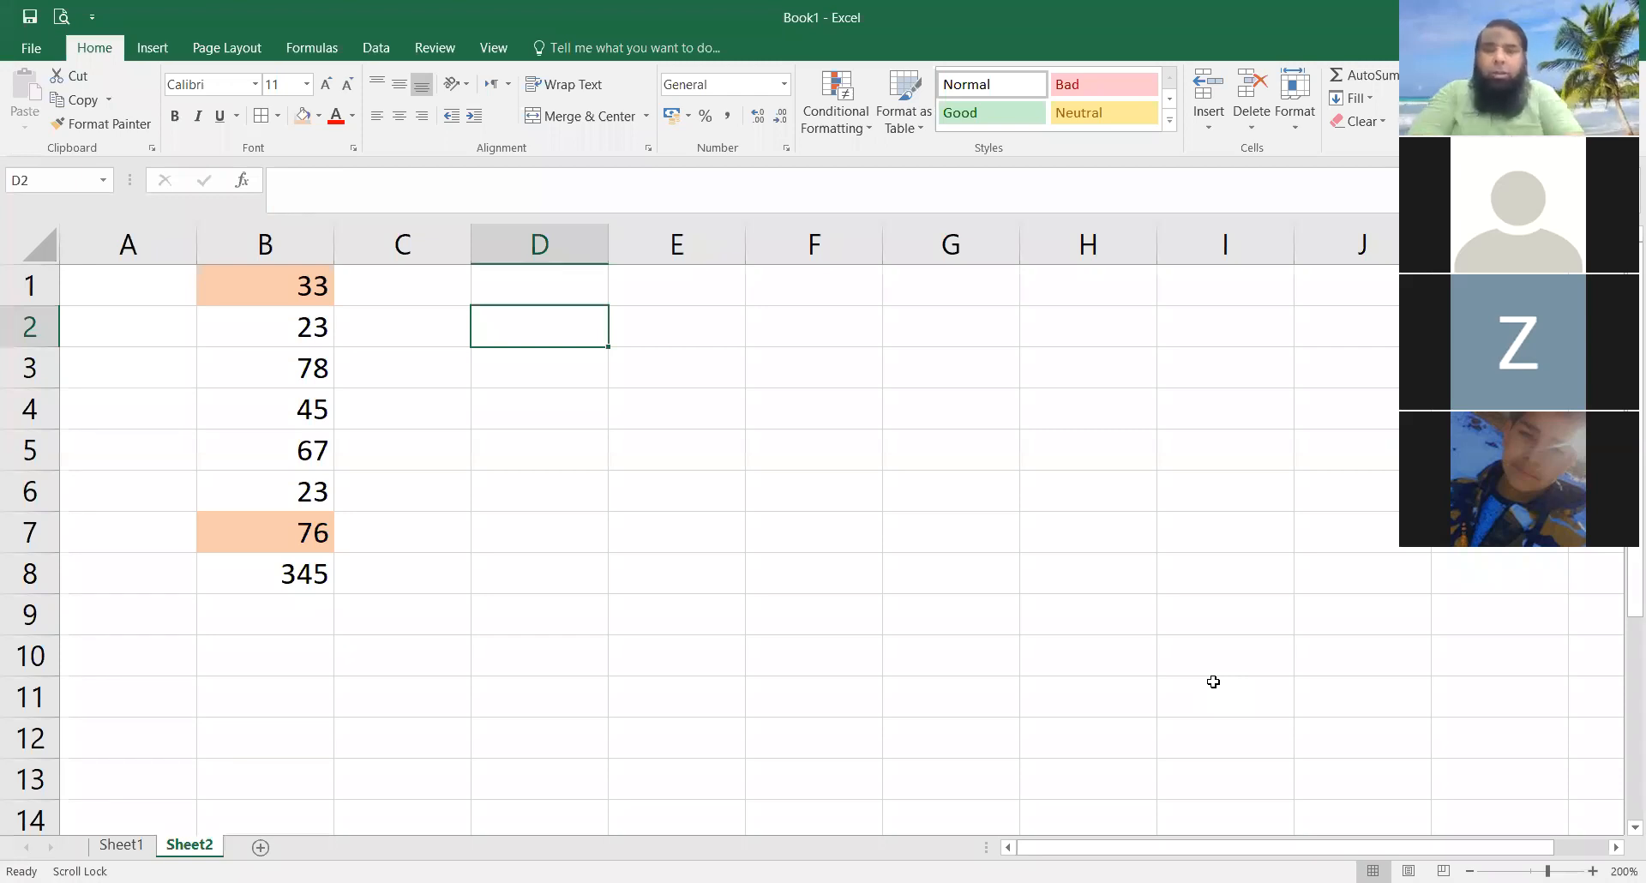
pyautogui.write('=')
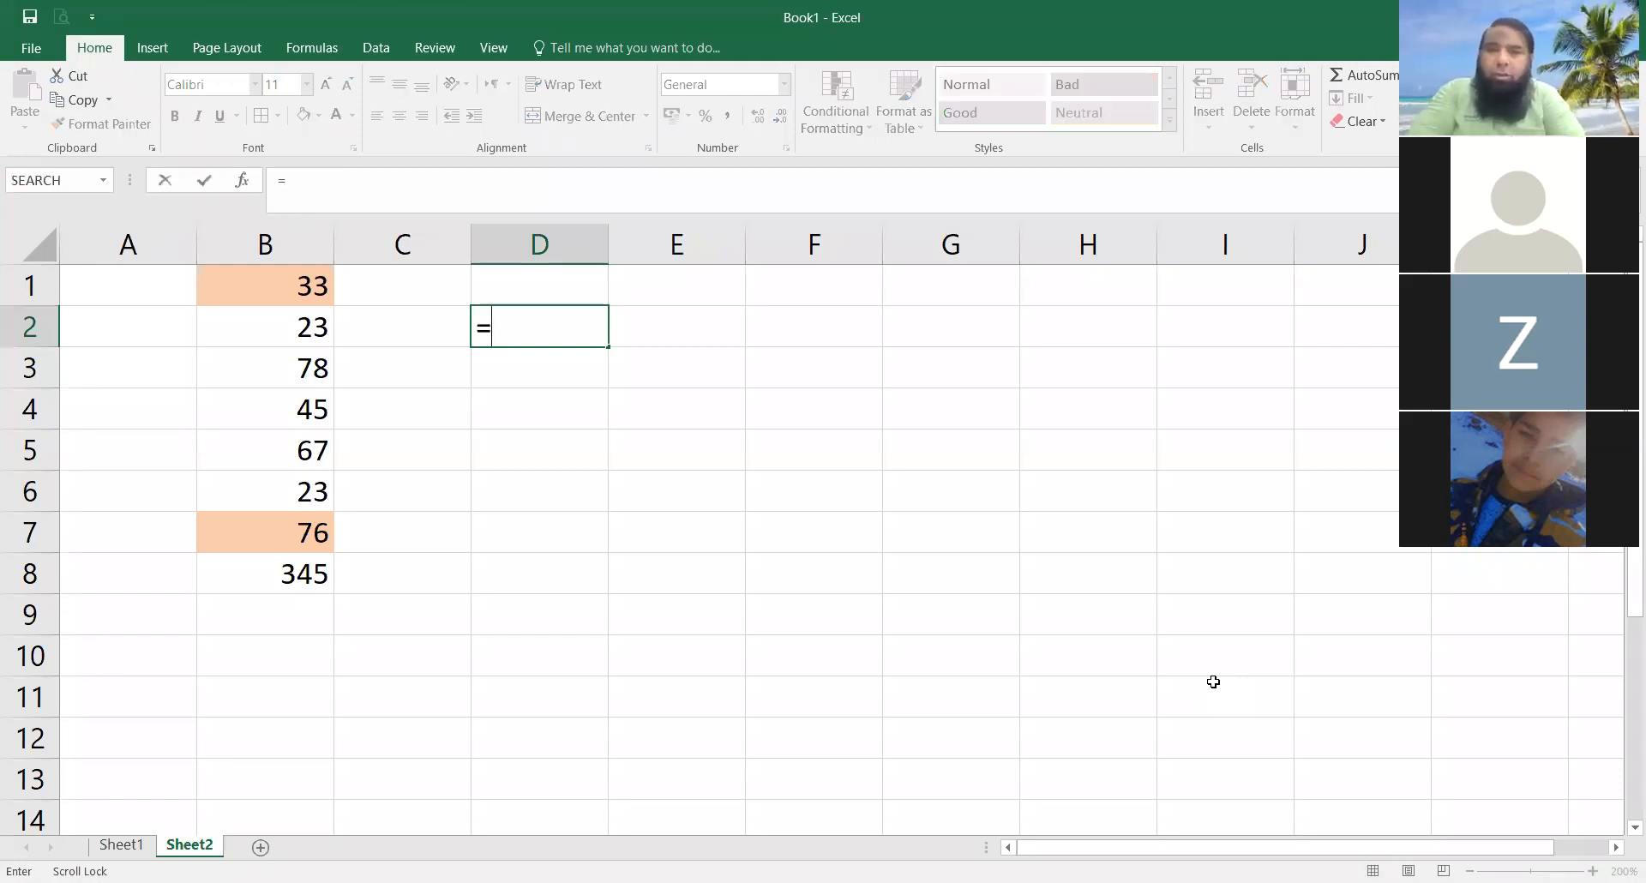
pyautogui.write('sum(')
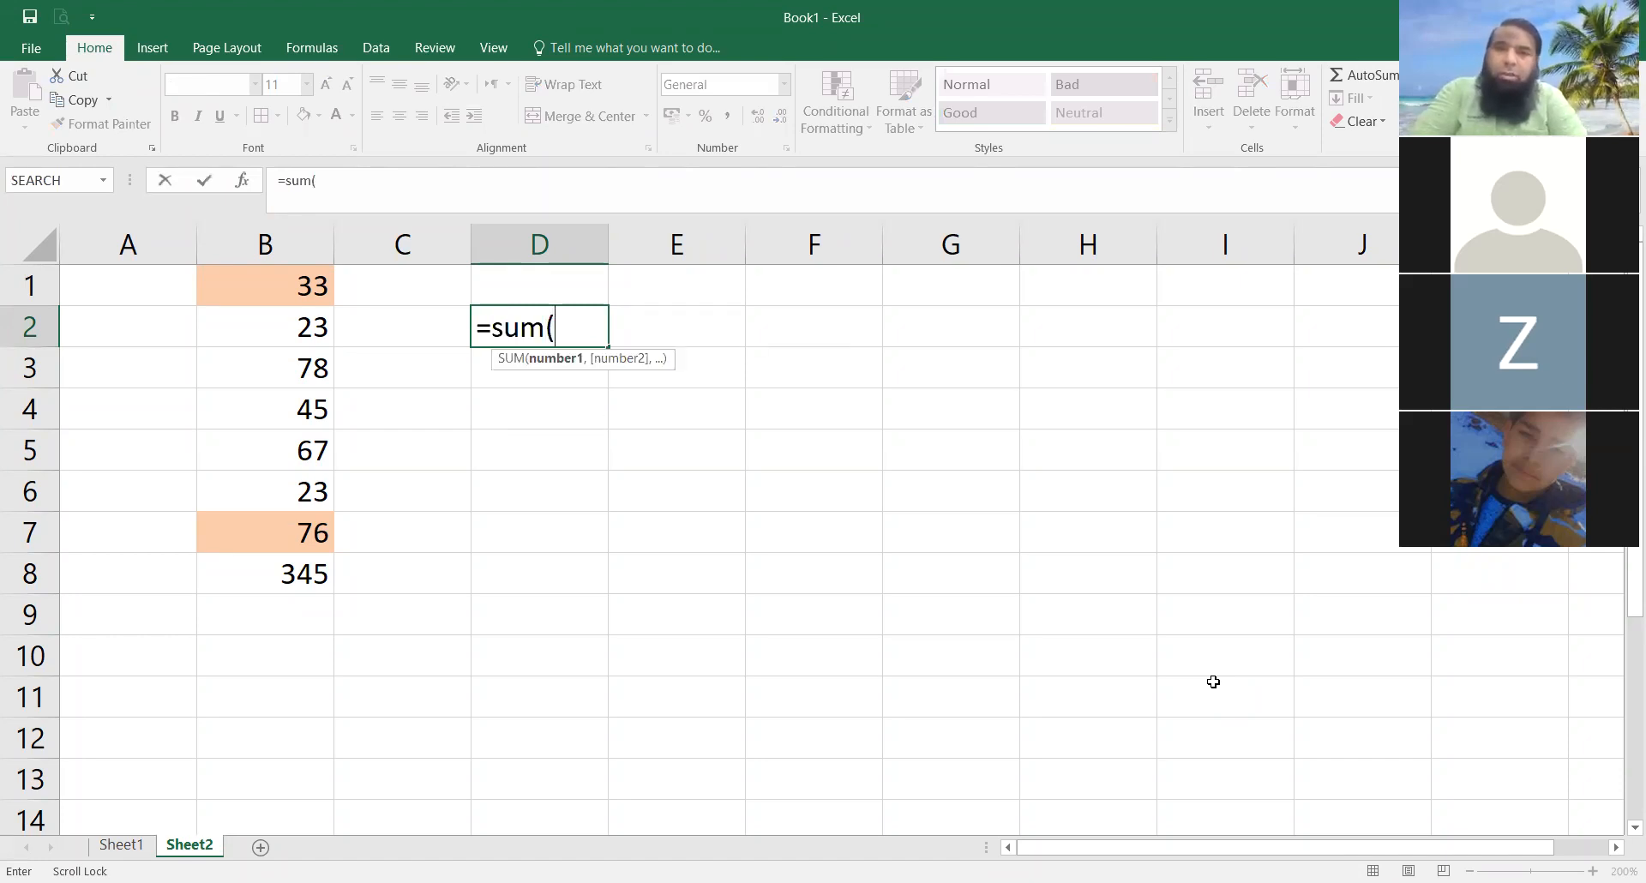
pyautogui.write('range)')
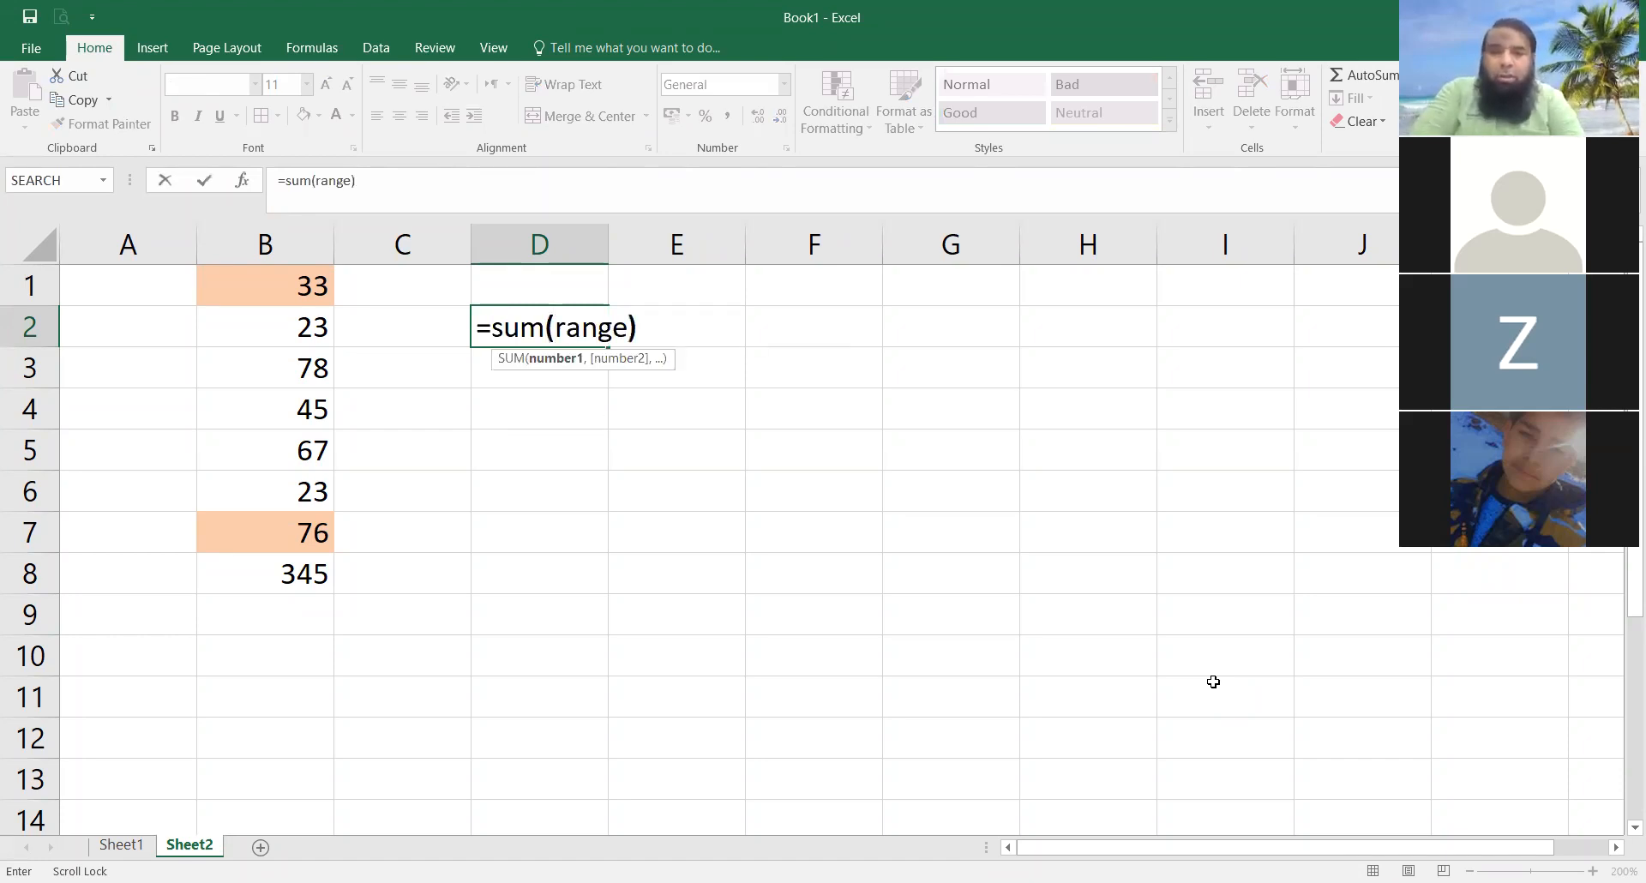
pyautogui.press('Return')
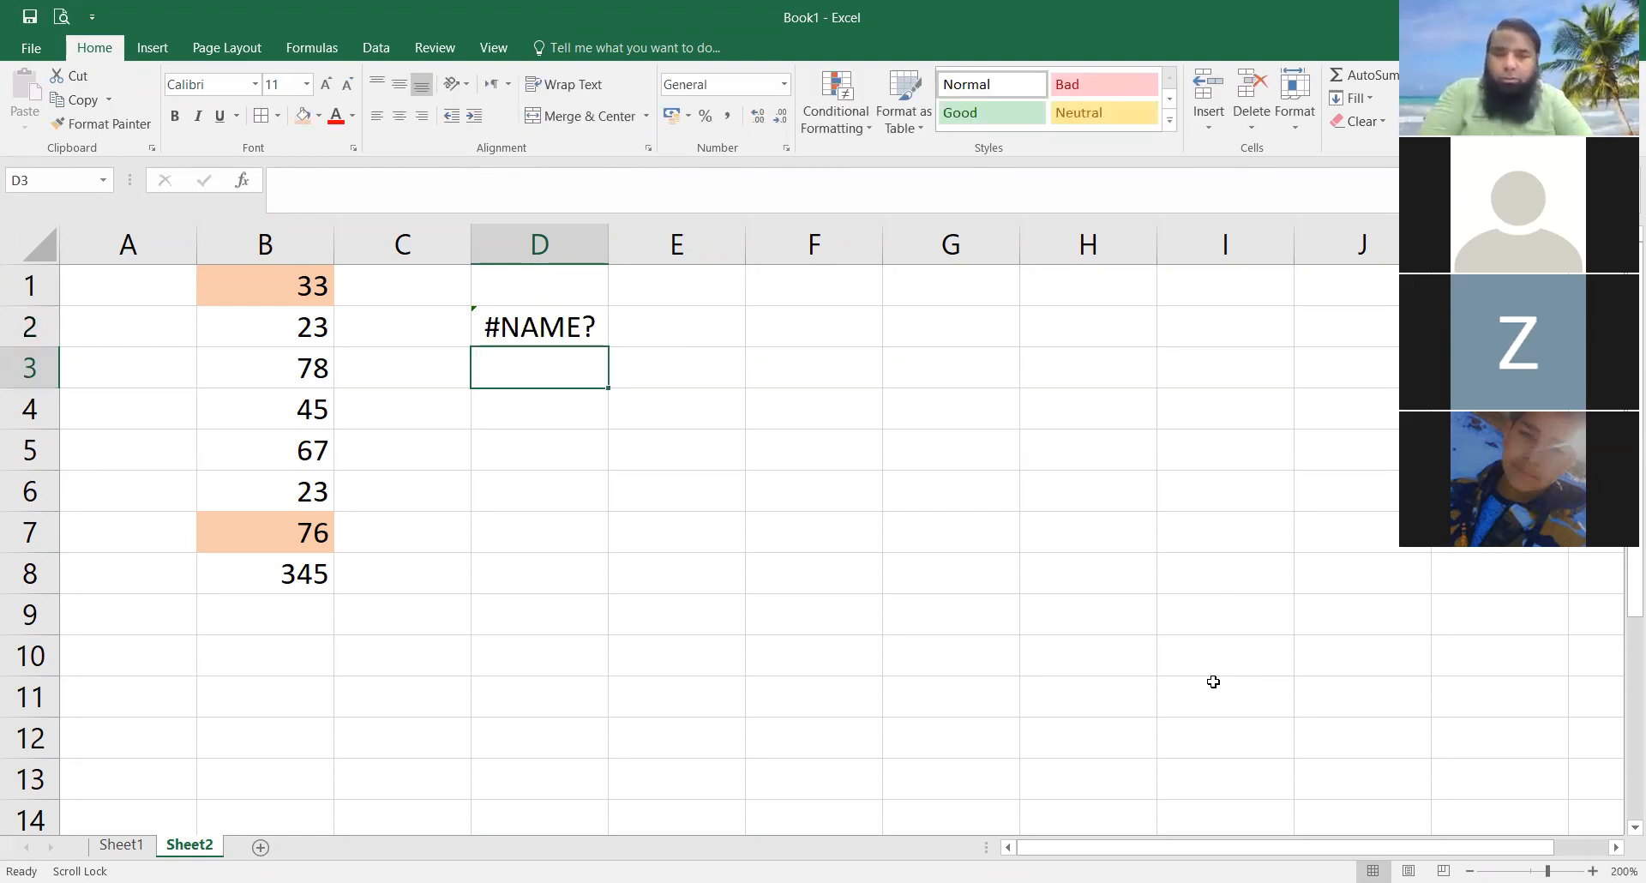
pyautogui.click(565, 322)
pyautogui.doubleClick(568, 312)
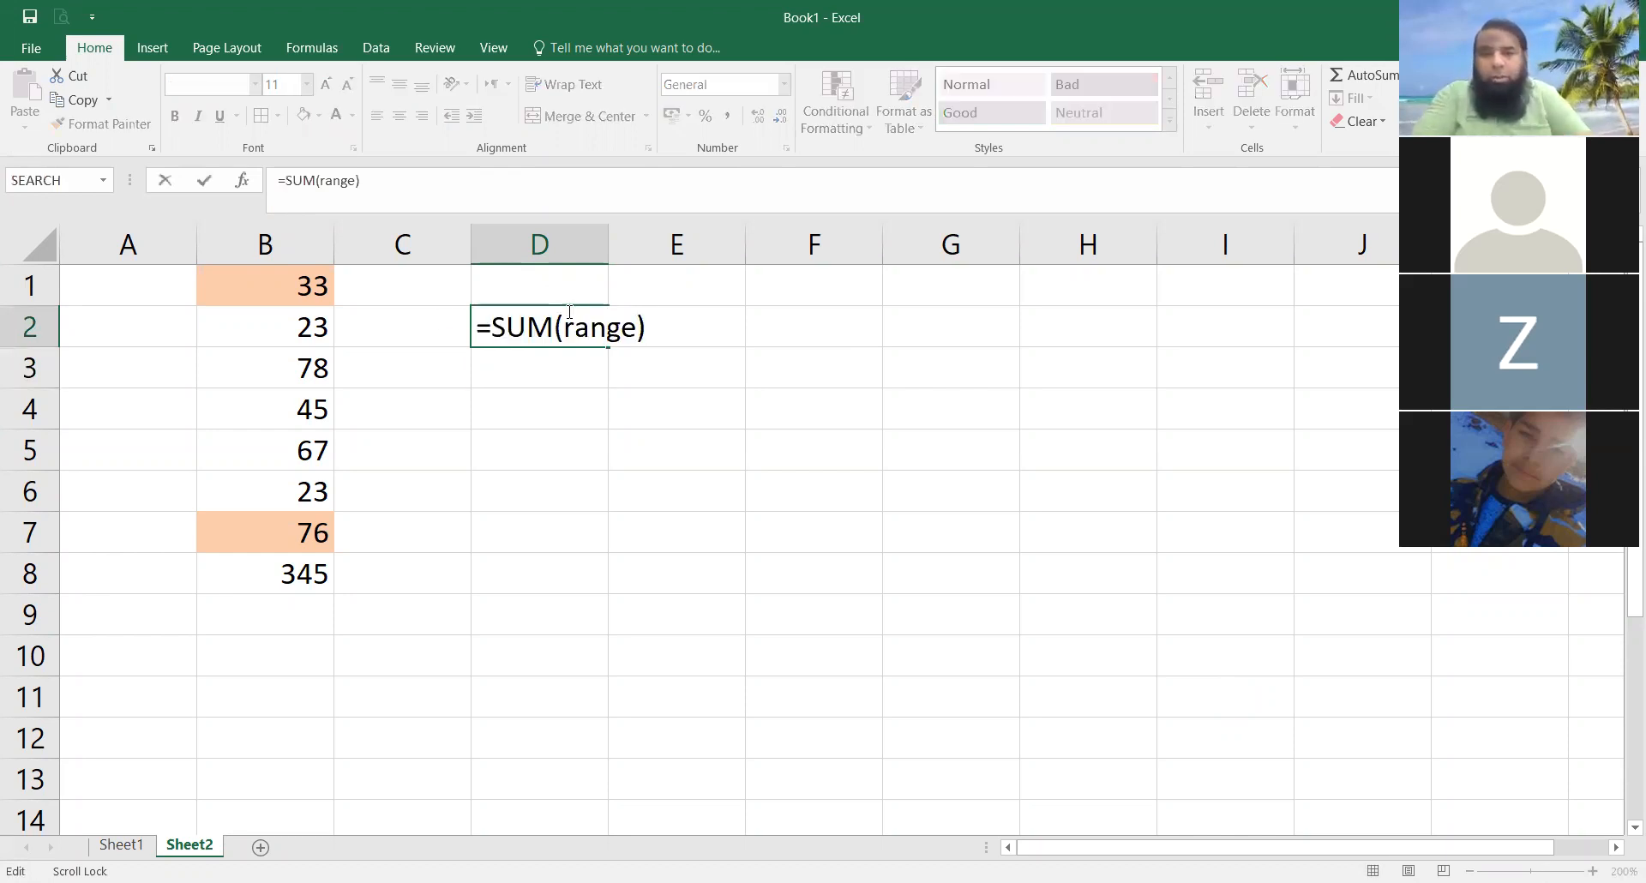
pyautogui.press('Return')
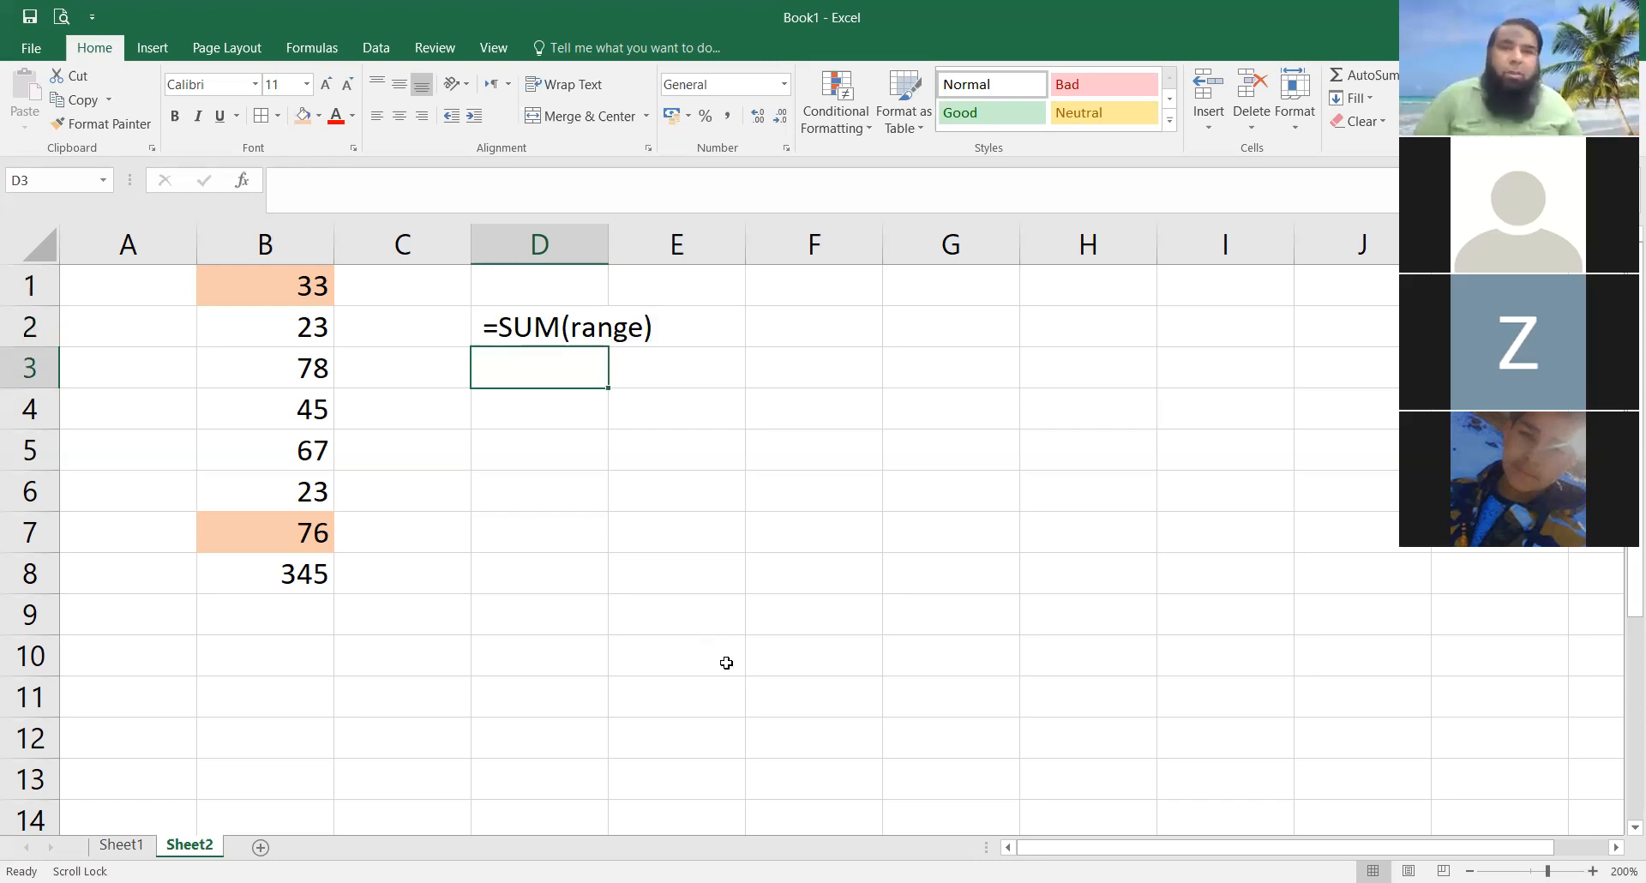
# Step: Enter the label Sum in A9 and highlight the total in B8 with the current light orange fill color
pyautogui.click(120, 618)
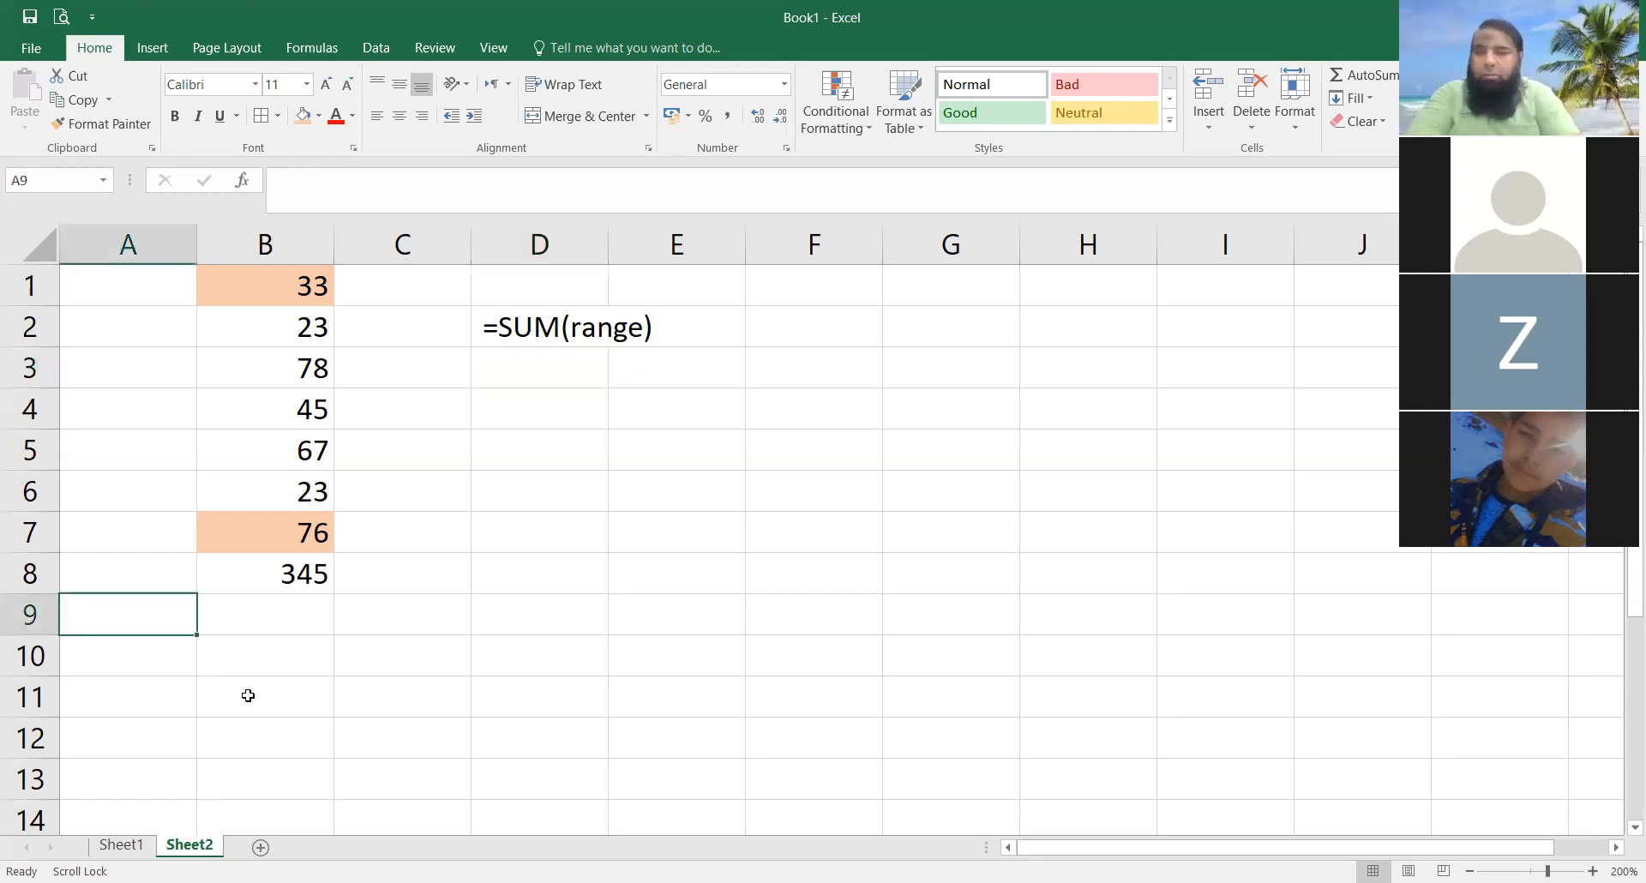
pyautogui.write('Sum')
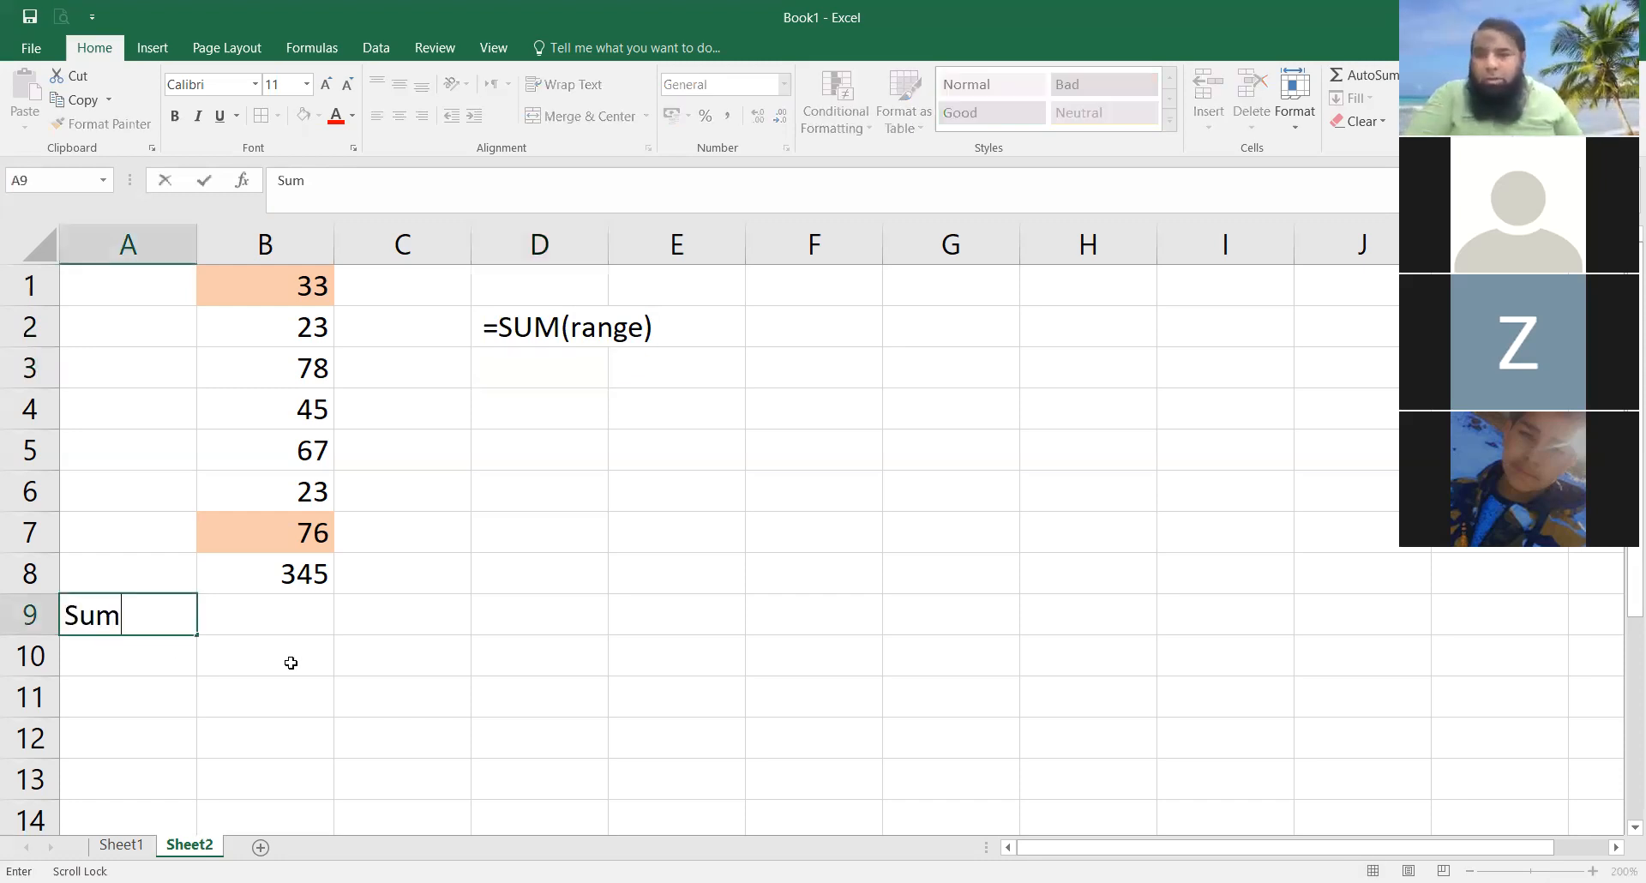
pyautogui.click(303, 623)
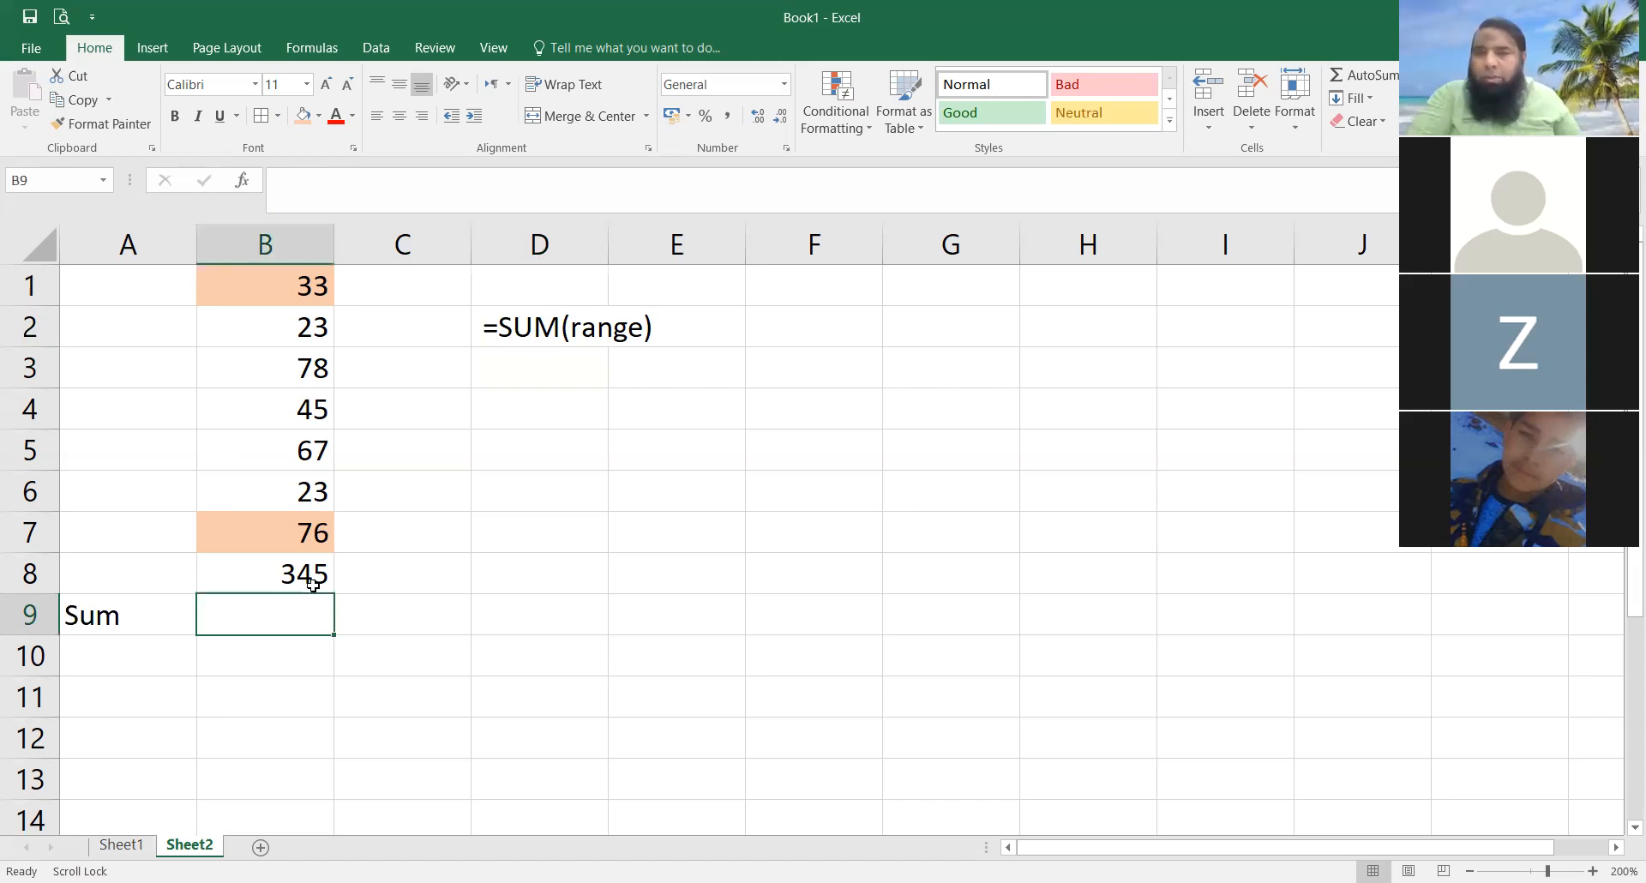
pyautogui.press('Up')
pyautogui.click(304, 118)
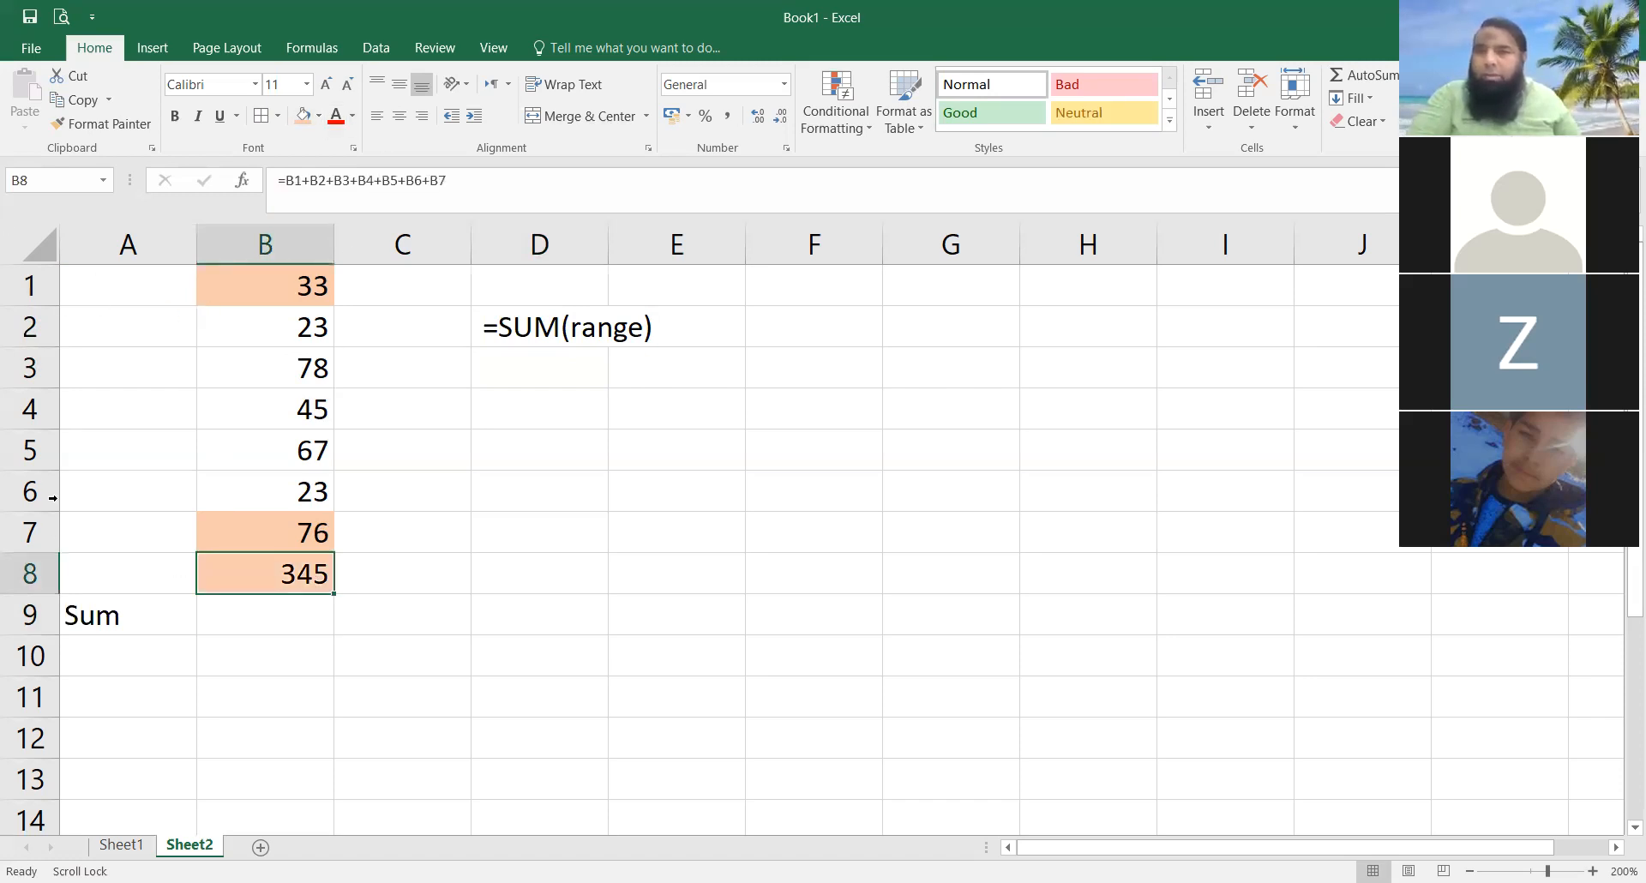
# Step: Add up the numbers in B9 with =SUM(B1:B7) and compare its formula with the one in B8
pyautogui.click(261, 628)
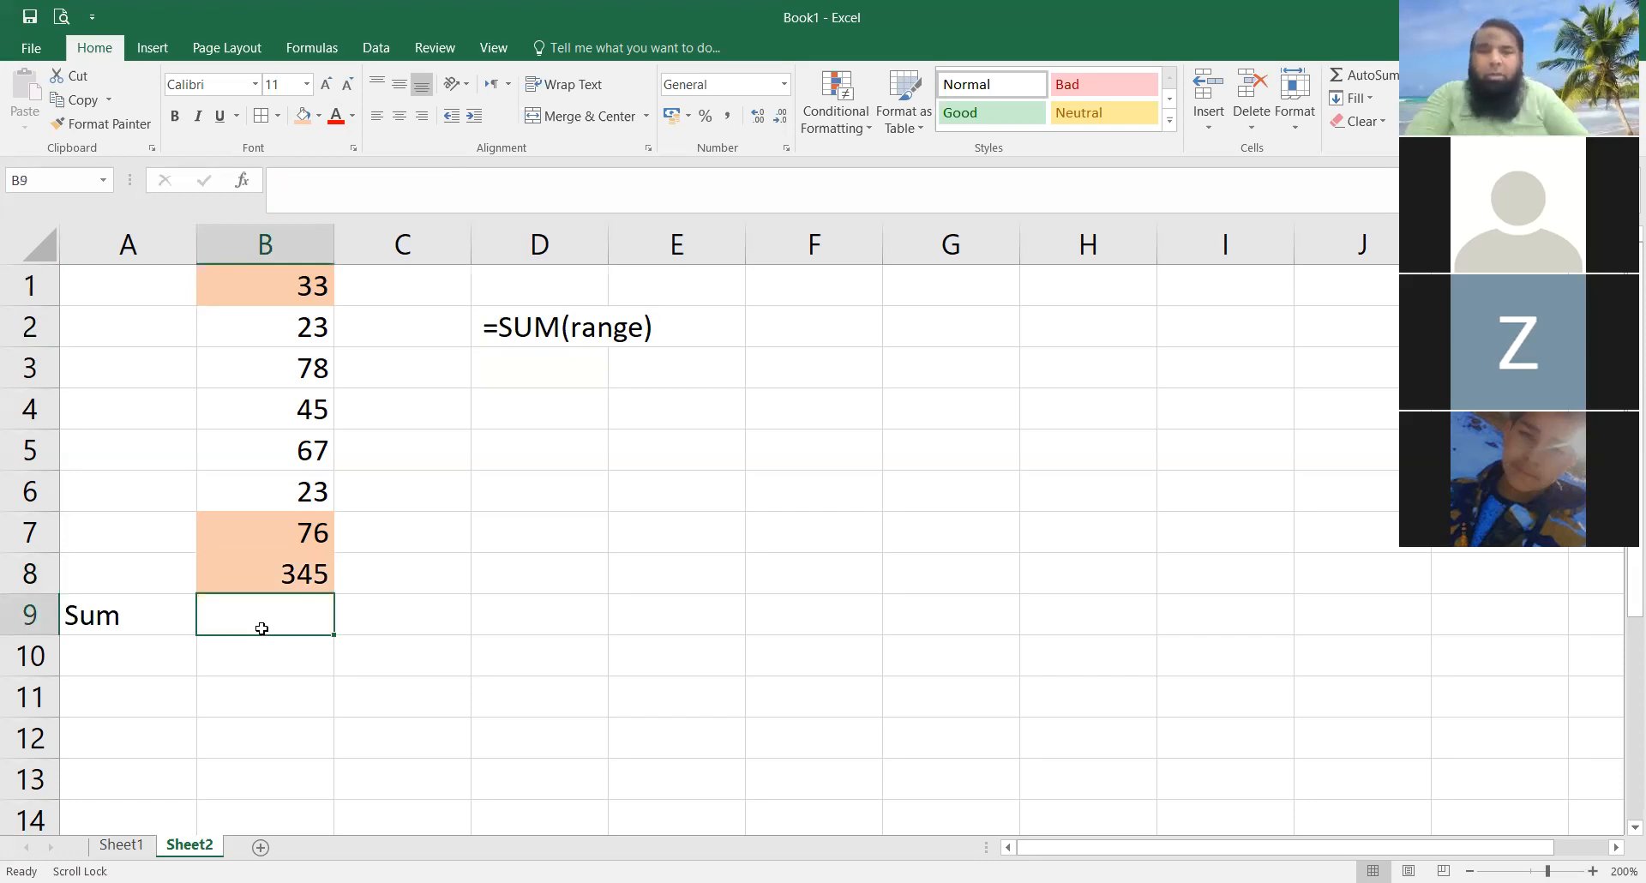
pyautogui.write('=')
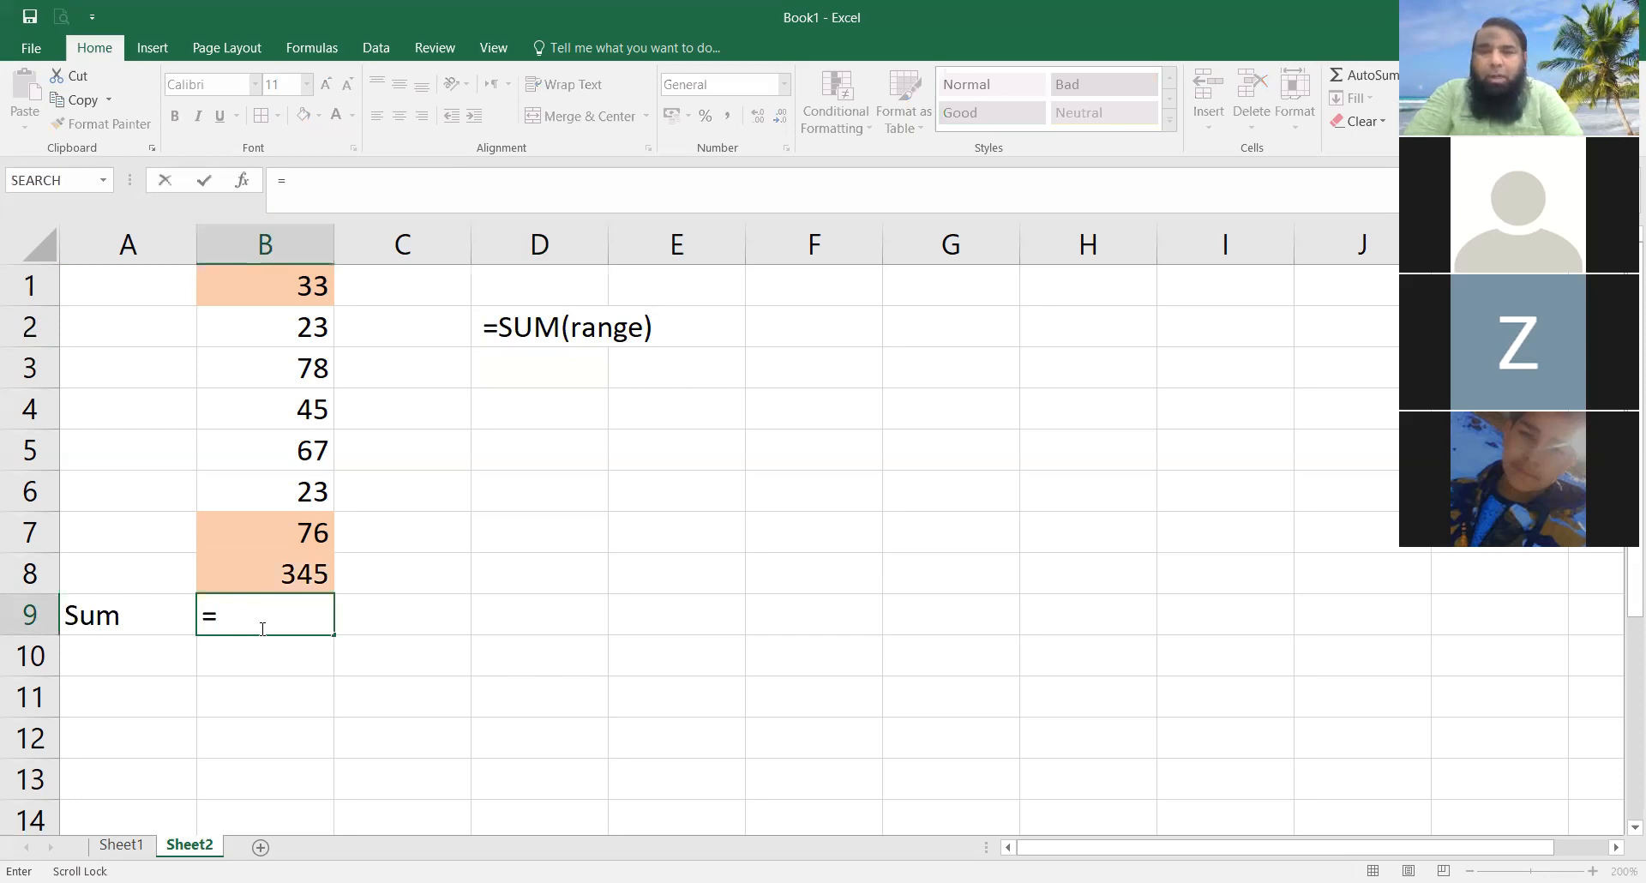
pyautogui.write('sum(')
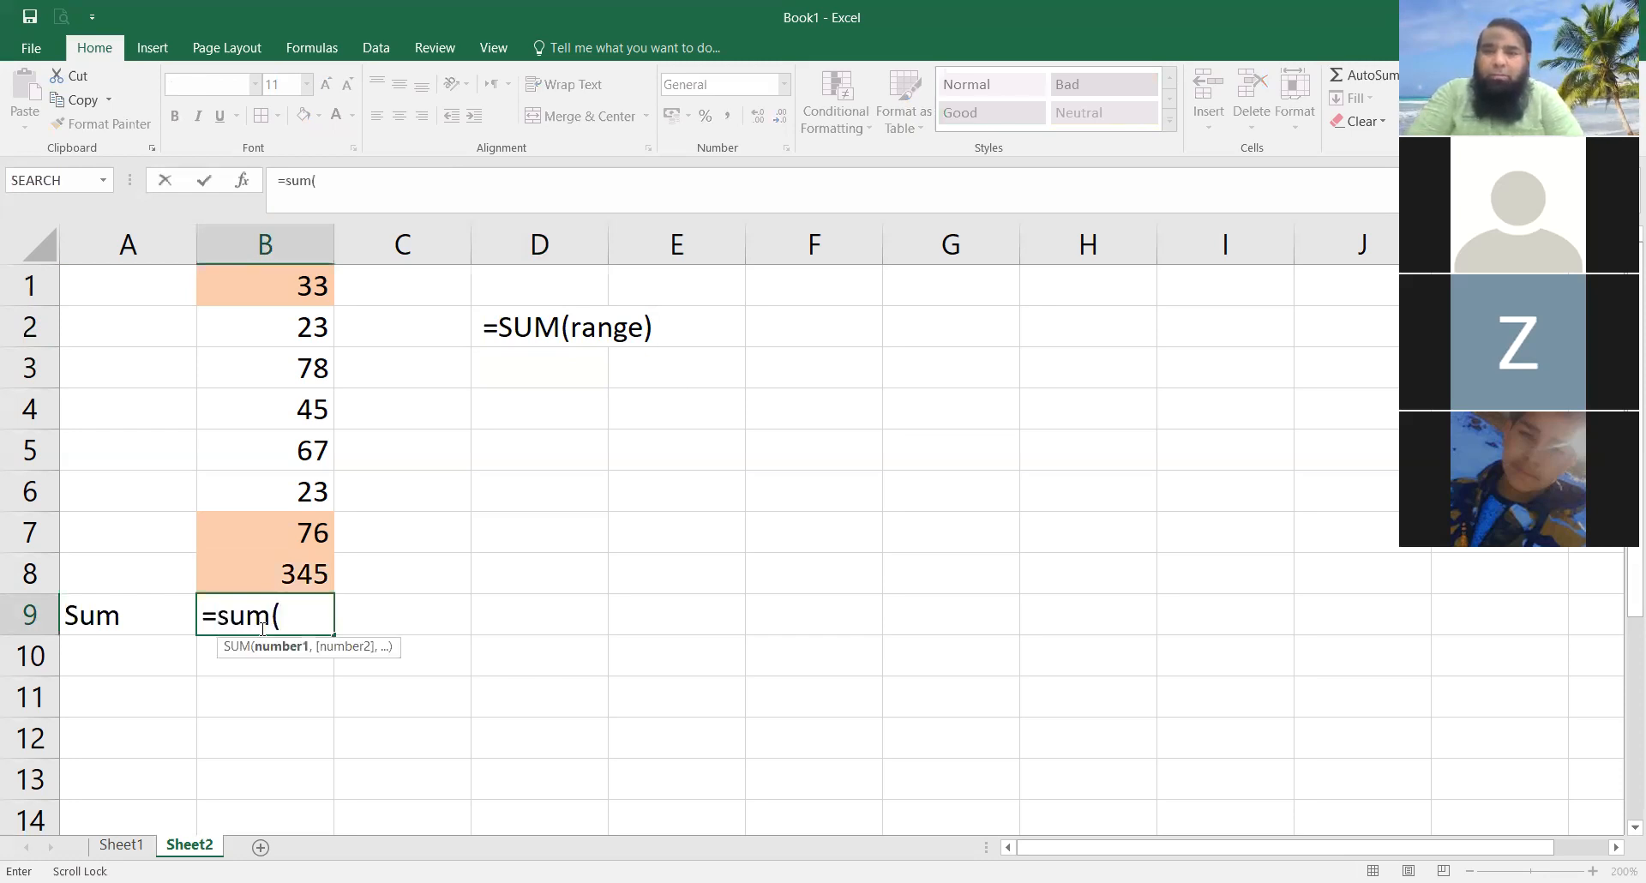
pyautogui.write('b1:')
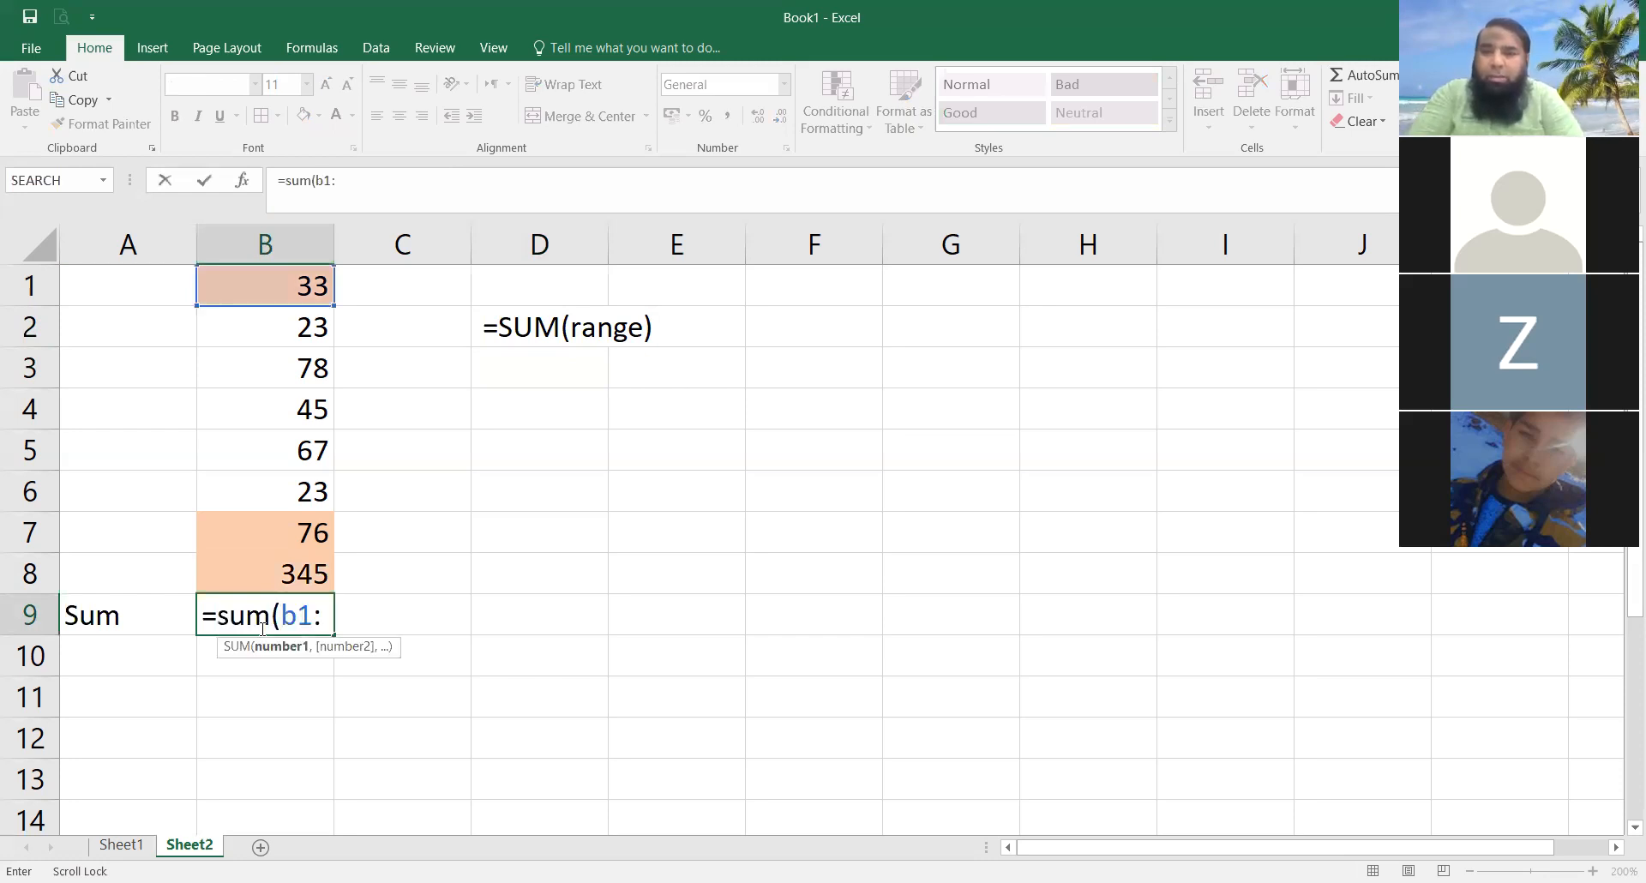
pyautogui.write('b7)')
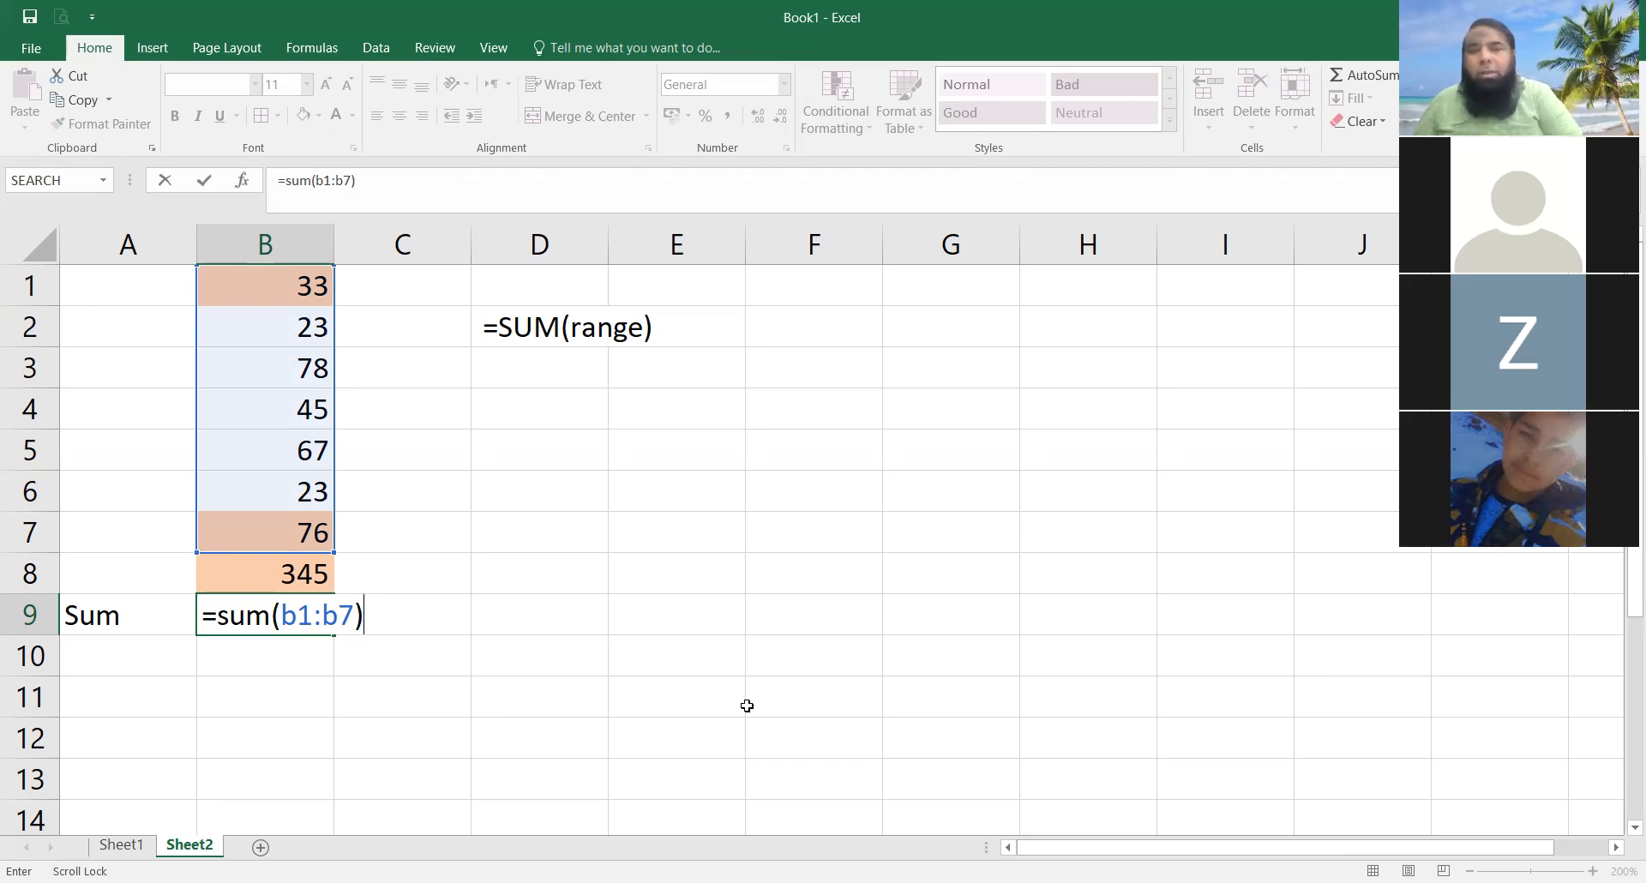
pyautogui.press('Return')
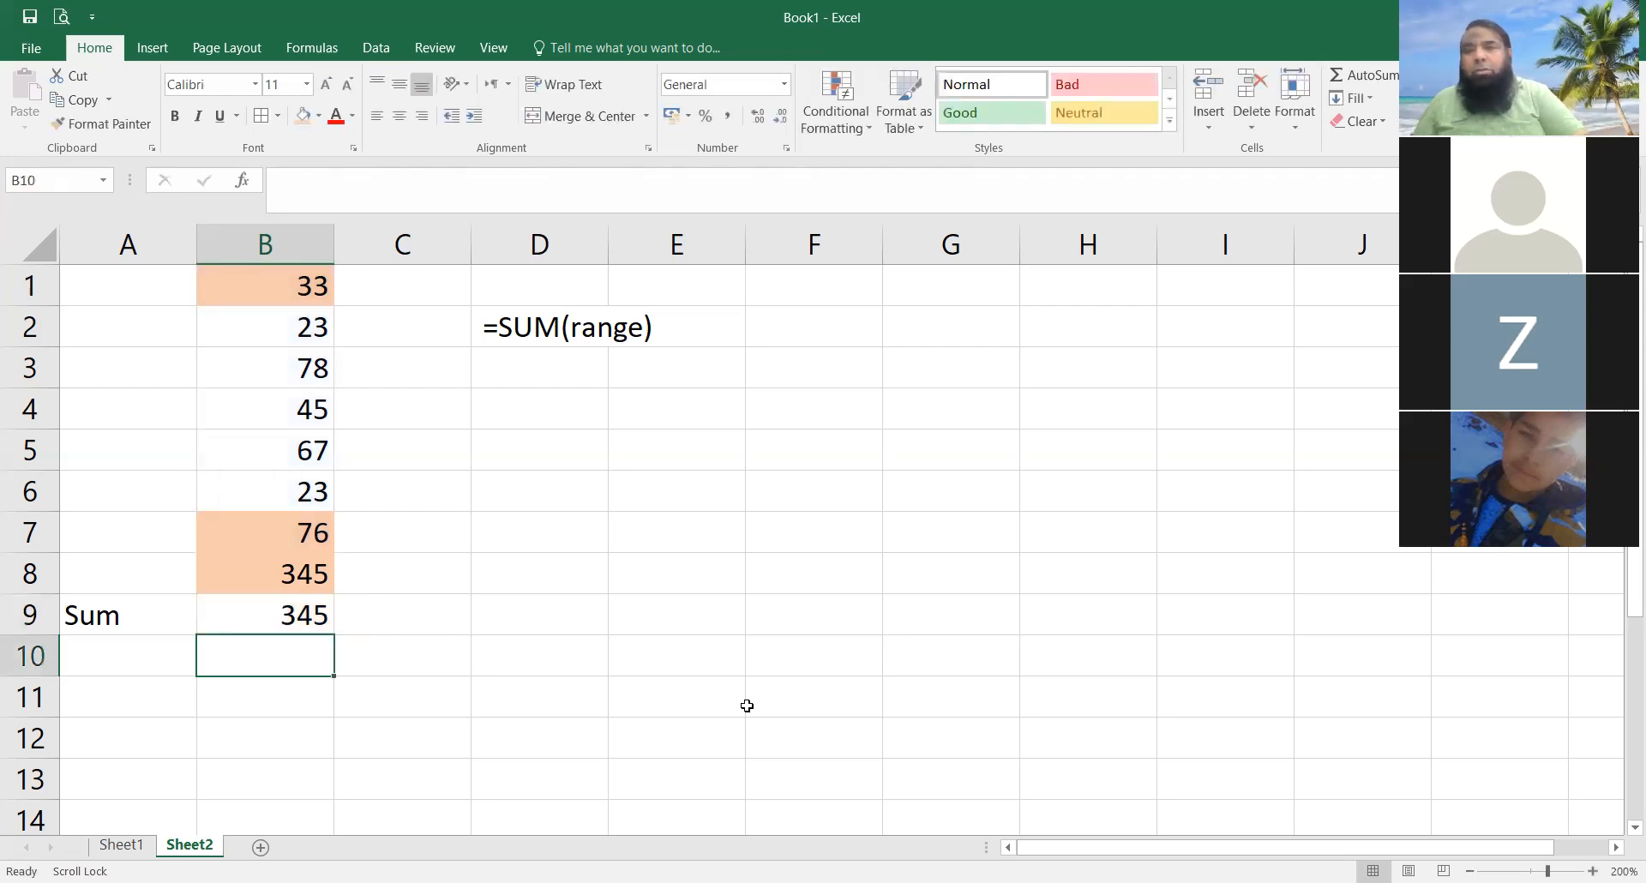
pyautogui.click(298, 570)
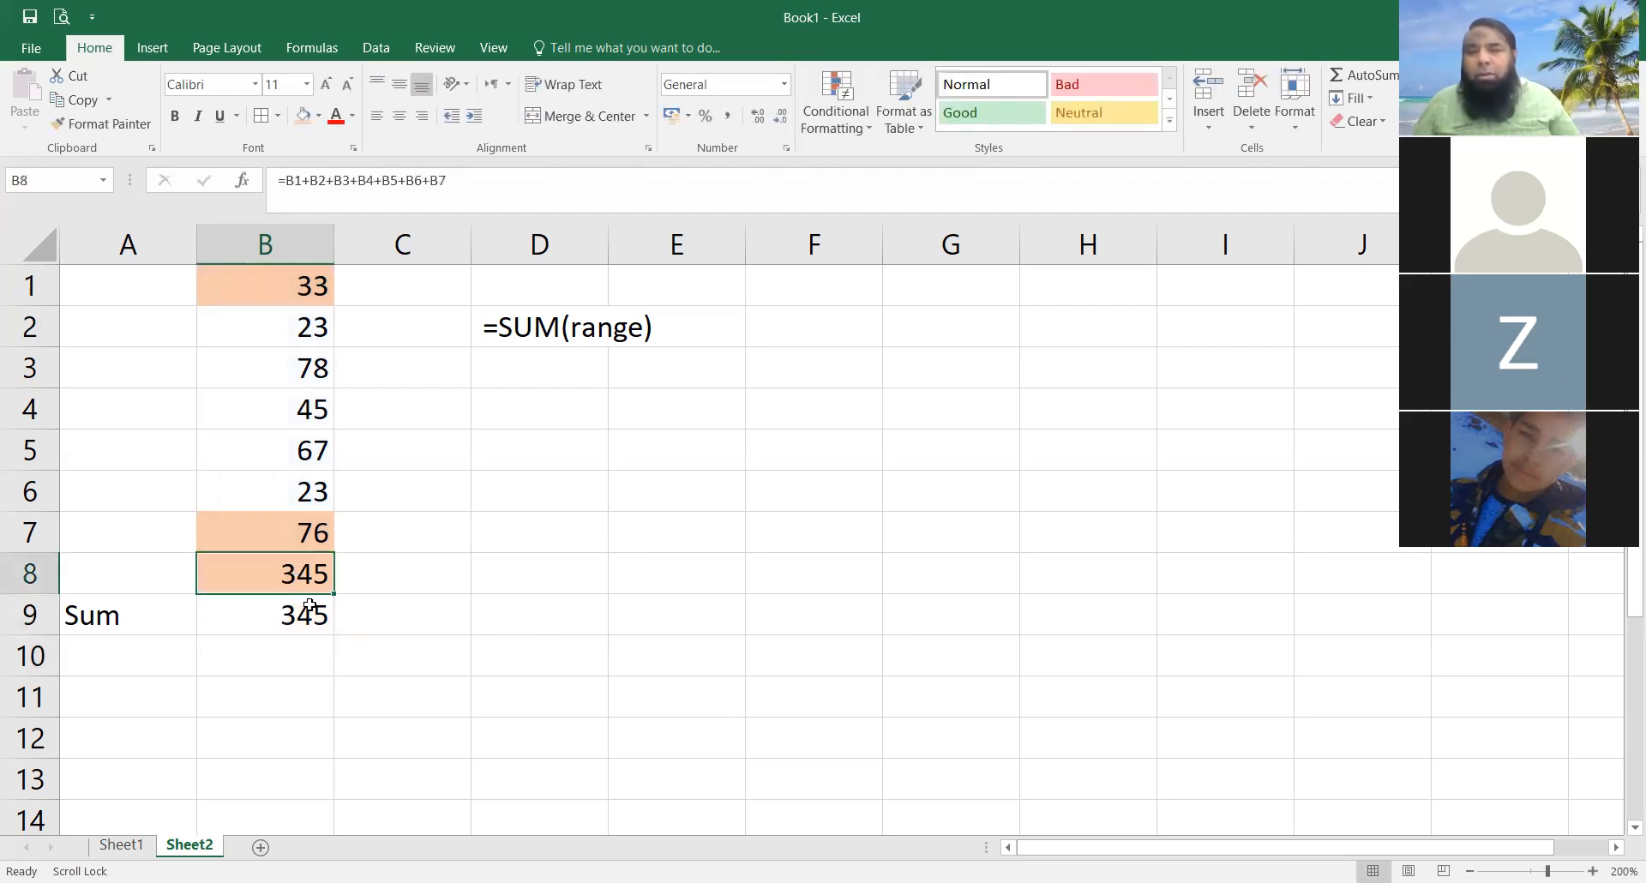
pyautogui.click(288, 619)
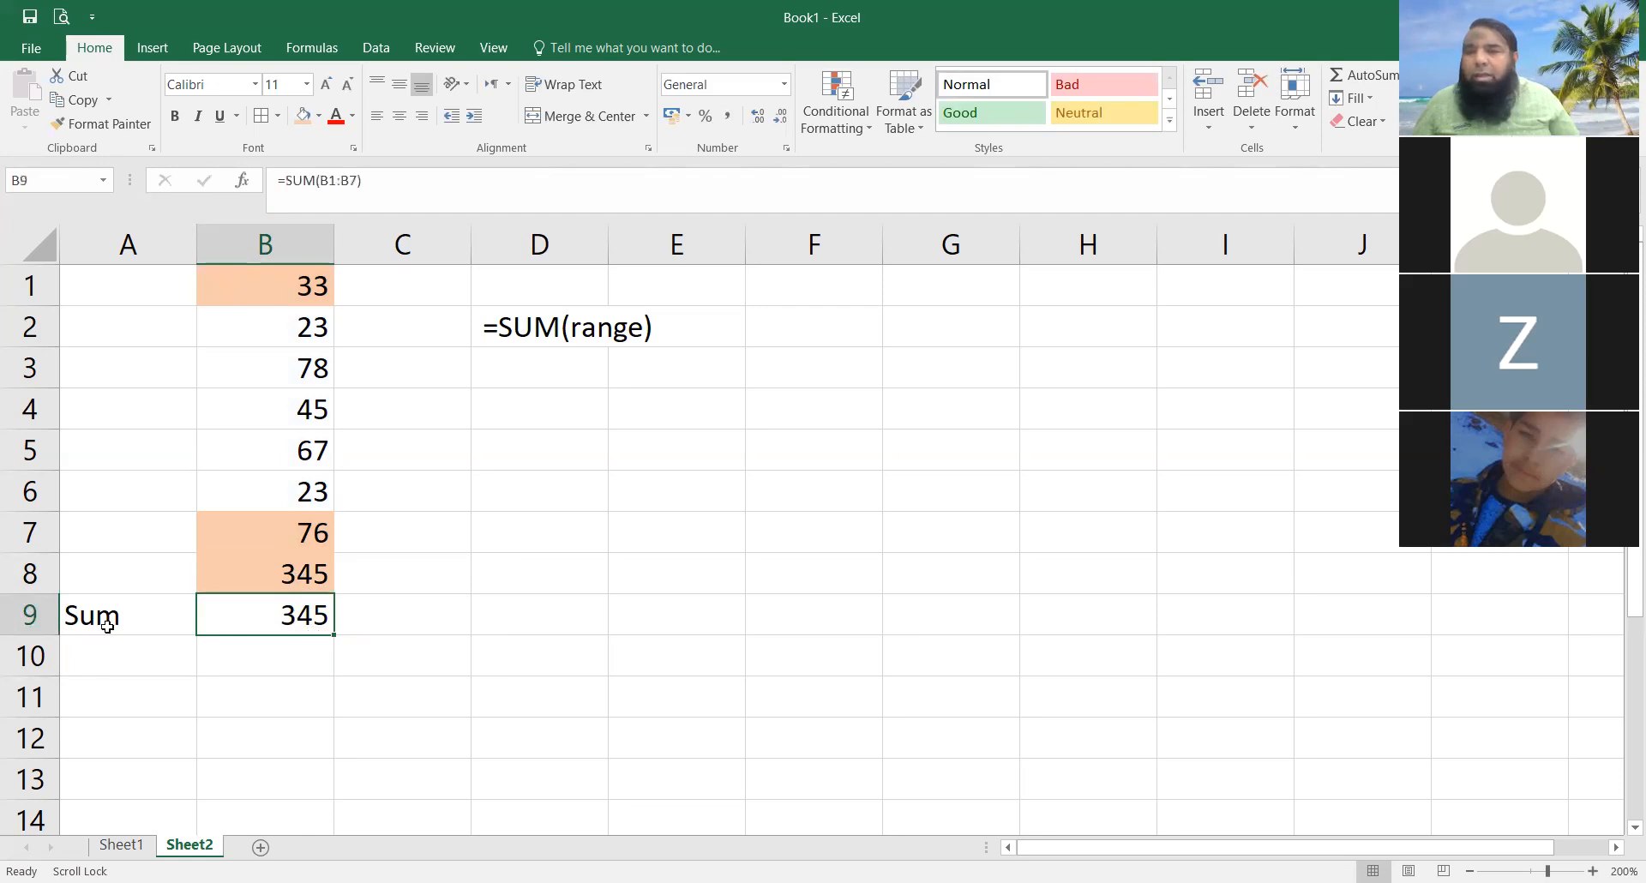
# Step: Write the MIN syntax =min(range) as plain text with a leading space in D3, below the SUM syntax
pyautogui.click(527, 361)
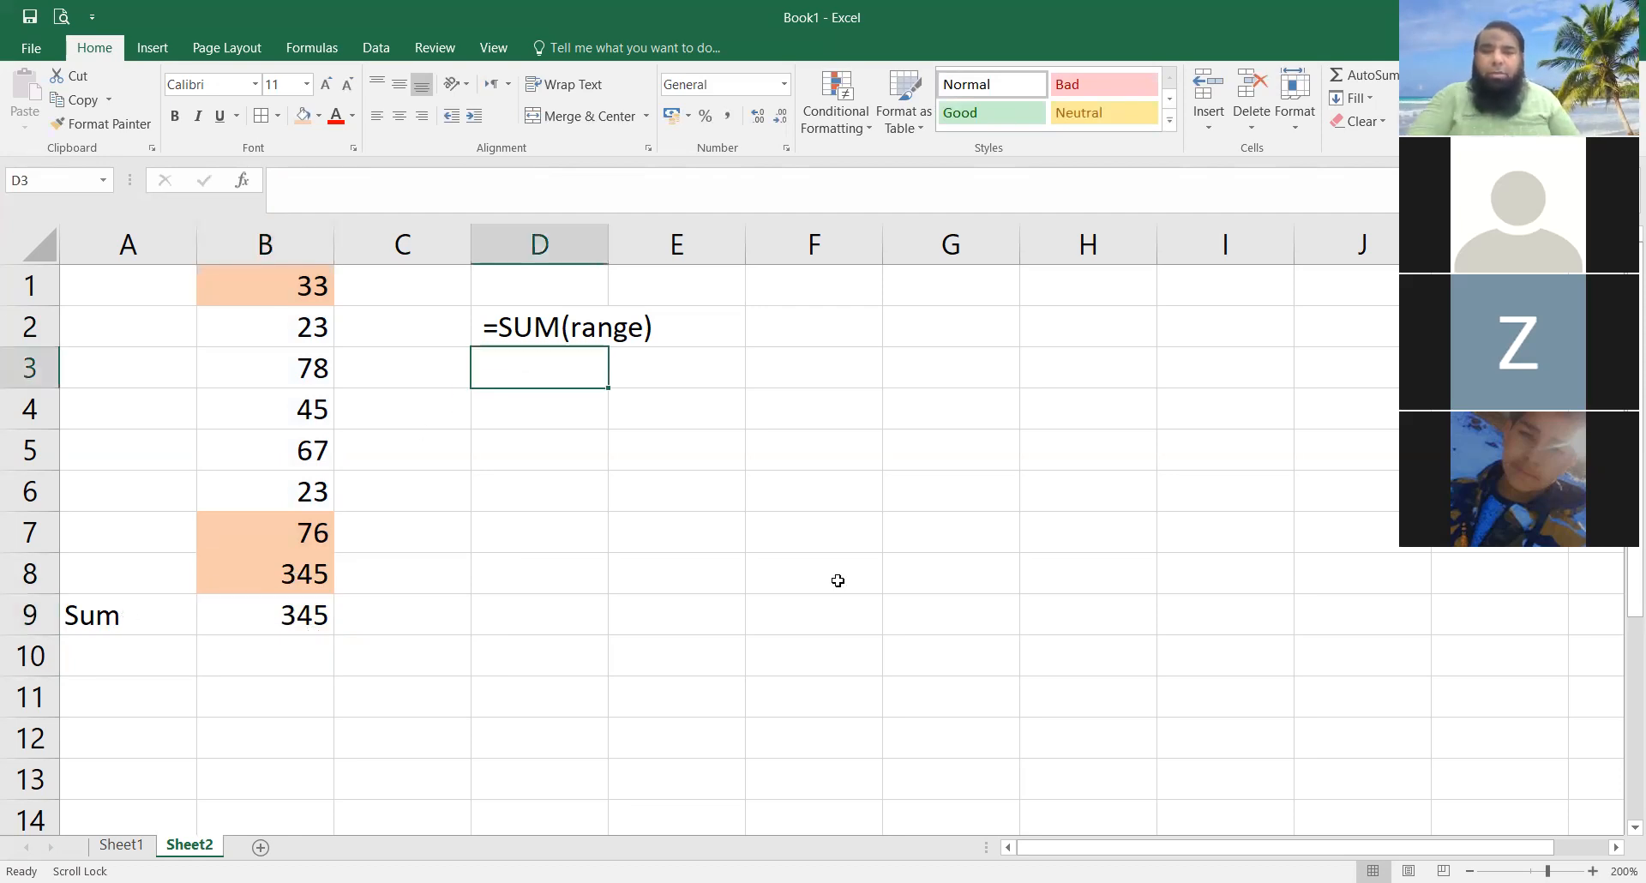
pyautogui.write('=')
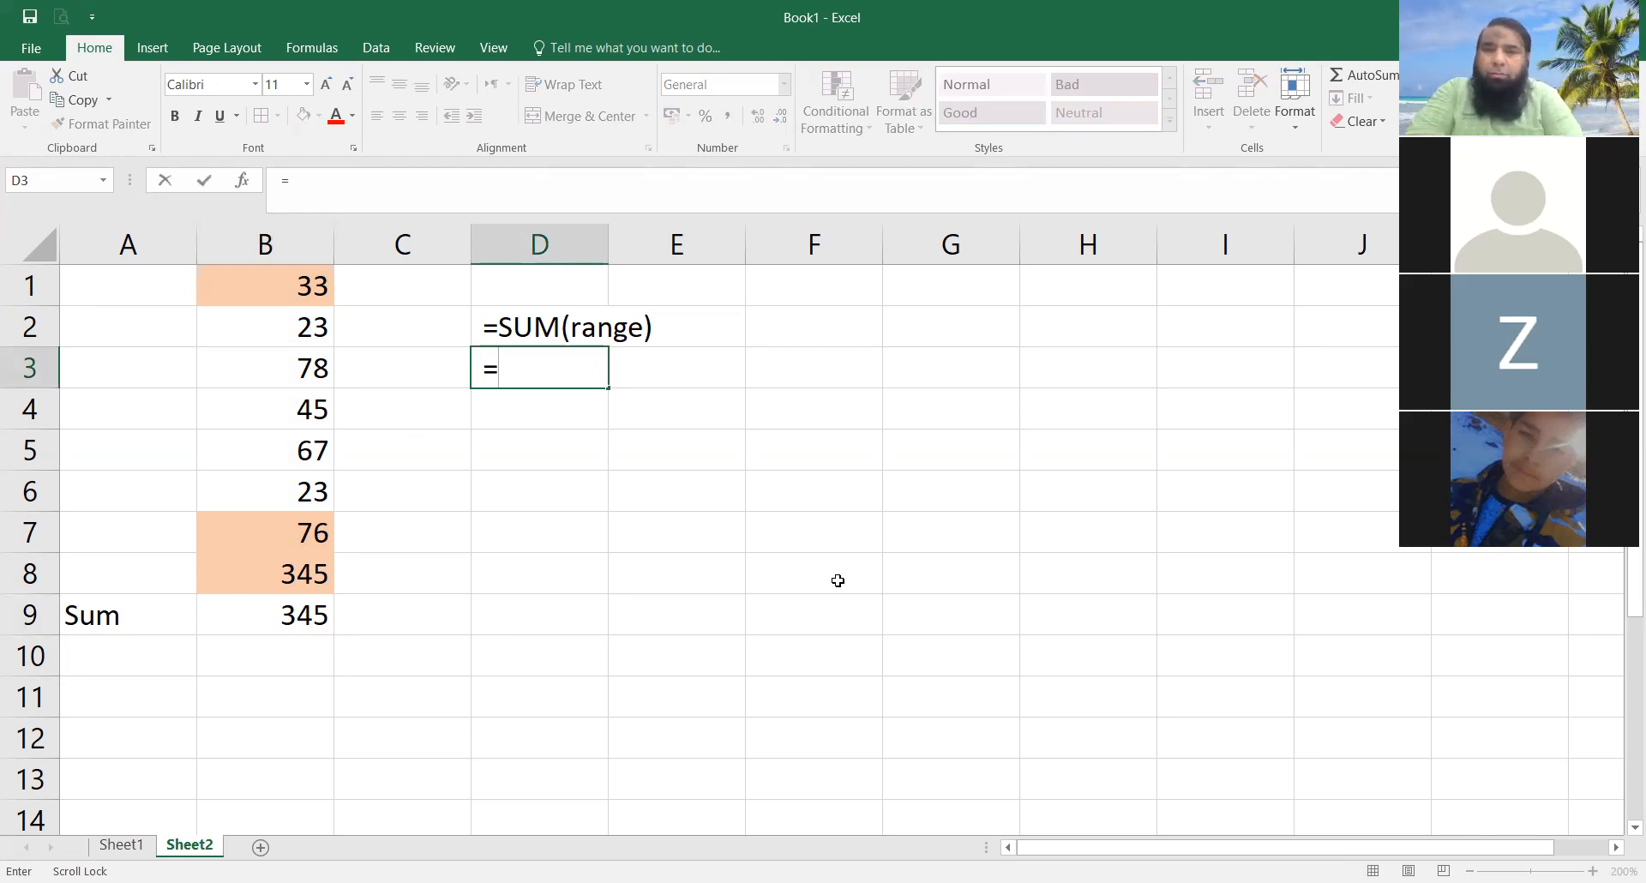
pyautogui.write('min')
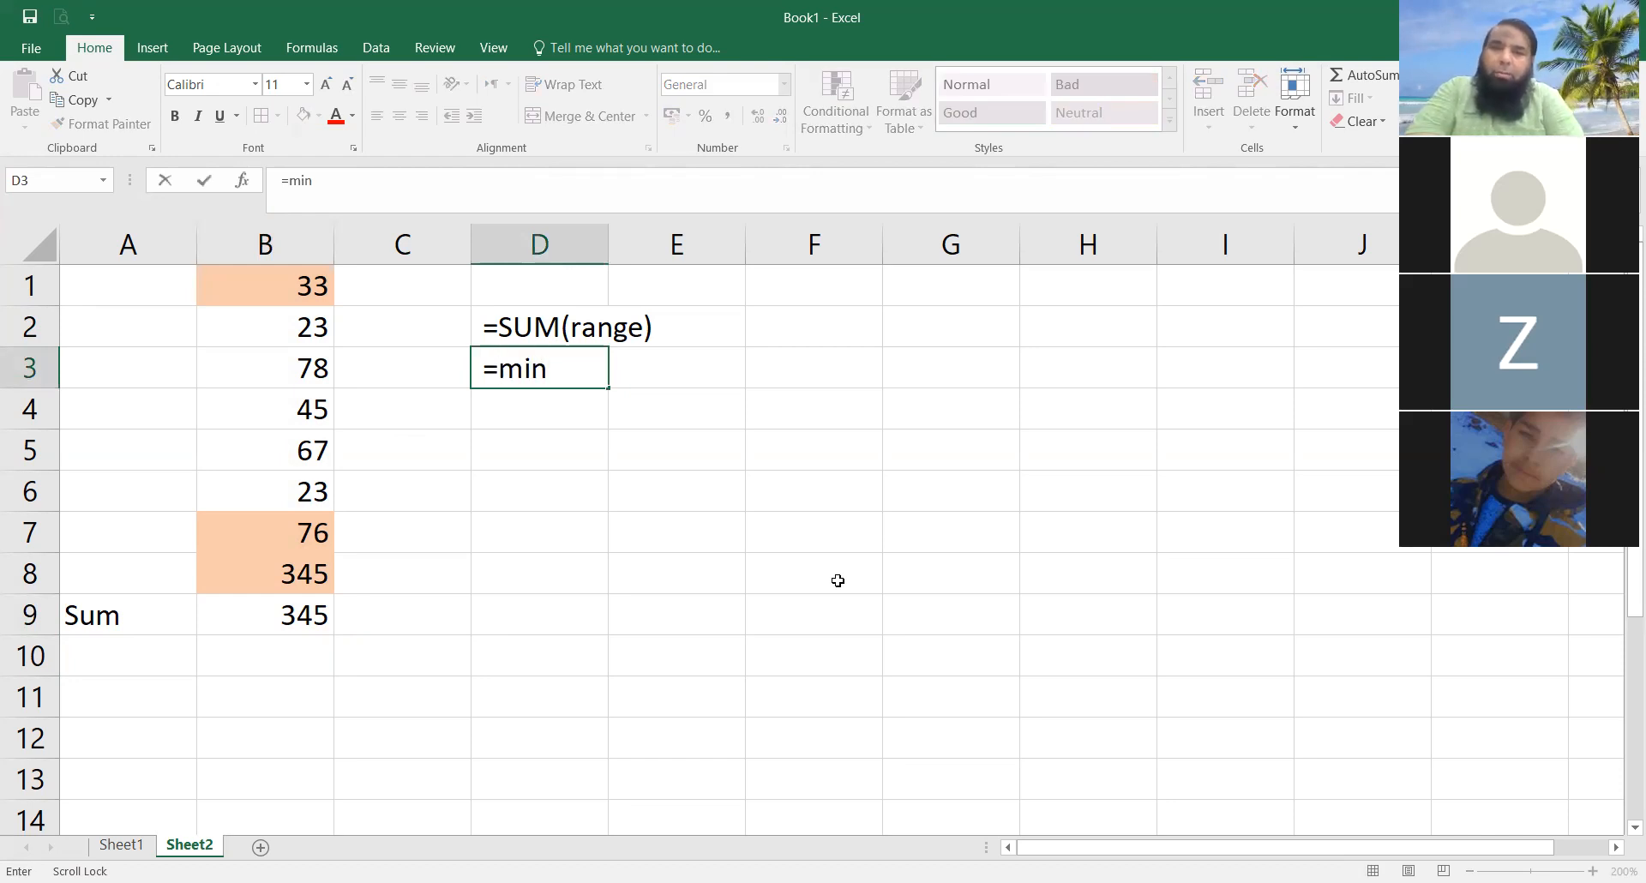
pyautogui.write('(range')
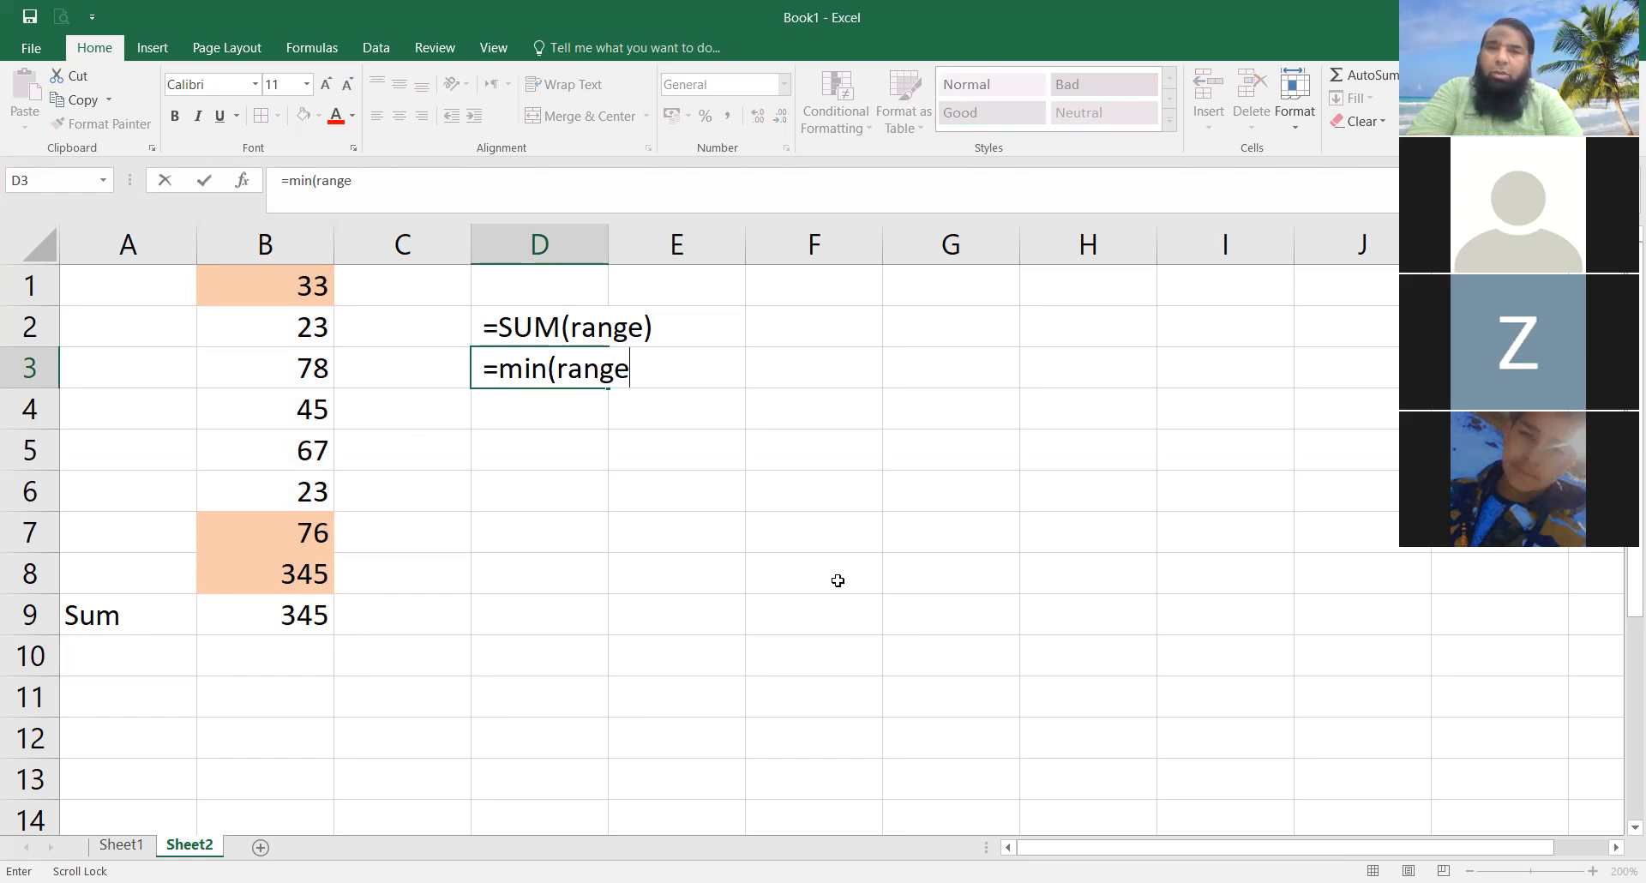
pyautogui.write(')')
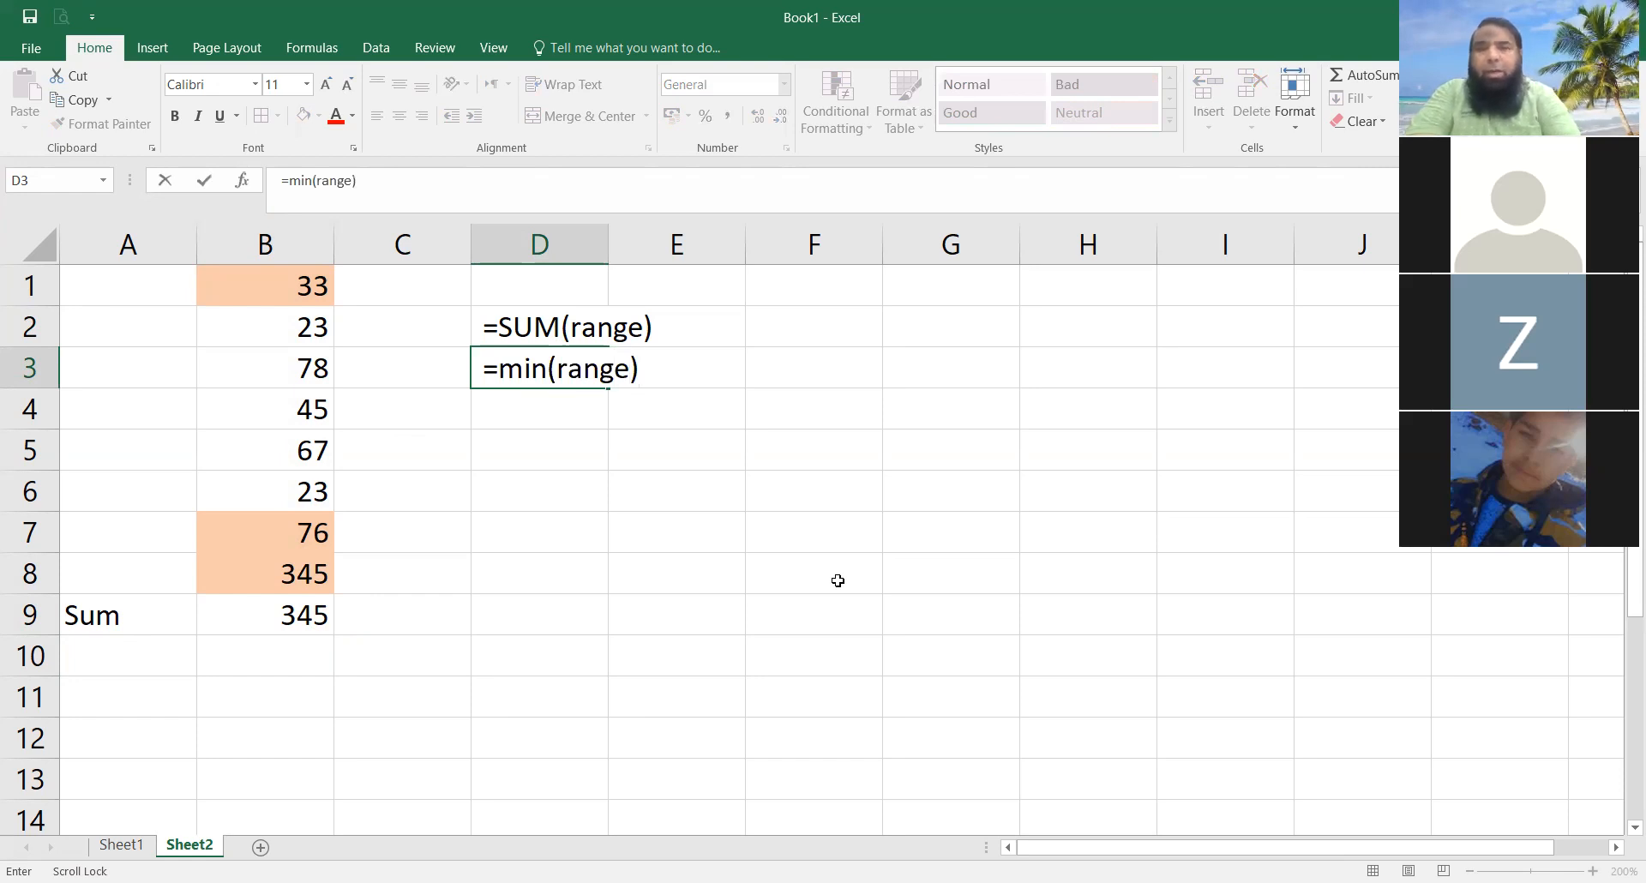
pyautogui.press('Return')
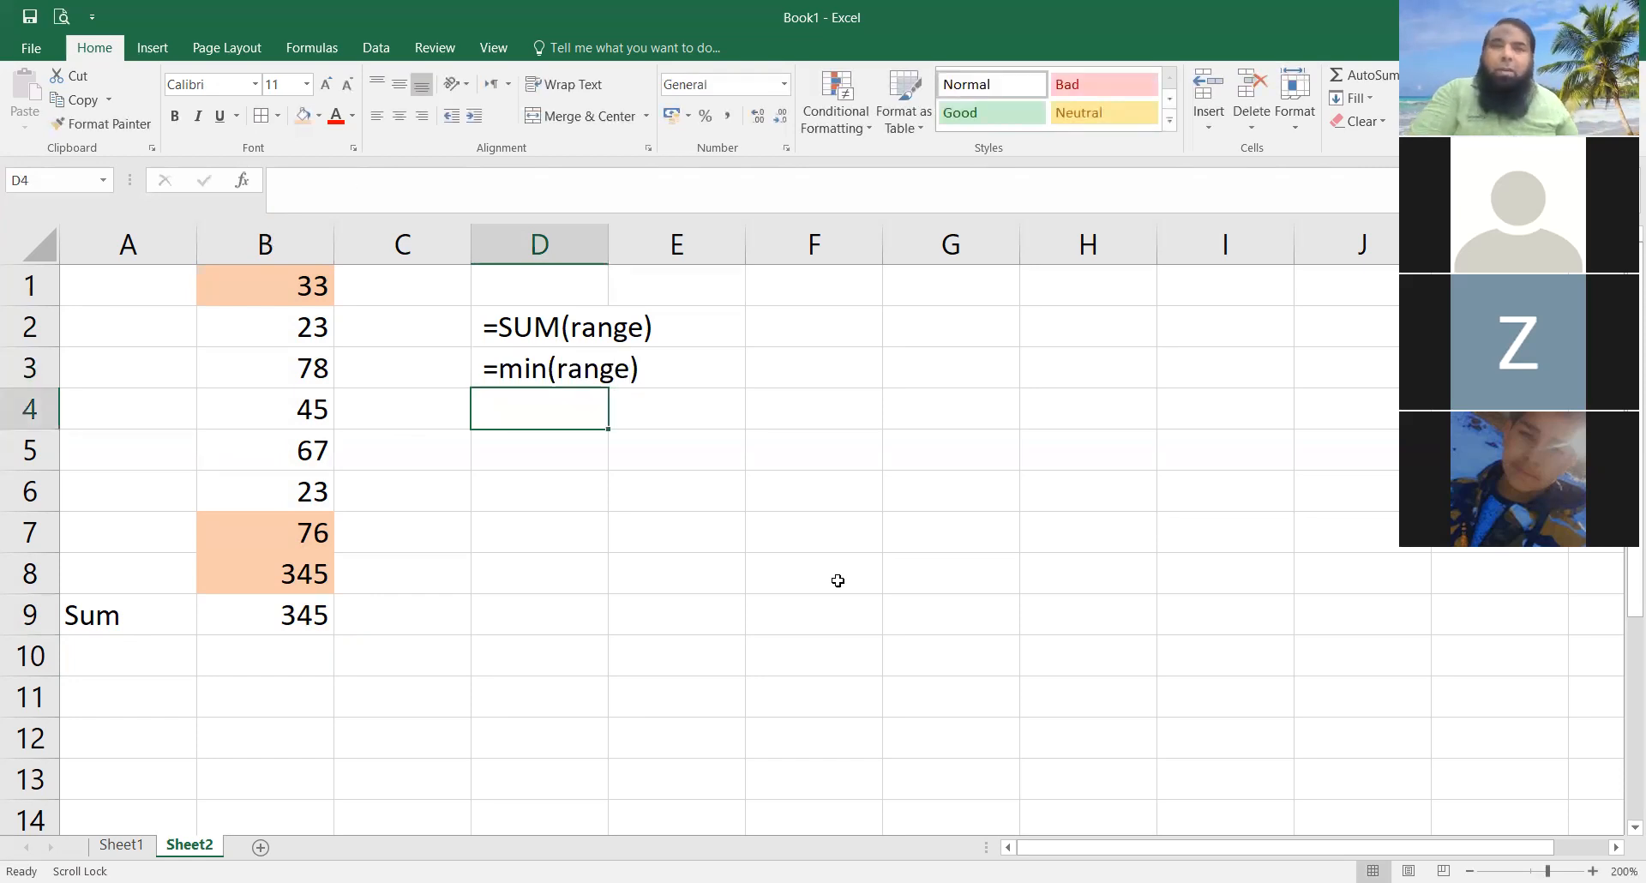
# Step: Enter the label Minimum in A10, below the Sum label
pyautogui.click(94, 657)
pyautogui.write('Min')
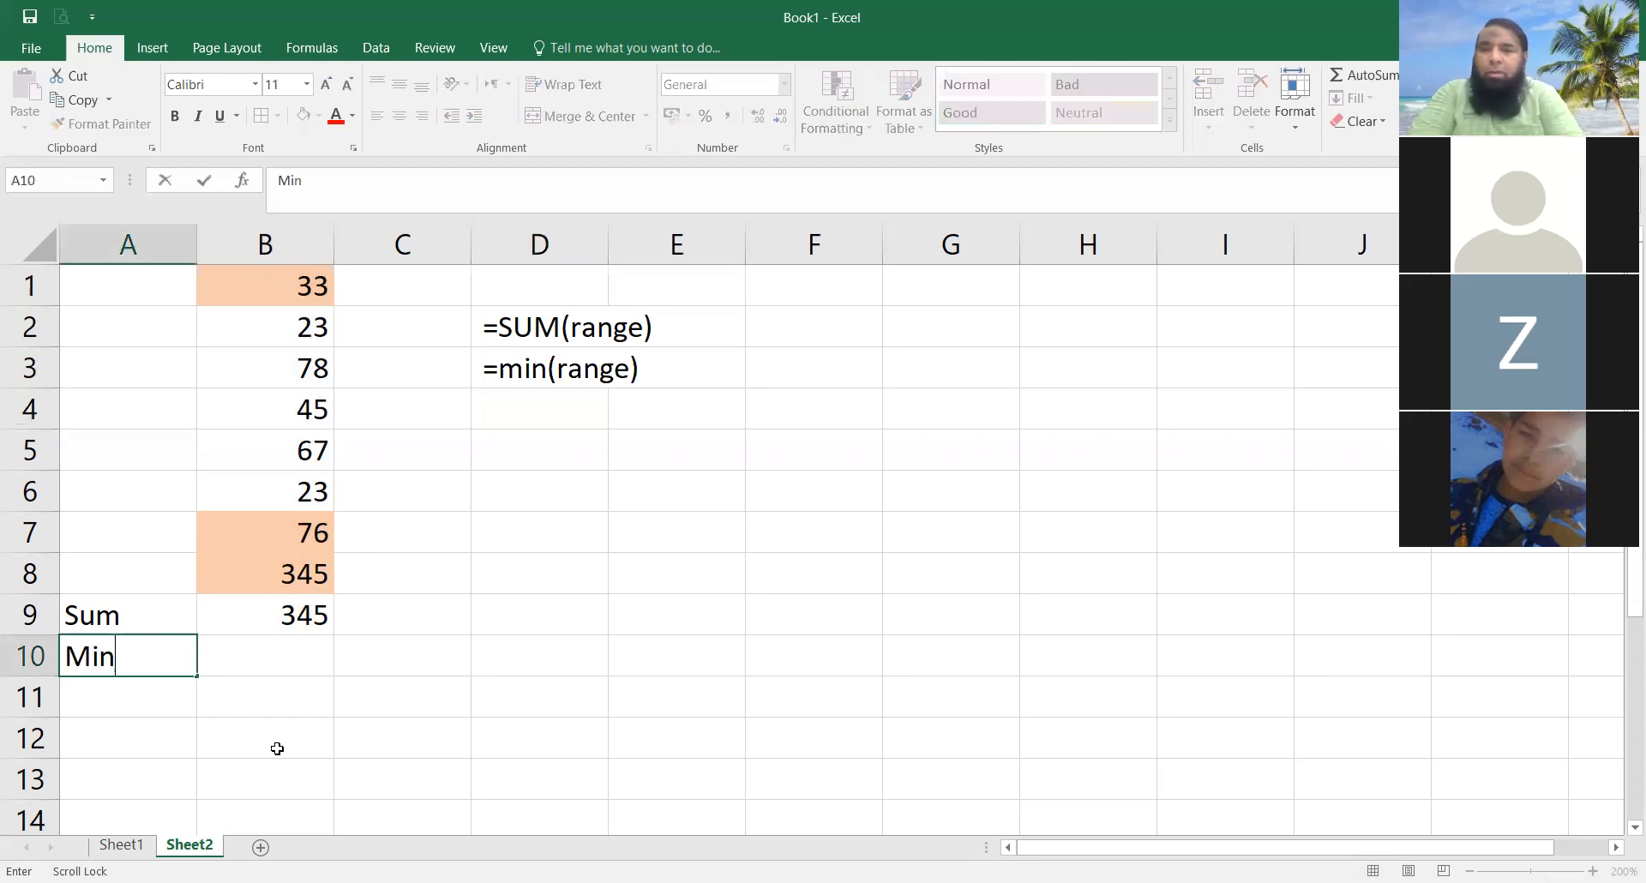
pyautogui.write('imum')
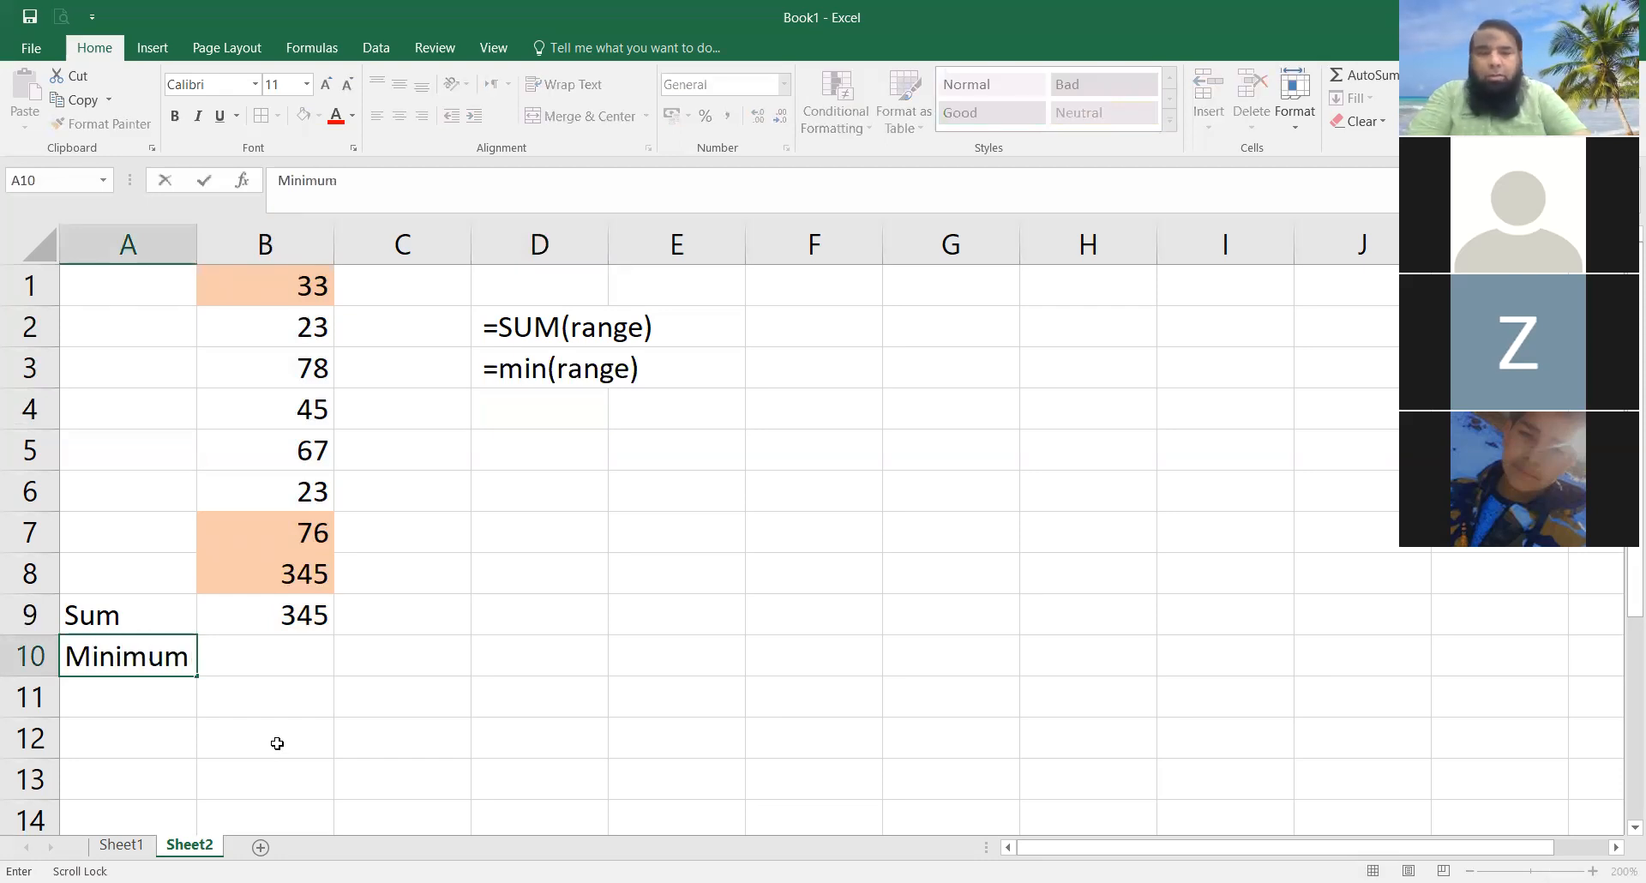
pyautogui.hscroll(1, 283, 742)
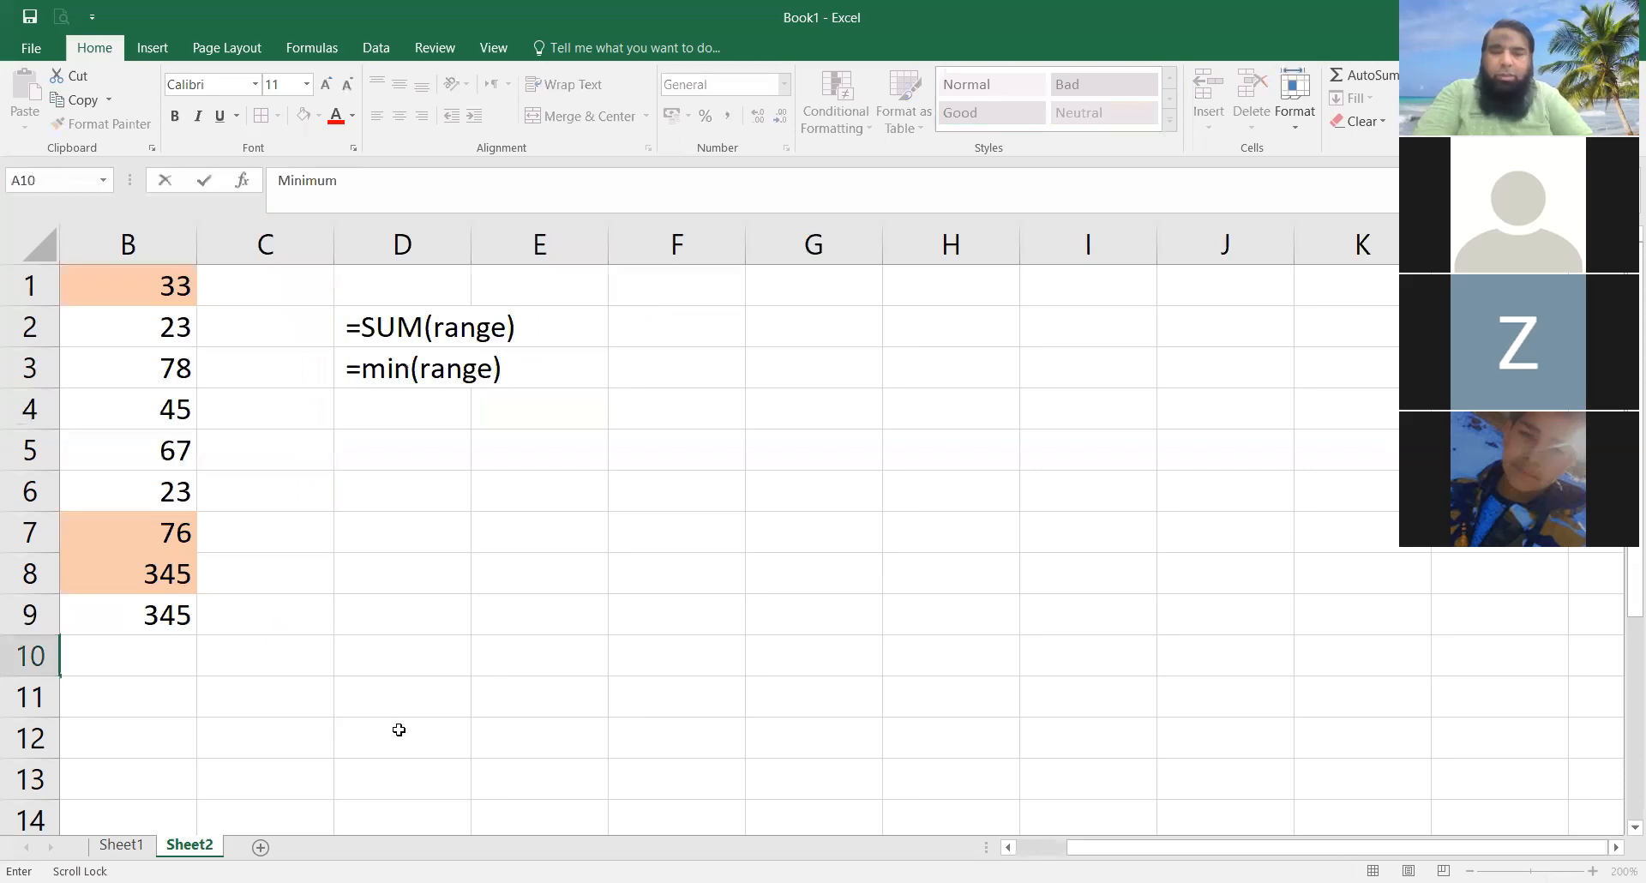
pyautogui.hscroll(-1, 399, 730)
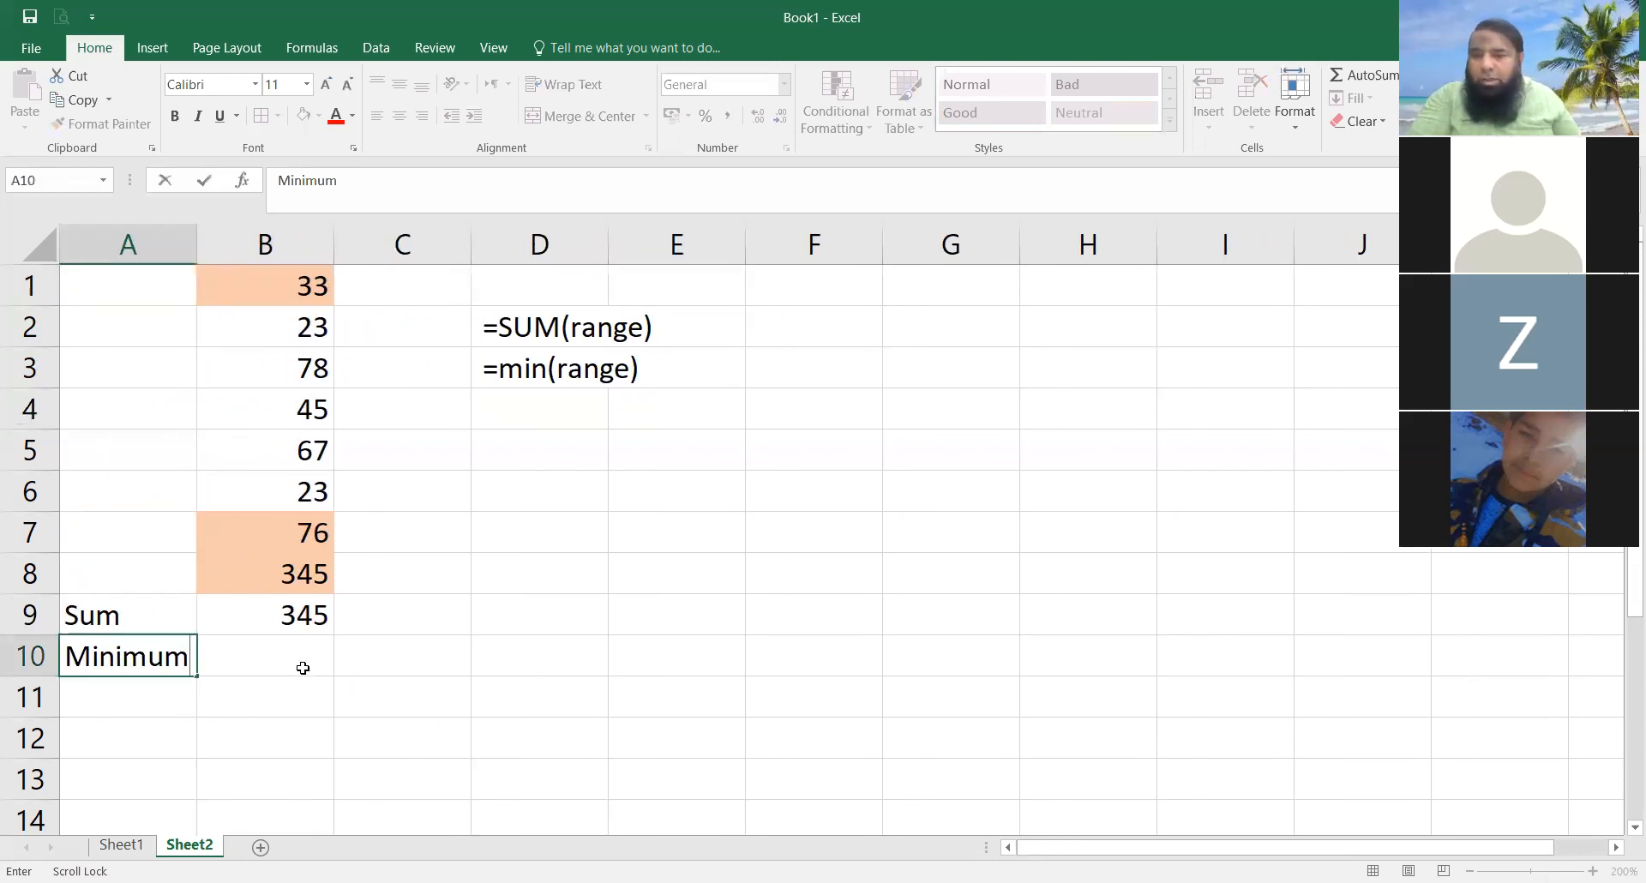
# Step: Find the smallest of the numbers in B1 to B7 with =min(b1:B7) in B10
pyautogui.press('Tab')
pyautogui.write('=')
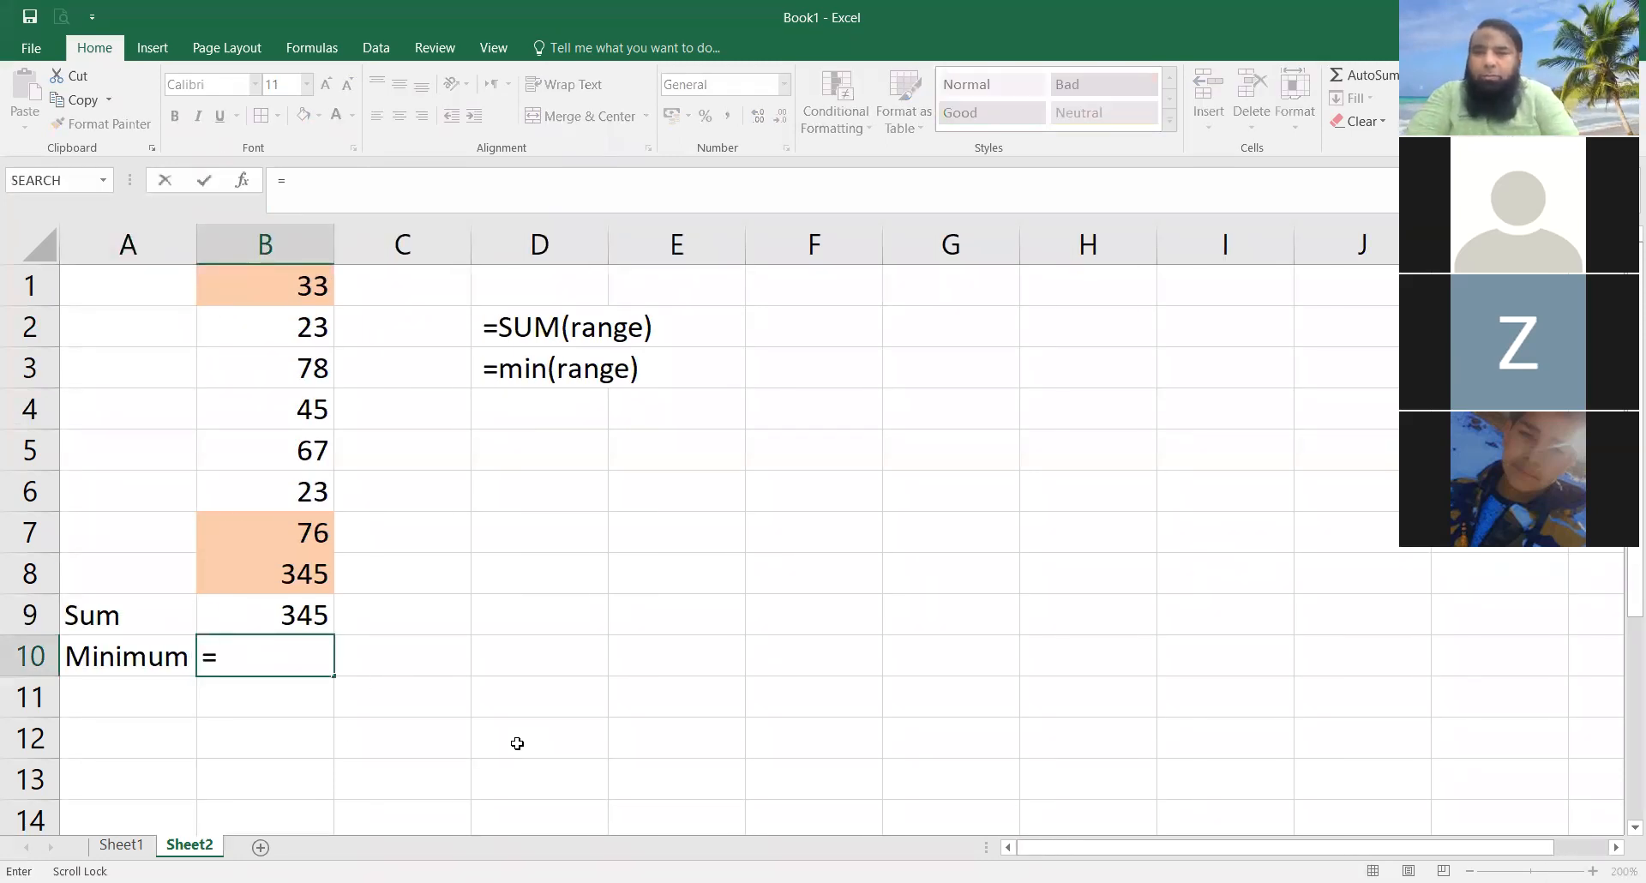
pyautogui.write('min(b')
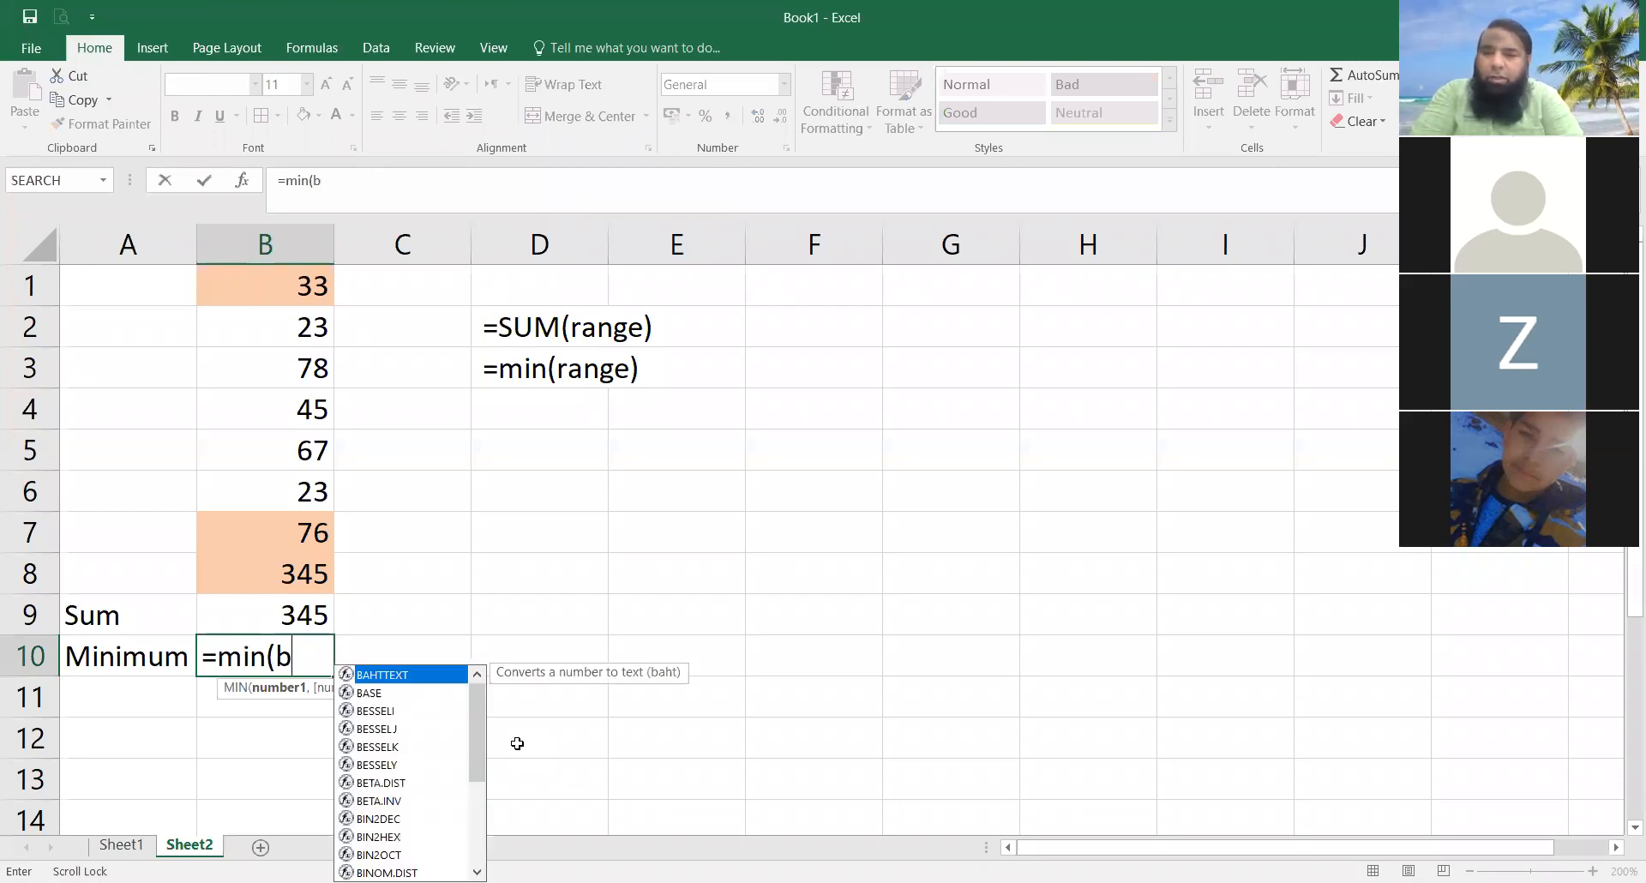
pyautogui.write('1:B')
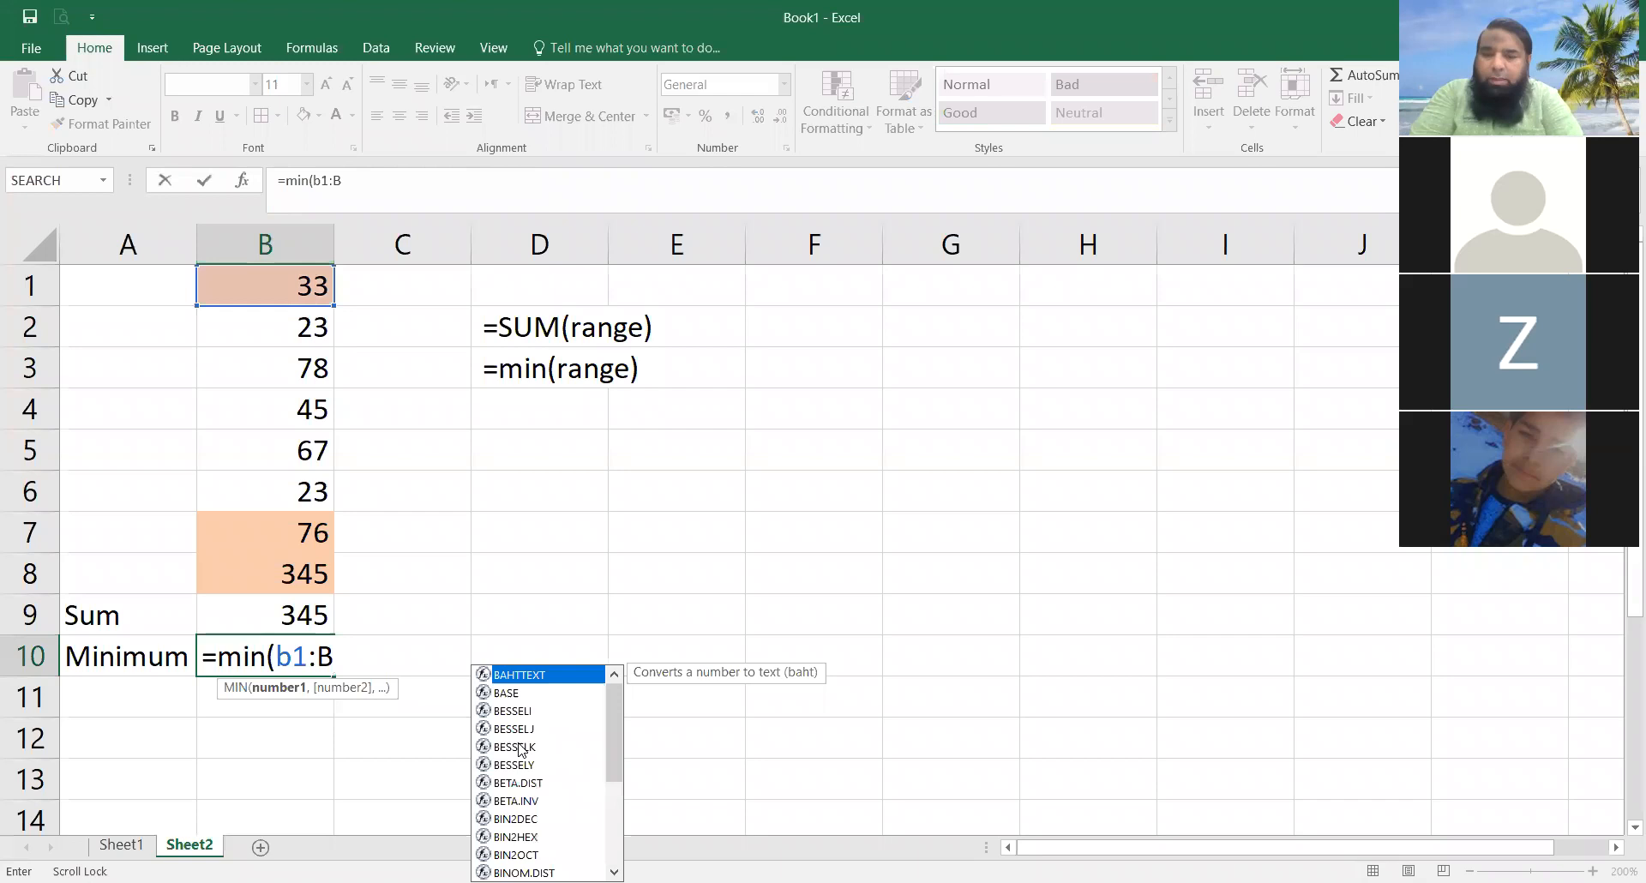
pyautogui.write('7)')
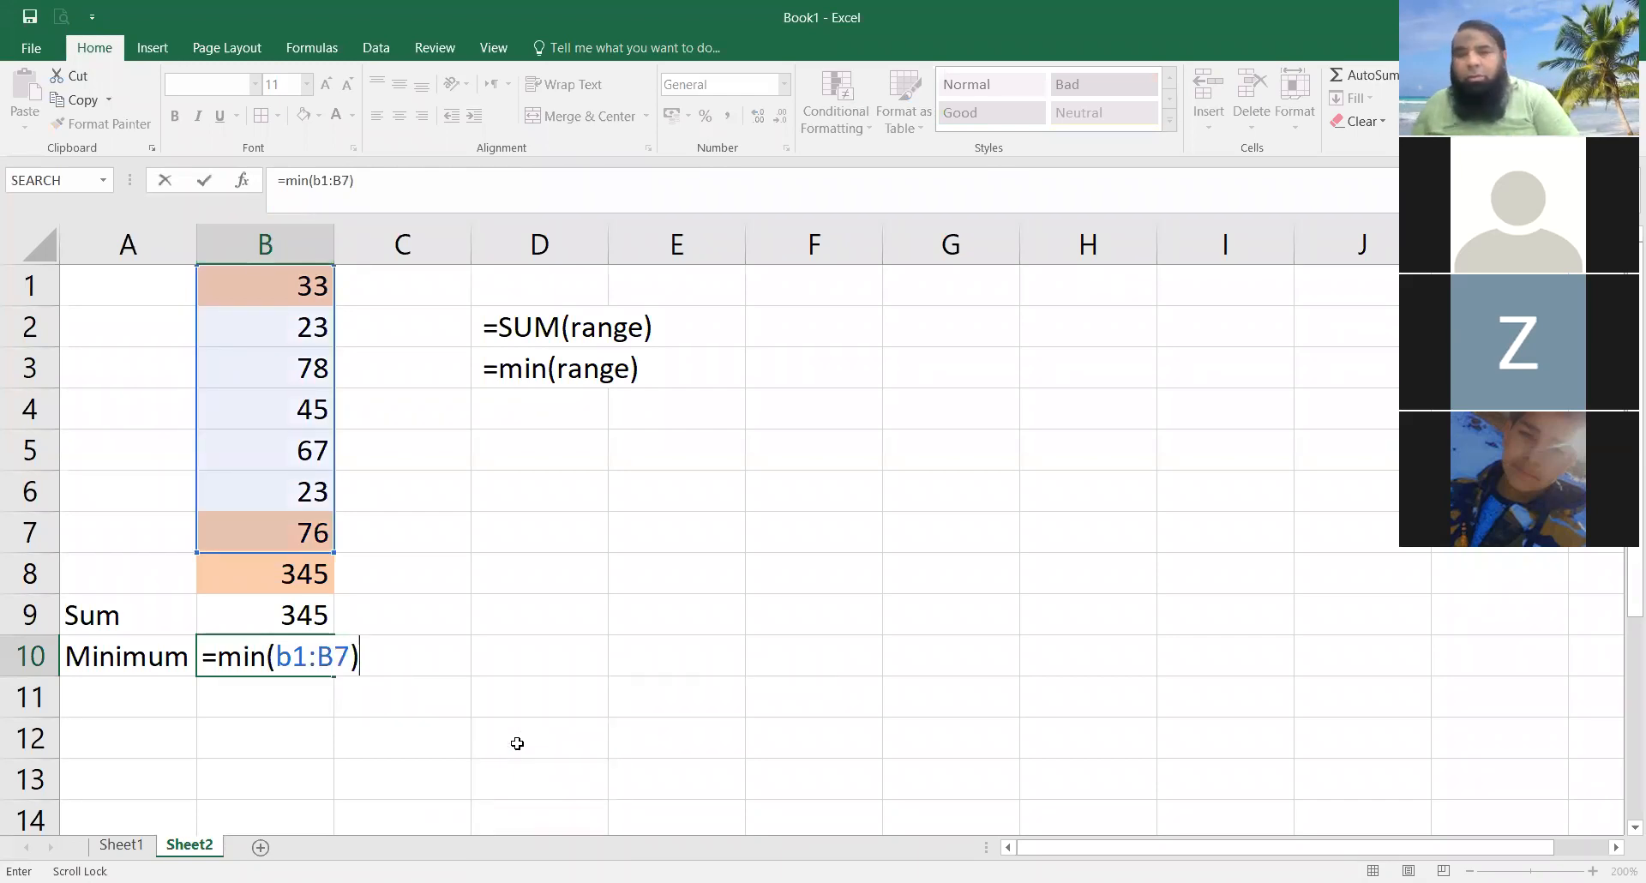
pyautogui.press('Return')
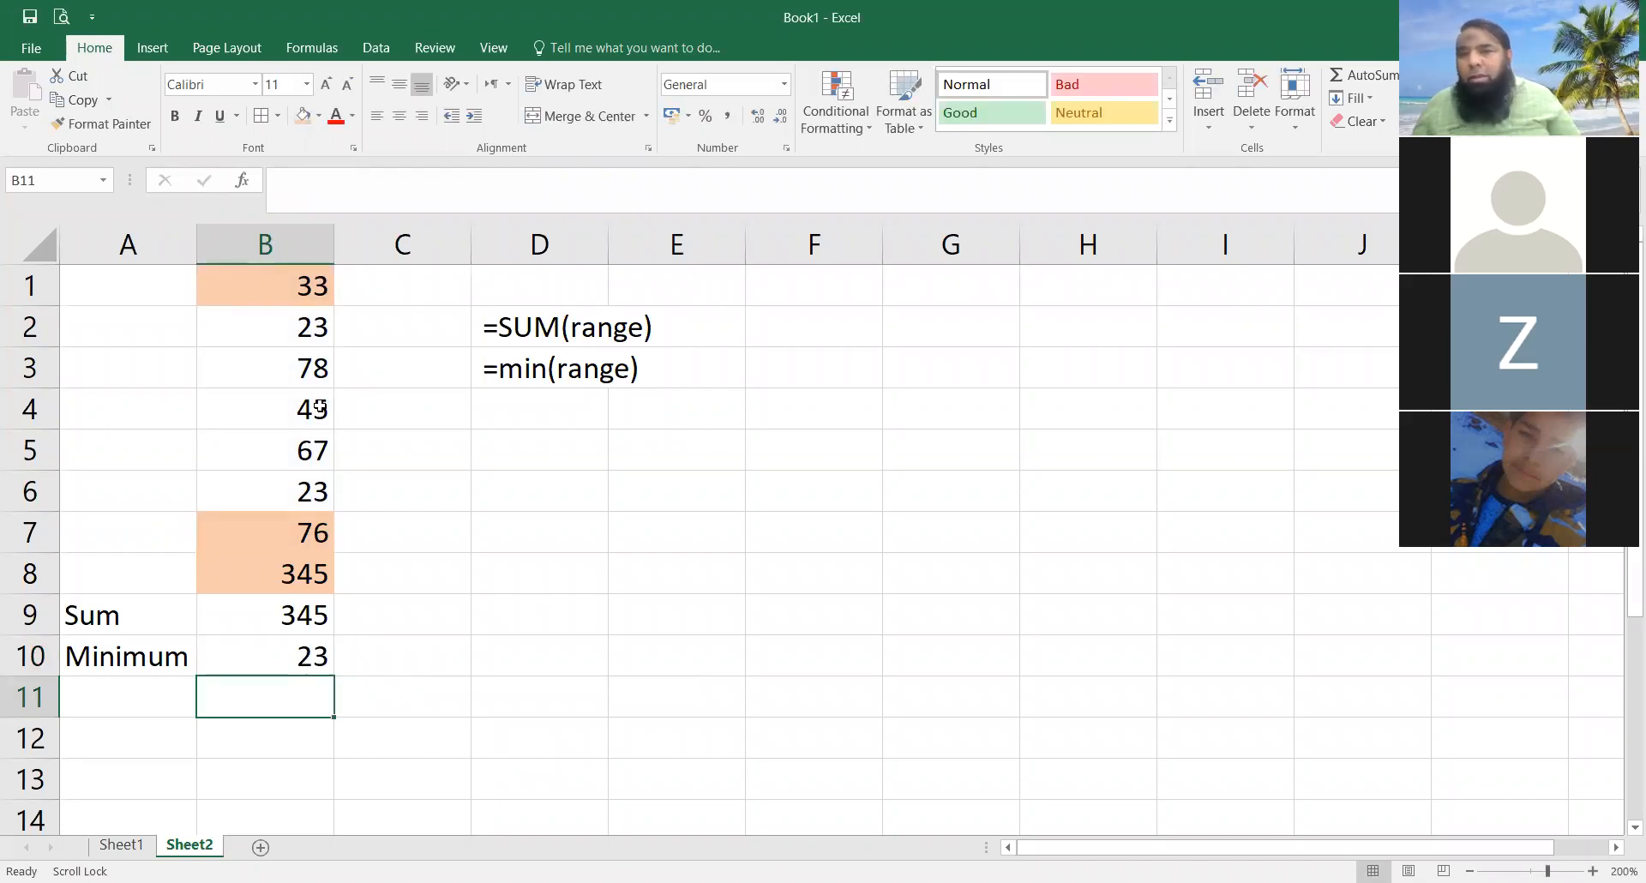
# Step: Change the number in B2 to 15 to test how the Sum and Minimum formulas respond
pyautogui.click(316, 329)
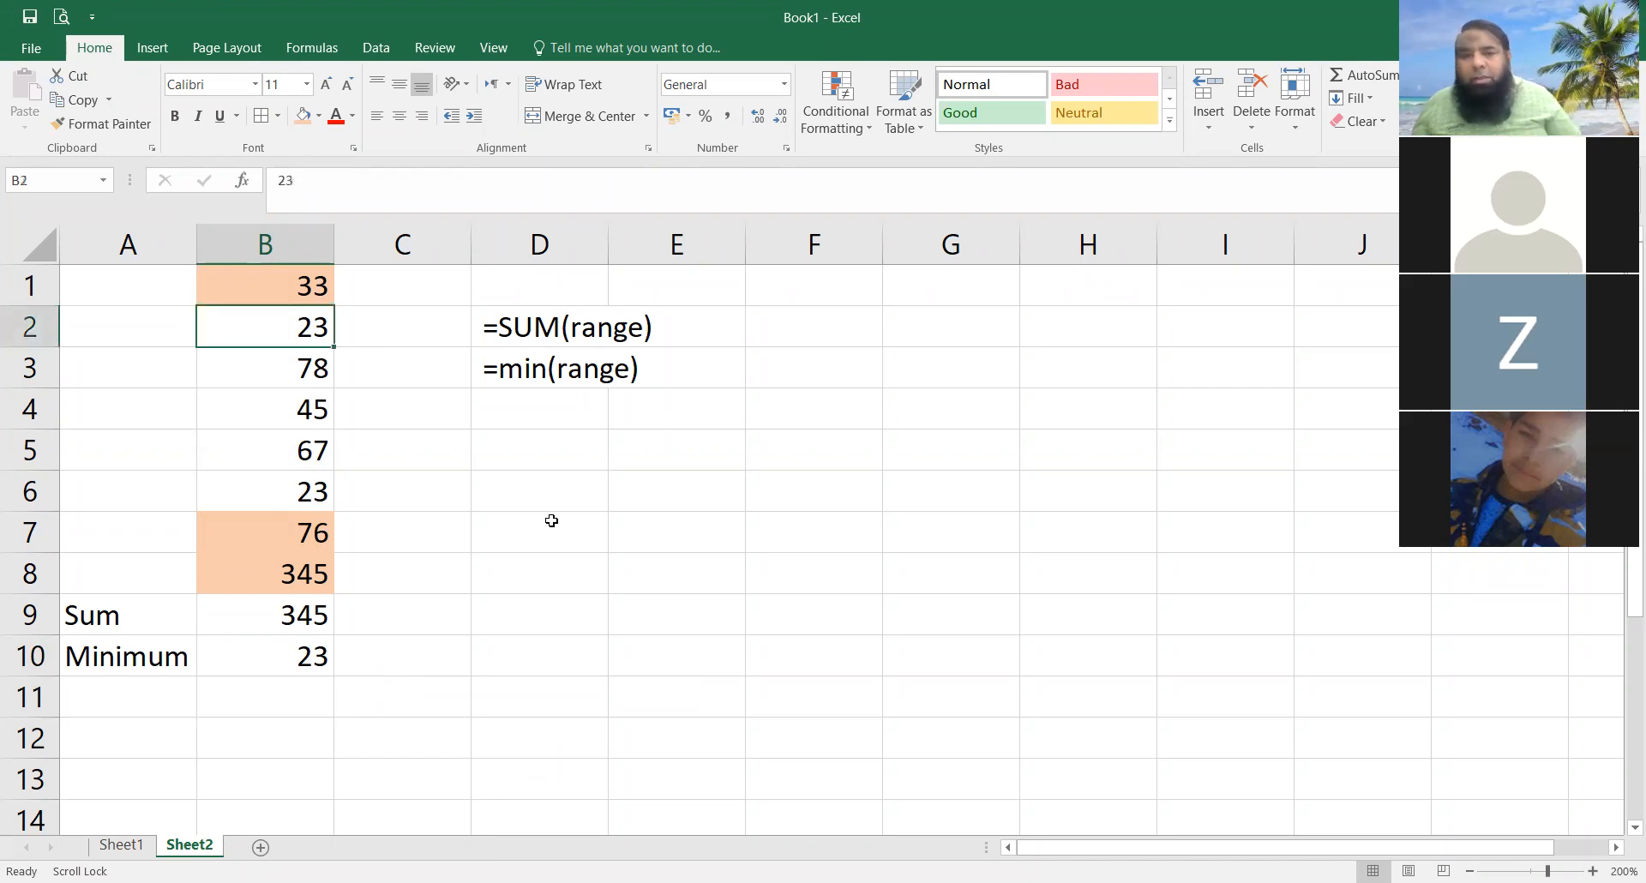
pyautogui.write('15')
pyautogui.press('Return')
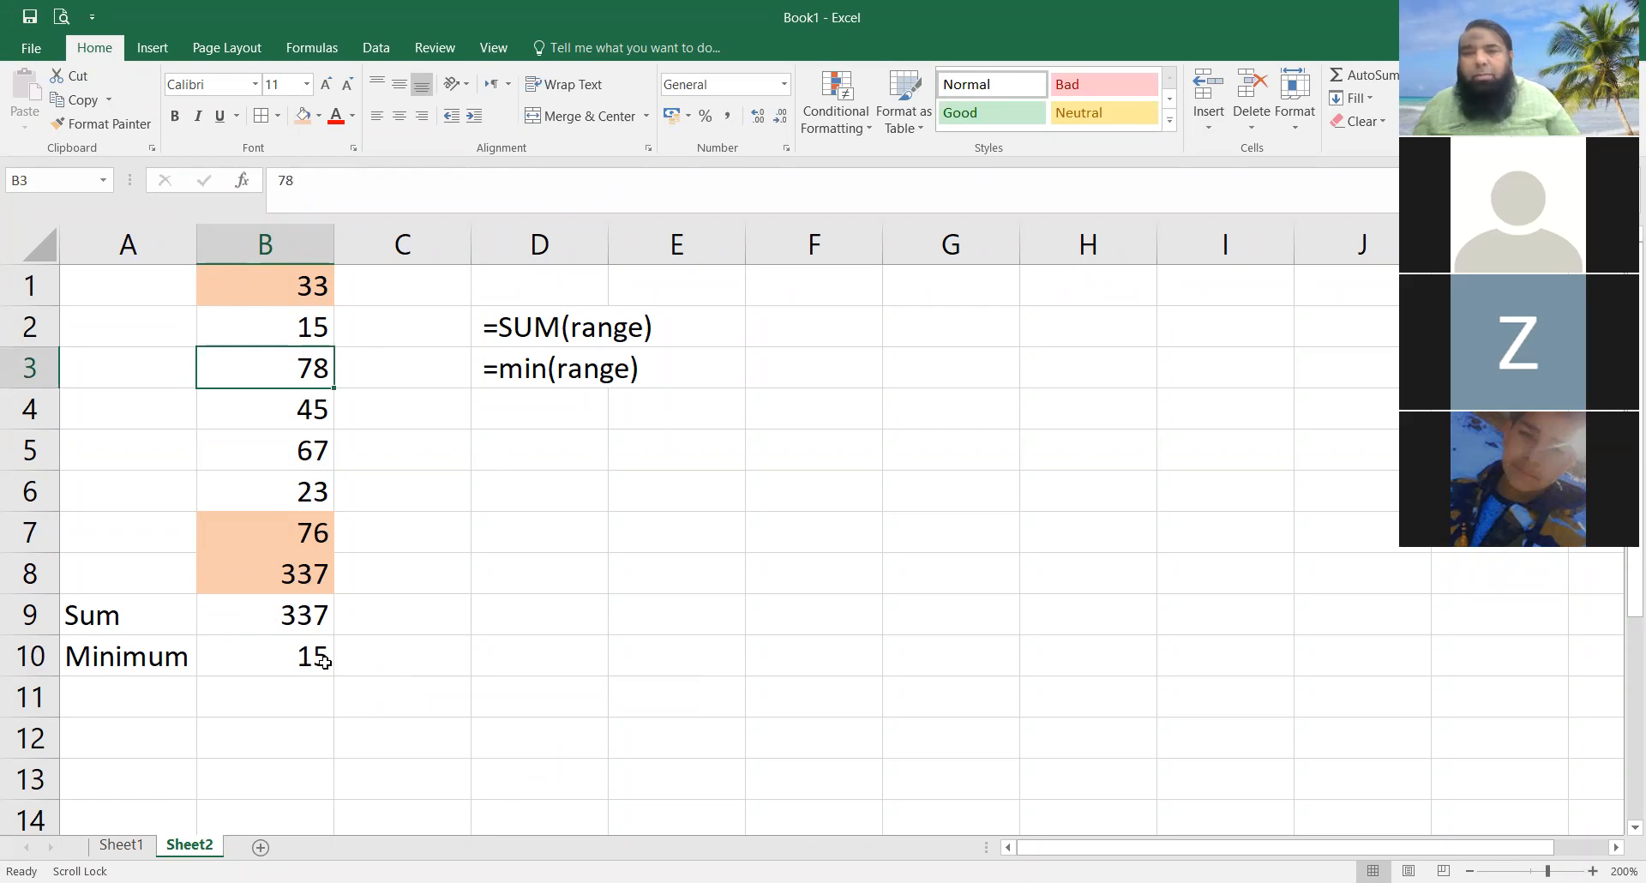
# Step: Enter the MAX syntax =MAX(RANGE) in D4, below the MIN syntax
pyautogui.click(499, 411)
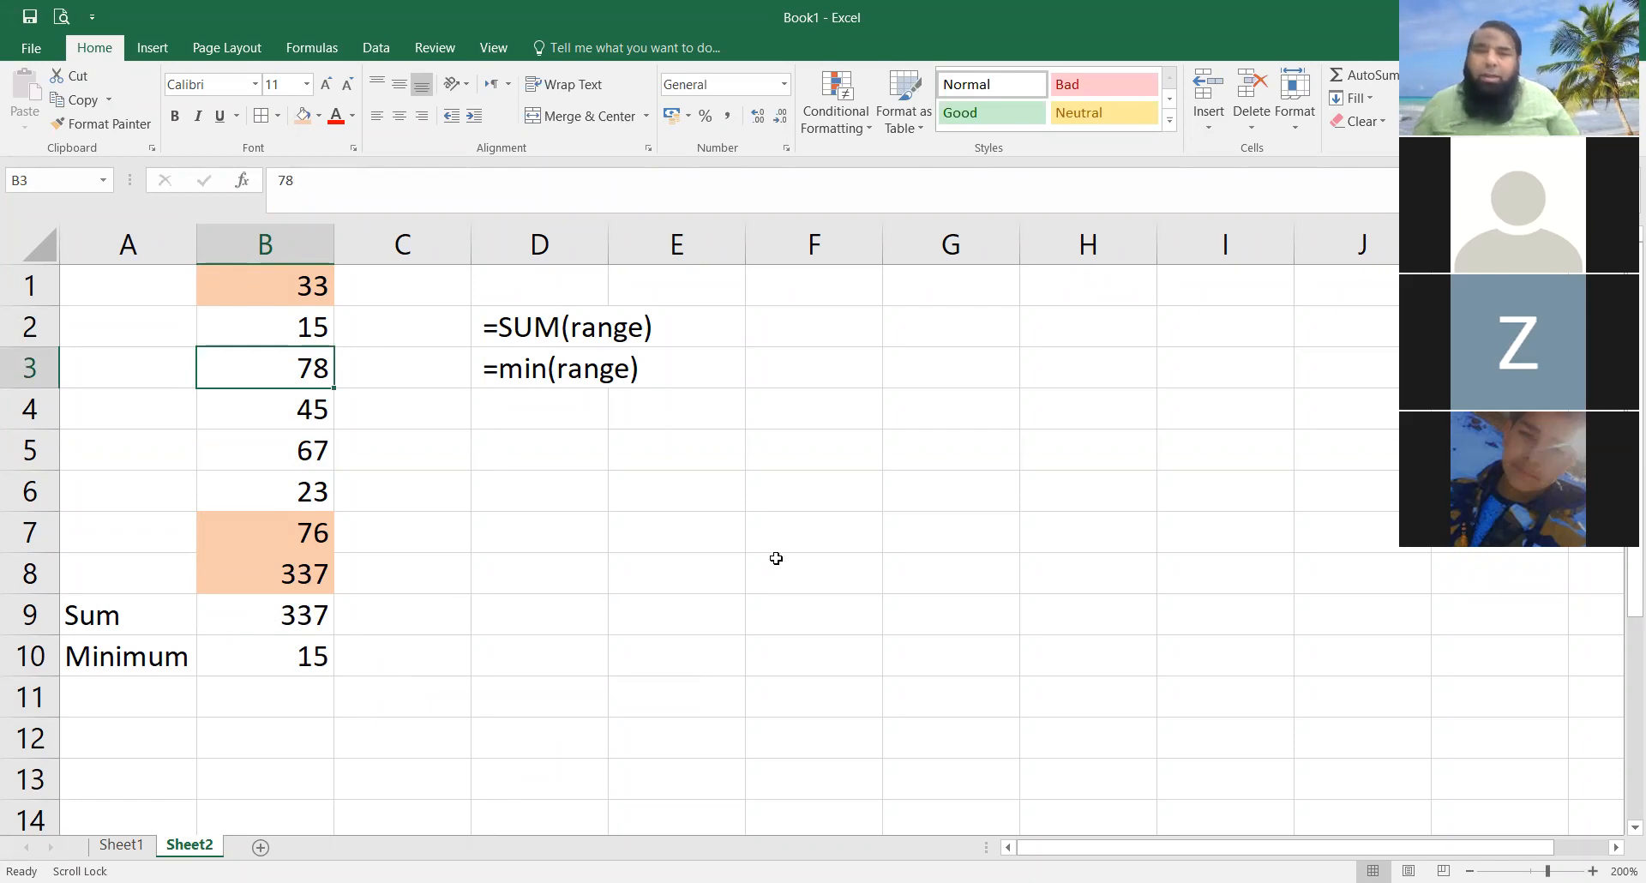
pyautogui.write('=')
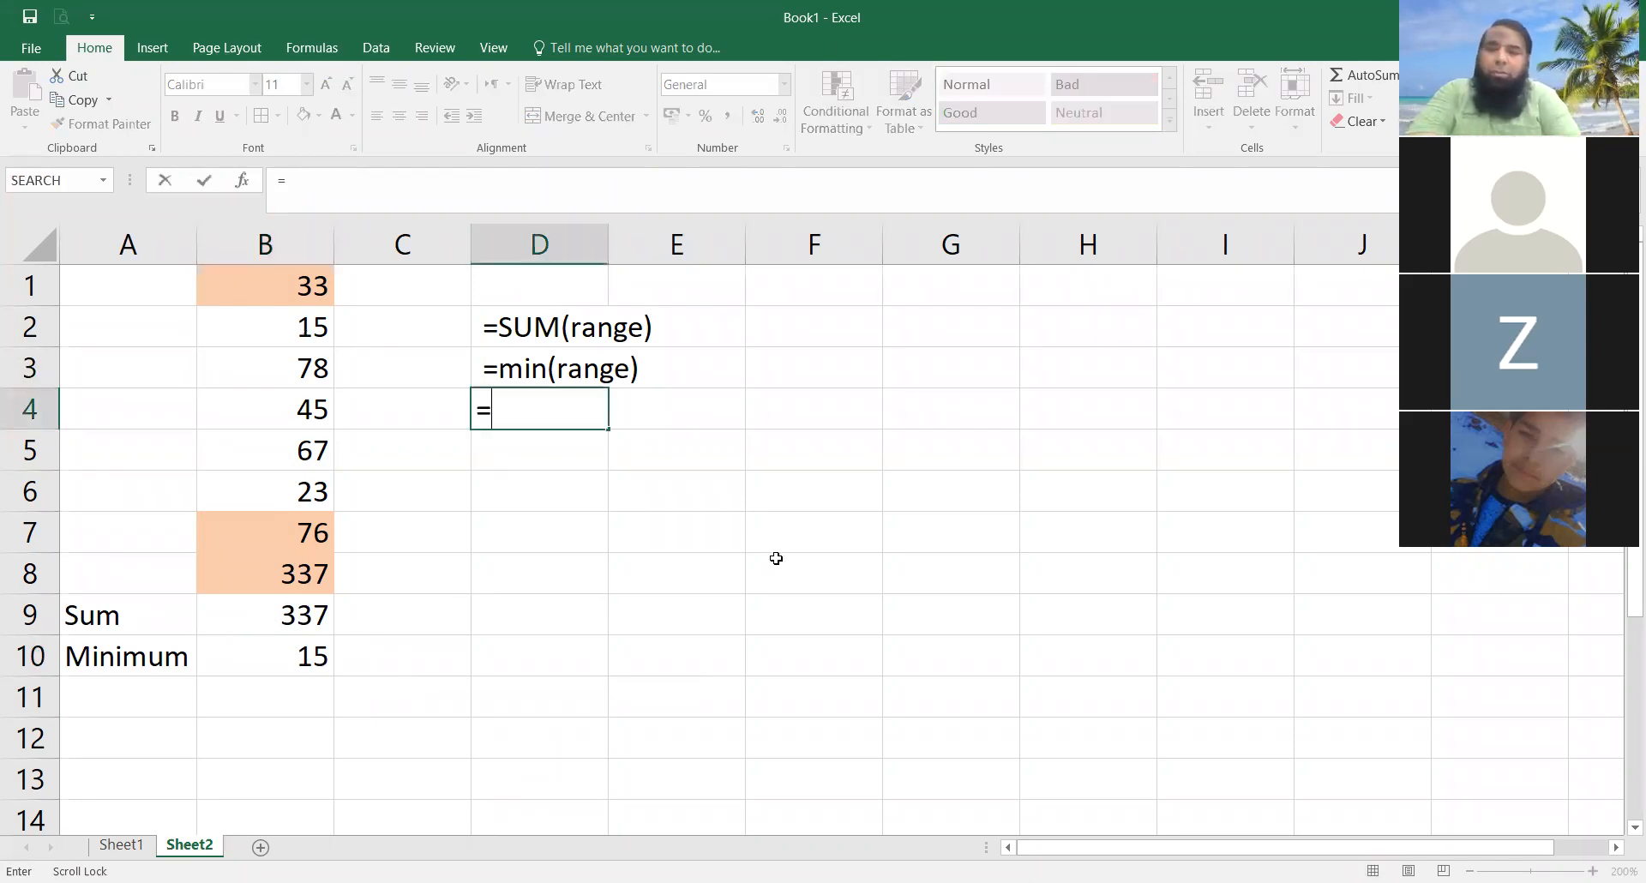
pyautogui.write('M')
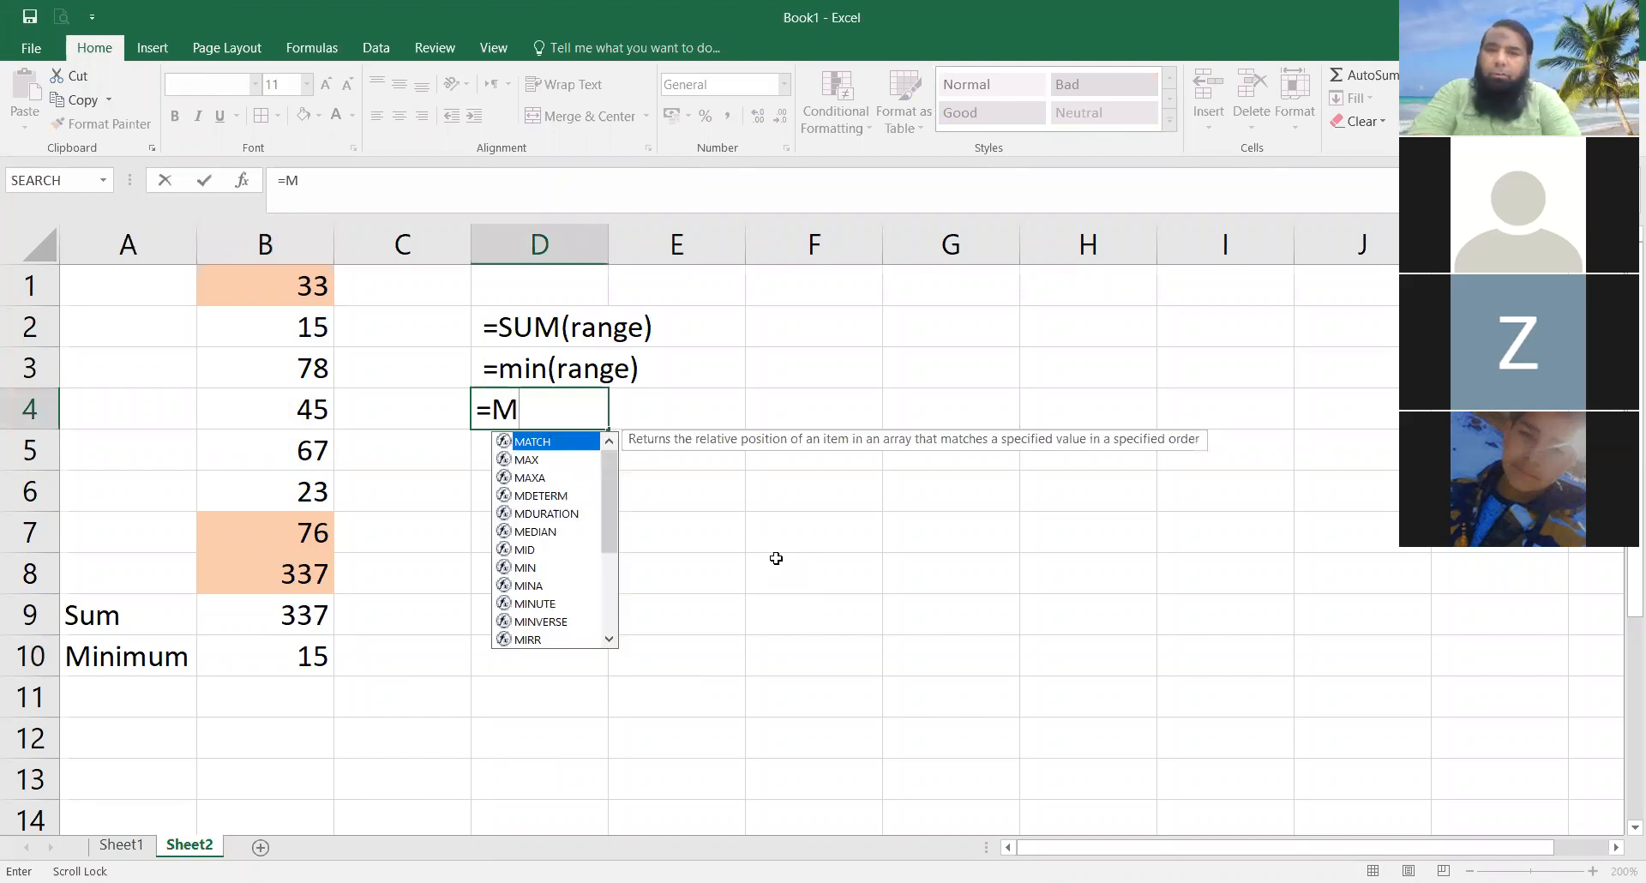
pyautogui.write('AZ')
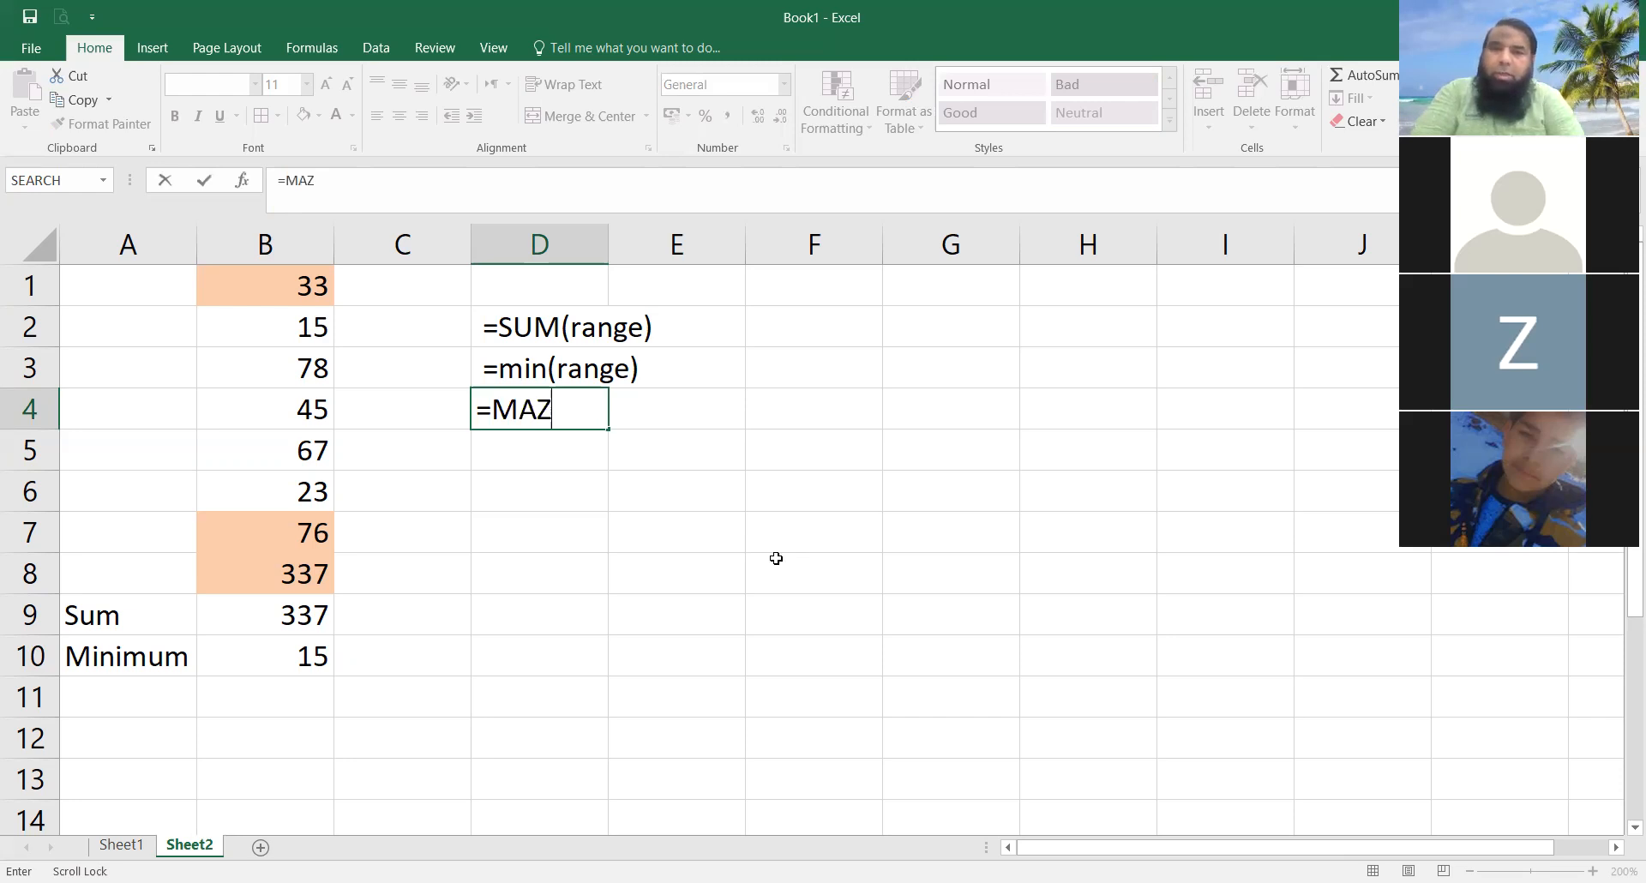
pyautogui.press('BackSpace')
pyautogui.write('X')
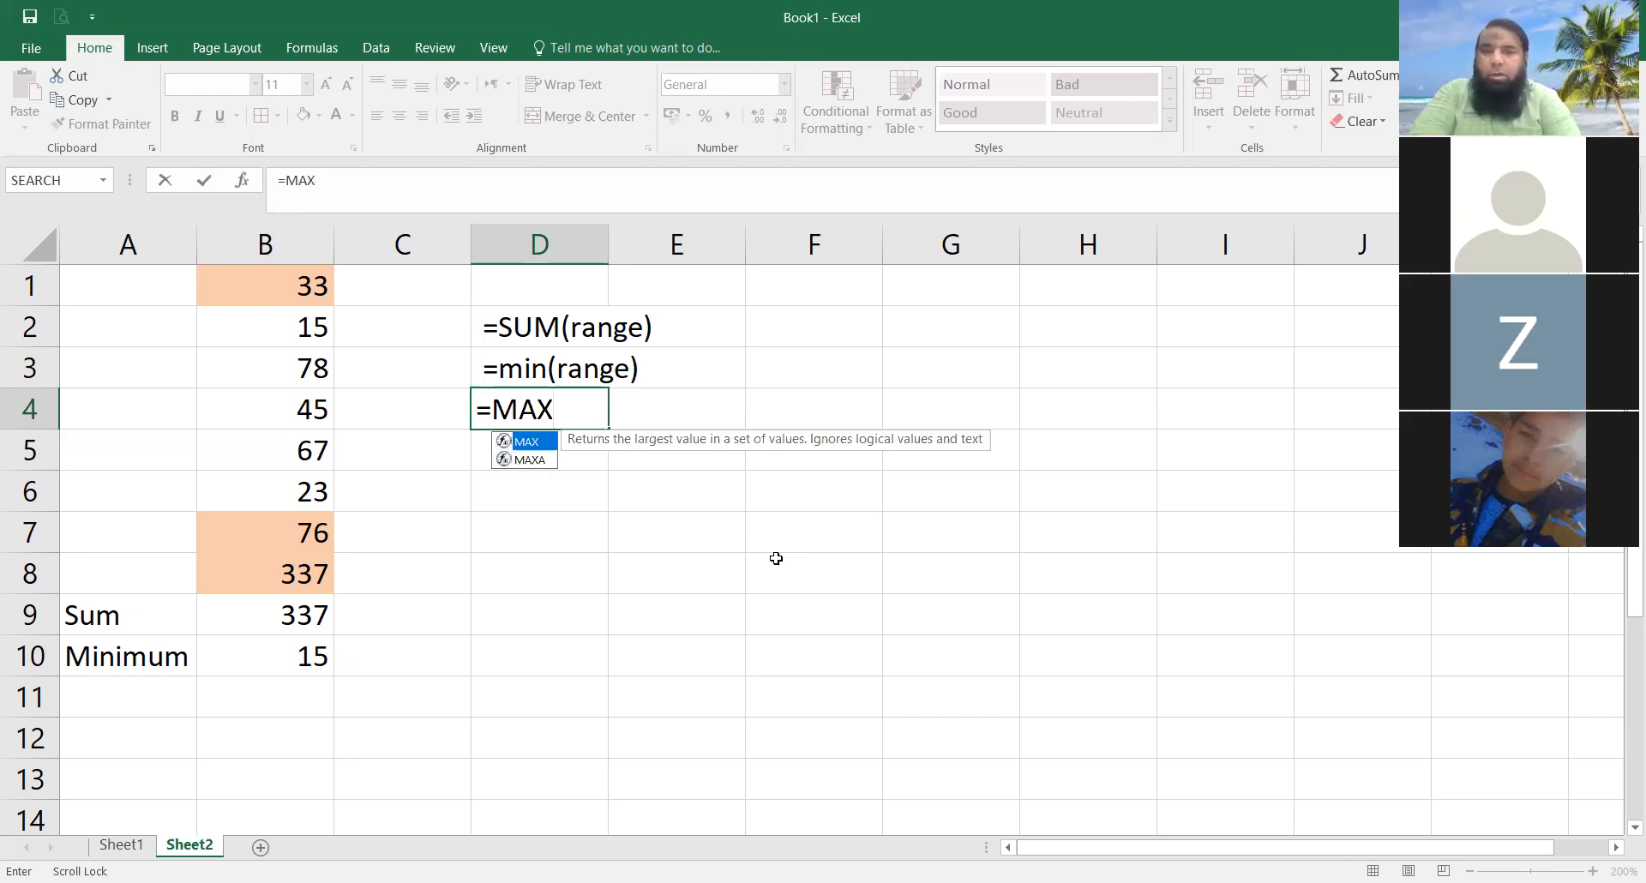
pyautogui.write('(RANGE_')
pyautogui.press('BackSpace')
pyautogui.write(')')
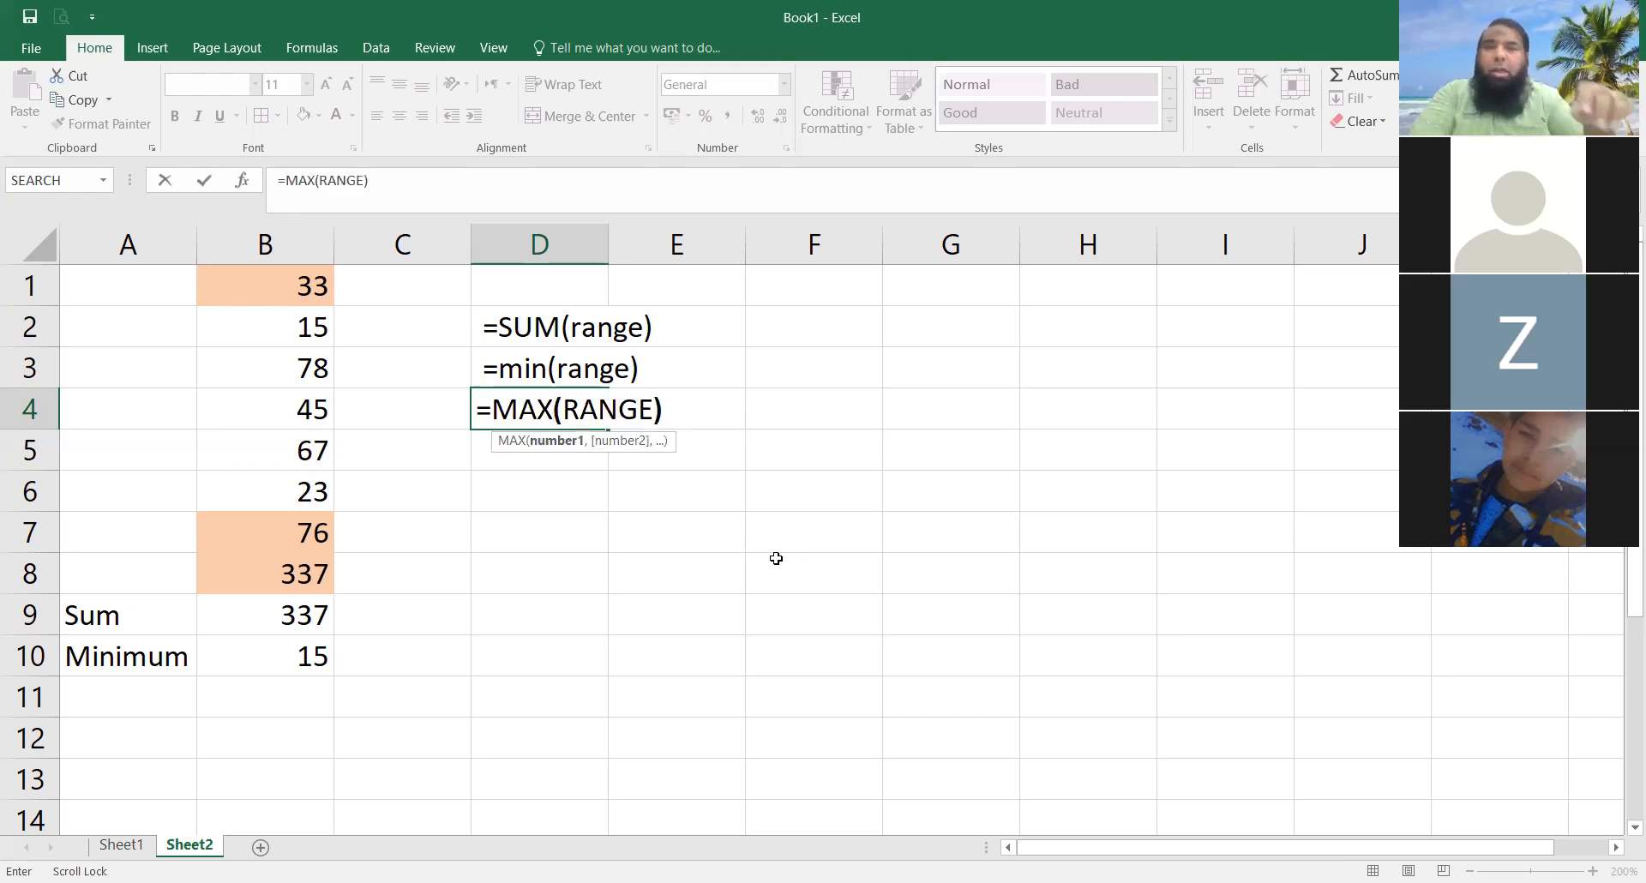
pyautogui.press('Return')
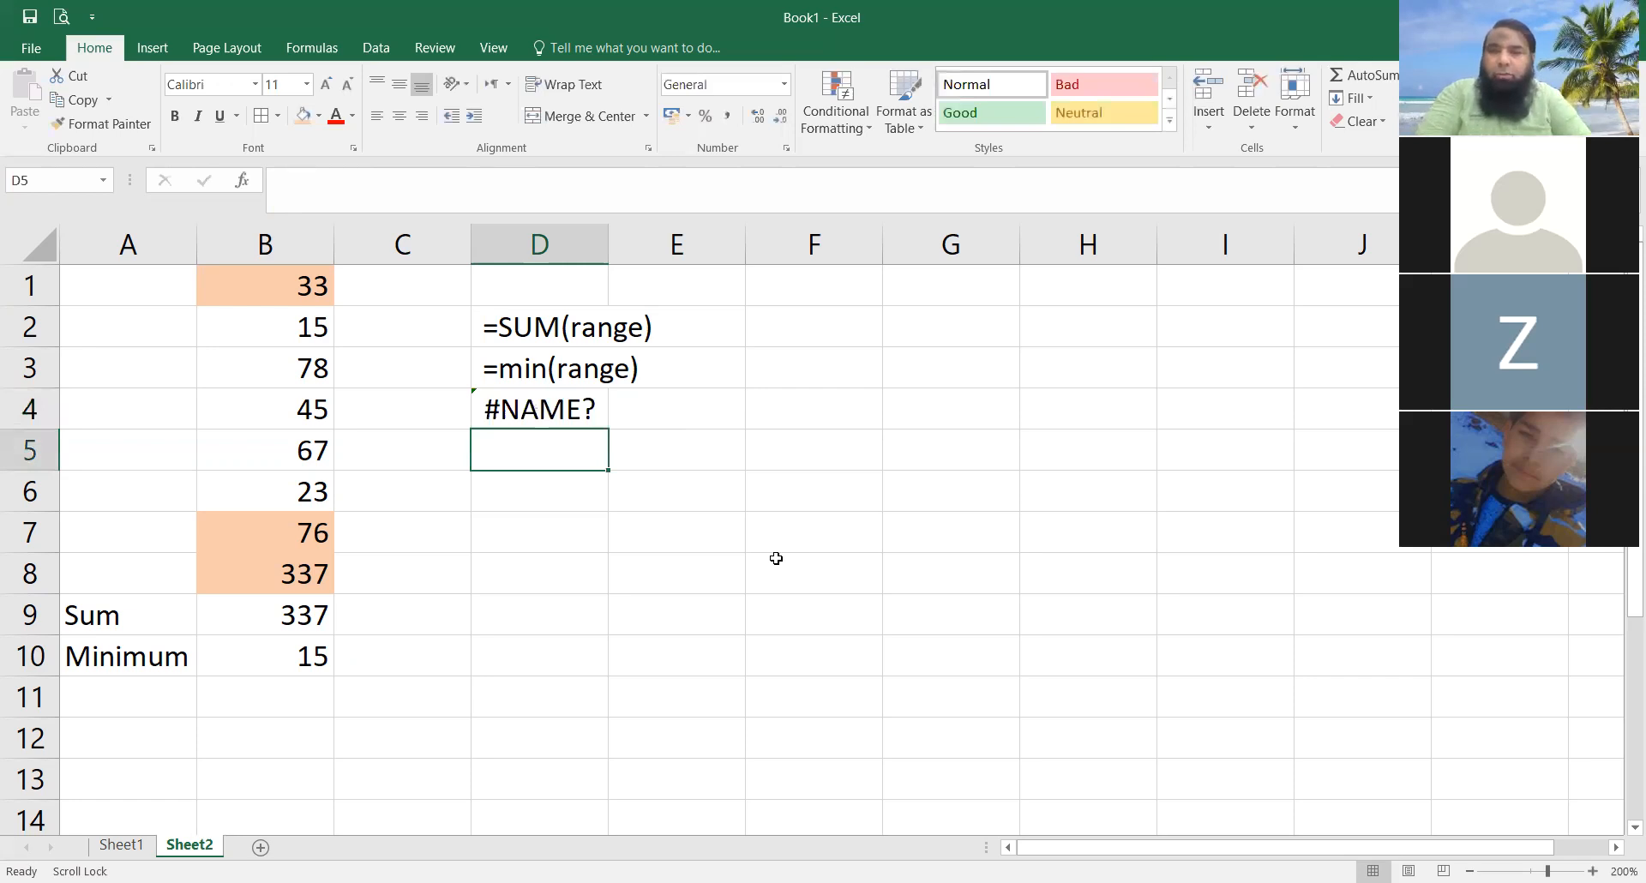
# Step: Put a space in front of the MAX syntax in D4 so it is stored as plain text
pyautogui.press('F2')
pyautogui.press('Escape')
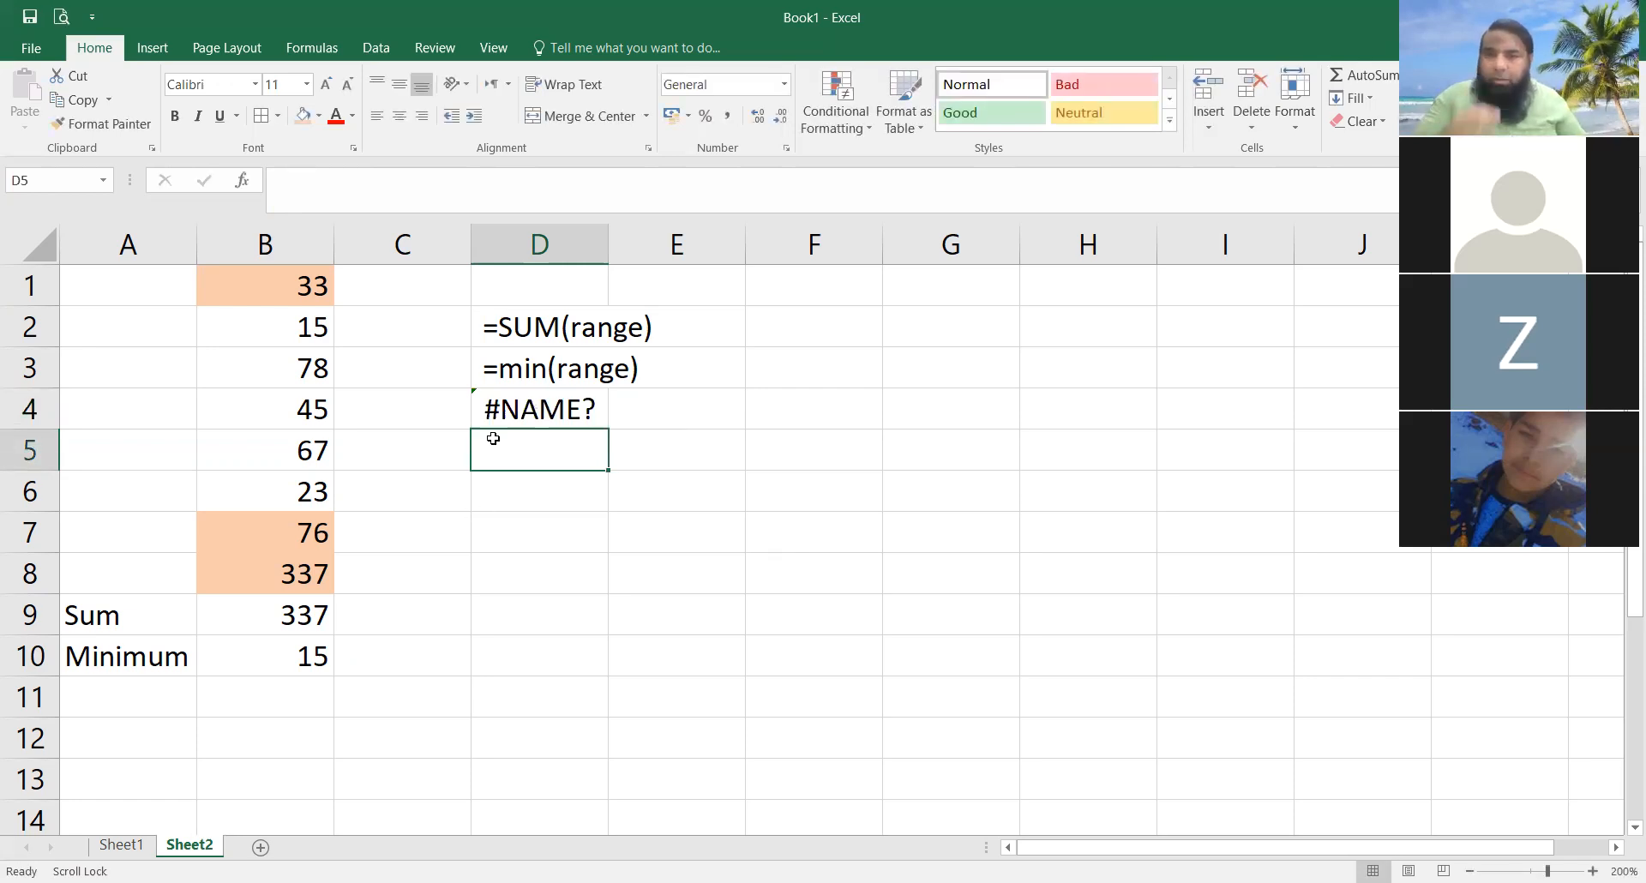
pyautogui.click(513, 415)
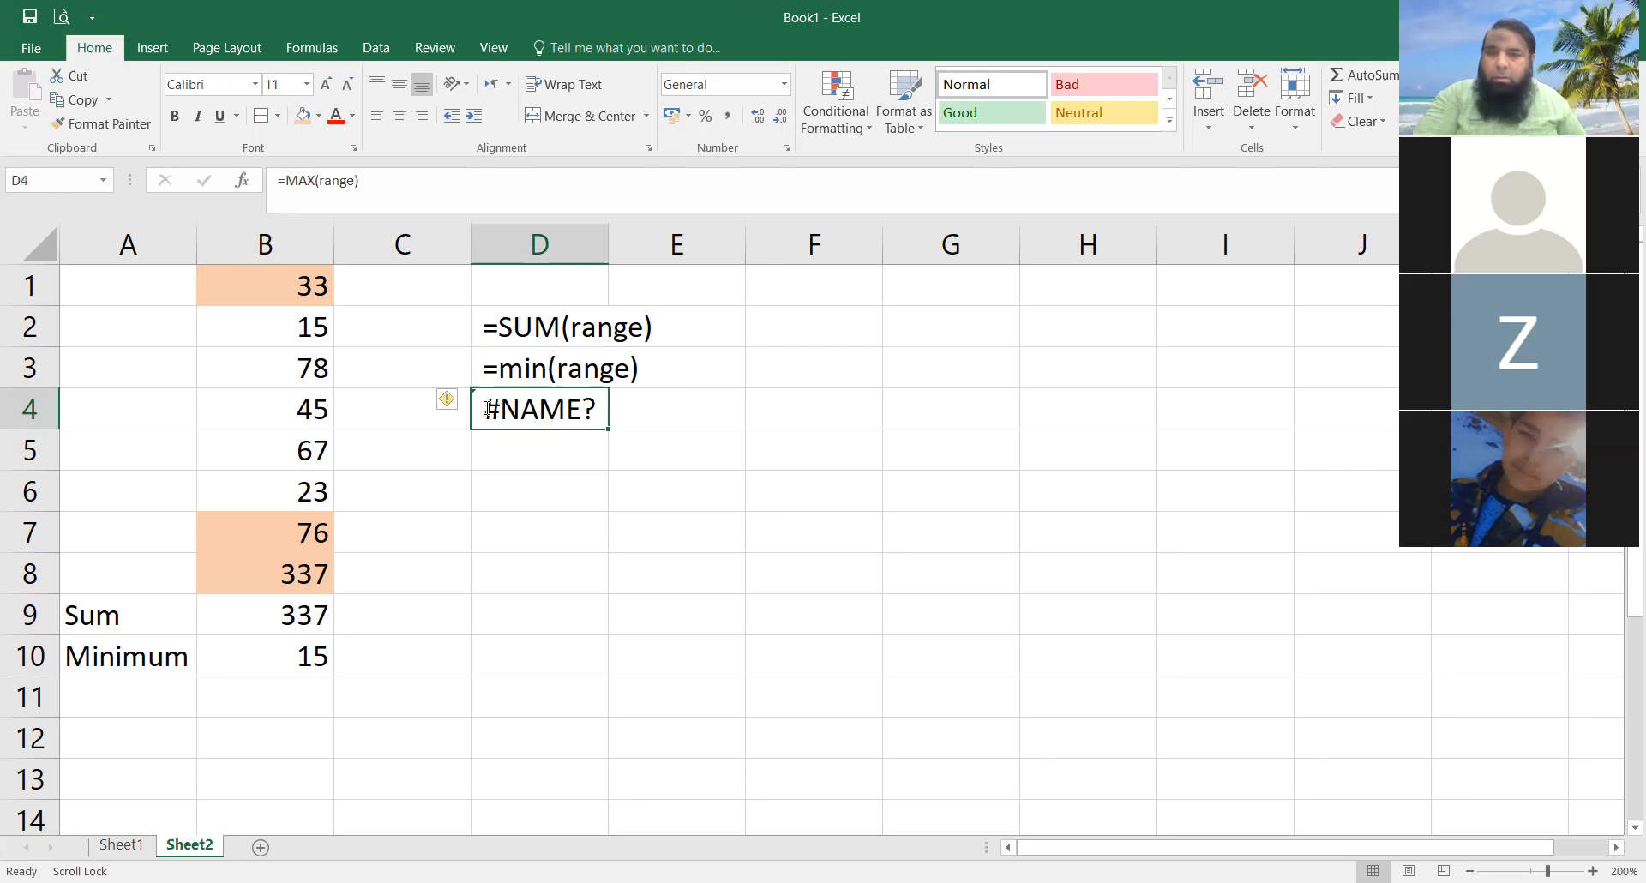
pyautogui.press('F2')
pyautogui.press('Home')
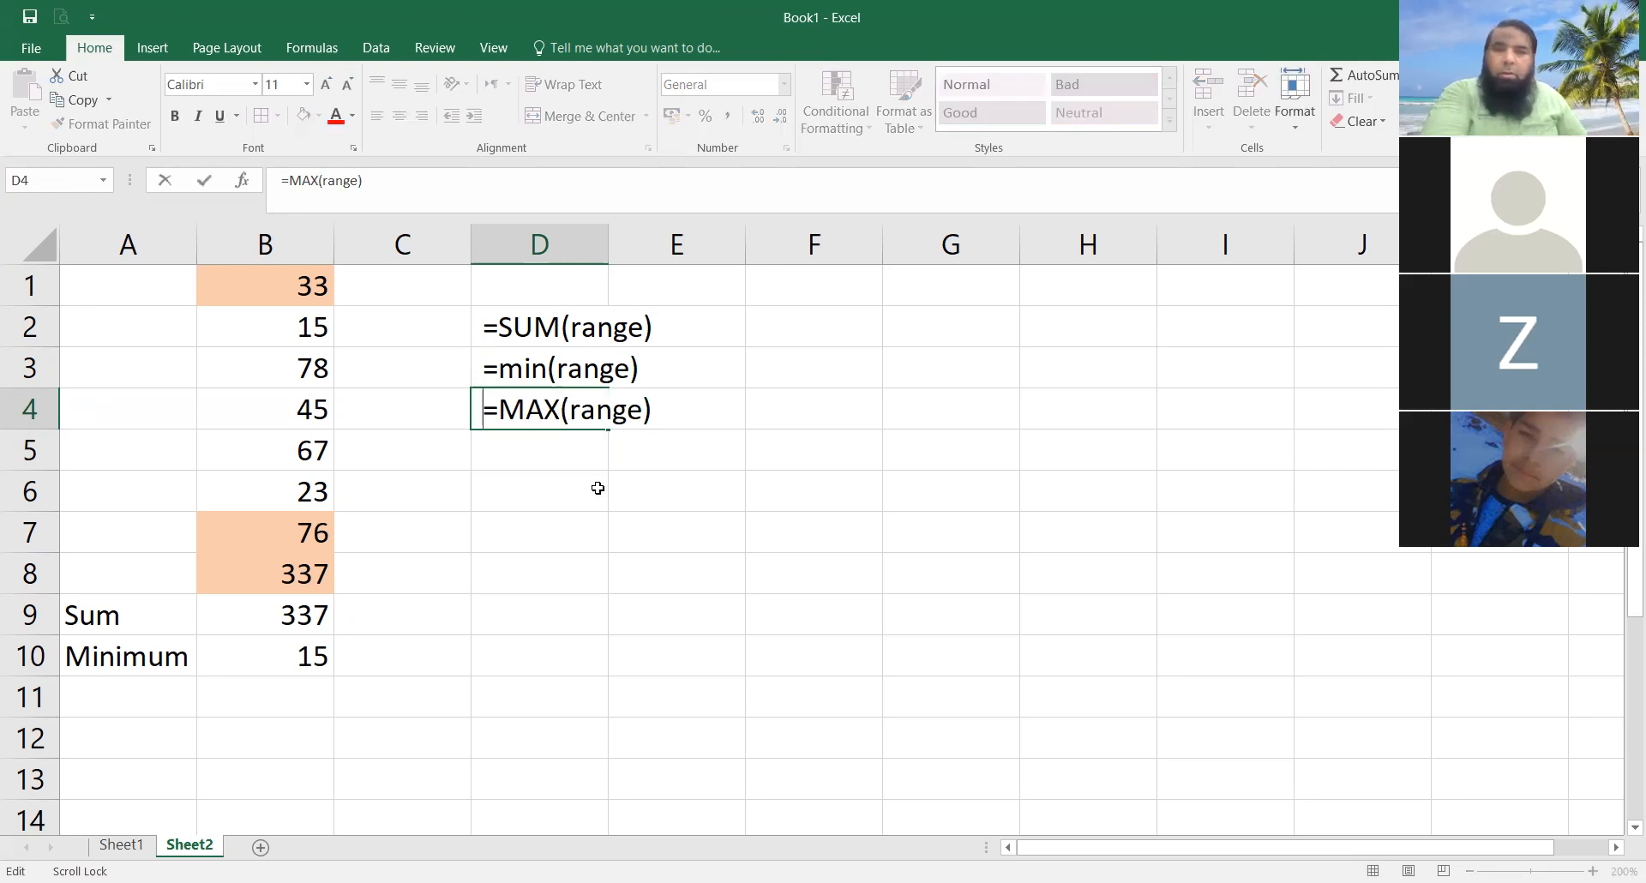
pyautogui.press('Return')
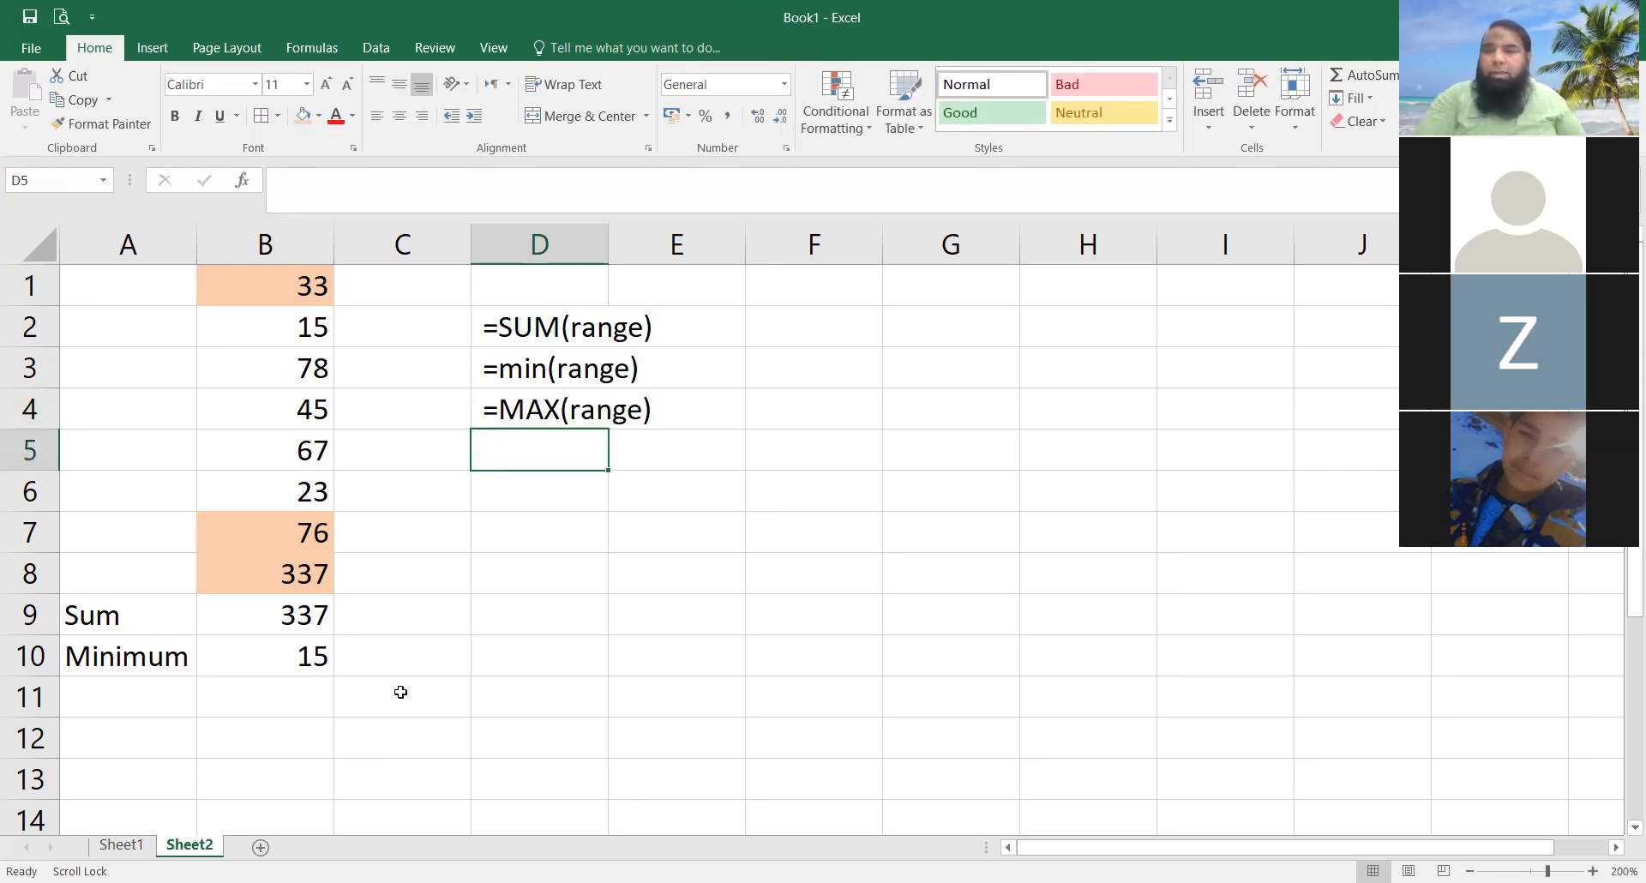
# Step: Enter the label Maximum in A11, below the Minimum label
pyautogui.click(128, 697)
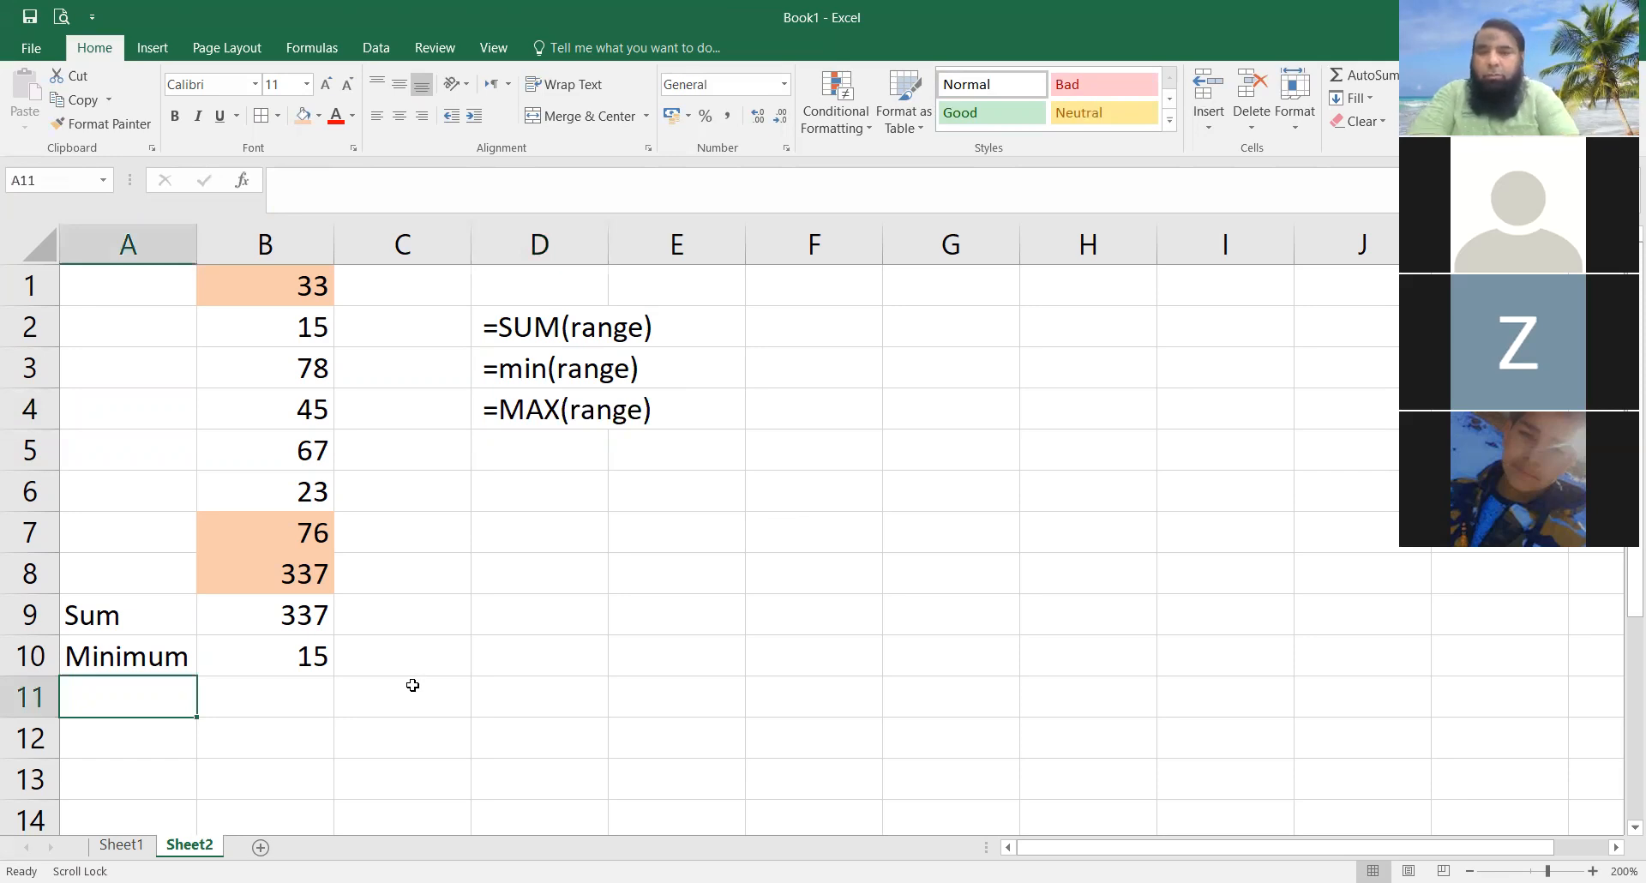
pyautogui.write('M')
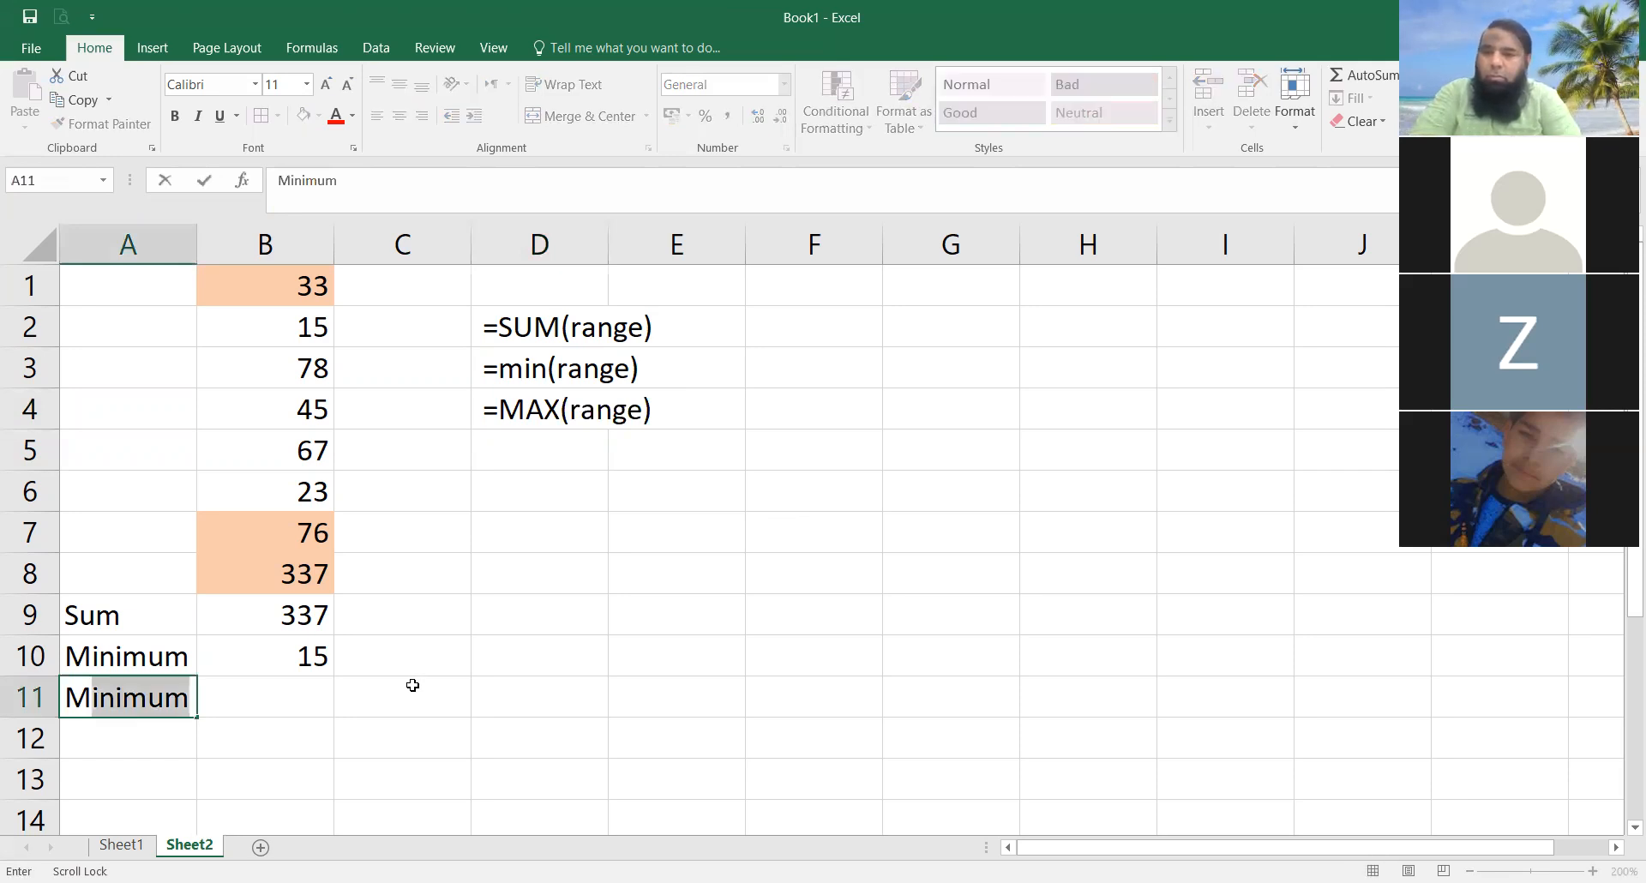
pyautogui.write('aximum')
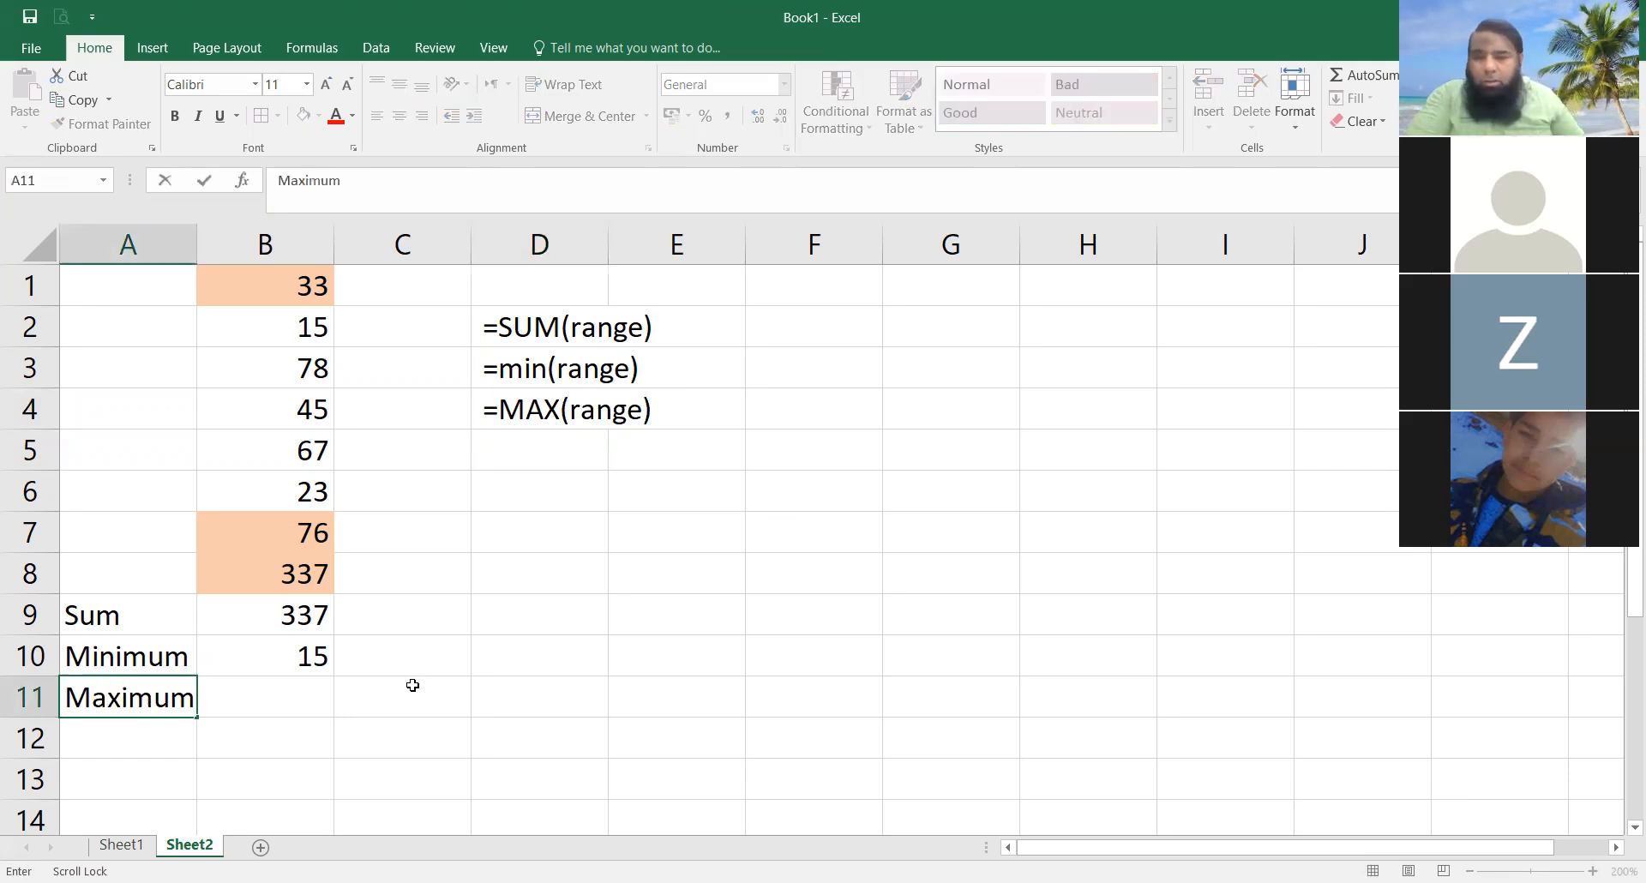
# Step: Find the largest of the numbers in B1 to B7 with =max(b1:b7) in B11
pyautogui.click(321, 709)
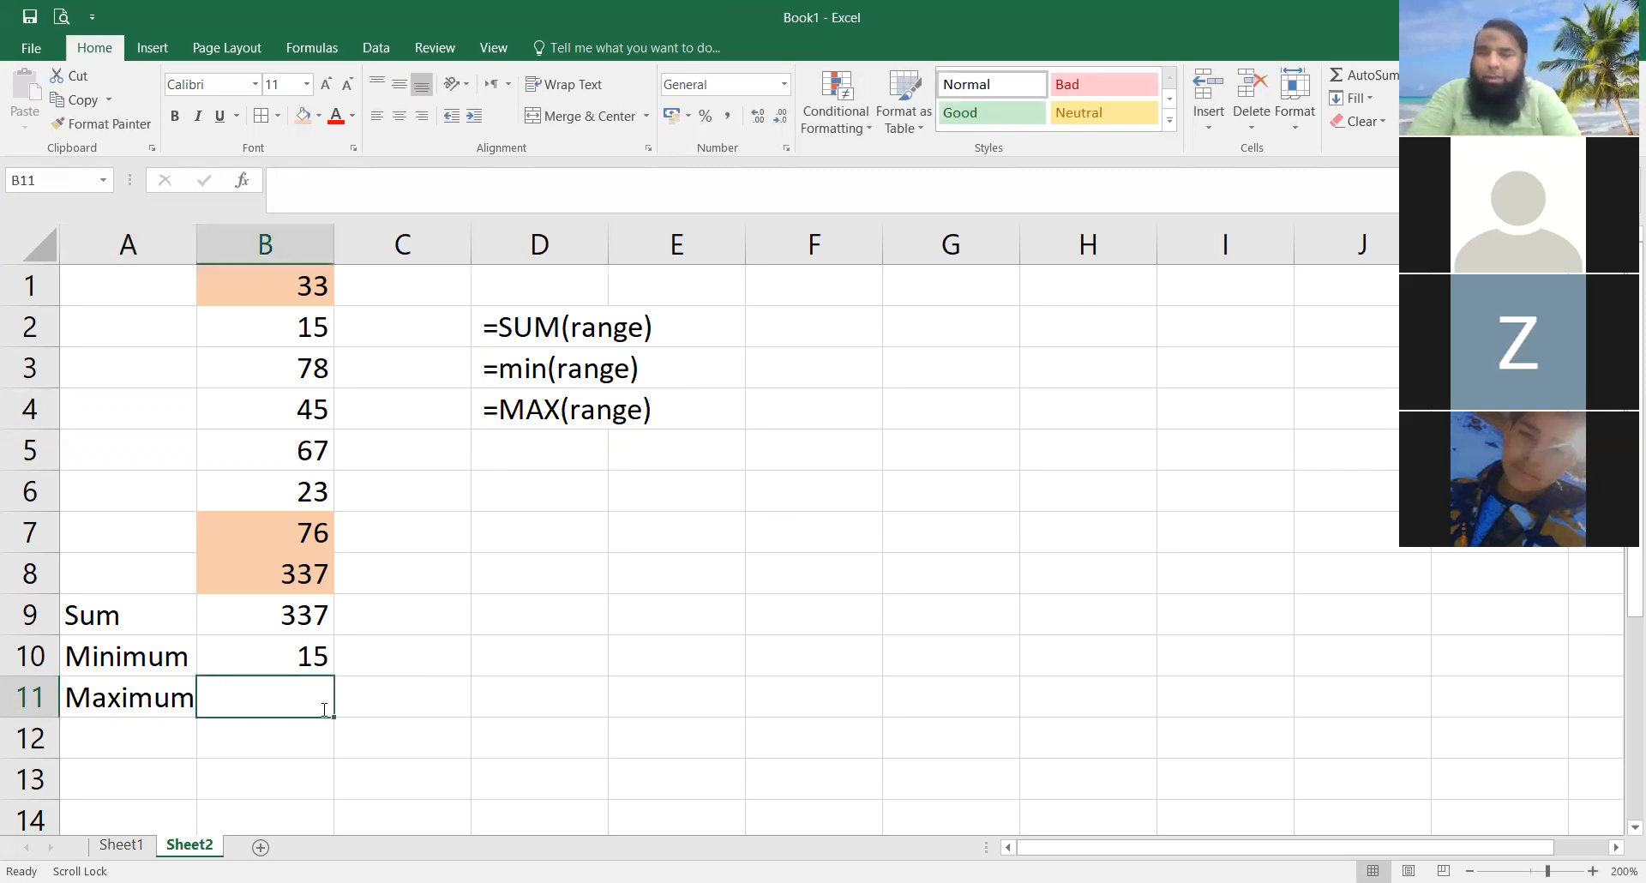
pyautogui.write('=max')
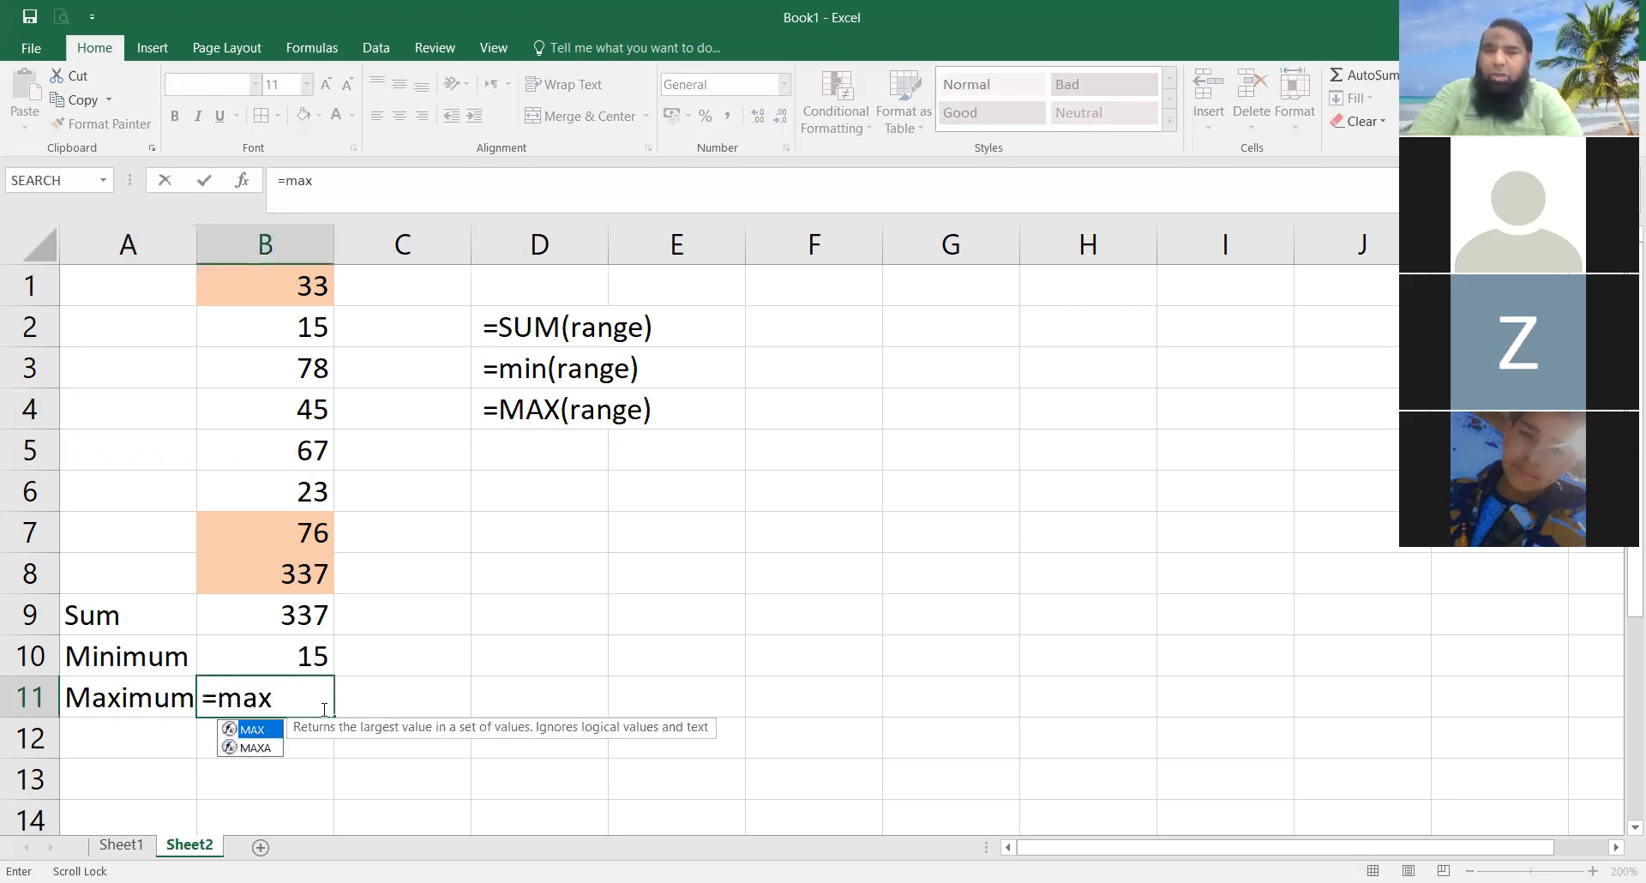
pyautogui.write('(b1:')
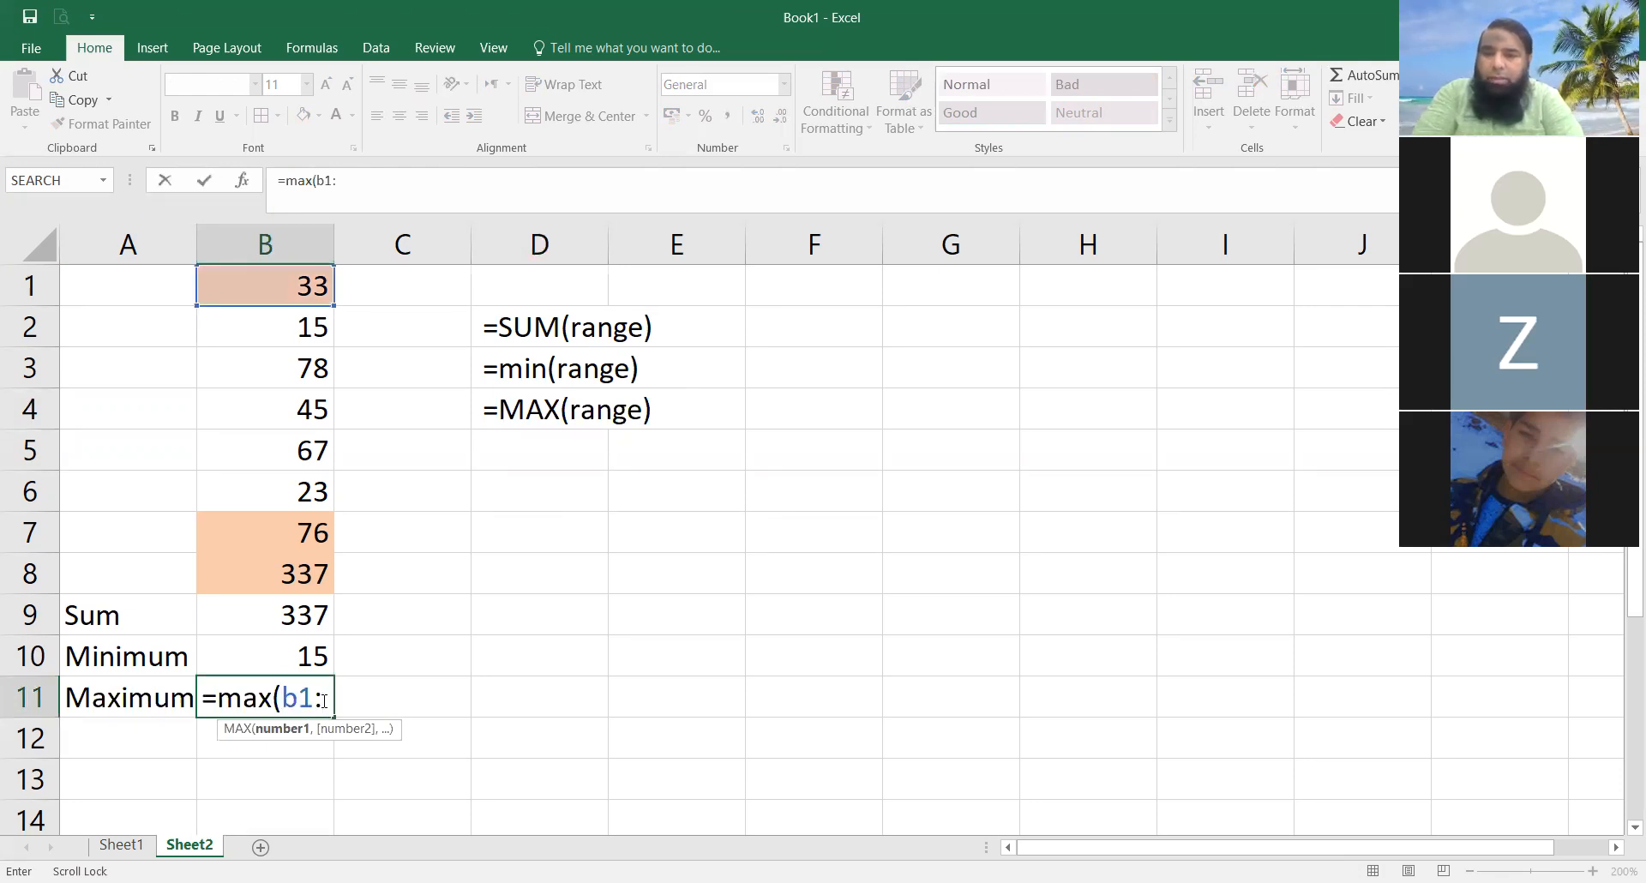
pyautogui.write('b7)')
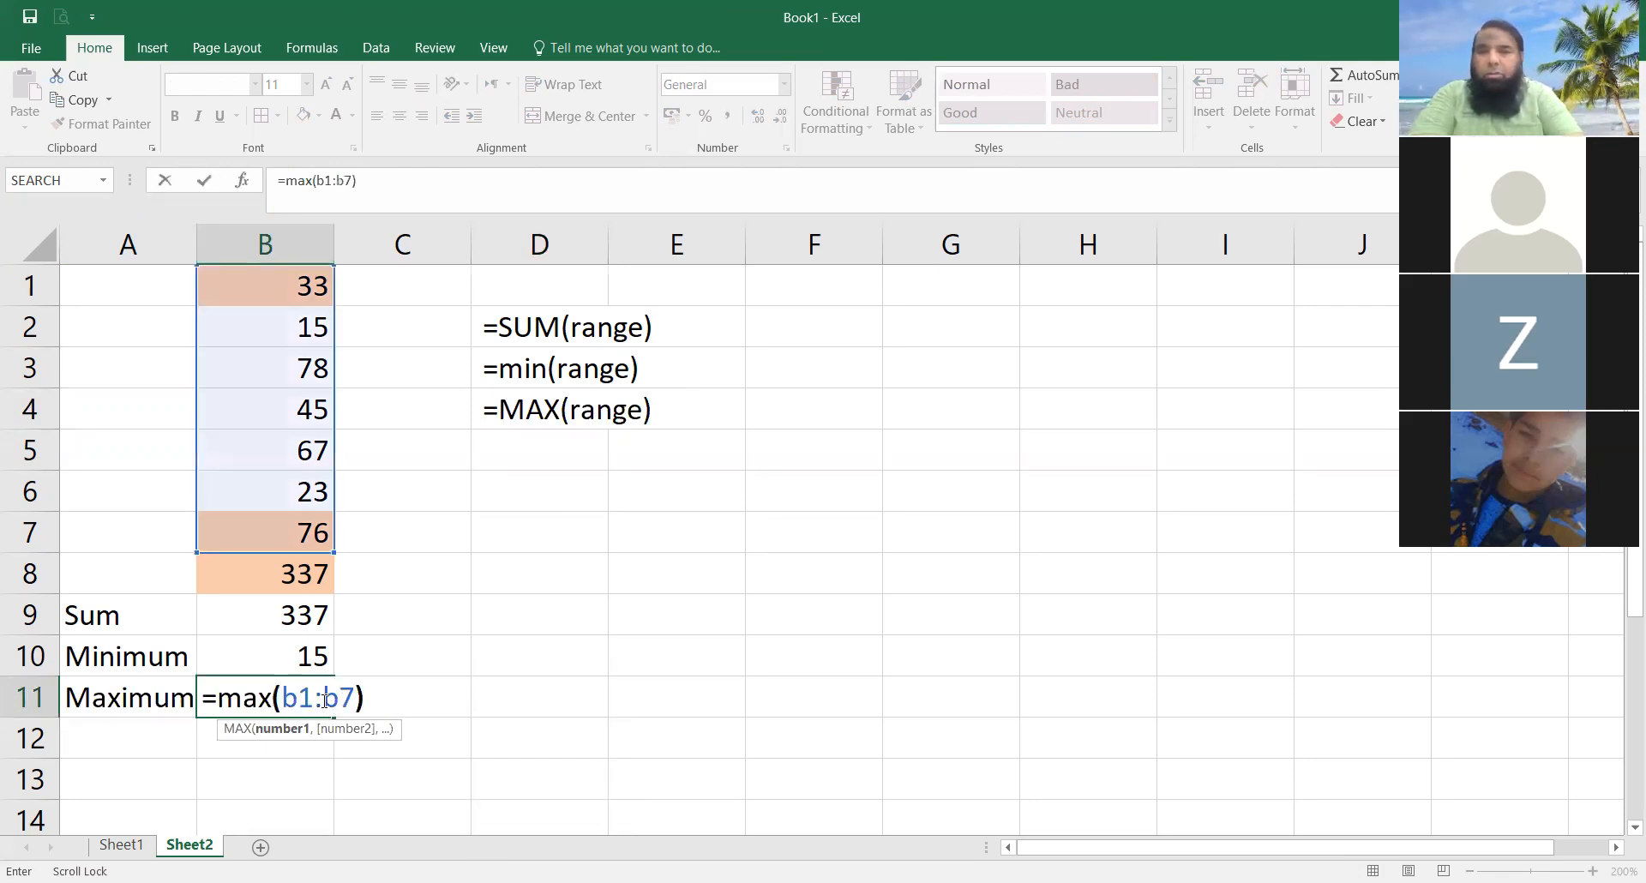
pyautogui.press('Return')
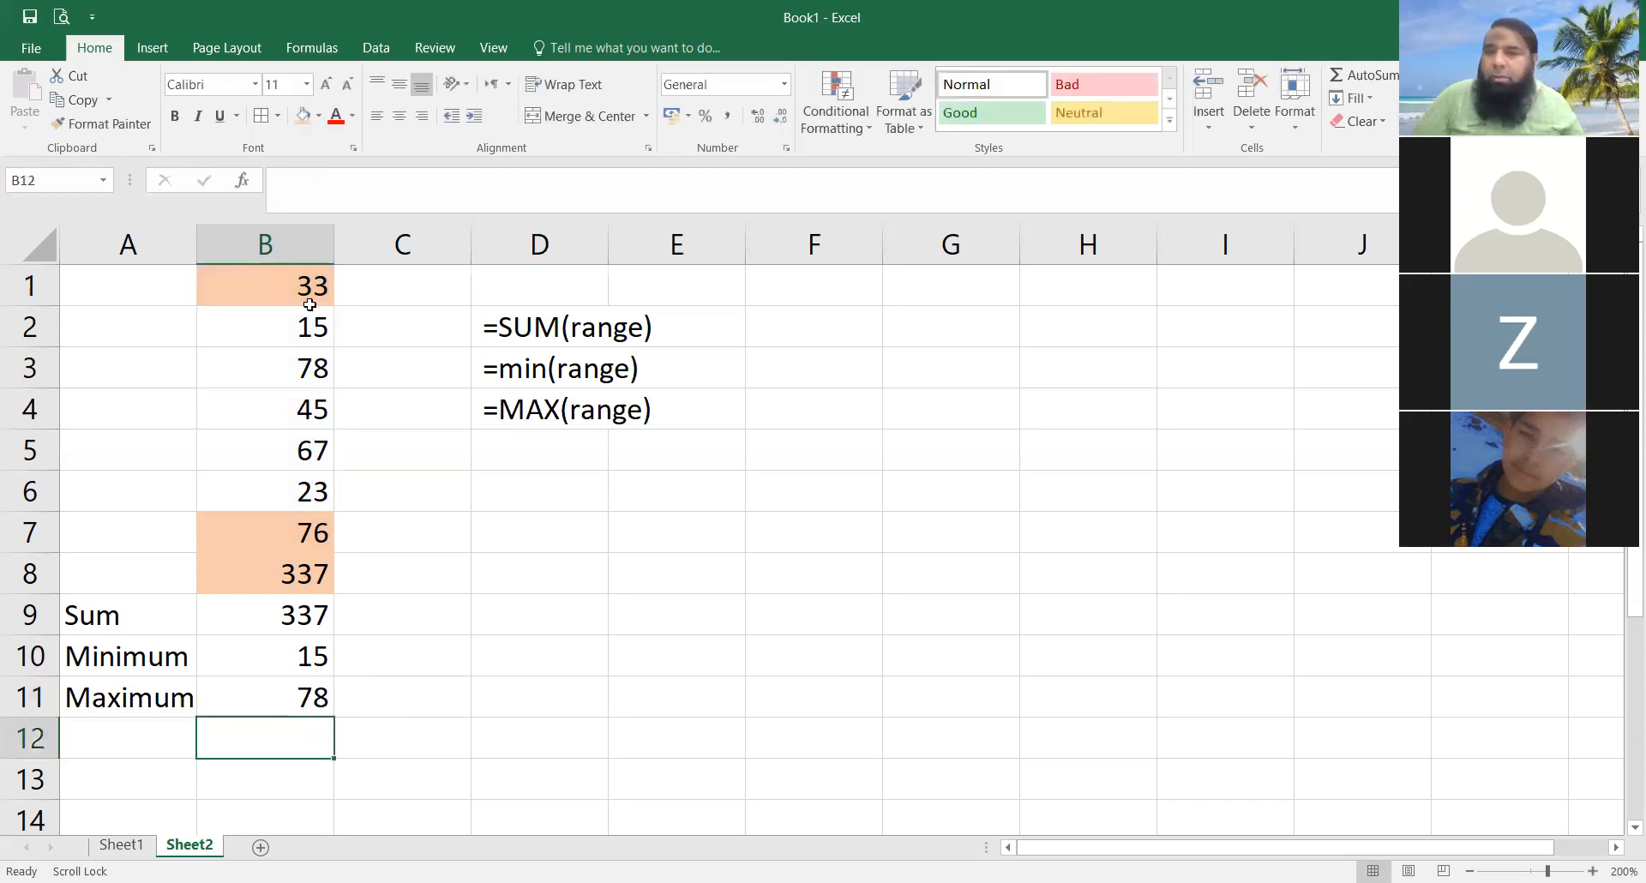
# Step: Fill the number range B1:B7 with a dark blue theme color
pyautogui.moveTo(306, 277); pyautogui.dragTo(306, 532)
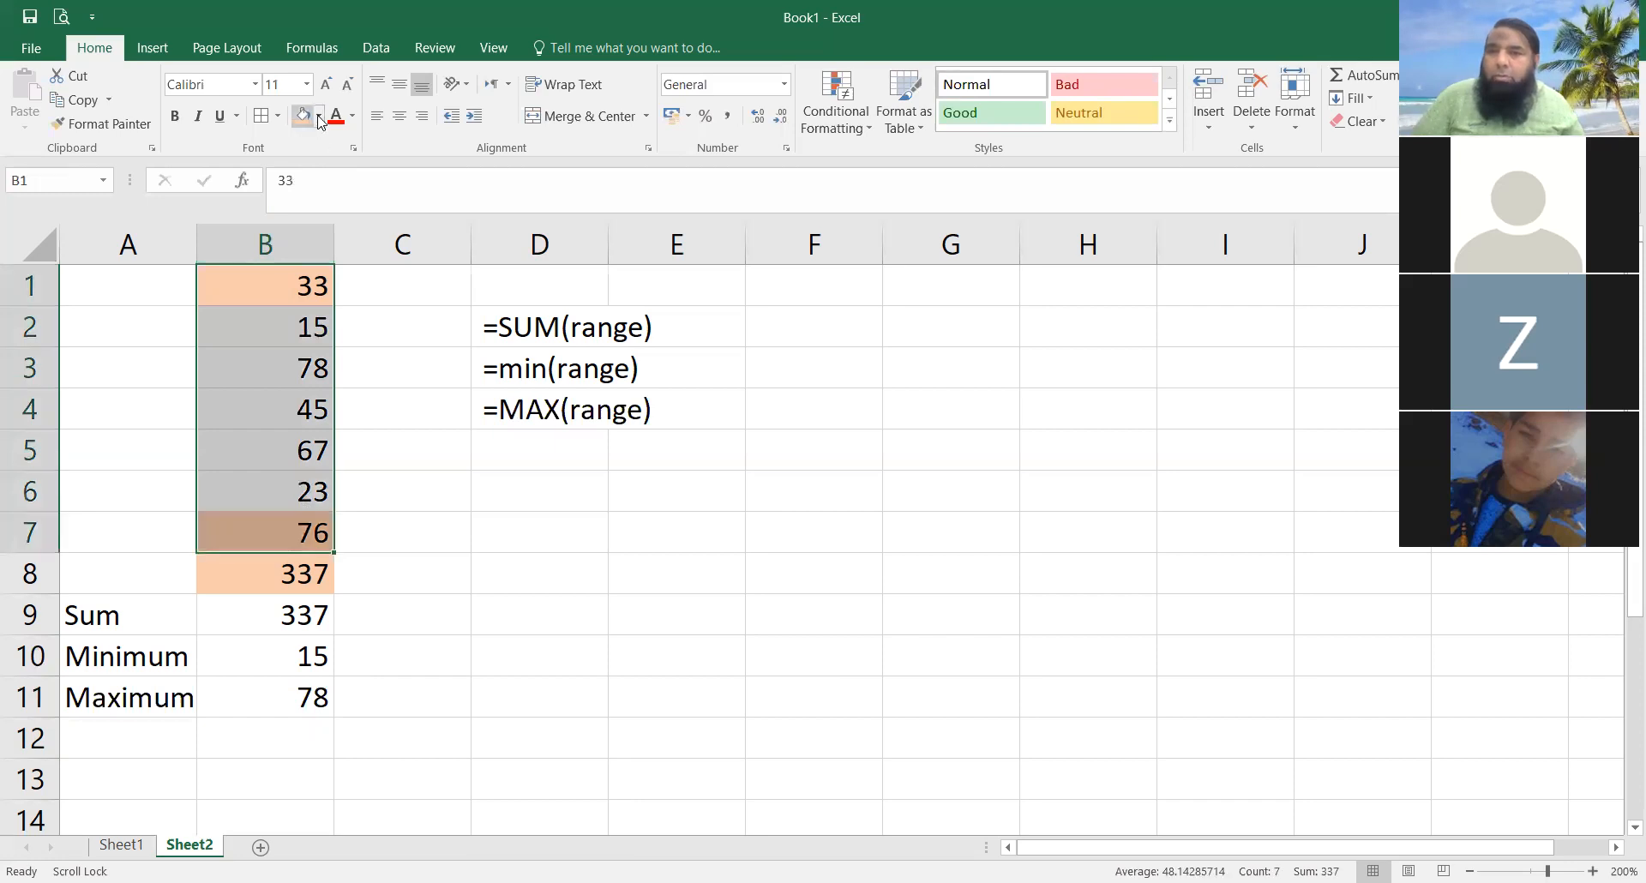
pyautogui.click(375, 216)
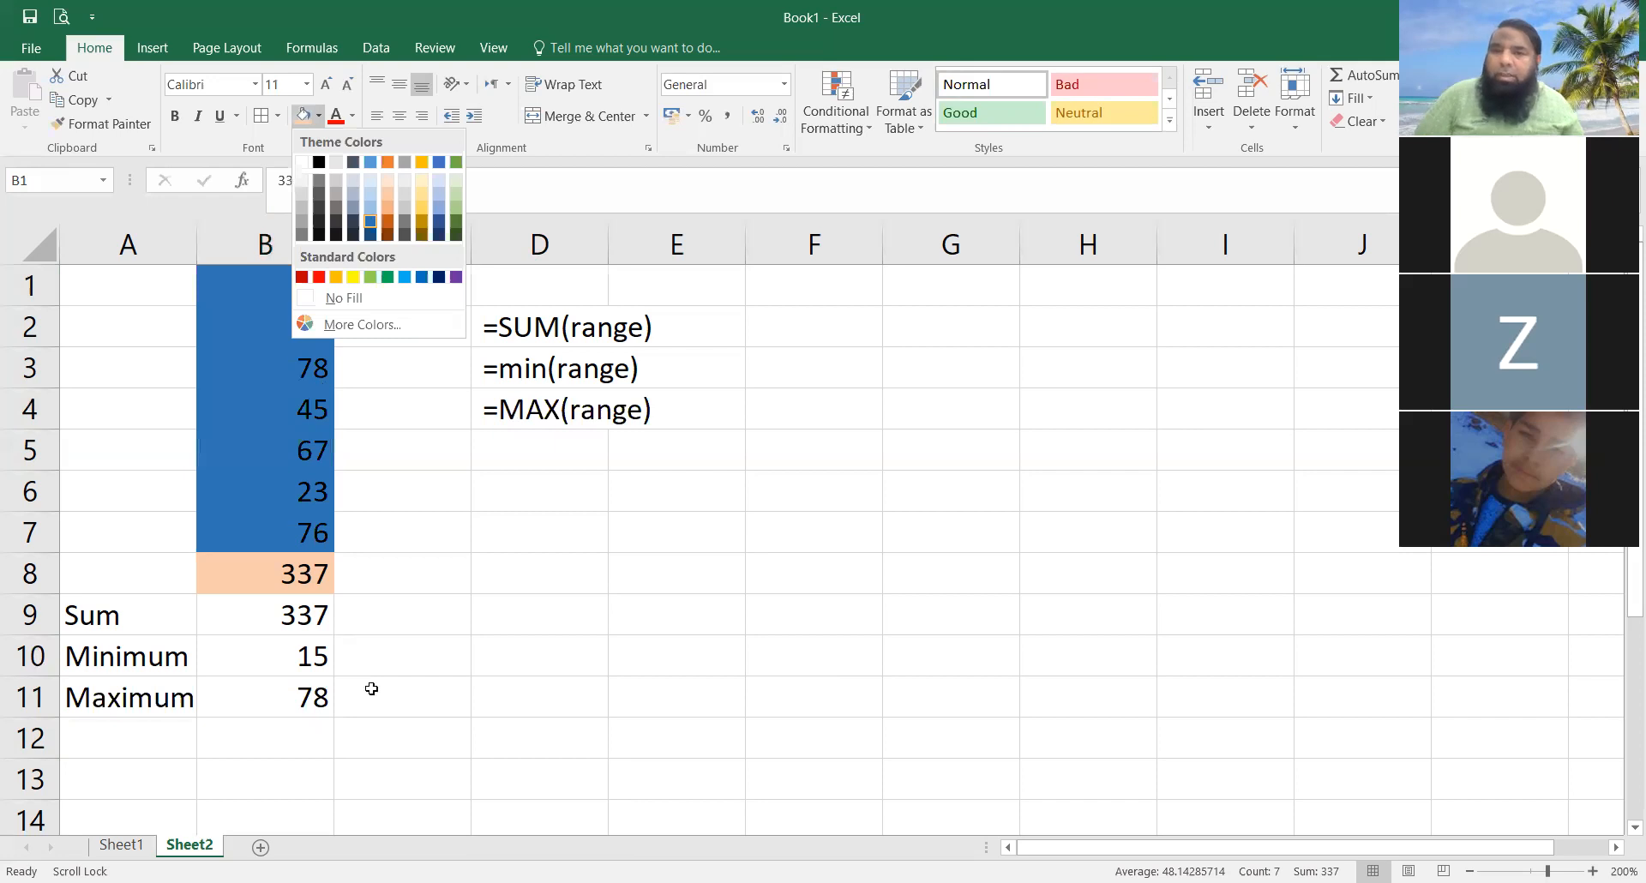
pyautogui.click(558, 754)
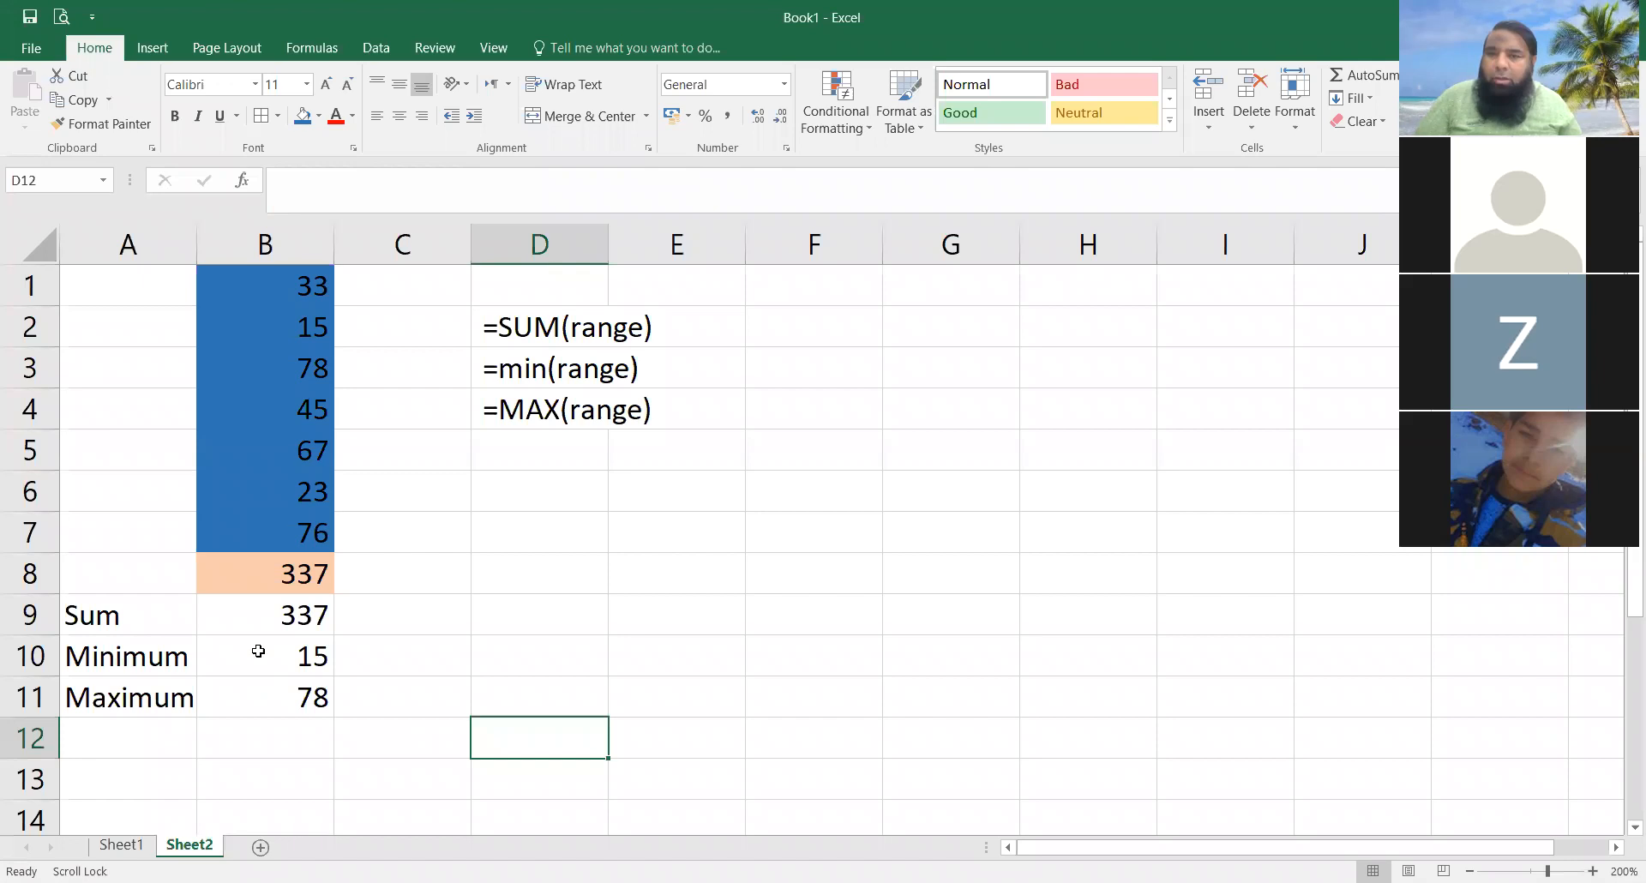
# Step: Center the Sum, Minimum and Maximum results in B9:B11 and give them borders on all sides
pyautogui.moveTo(250, 619); pyautogui.dragTo(300, 693)
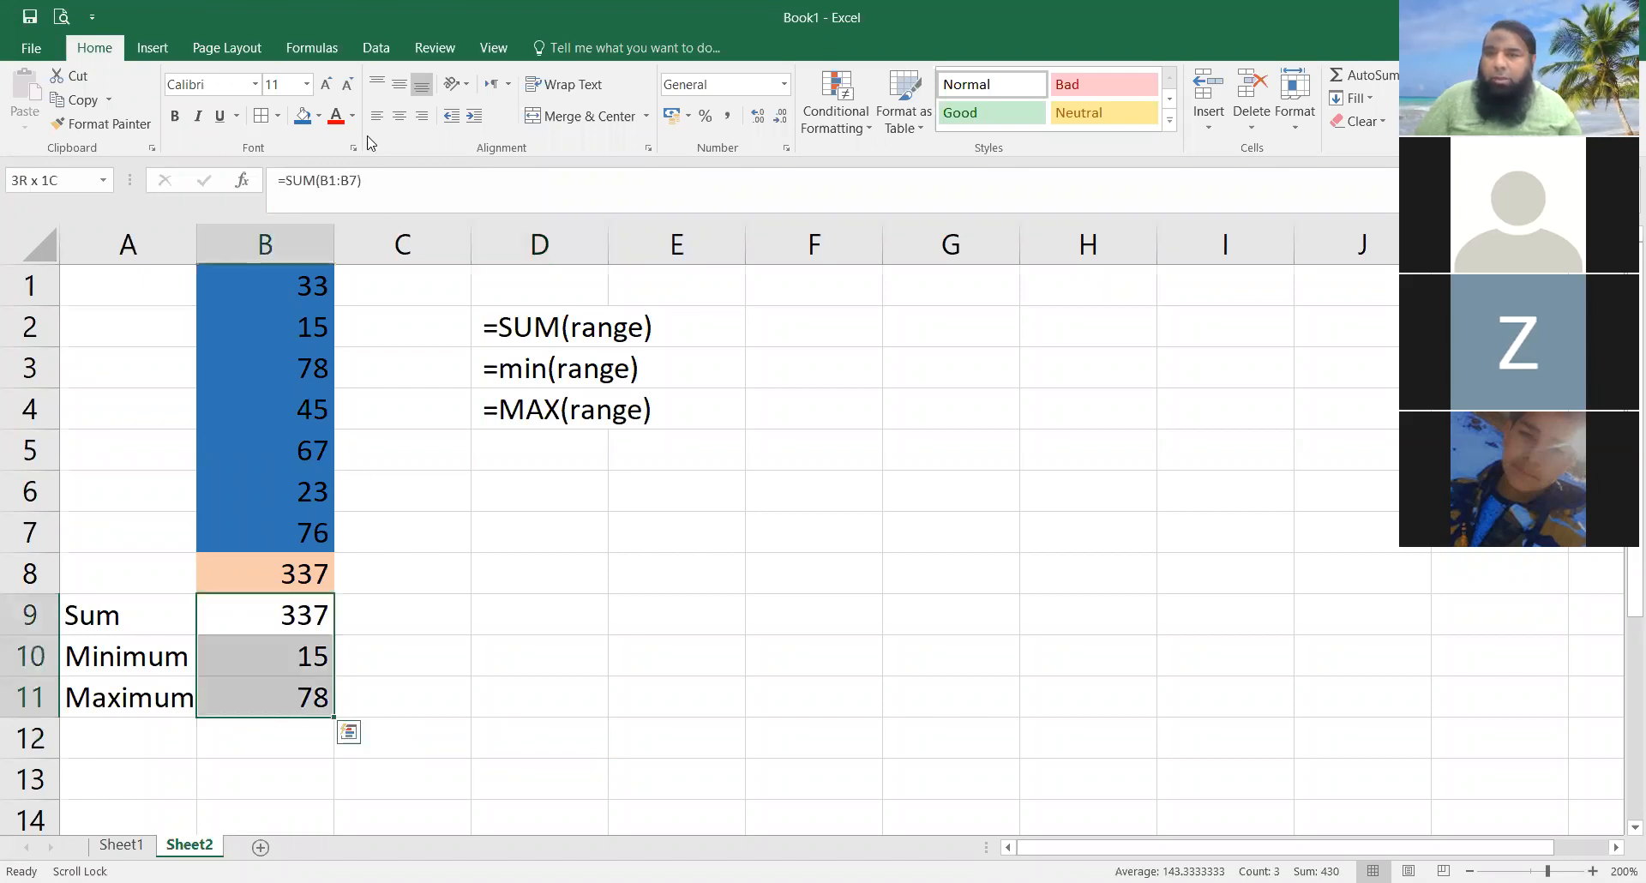
pyautogui.click(398, 84)
pyautogui.click(399, 116)
pyautogui.click(261, 116)
pyautogui.click(427, 601)
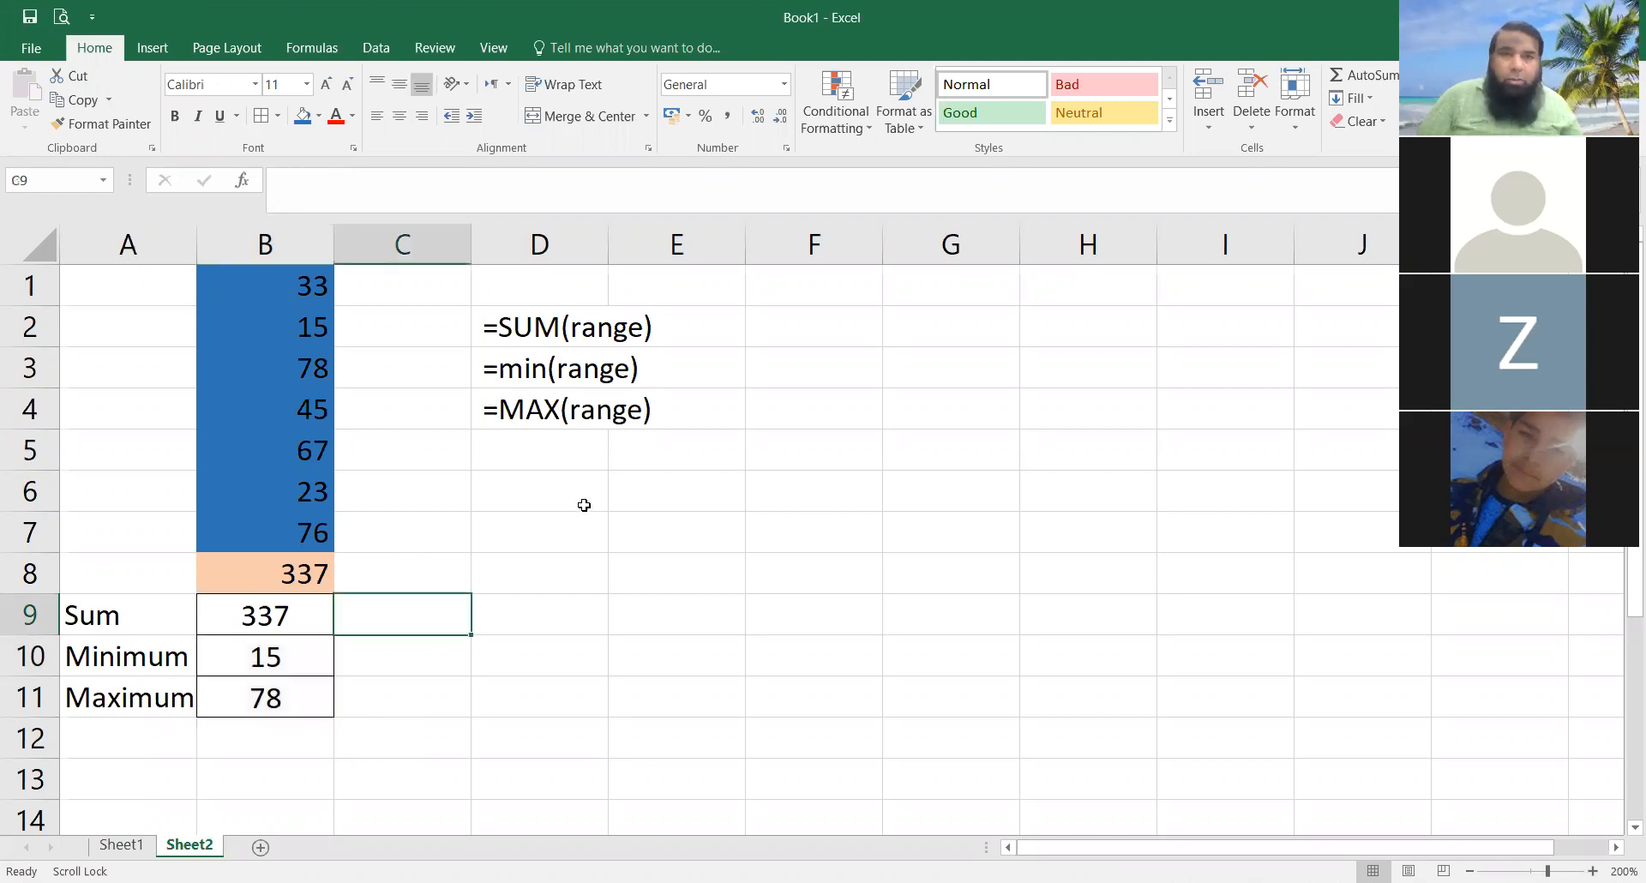
# Step: Add the plain-text syntax note =average(range) in D5, below the =MAX(range) note
pyautogui.click(541, 433)
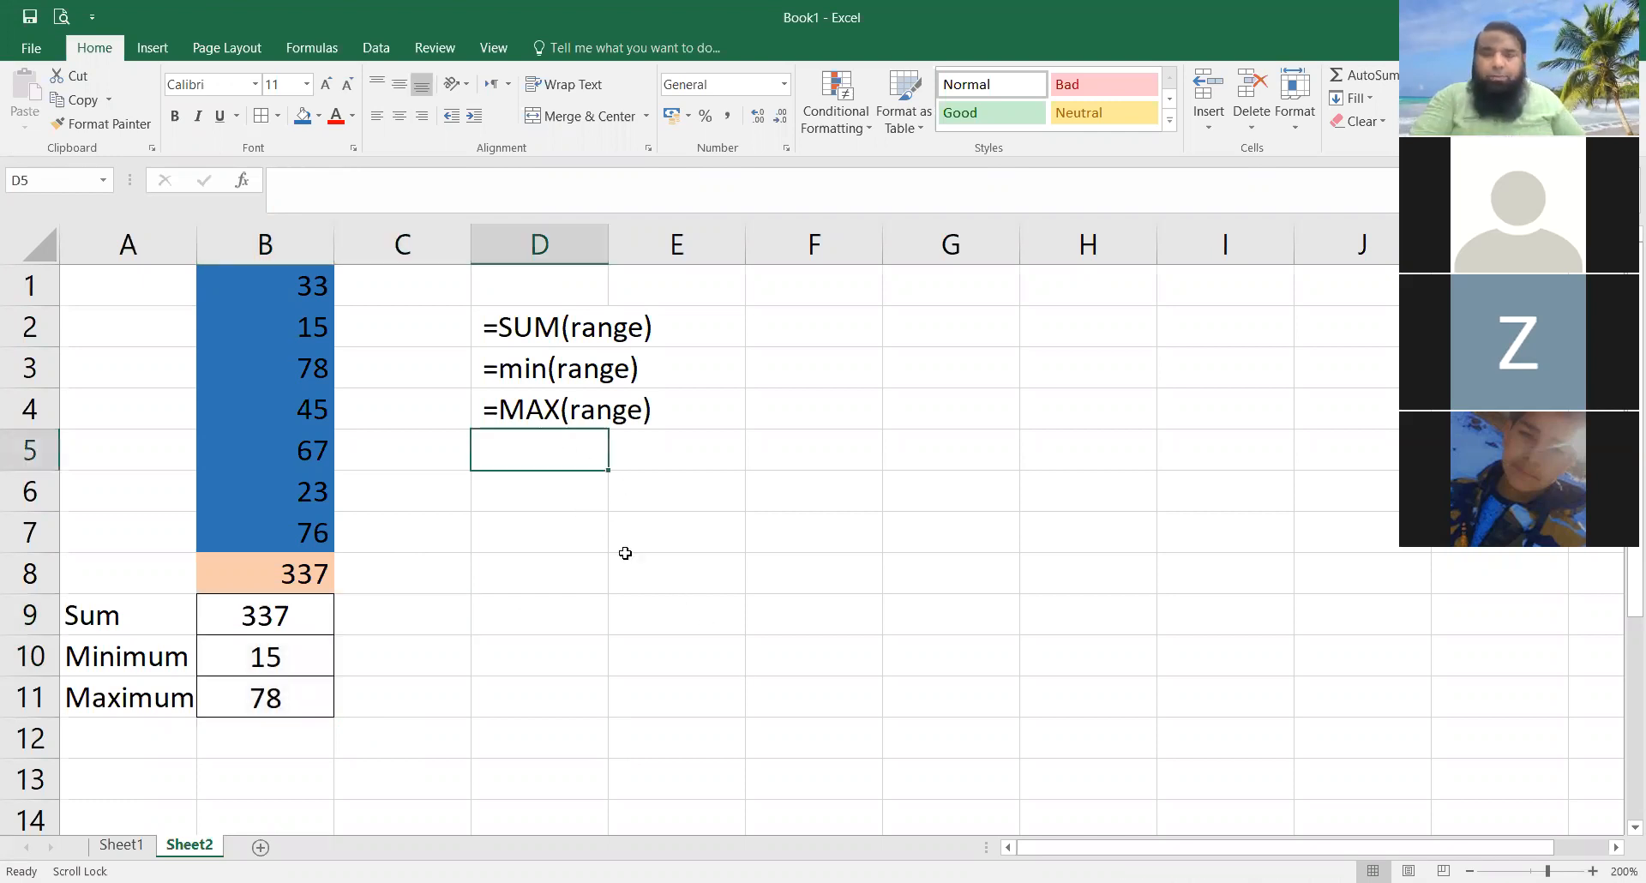
pyautogui.write('=')
pyautogui.write('avrag')
pyautogui.press('BackSpace')
pyautogui.press('BackSpace')
pyautogui.press('BackSpace')
pyautogui.write('er')
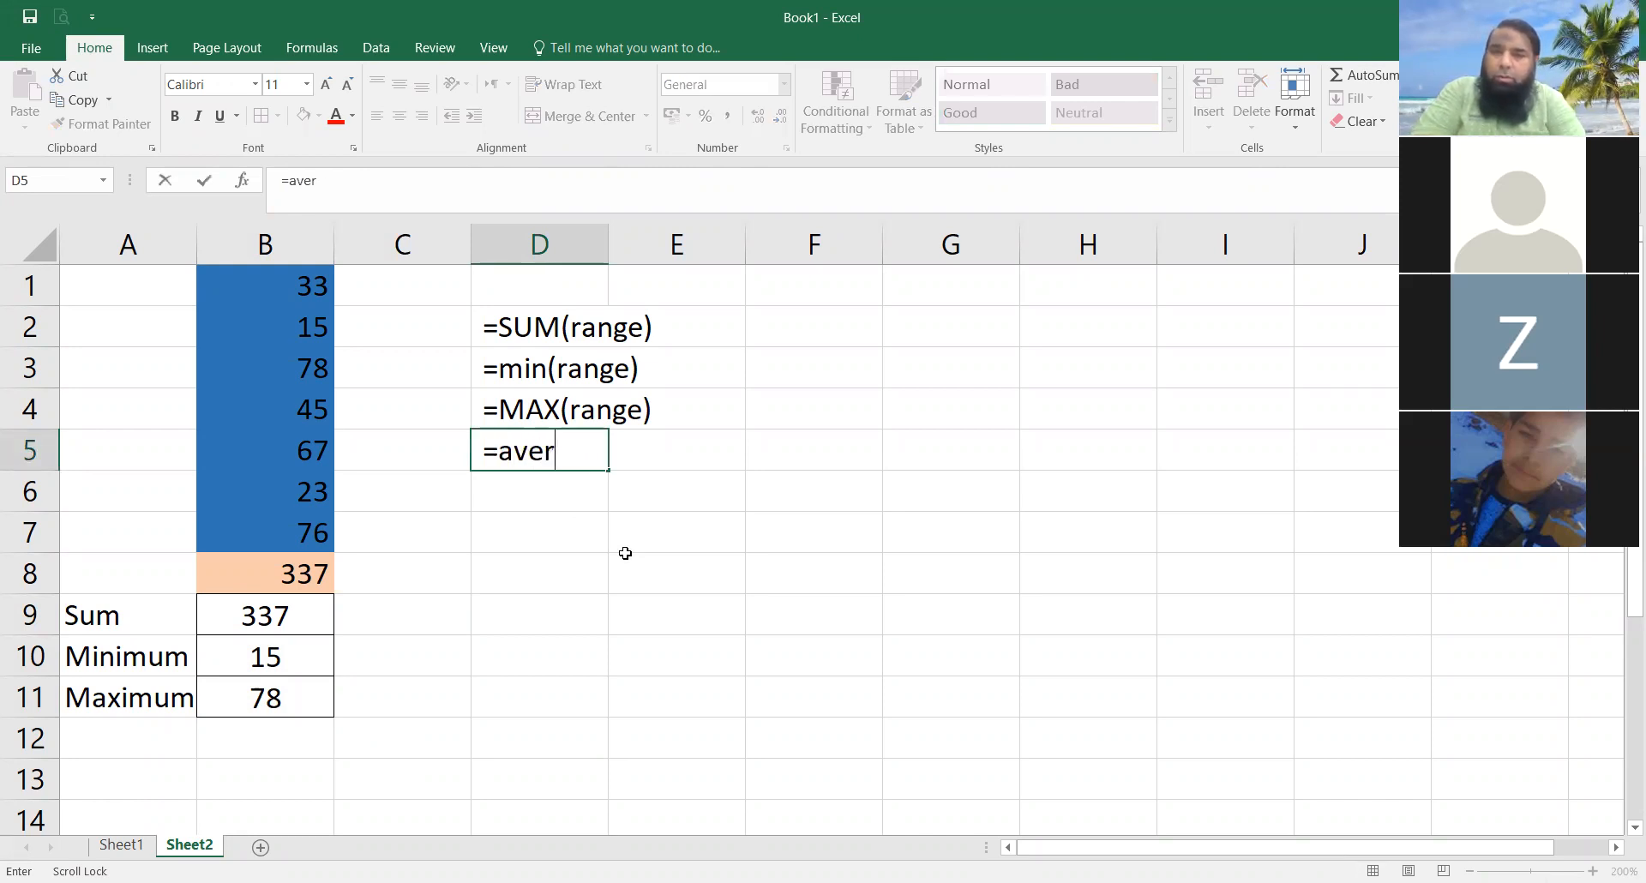
pyautogui.write('age(range')
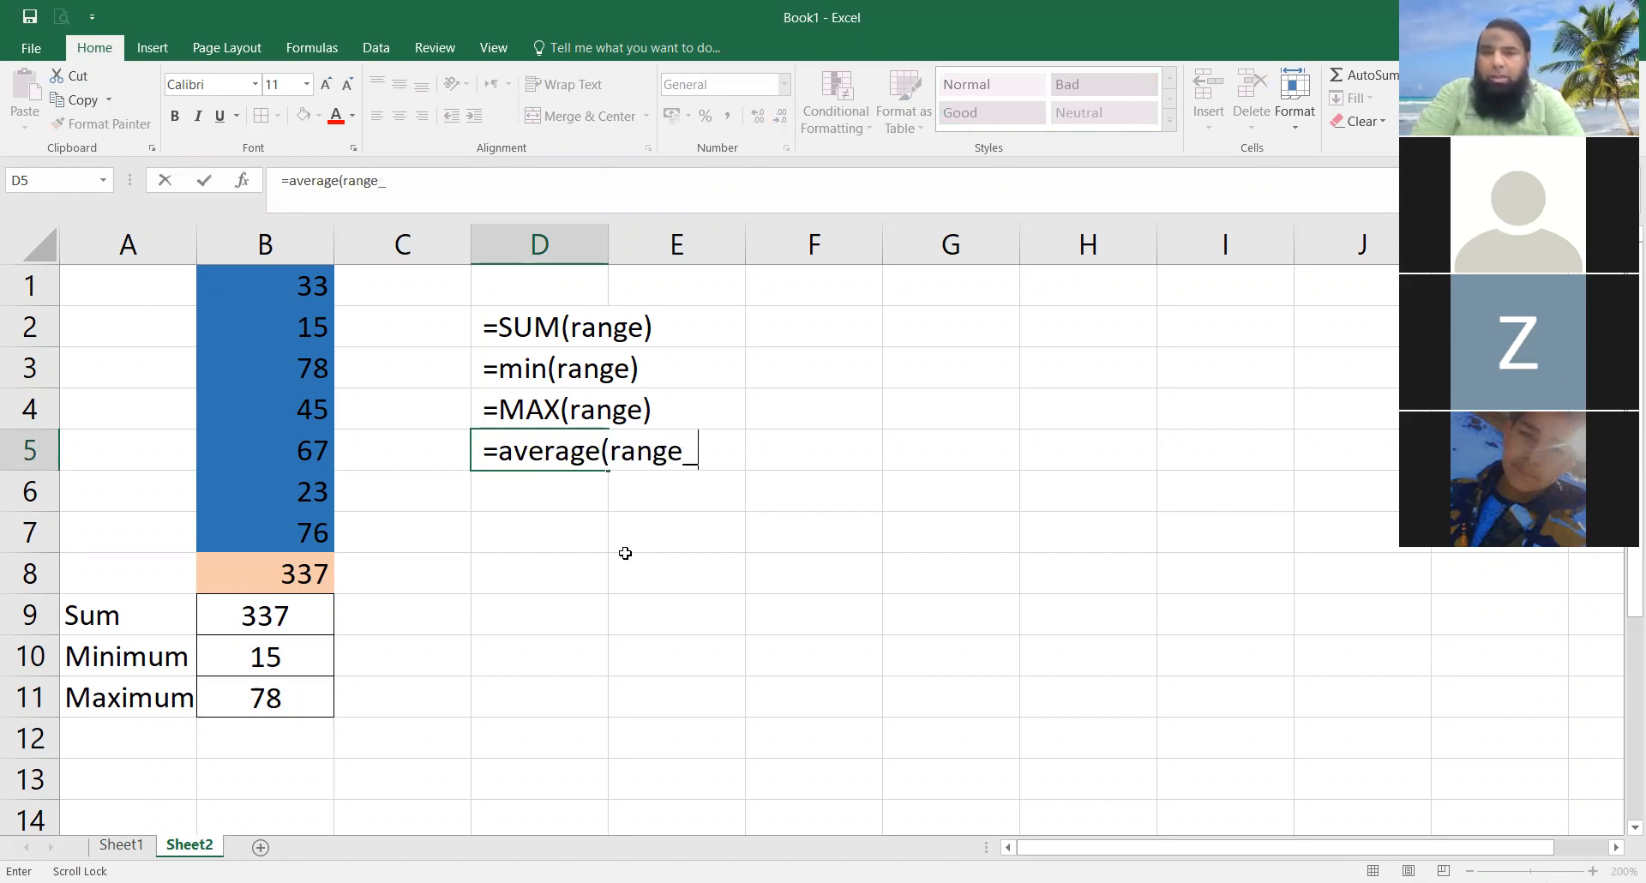
pyautogui.write(')')
pyautogui.press('Return')
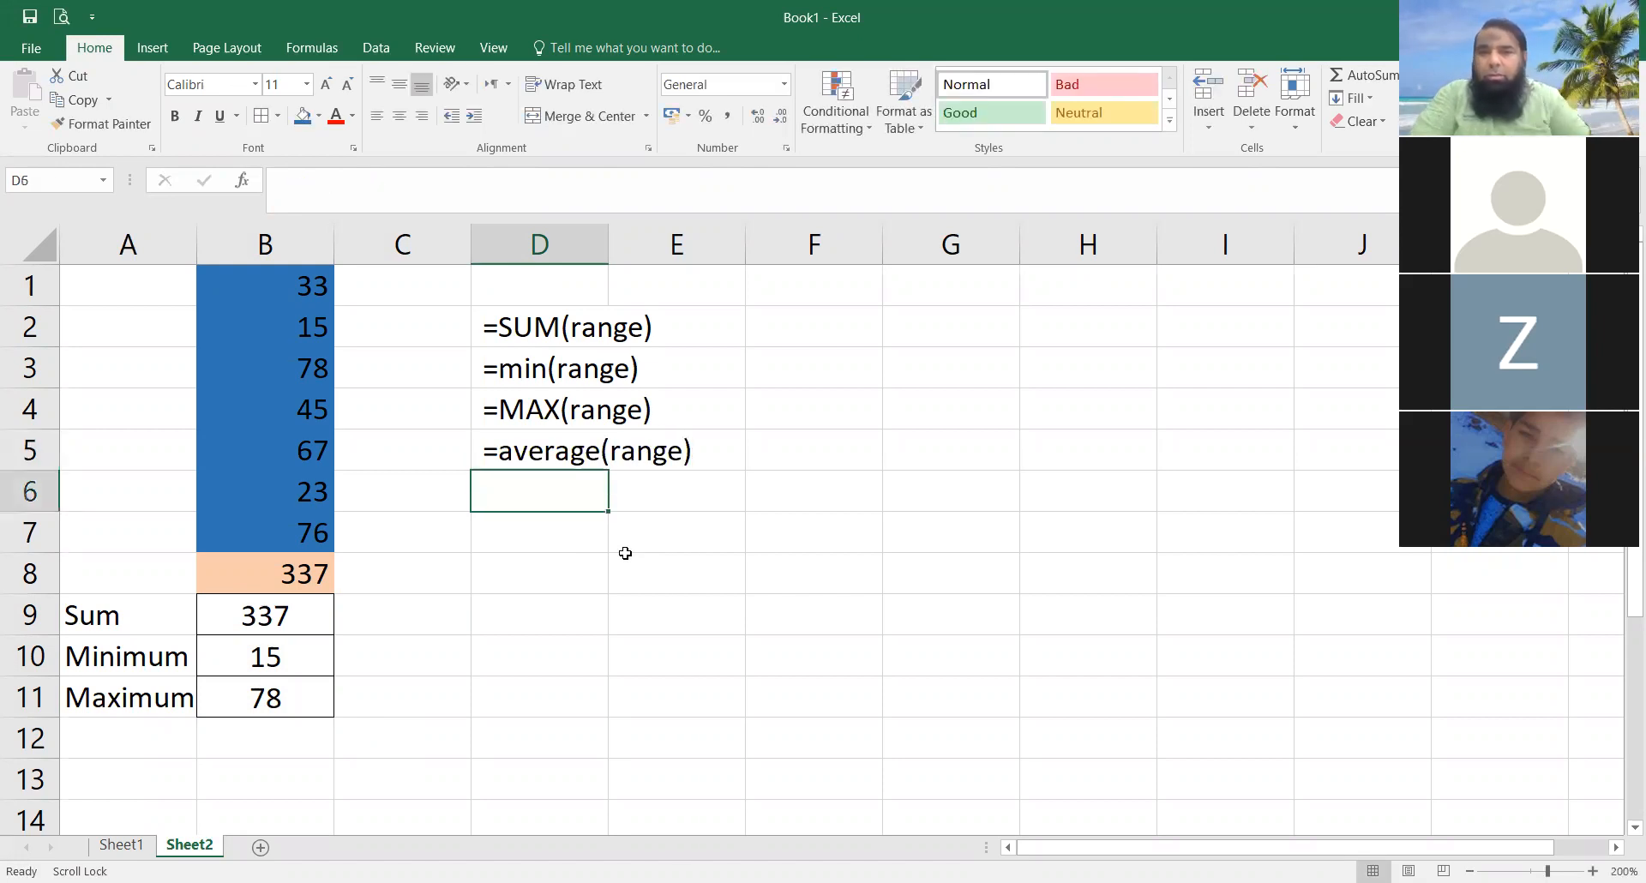
# Step: Enter the label Average in A12, below the Maximum label
pyautogui.click(102, 733)
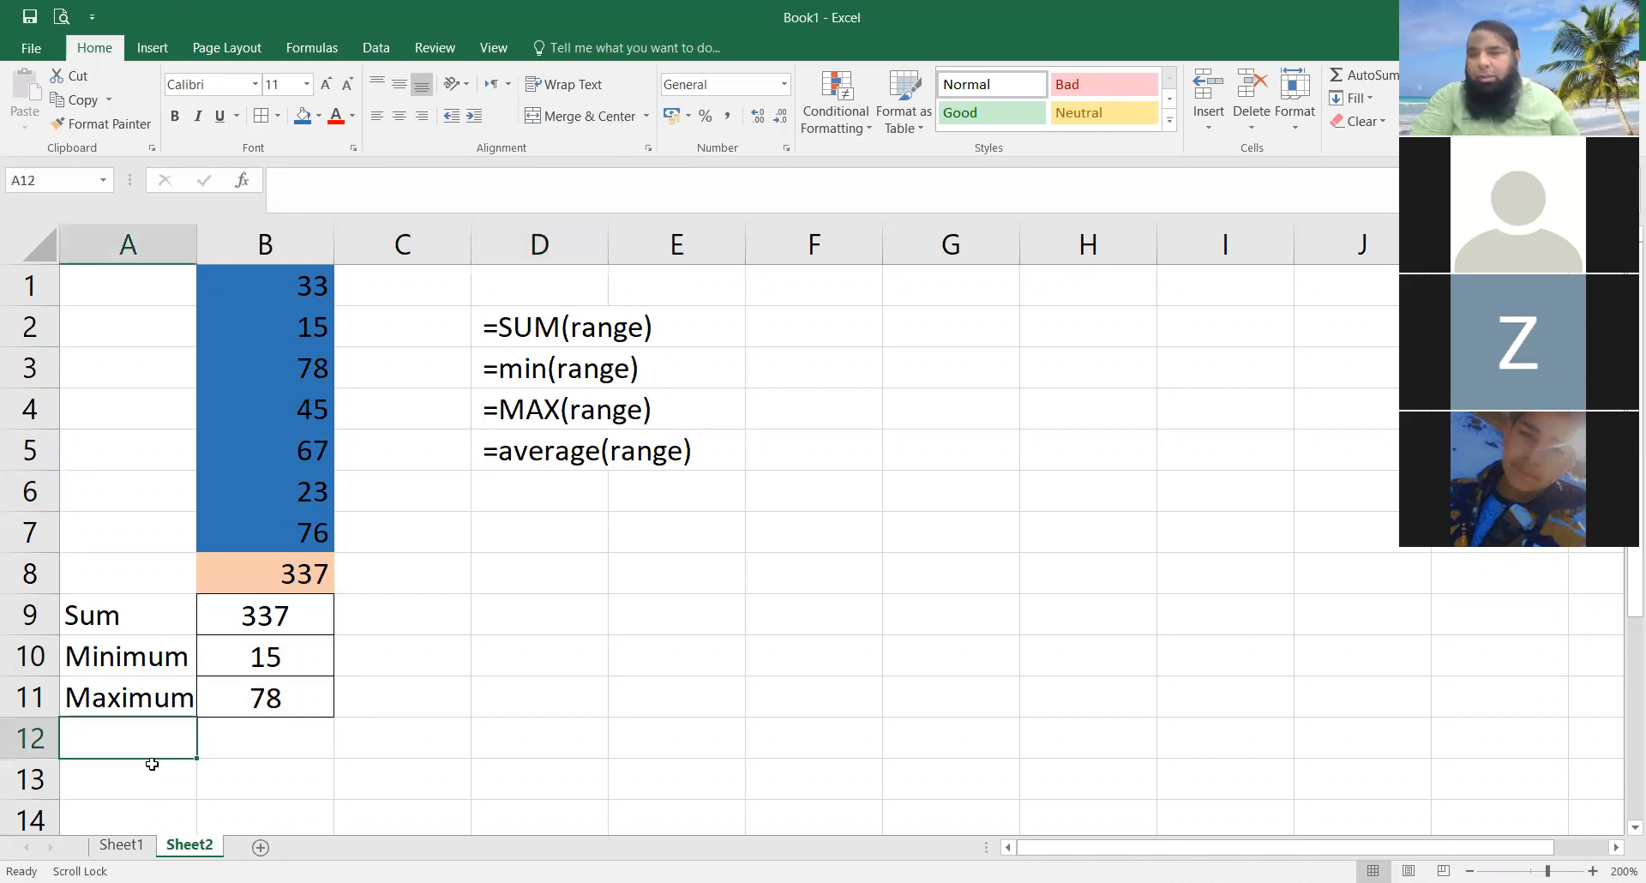
pyautogui.write('Average')
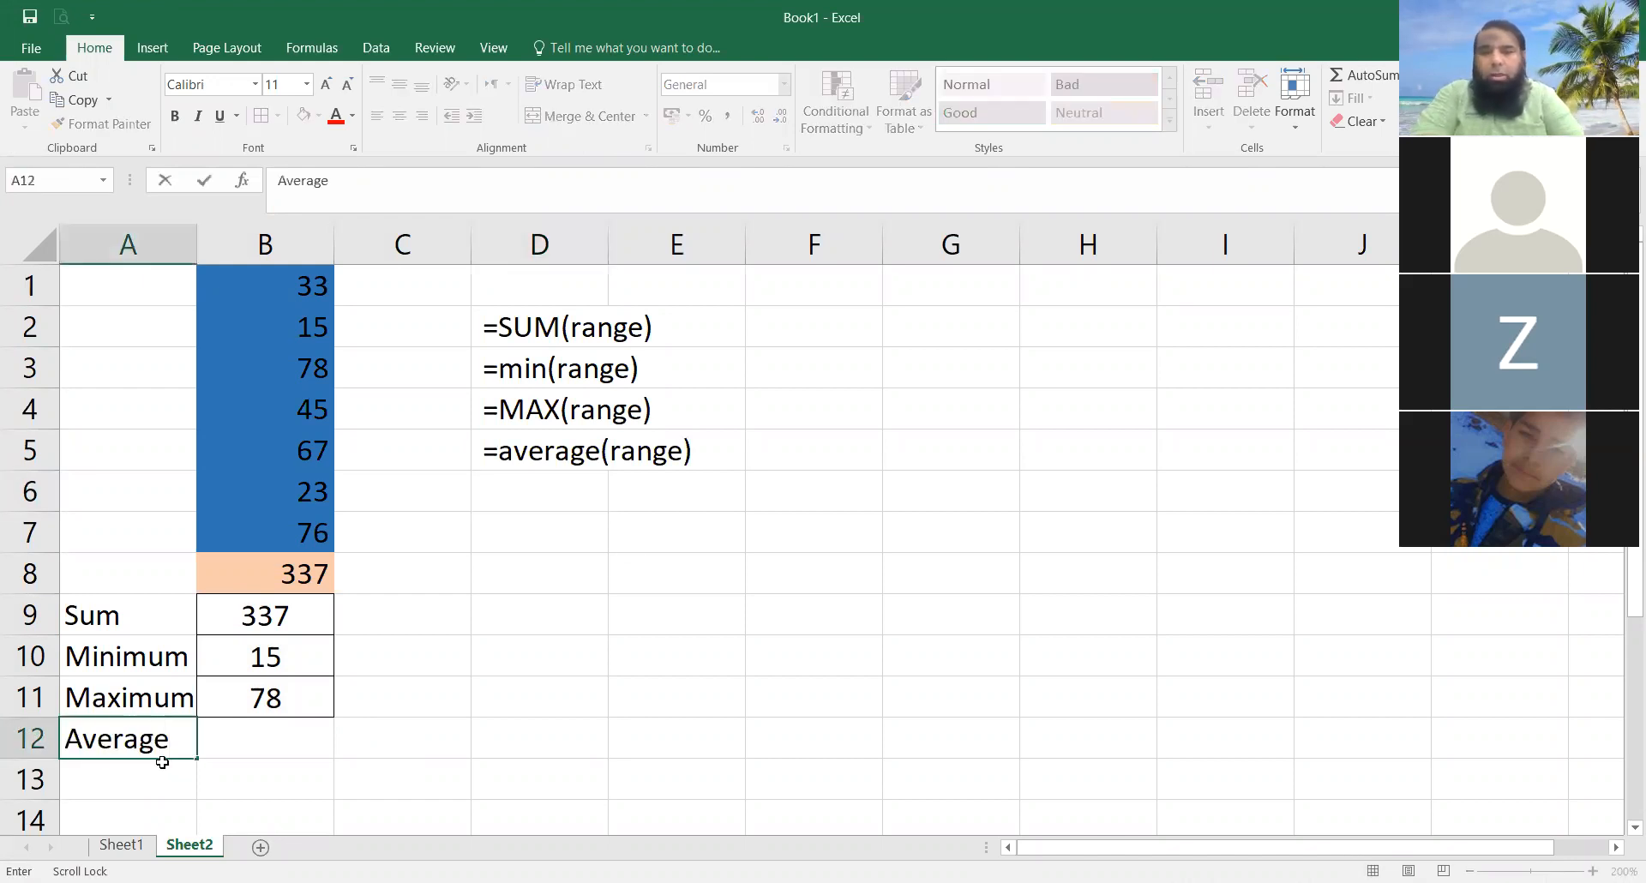
pyautogui.press('Right')
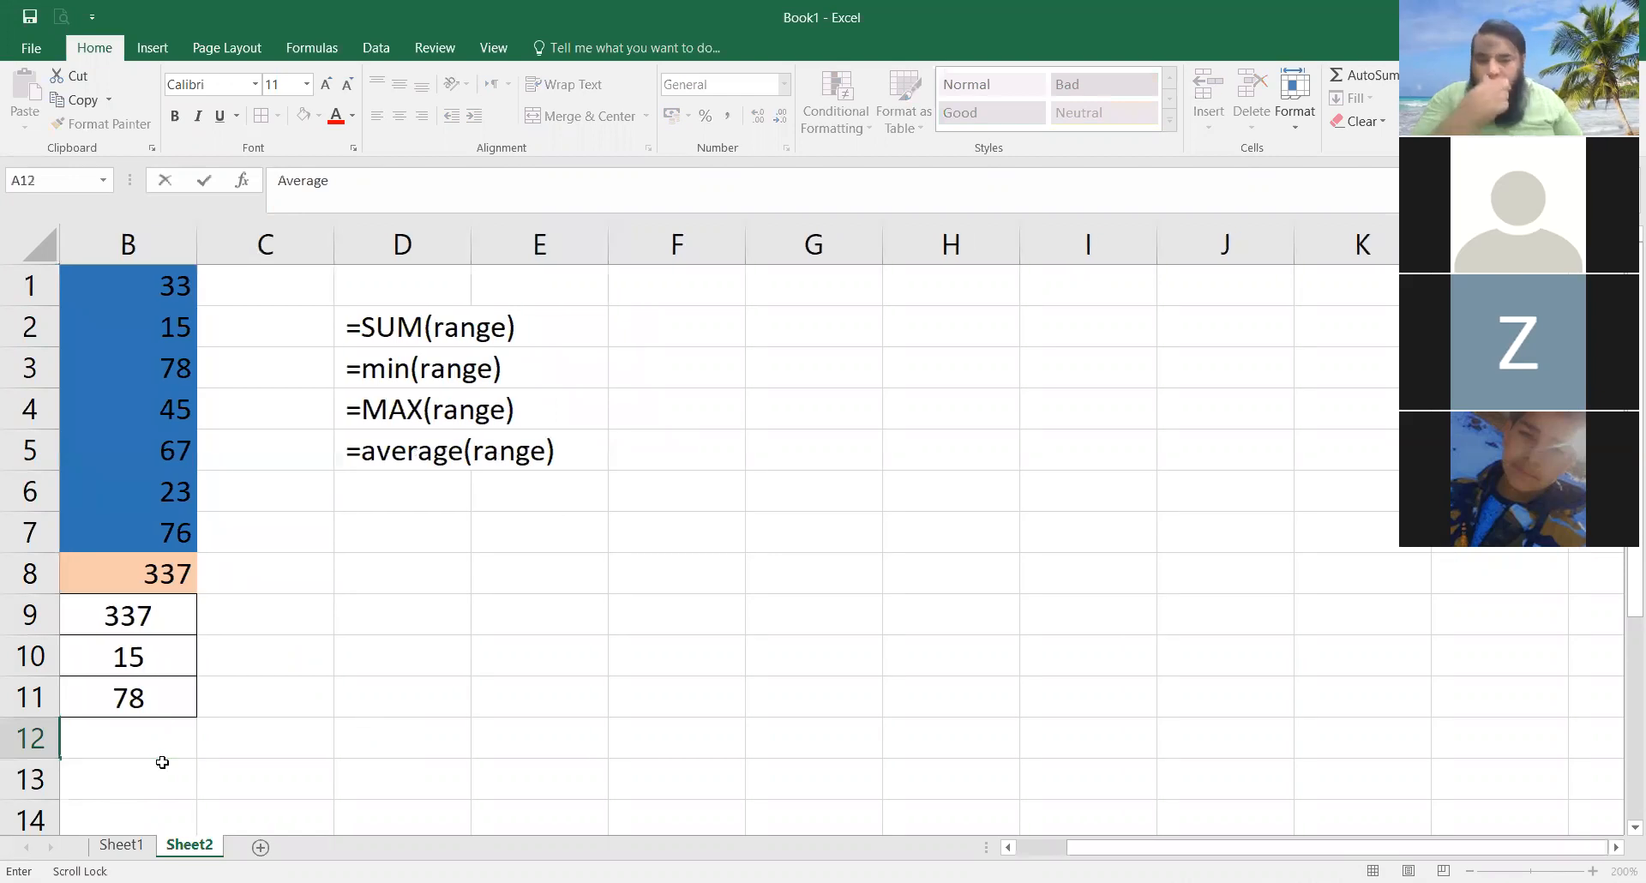
pyautogui.press('Left')
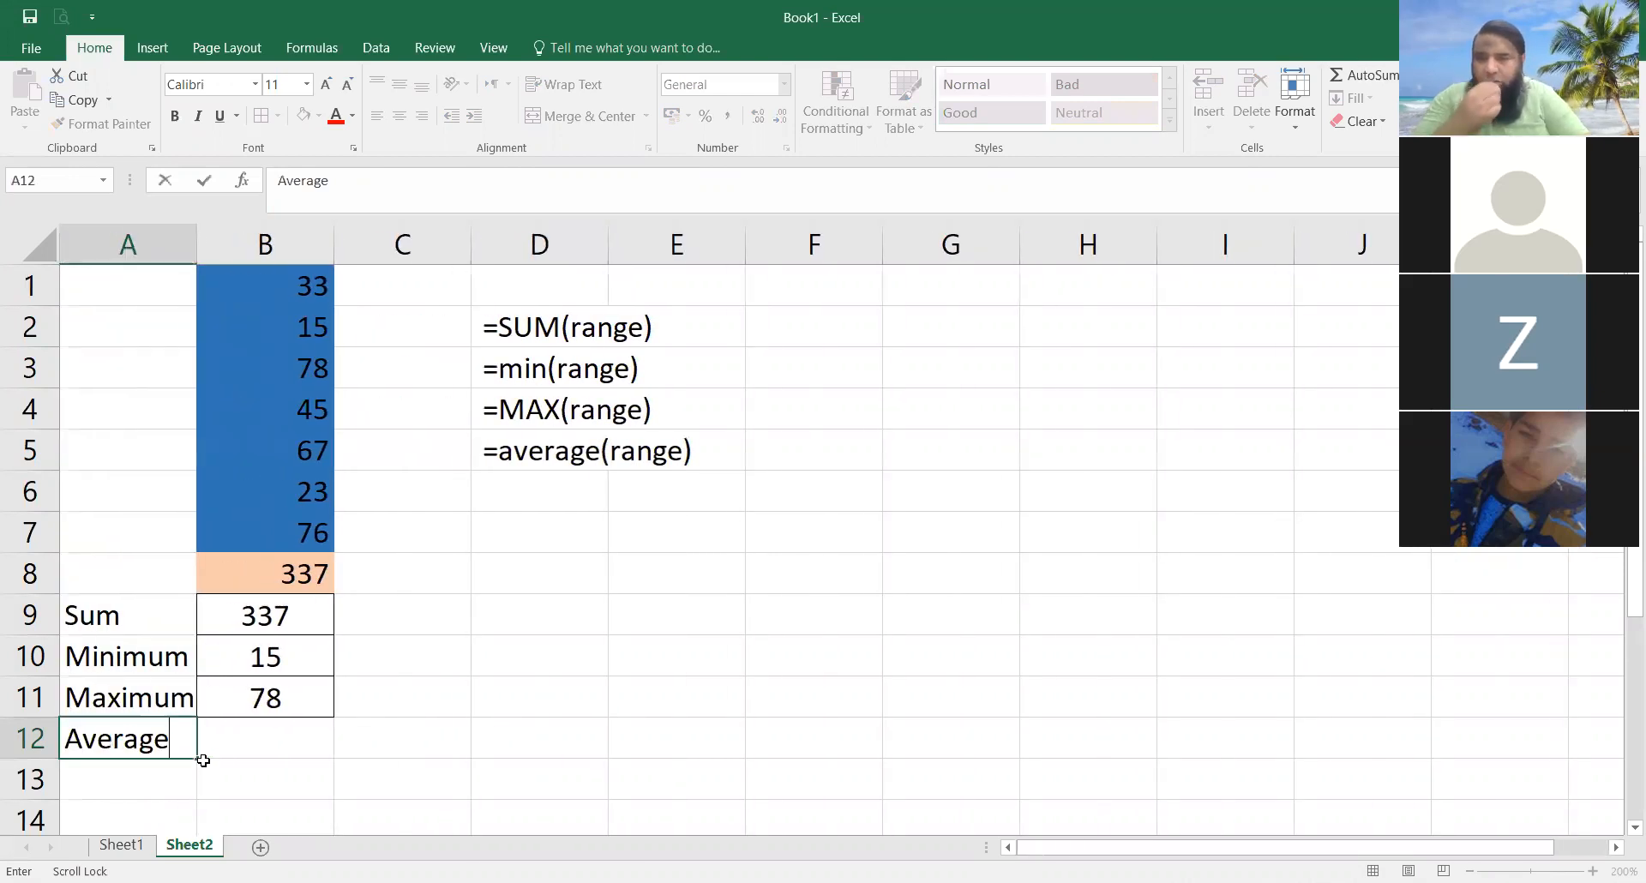
# Step: Calculate the average of the numbers in B1 to B7 with =average(b1:b7) in B12
pyautogui.click(263, 748)
pyautogui.write('=')
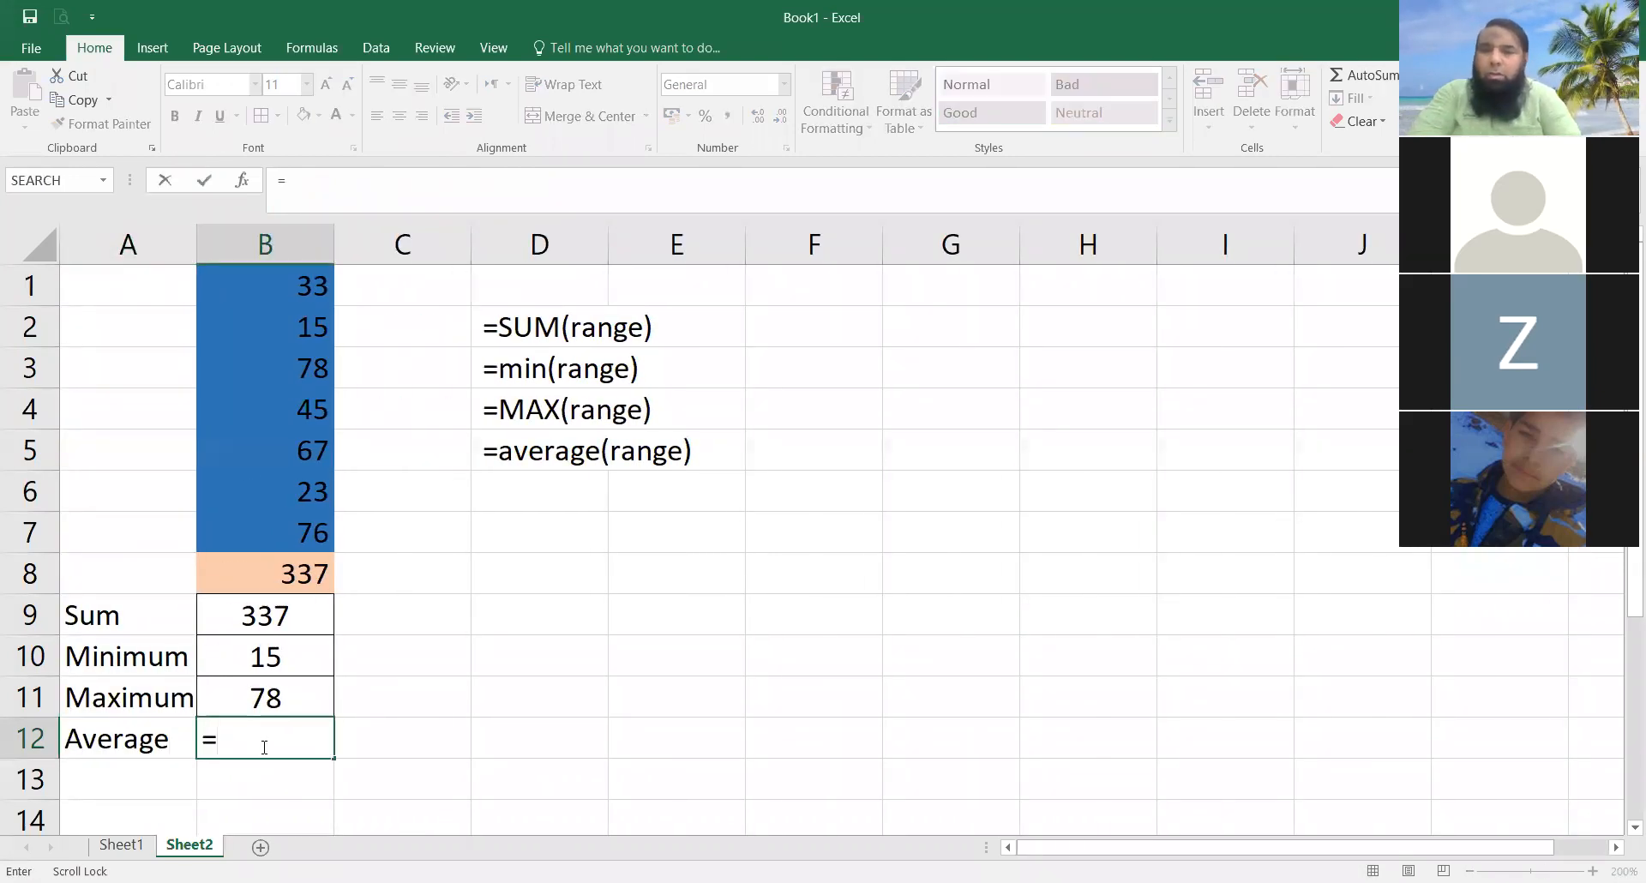
pyautogui.write('average(')
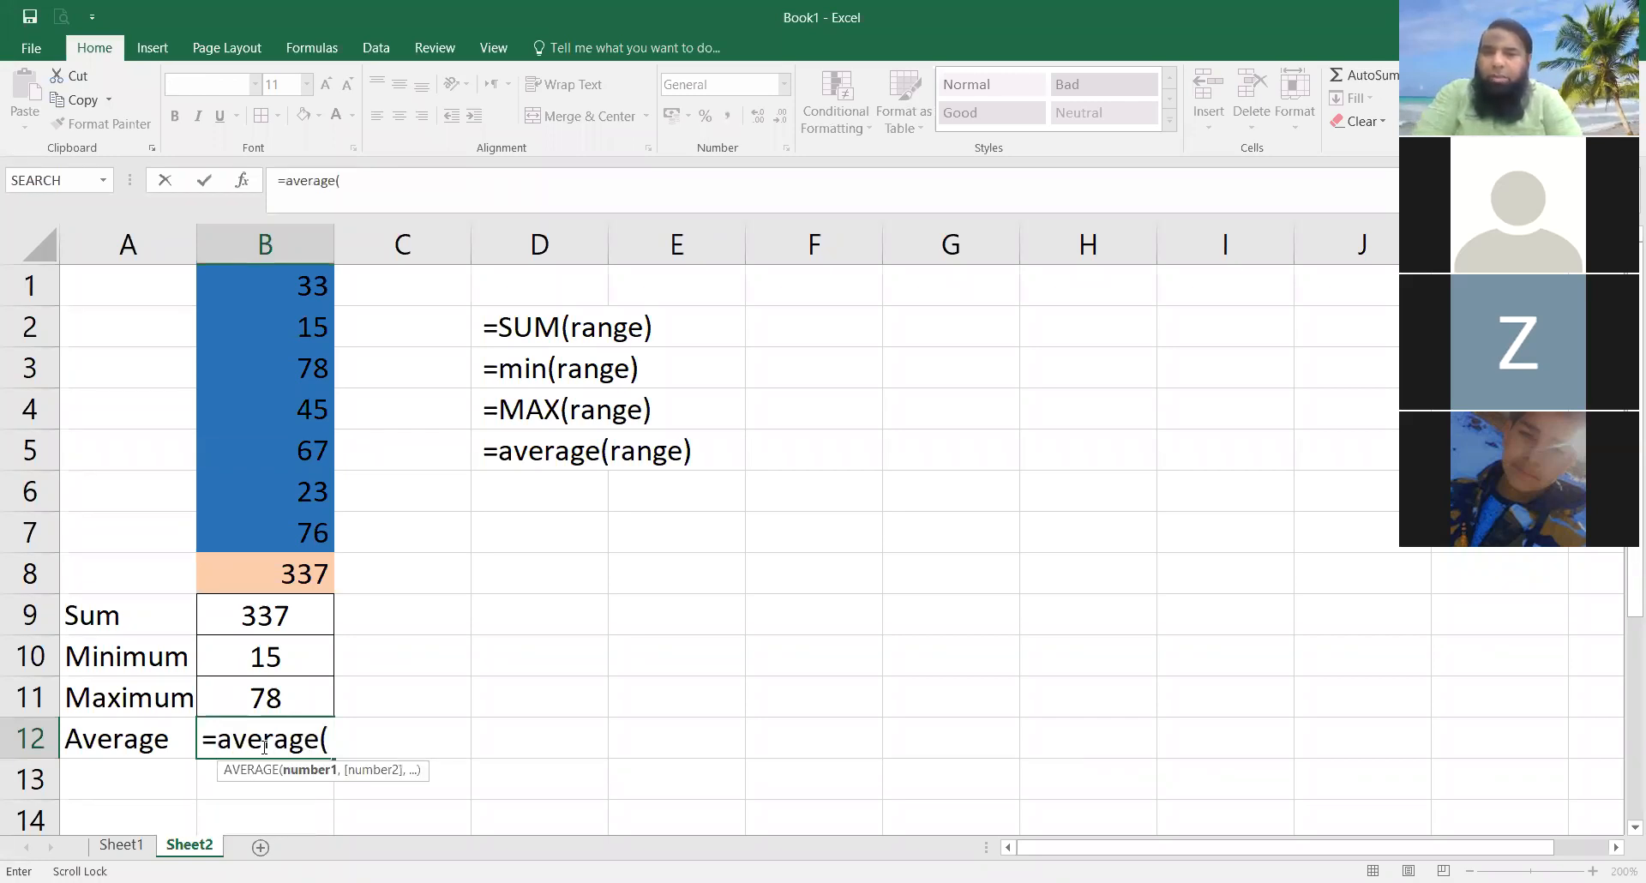
pyautogui.write('b1:')
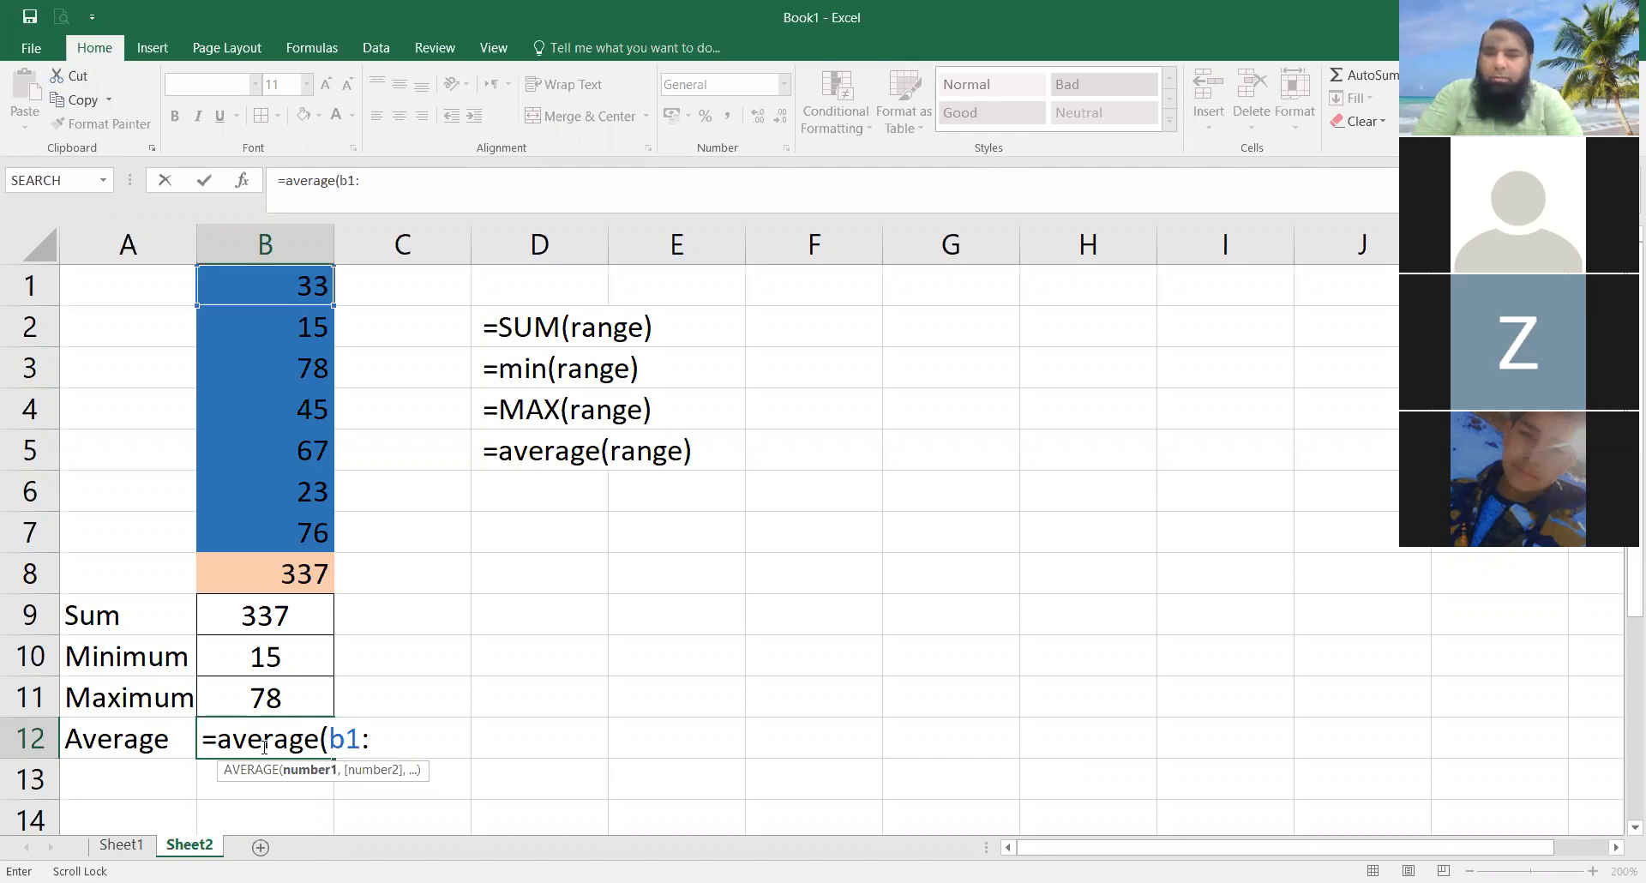
pyautogui.write('b7)')
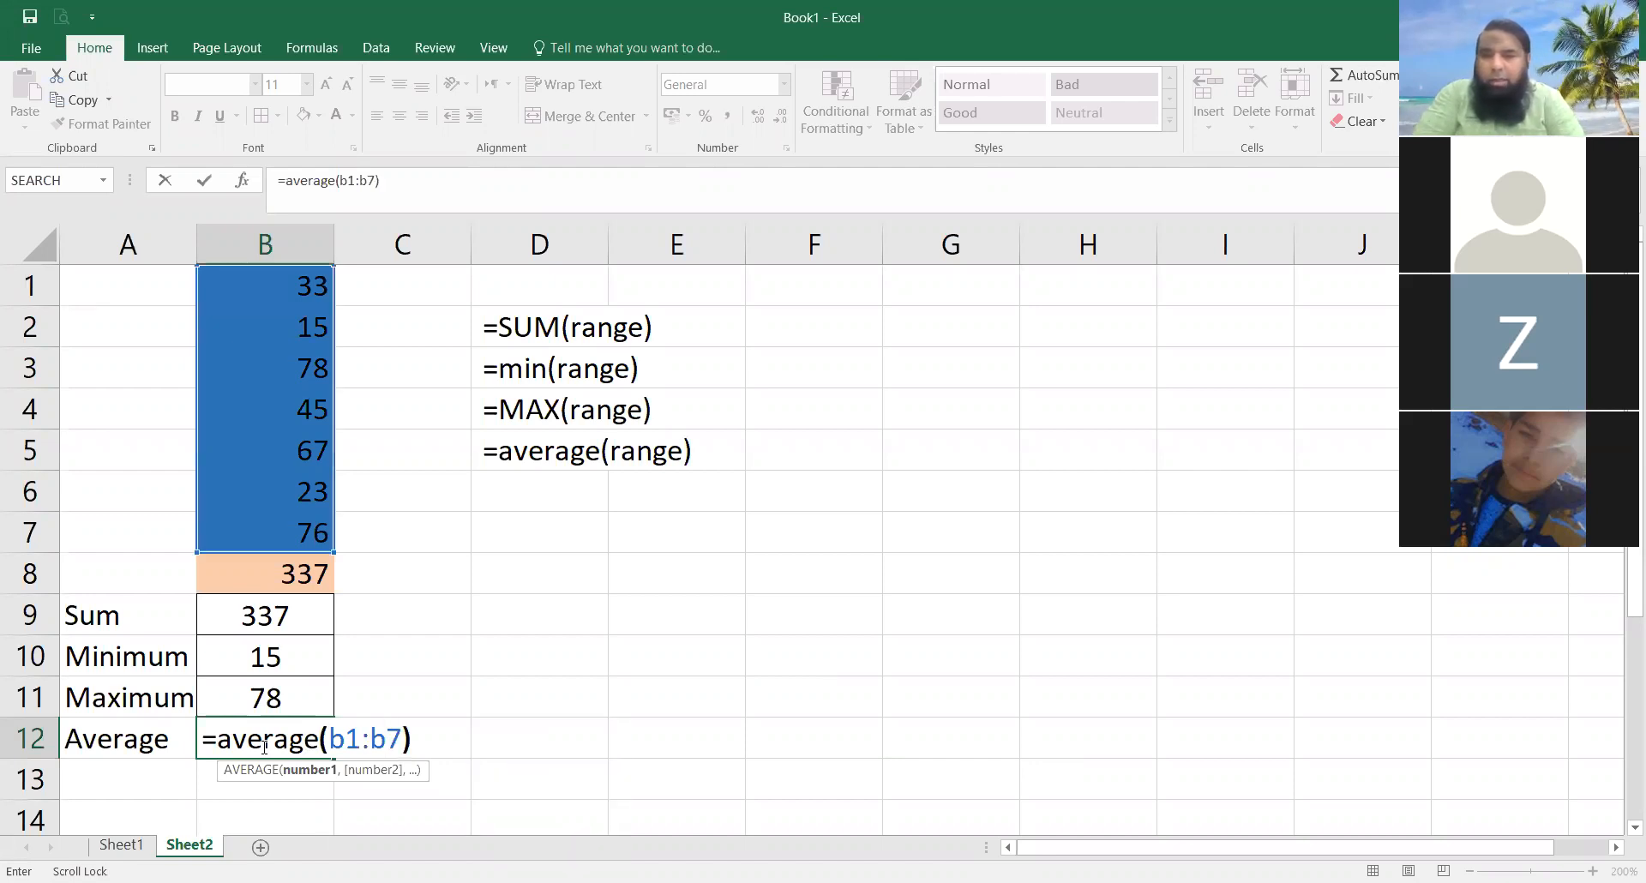
pyautogui.press('Return')
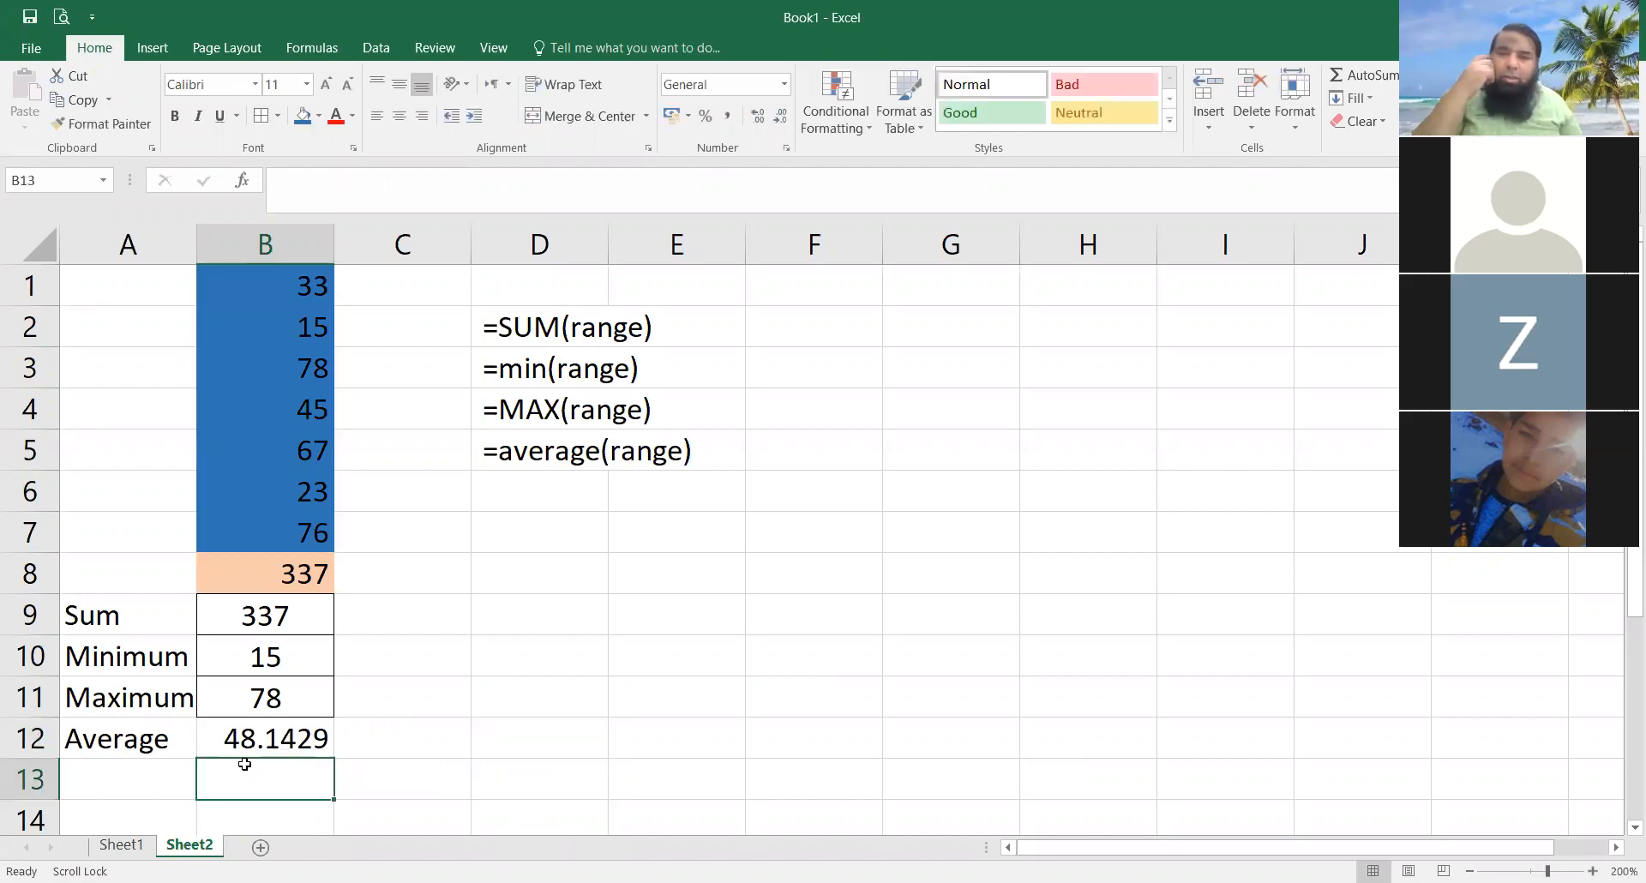
# Step: Give the Average result in B12 borders on all sides
pyautogui.click(257, 742)
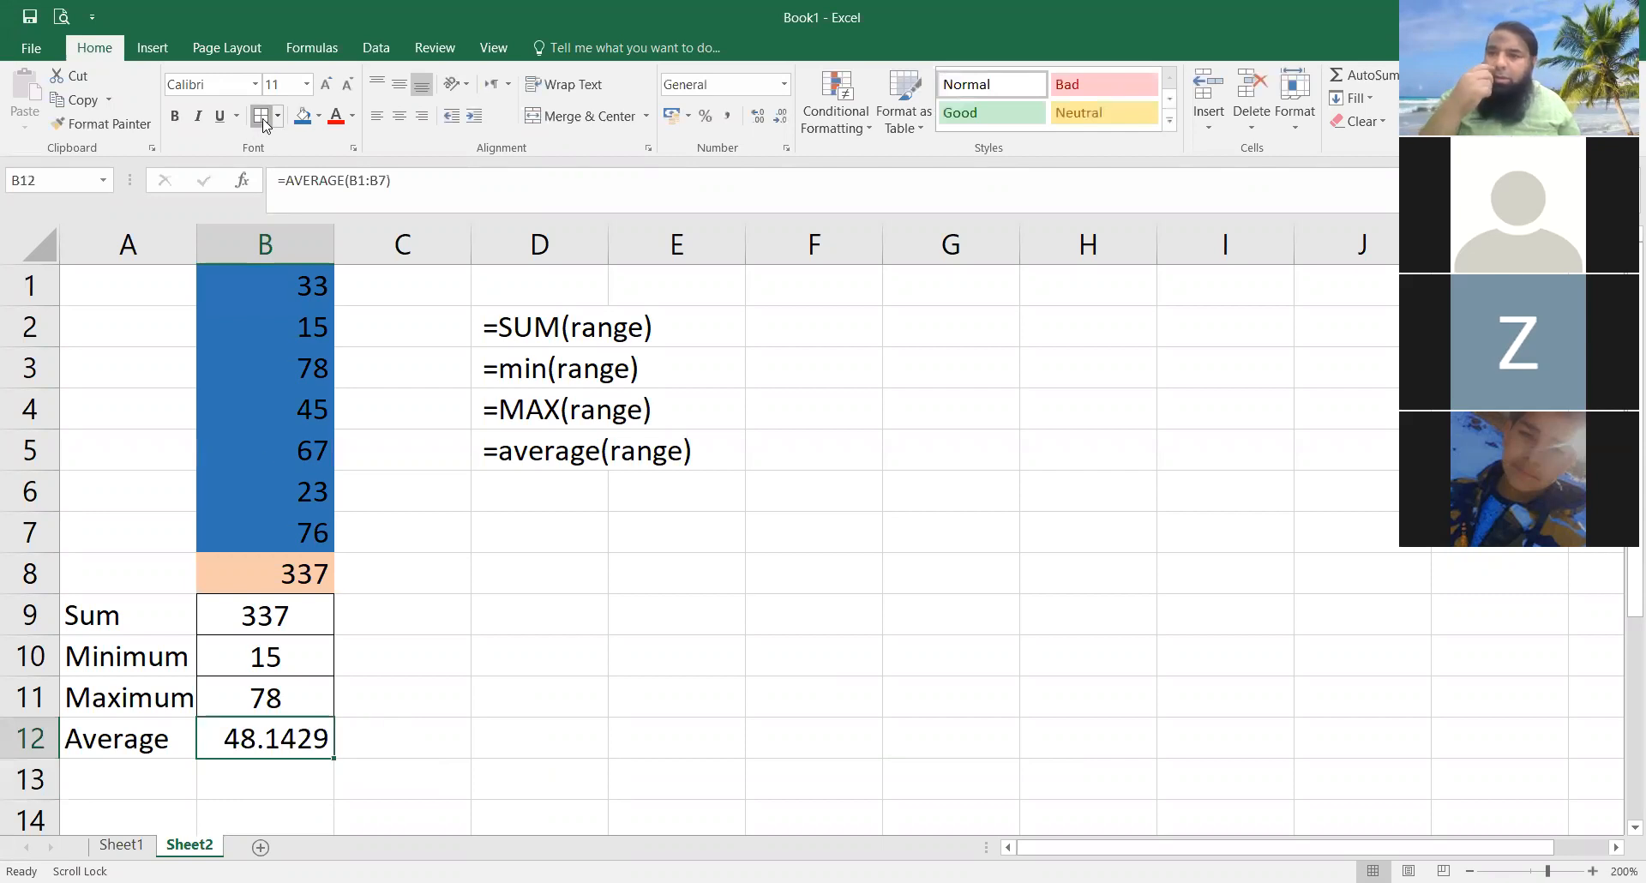
pyautogui.click(406, 729)
pyautogui.click(384, 674)
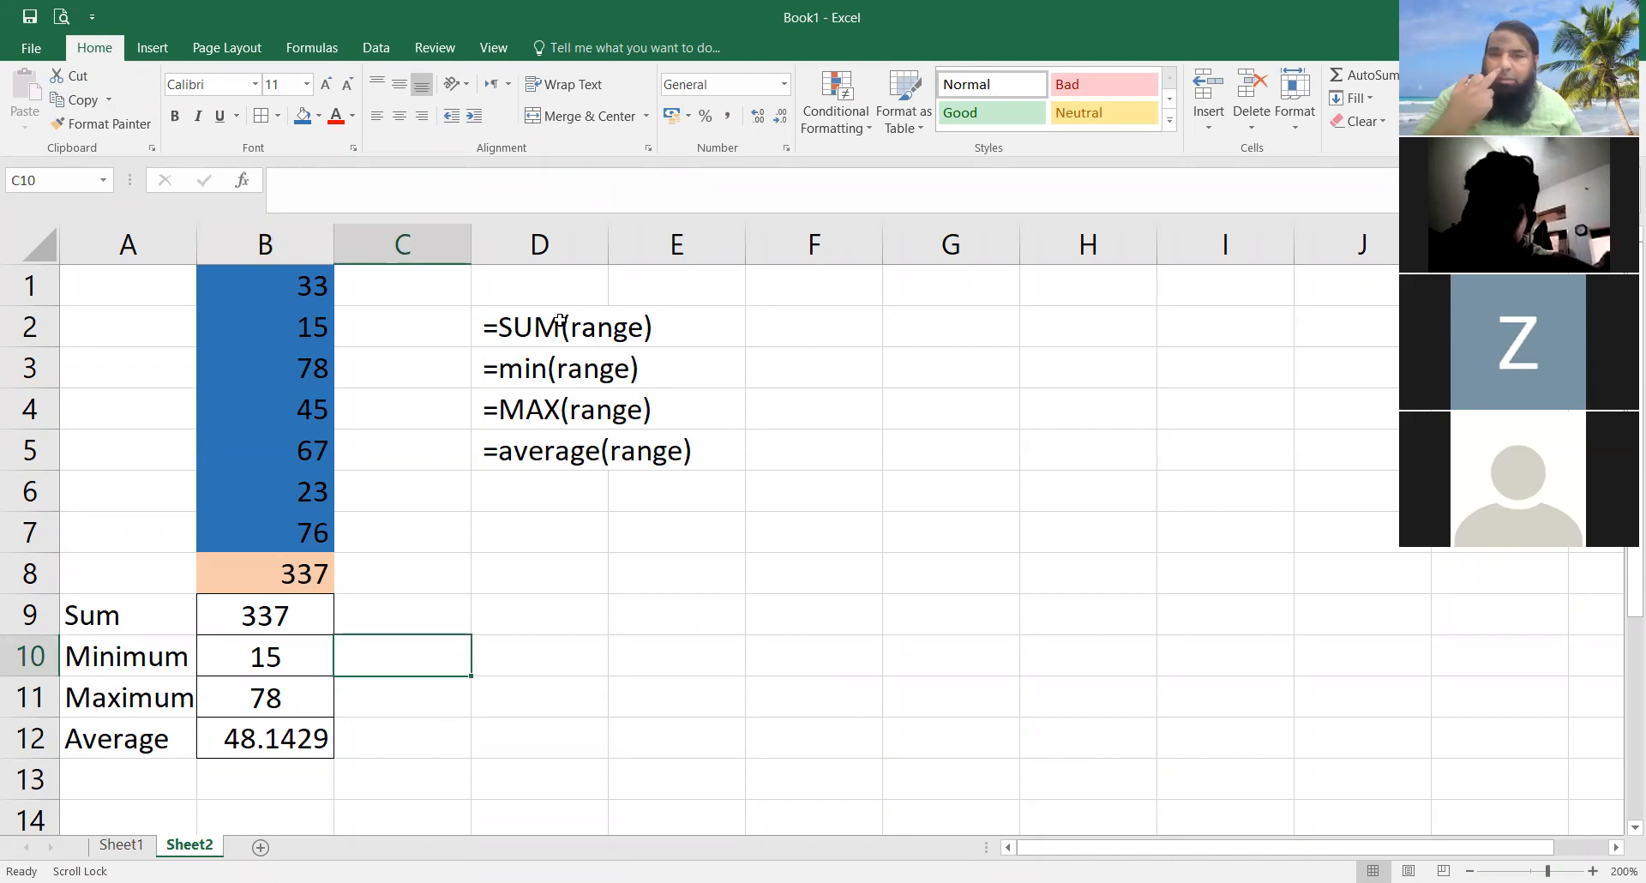
# Step: Enter the formula =now() in D6, below the =average(range) note
pyautogui.click(514, 497)
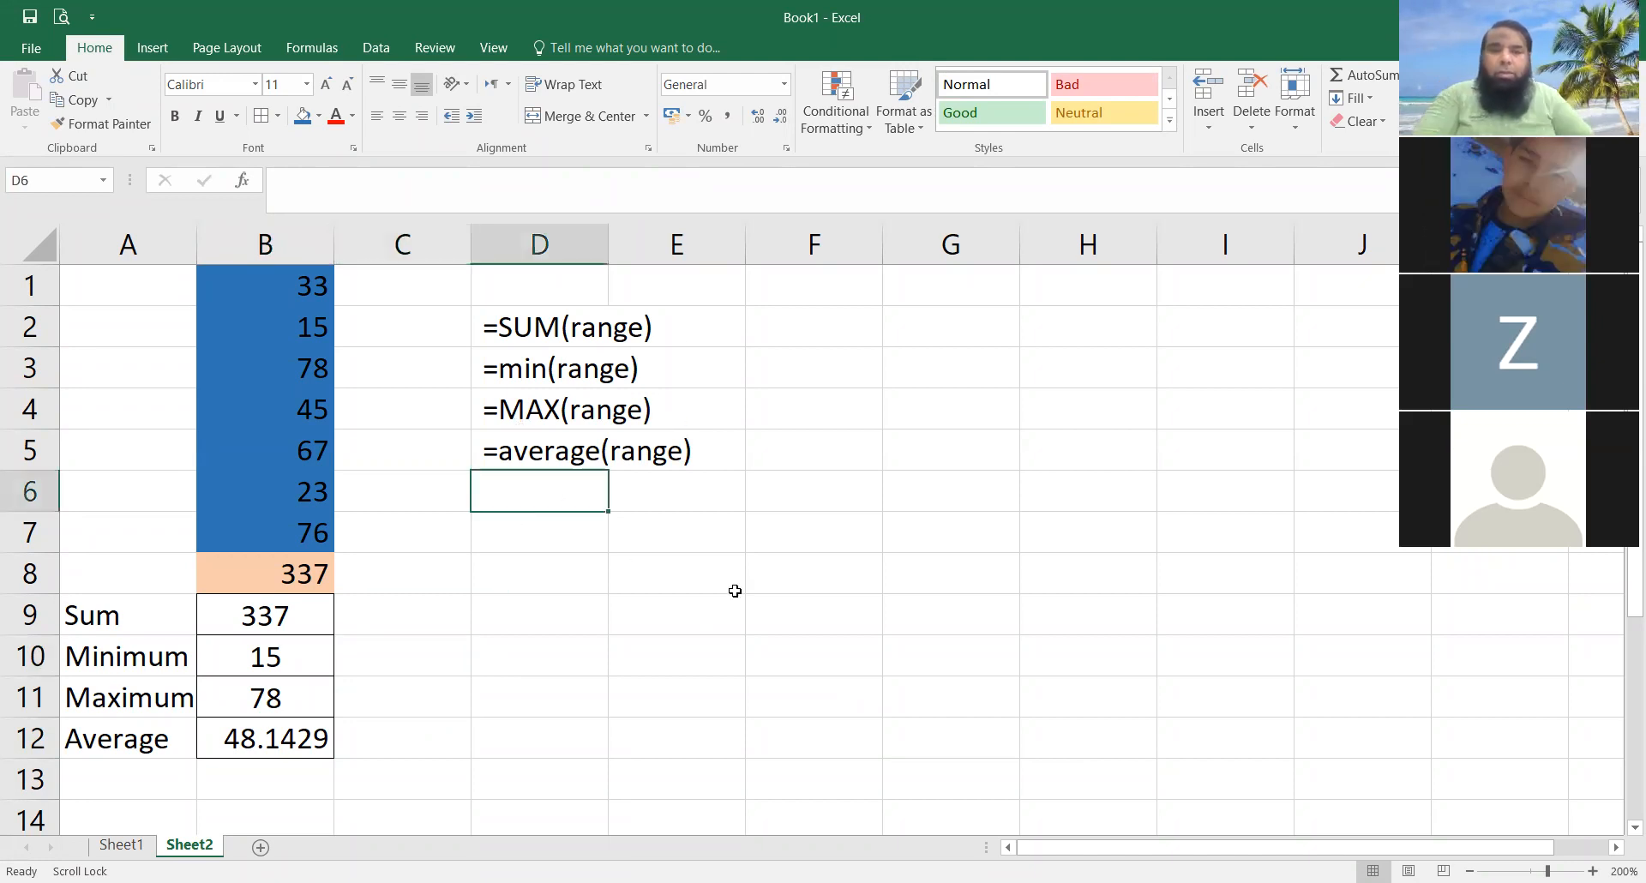
pyautogui.write('=')
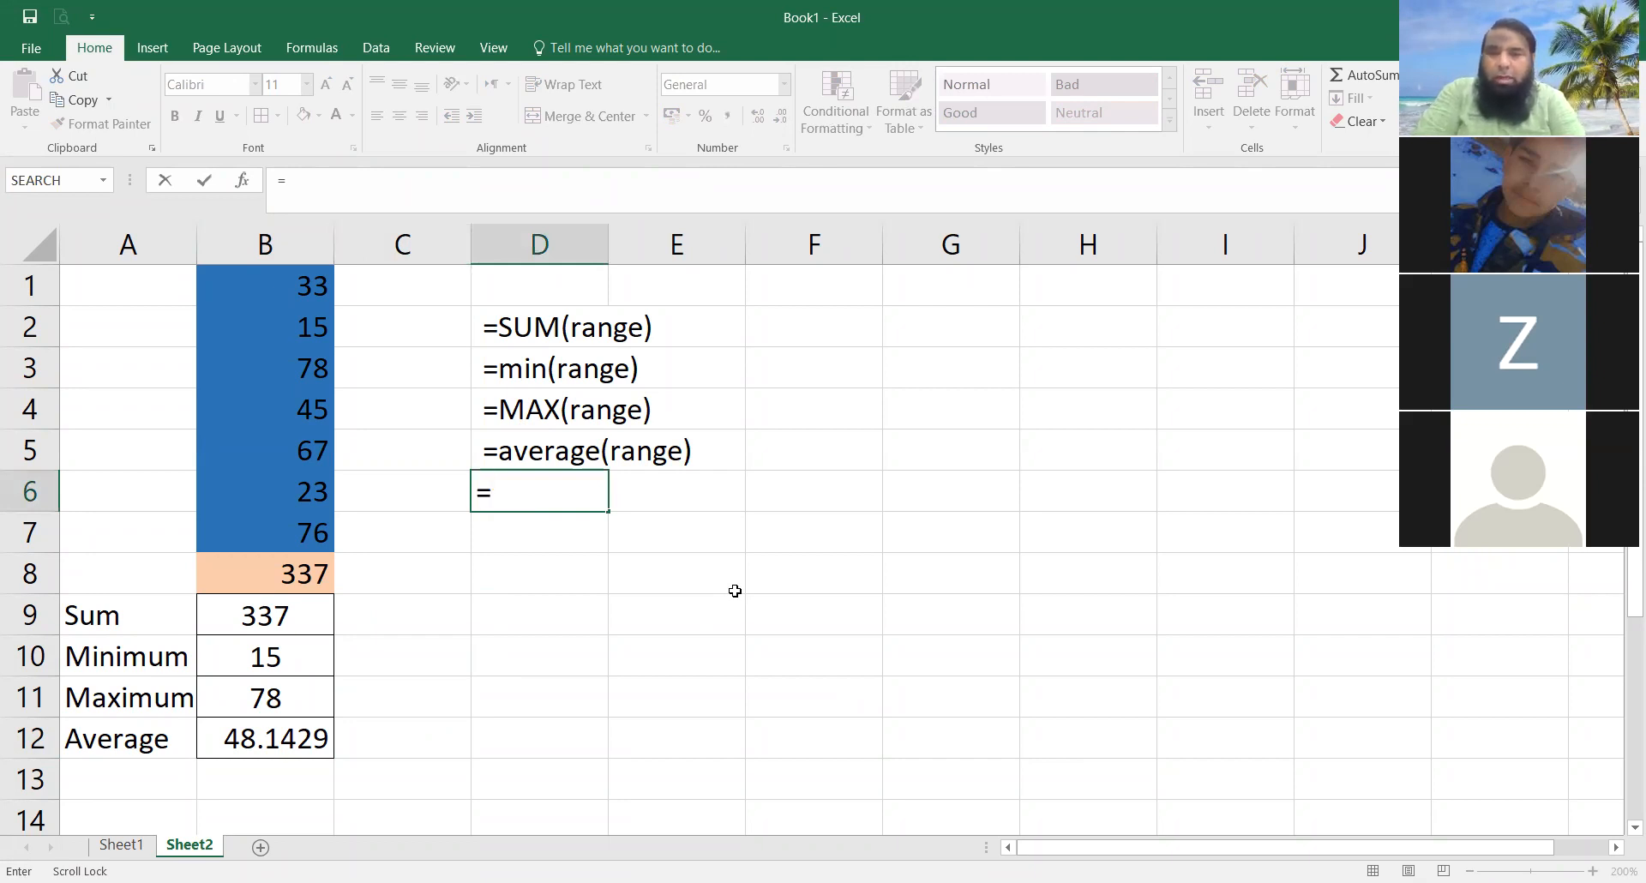
pyautogui.write('now()')
pyautogui.press('Return')
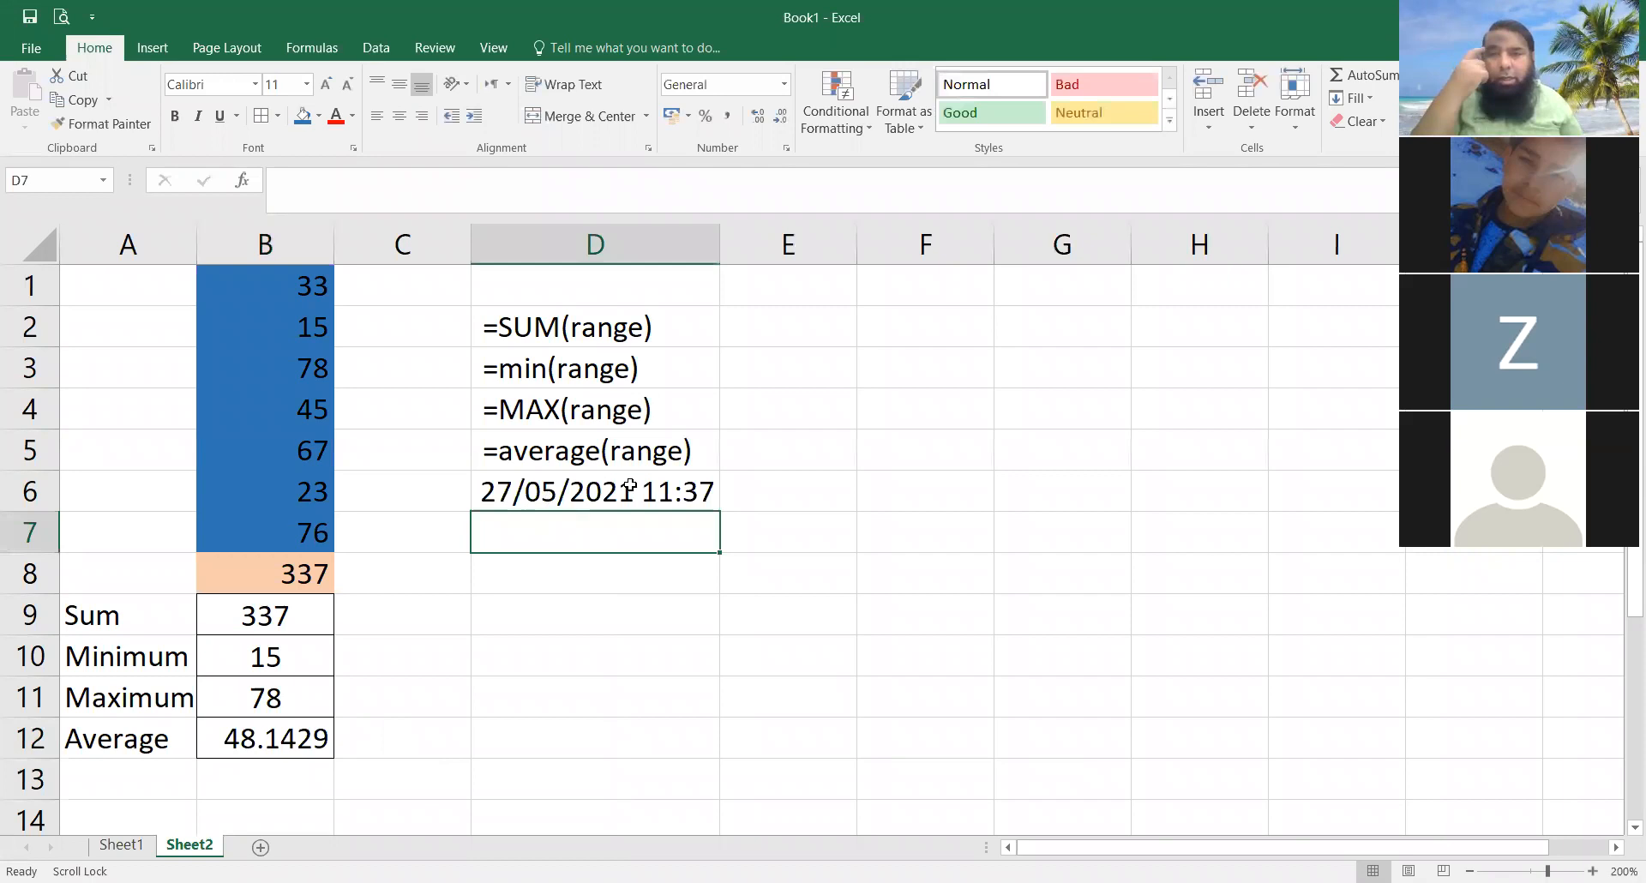
# Step: Turn the formula in D6 into the plain-text note =NOW() by putting a space in front of it
pyautogui.click(615, 488)
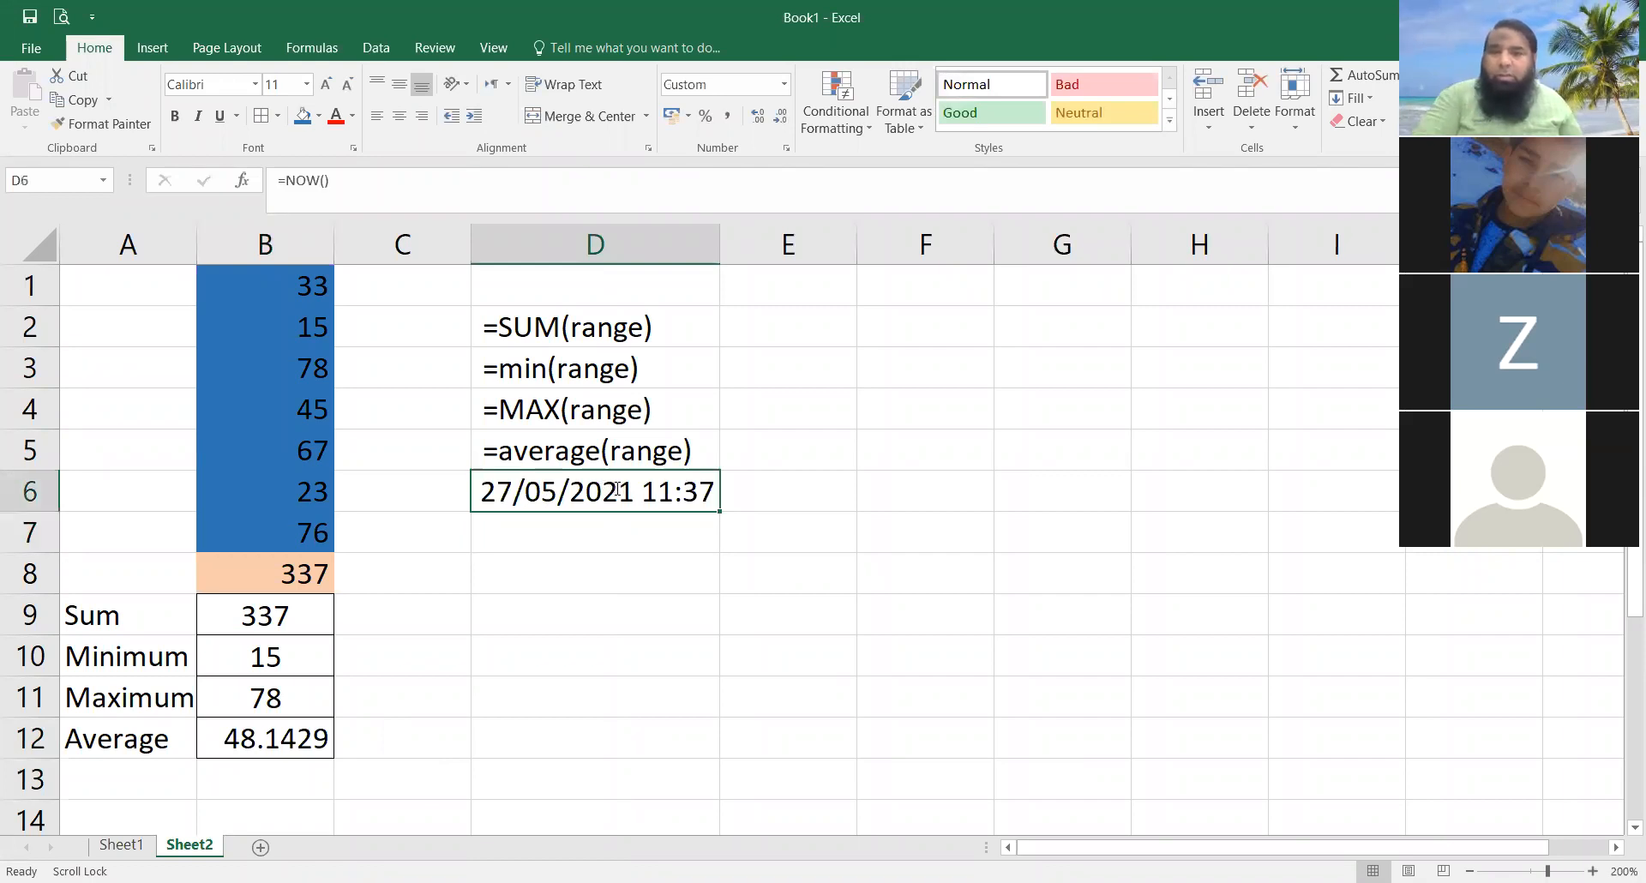
pyautogui.doubleClick(617, 489)
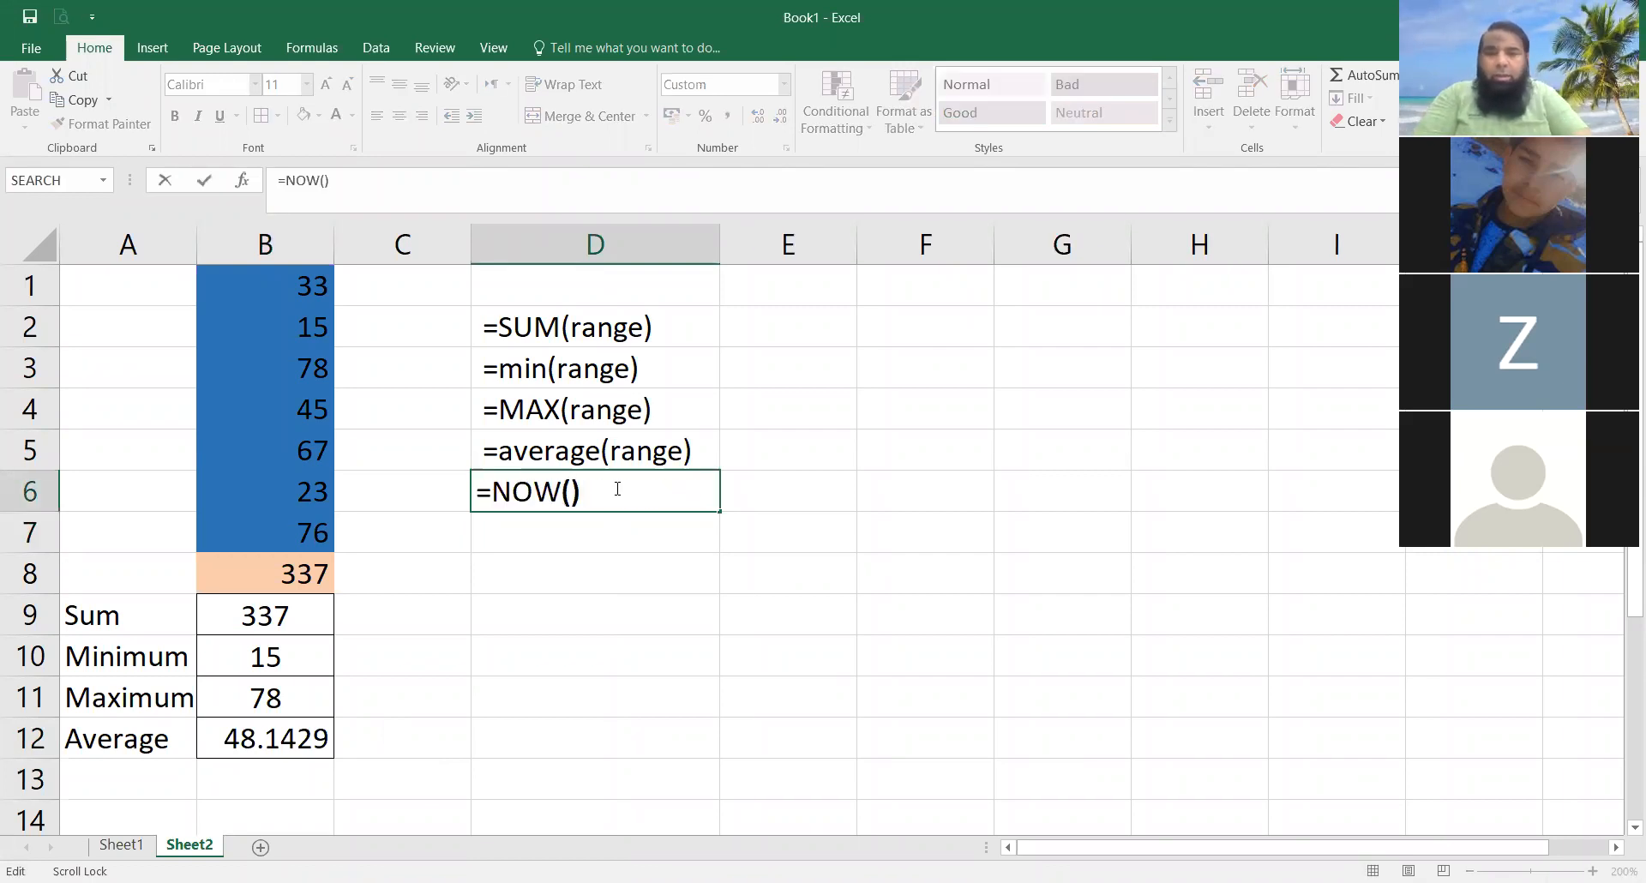
pyautogui.press('Home')
pyautogui.press('Return')
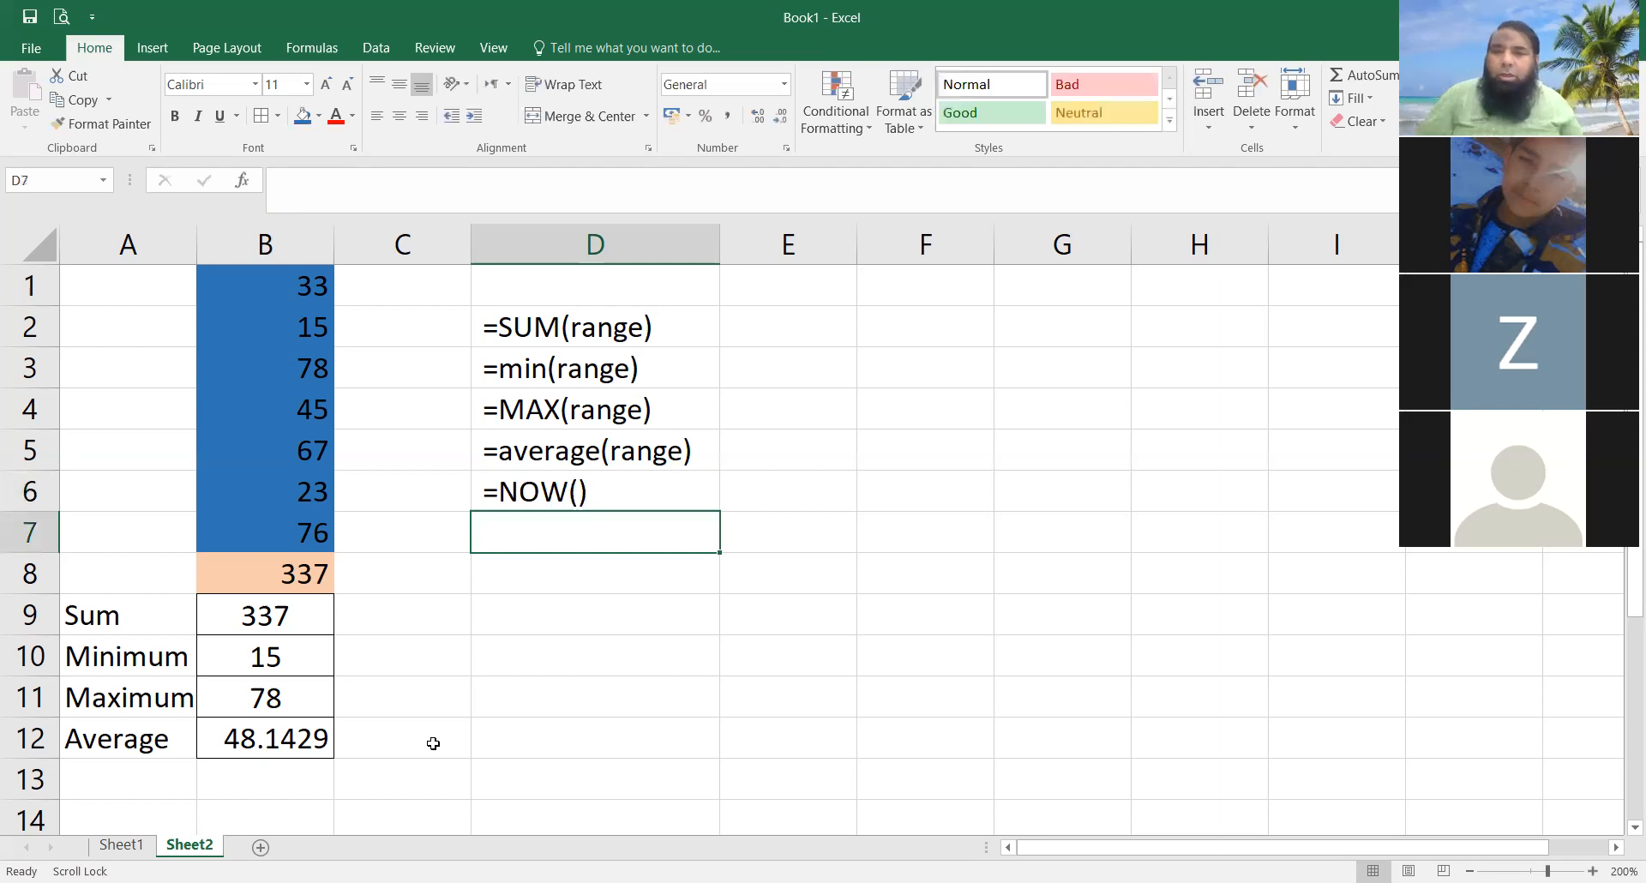
# Step: Insert the current date and time in D12 with the formula =now()
pyautogui.press('Down')
pyautogui.press('Down')
pyautogui.press('Down')
pyautogui.press('Down')
pyautogui.press('Down')
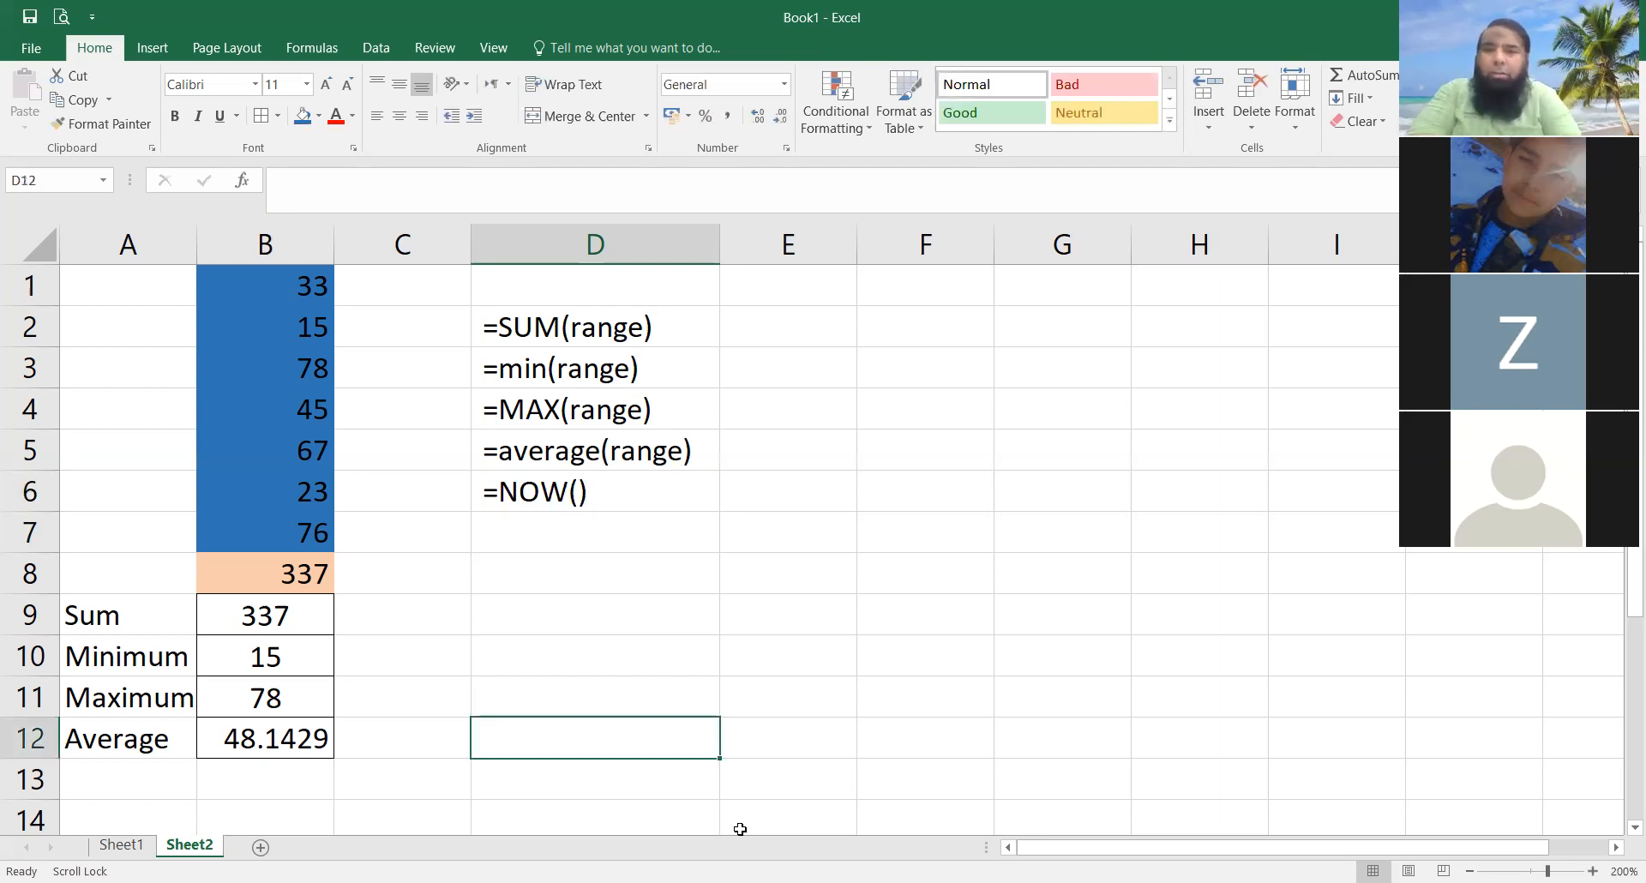
pyautogui.write('=')
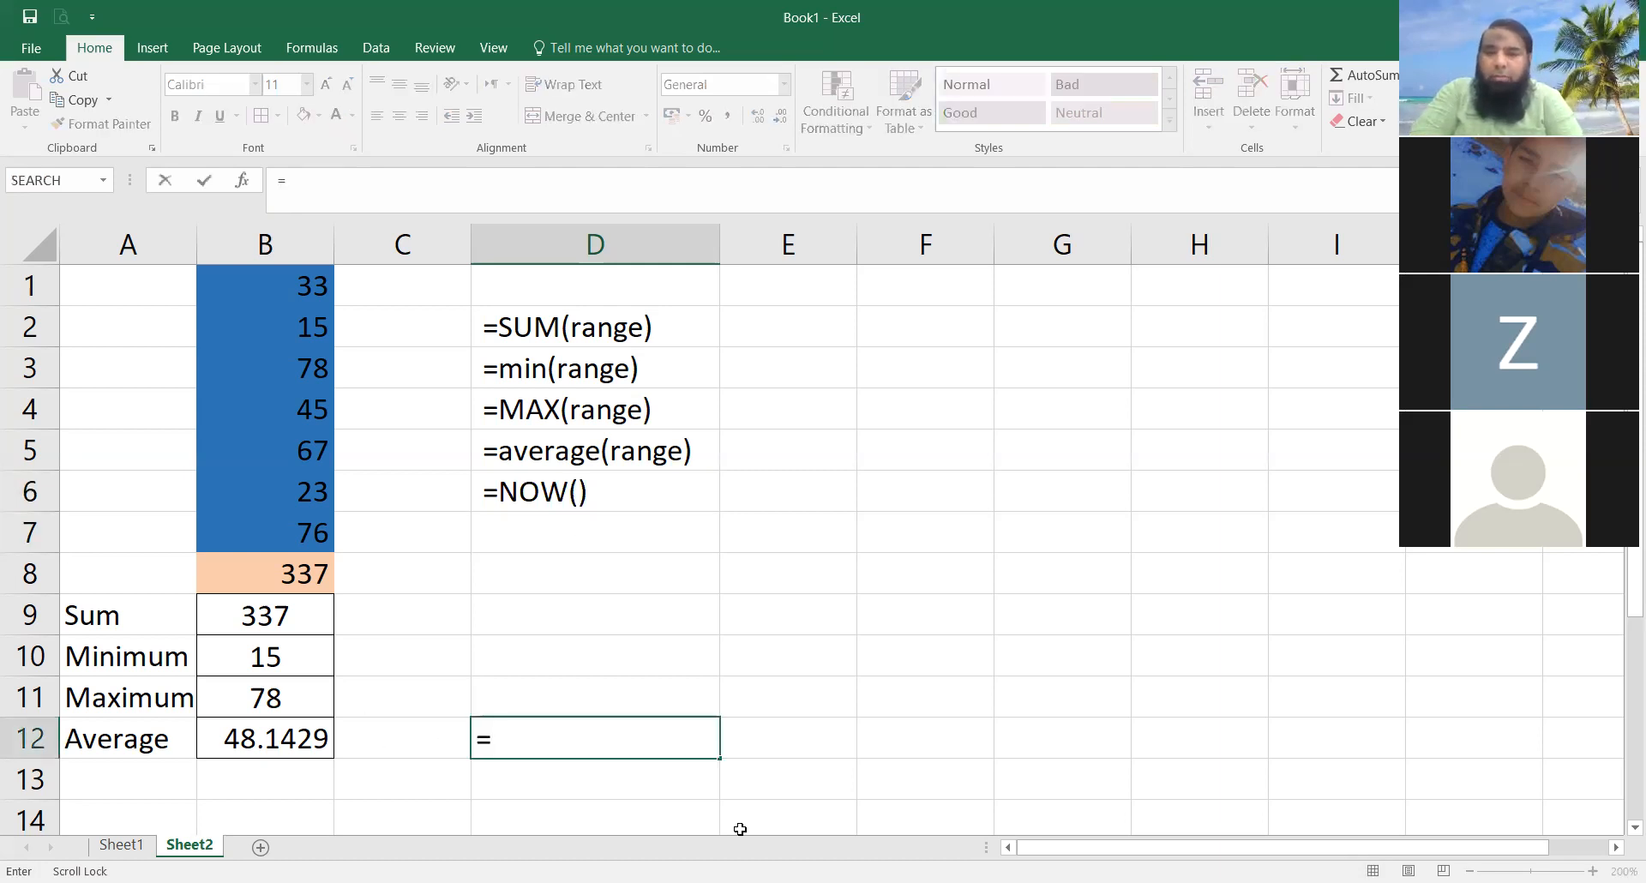
pyautogui.write('now()')
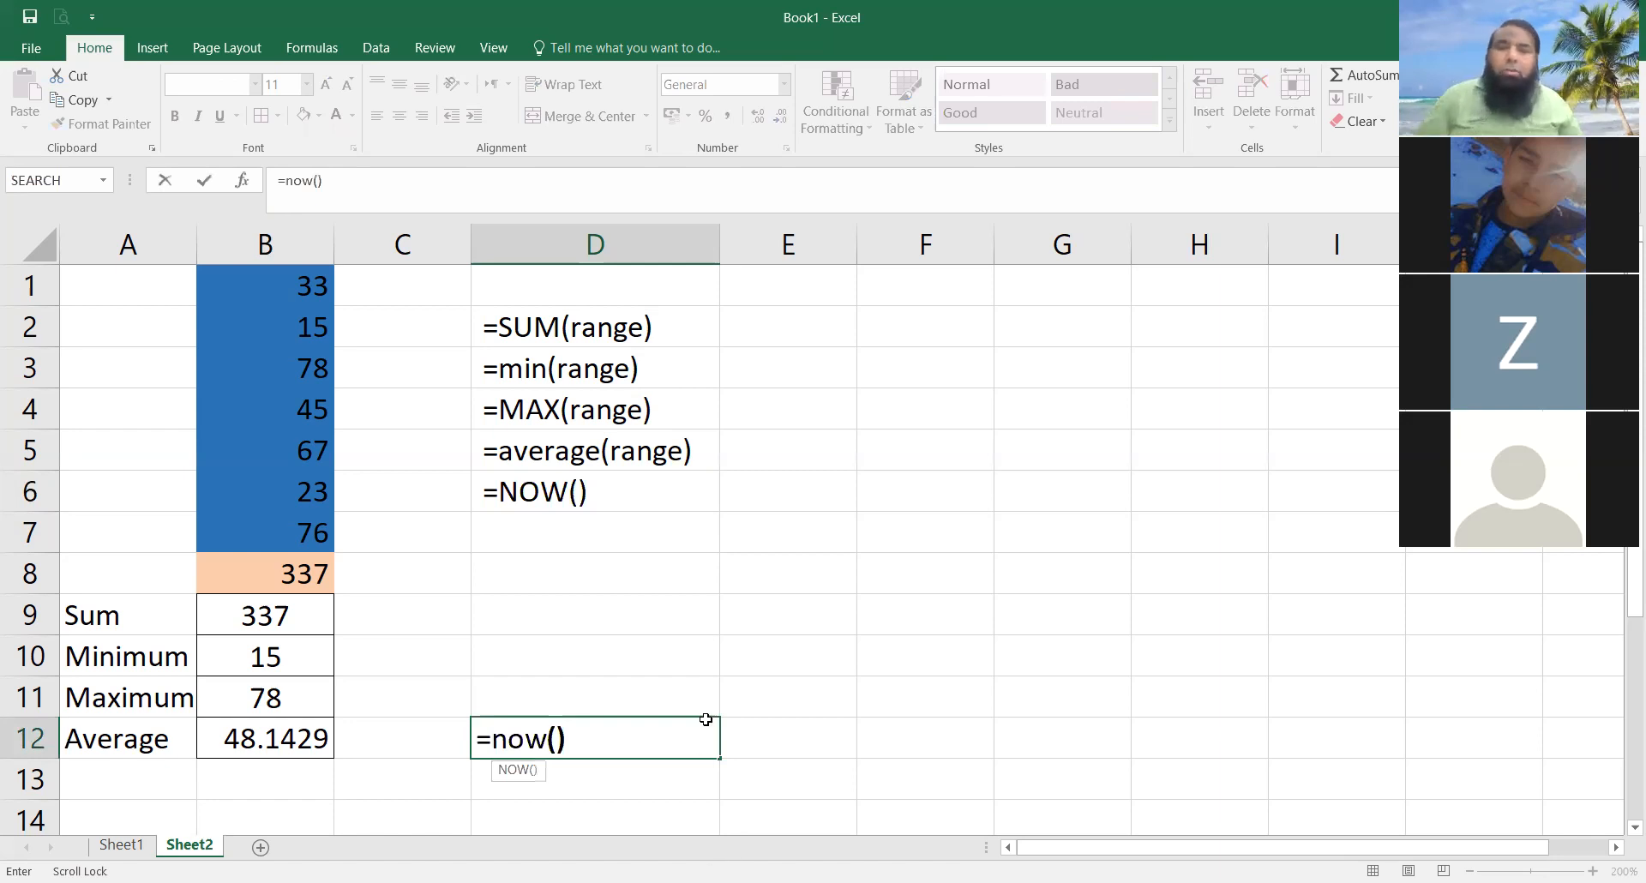
pyautogui.press('Return')
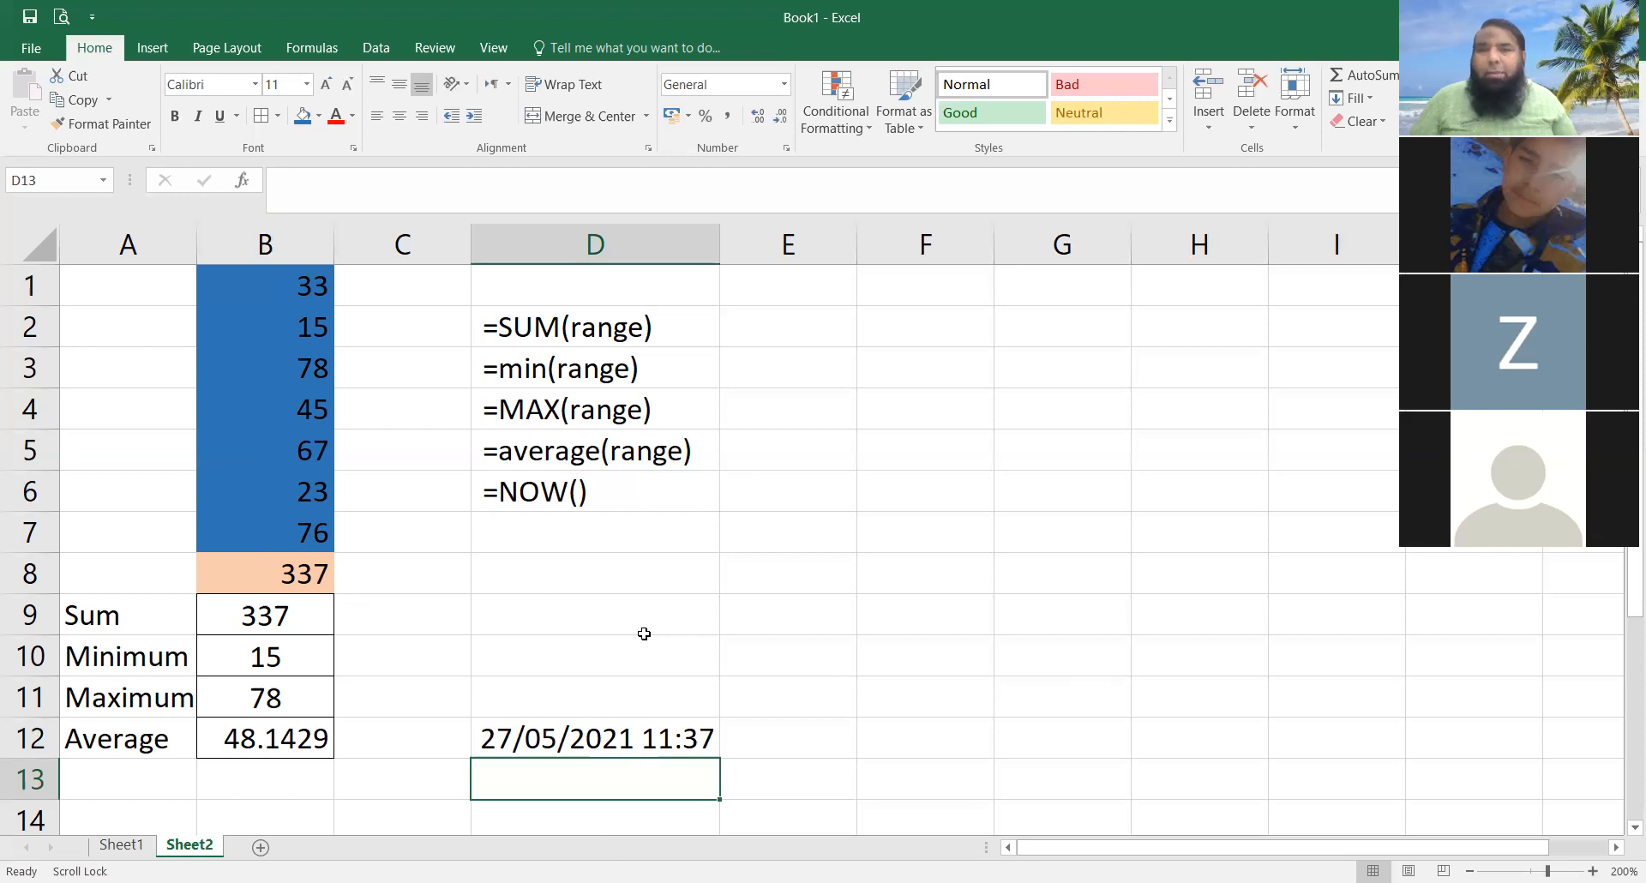
# Step: Enter the text mon in E3, beside the =min(range) note
pyautogui.click(823, 369)
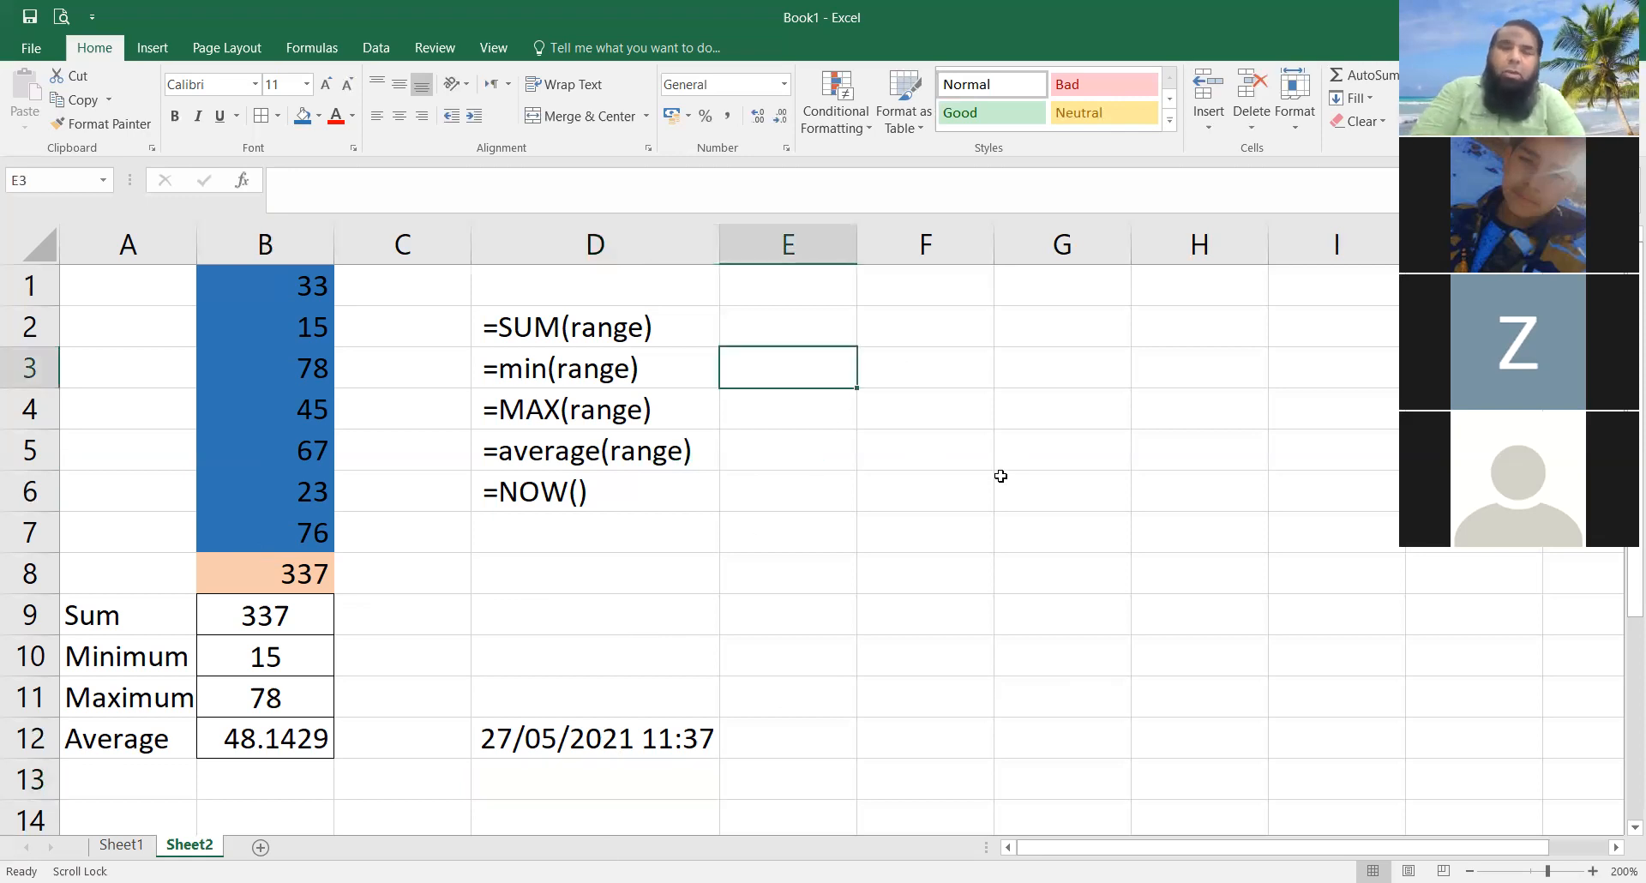
pyautogui.write('mon')
pyautogui.scroll(-1, 1001, 476)
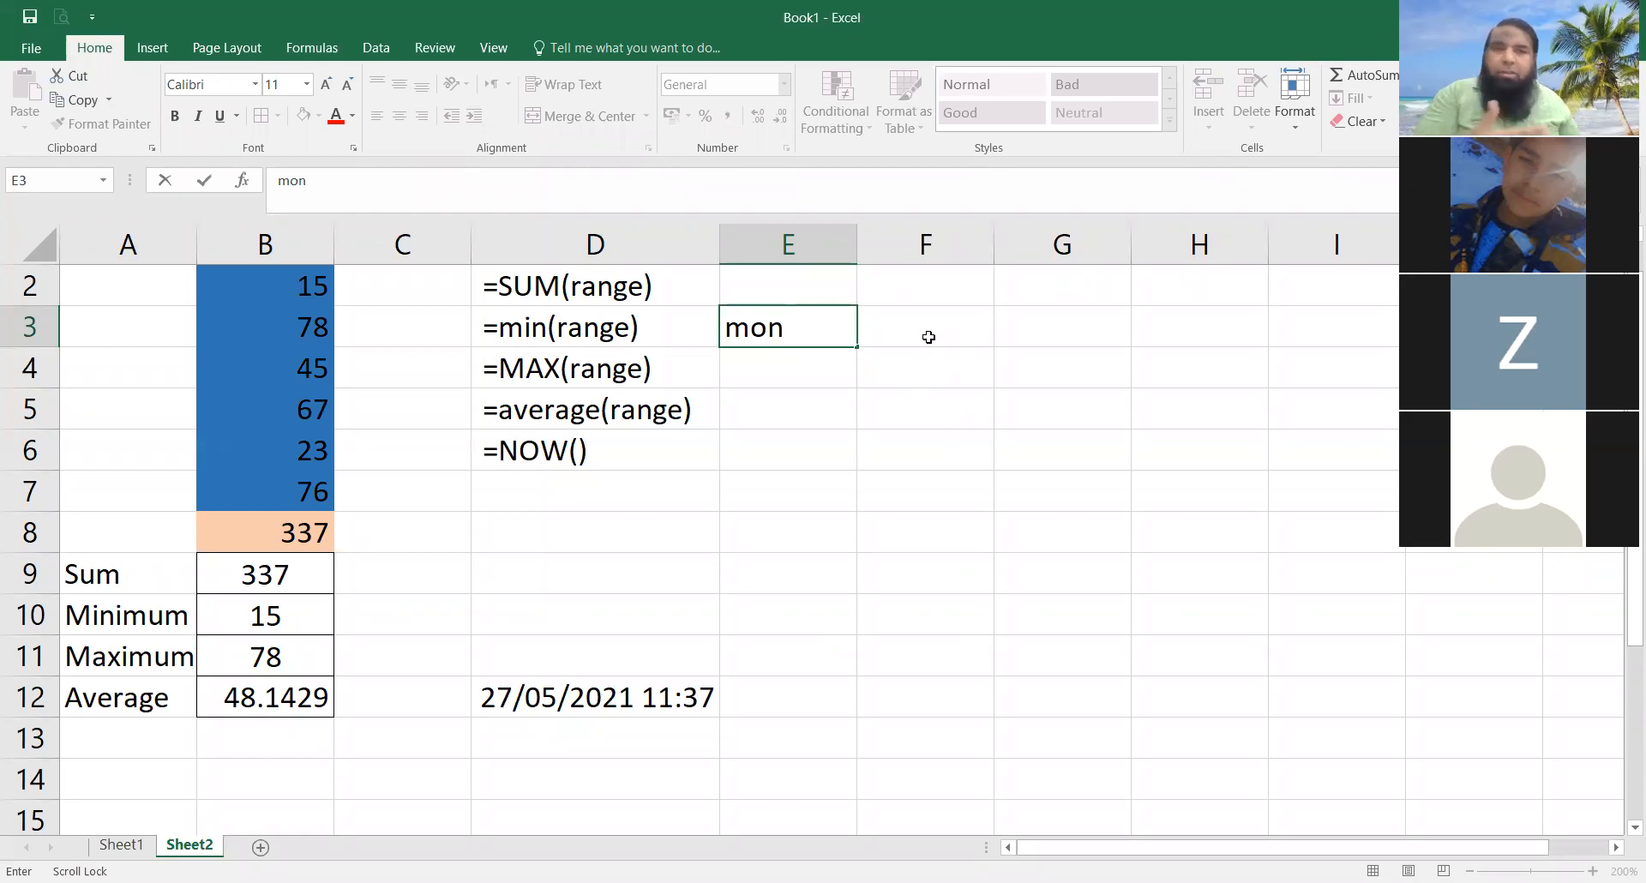
pyautogui.click(935, 379)
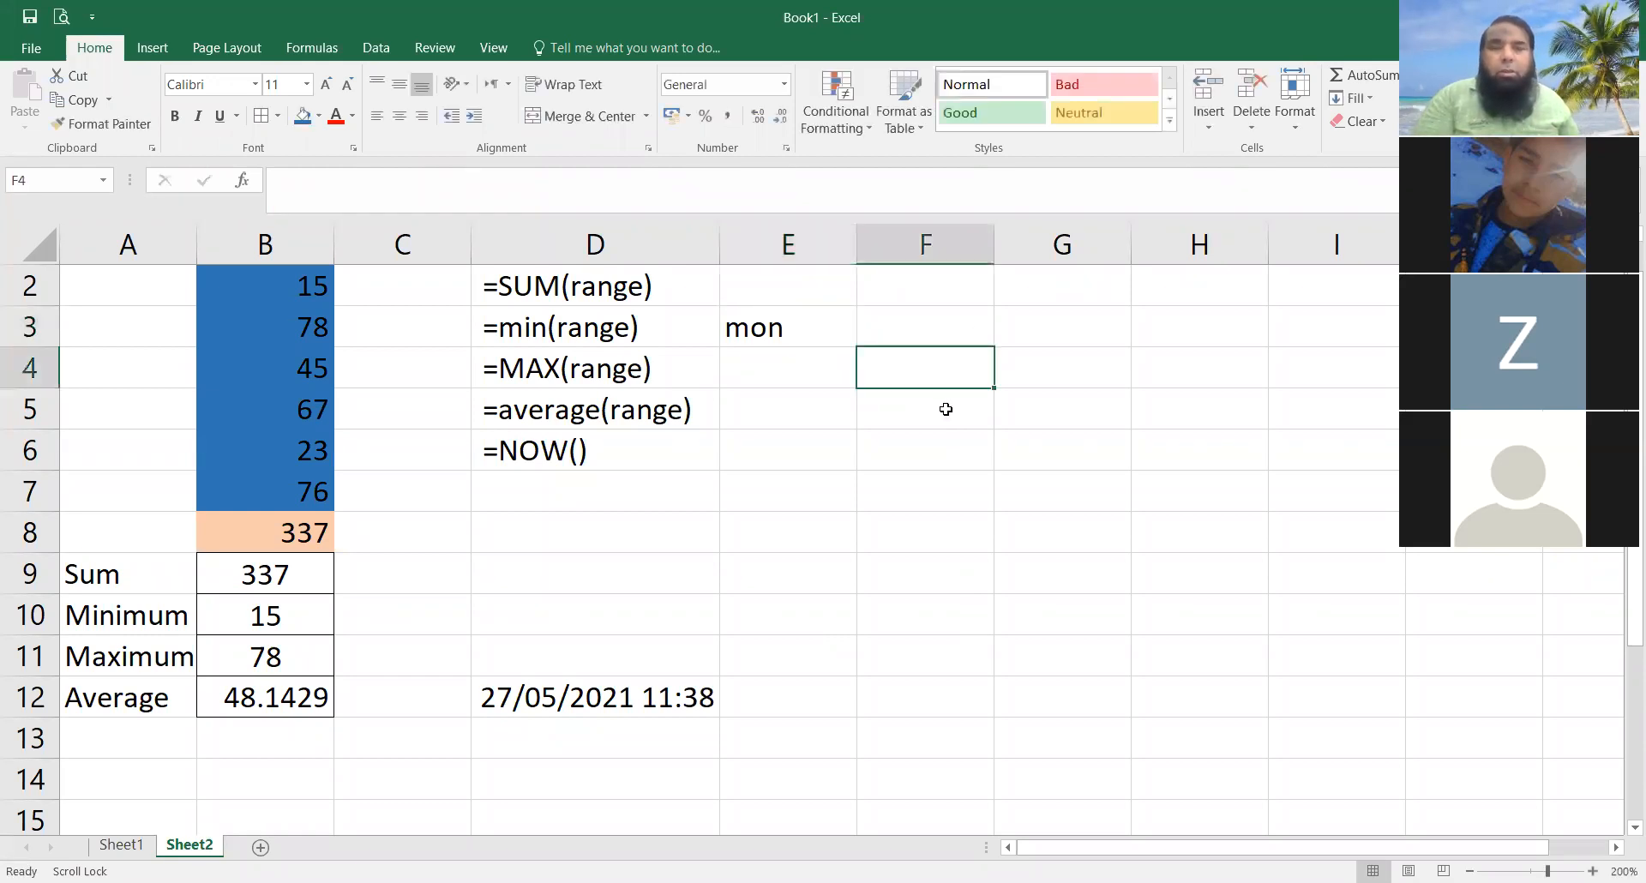
pyautogui.click(948, 407)
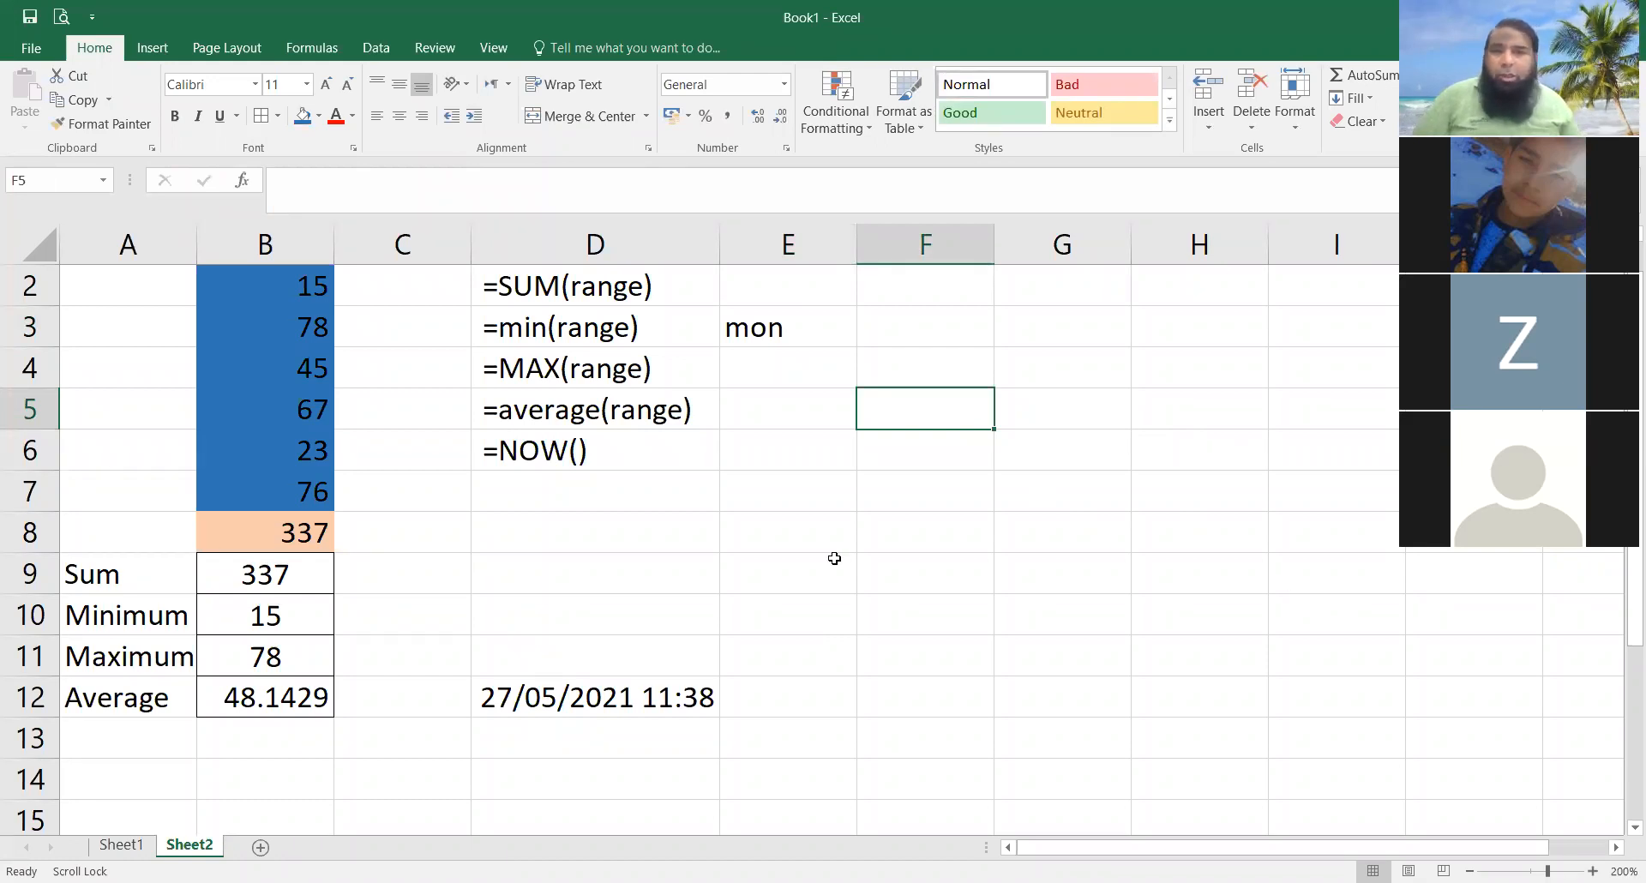
# Step: Apply the Bad cell style to the =SUM(range) note in D2
pyautogui.click(593, 297)
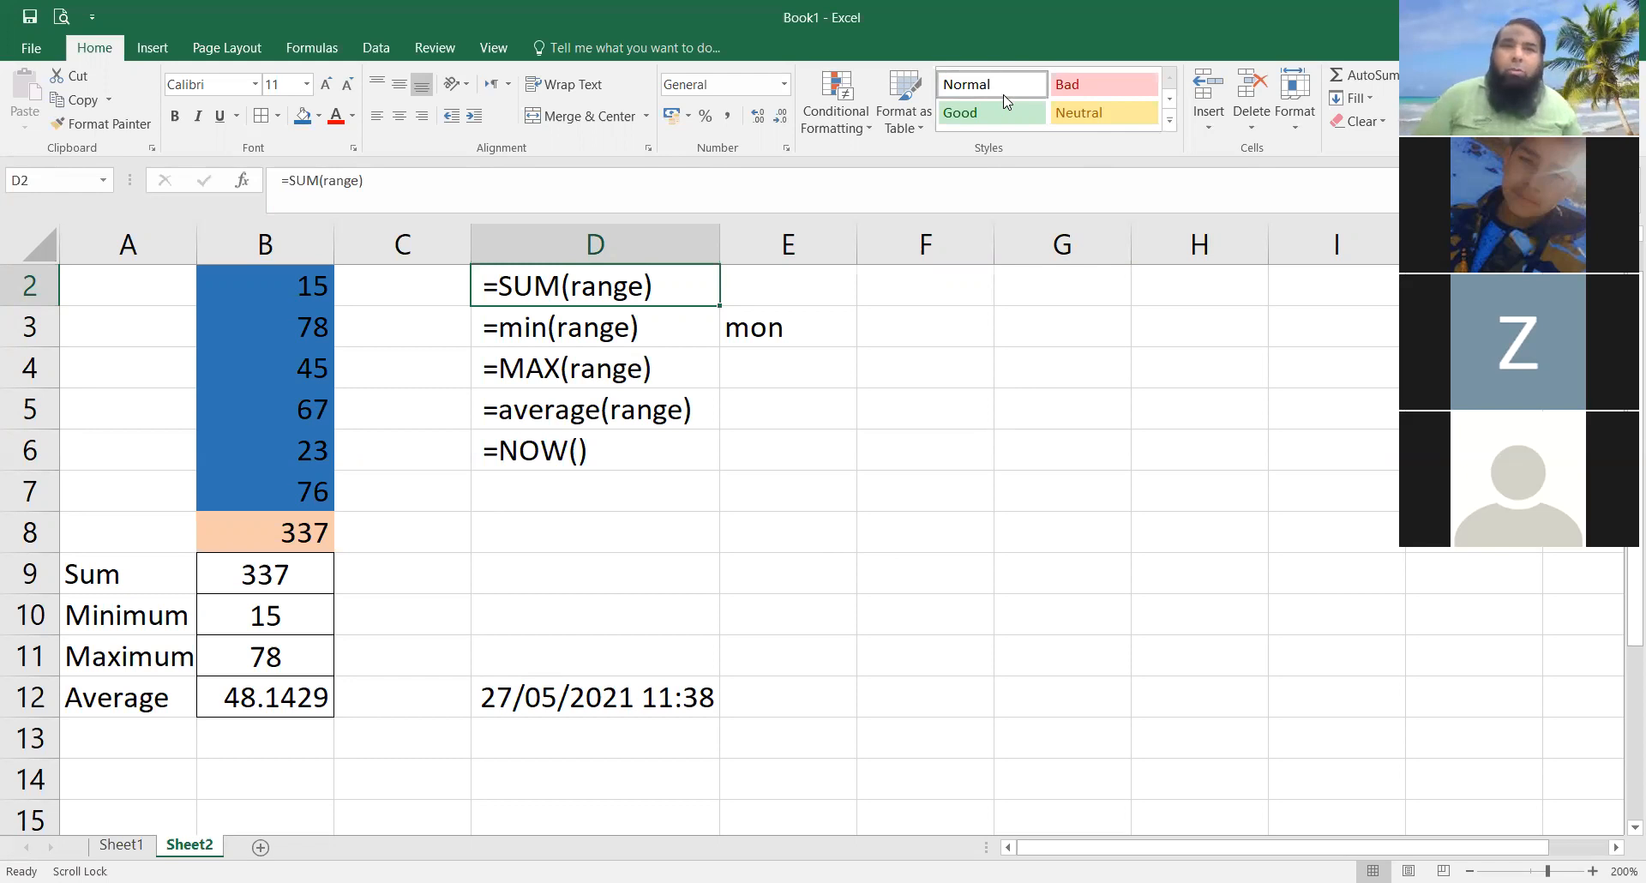
pyautogui.click(1063, 82)
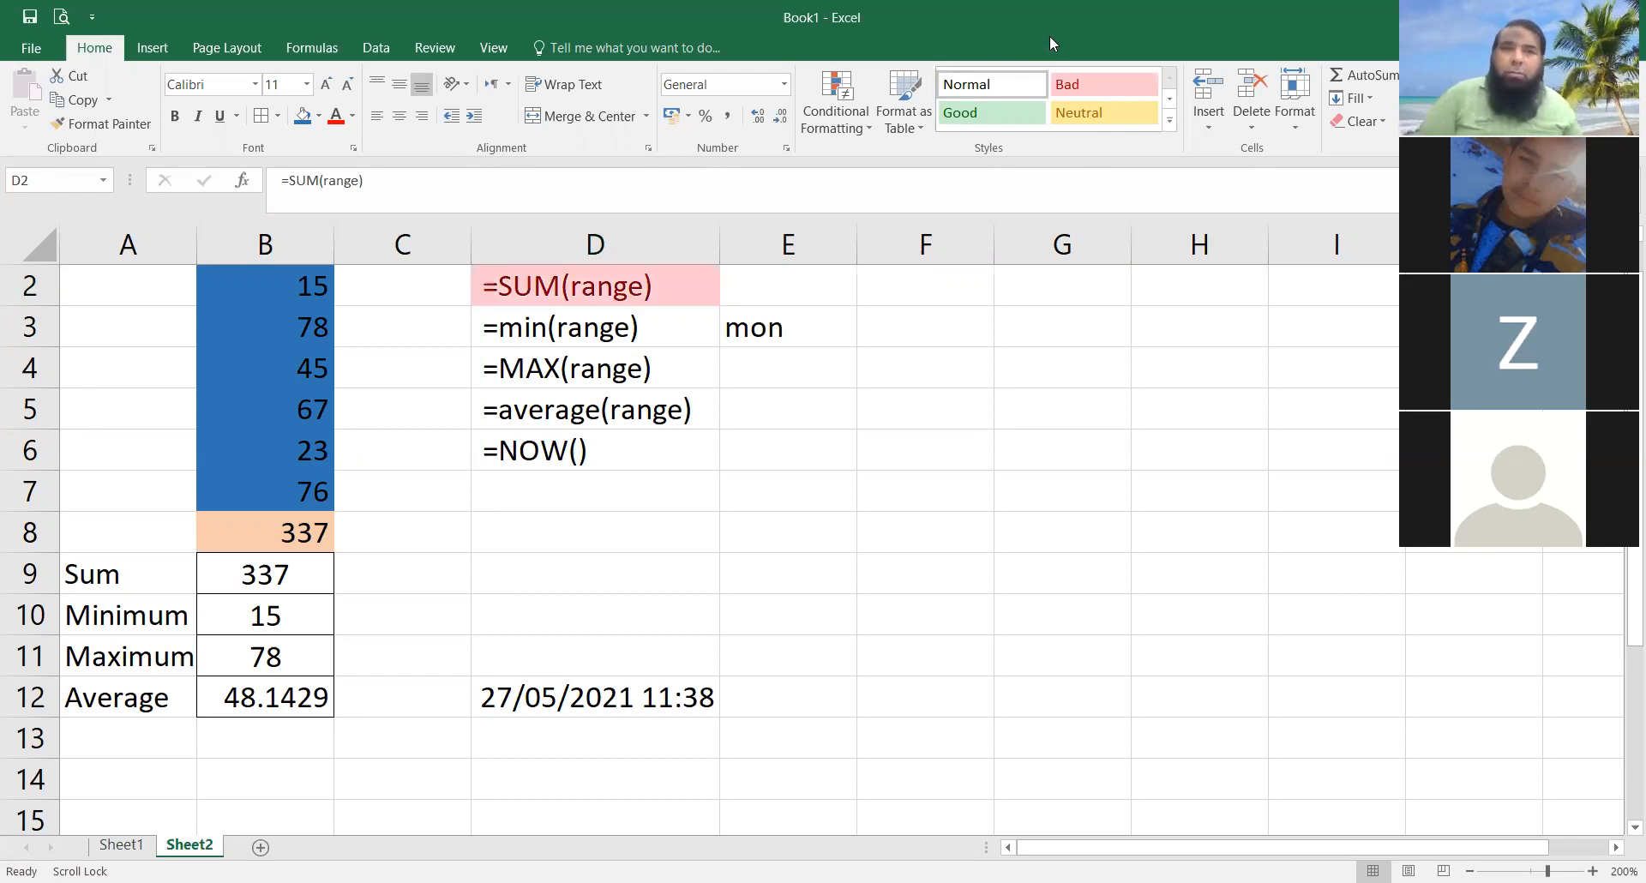